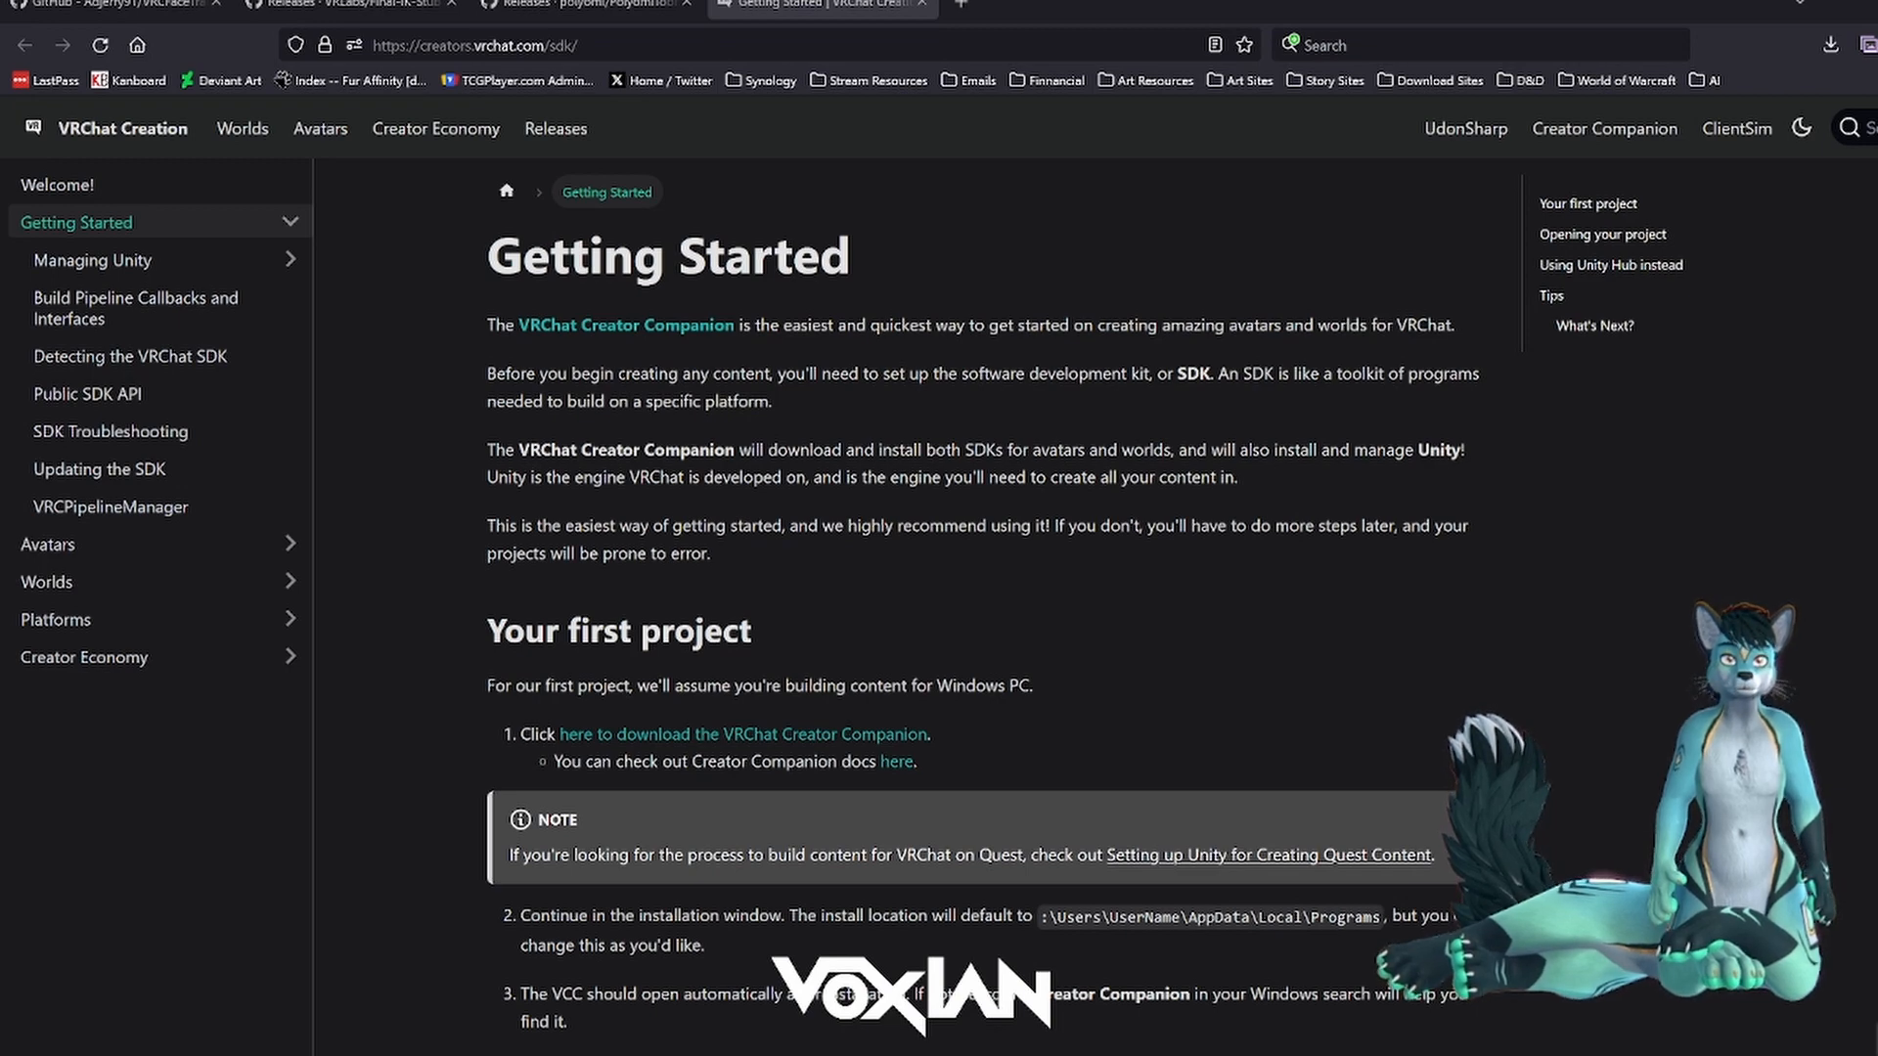
# - Read the VRChat SDK Getting Started page, covering the Creator Companion download, first project and project opening sections
pyautogui.scroll(-1, 888, 428)
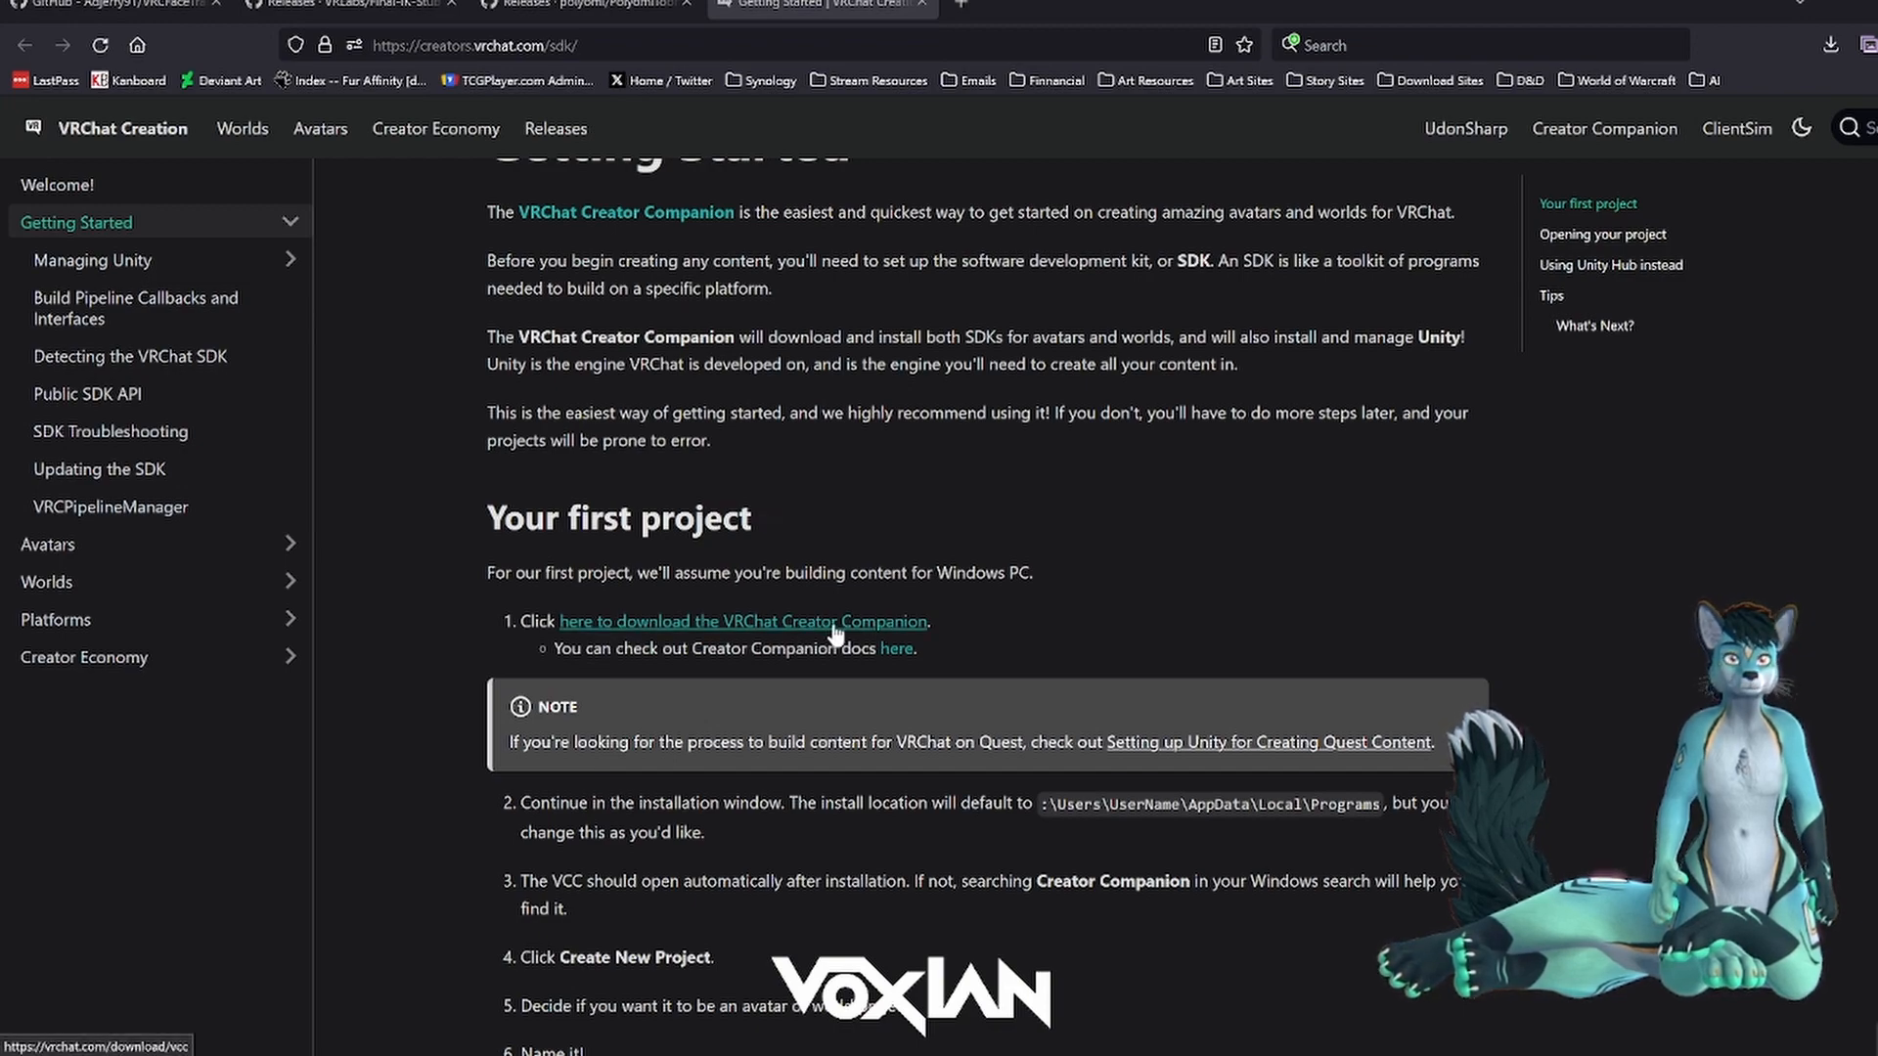
pyautogui.scroll(-5, 1054, 524)
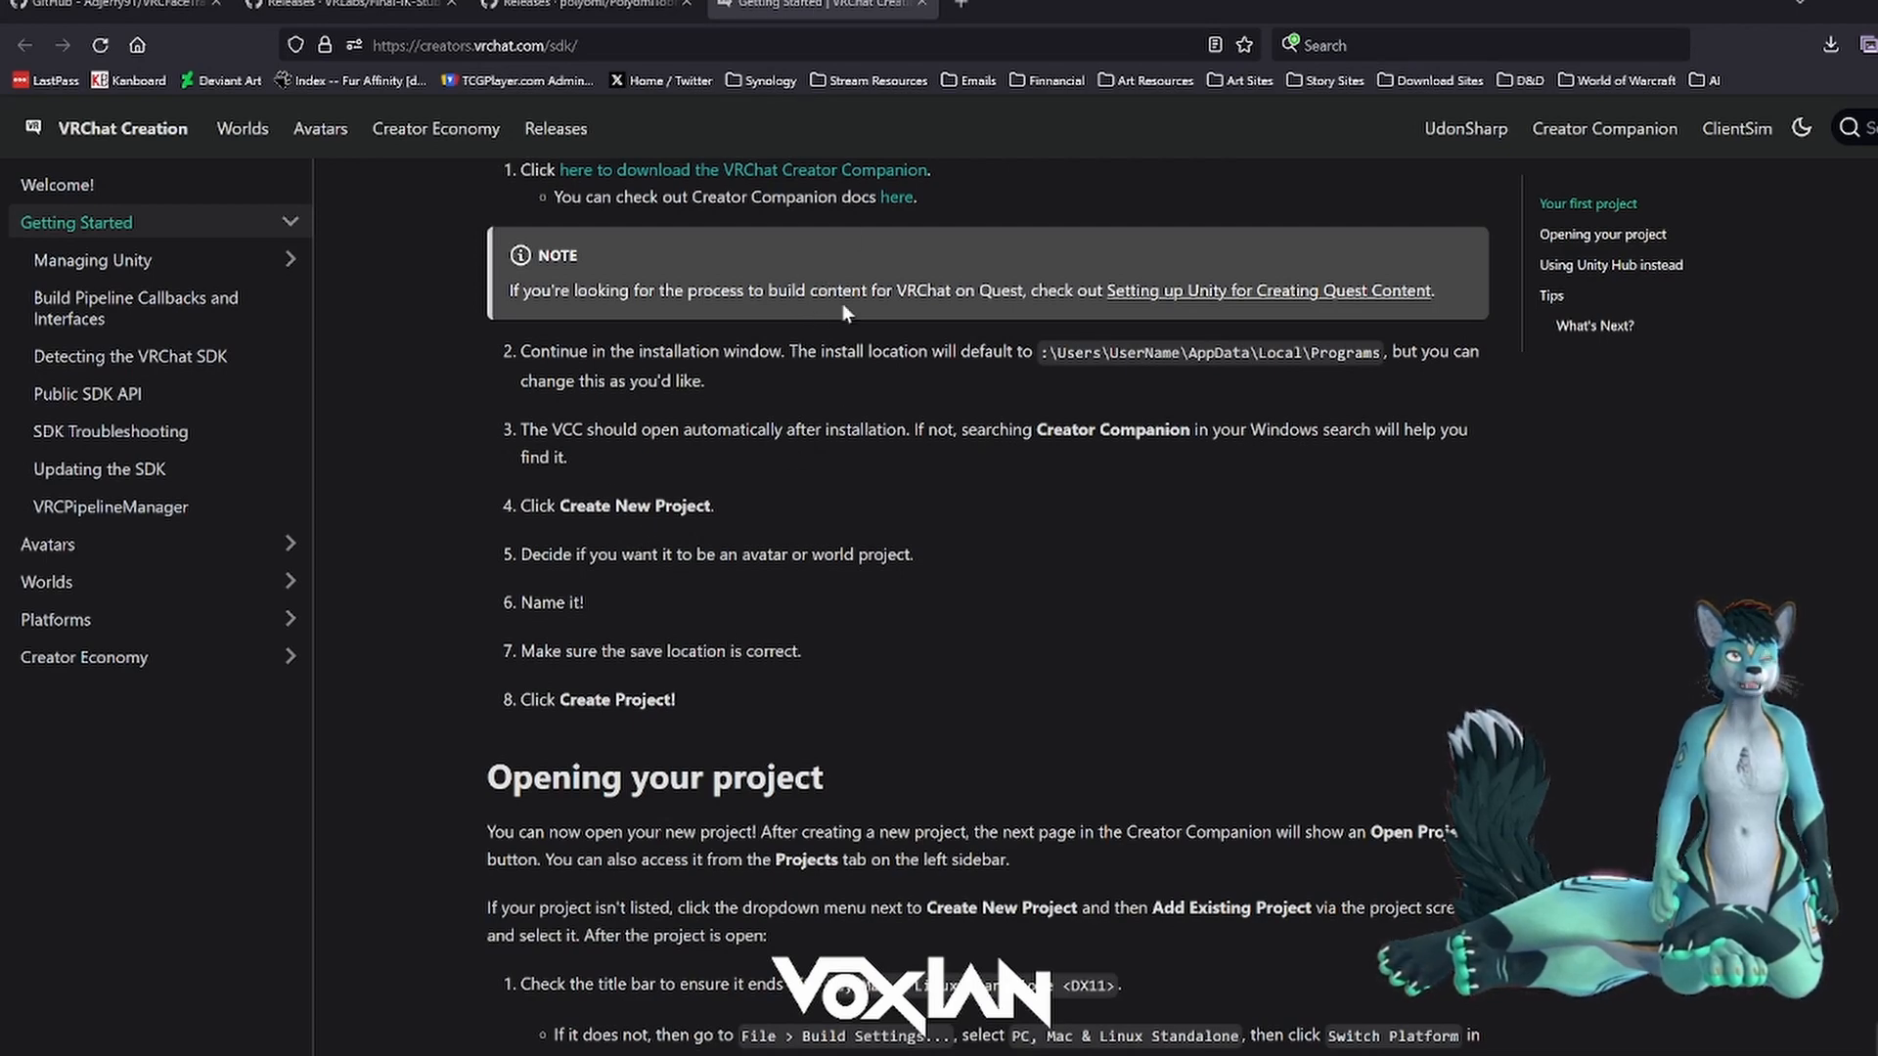
pyautogui.scroll(-4, 871, 444)
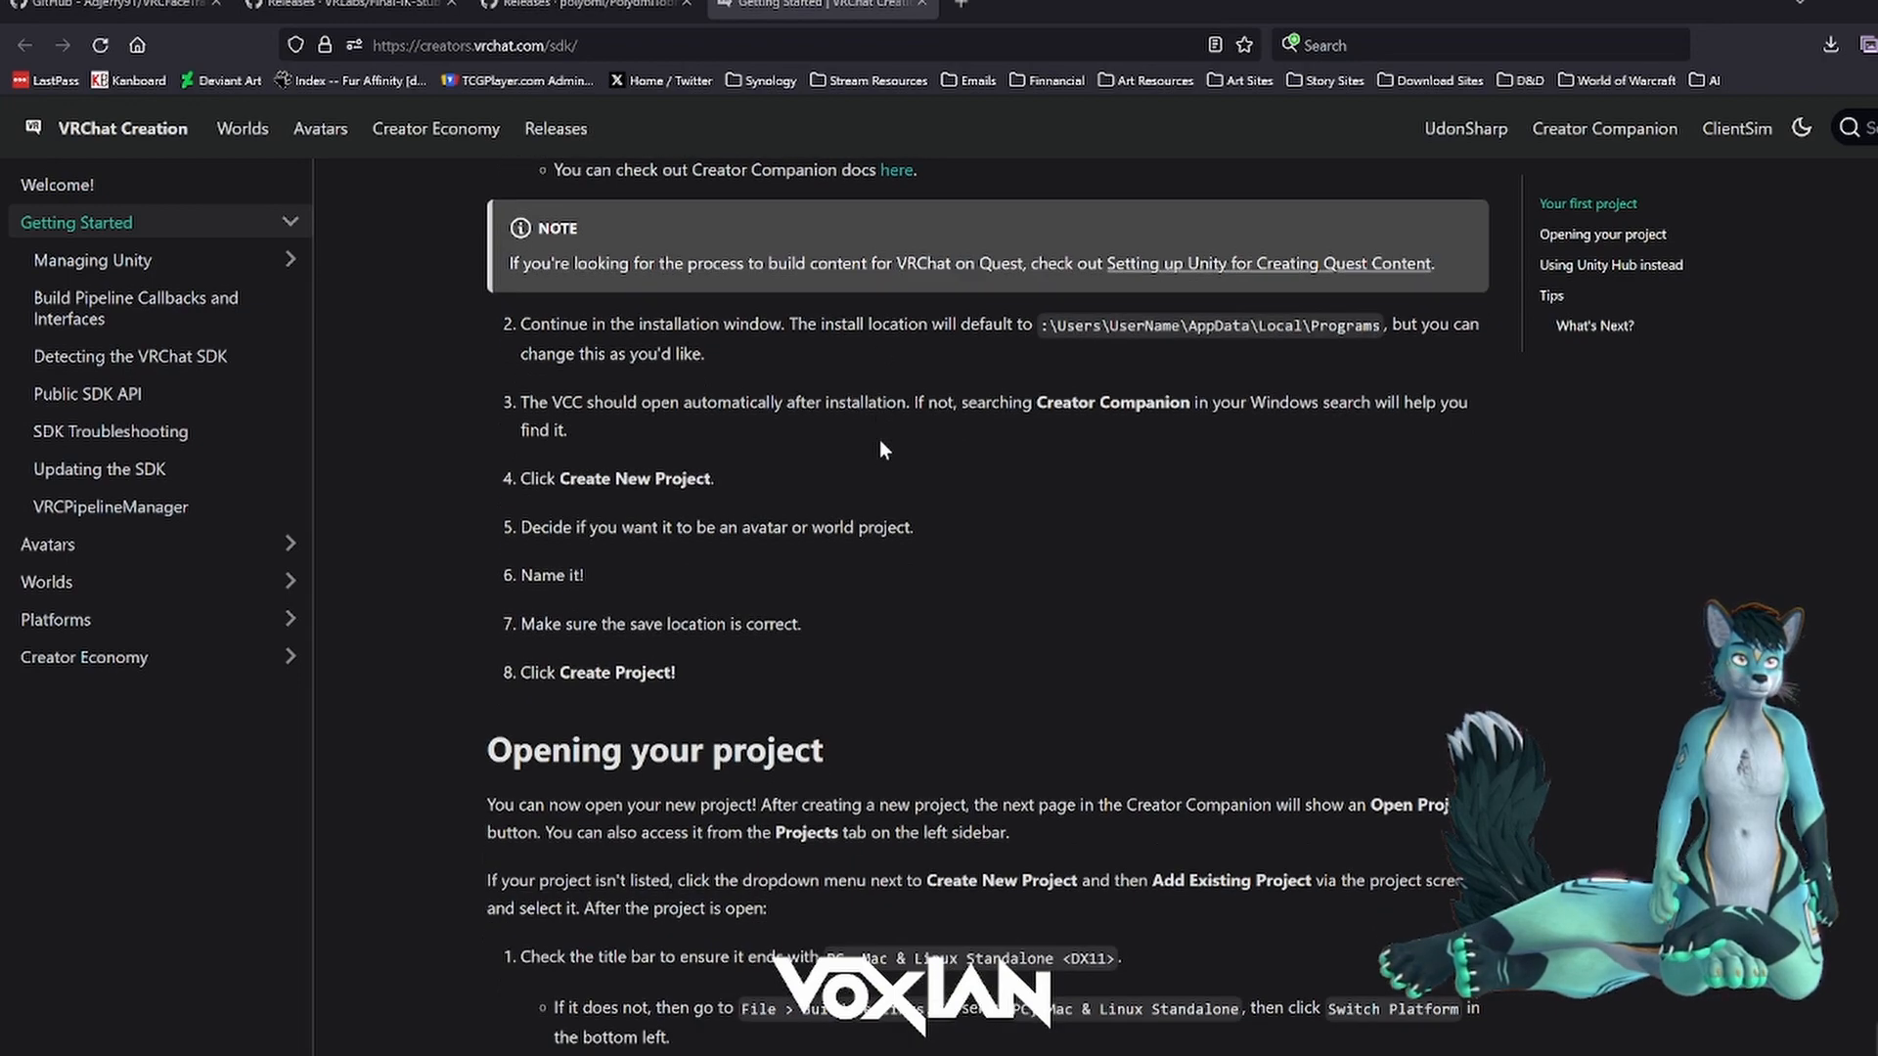
pyautogui.scroll(-3, 867, 450)
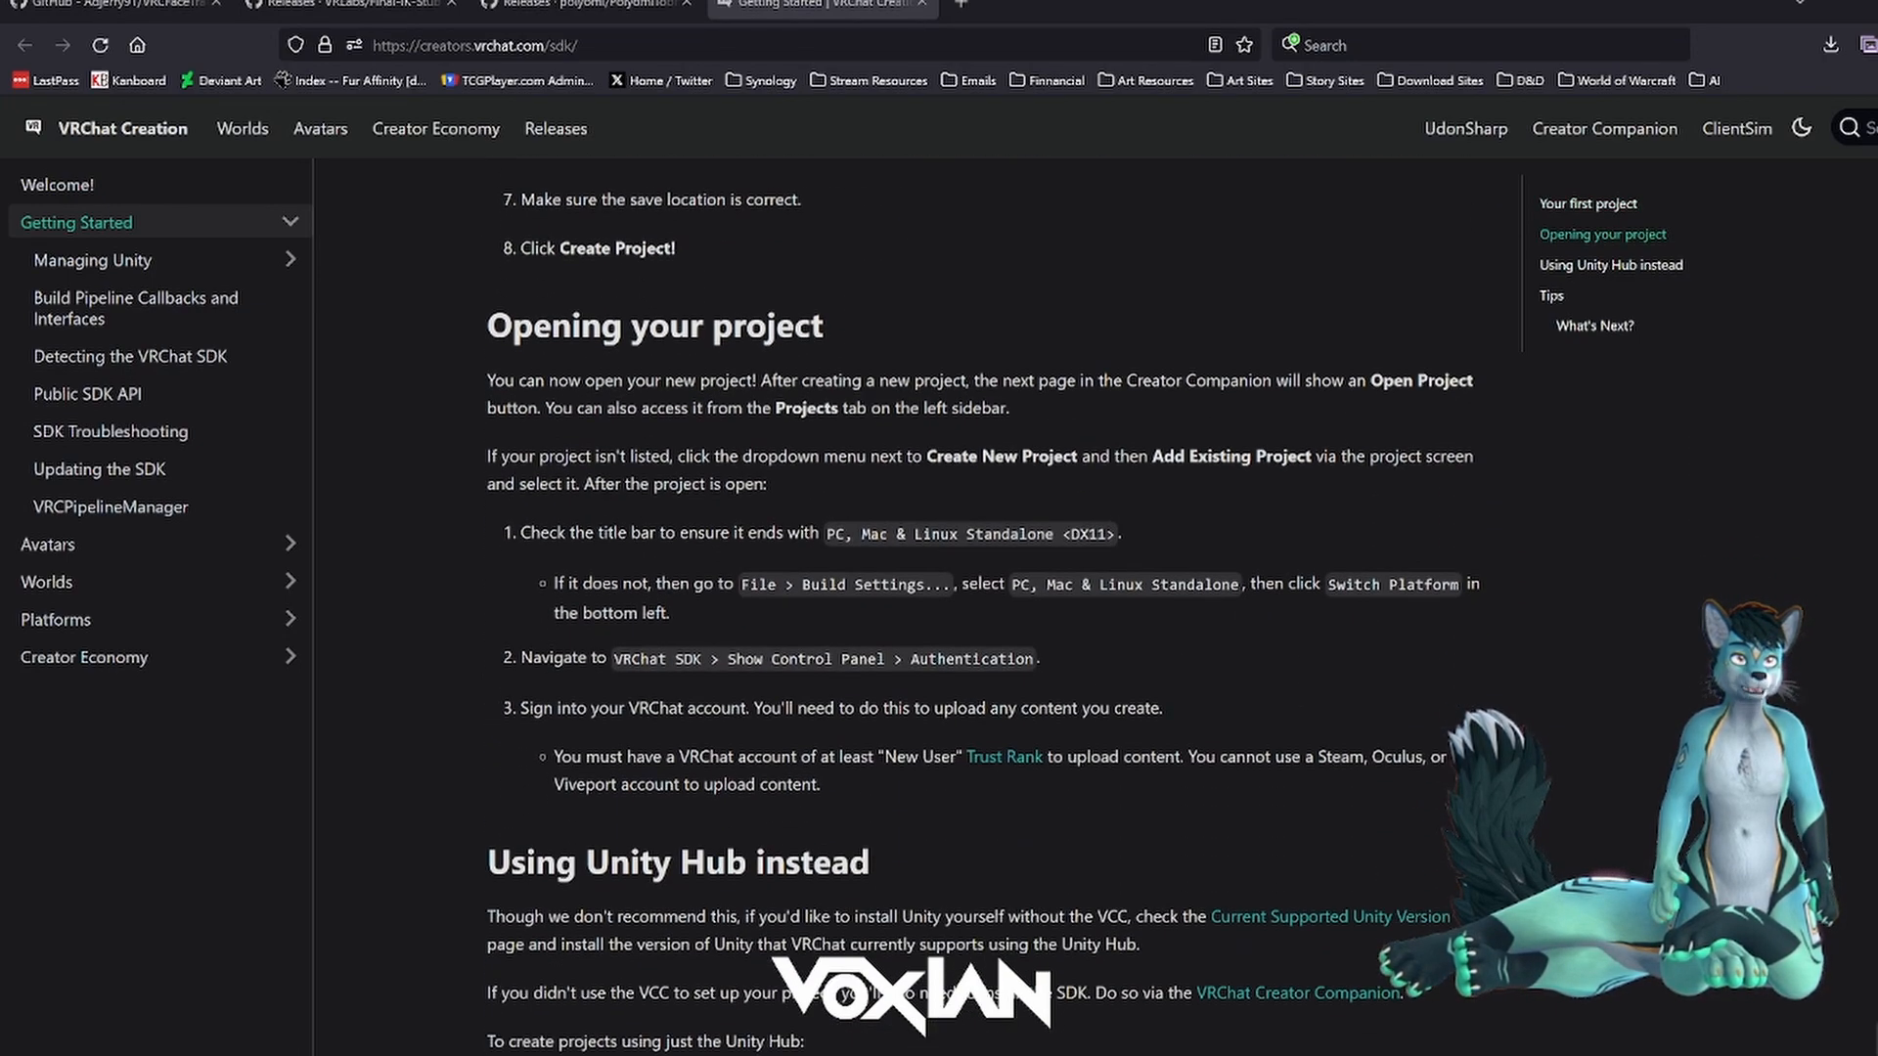
pyautogui.moveTo(533, 217); pyautogui.dragTo(734, 227)
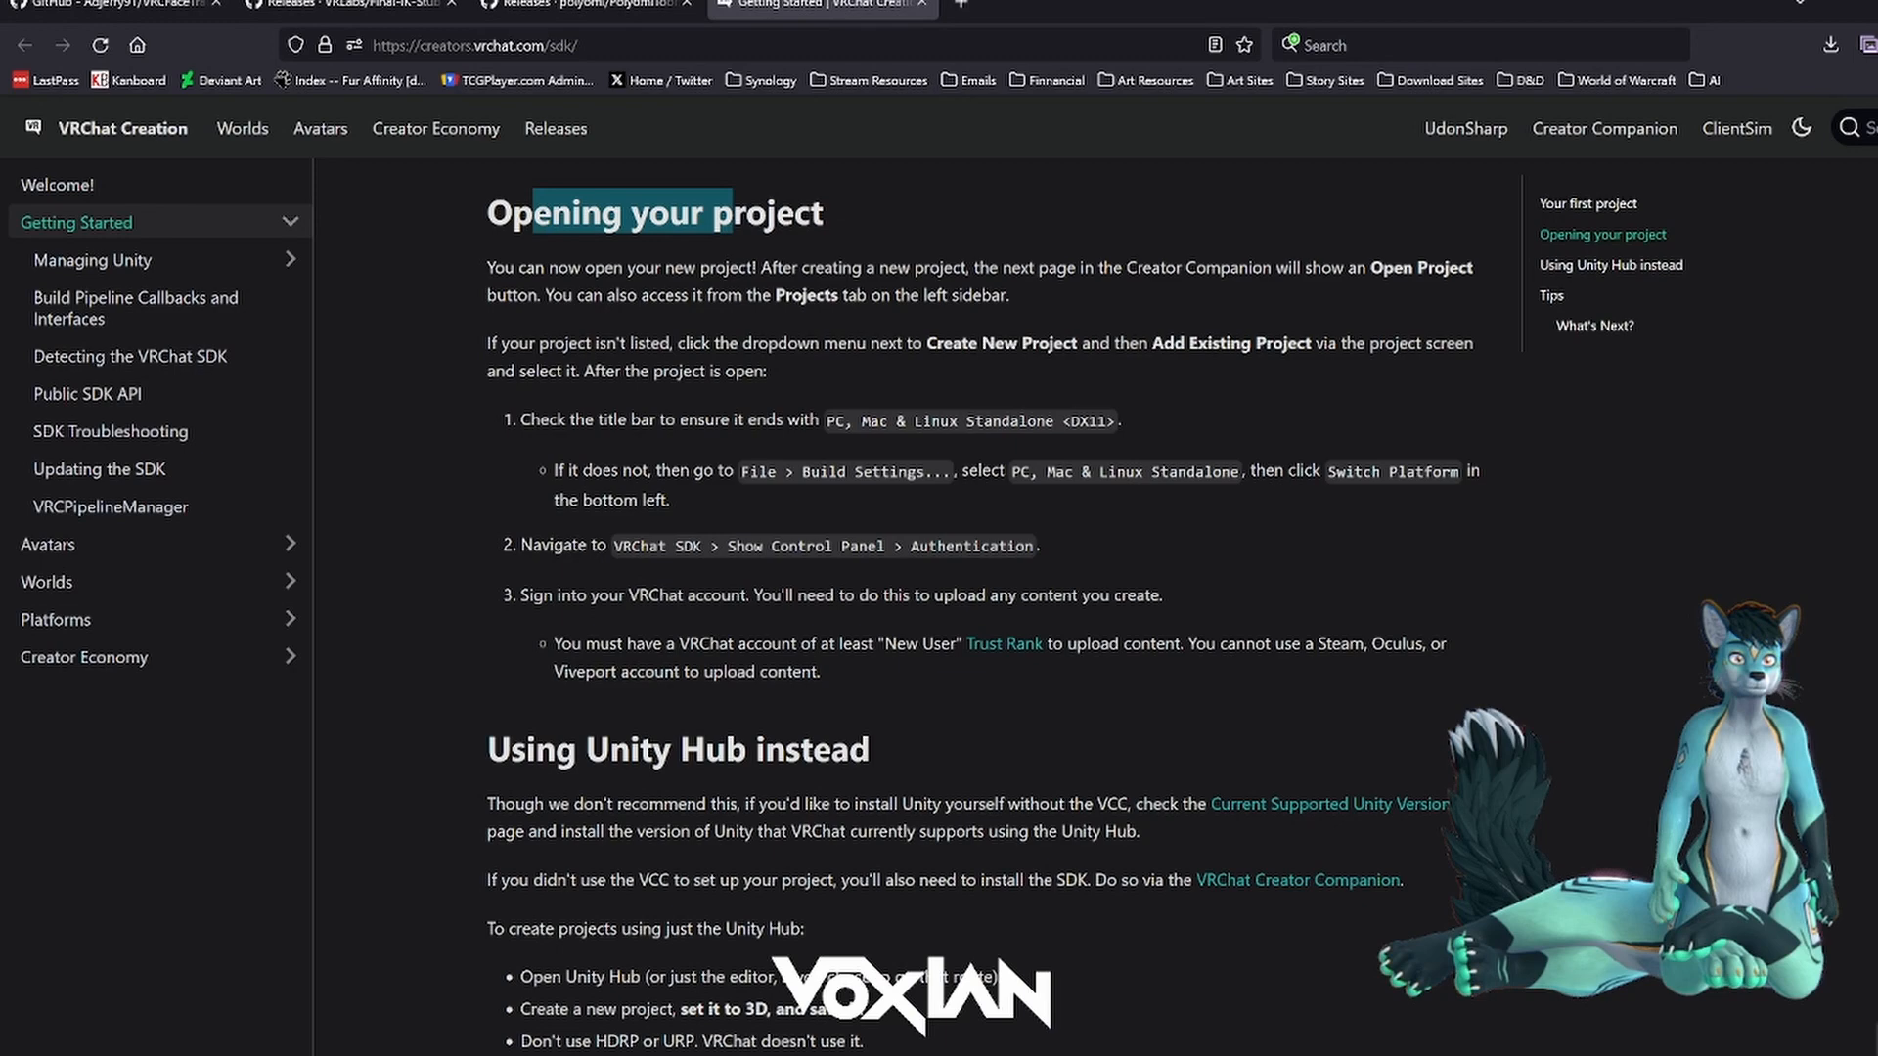
pyautogui.click(690, 403)
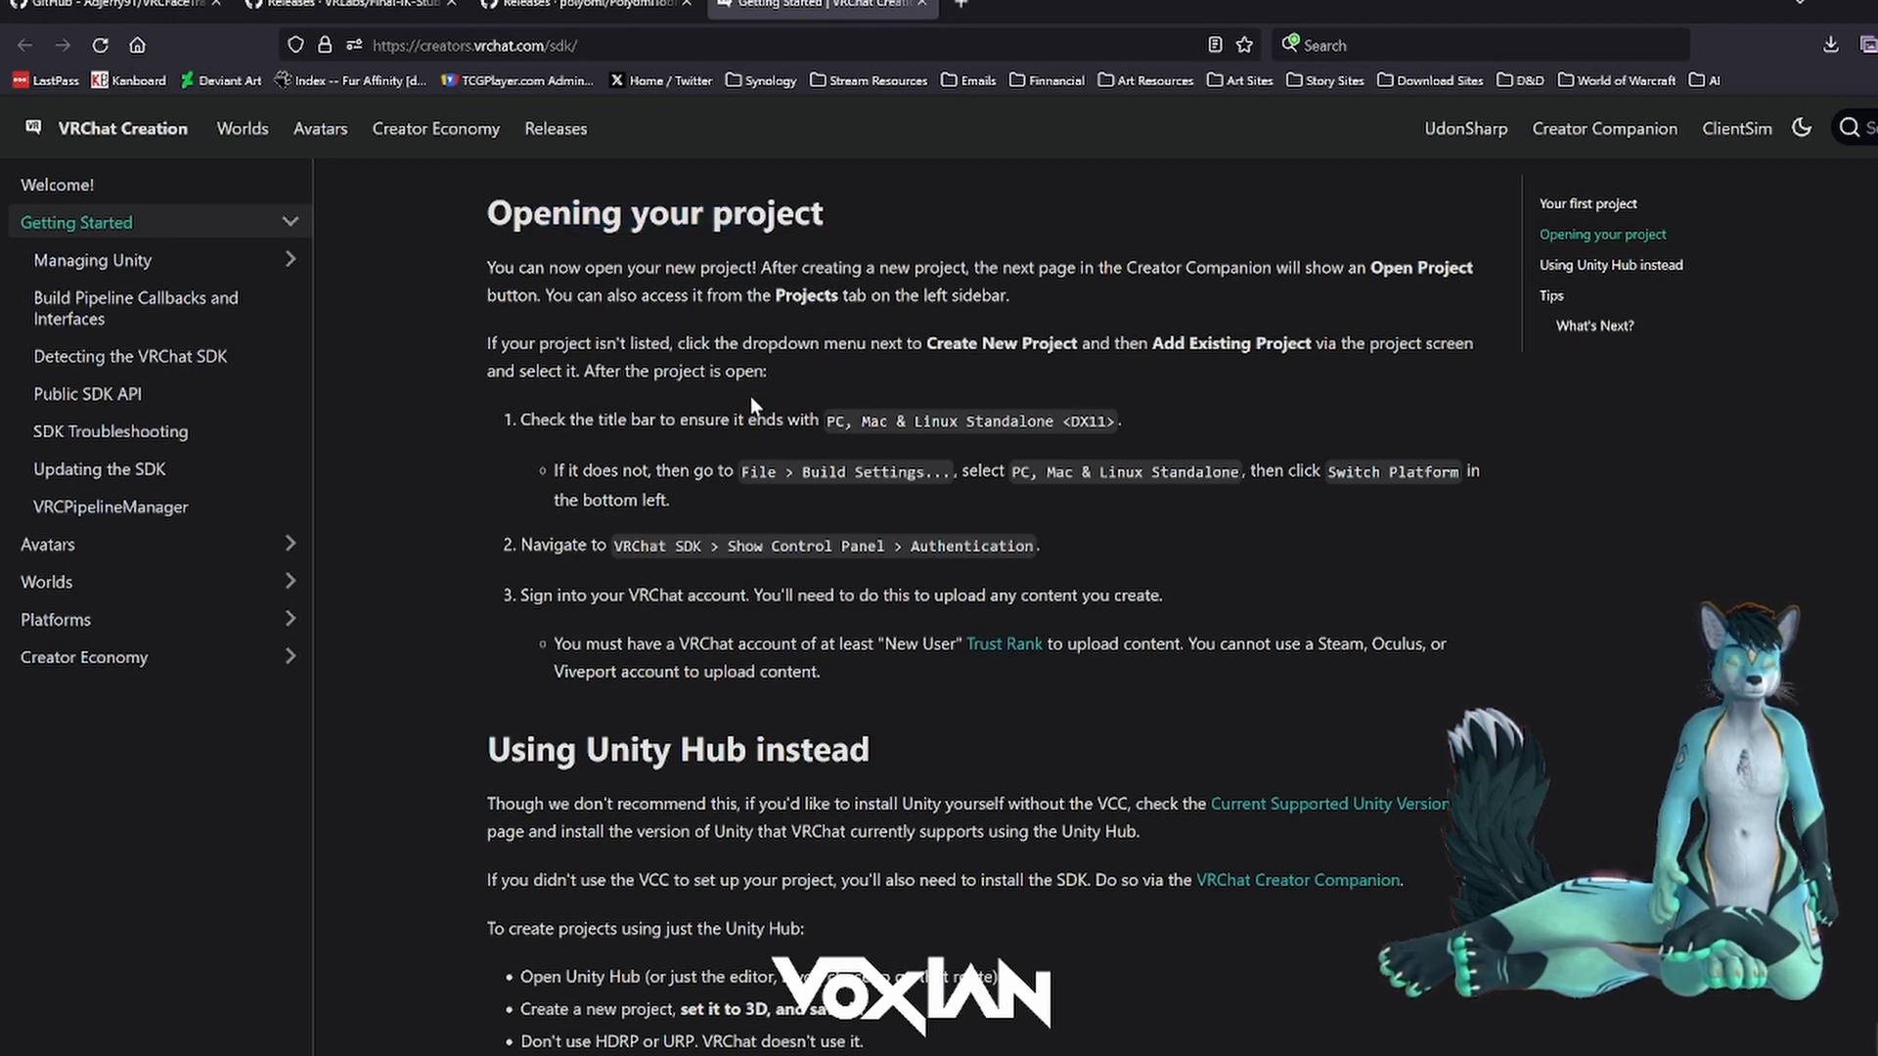
pyautogui.scroll(-1, 981, 606)
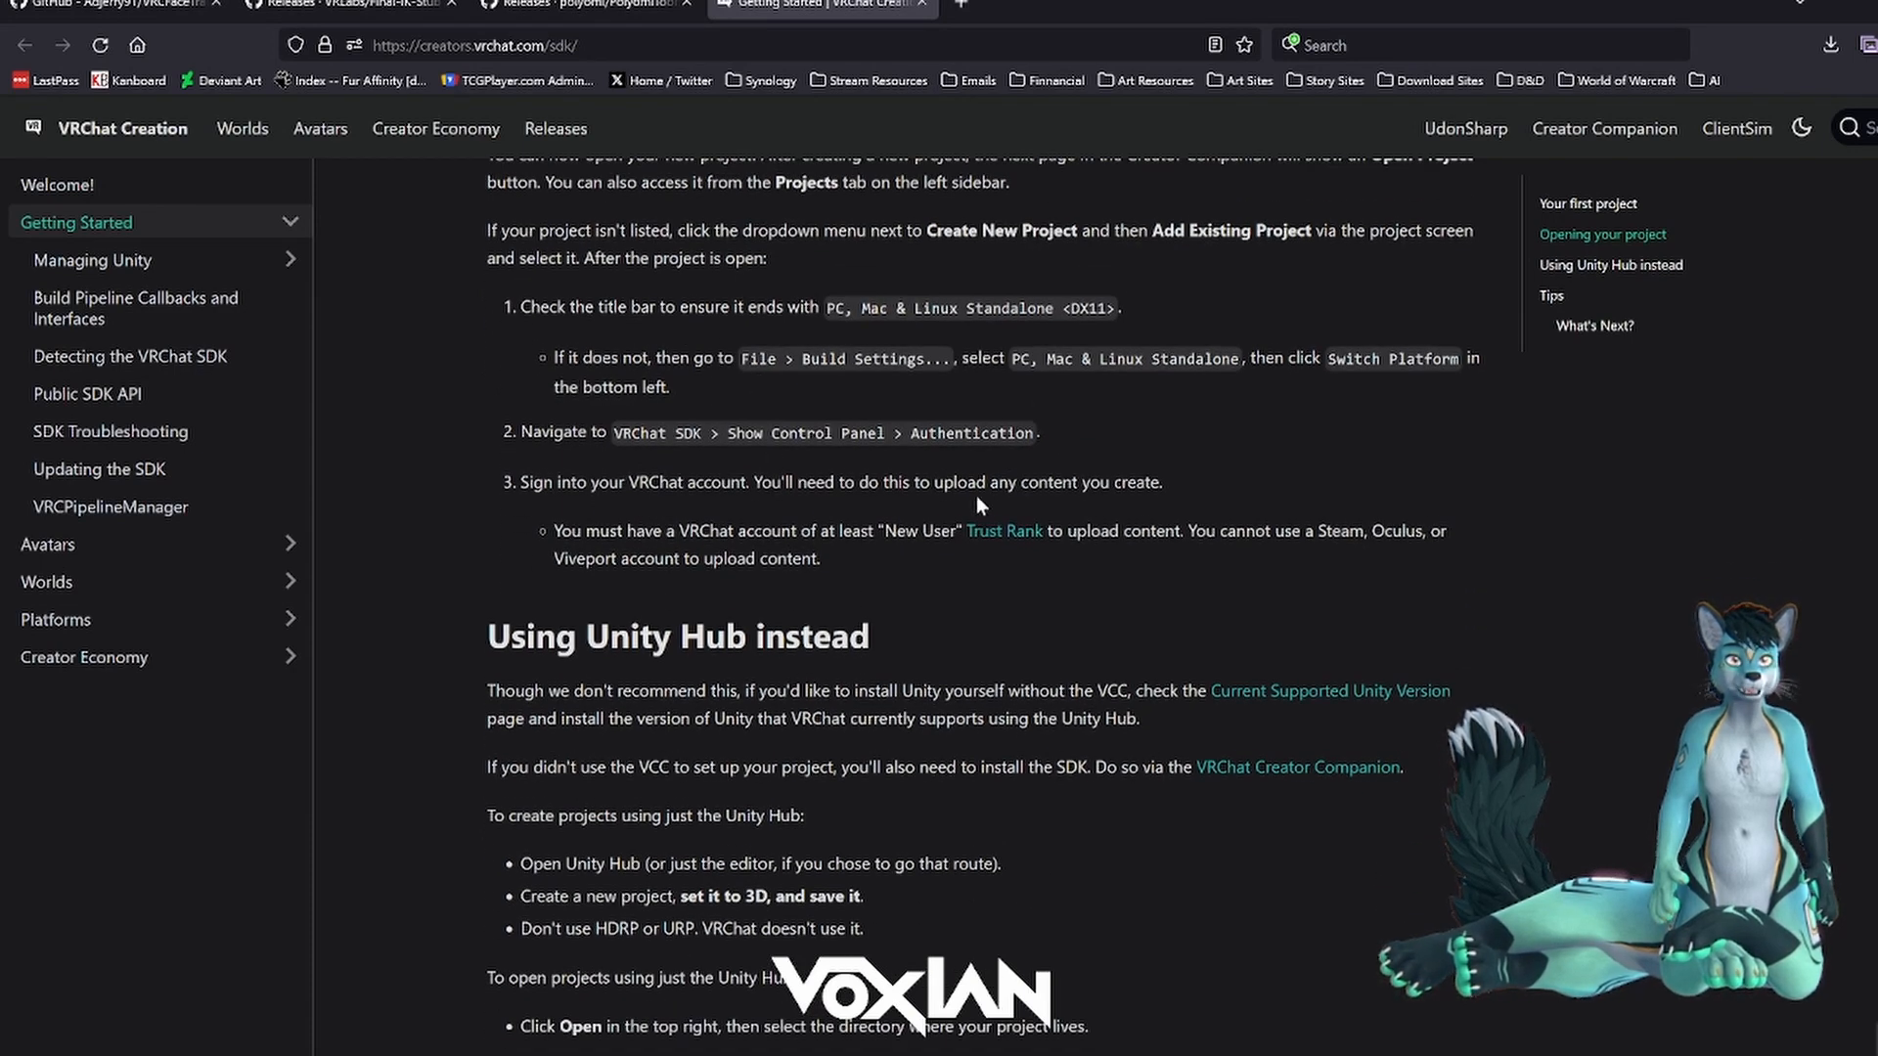
pyautogui.scroll(15, 767, 401)
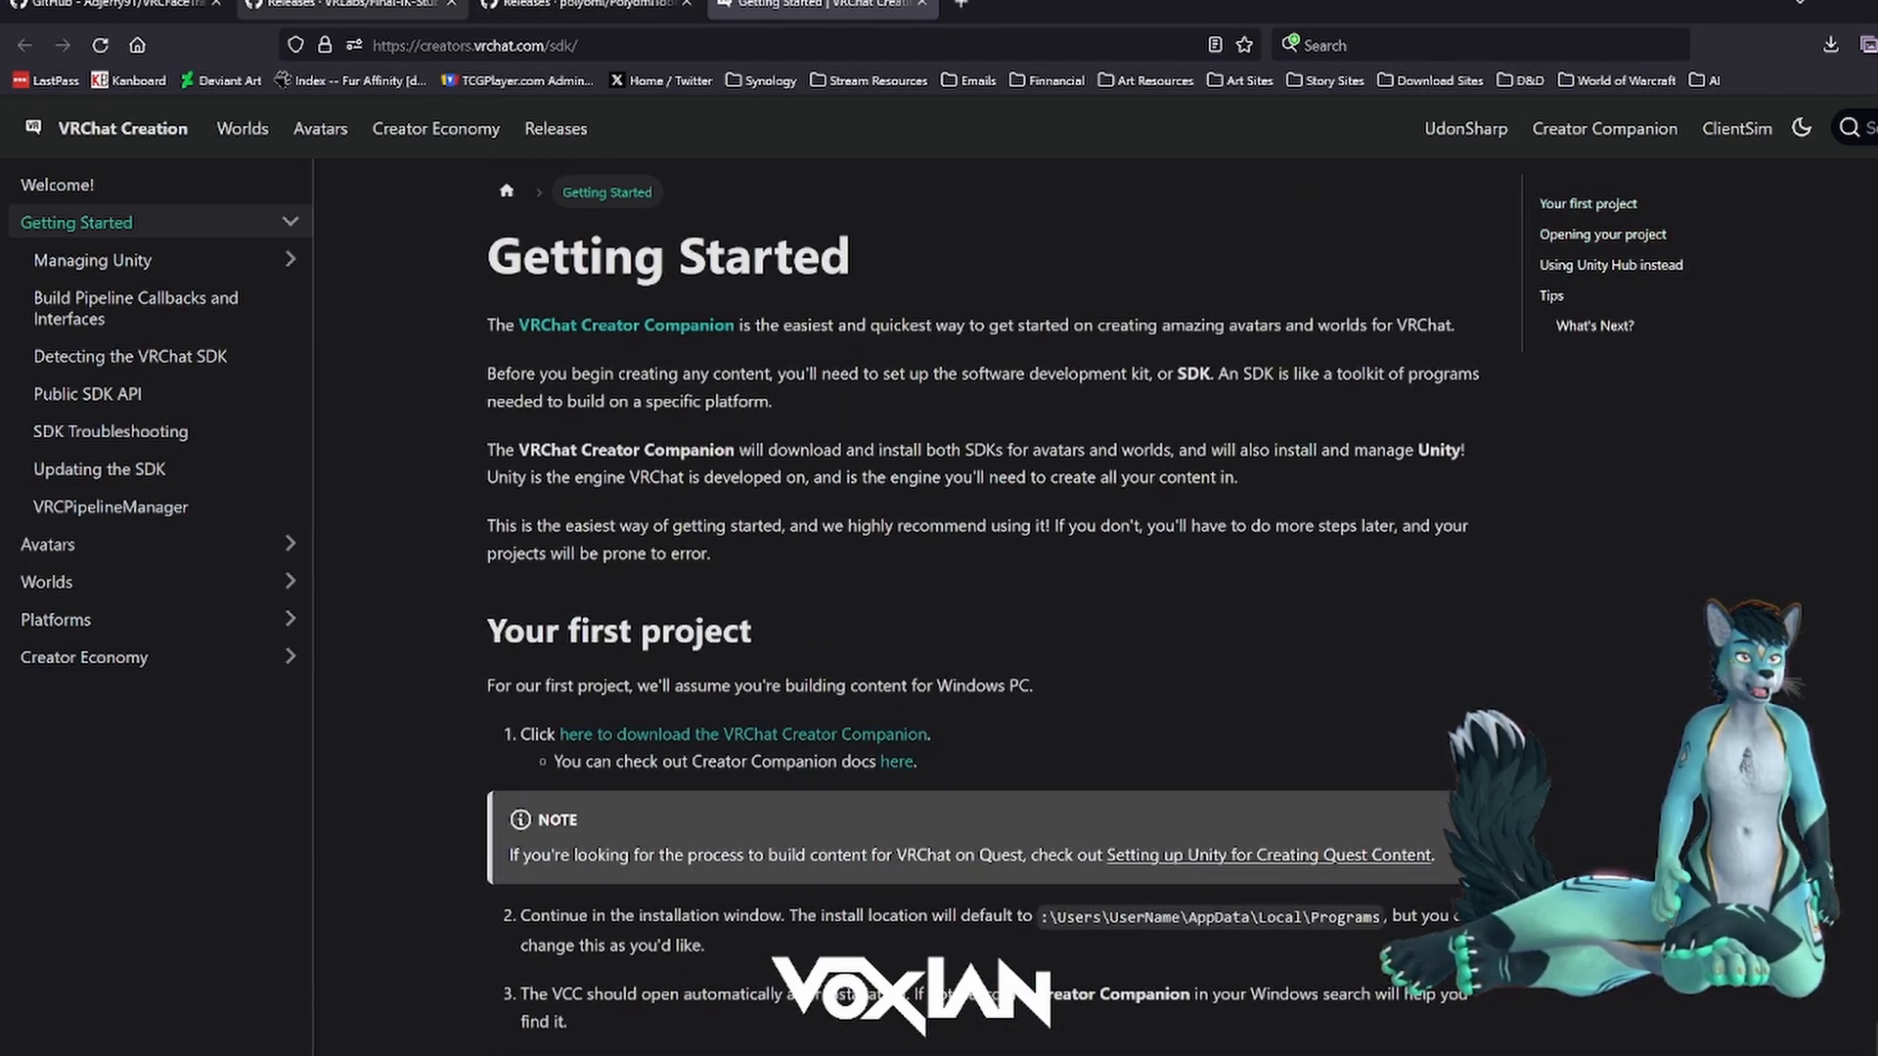
# - View the GitHub release pages for Final IK Stub and Poiyomi Toon Shader
pyautogui.click(316, 6)
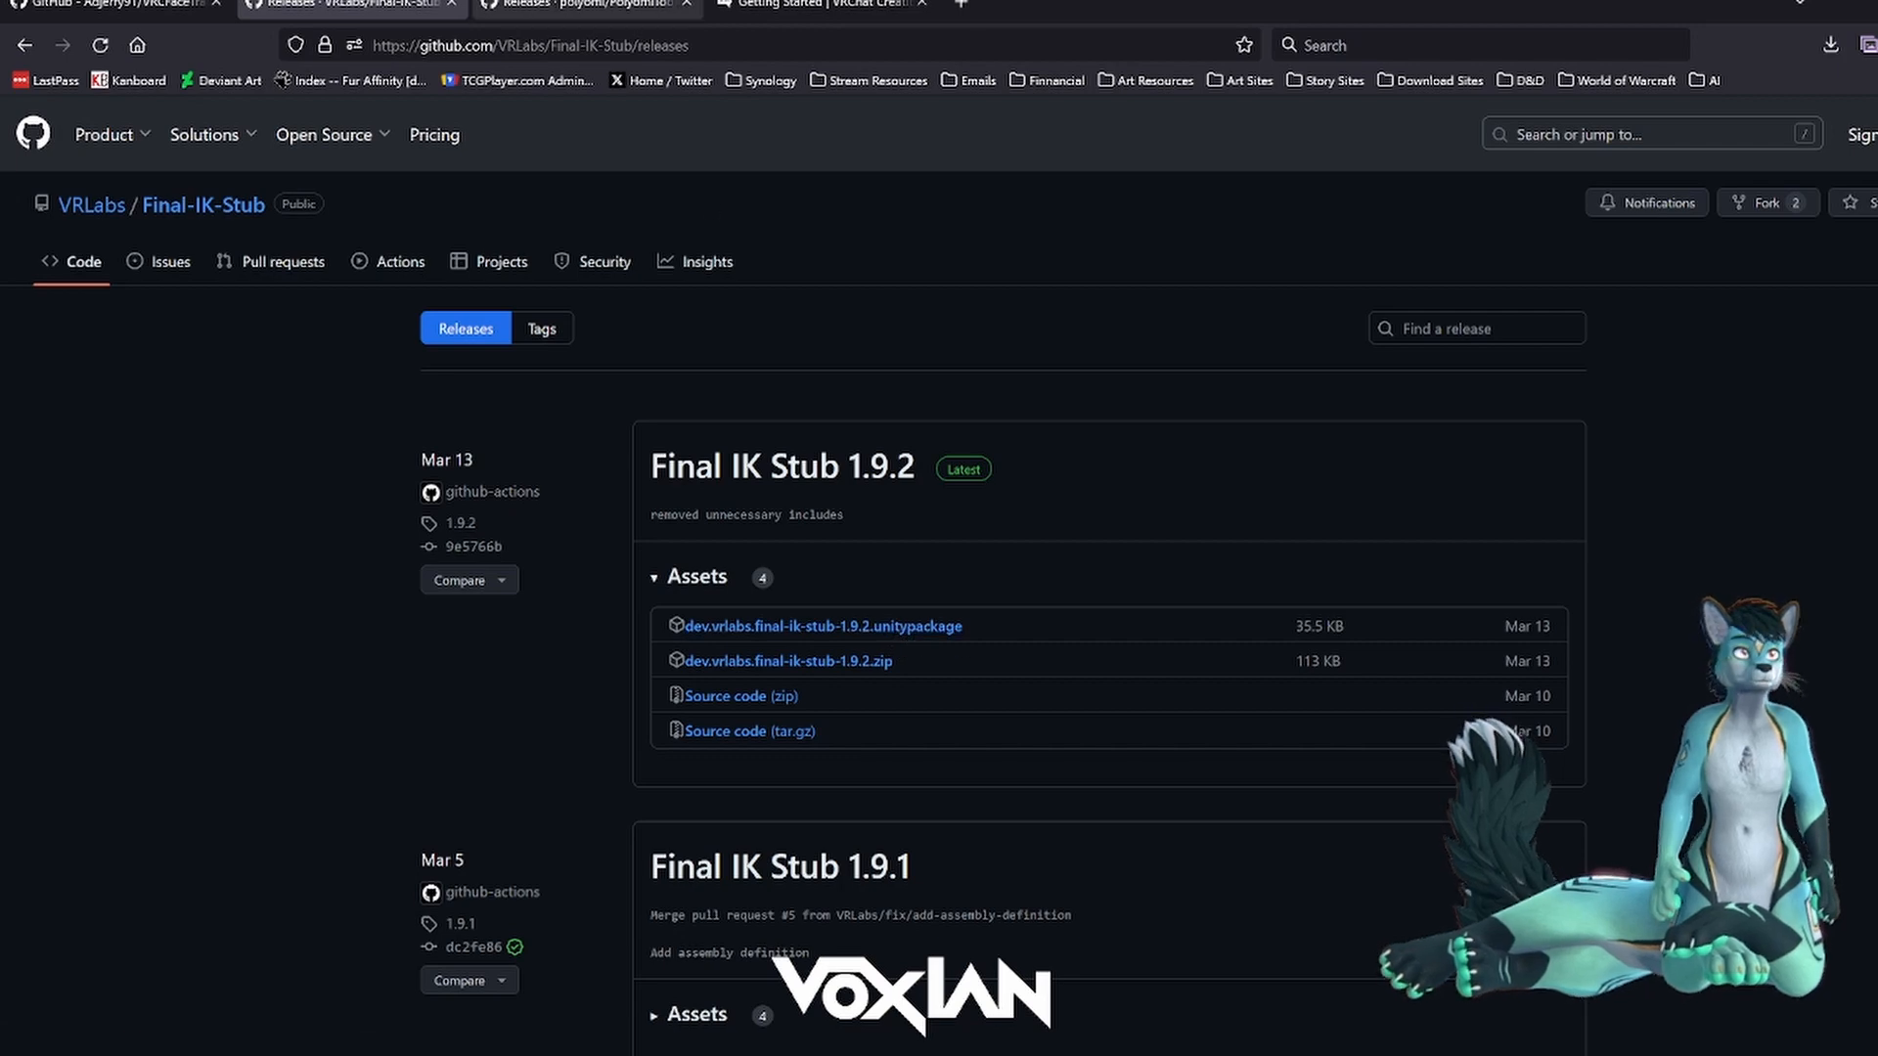
pyautogui.click(584, 4)
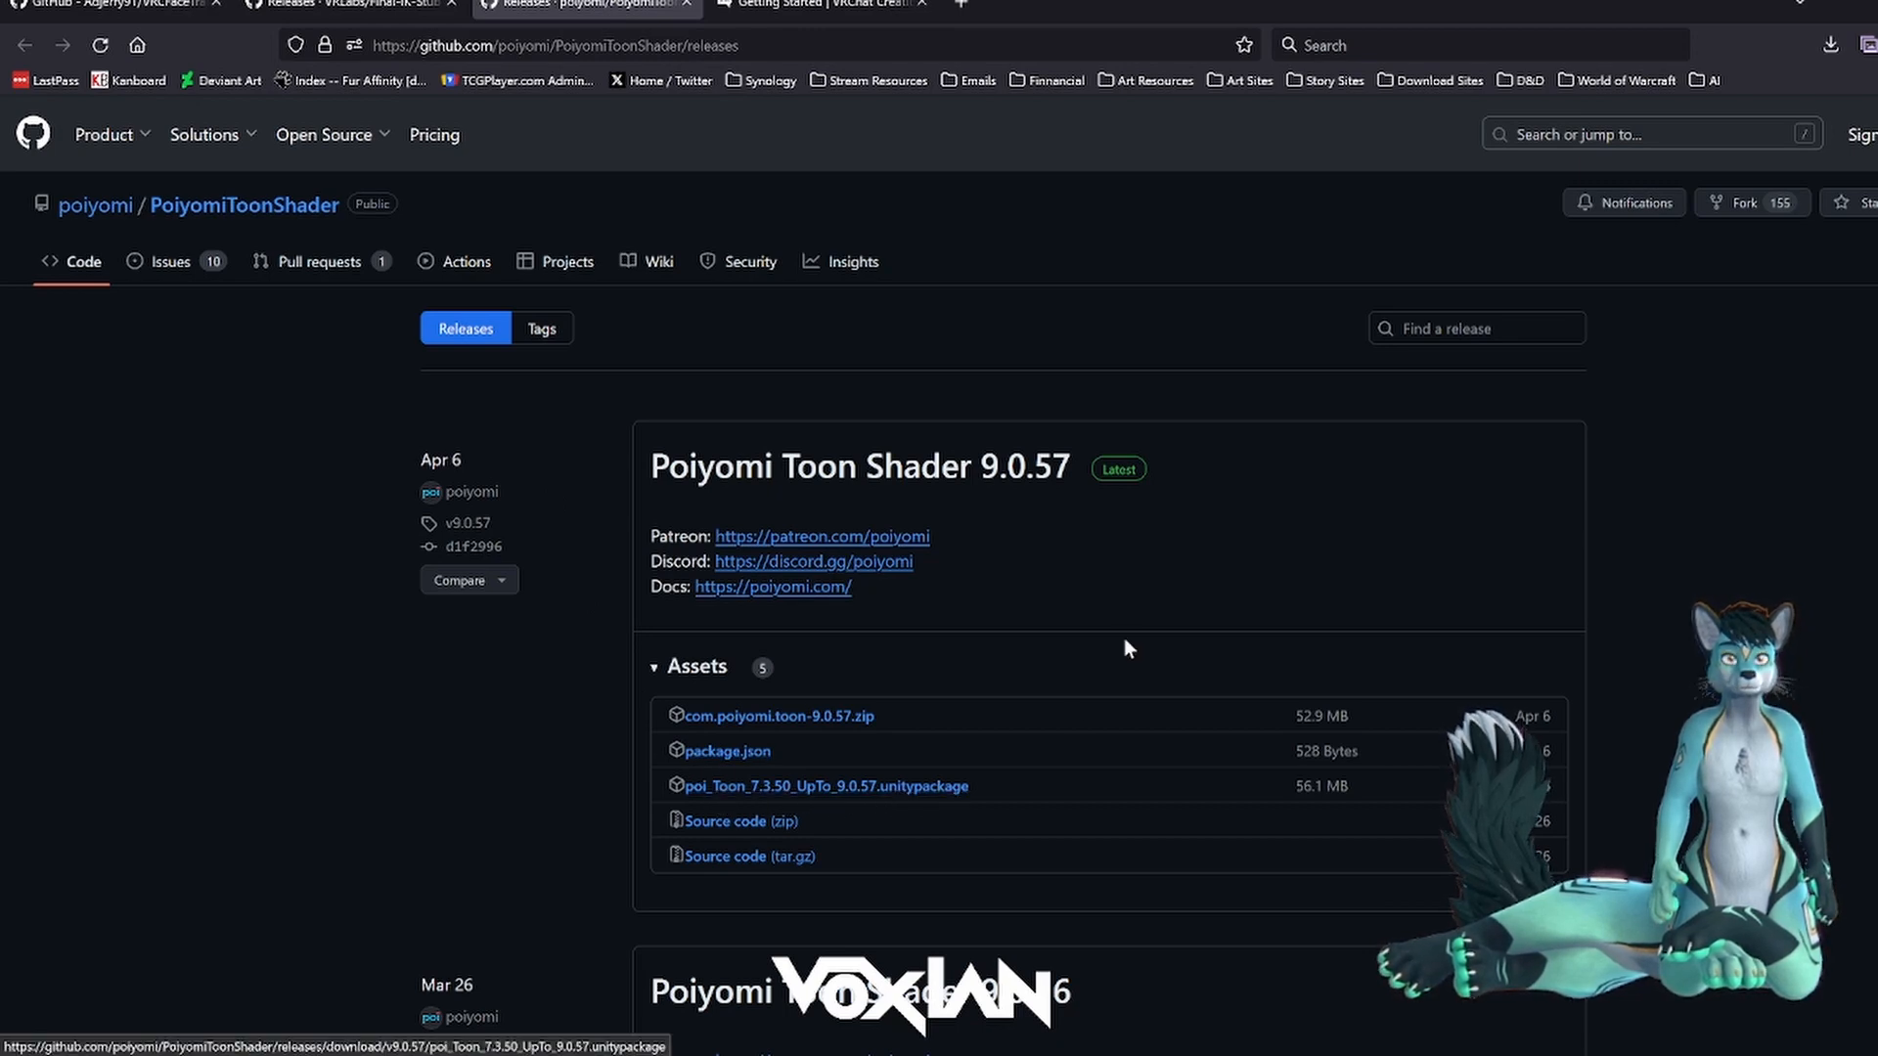
# - Switch to File Explorer and examine the AvianTAUR, Poiyomi and Final IK Stub package files in the 240506 folder
pyautogui.click(1041, 1053)
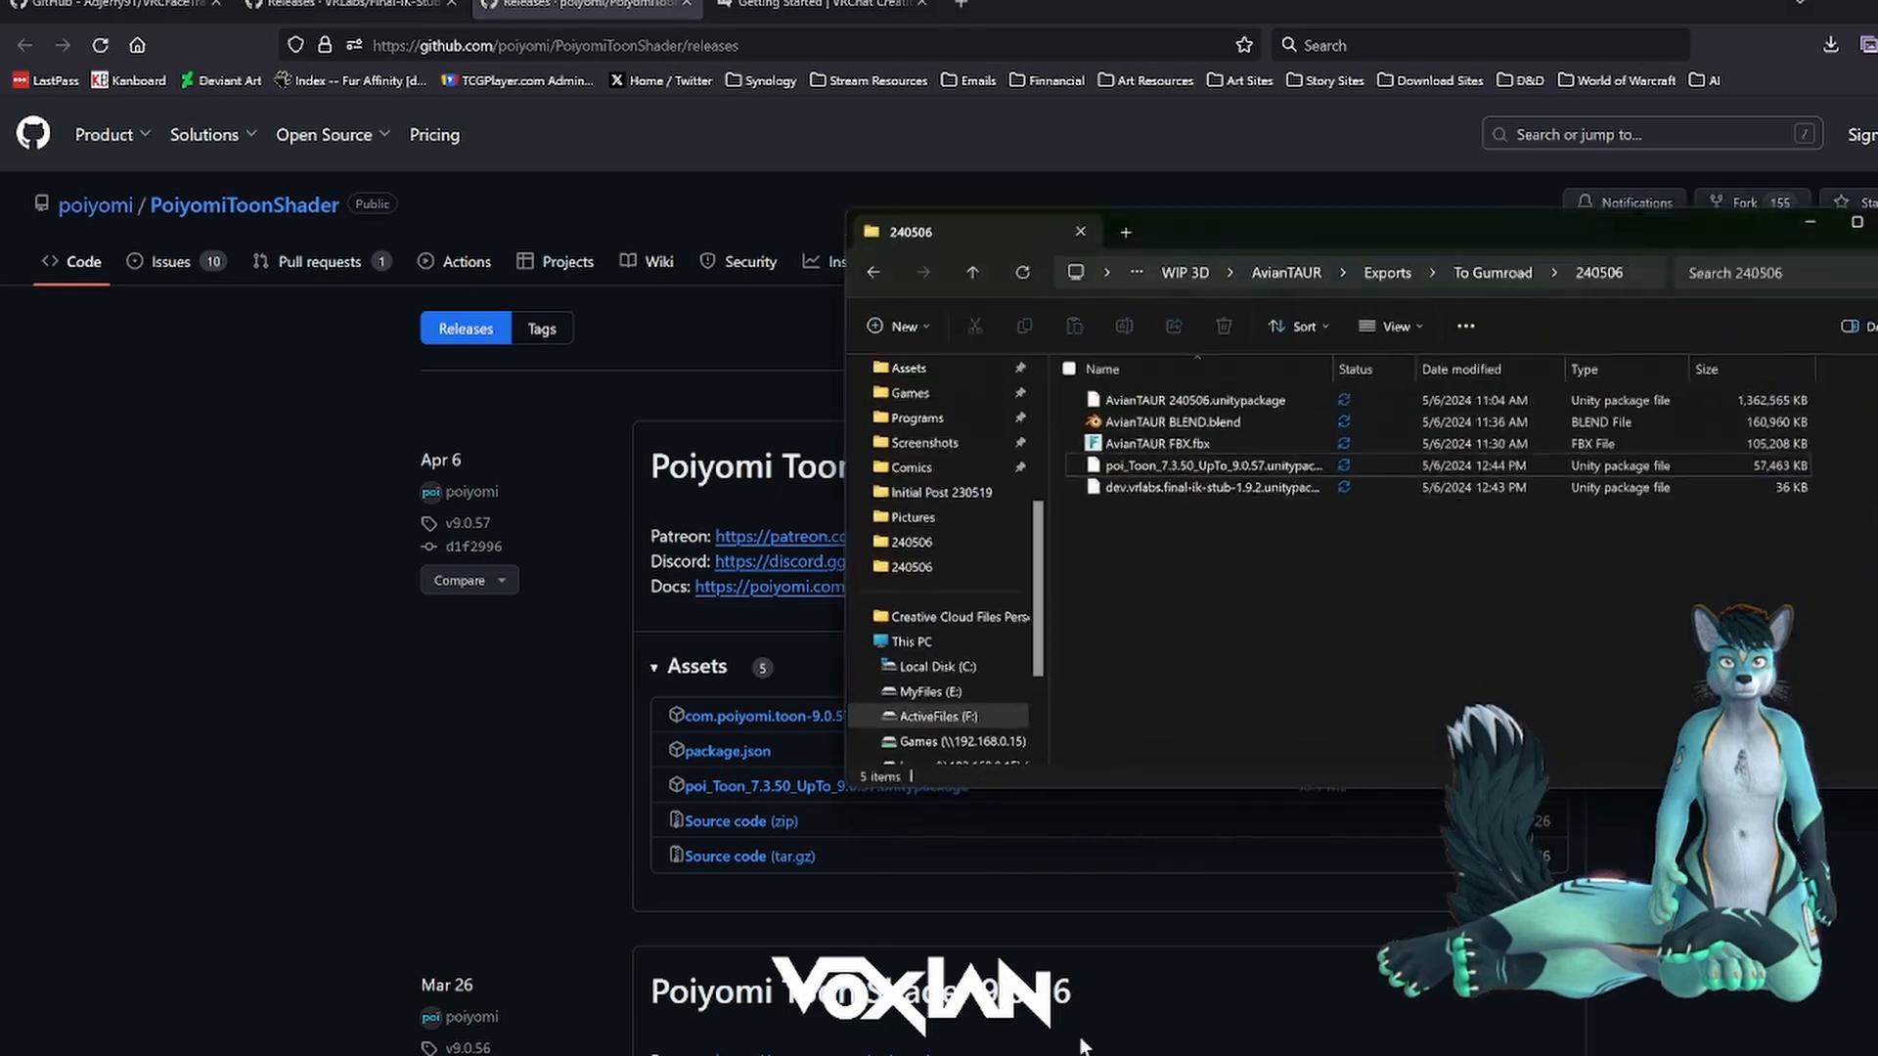
pyautogui.moveTo(1314, 215); pyautogui.dragTo(1321, 299)
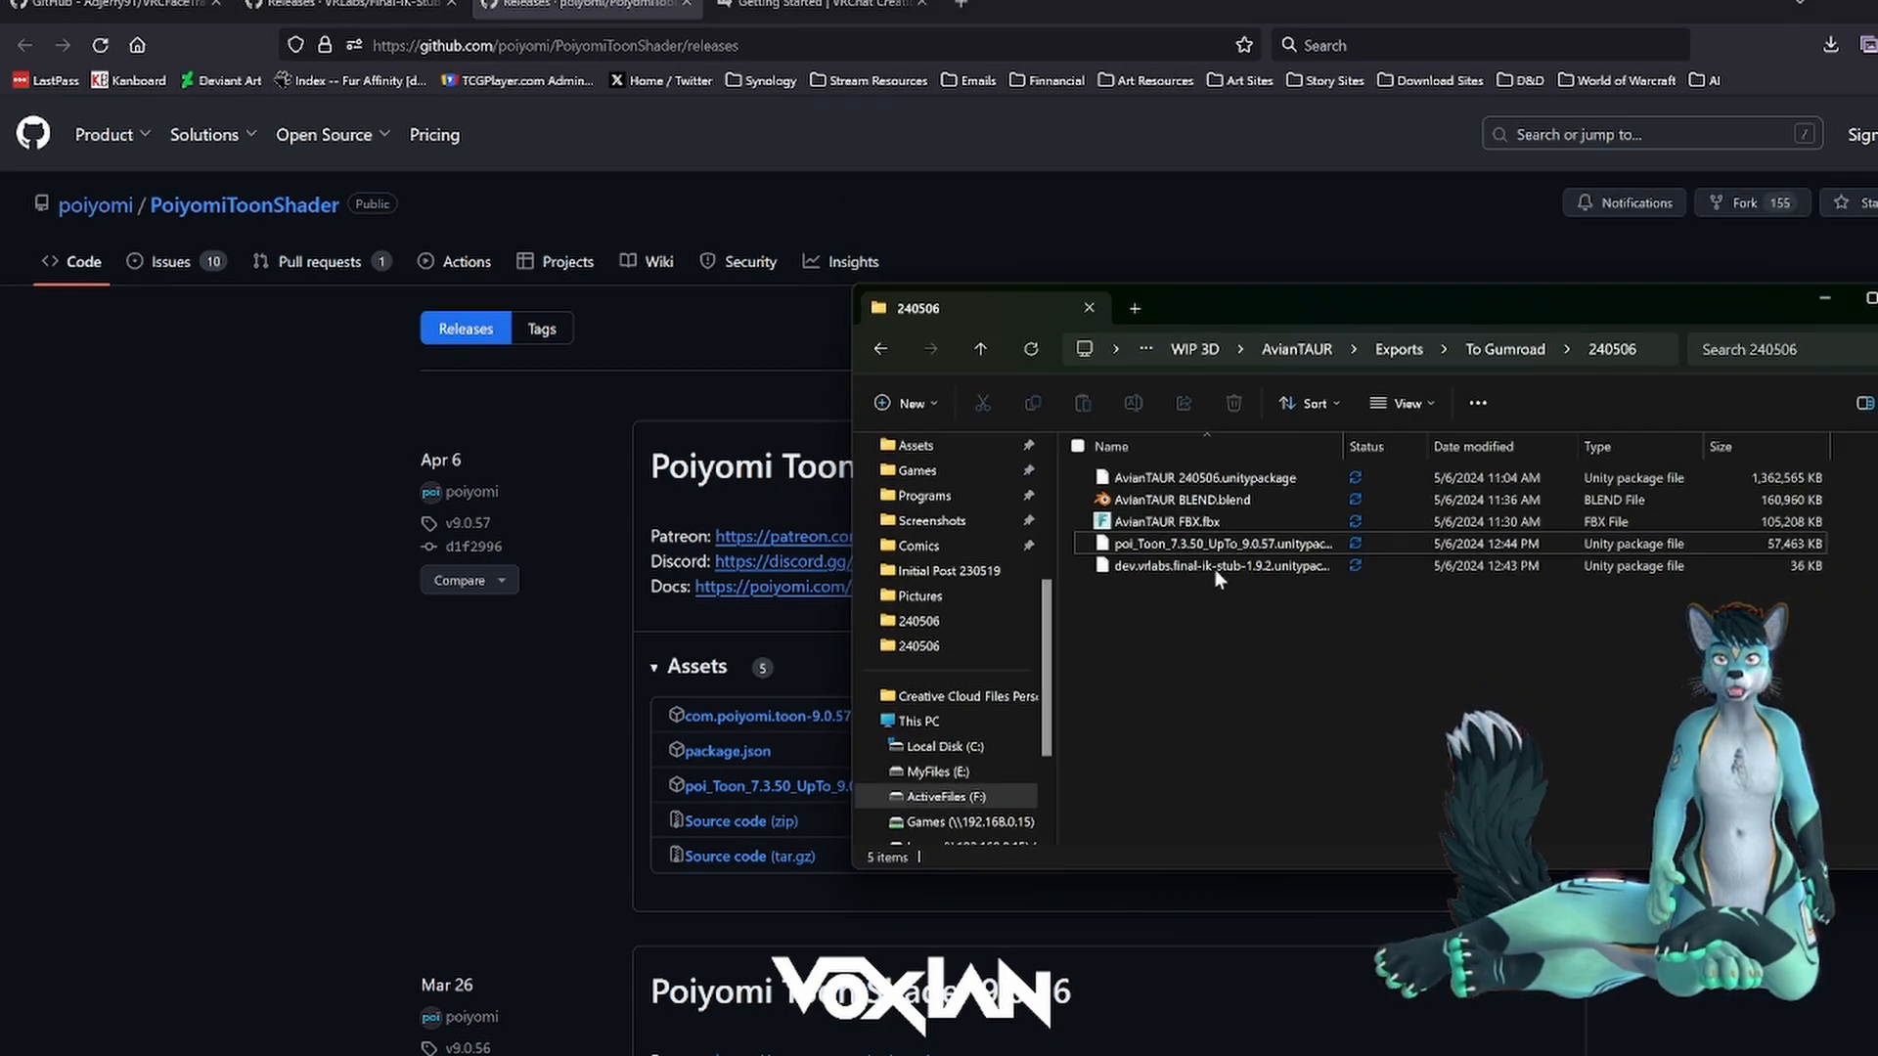
pyautogui.click(1205, 481)
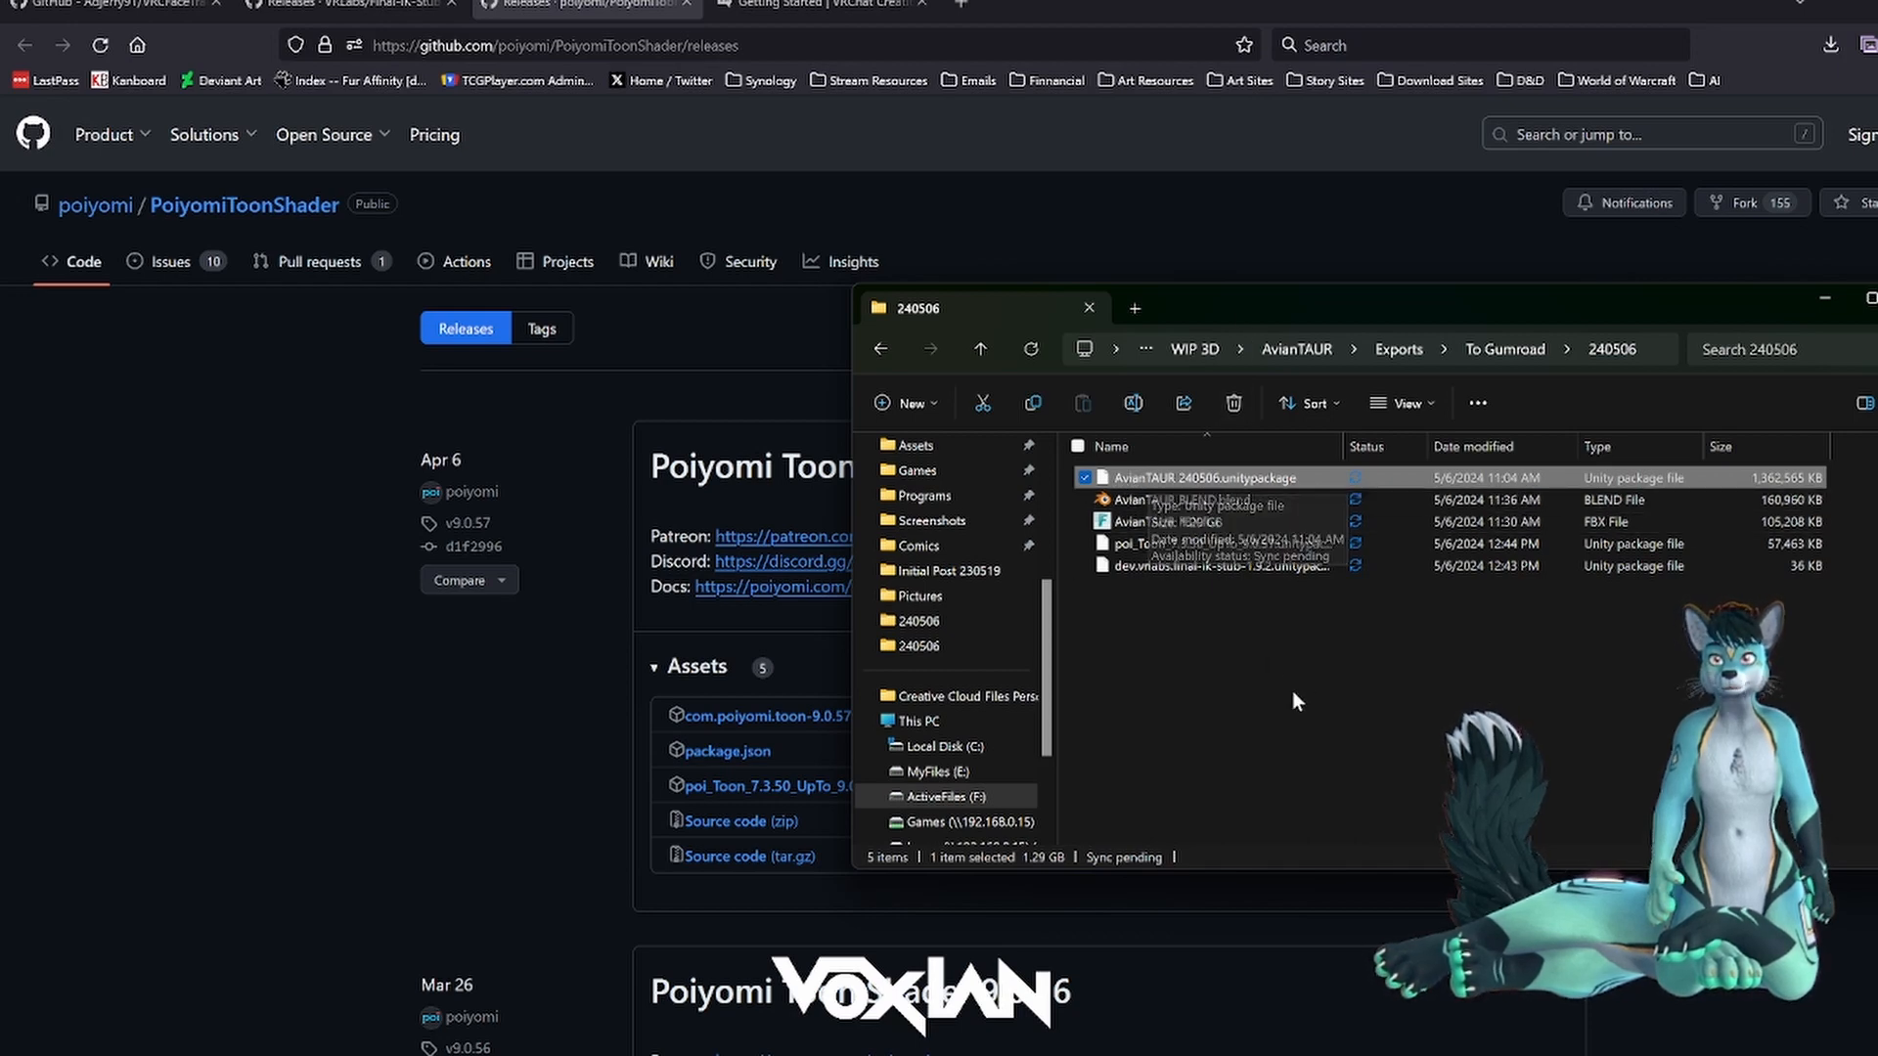
pyautogui.click(1347, 692)
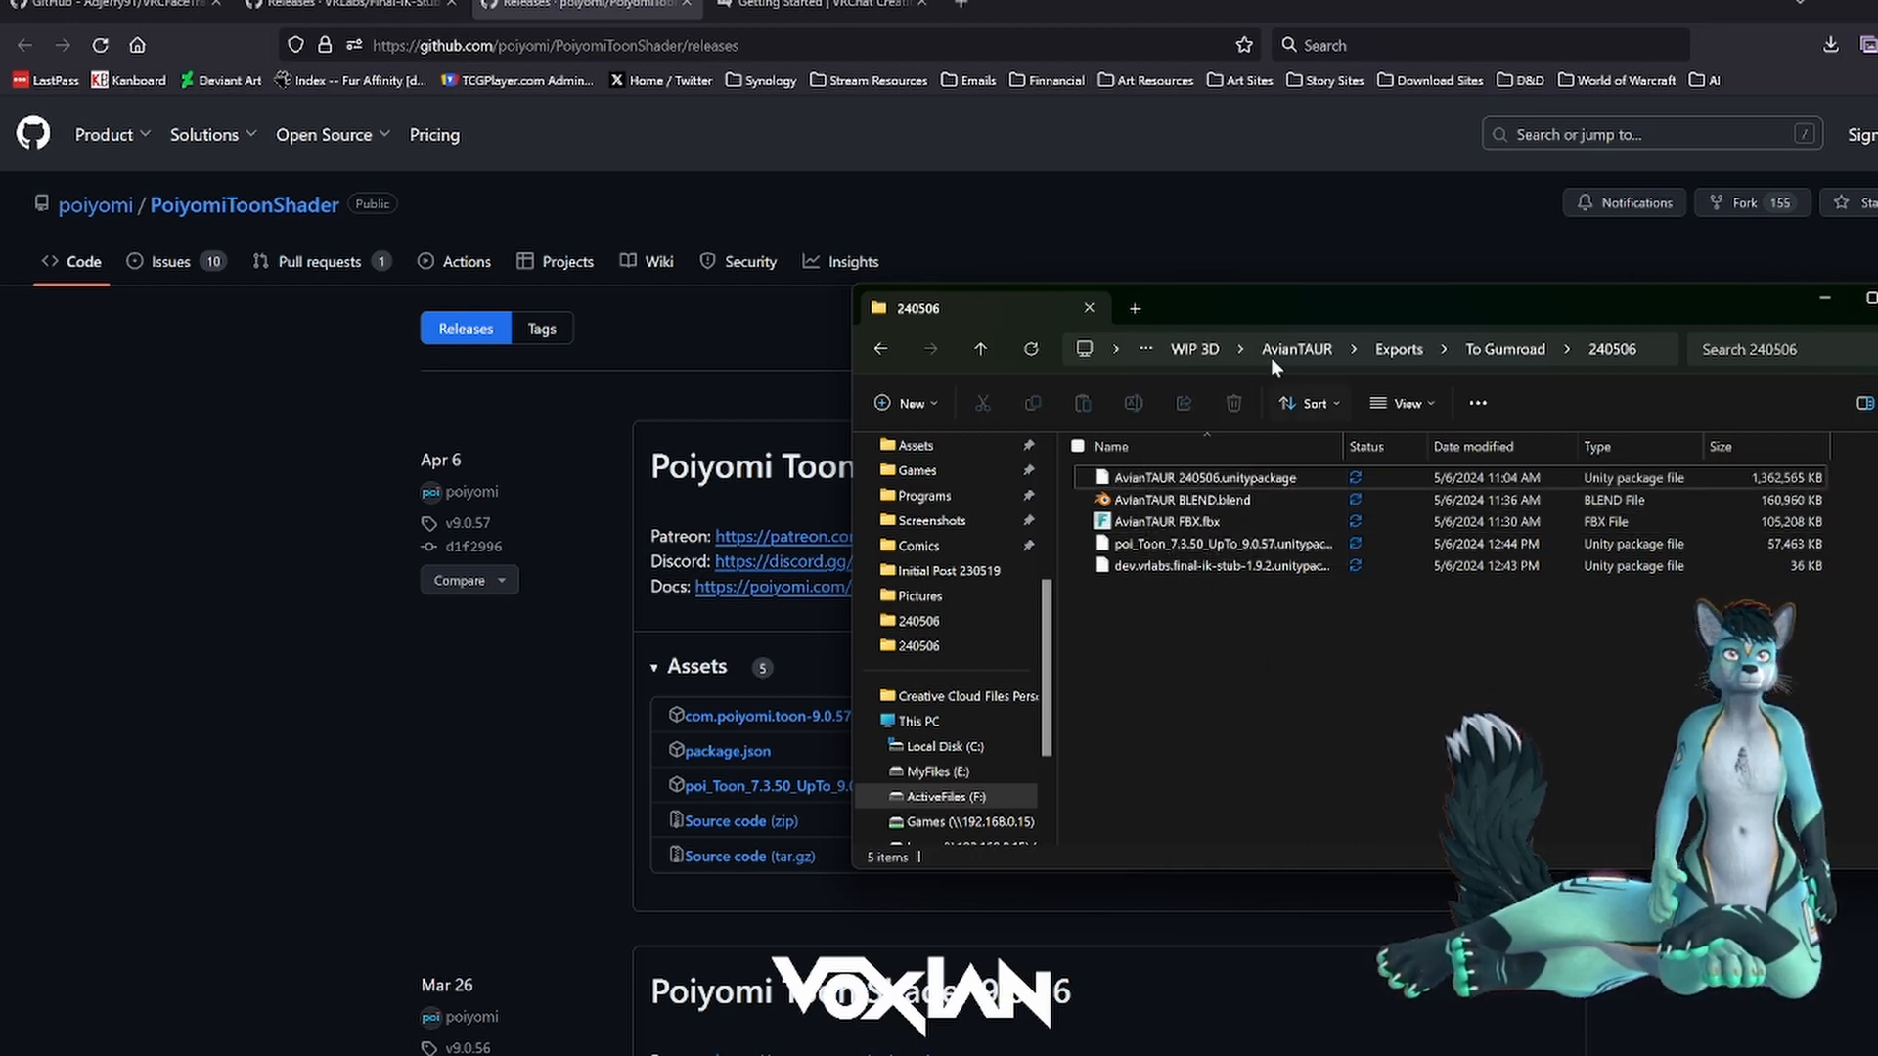
pyautogui.moveTo(1277, 312); pyautogui.dragTo(1294, 309)
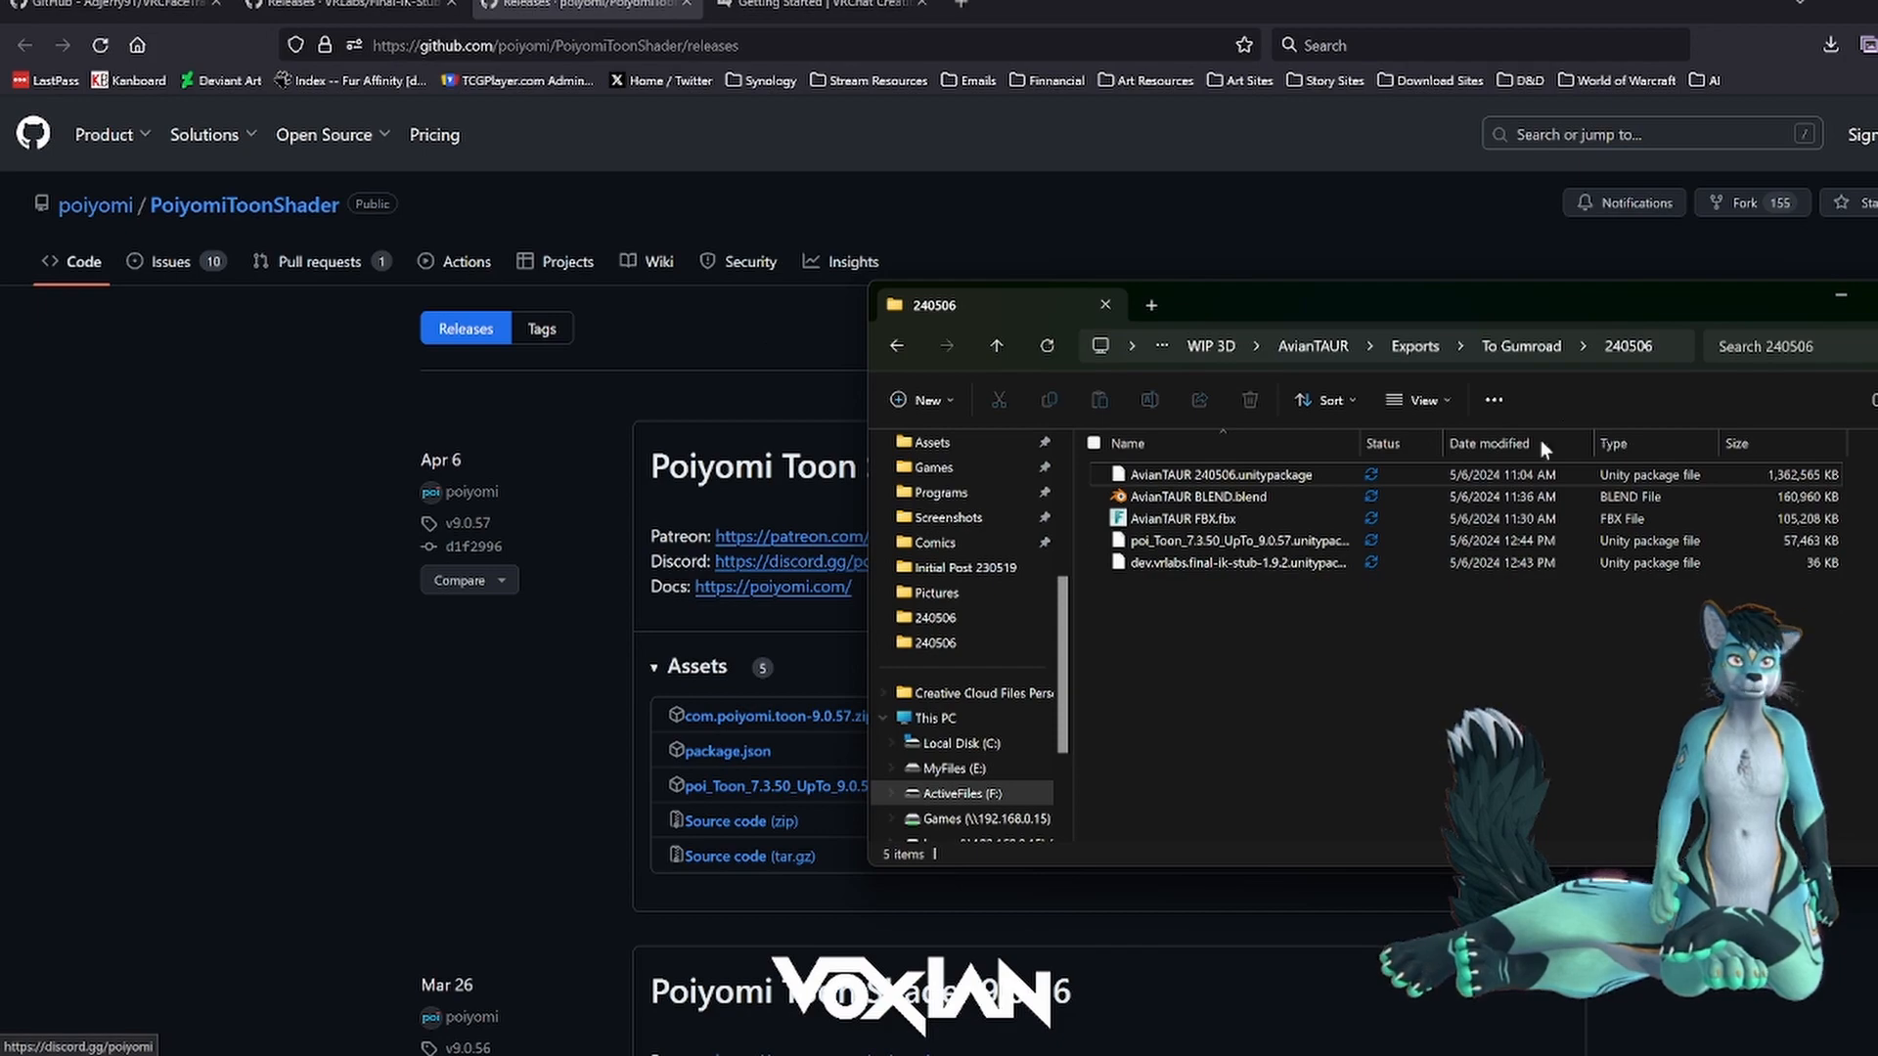
pyautogui.click(1840, 300)
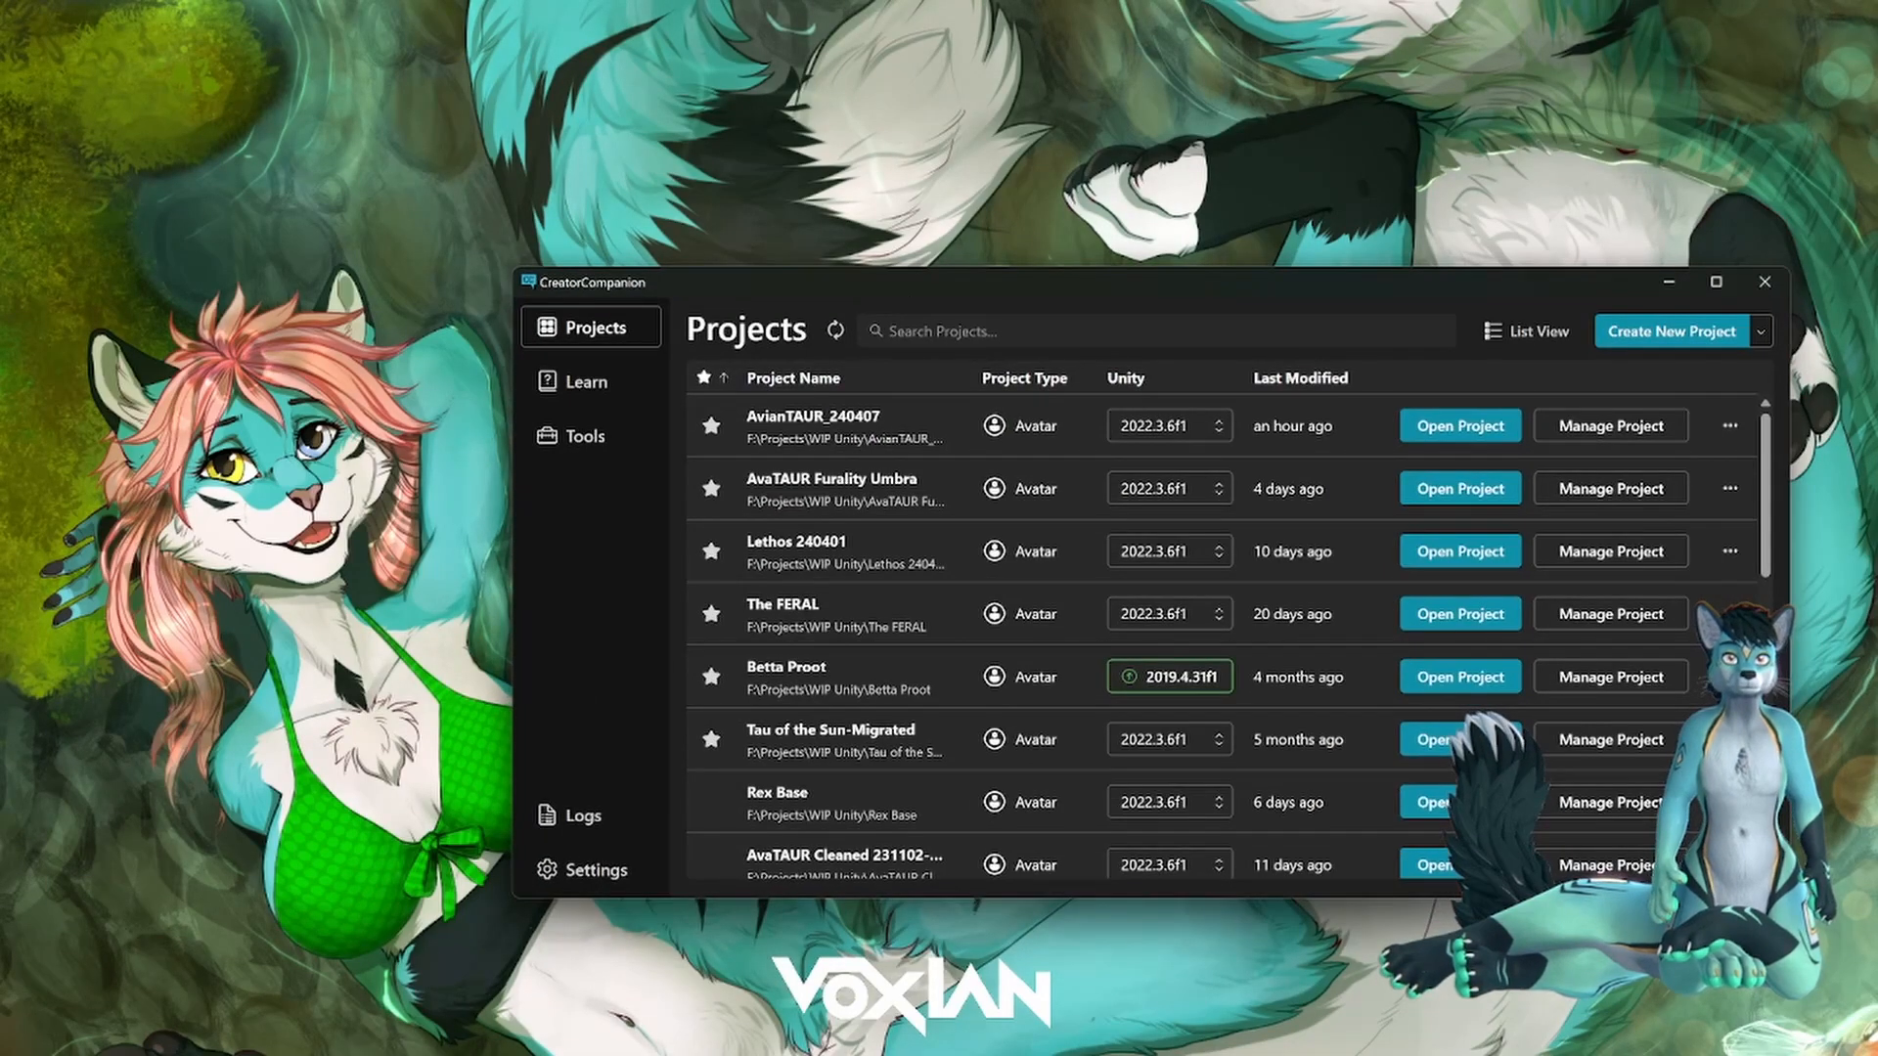
# - Start a new project in CreatorCompanion using the Unity 2022 Avatar Project template
pyautogui.moveTo(904, 277); pyautogui.dragTo(865, 285)
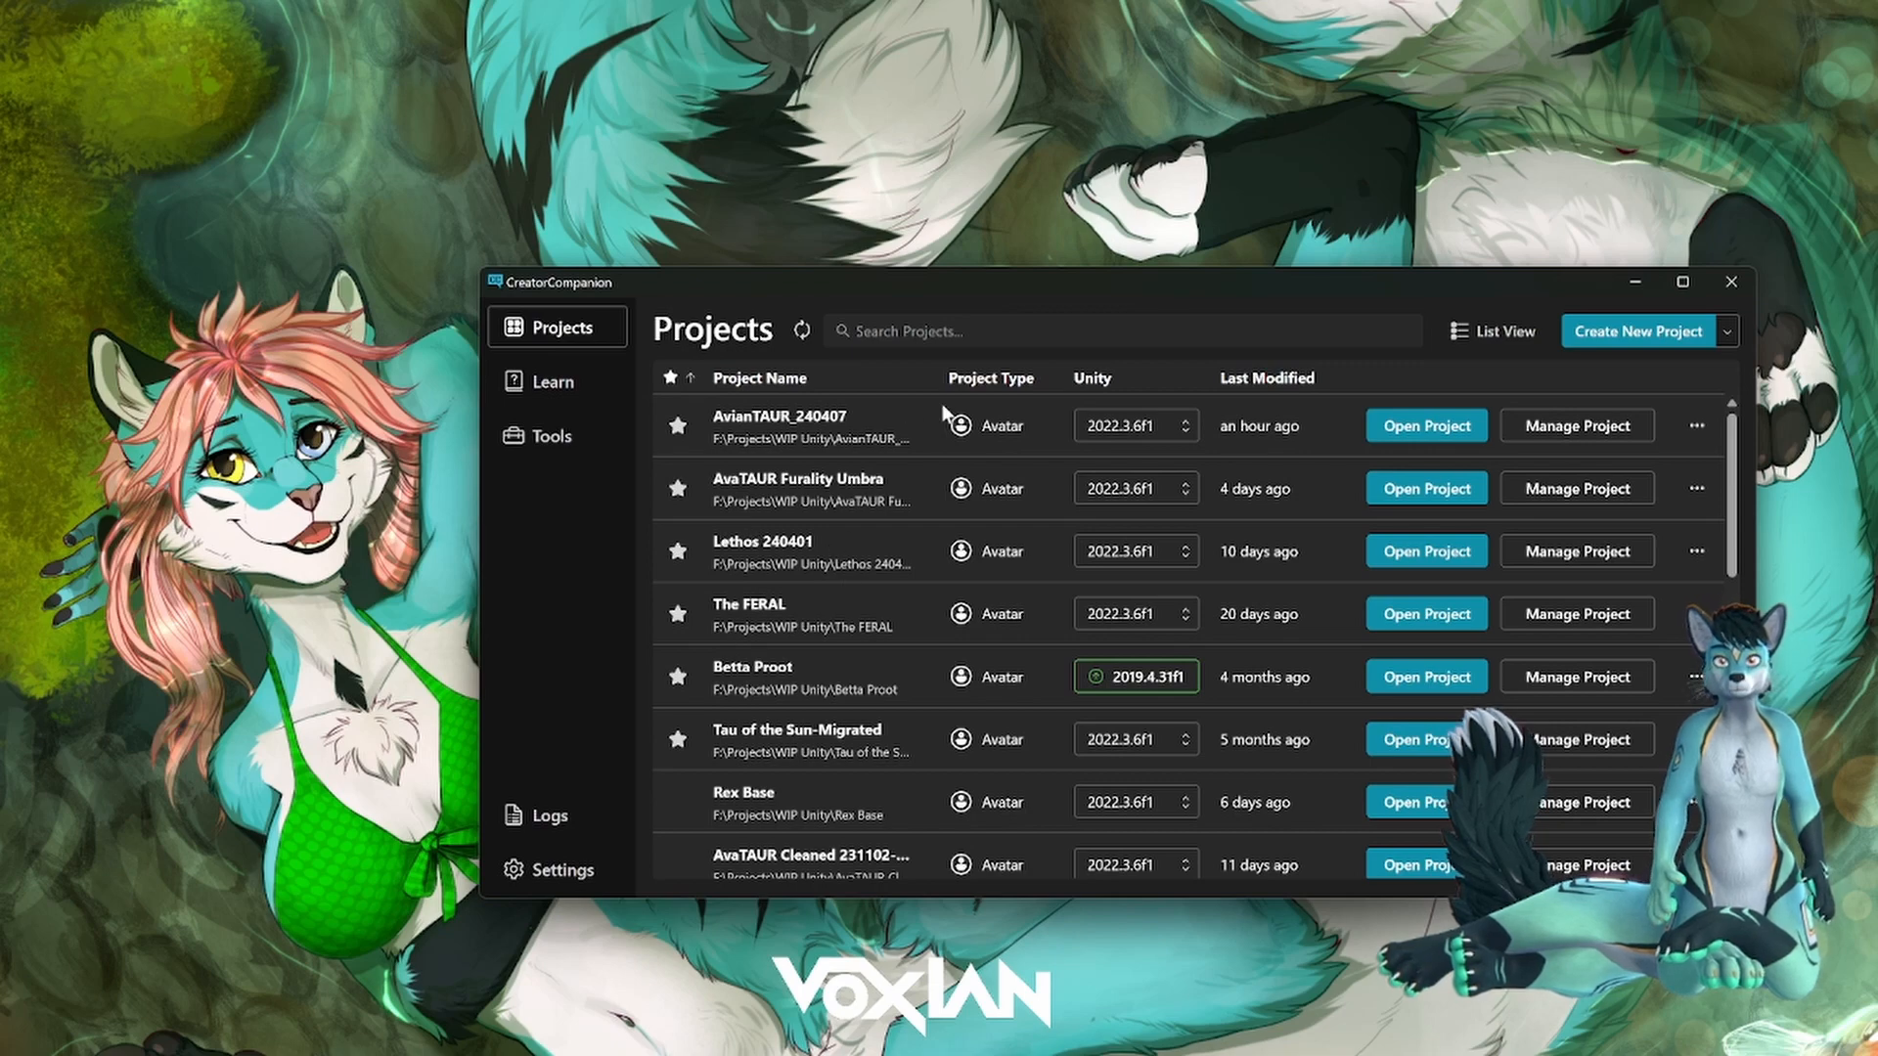
pyautogui.moveTo(1105, 284); pyautogui.dragTo(1097, 294)
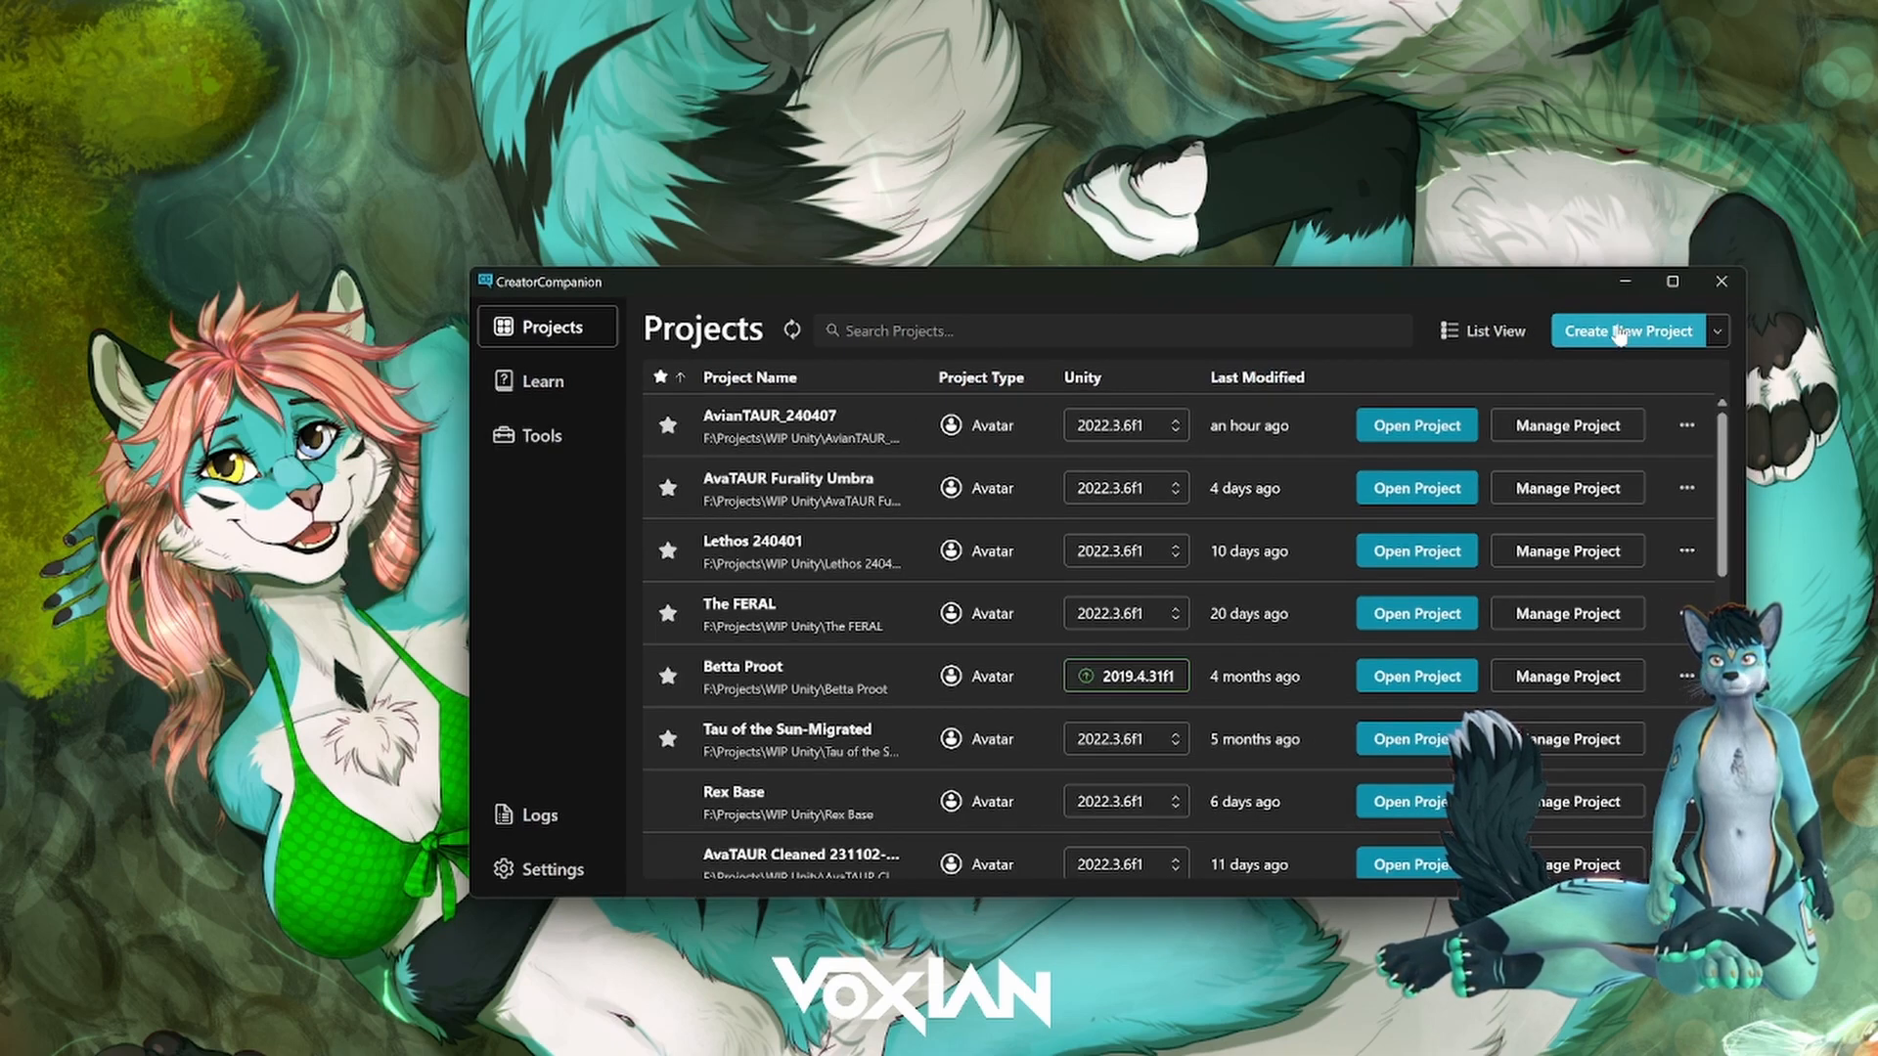
pyautogui.click(1648, 333)
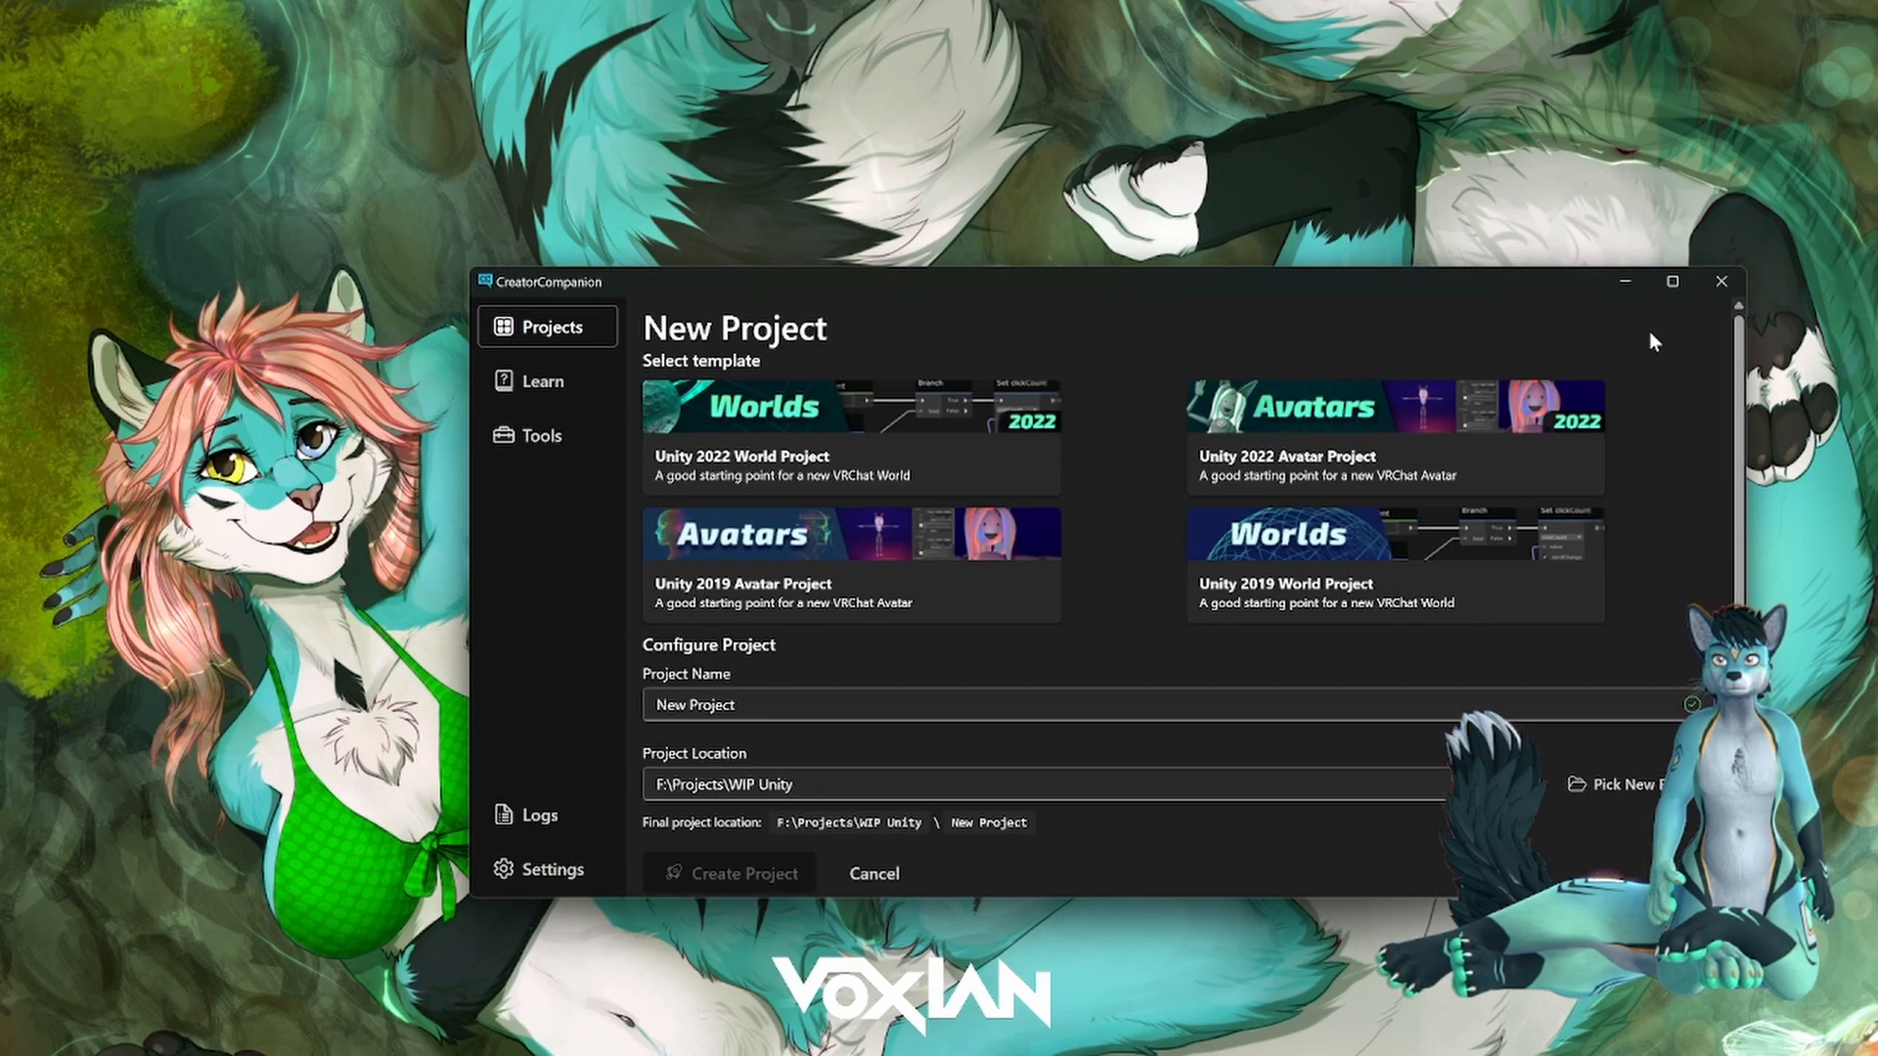
pyautogui.moveTo(1153, 282); pyautogui.dragTo(1150, 275)
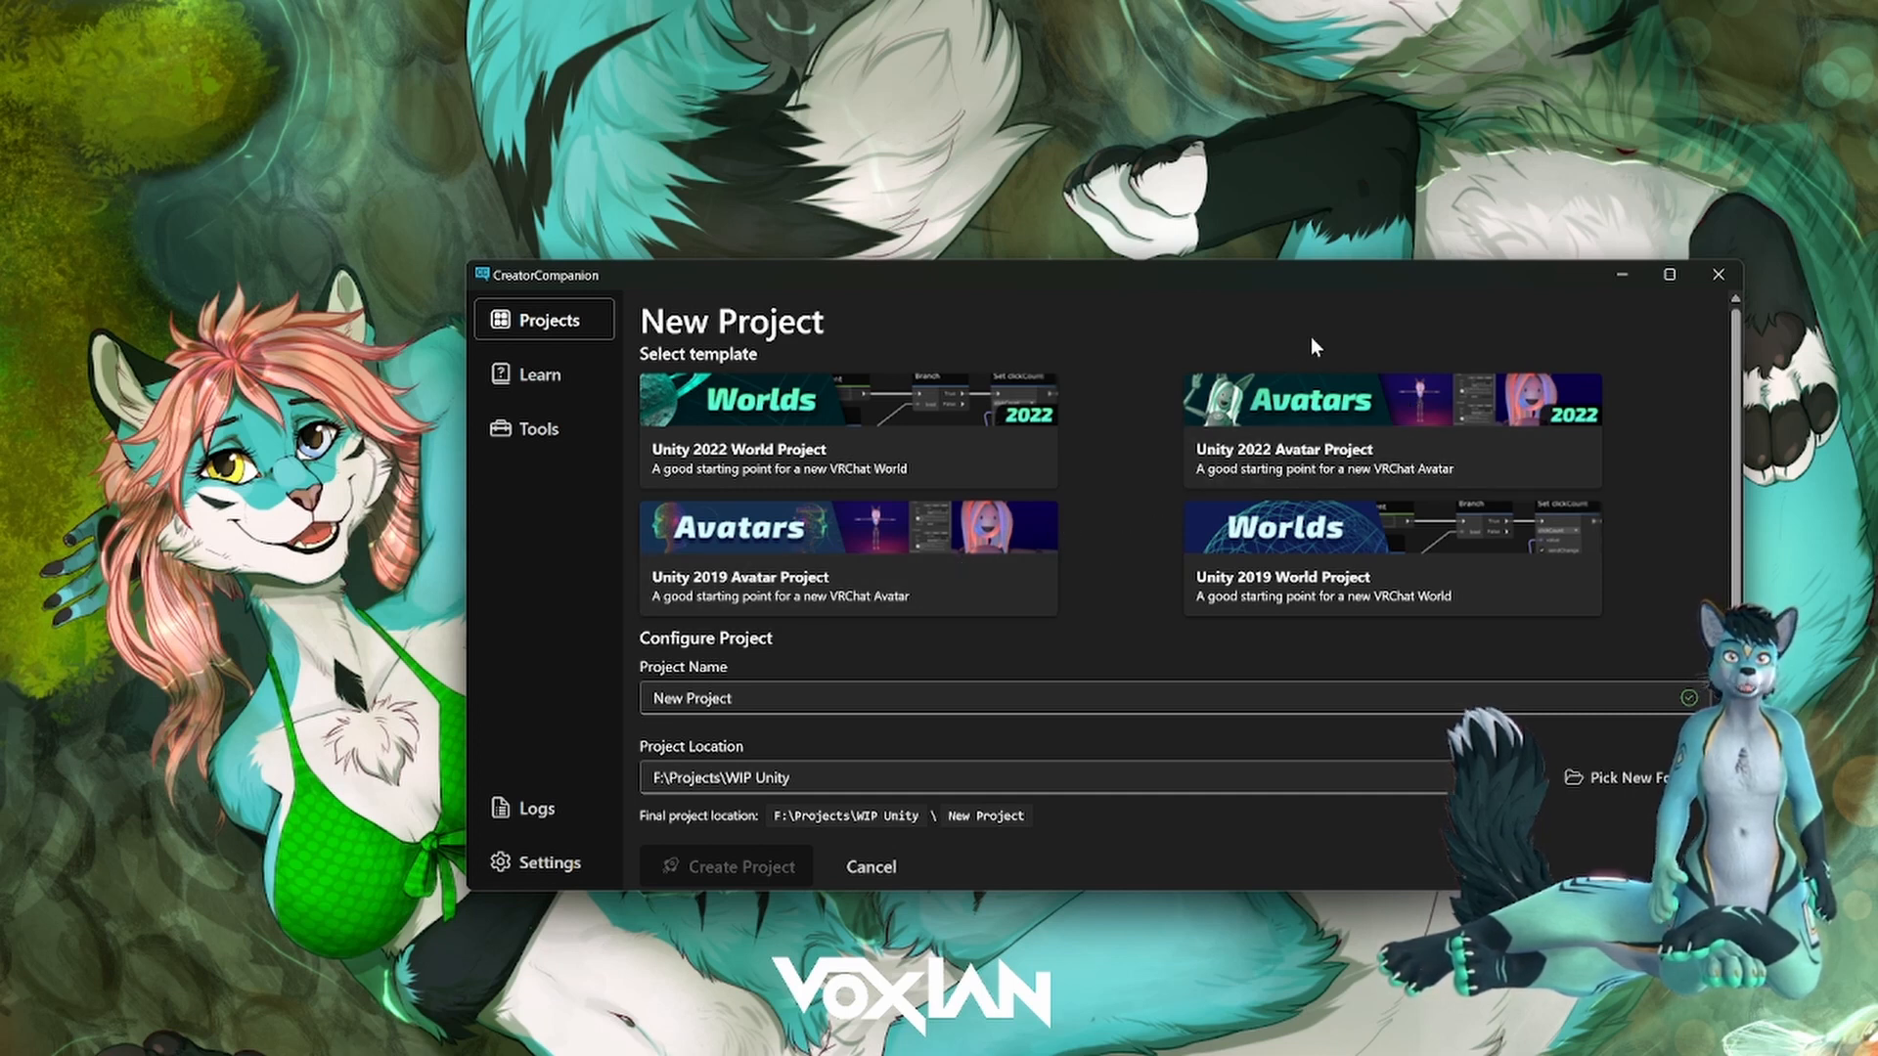
pyautogui.click(1320, 464)
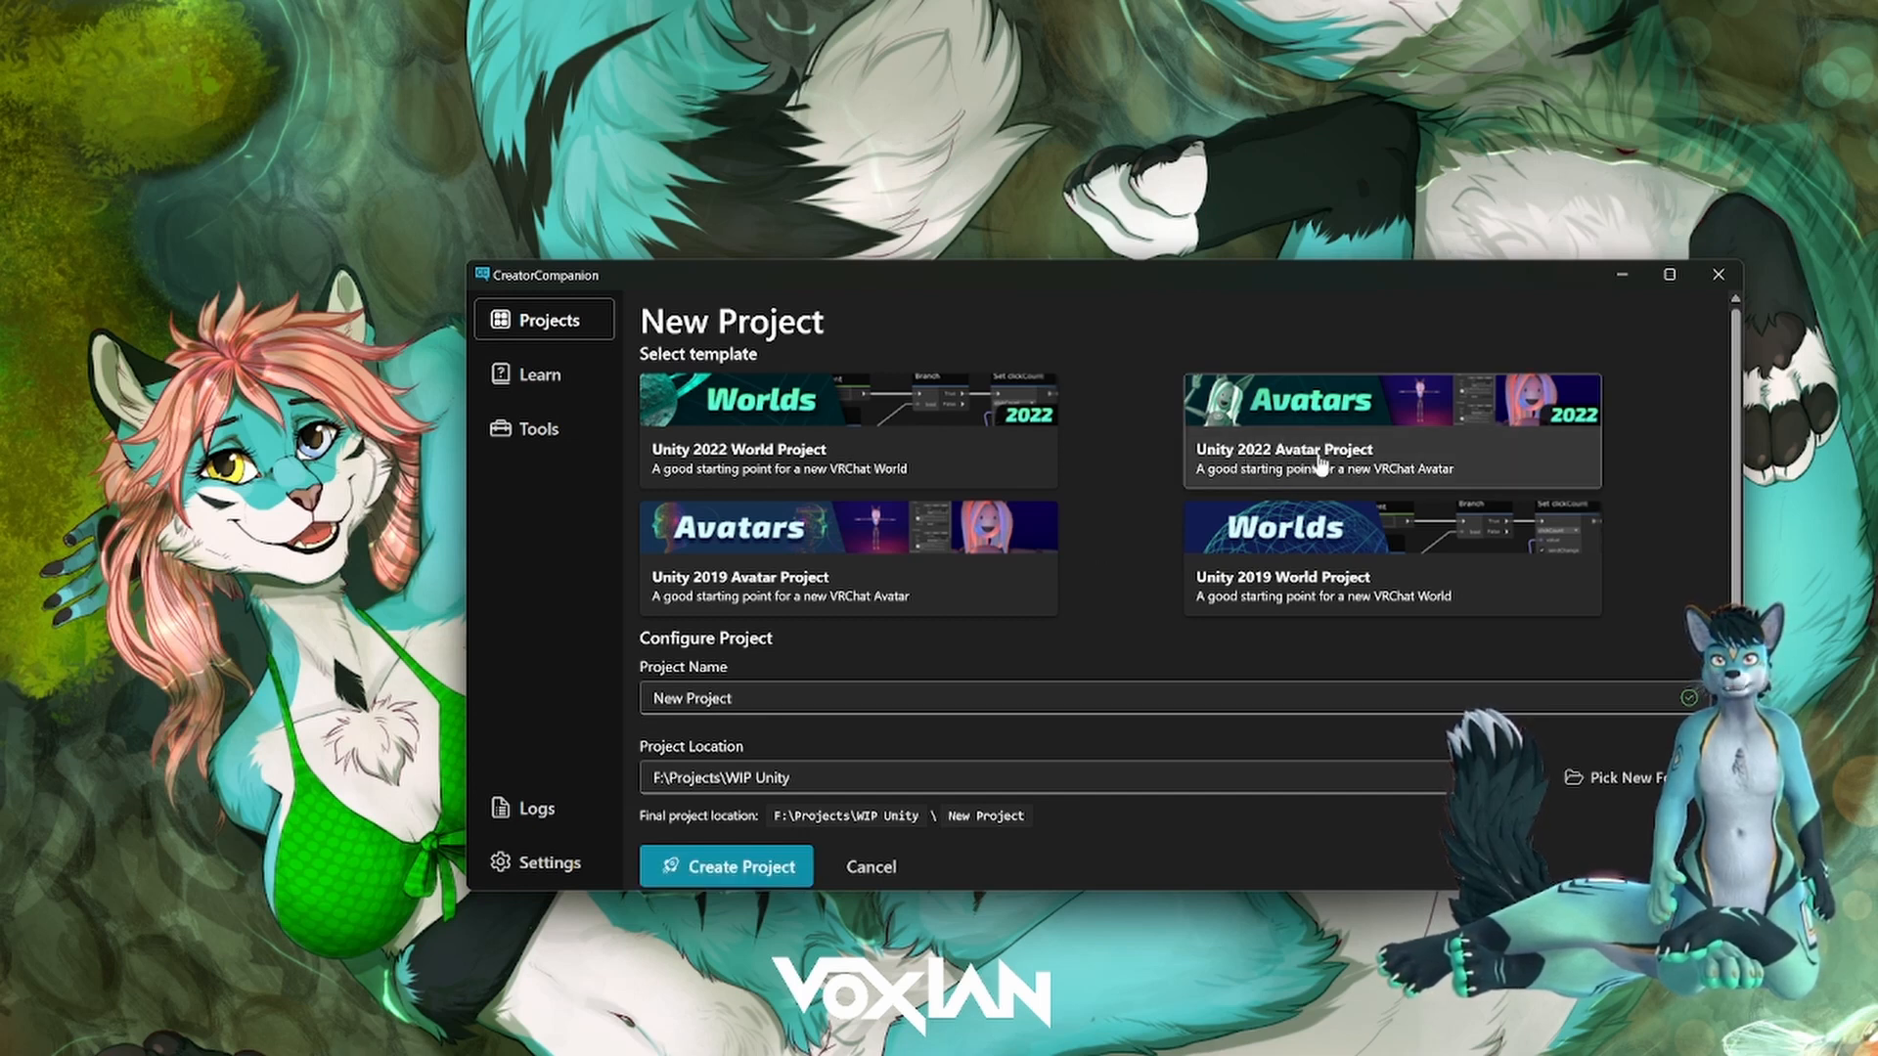
# - Name the project AvianTAUR Demo and create it in F:\Projects\WIP Unity
pyautogui.click(870, 697)
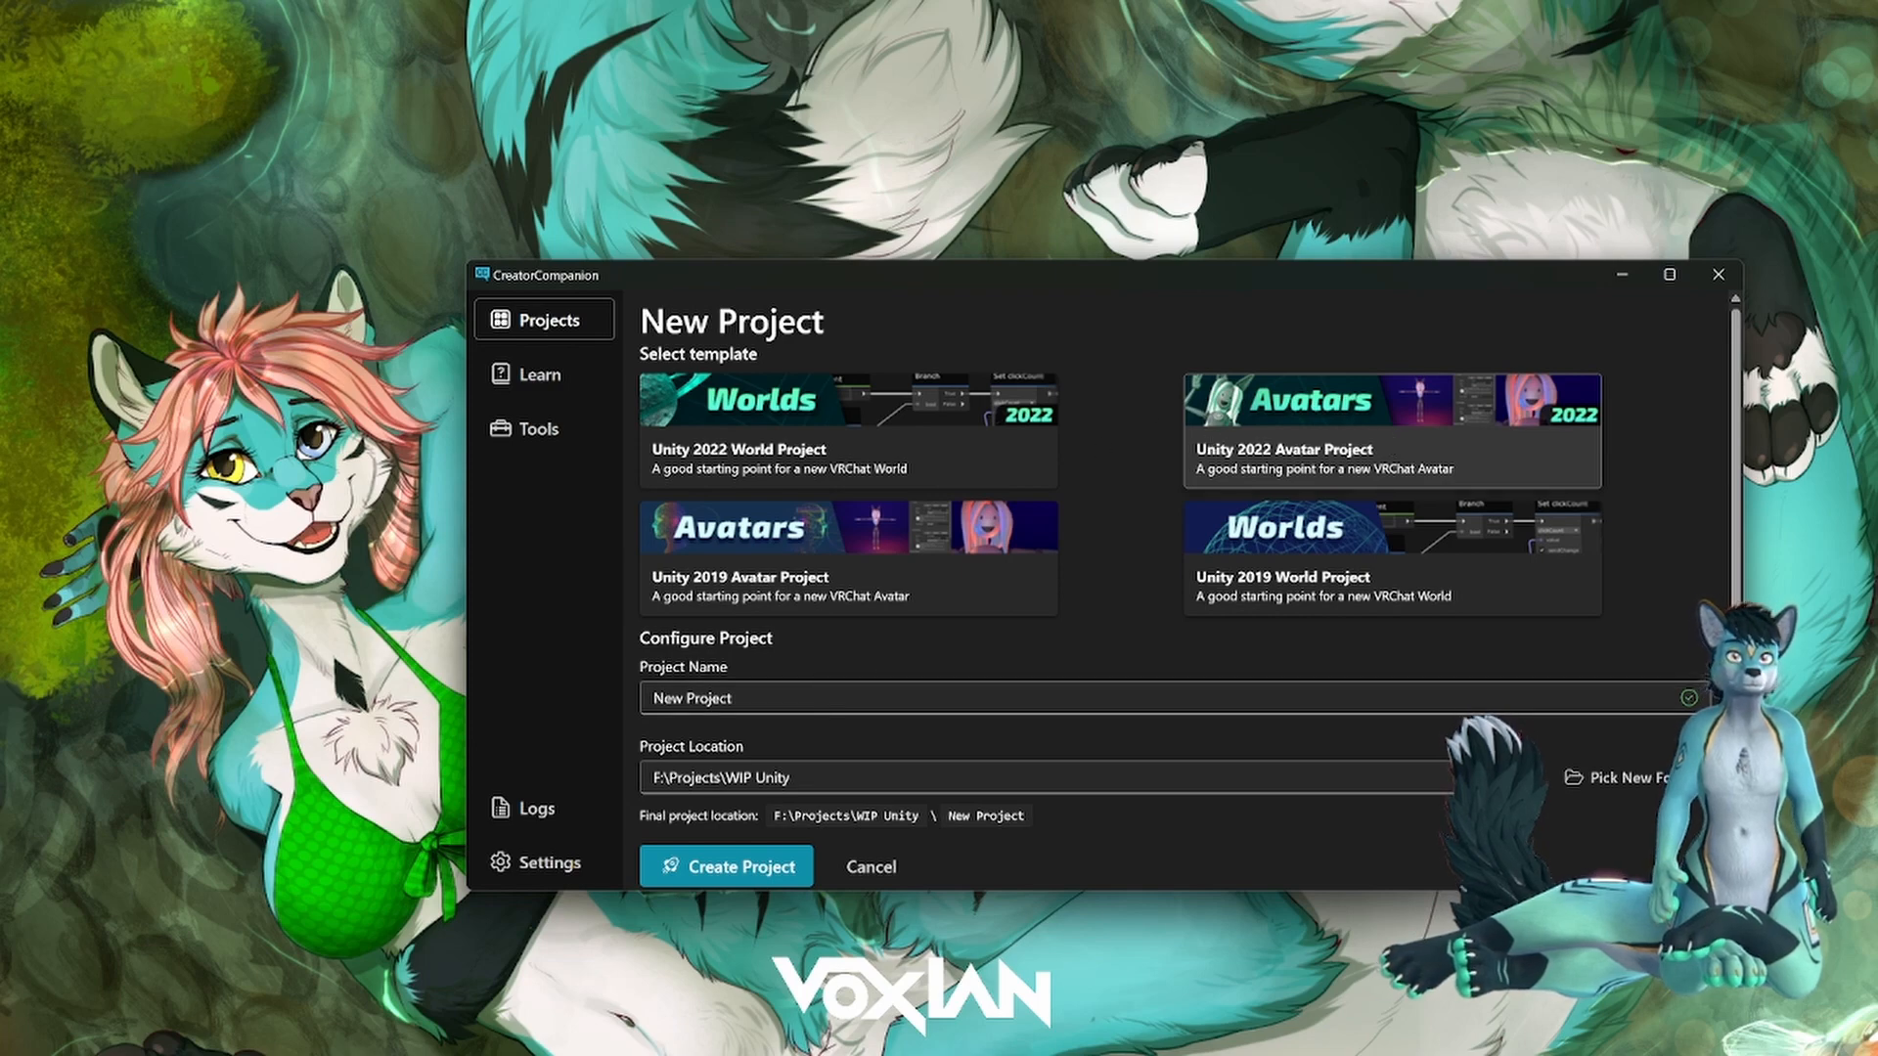
pyautogui.press('BackSpace')
pyautogui.write('A')
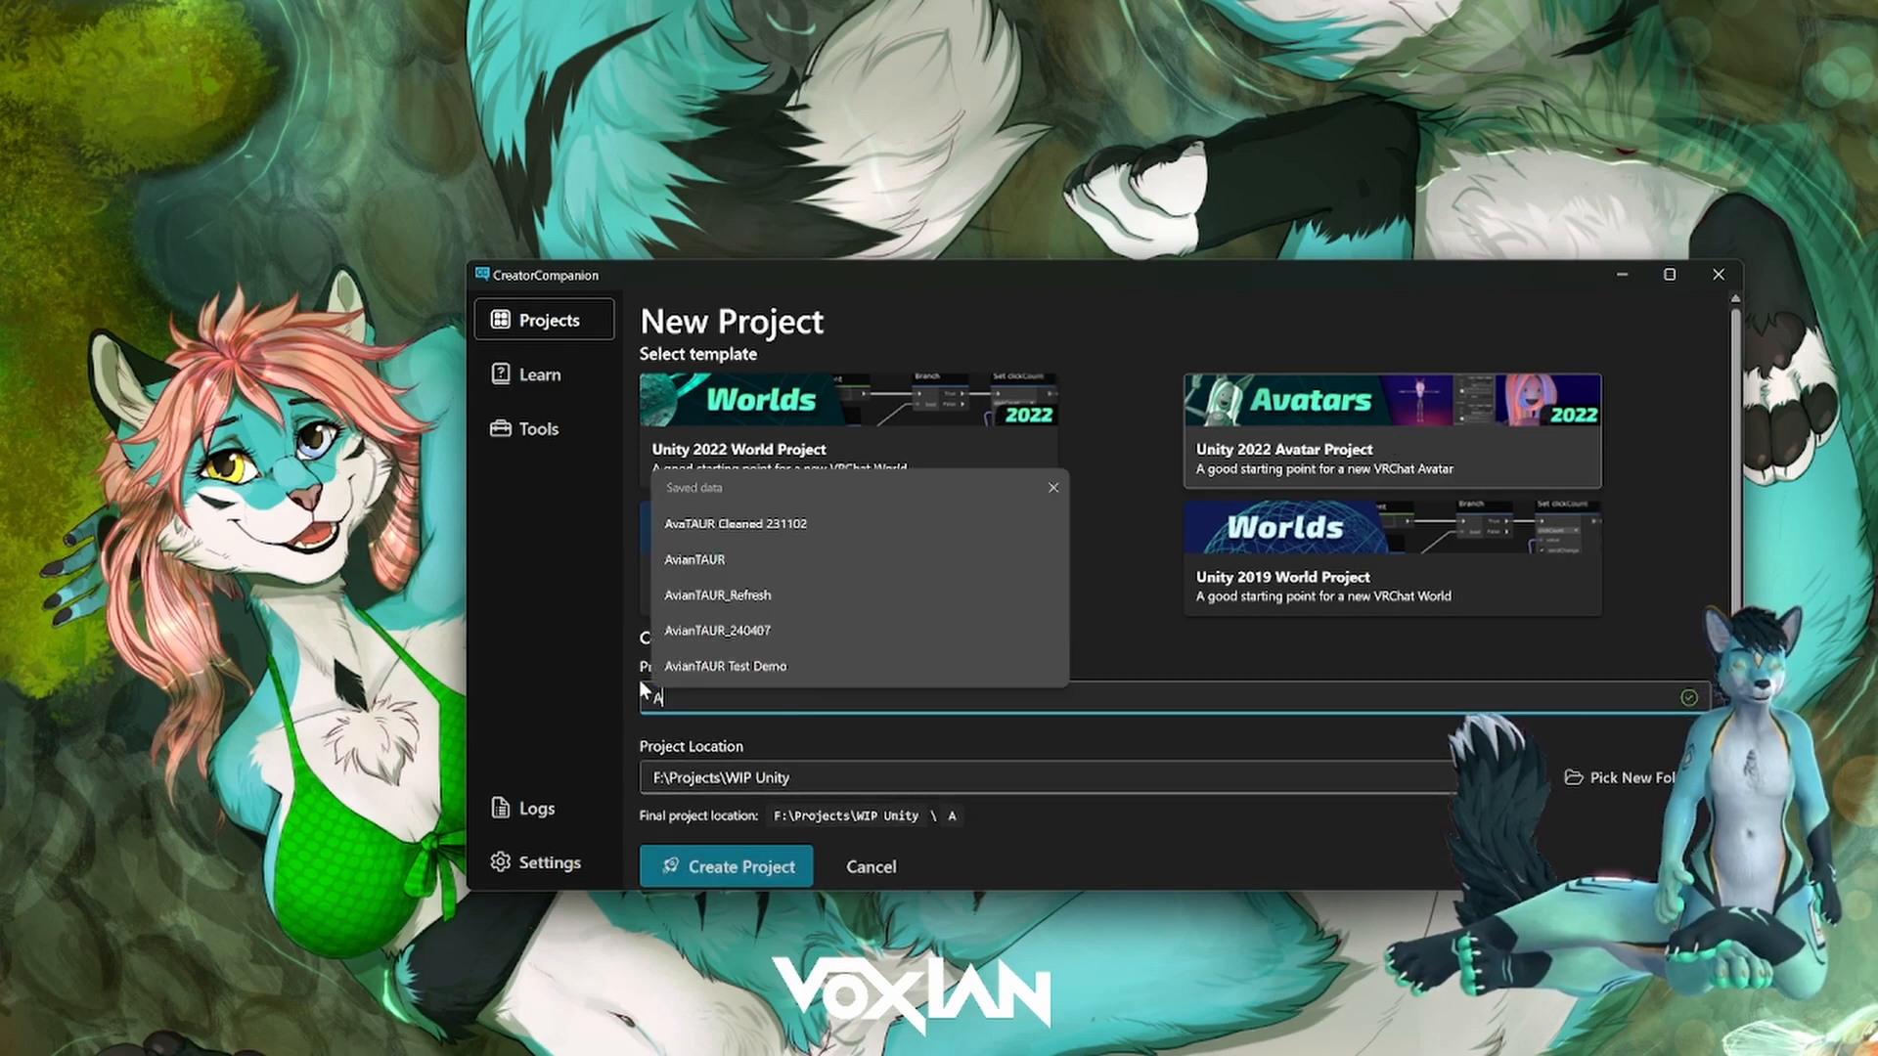
pyautogui.write('vianTAUR ')
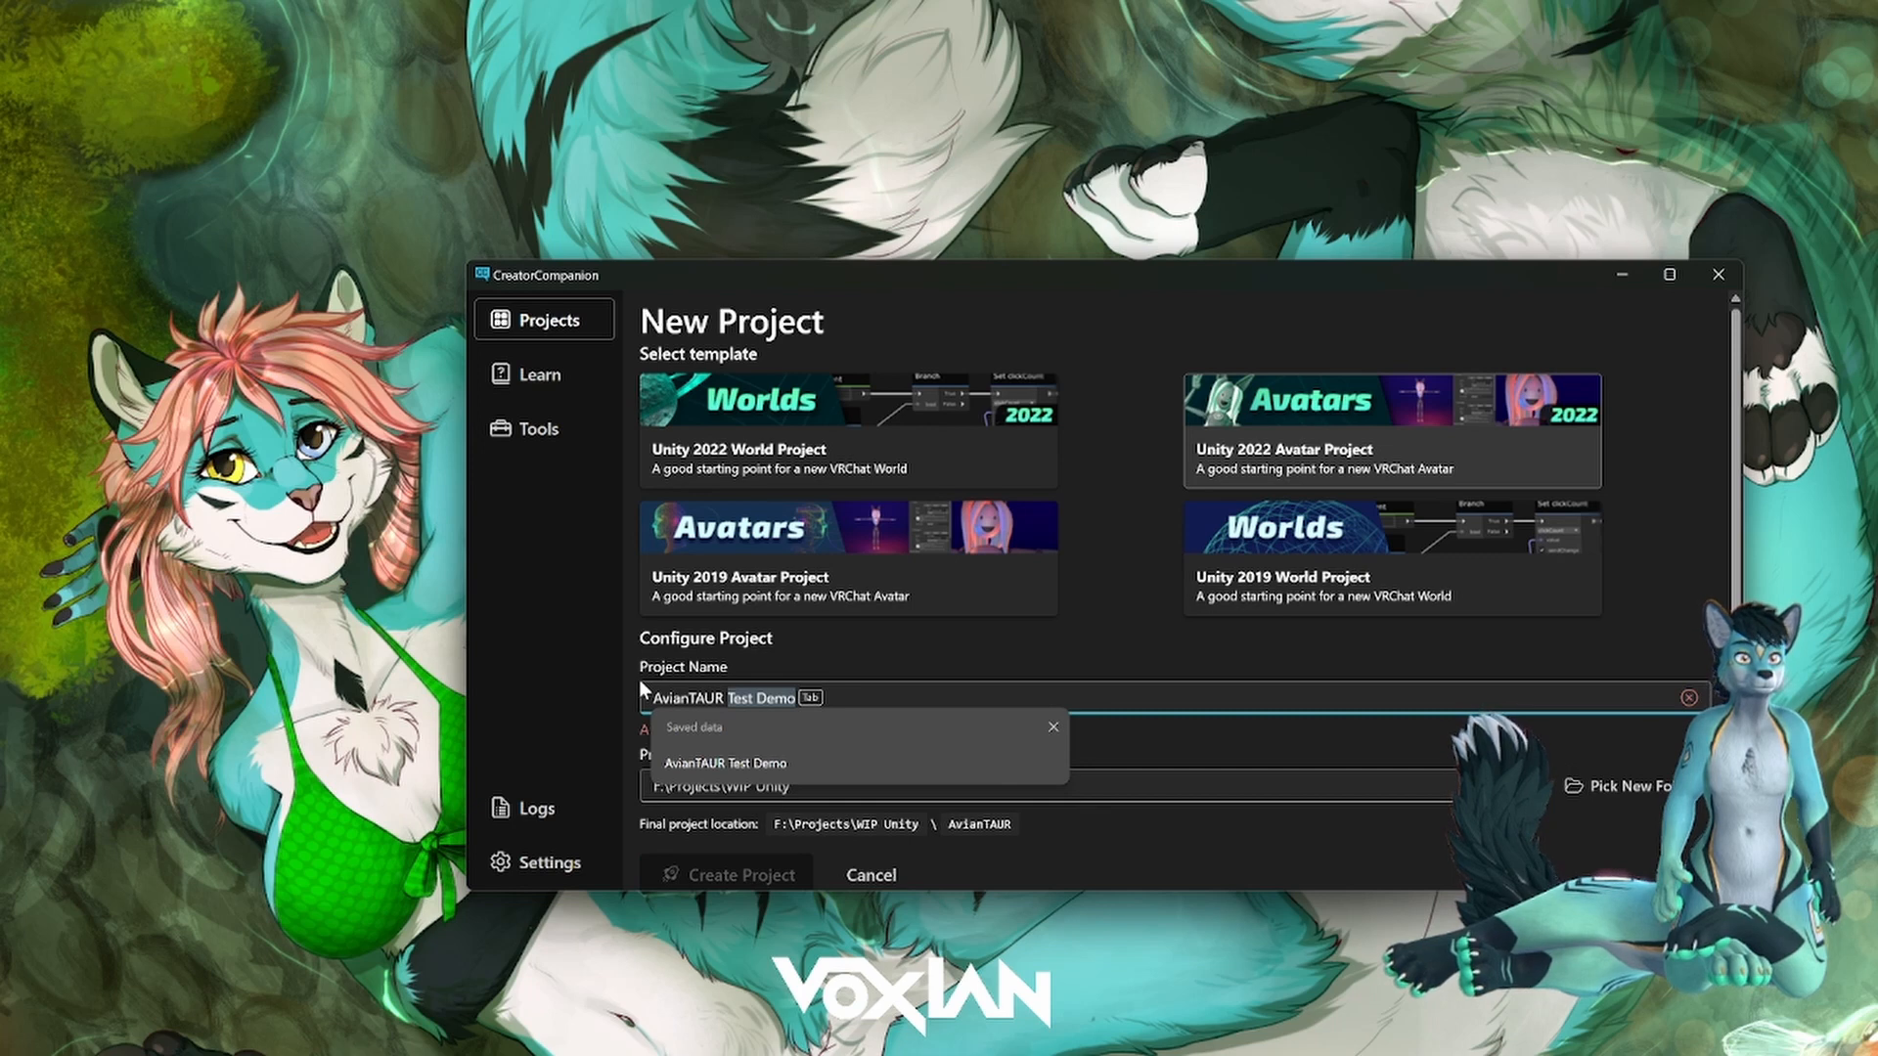
pyautogui.write('Demo')
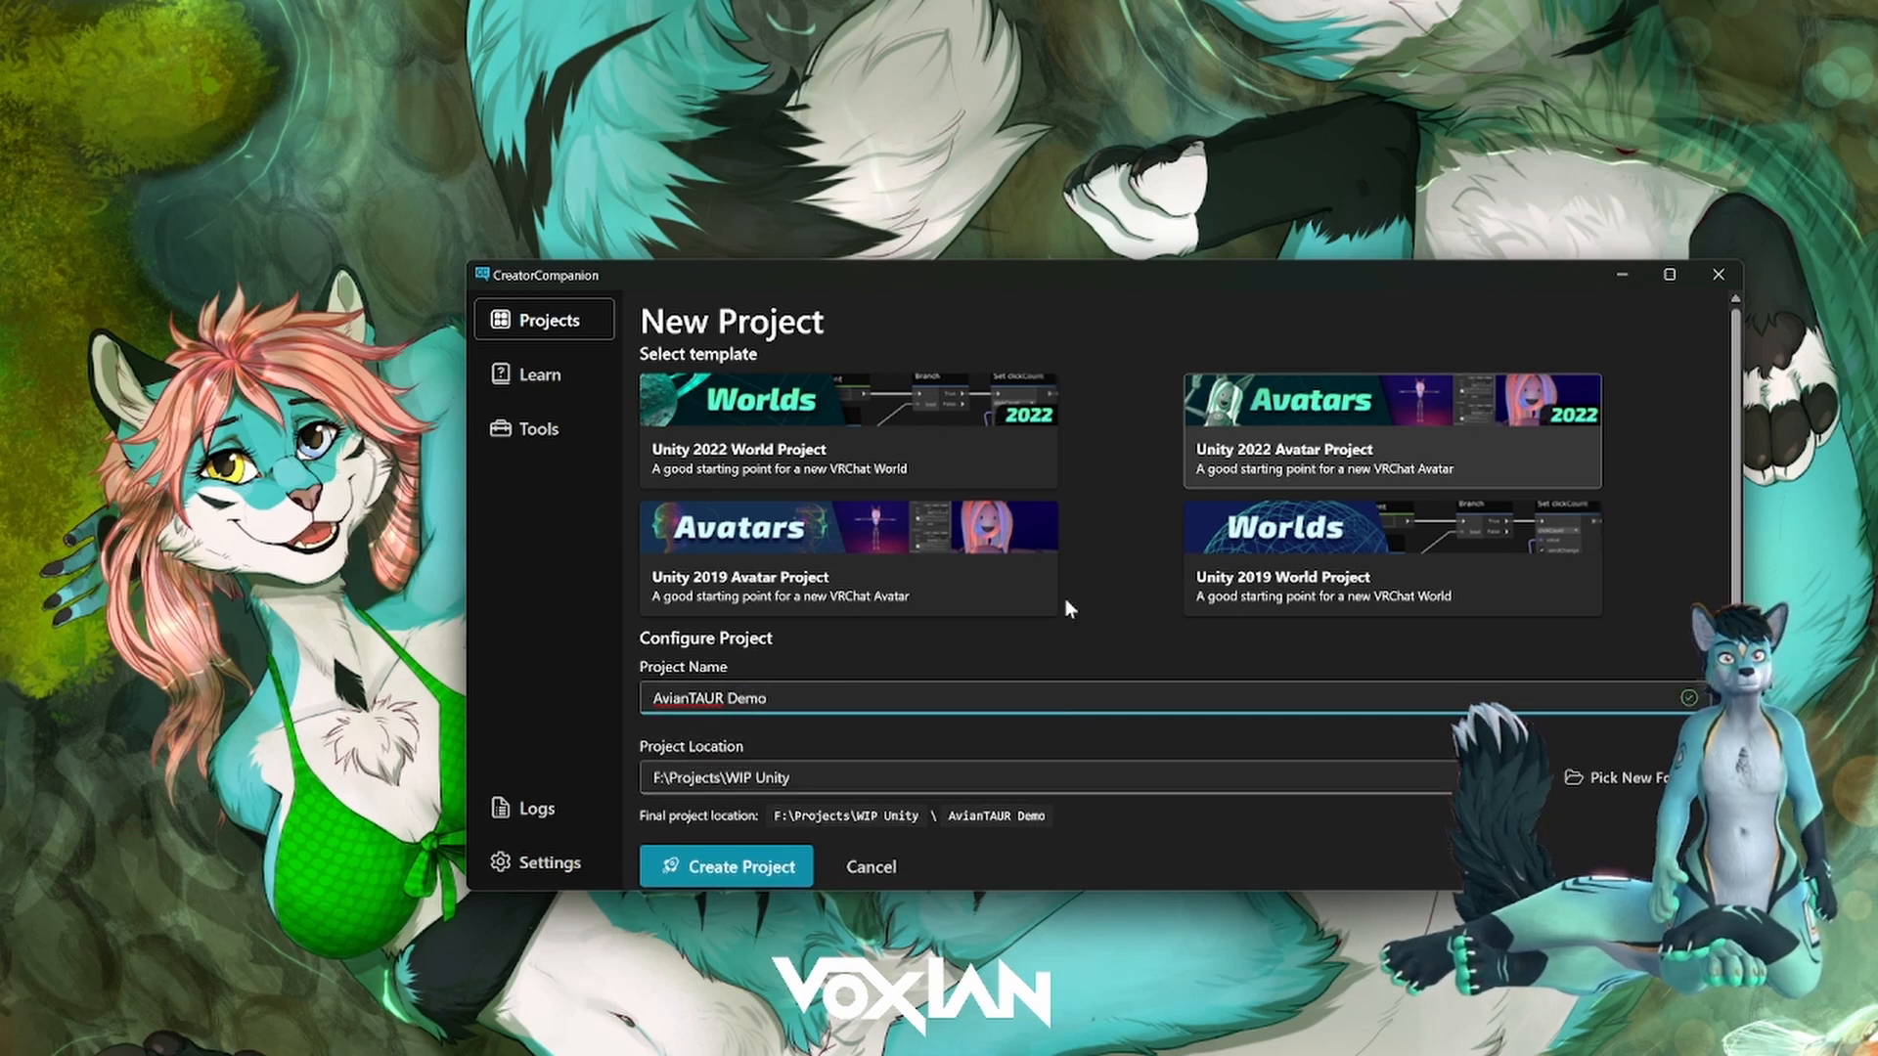
pyautogui.click(1084, 644)
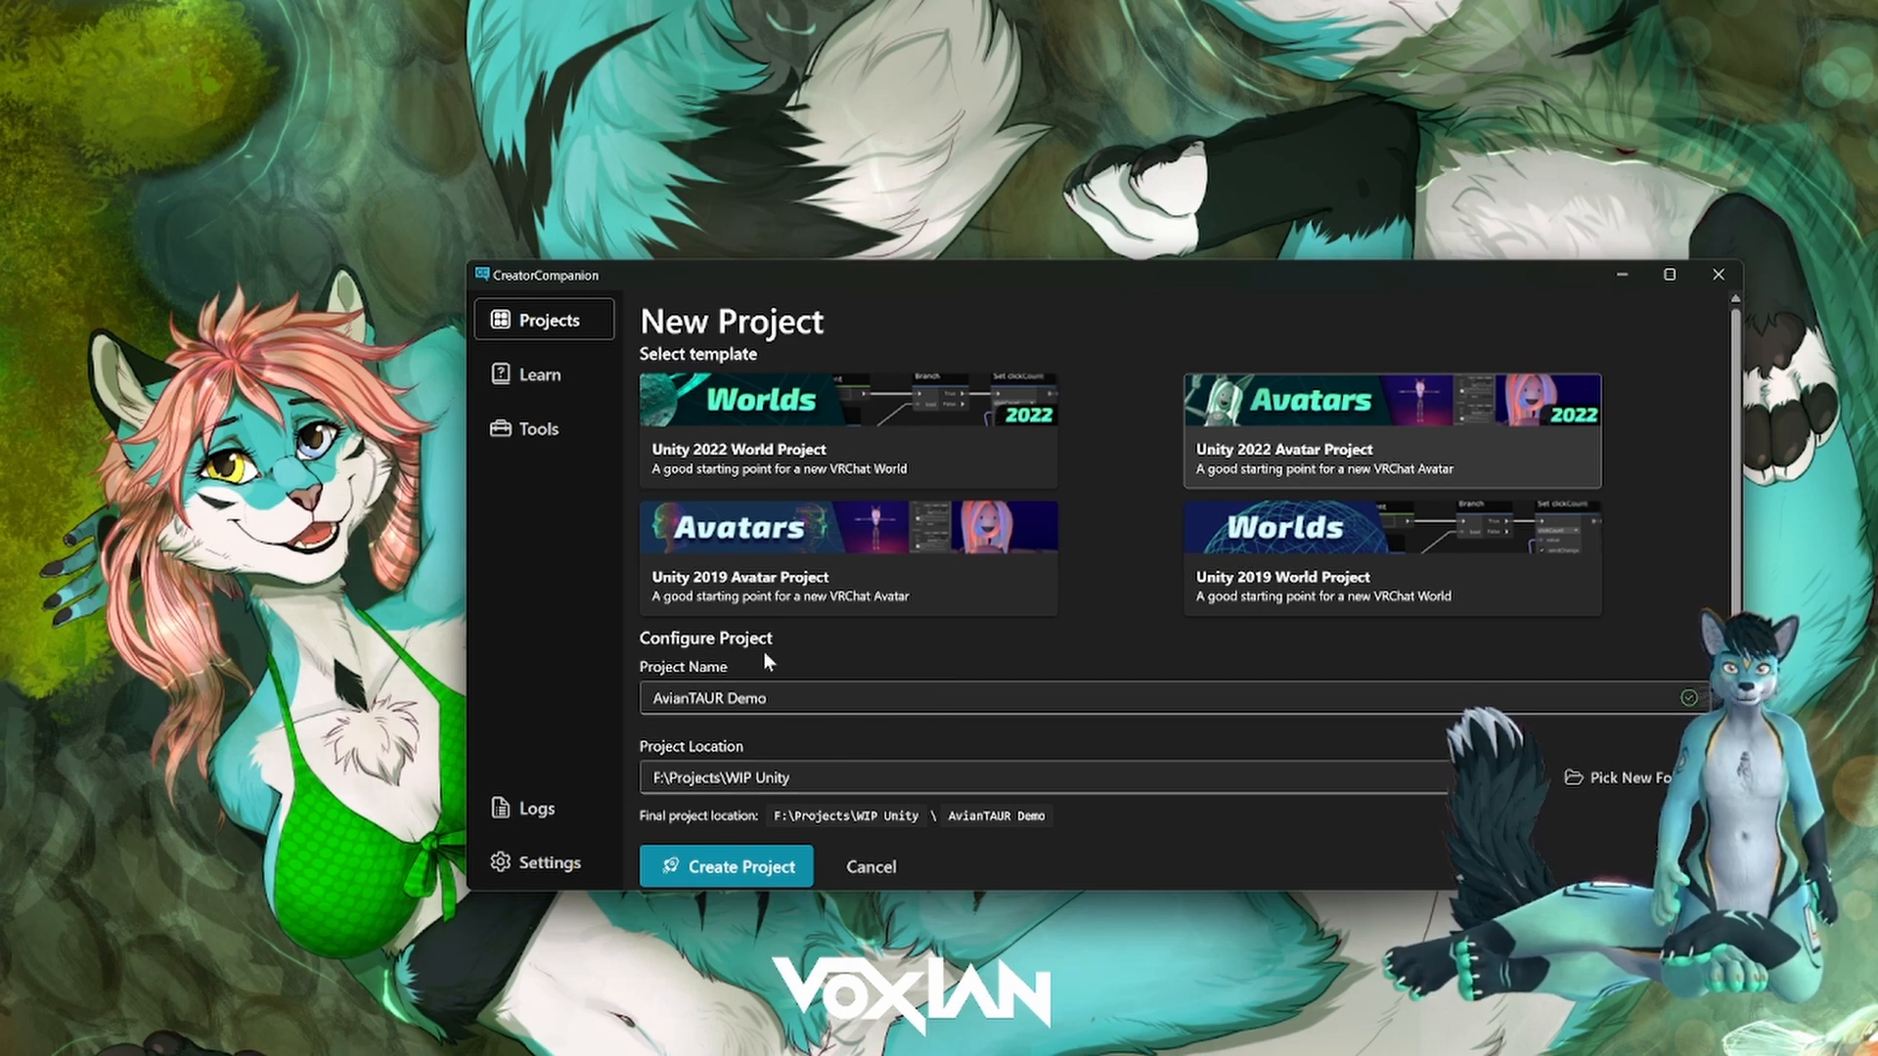
pyautogui.scroll(-1, 735, 894)
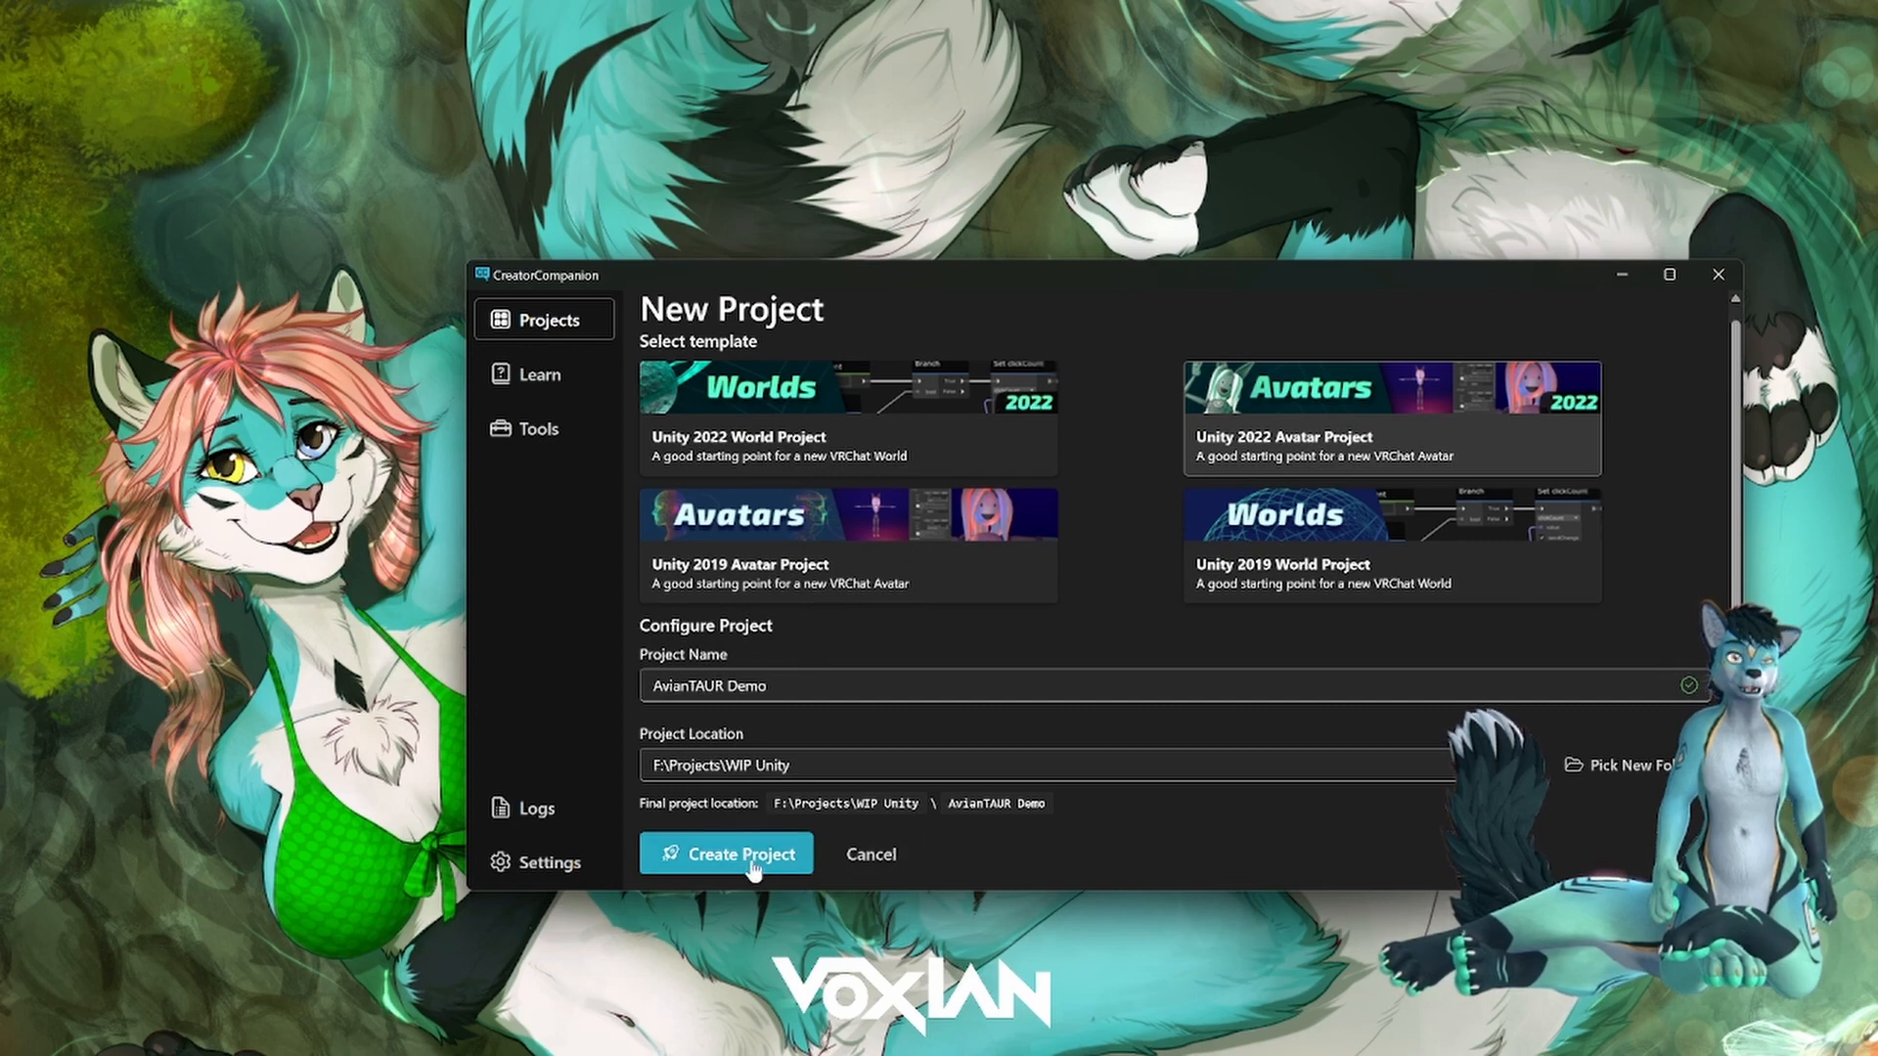
pyautogui.click(753, 865)
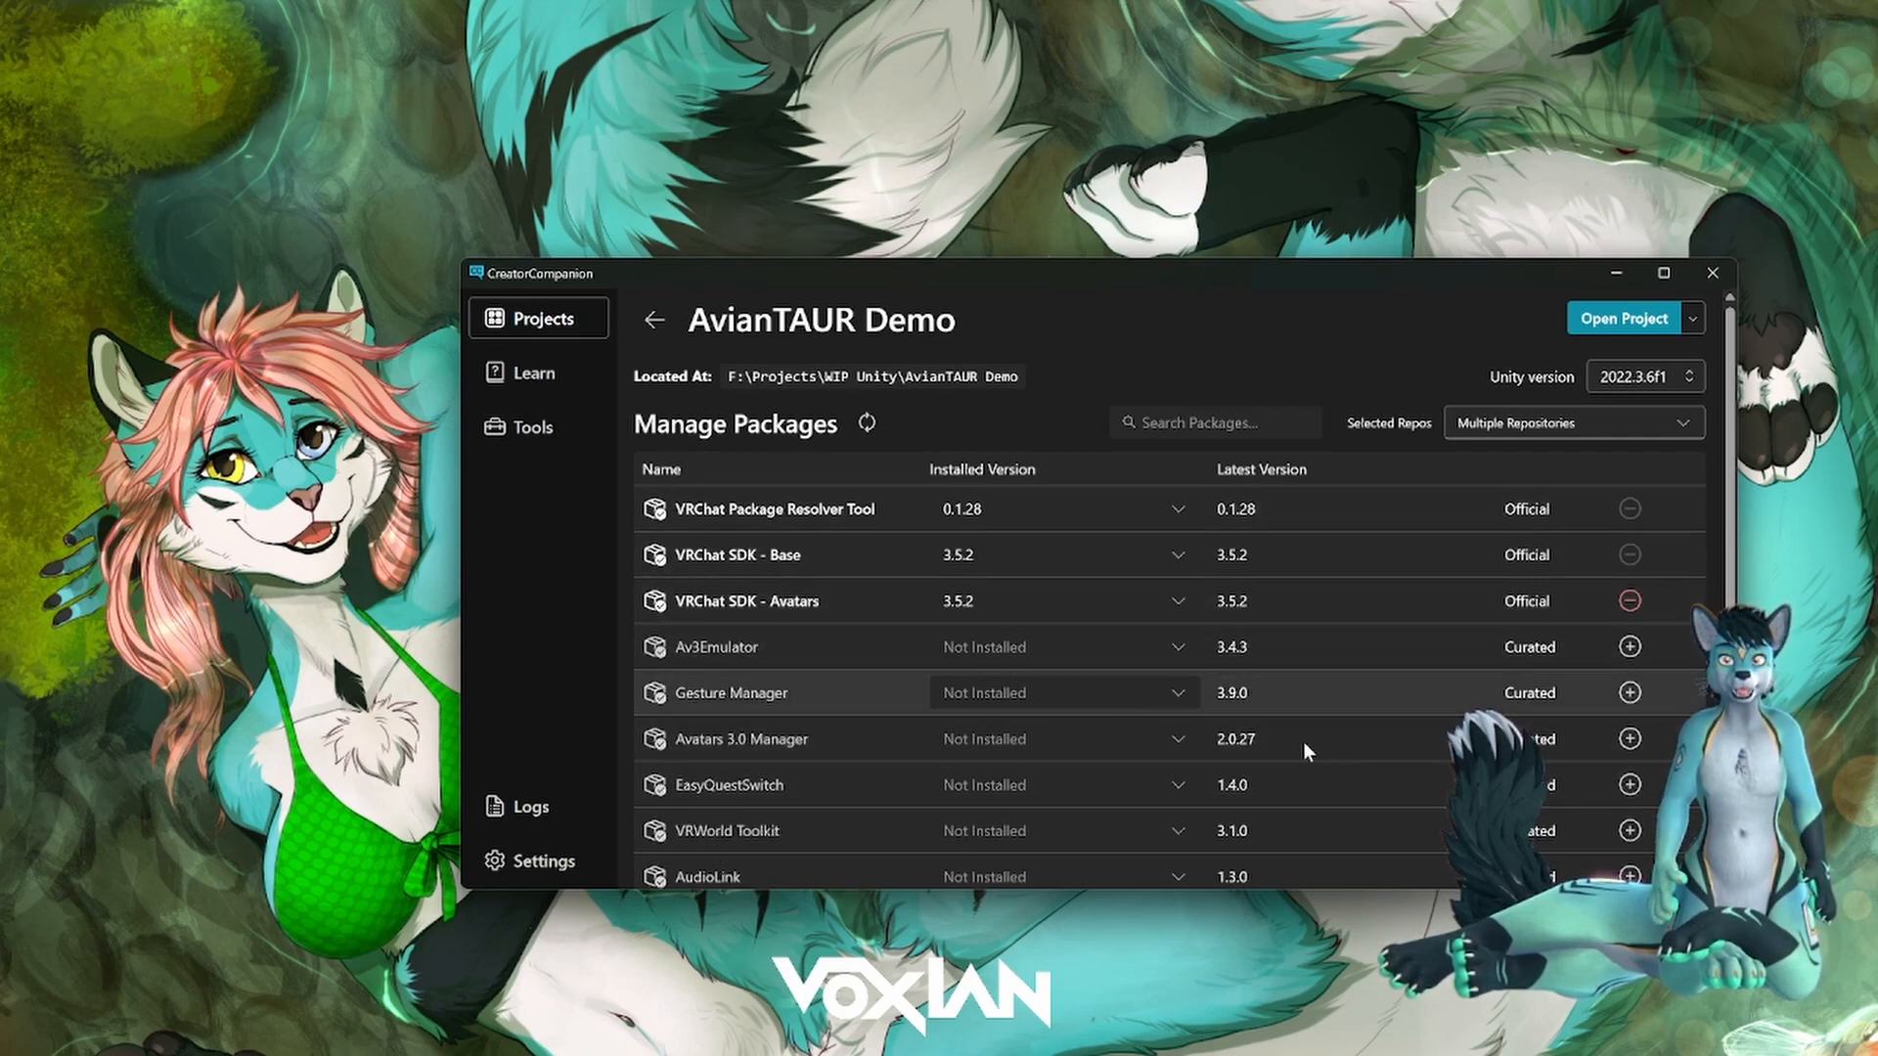
# - Look over the package list and open the AvianTAUR Demo project in Unity
pyautogui.scroll(-3, 1303, 625)
pyautogui.scroll(3, 1315, 651)
pyautogui.scroll(1, 1316, 661)
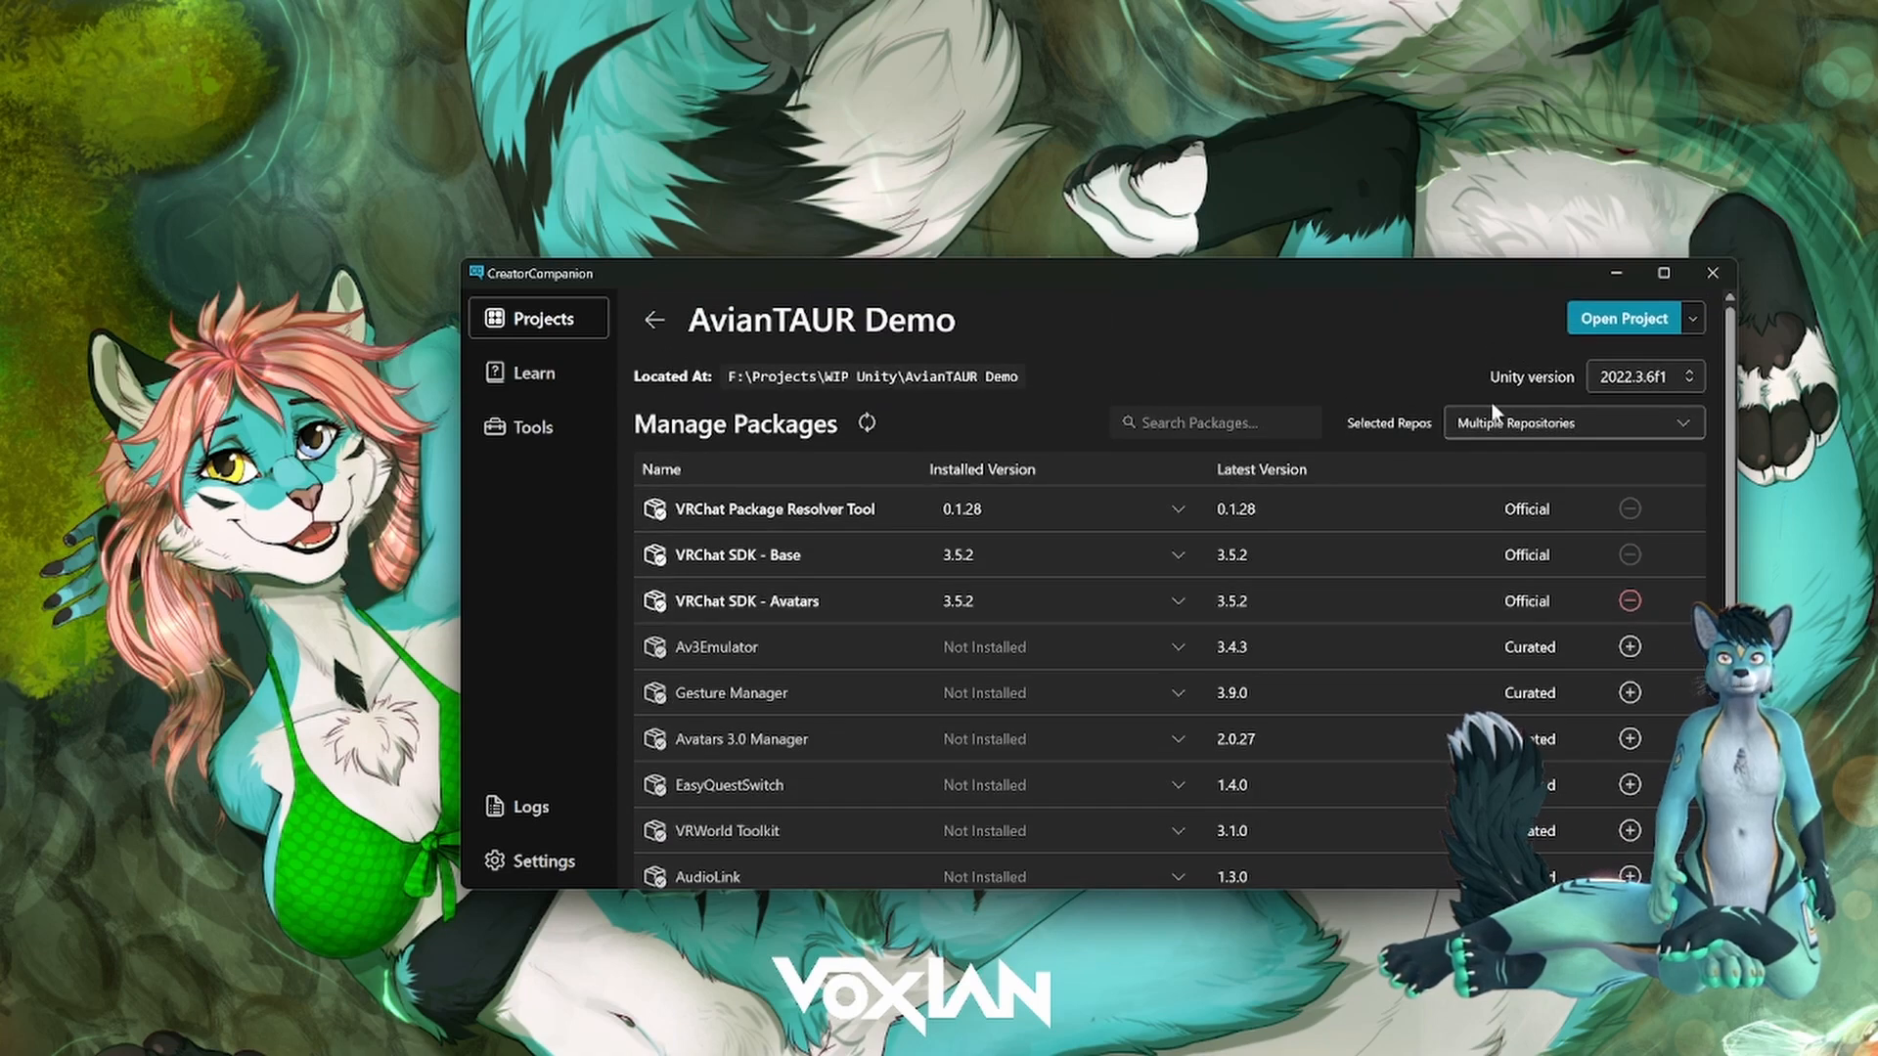
pyautogui.click(1616, 328)
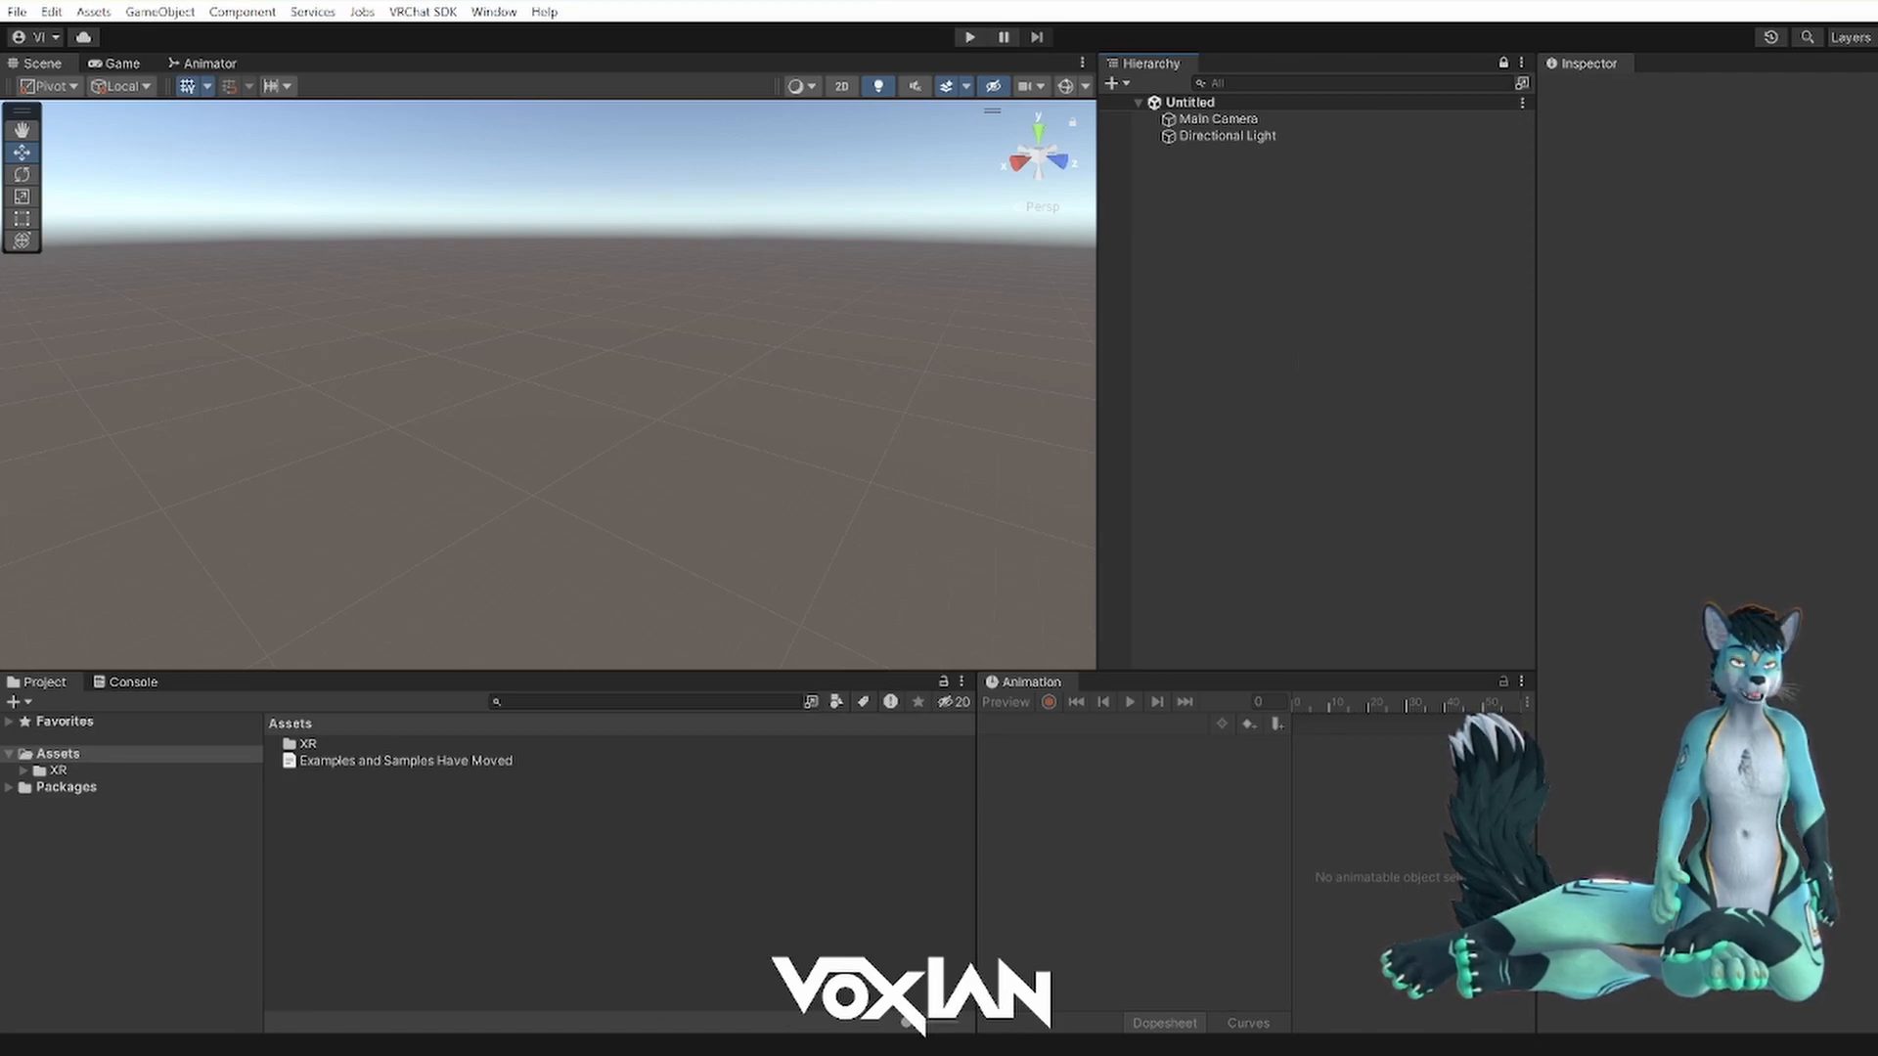
# - Switch back to CreatorCompanion and add the Gesture Manager 3.9.0 package to the AvianTAUR Demo project
pyautogui.click(608, 1053)
pyautogui.moveTo(1035, 264); pyautogui.dragTo(1092, 257)
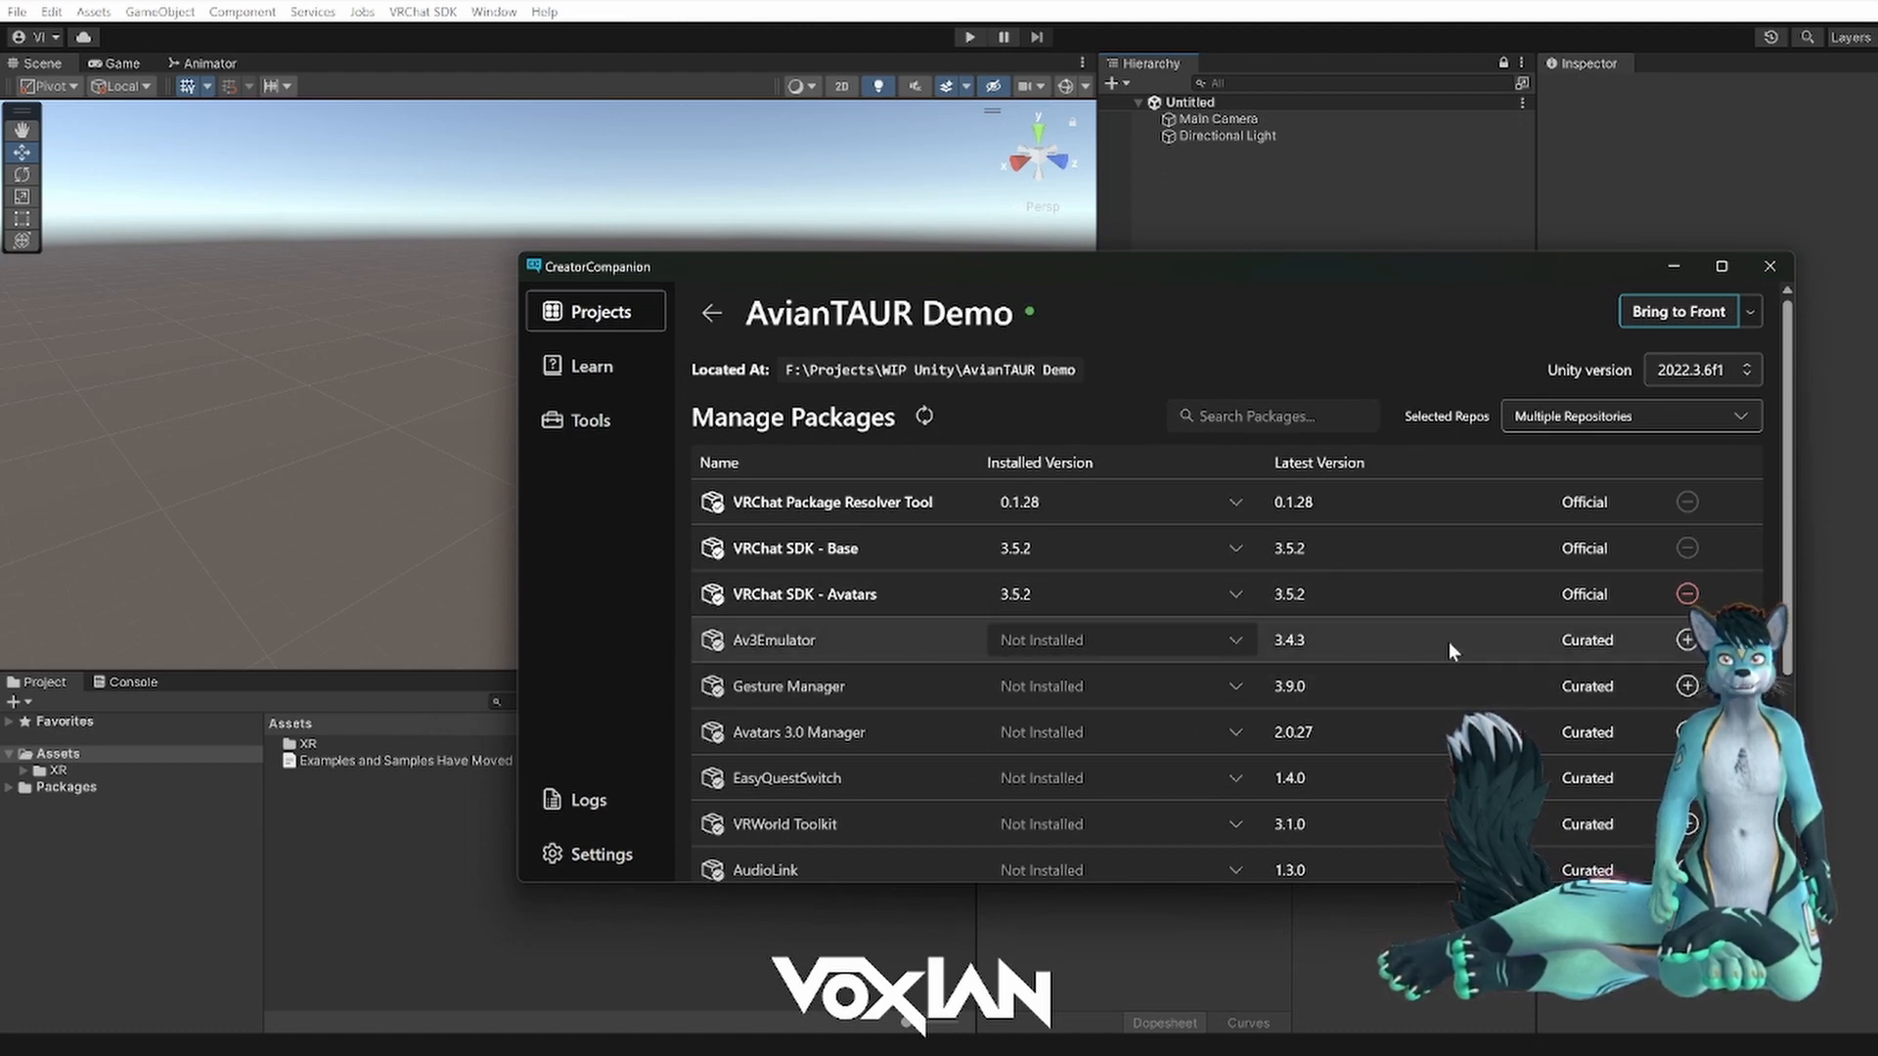
pyautogui.moveTo(883, 692)
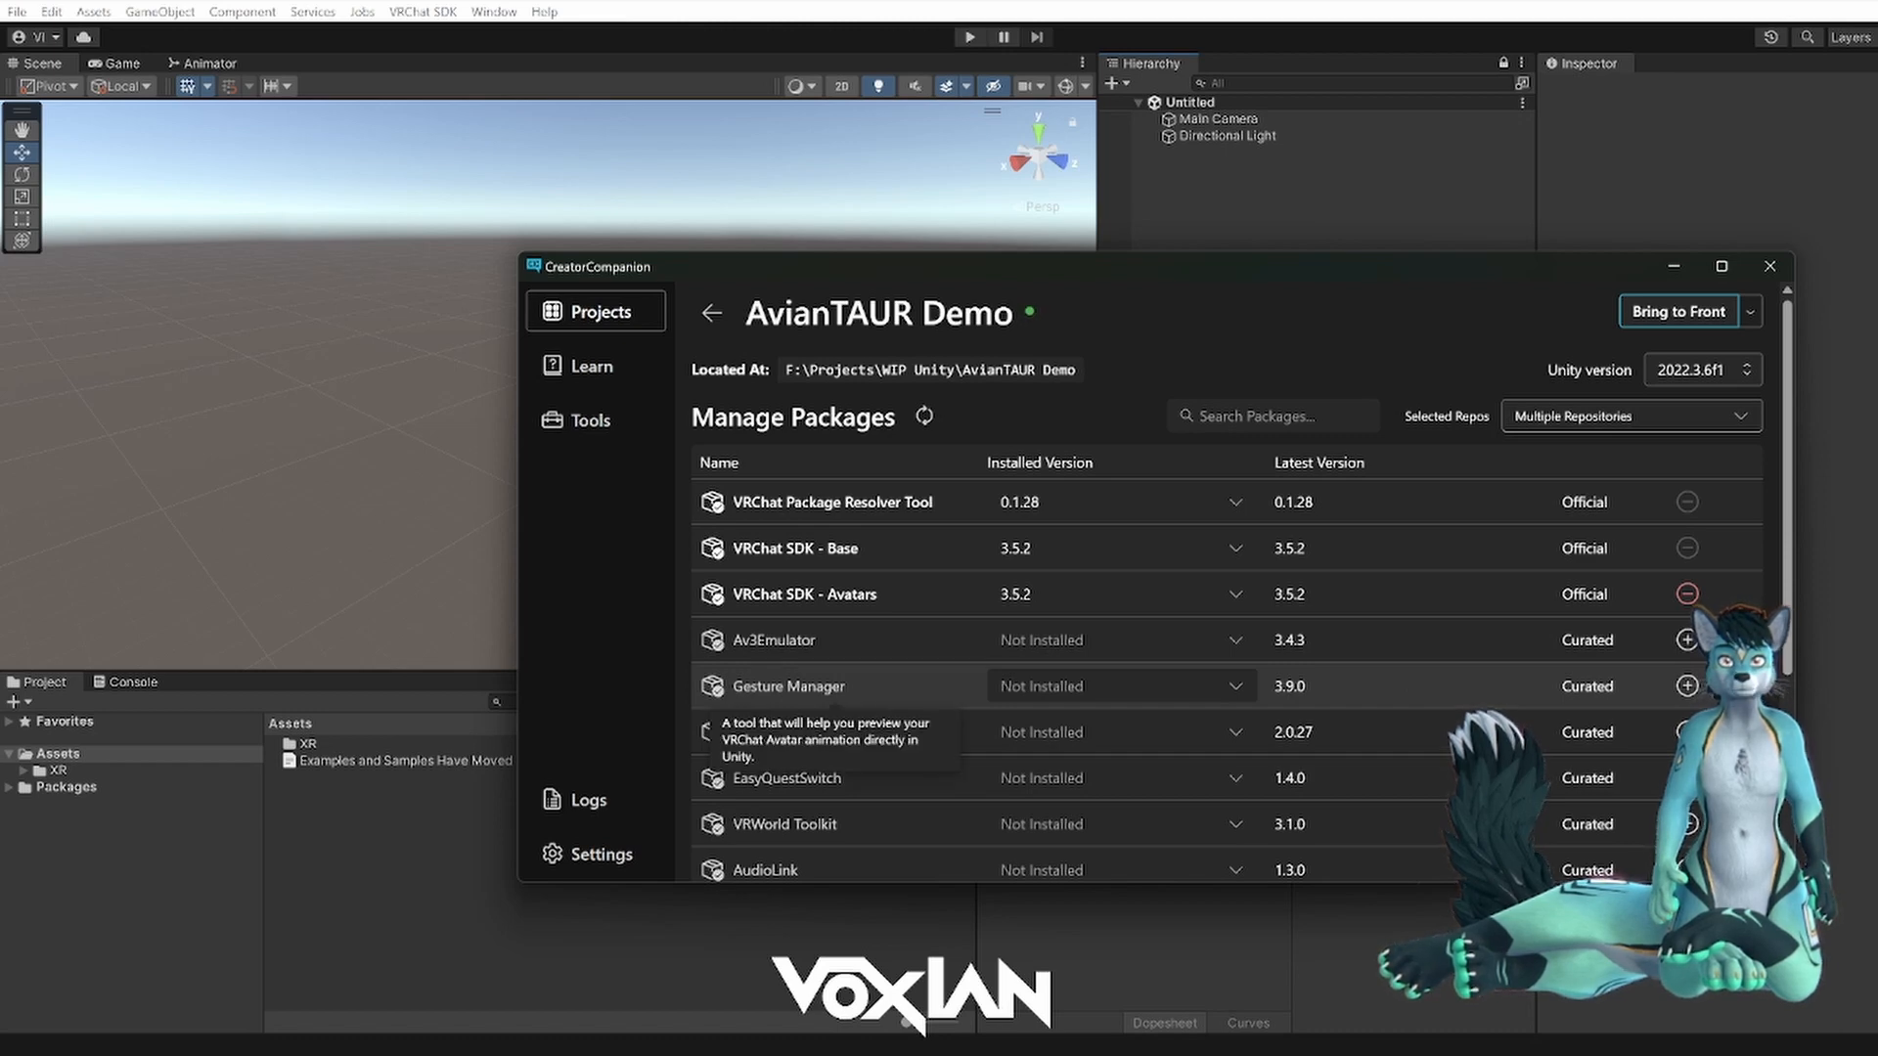
pyautogui.click(1687, 687)
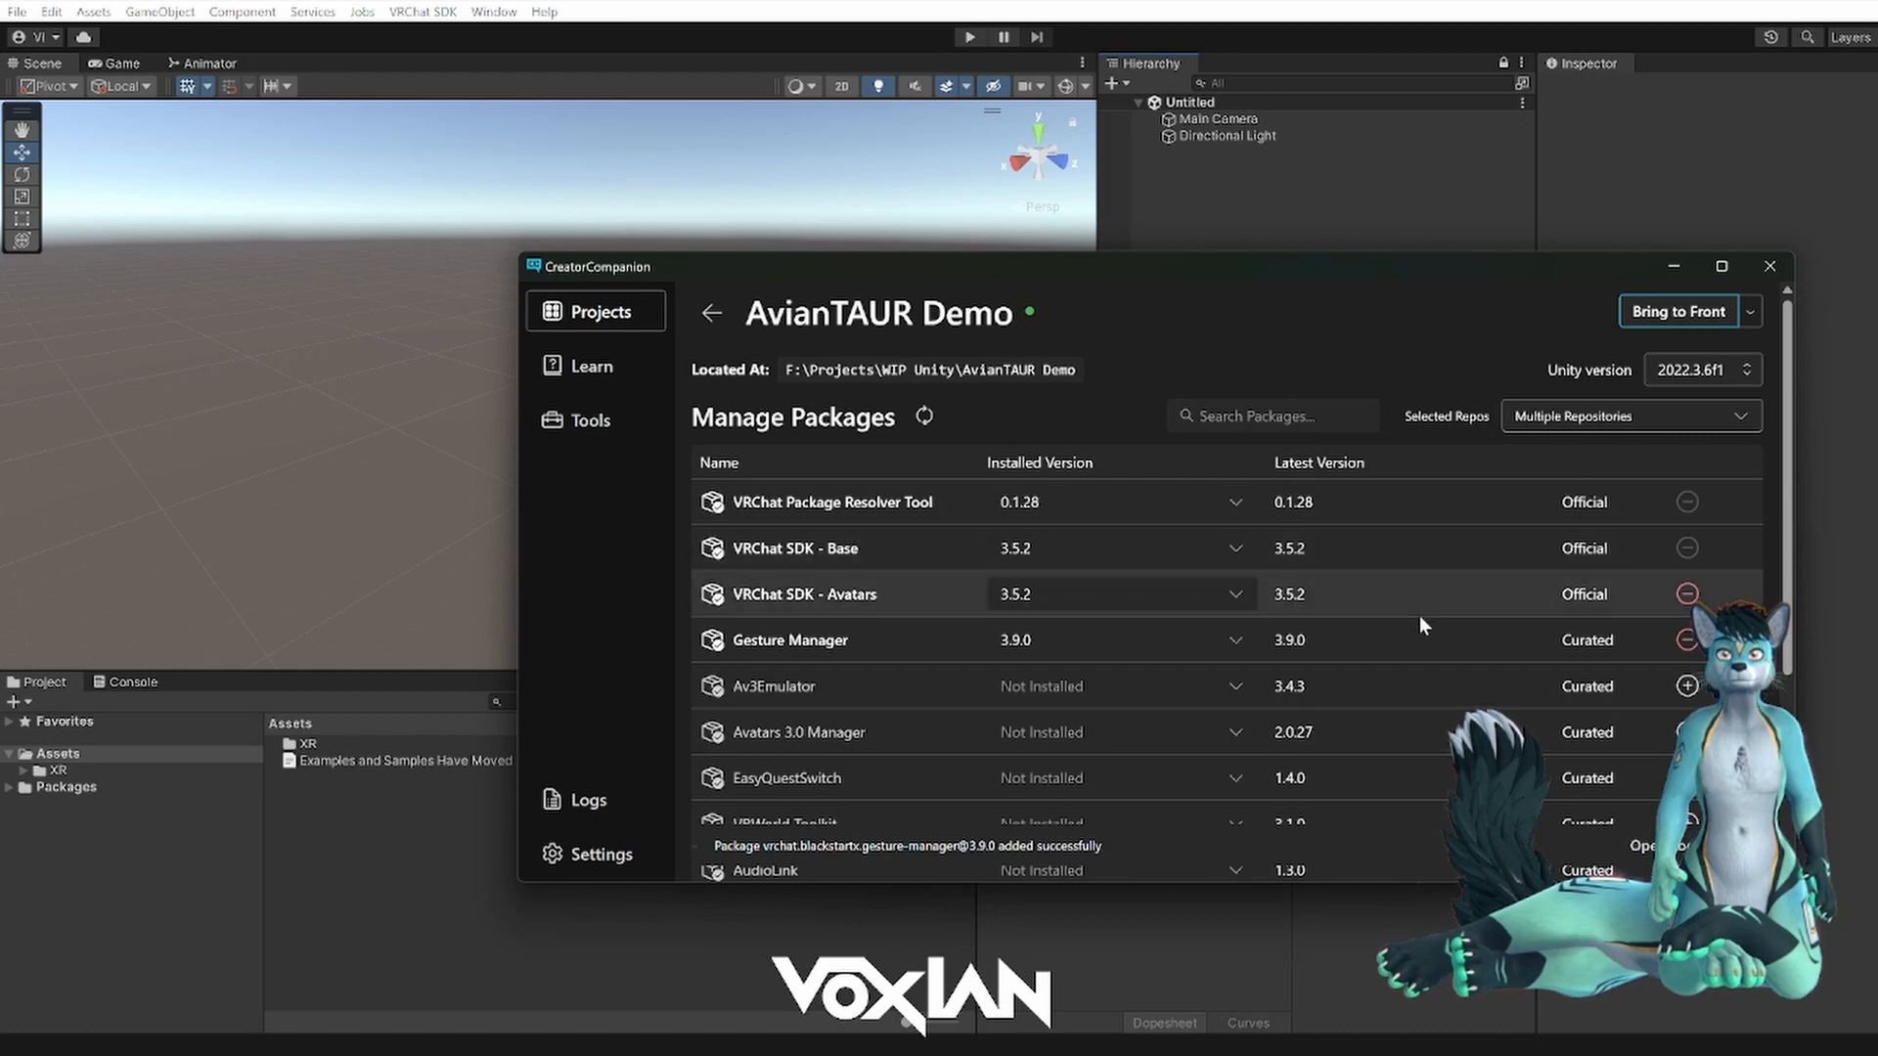
# - Add the AudioLink 1.3.0 package to the AvianTAUR Demo project
pyautogui.scroll(-3, 1422, 621)
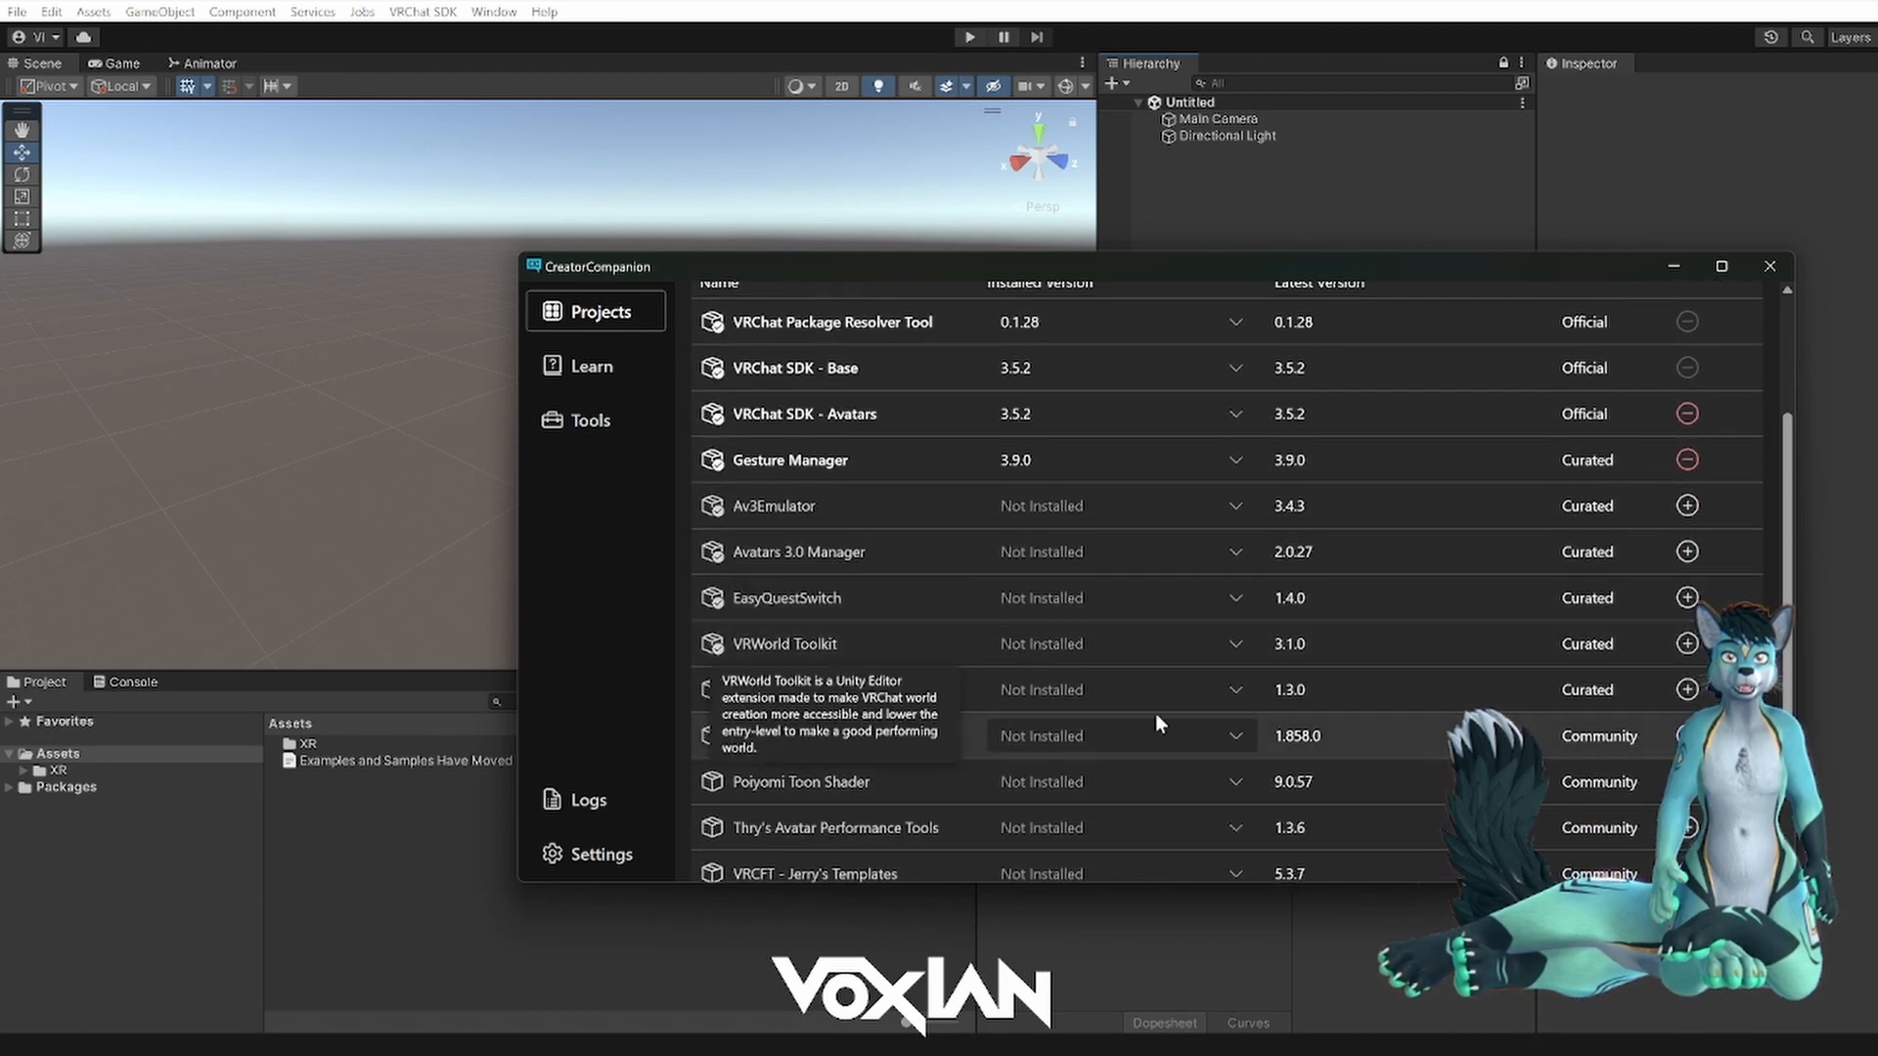
pyautogui.click(1686, 690)
pyautogui.scroll(3, 1443, 542)
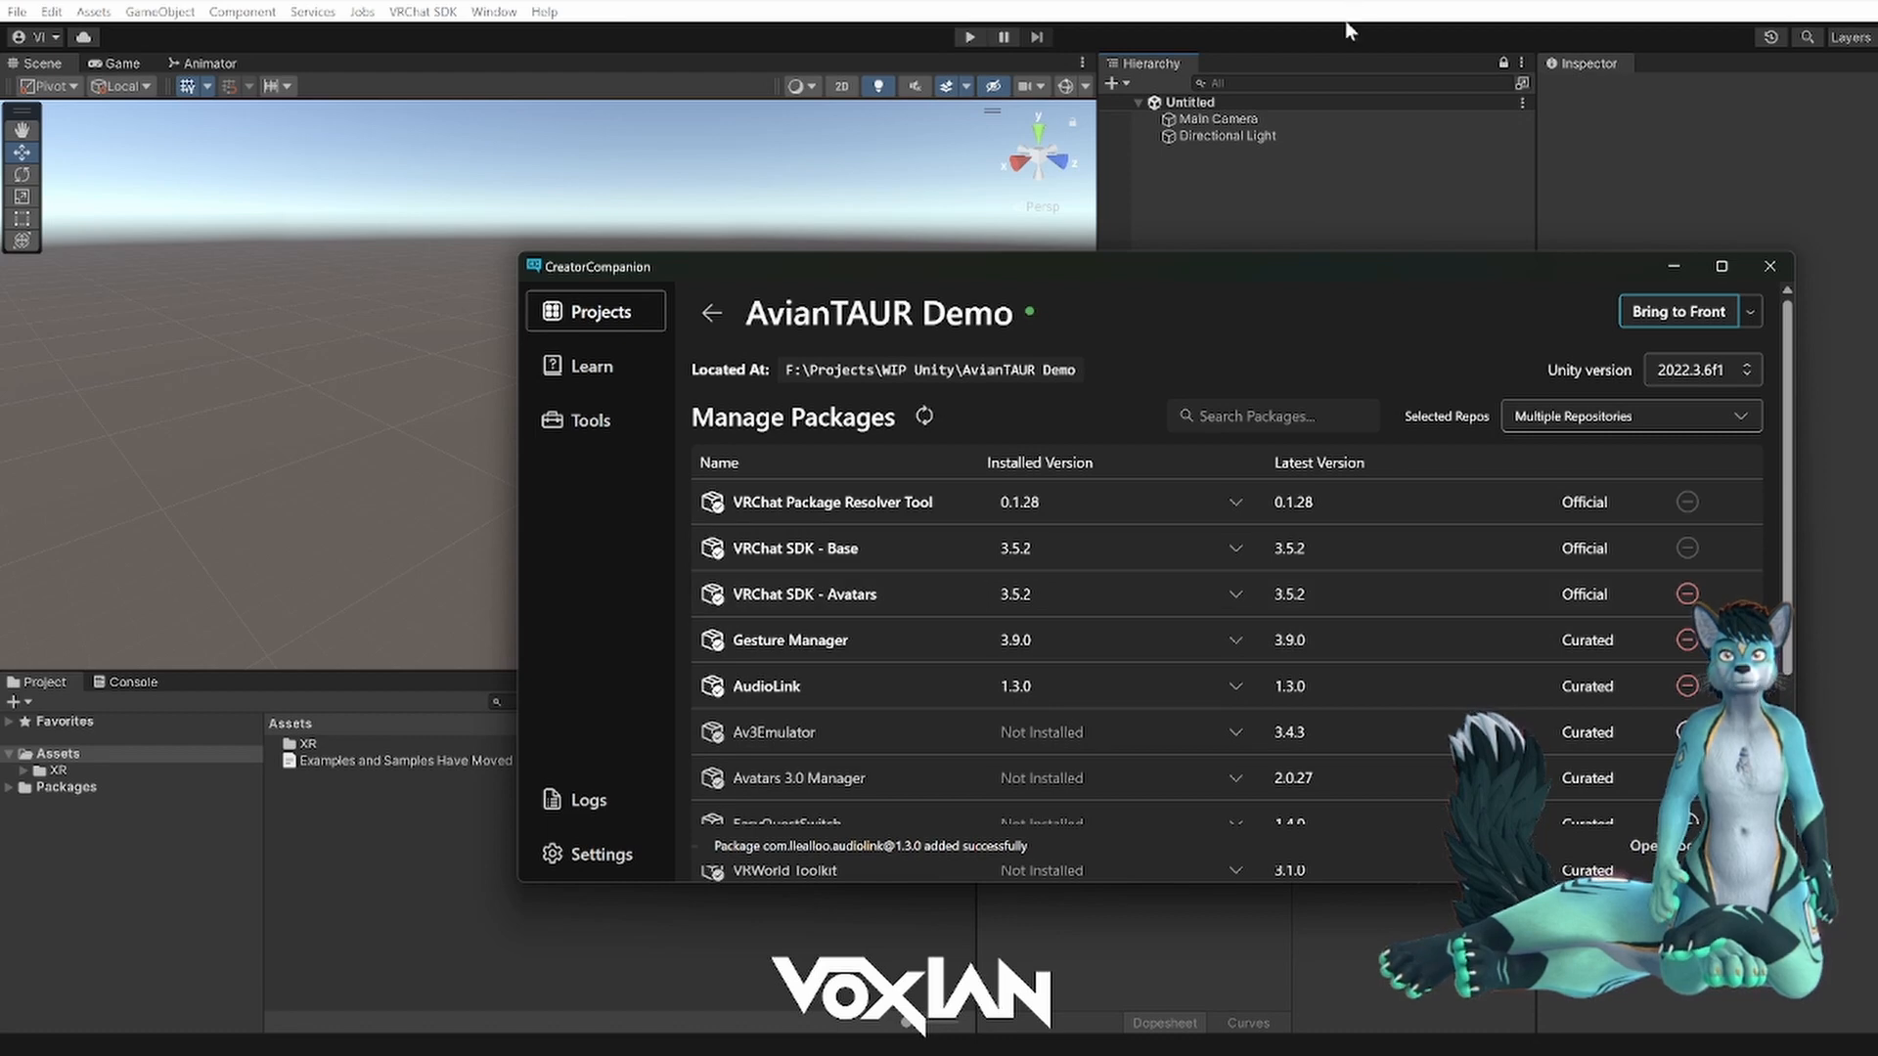
# - Switch to the Unity editor, approve the AudioLink compatible shader upgrade, and minimize the CreatorCompanion window
pyautogui.click(1326, 217)
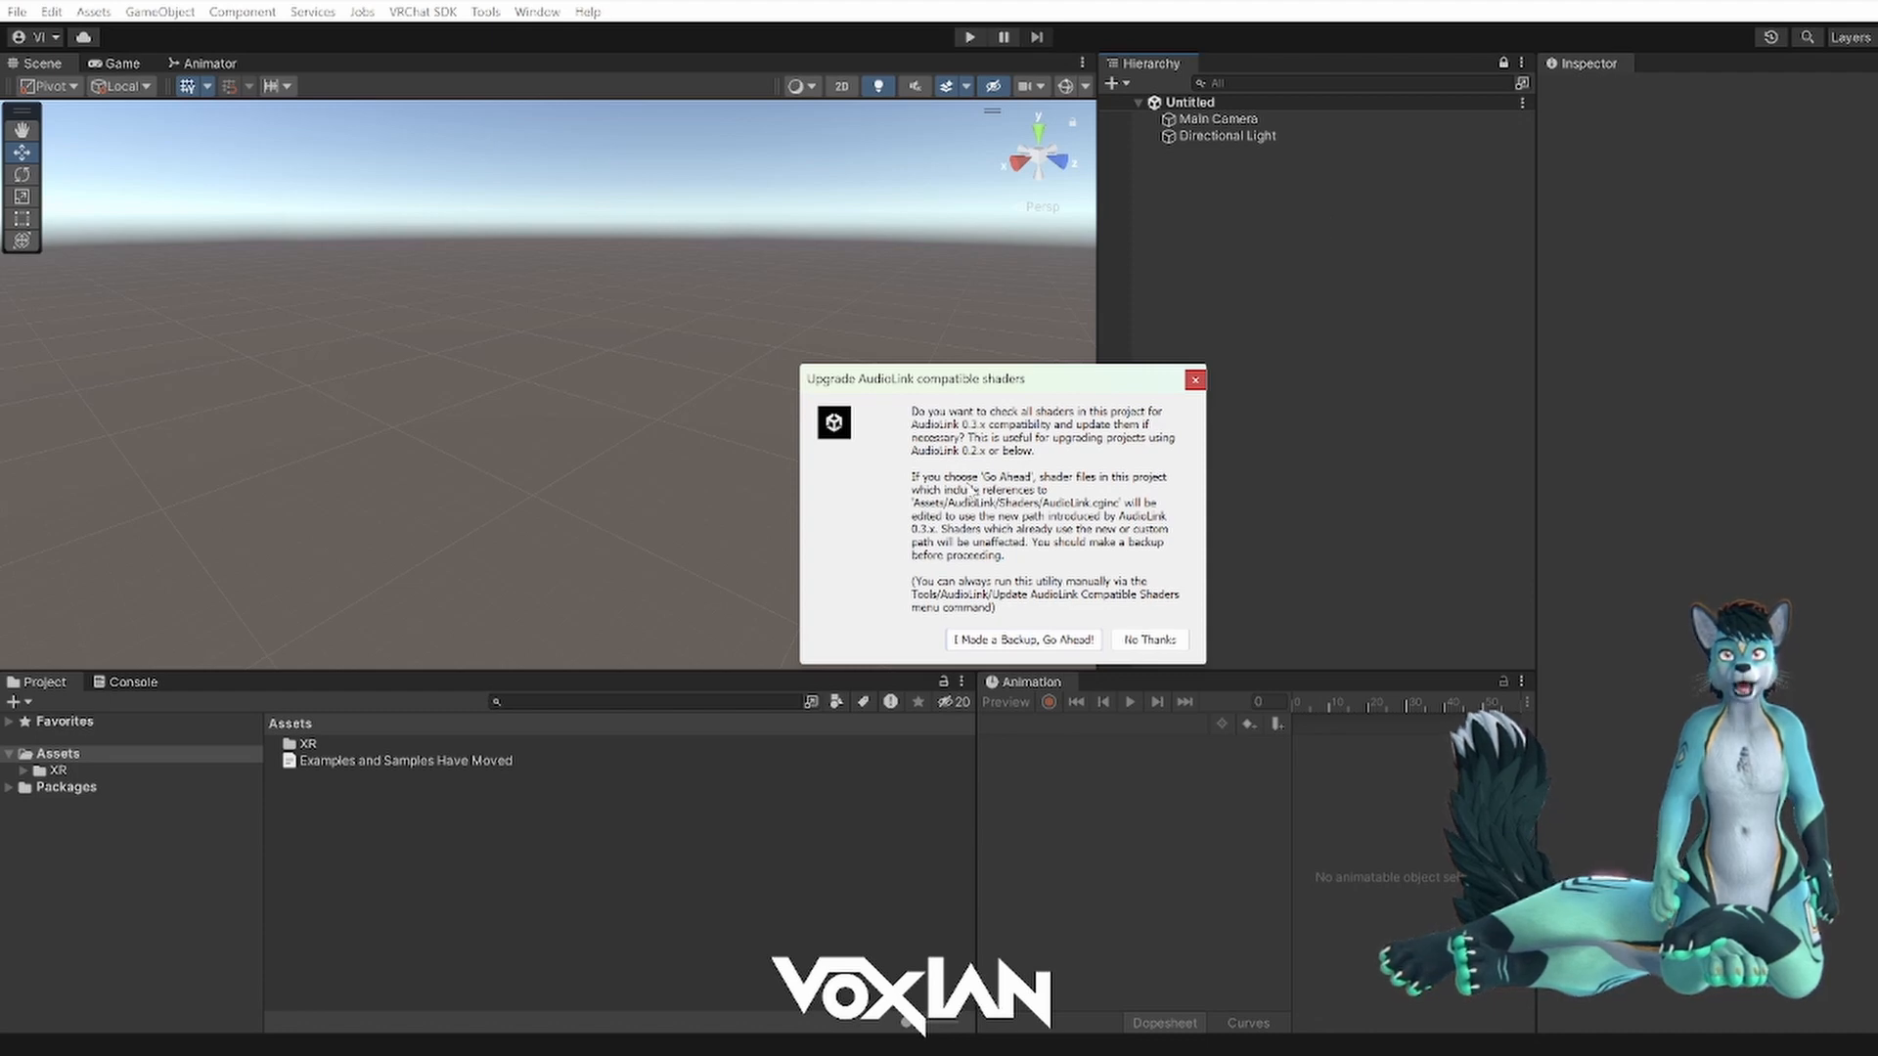
pyautogui.moveTo(951, 385); pyautogui.dragTo(969, 348)
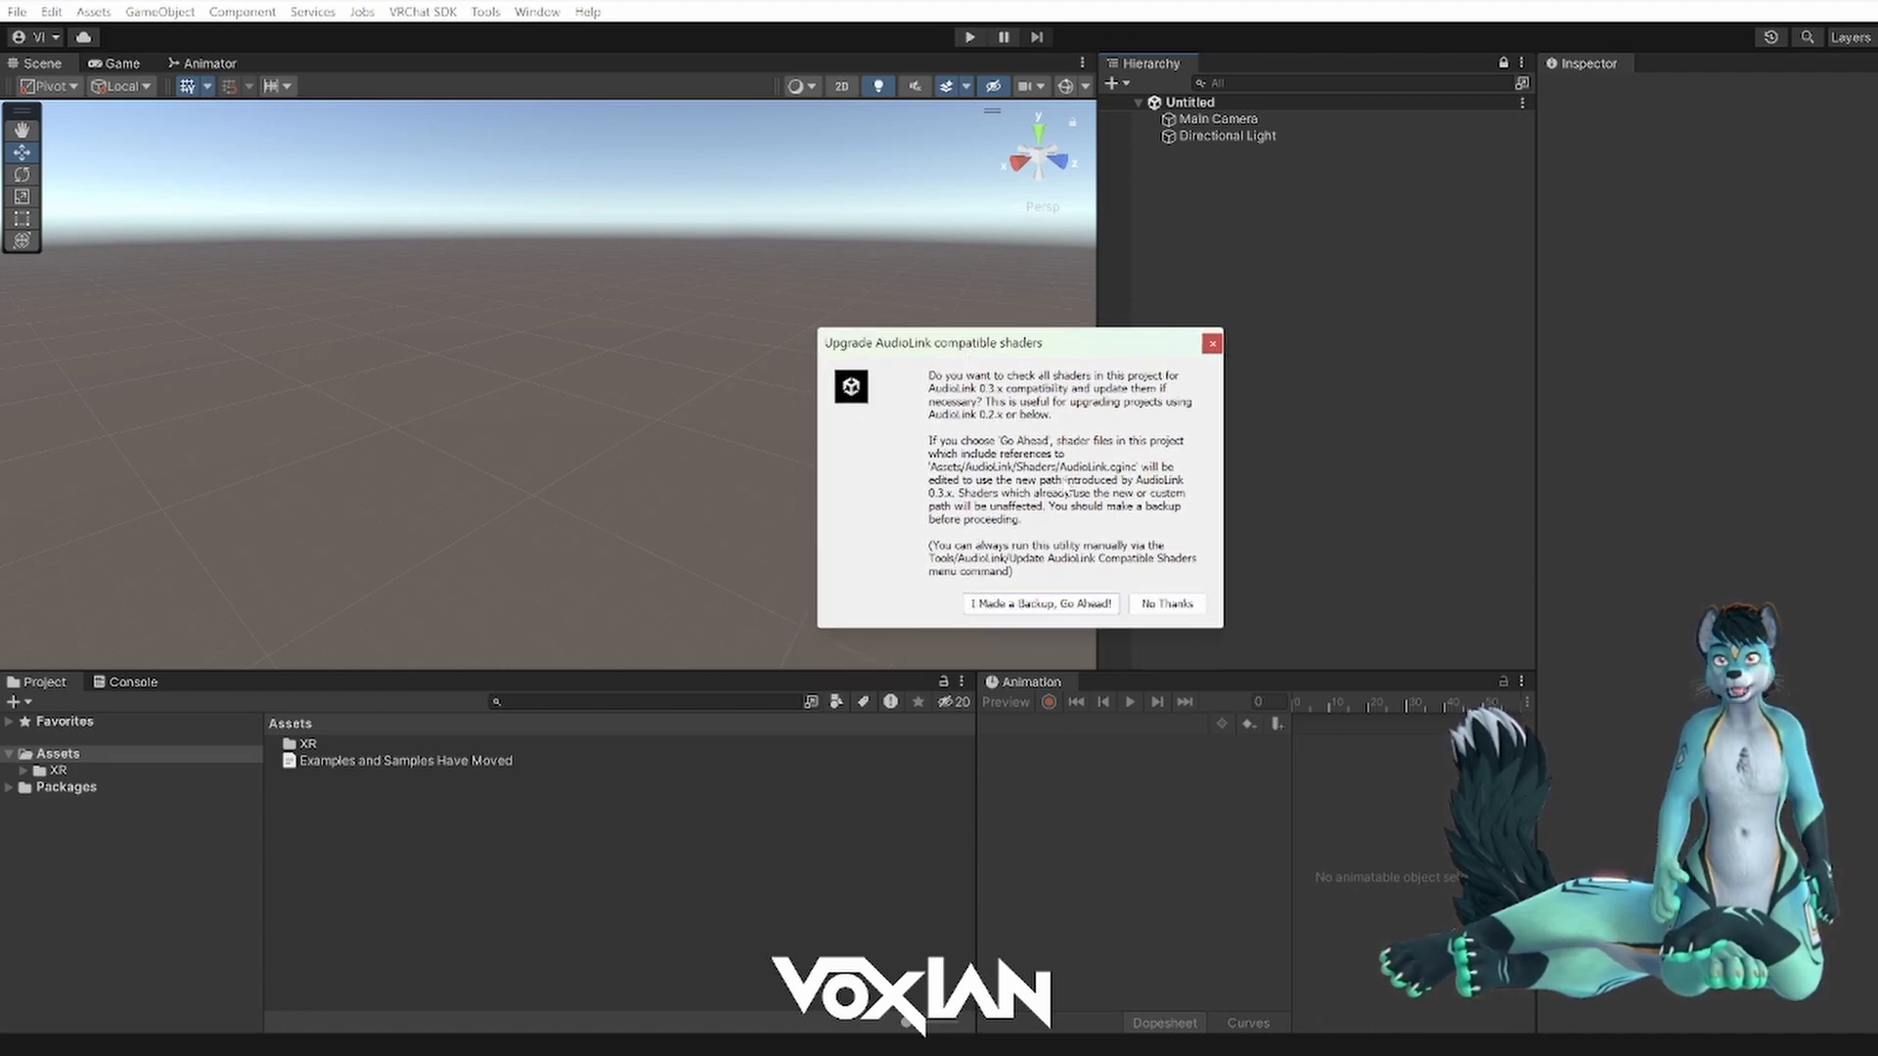
pyautogui.click(1040, 604)
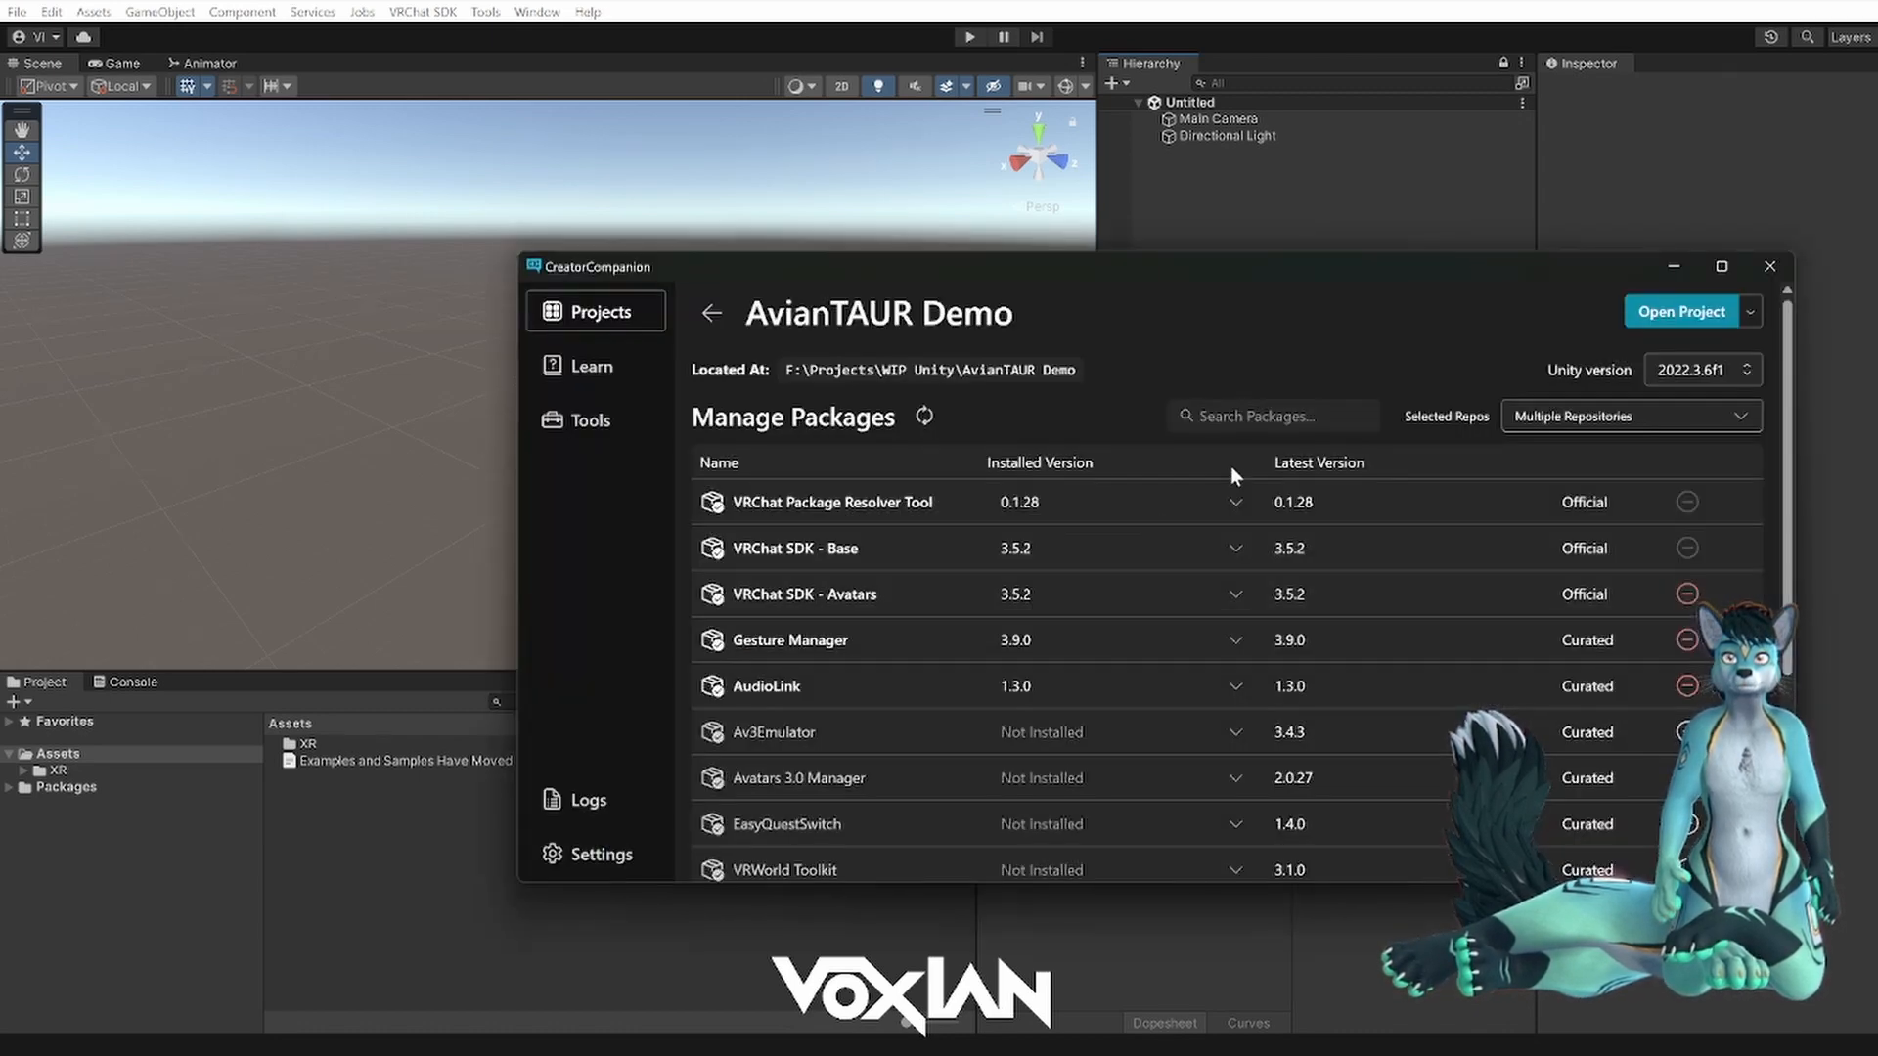
pyautogui.click(1669, 266)
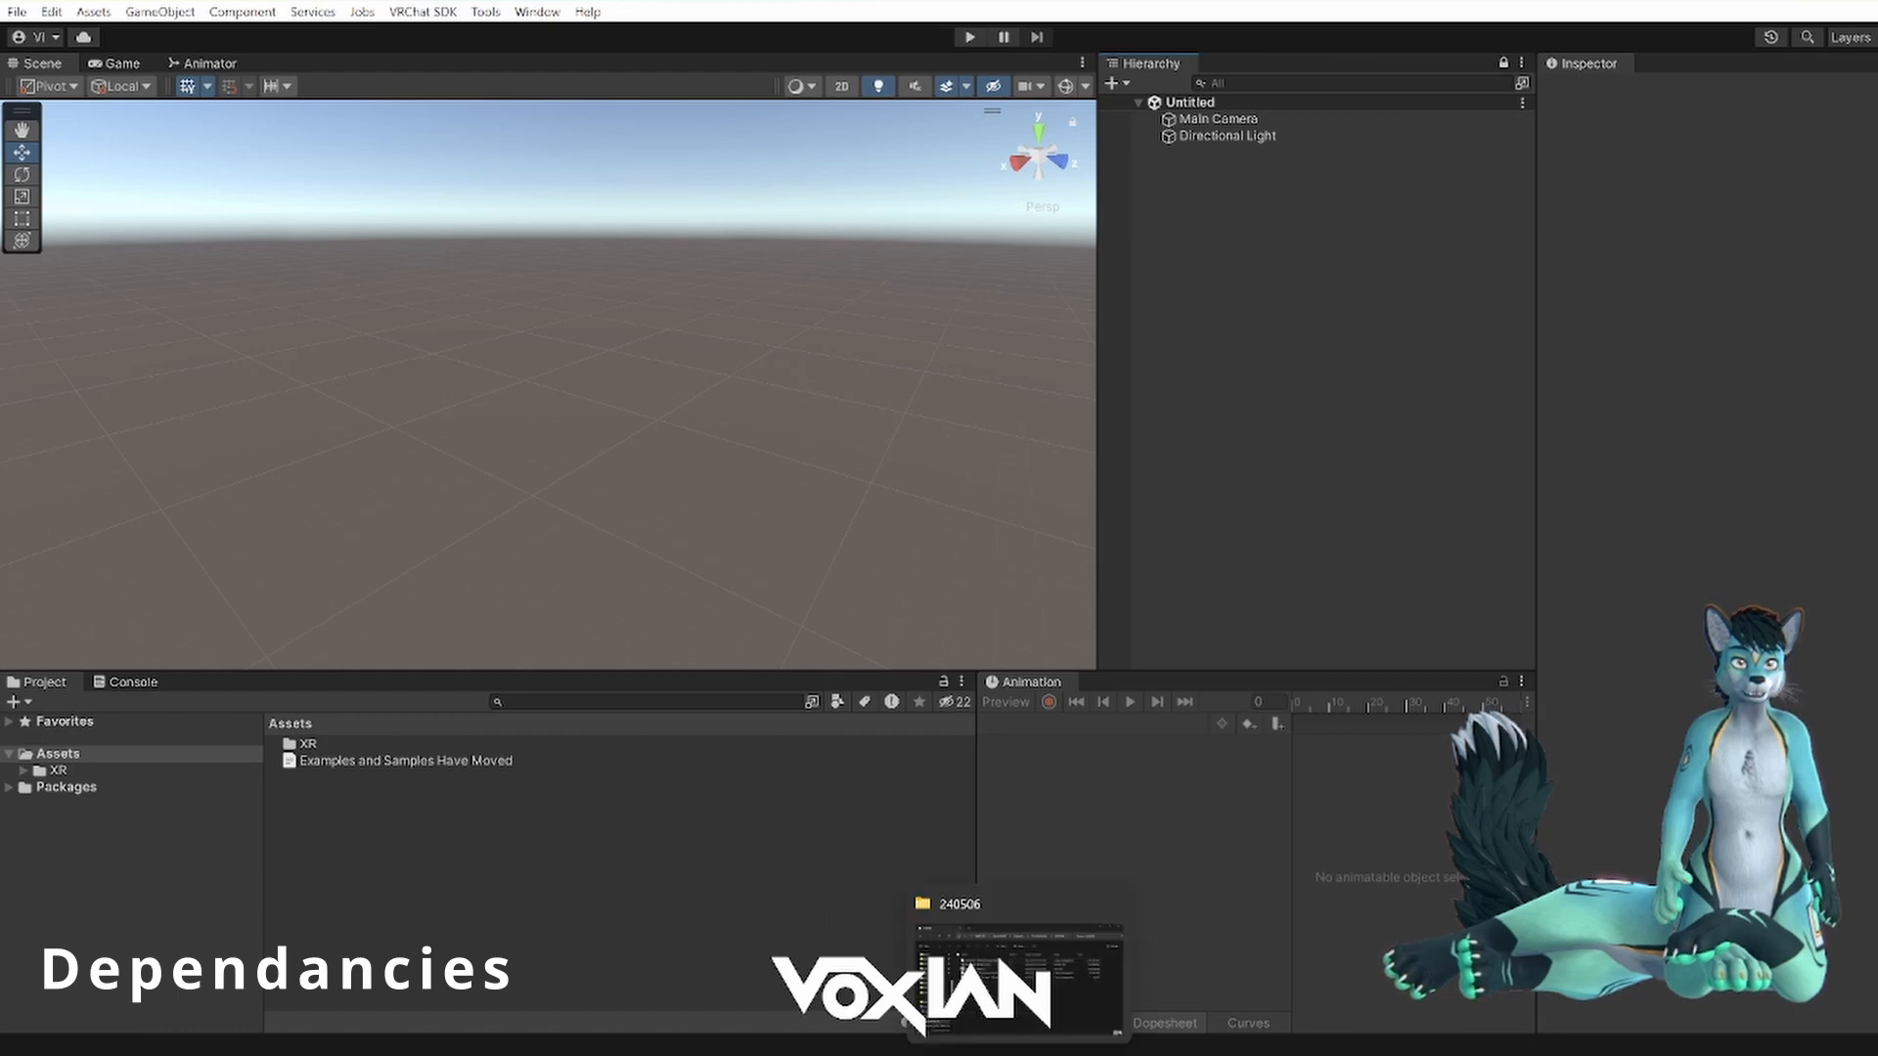
# - Import dev.vrlabs.final-ik-stub-1.9.2.unitypackage from the 240506 folder into the project's Assets with all of its files
pyautogui.click(1019, 1054)
pyautogui.moveTo(1326, 291); pyautogui.dragTo(1307, 344)
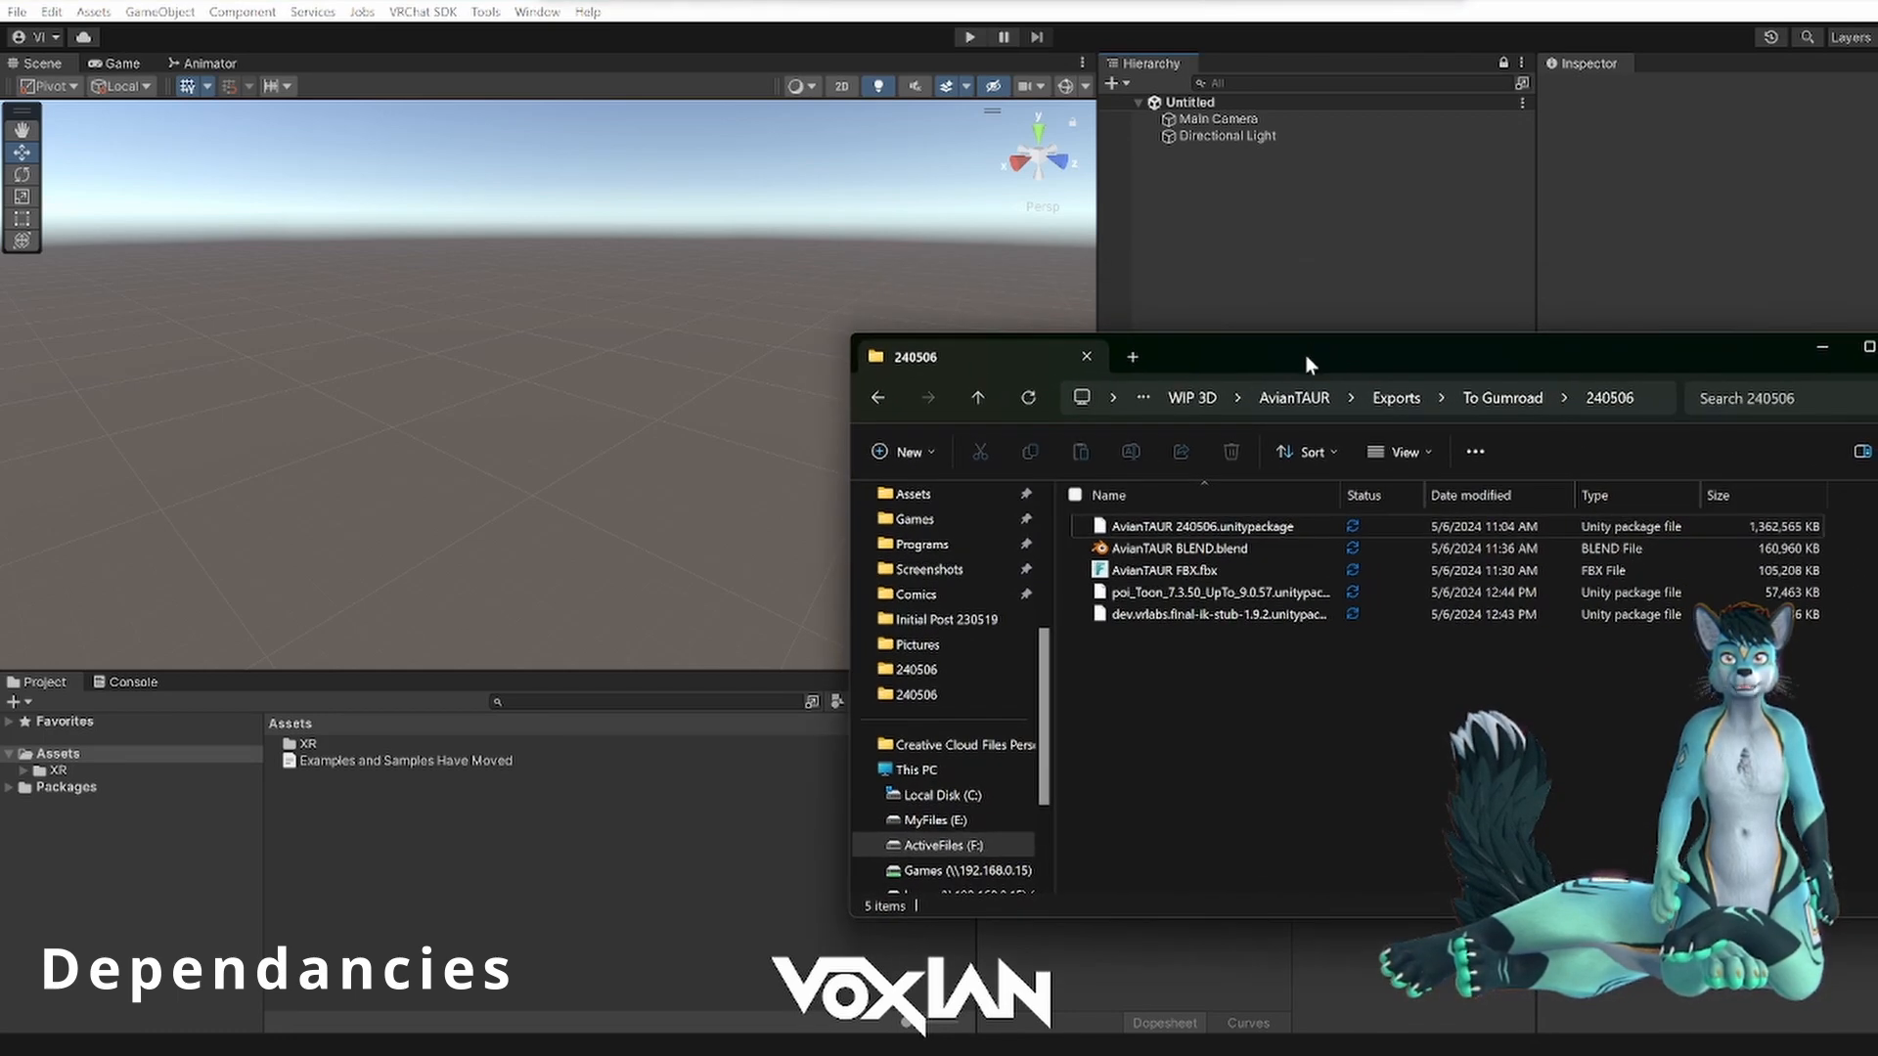
pyautogui.moveTo(1340, 495); pyautogui.dragTo(1427, 495)
pyautogui.click(1170, 616)
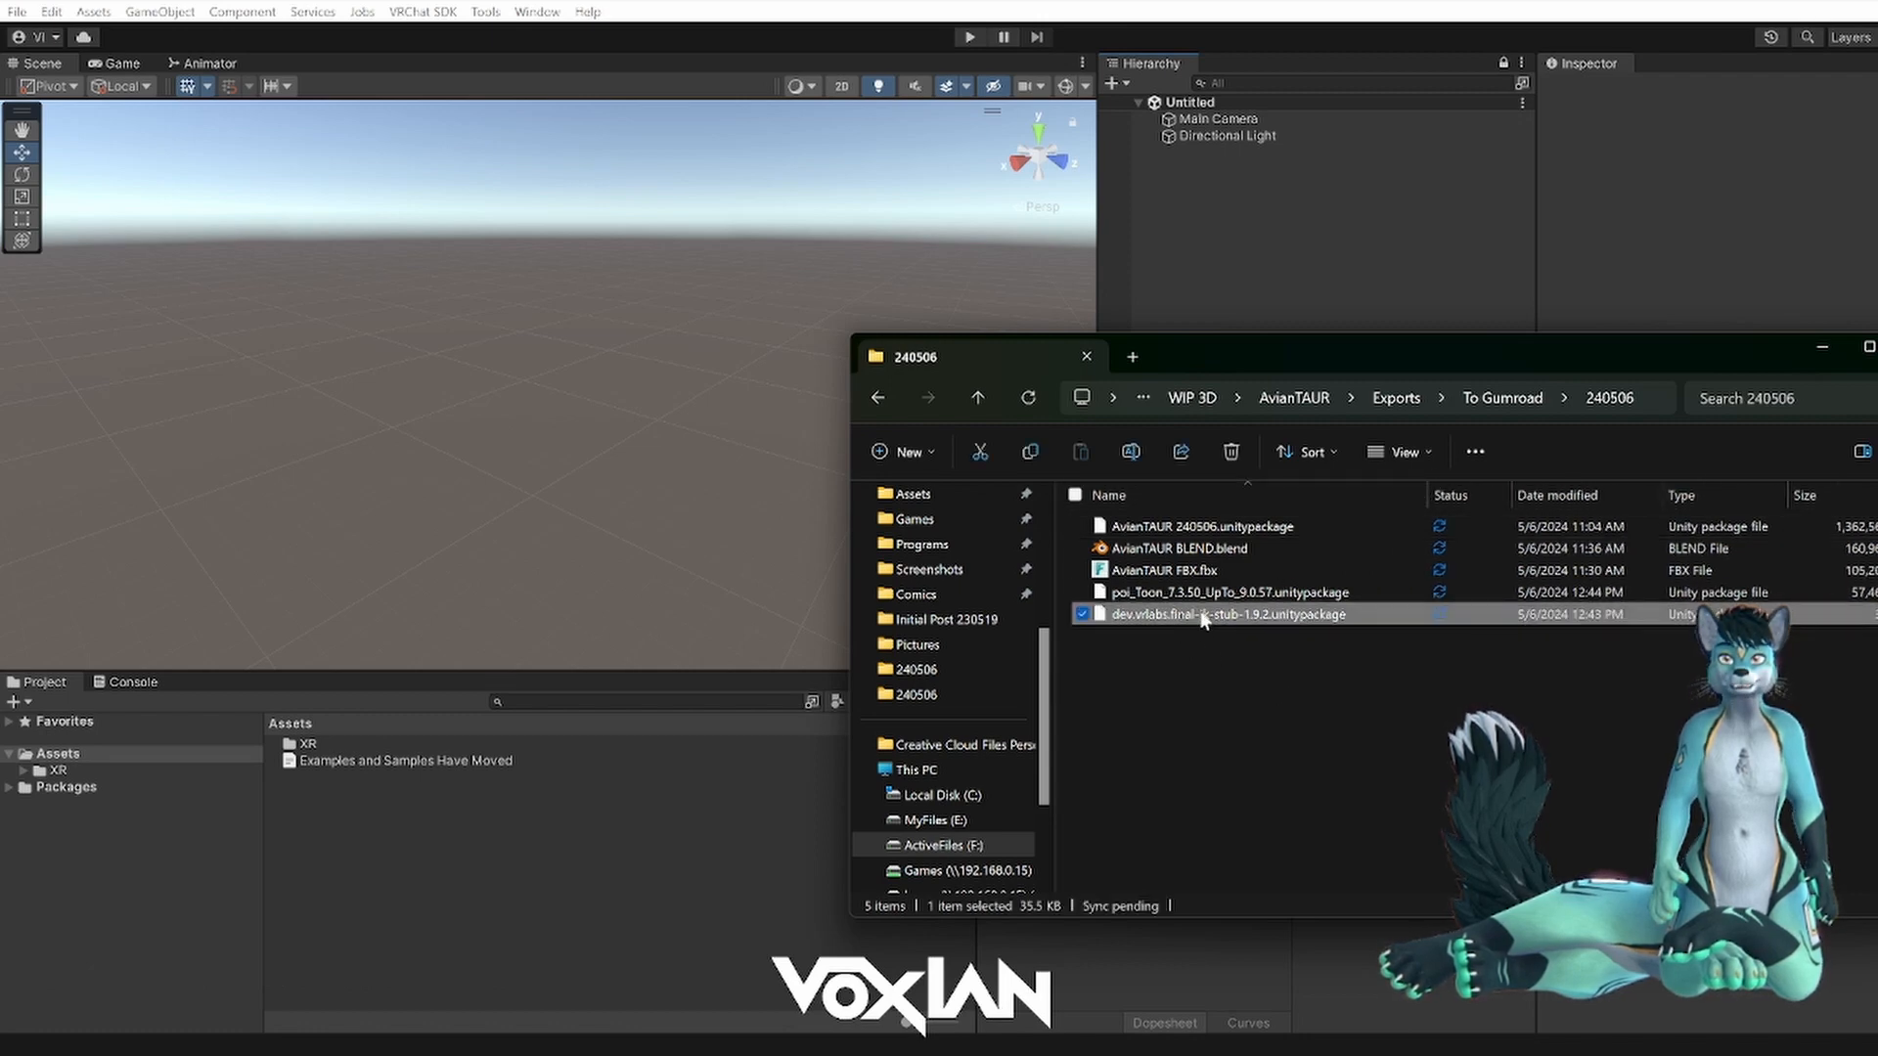
pyautogui.moveTo(1203, 621); pyautogui.dragTo(540, 865)
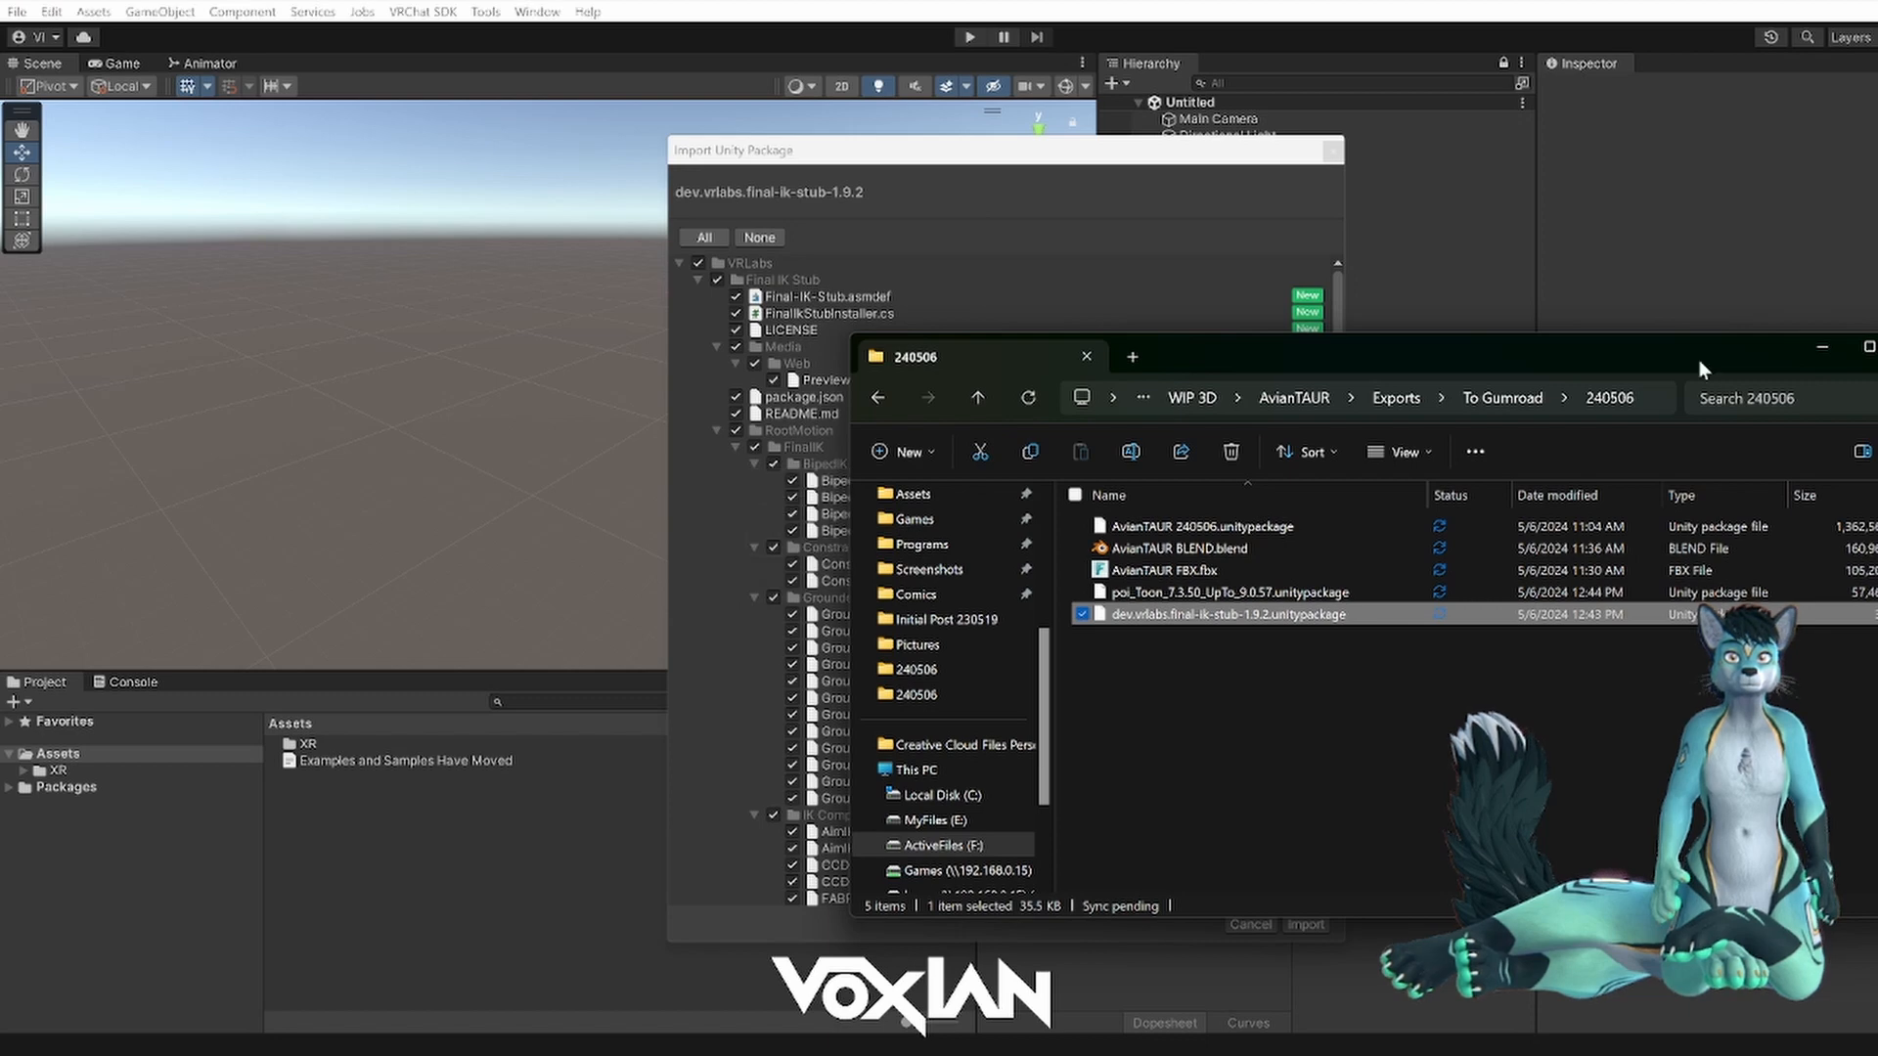
pyautogui.click(1821, 347)
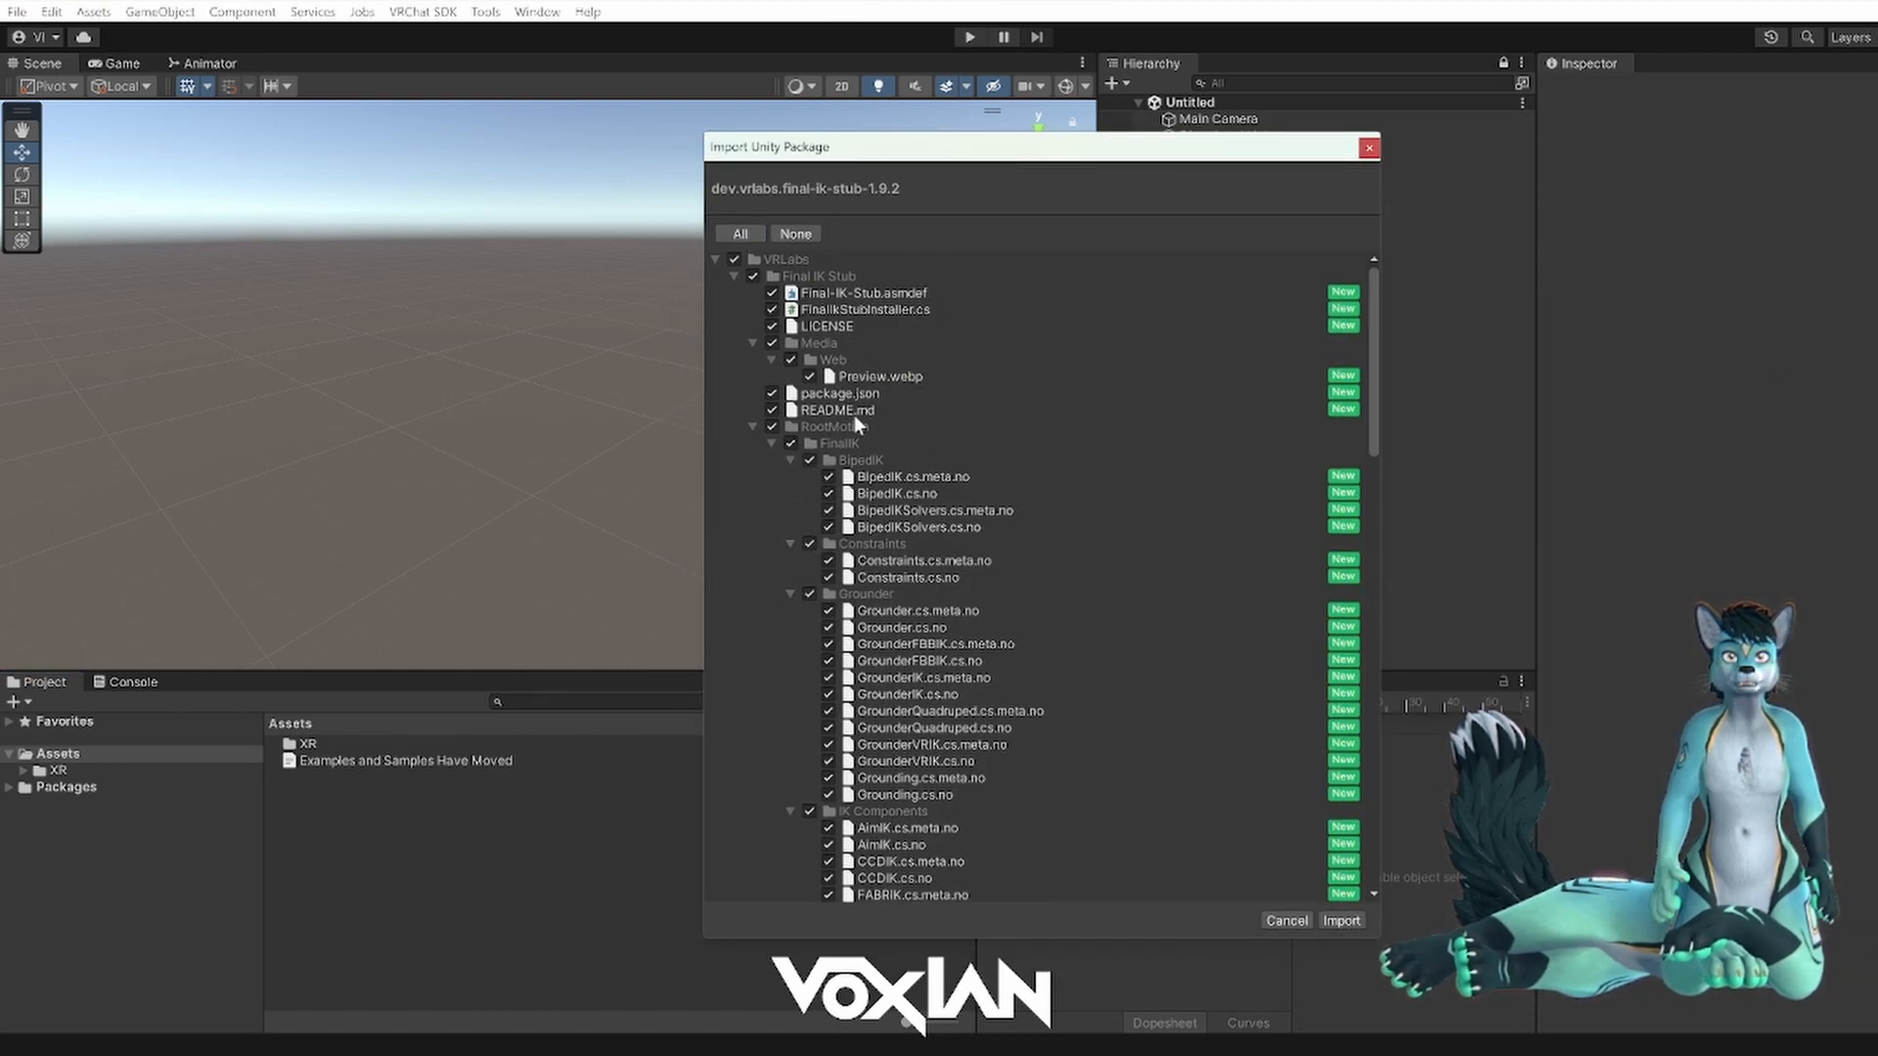
pyautogui.click(1348, 921)
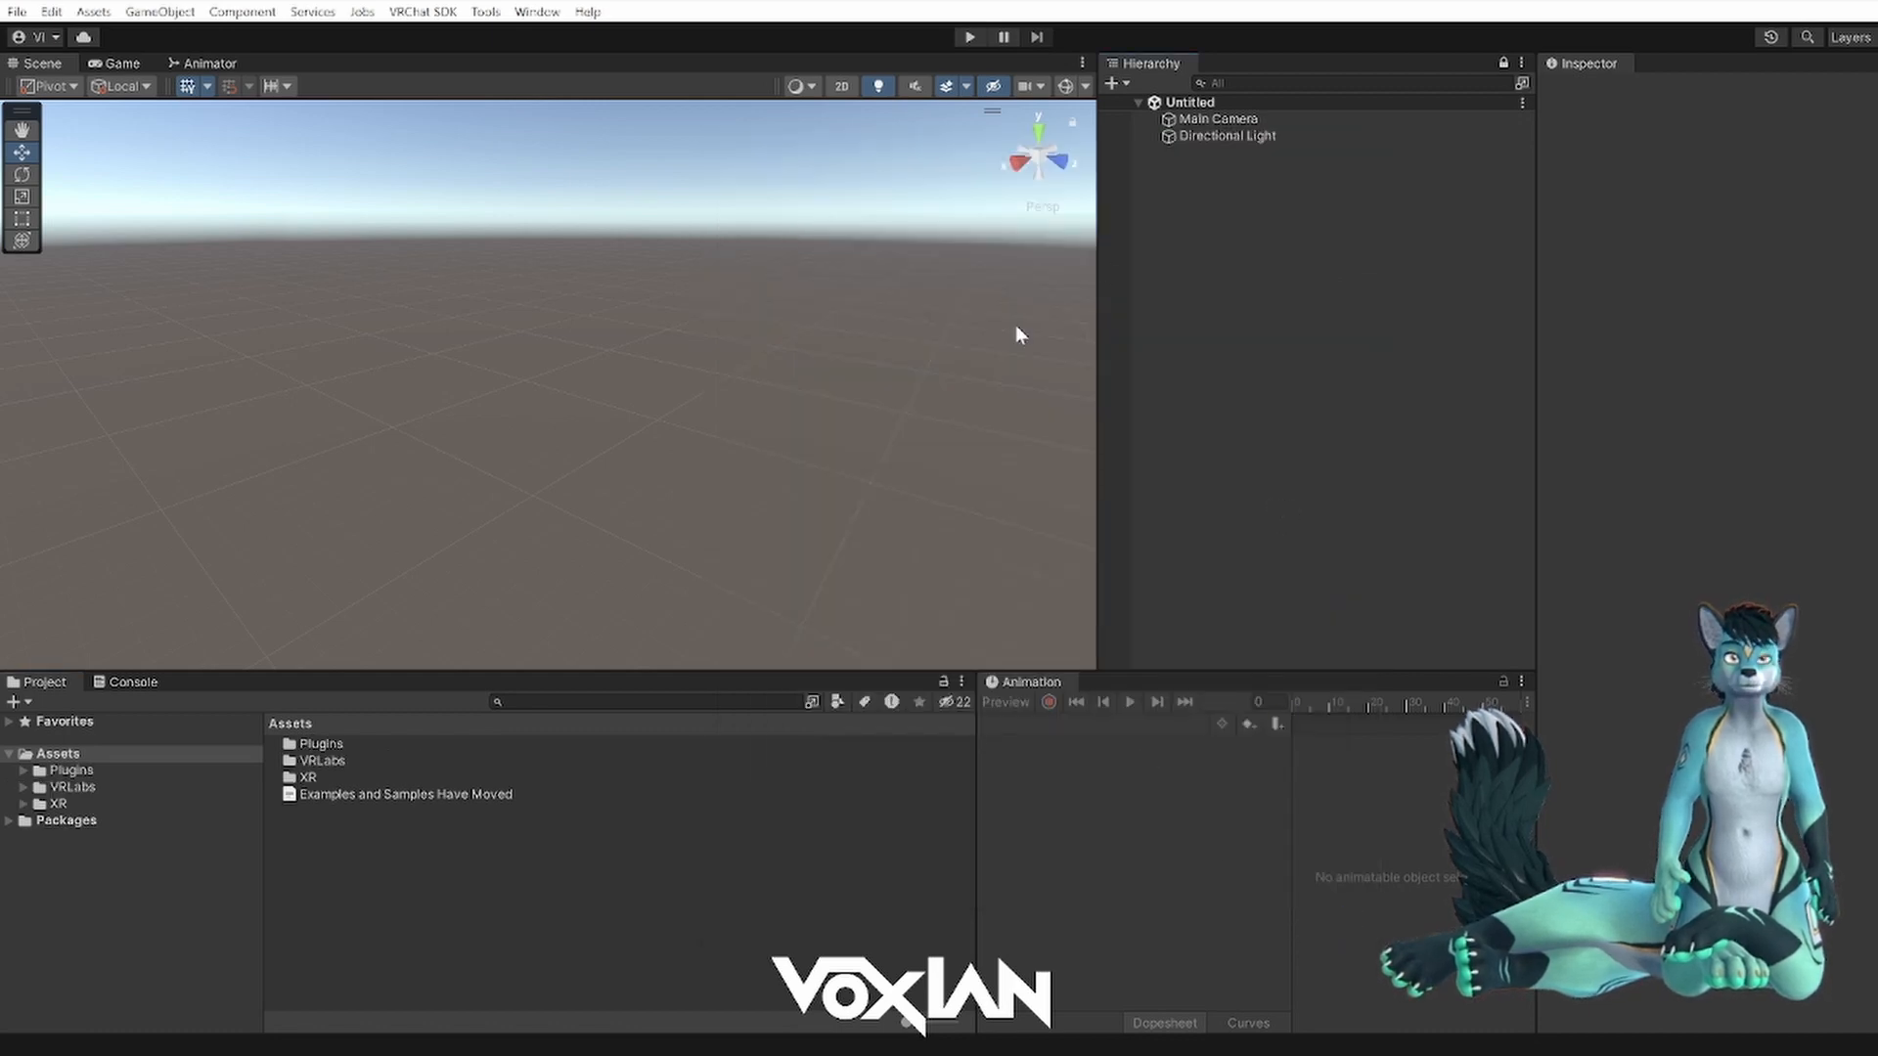
# - Import poi_Toon_7.3.50_UpTo_9.0.57.unitypackage from the 240506 folder into the project's Assets
pyautogui.hotkey('alt', 'Tab')
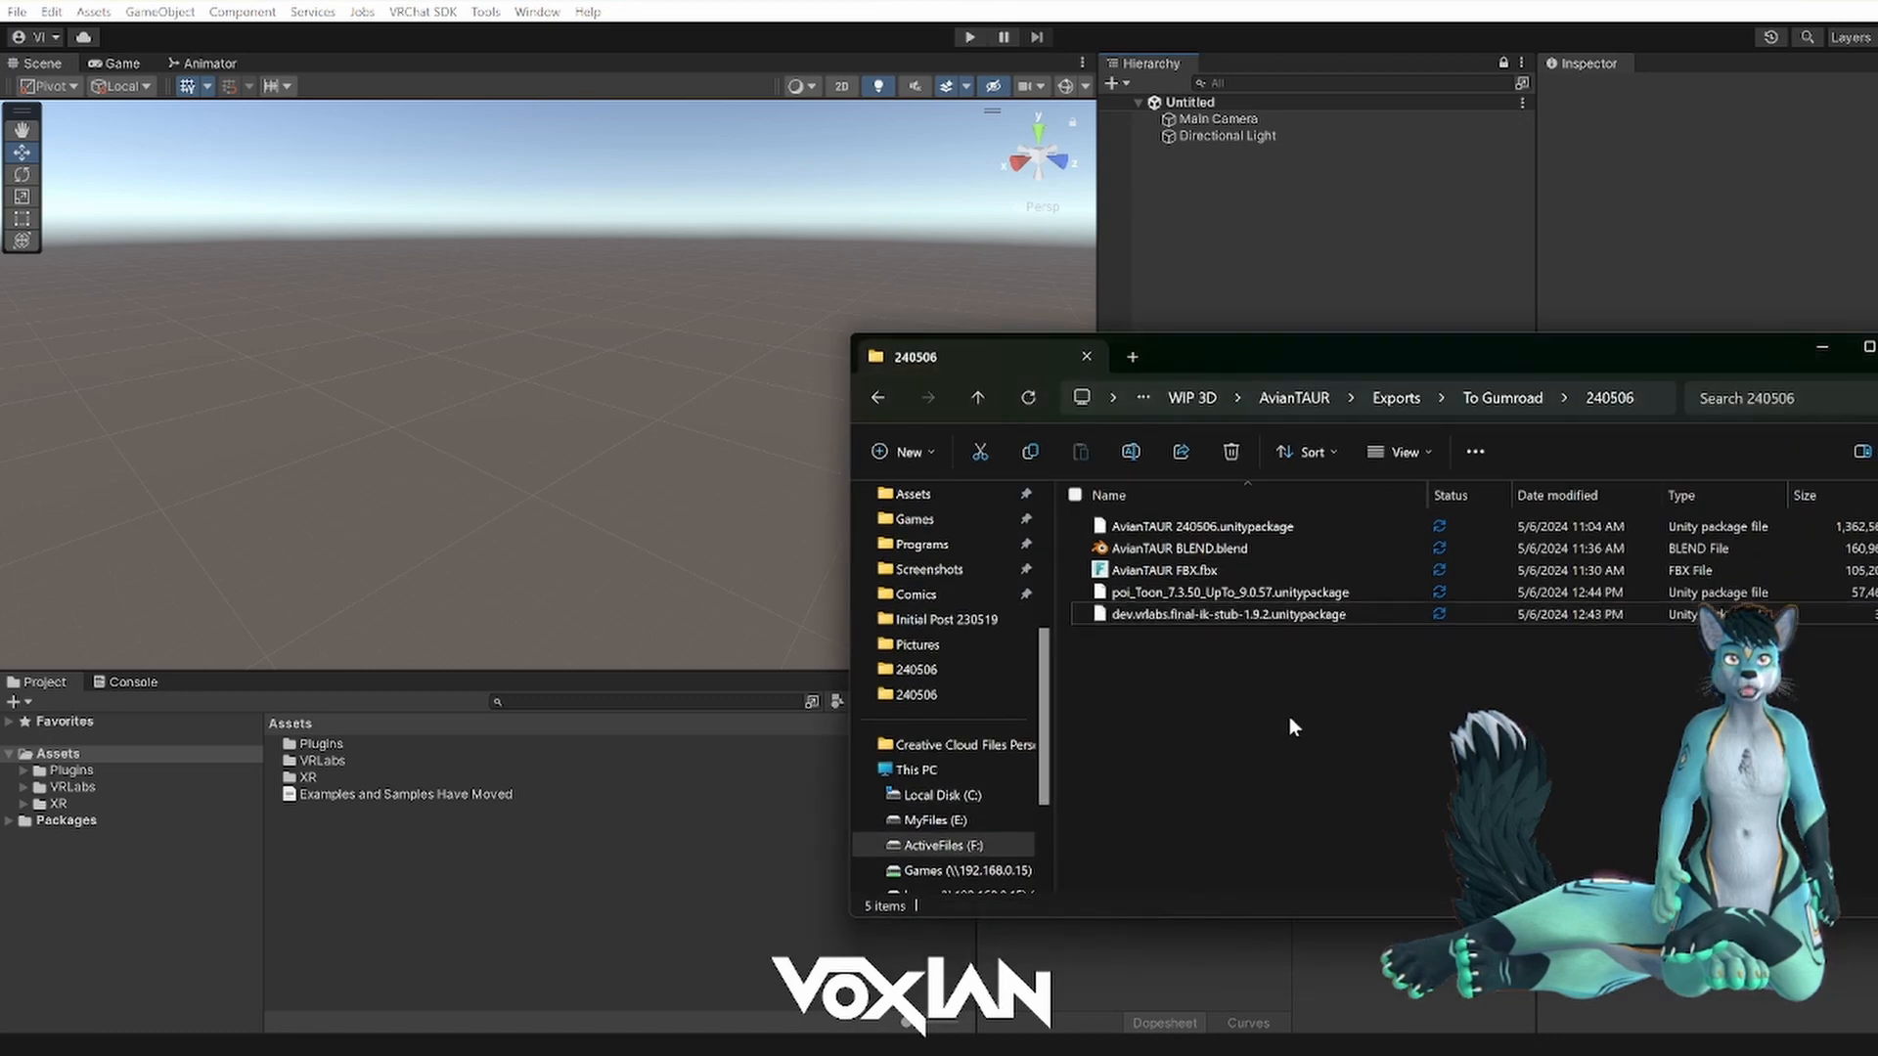
pyautogui.click(1231, 594)
pyautogui.moveTo(1284, 598); pyautogui.dragTo(512, 906)
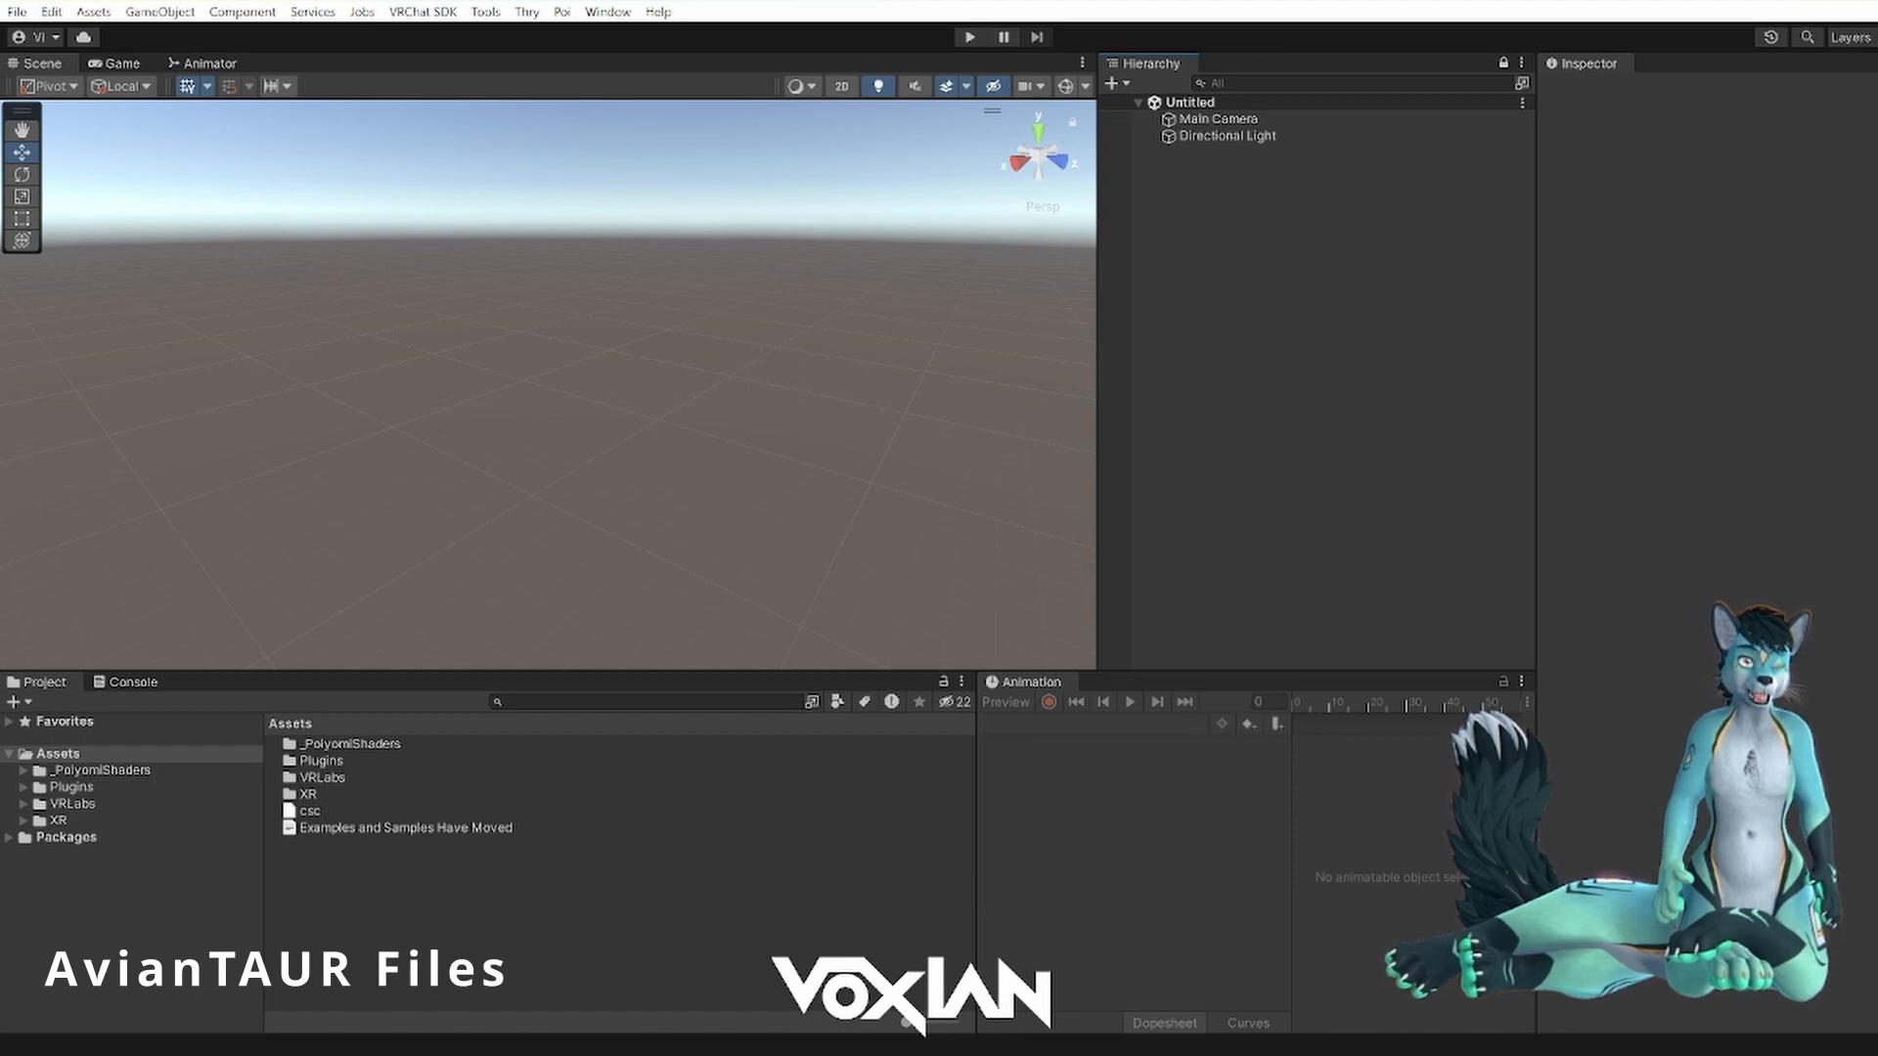
# - Import AvianTAUR 240506.unitypackage from the 240506 folder into the project's Assets
pyautogui.hotkey('alt', 'Tab')
pyautogui.click(1237, 782)
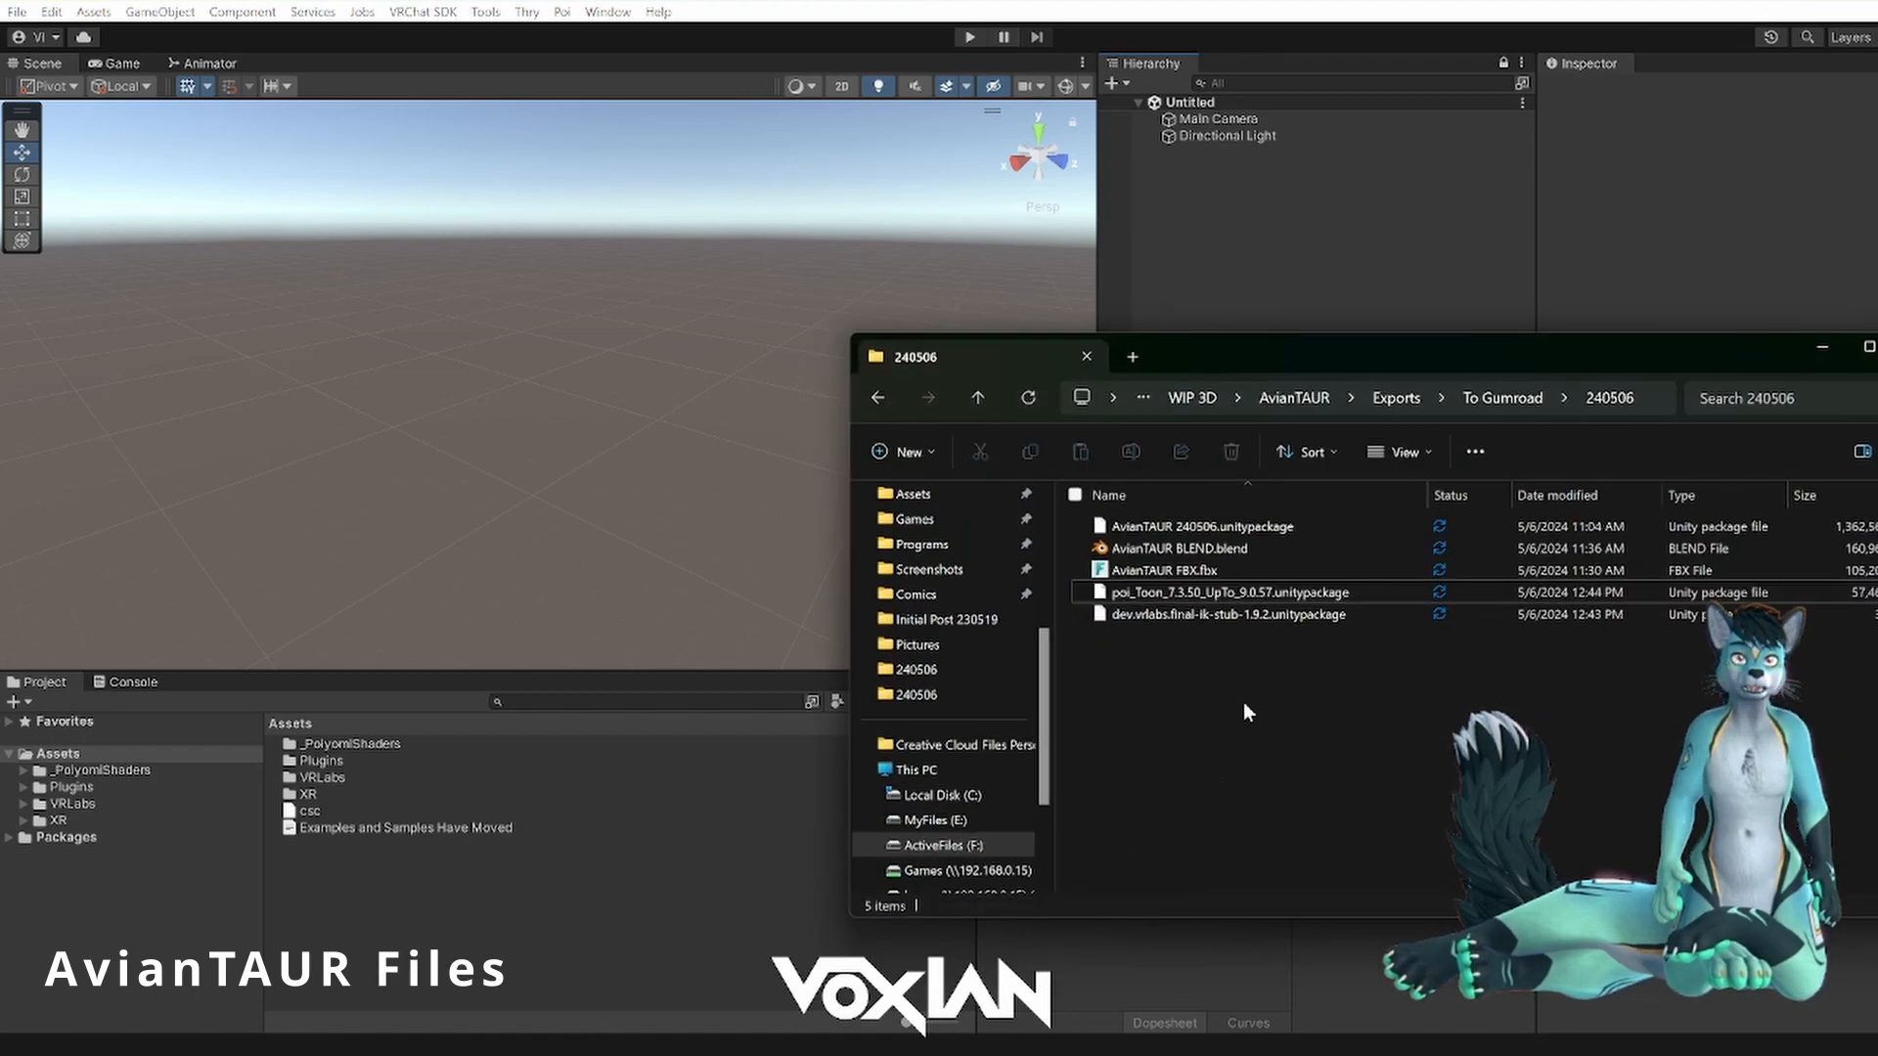
pyautogui.click(1203, 528)
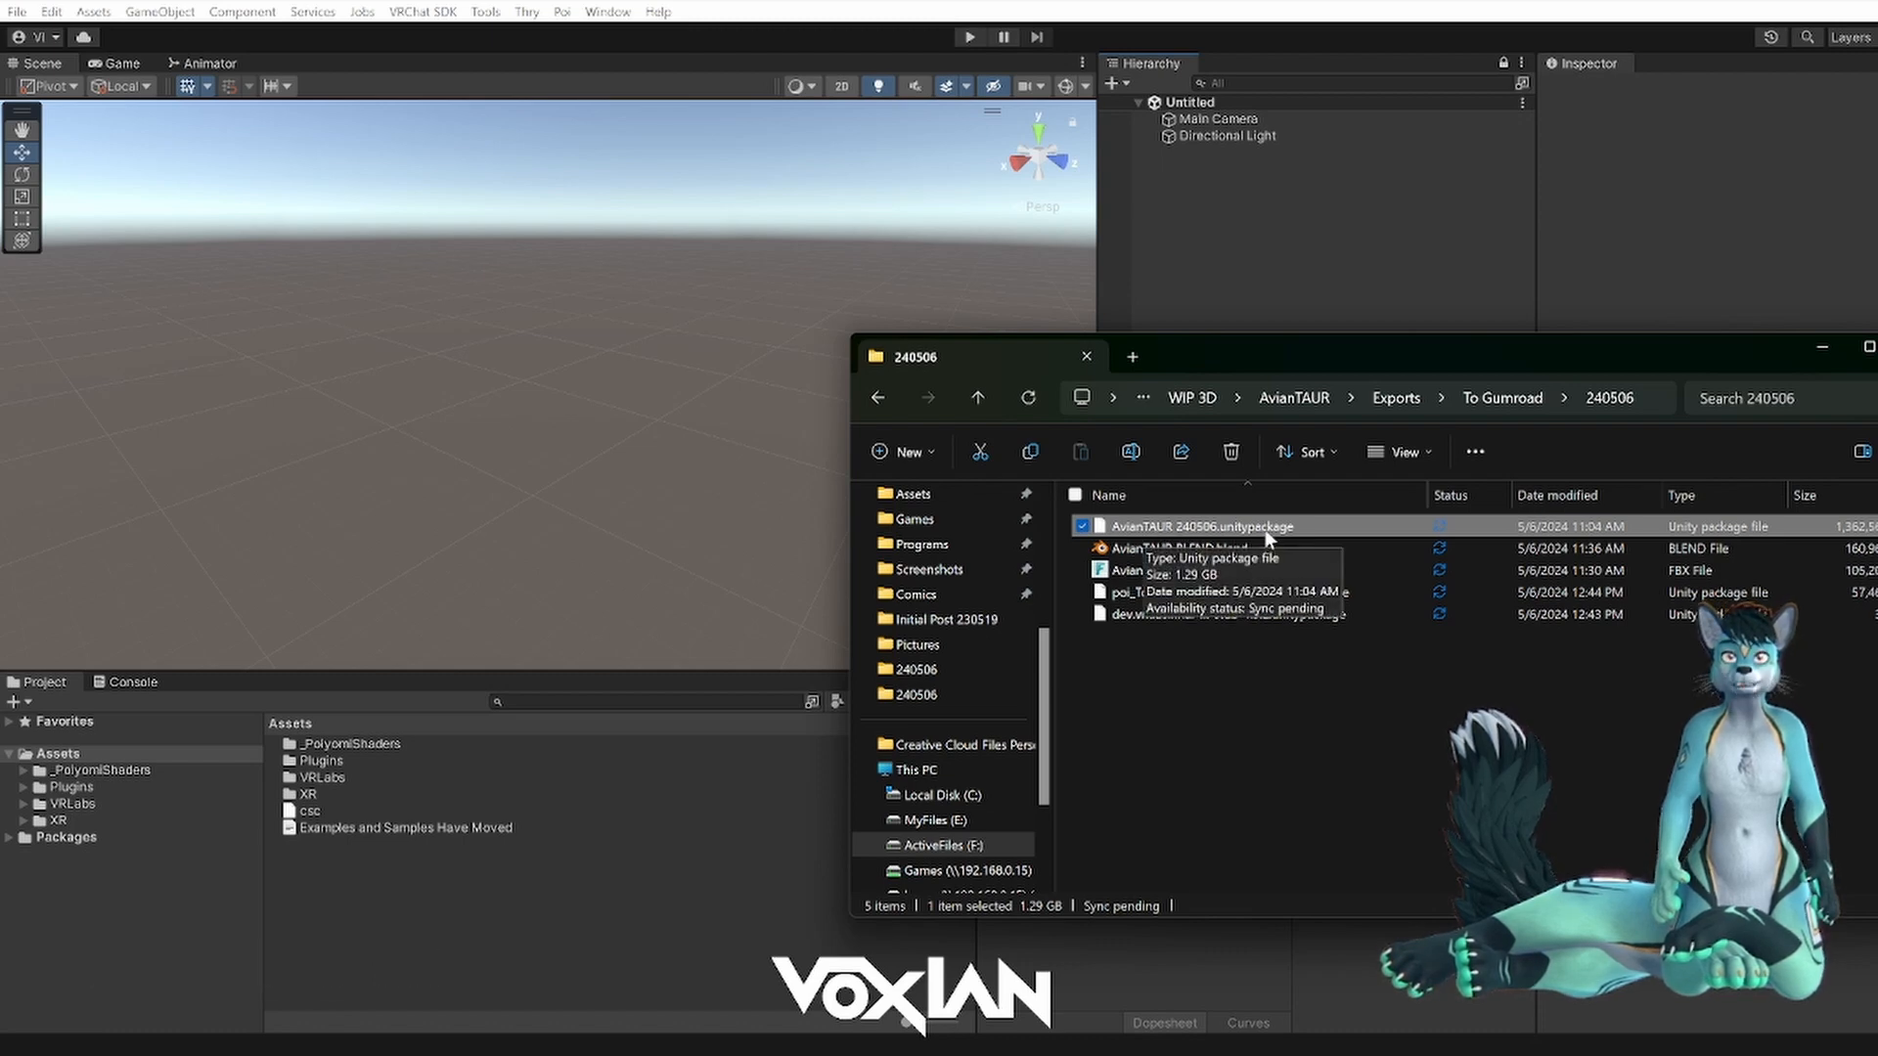
pyautogui.moveTo(1173, 531); pyautogui.dragTo(516, 913)
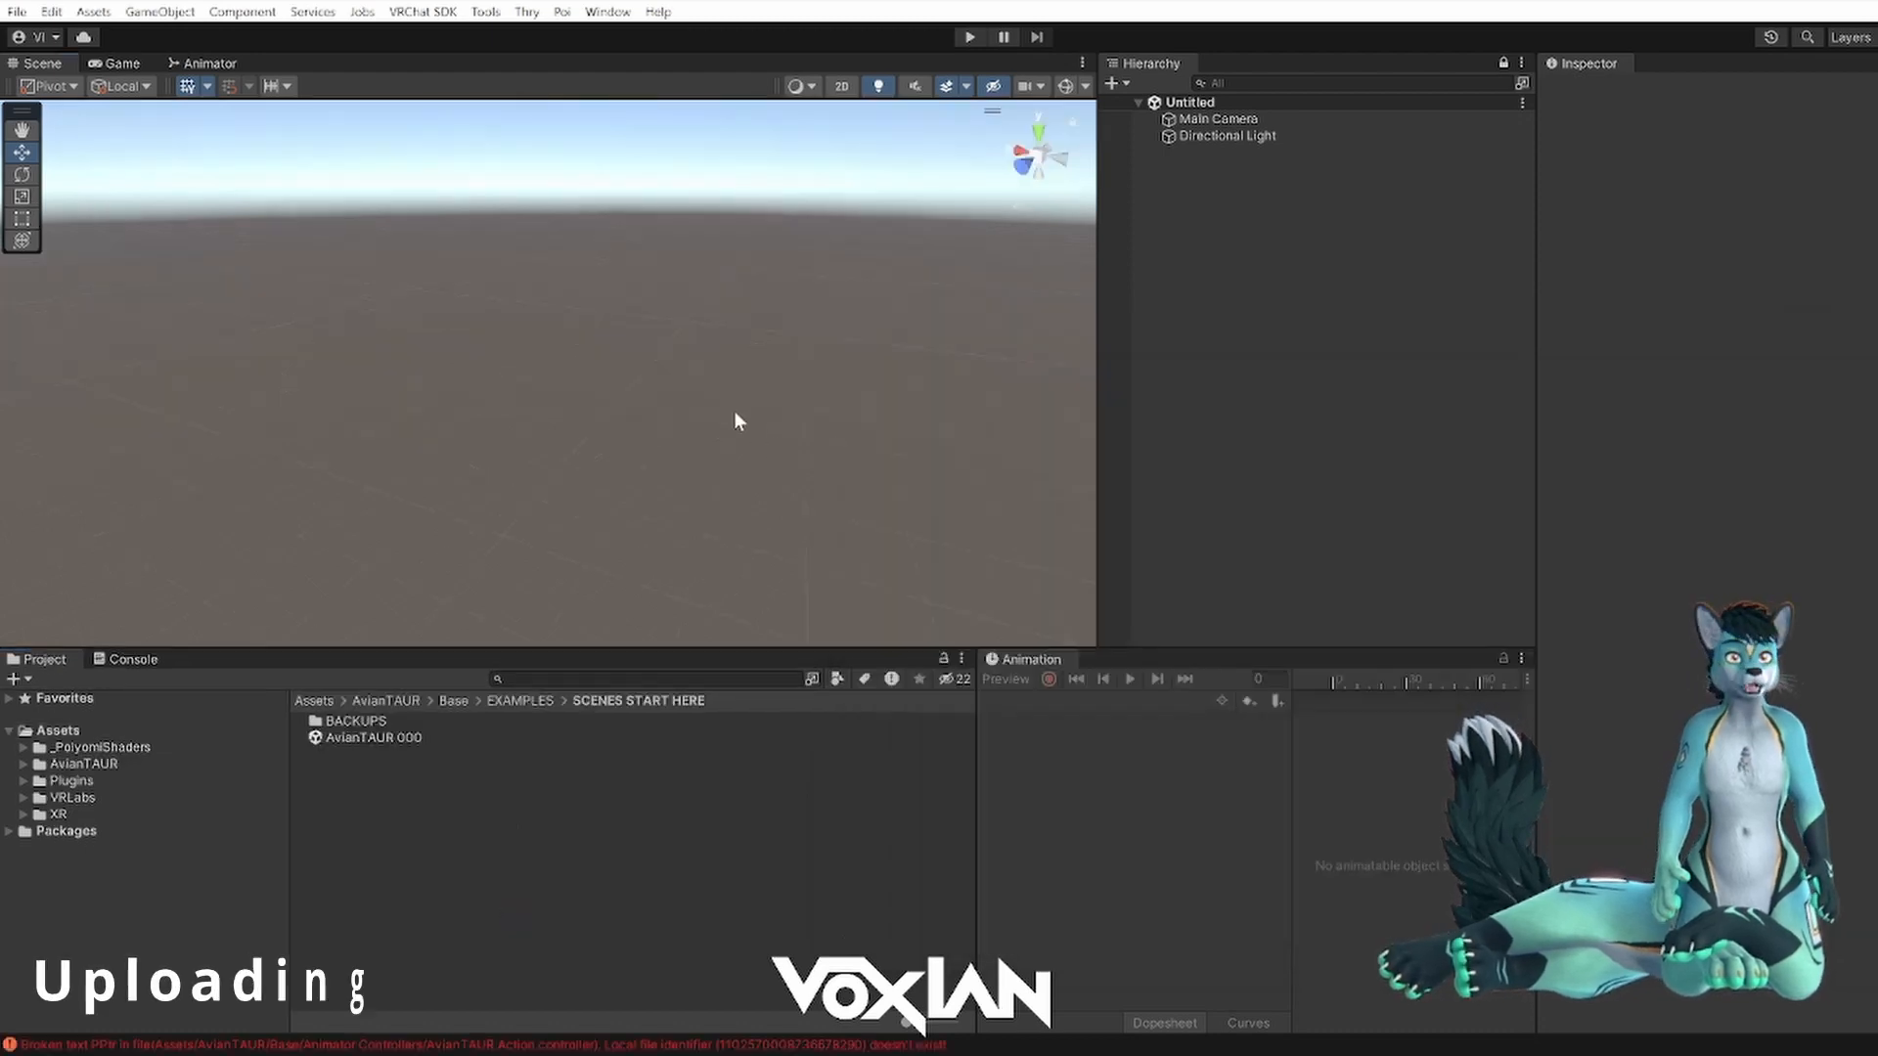
# - Open the AvianTAUR 000 scene from Assets > AvianTAUR > Base > EXAMPLES > SCENES START HERE
pyautogui.moveTo(674, 397)
pyautogui.mouseDown(button='right')
pyautogui.moveTo(633, 420)
pyautogui.moveTo(641, 405)
pyautogui.mouseUp(button='right')
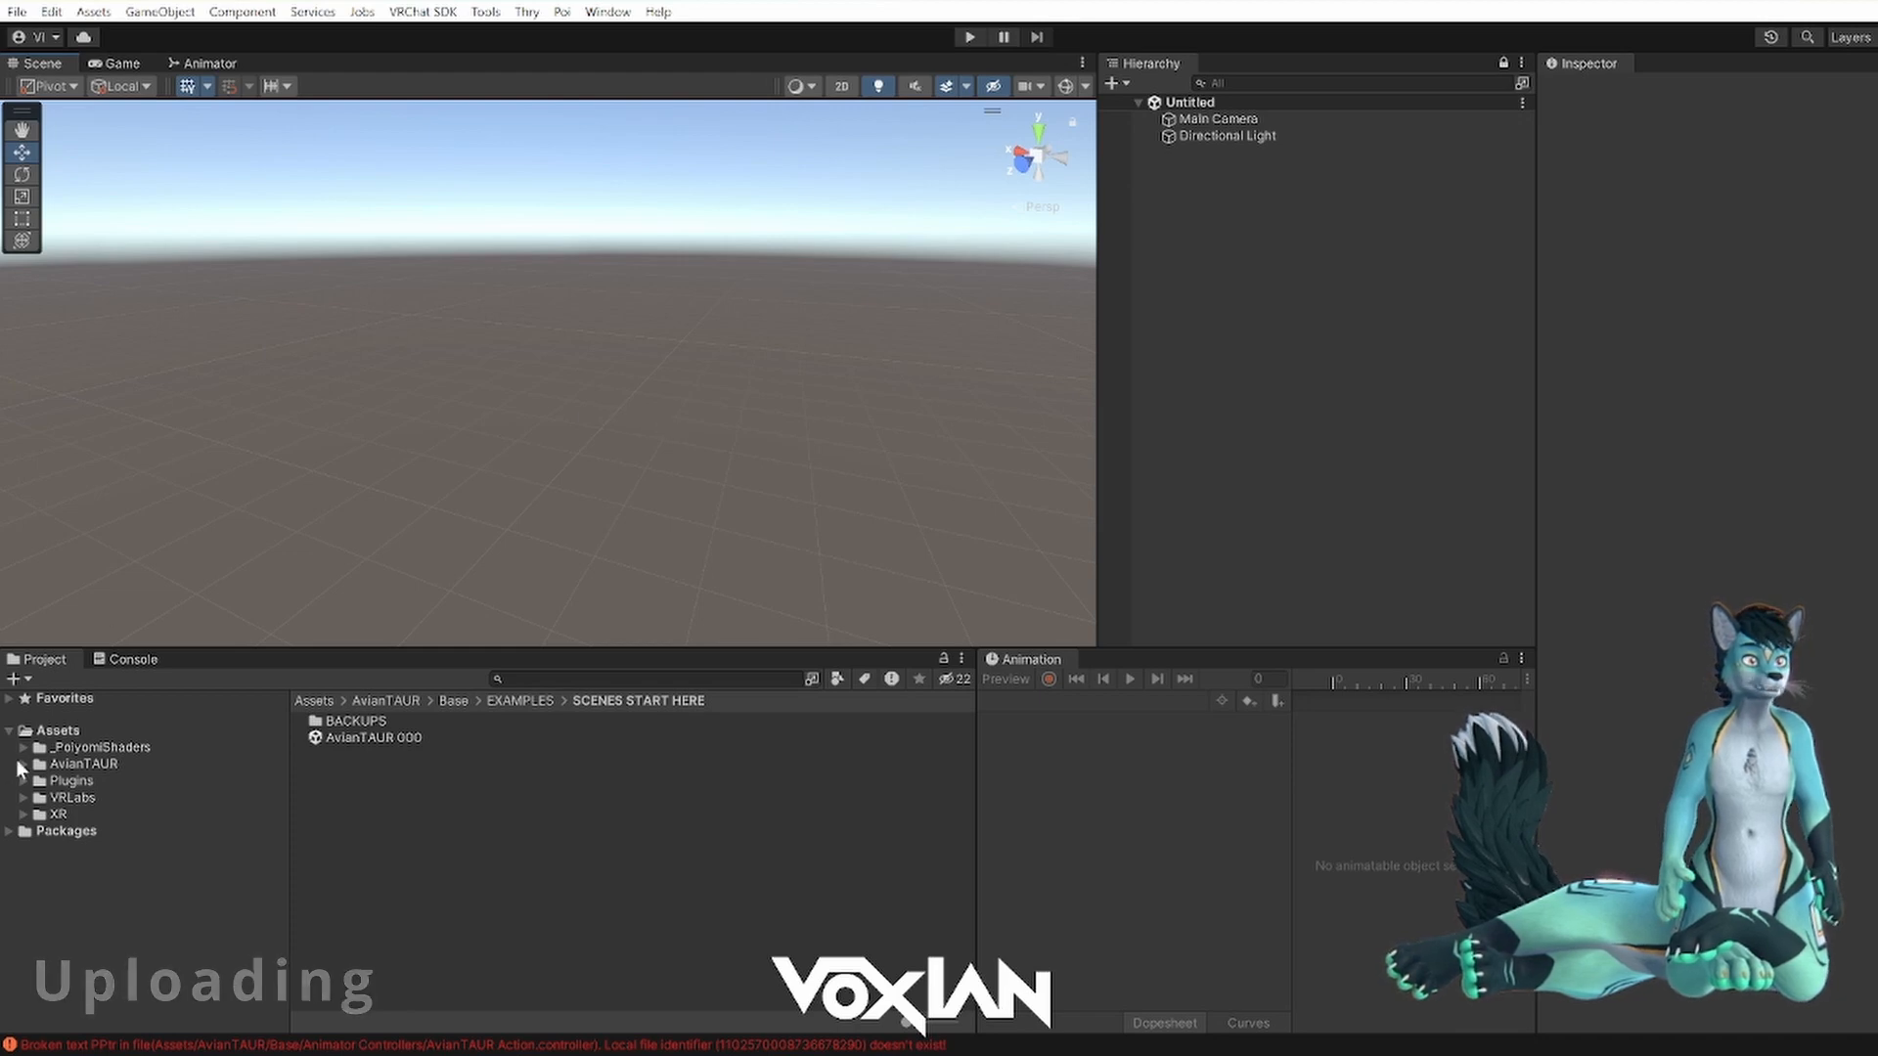
pyautogui.click(69, 734)
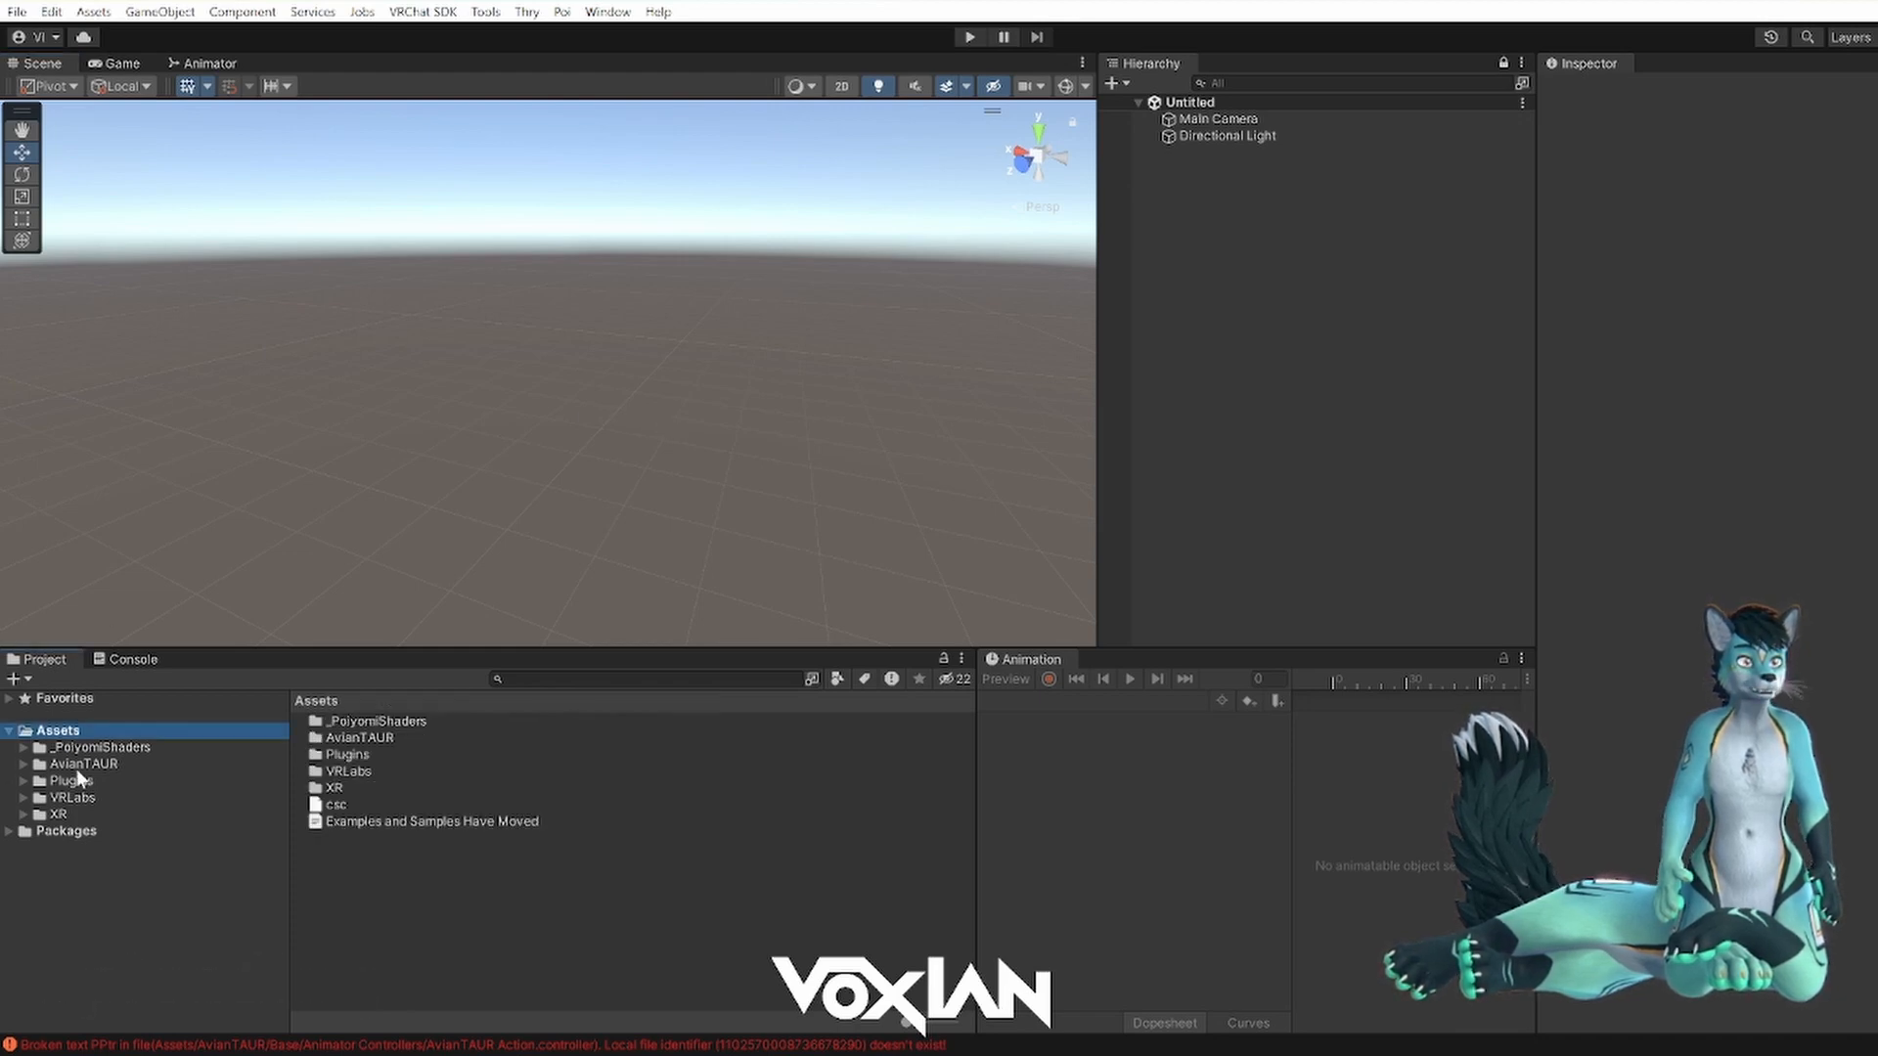
pyautogui.click(77, 769)
pyautogui.click(22, 764)
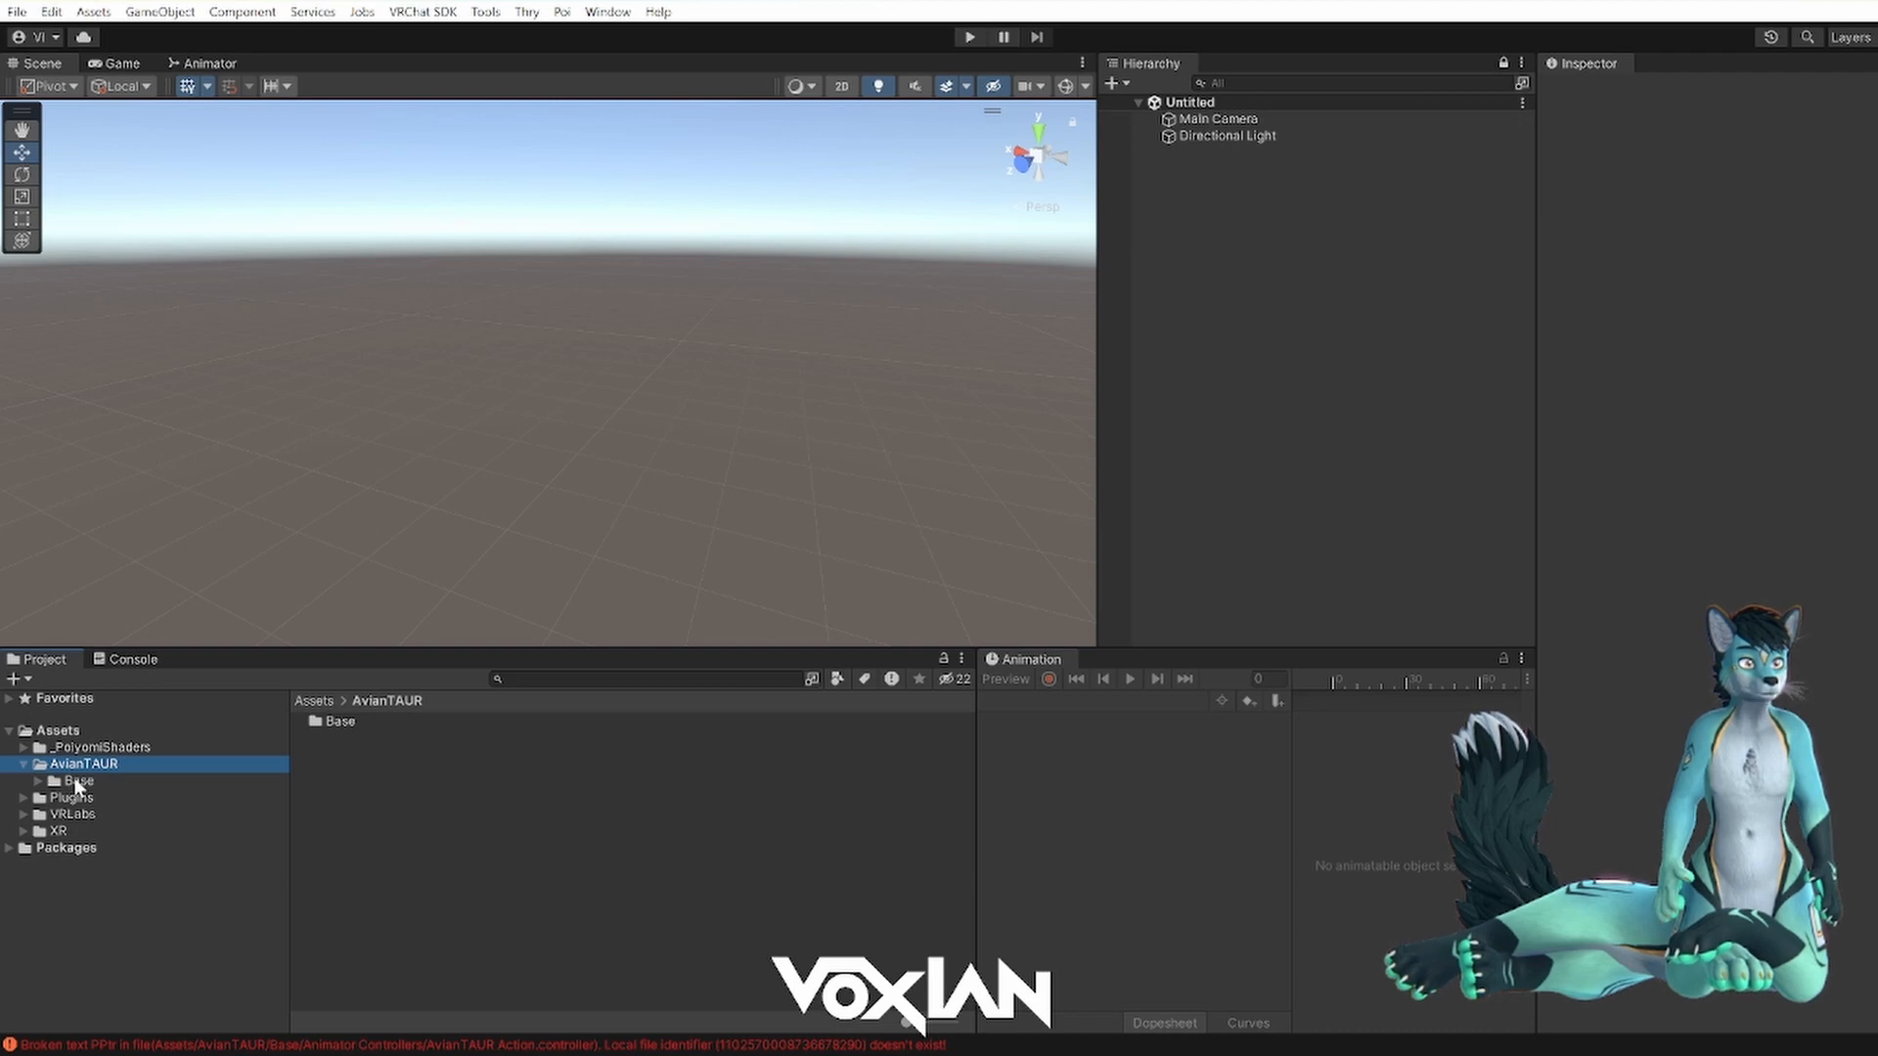
pyautogui.click(77, 782)
pyautogui.click(37, 781)
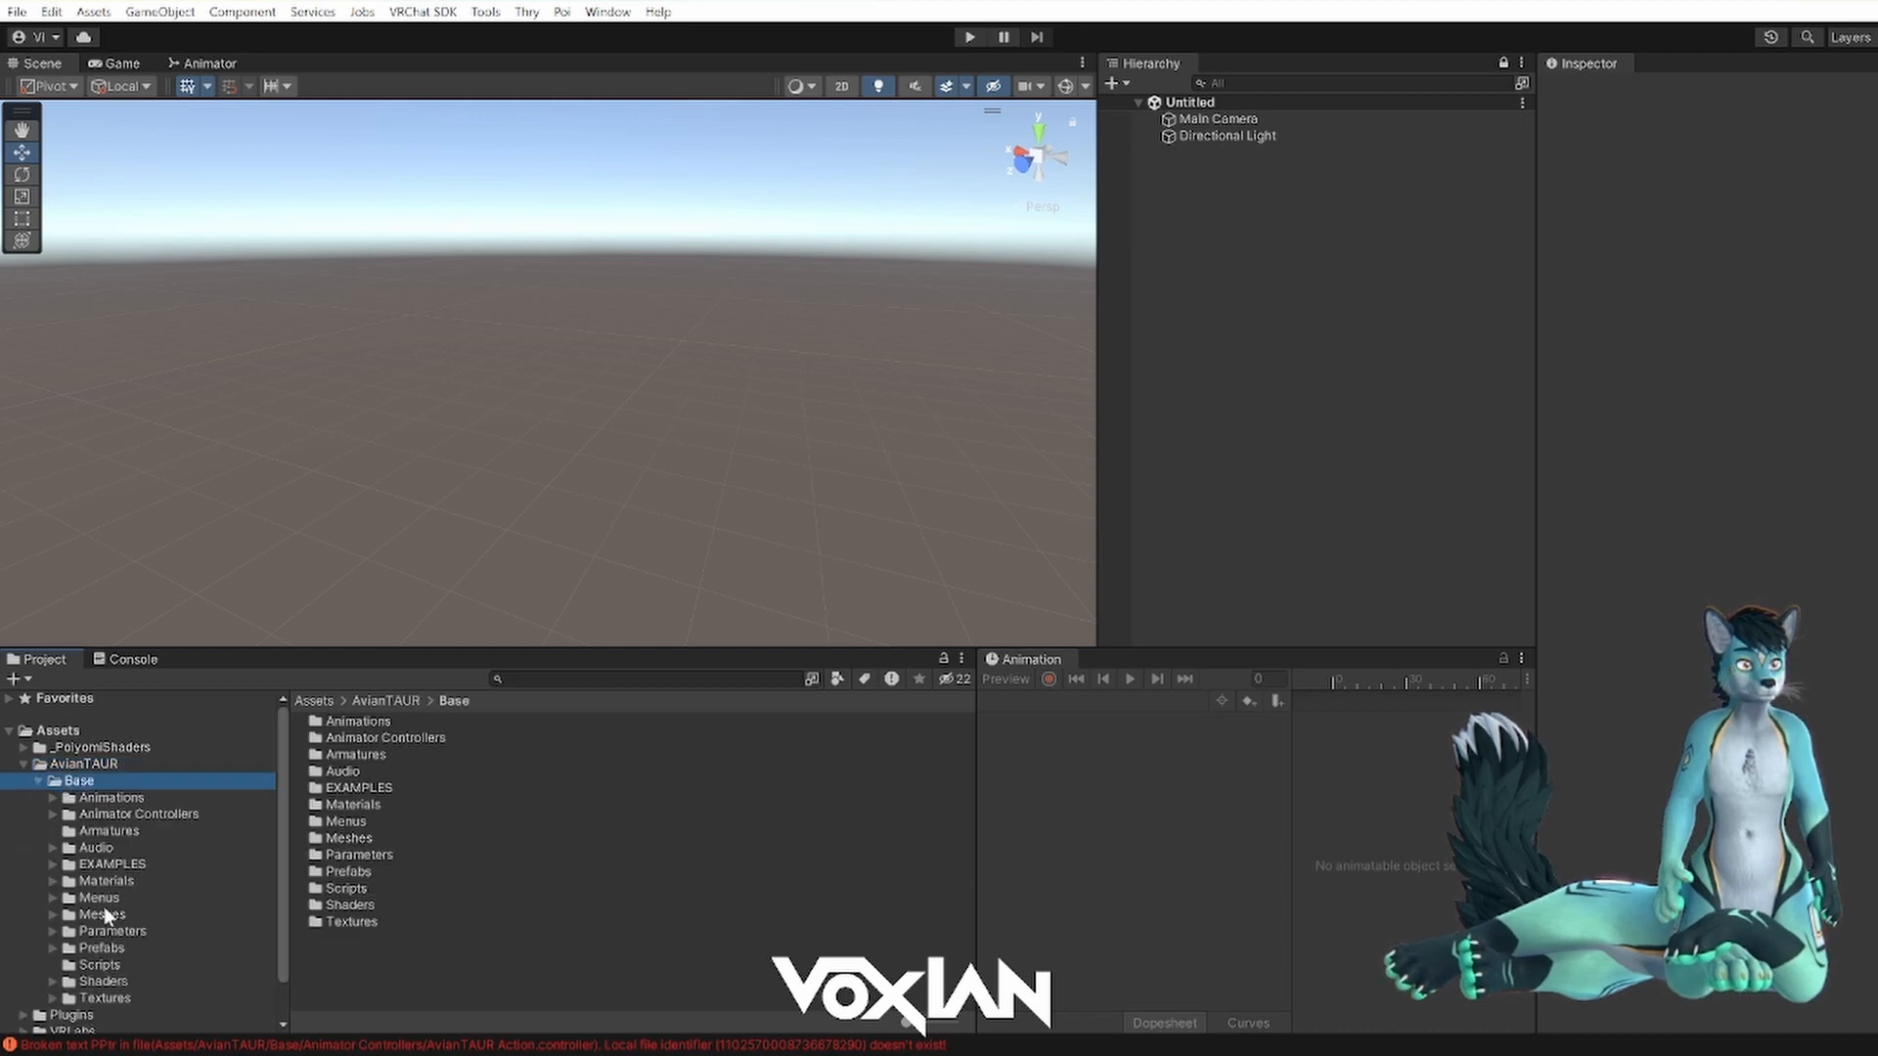
pyautogui.click(102, 867)
pyautogui.click(53, 865)
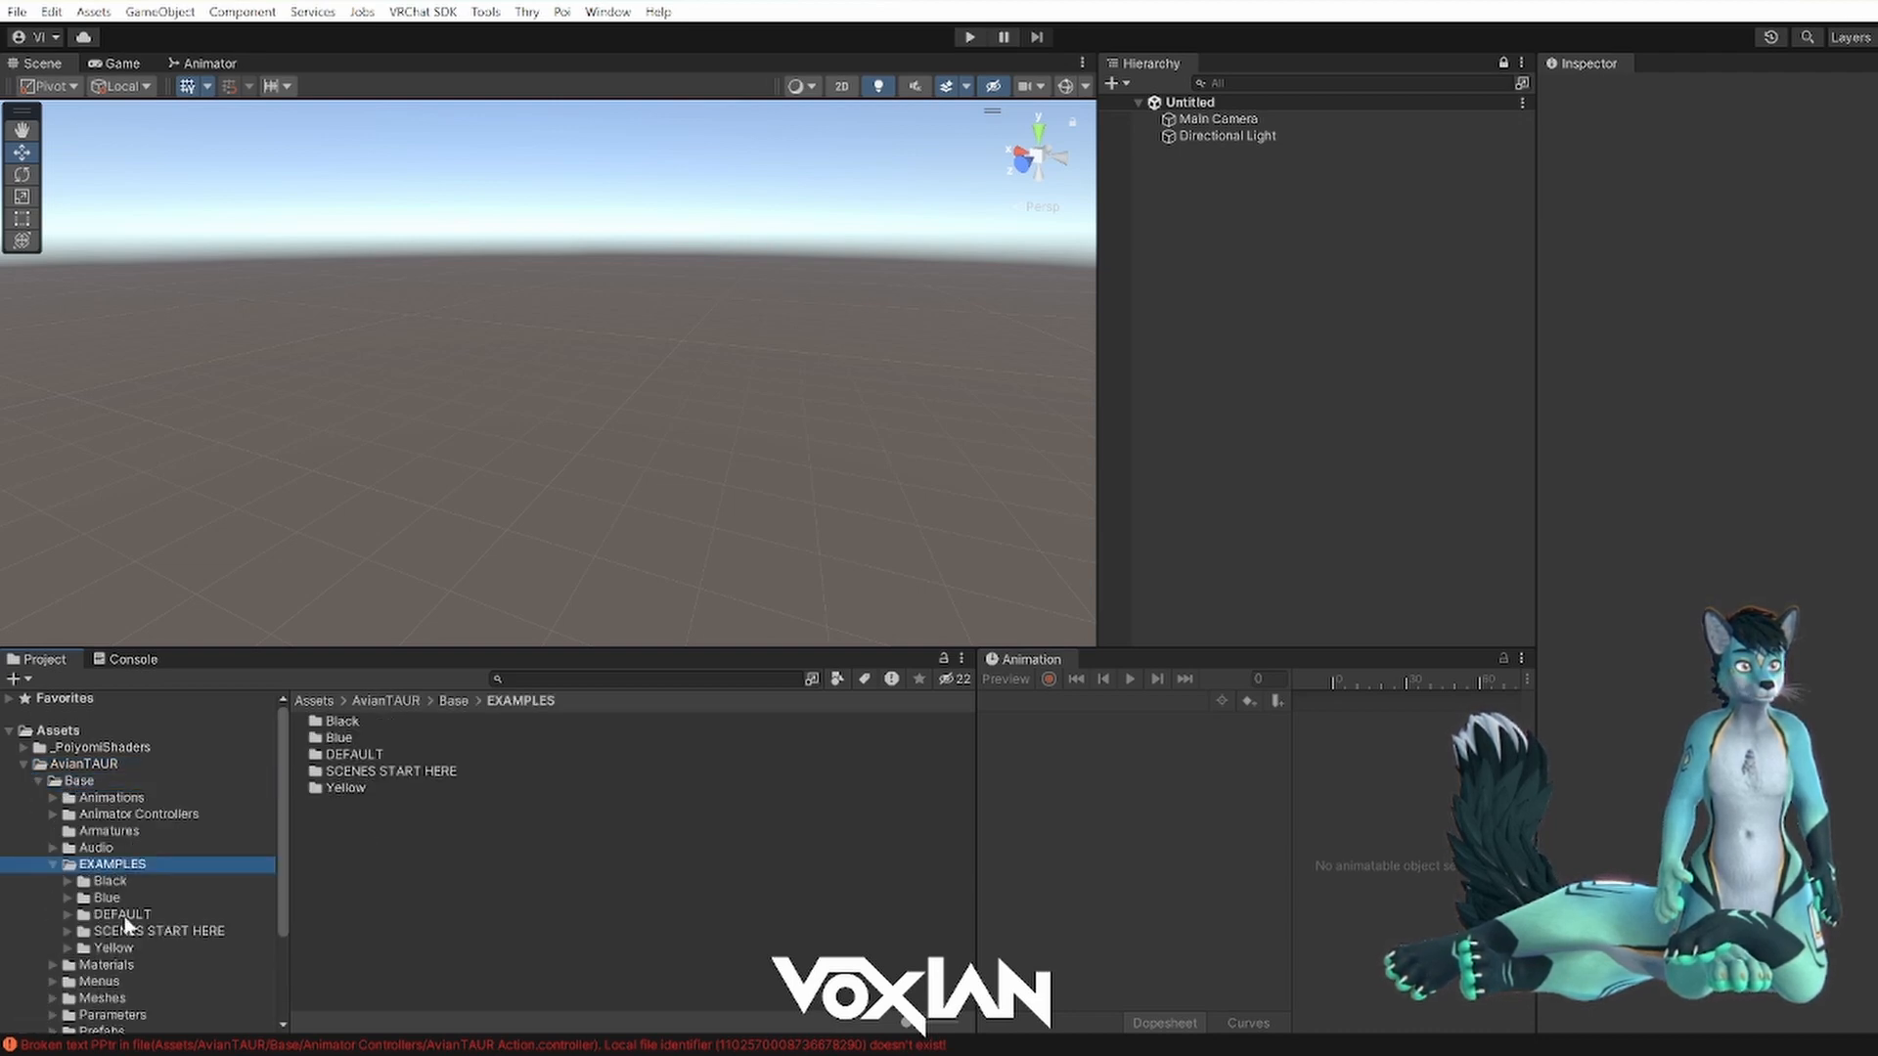
pyautogui.click(128, 932)
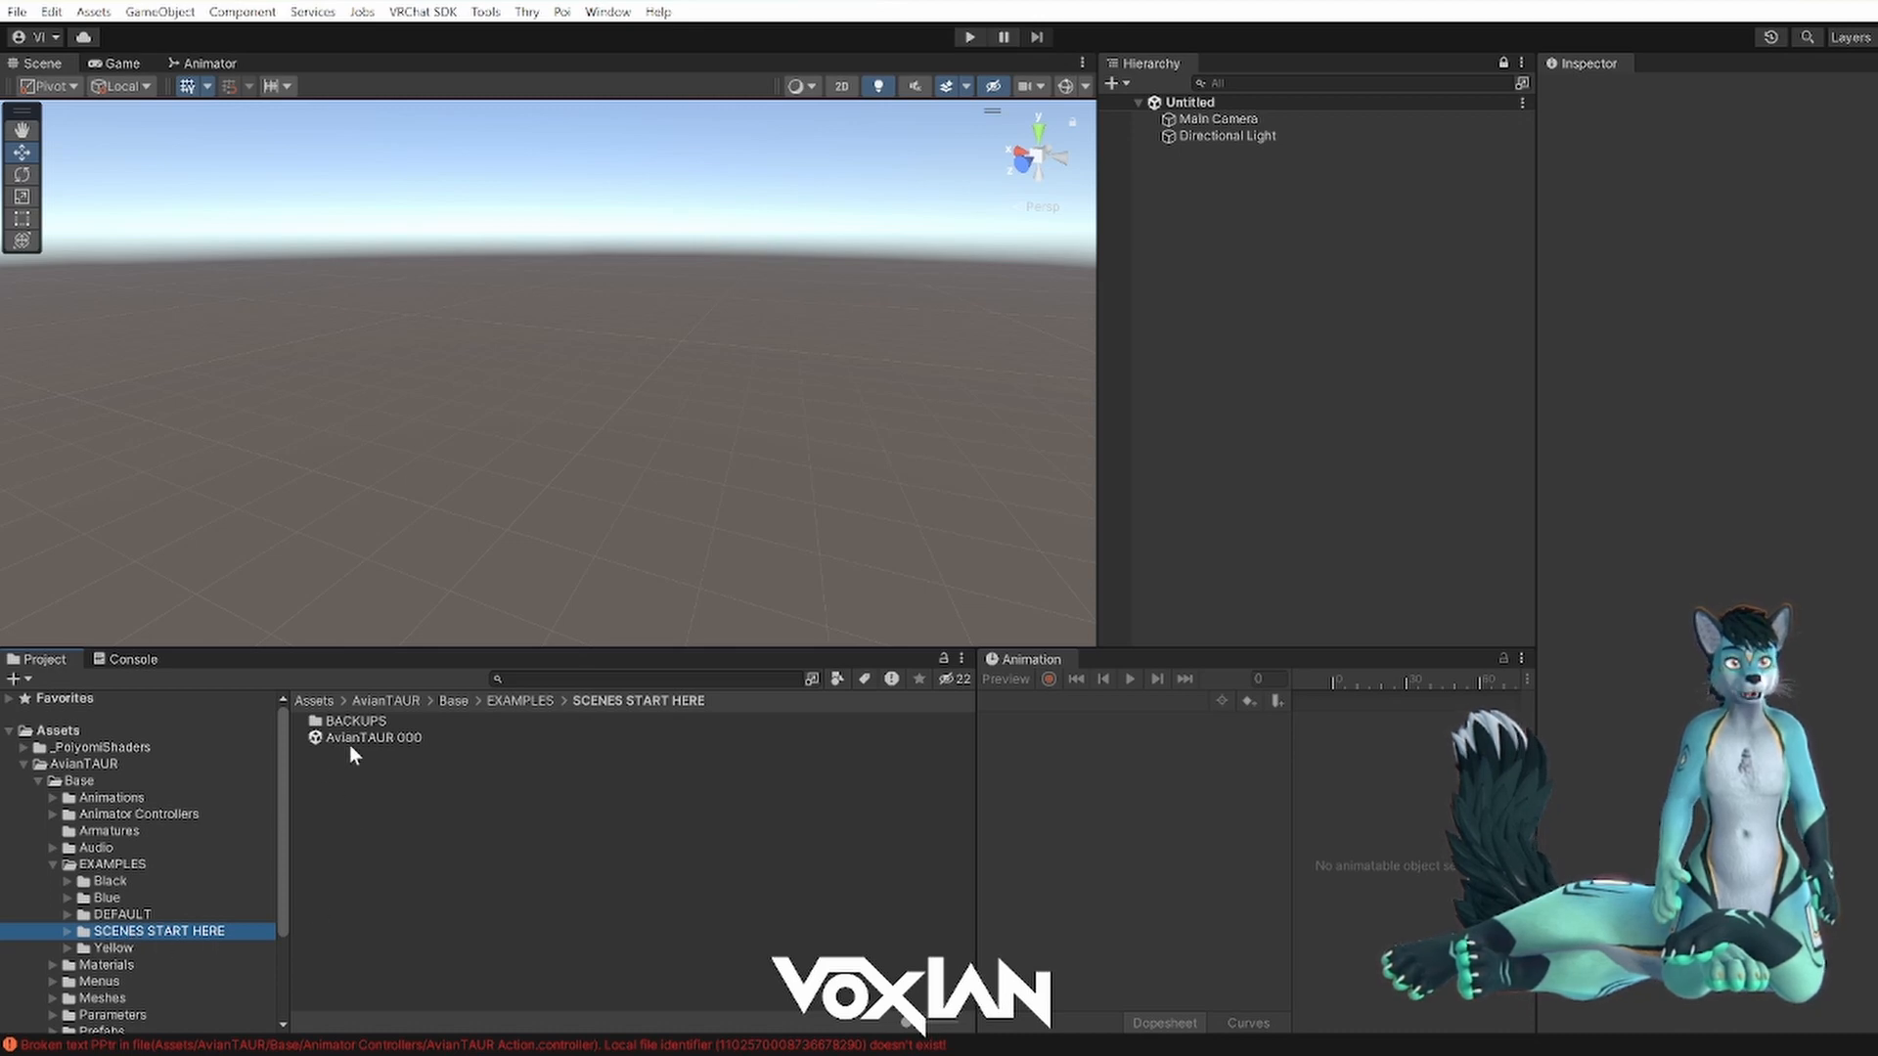
pyautogui.doubleClick(438, 736)
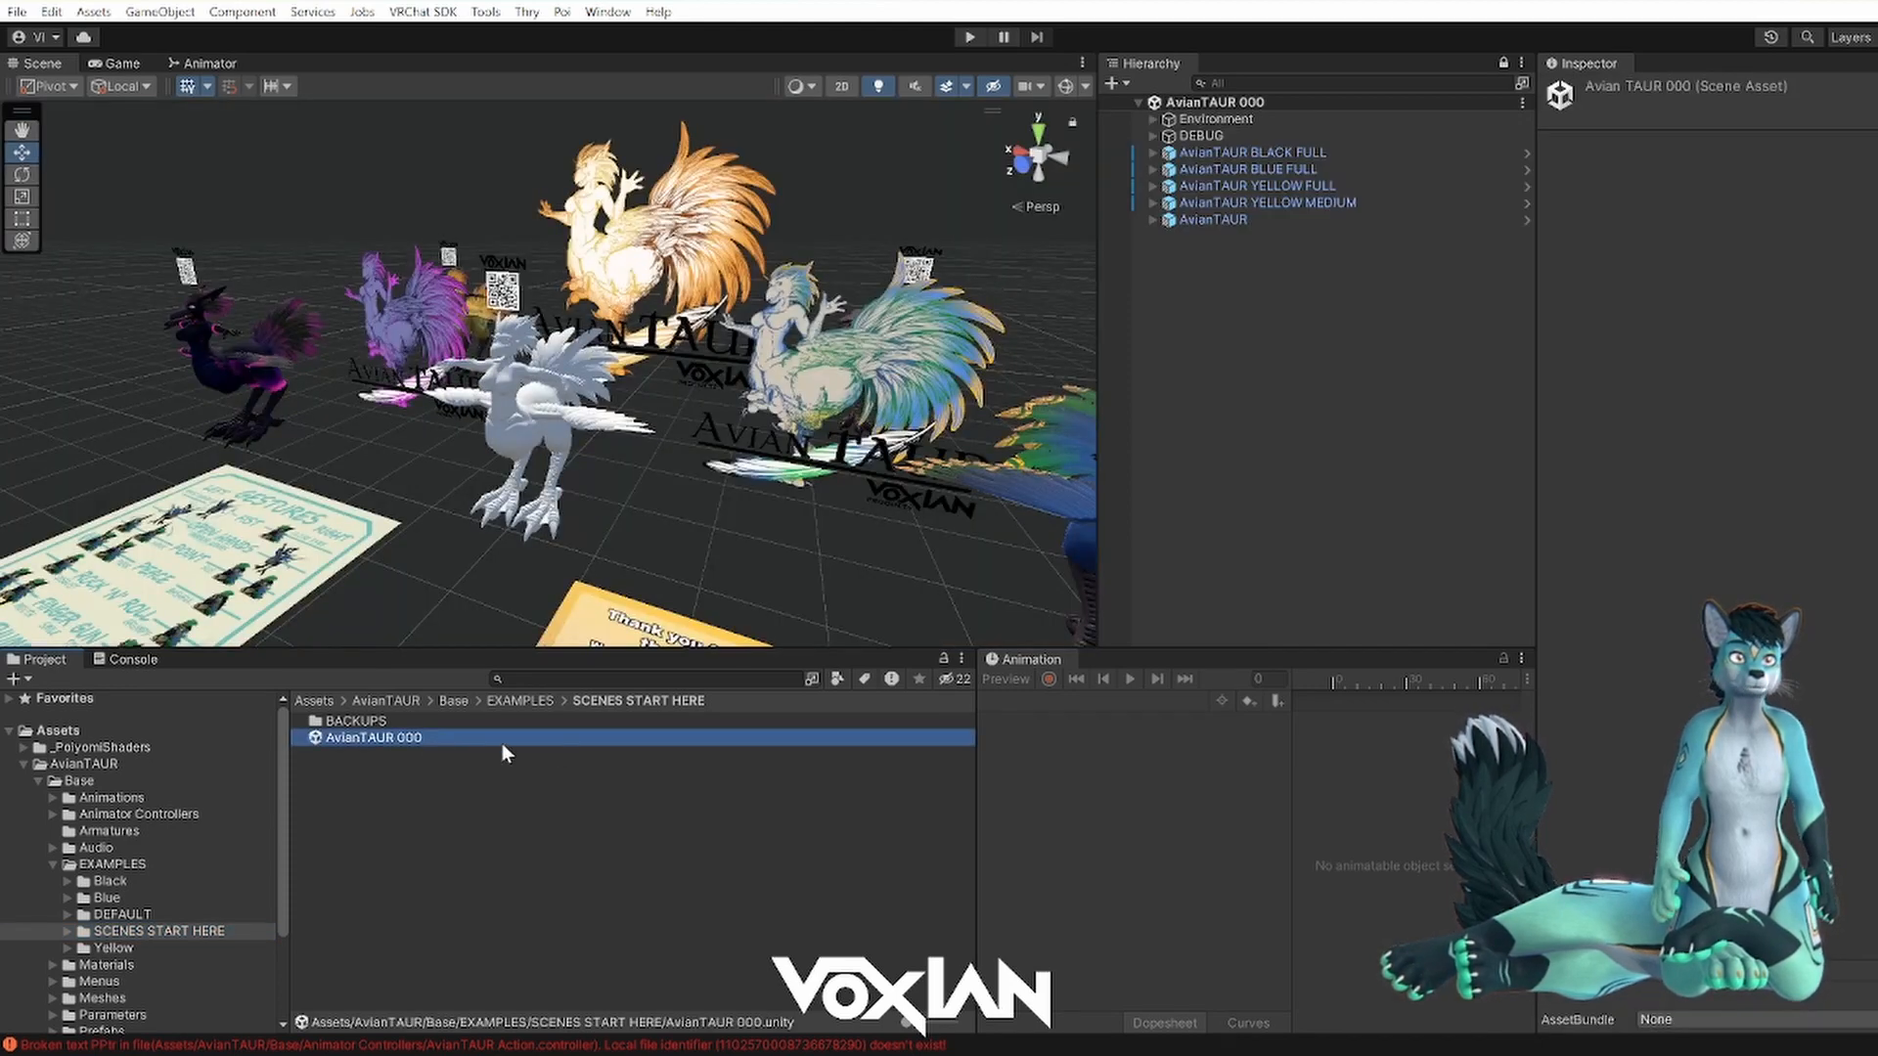
# - Look over the example avatars in the scene and check which one is AvianTAUR YELLOW MEDIUM
pyautogui.scroll(-8, 692, 333)
pyautogui.moveTo(767, 356); pyautogui.dragTo(729, 388, button='right')
pyautogui.moveTo(706, 360)
pyautogui.keyDown('alt'); pyautogui.mouseDown()
pyautogui.moveTo(729, 407)
pyautogui.moveTo(709, 374)
pyautogui.mouseUp(); pyautogui.keyUp('alt')
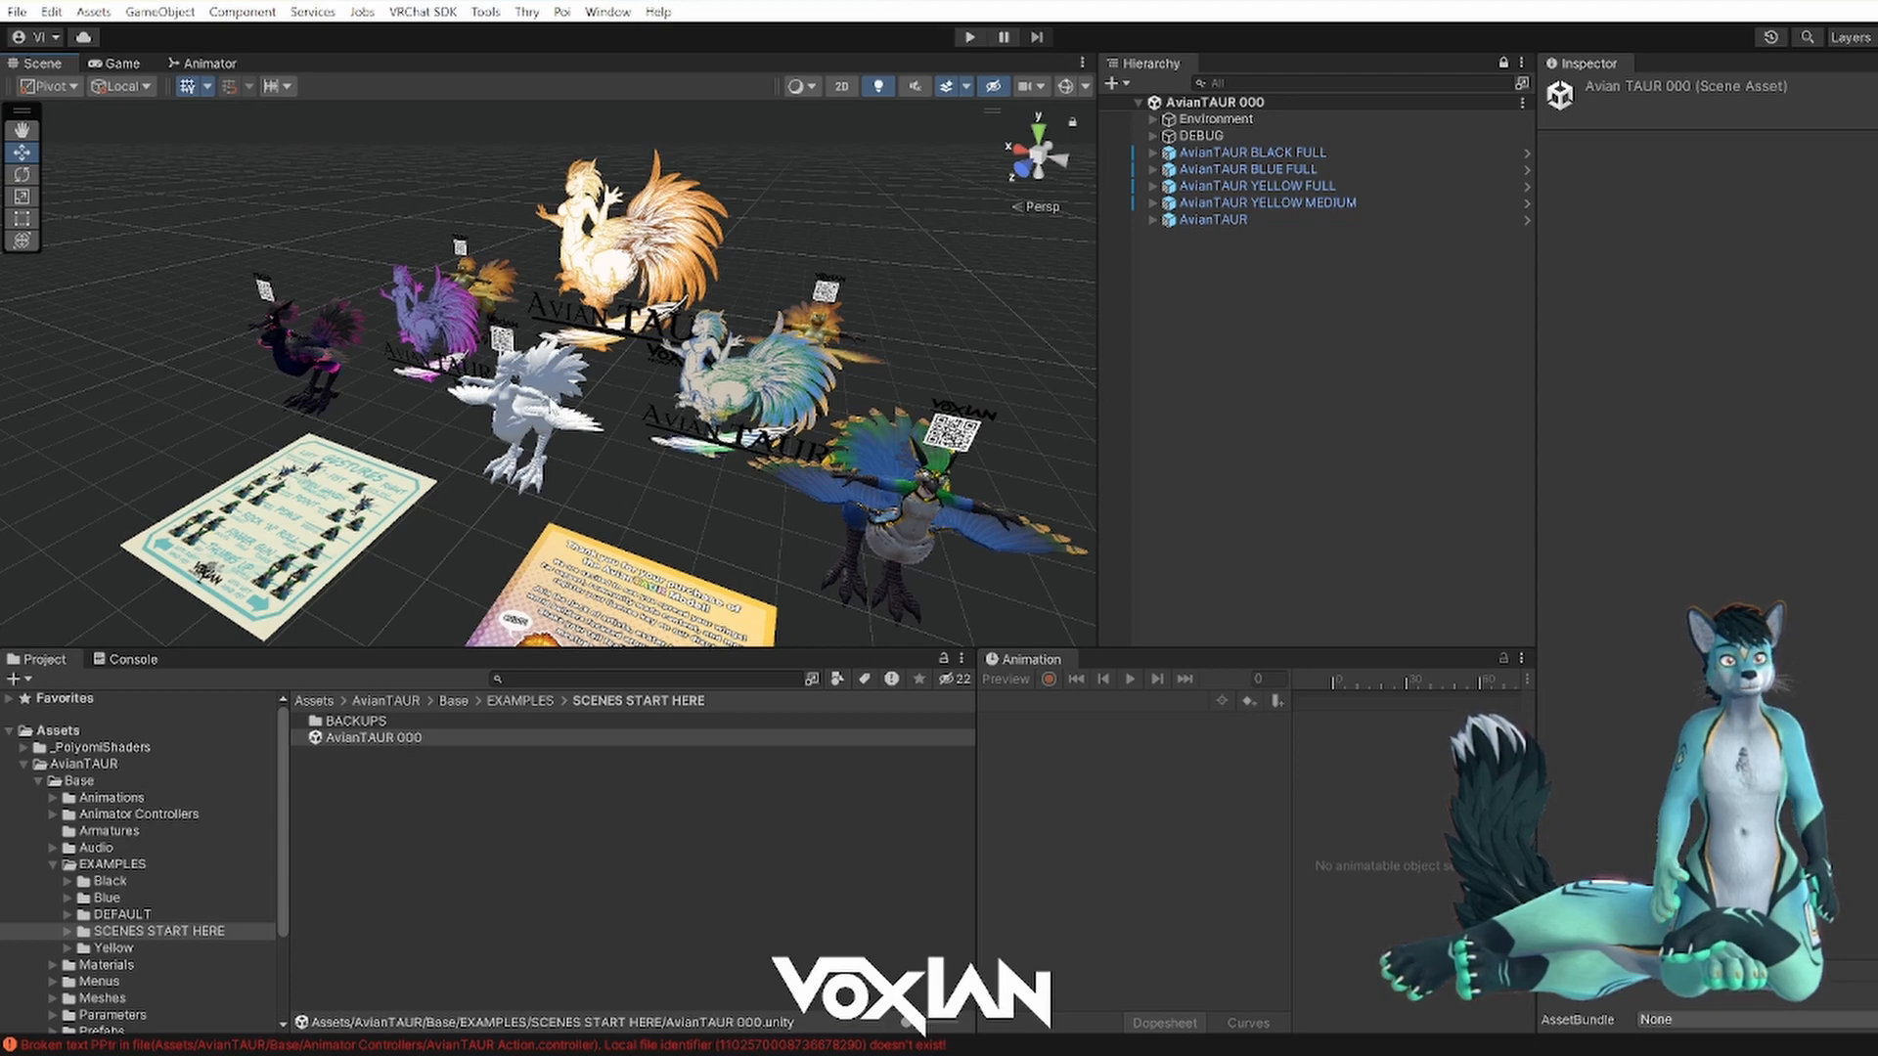
pyautogui.keyDown('alt'); pyautogui.moveTo(614, 350); pyautogui.dragTo(626, 380); pyautogui.keyUp('alt')
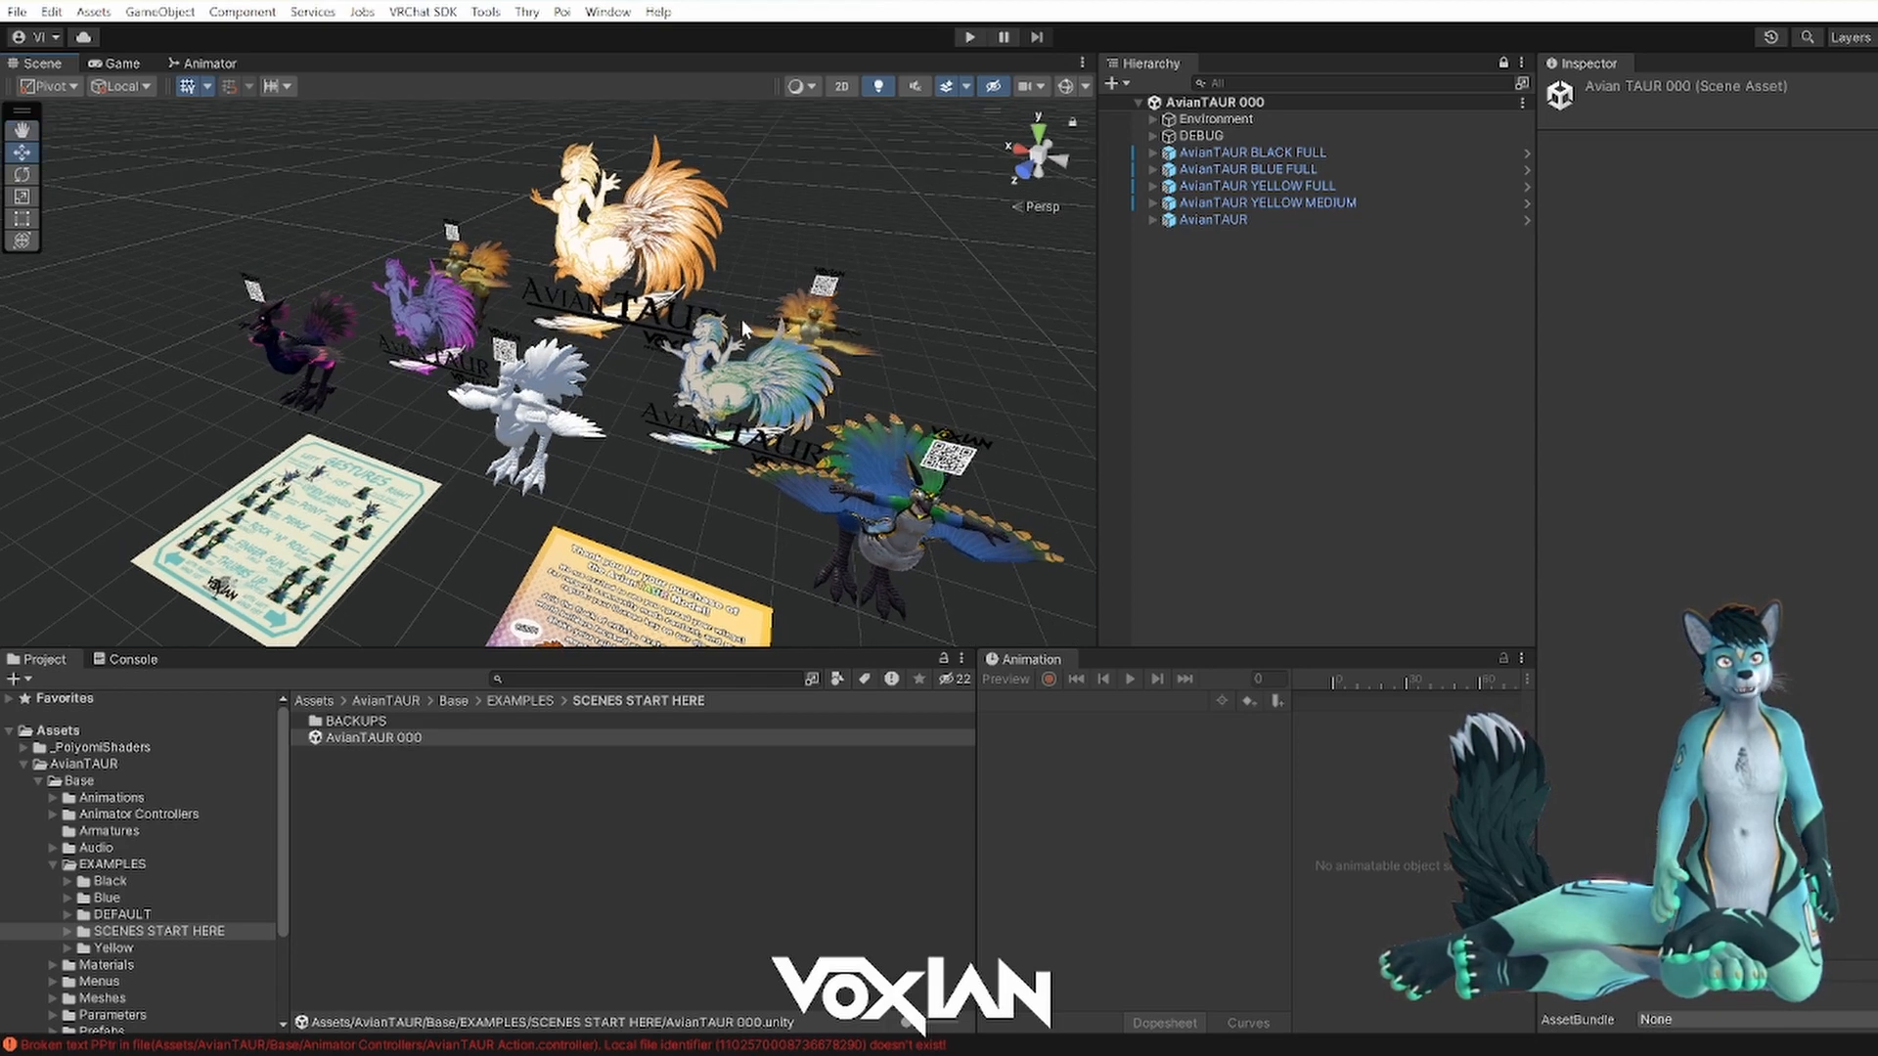
pyautogui.click(1238, 203)
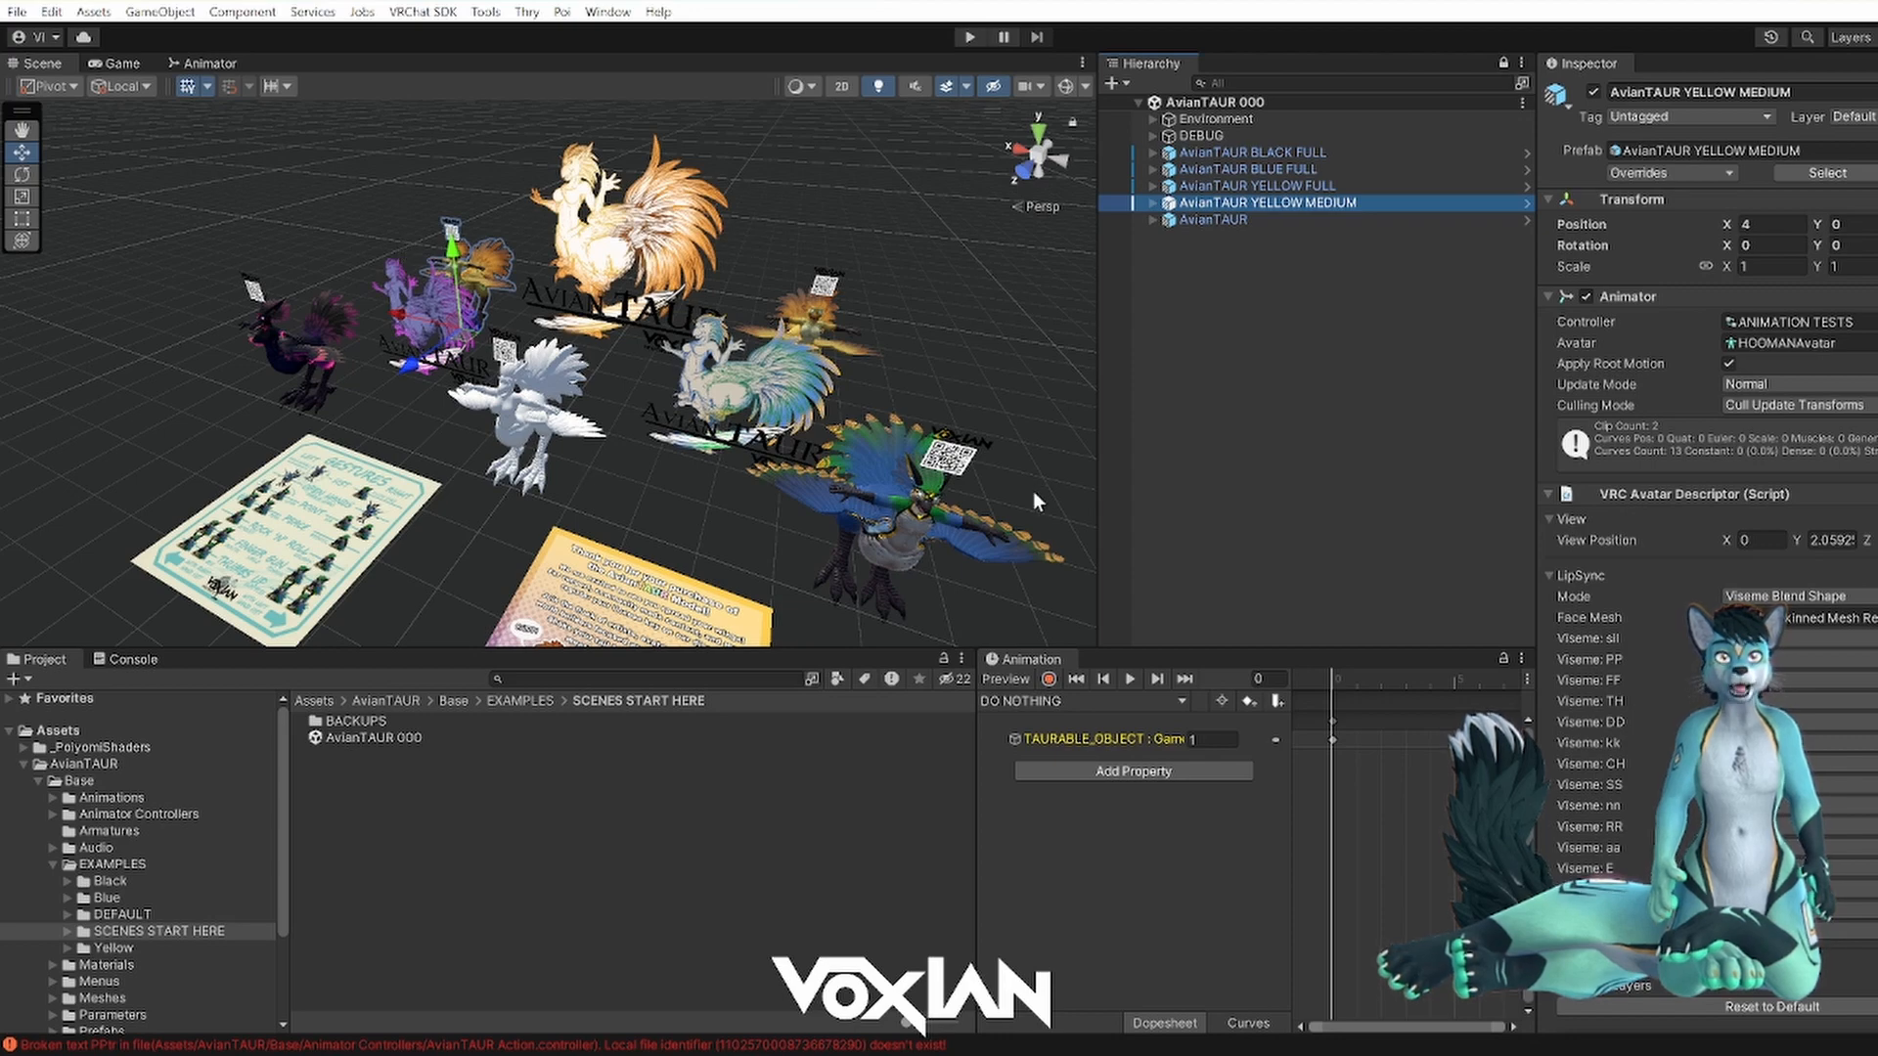
pyautogui.click(1247, 336)
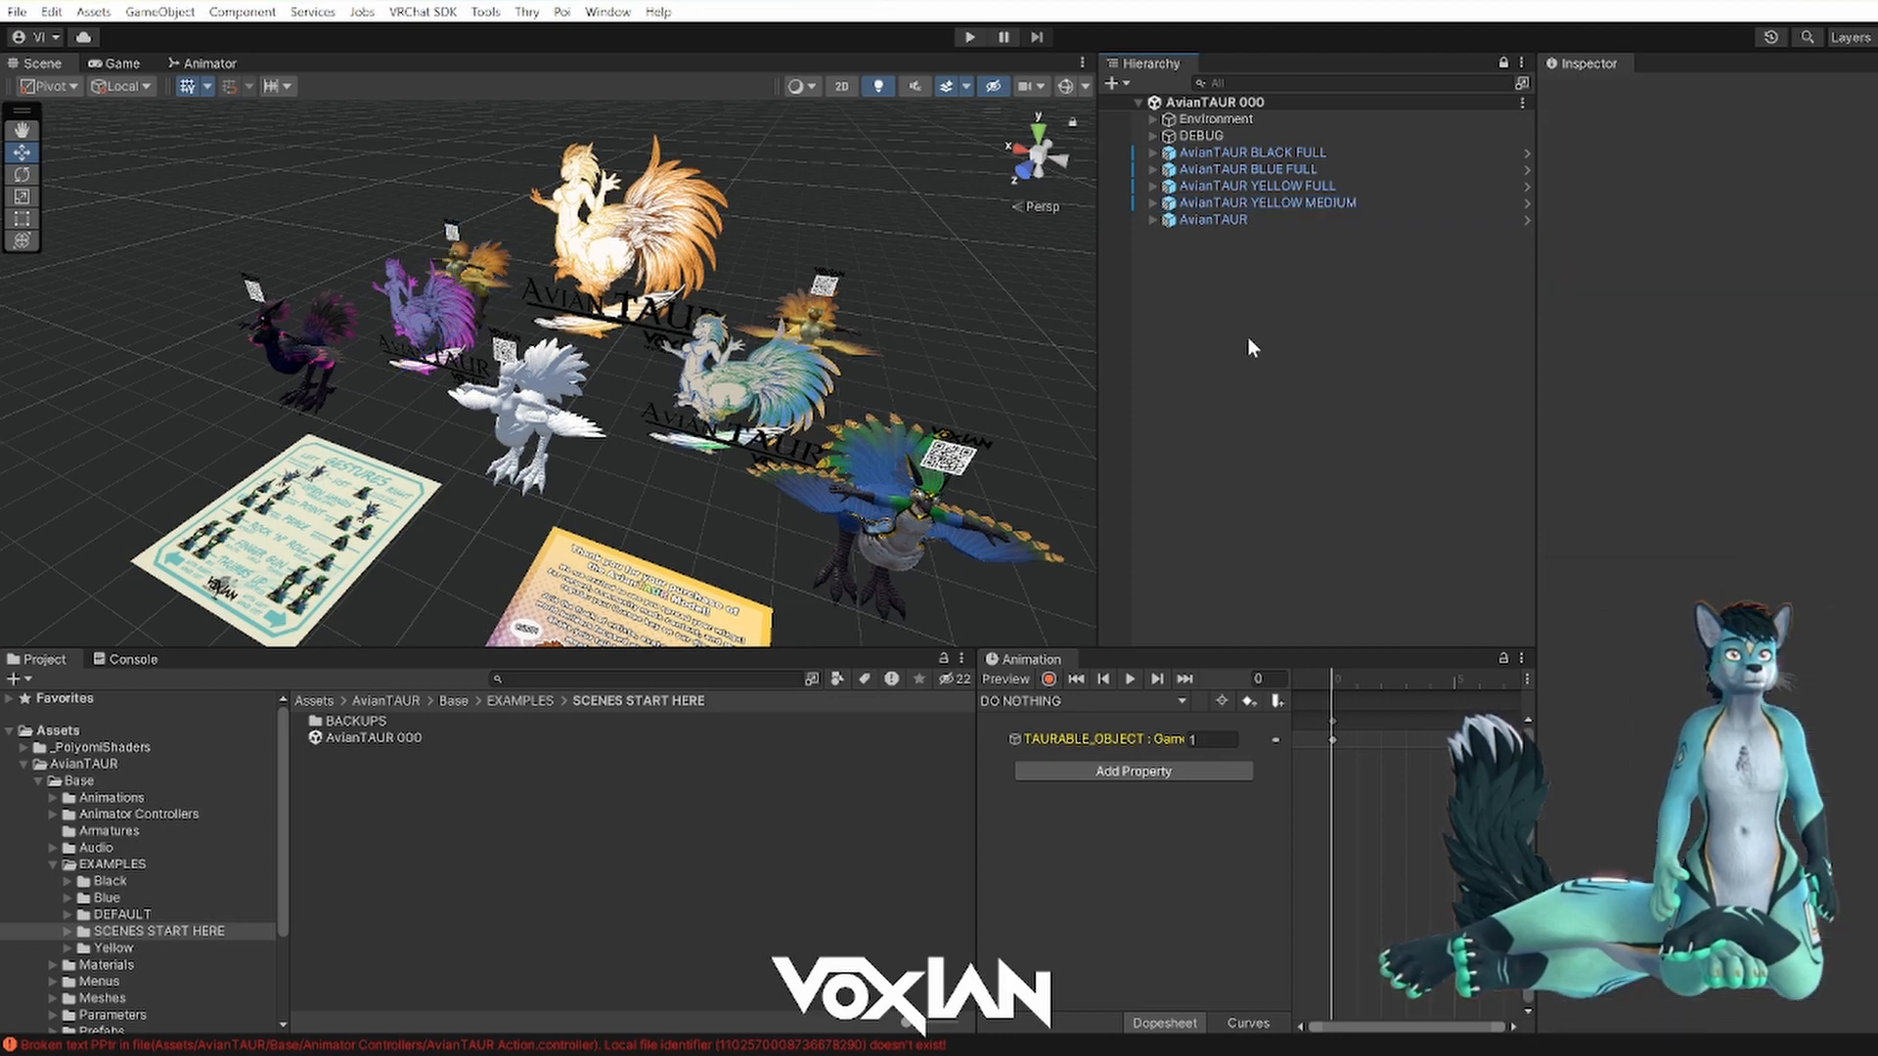
pyautogui.keyDown('alt'); pyautogui.moveTo(786, 388); pyautogui.dragTo(736, 368); pyautogui.keyUp('alt')
pyautogui.keyDown('alt'); pyautogui.moveTo(735, 367); pyautogui.dragTo(976, 340, button='right'); pyautogui.keyUp('alt')
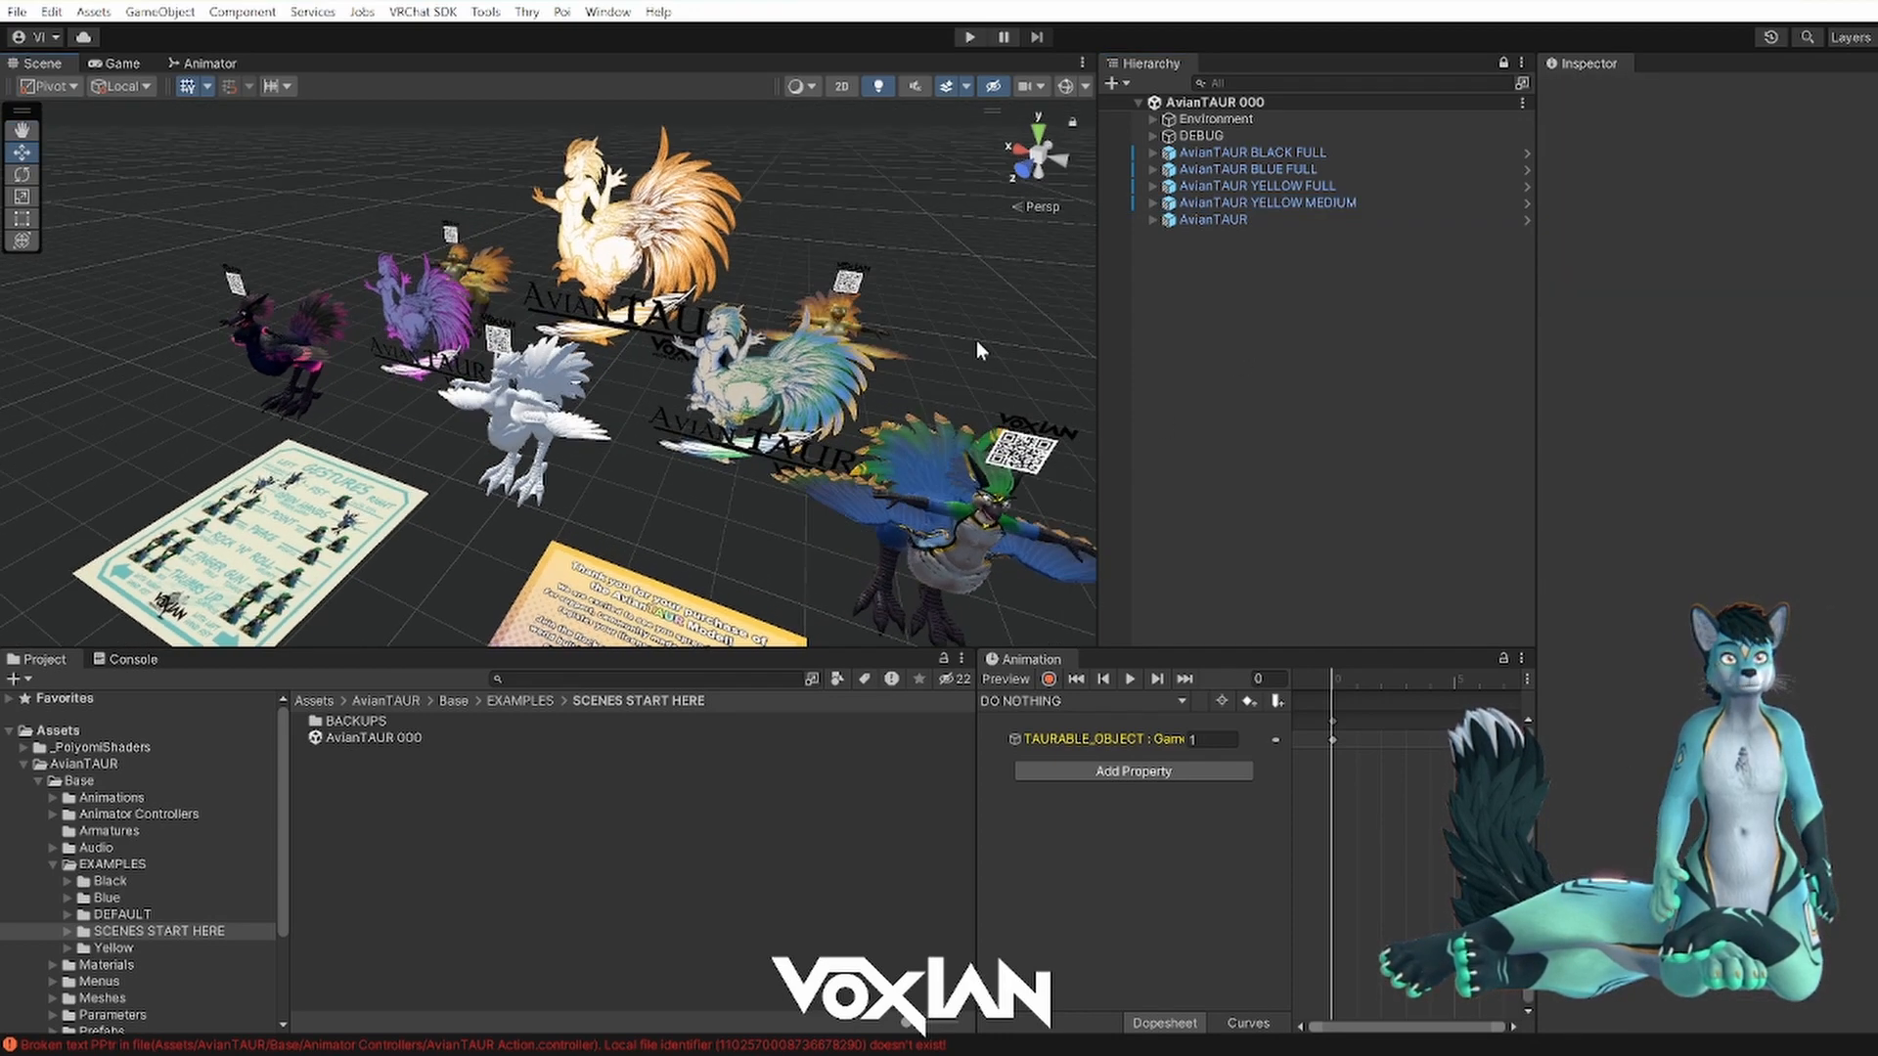
# - Move the AvianTAUR YELLOW FULL avatar to the scene origin by setting its X and Z position to 0
pyautogui.click(1262, 185)
pyautogui.moveTo(650, 272)
pyautogui.keyDown('alt'); pyautogui.mouseDown()
pyautogui.moveTo(658, 300)
pyautogui.moveTo(657, 279)
pyautogui.mouseUp(); pyautogui.keyUp('alt')
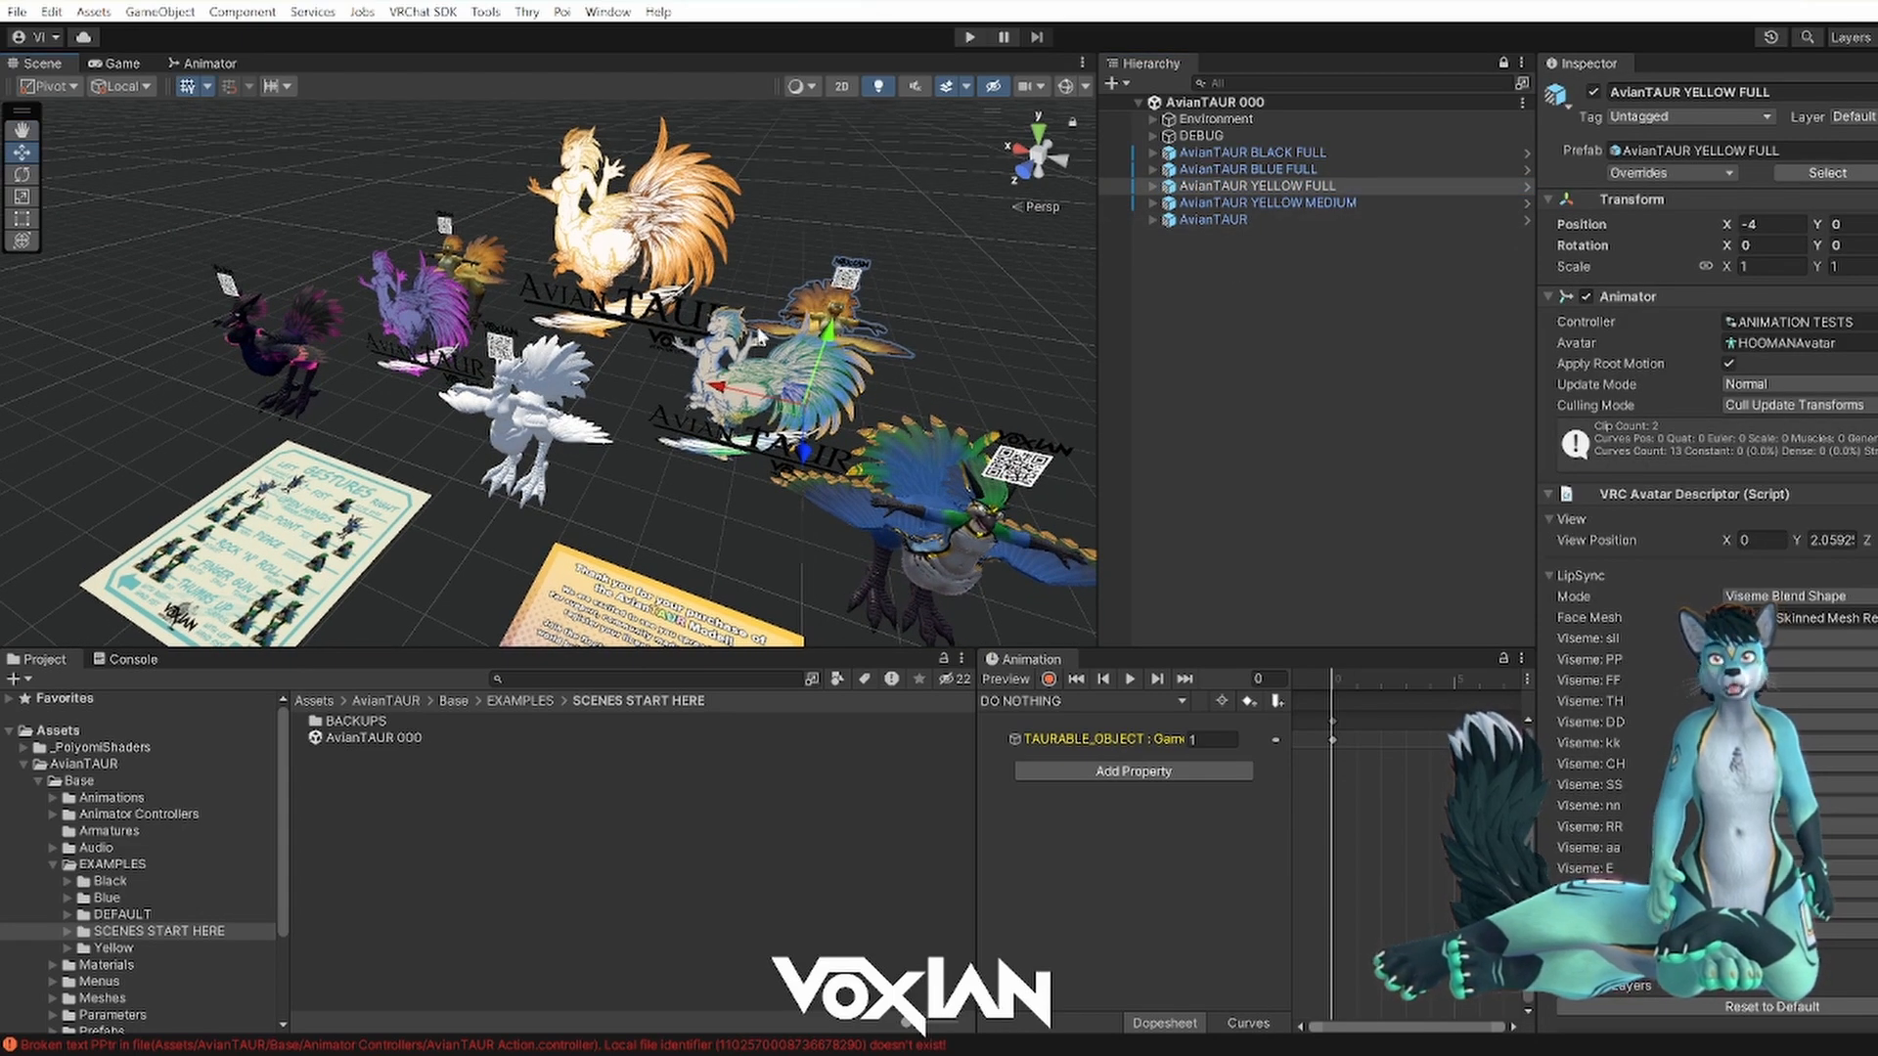
pyautogui.click(1772, 225)
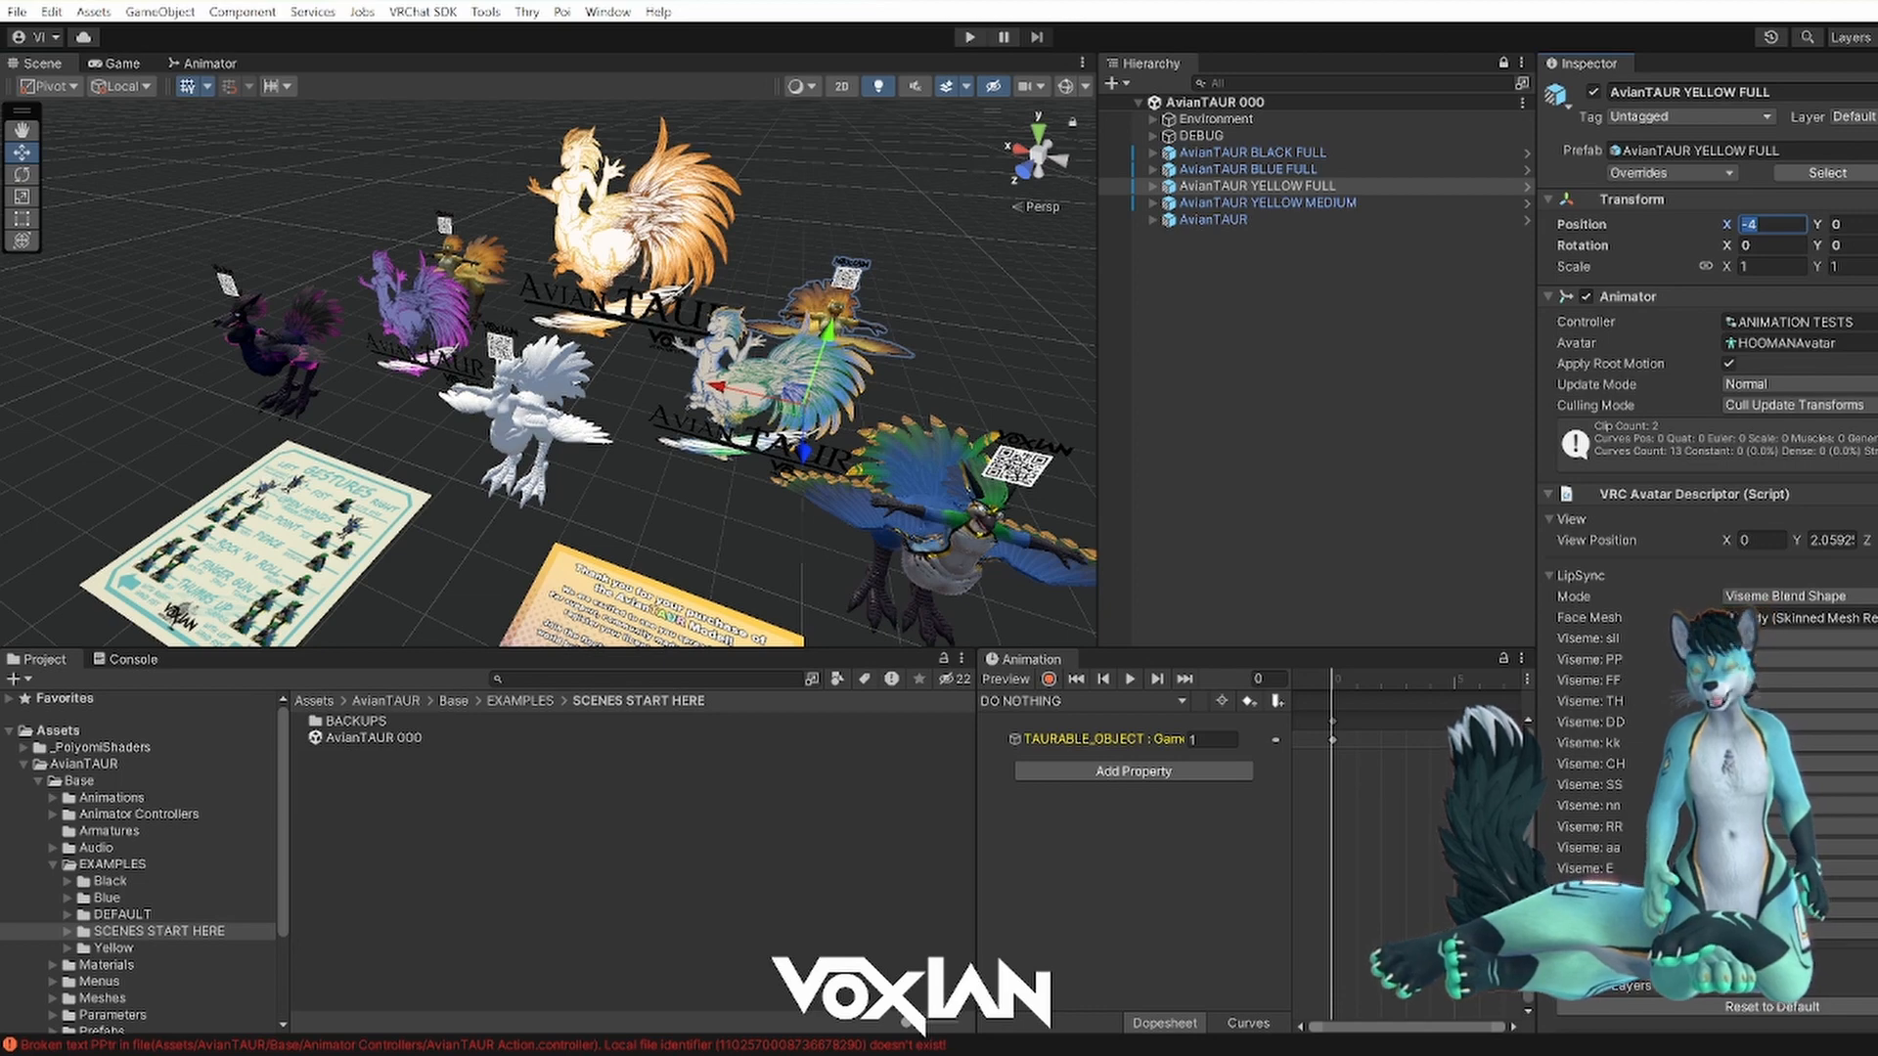
pyautogui.write('0')
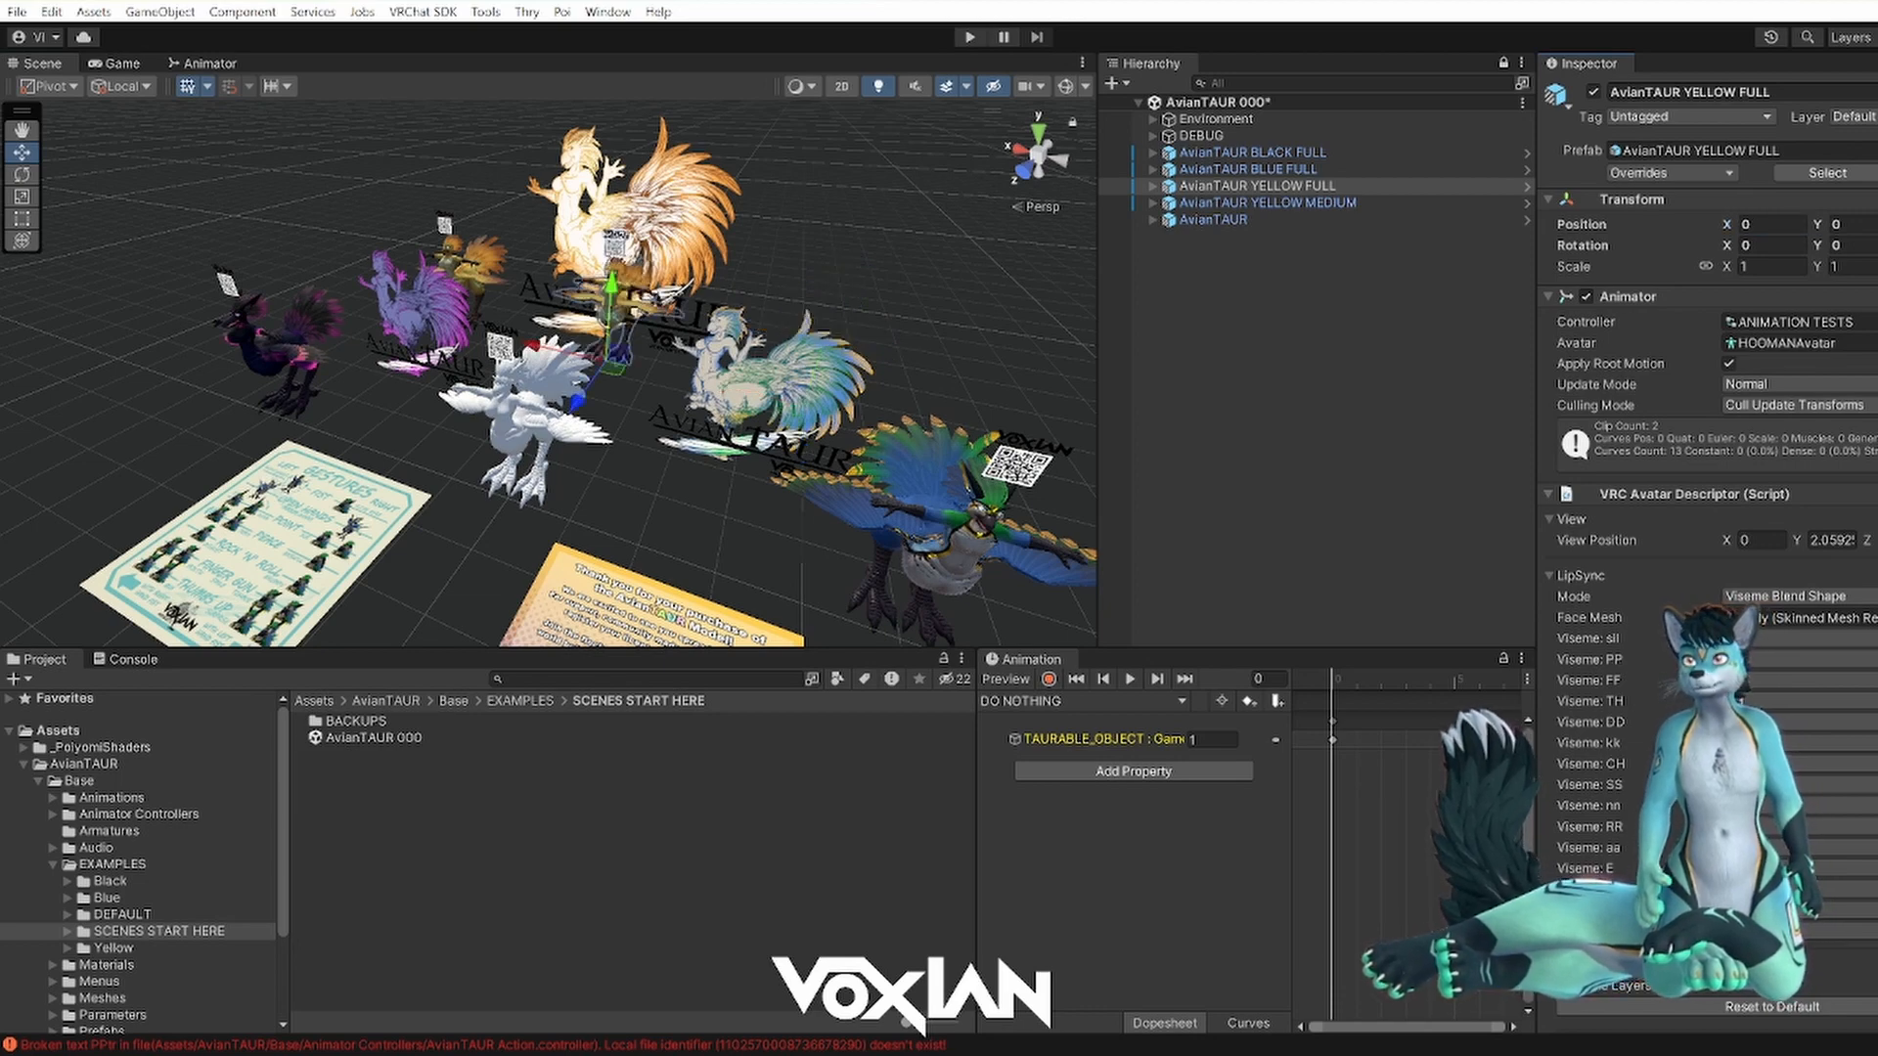
pyautogui.write('0')
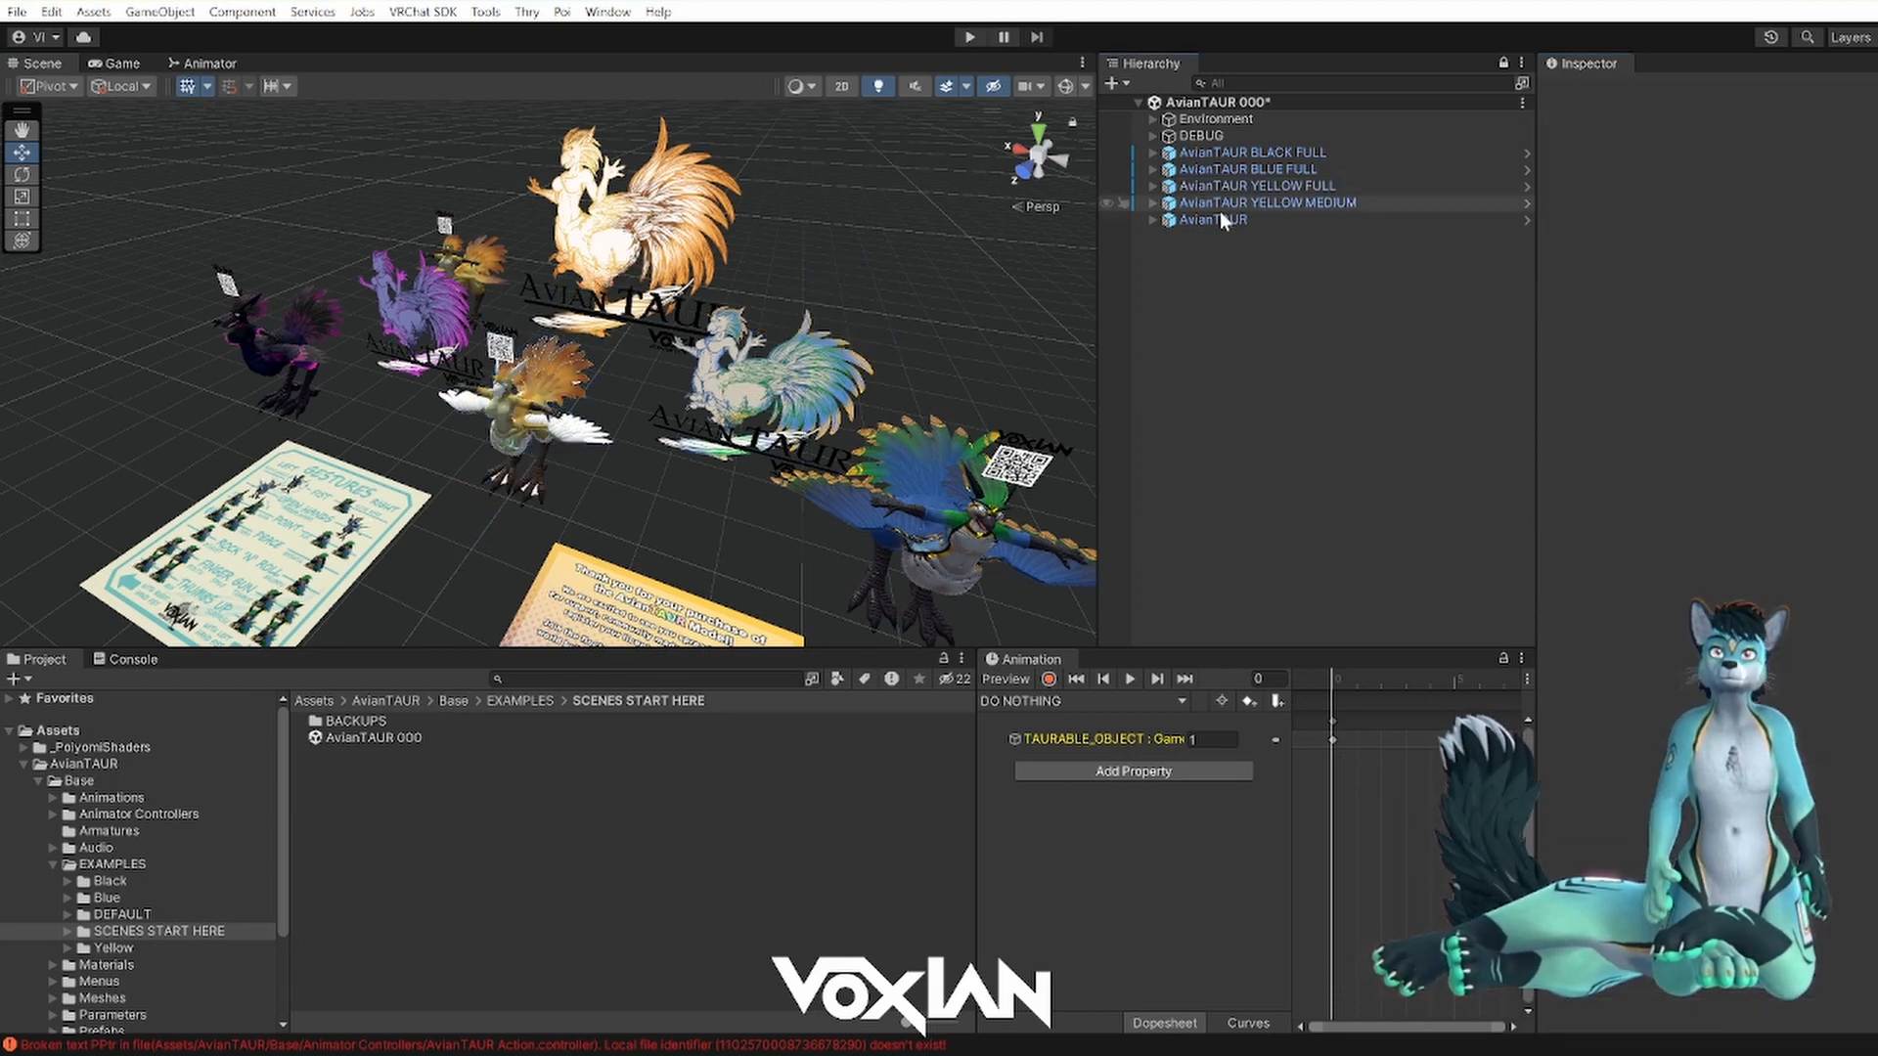
# - Deactivate the plain white AvianTAUR avatar object that overlaps the yellow one
pyautogui.click(1218, 219)
pyautogui.click(1593, 92)
pyautogui.click(1293, 380)
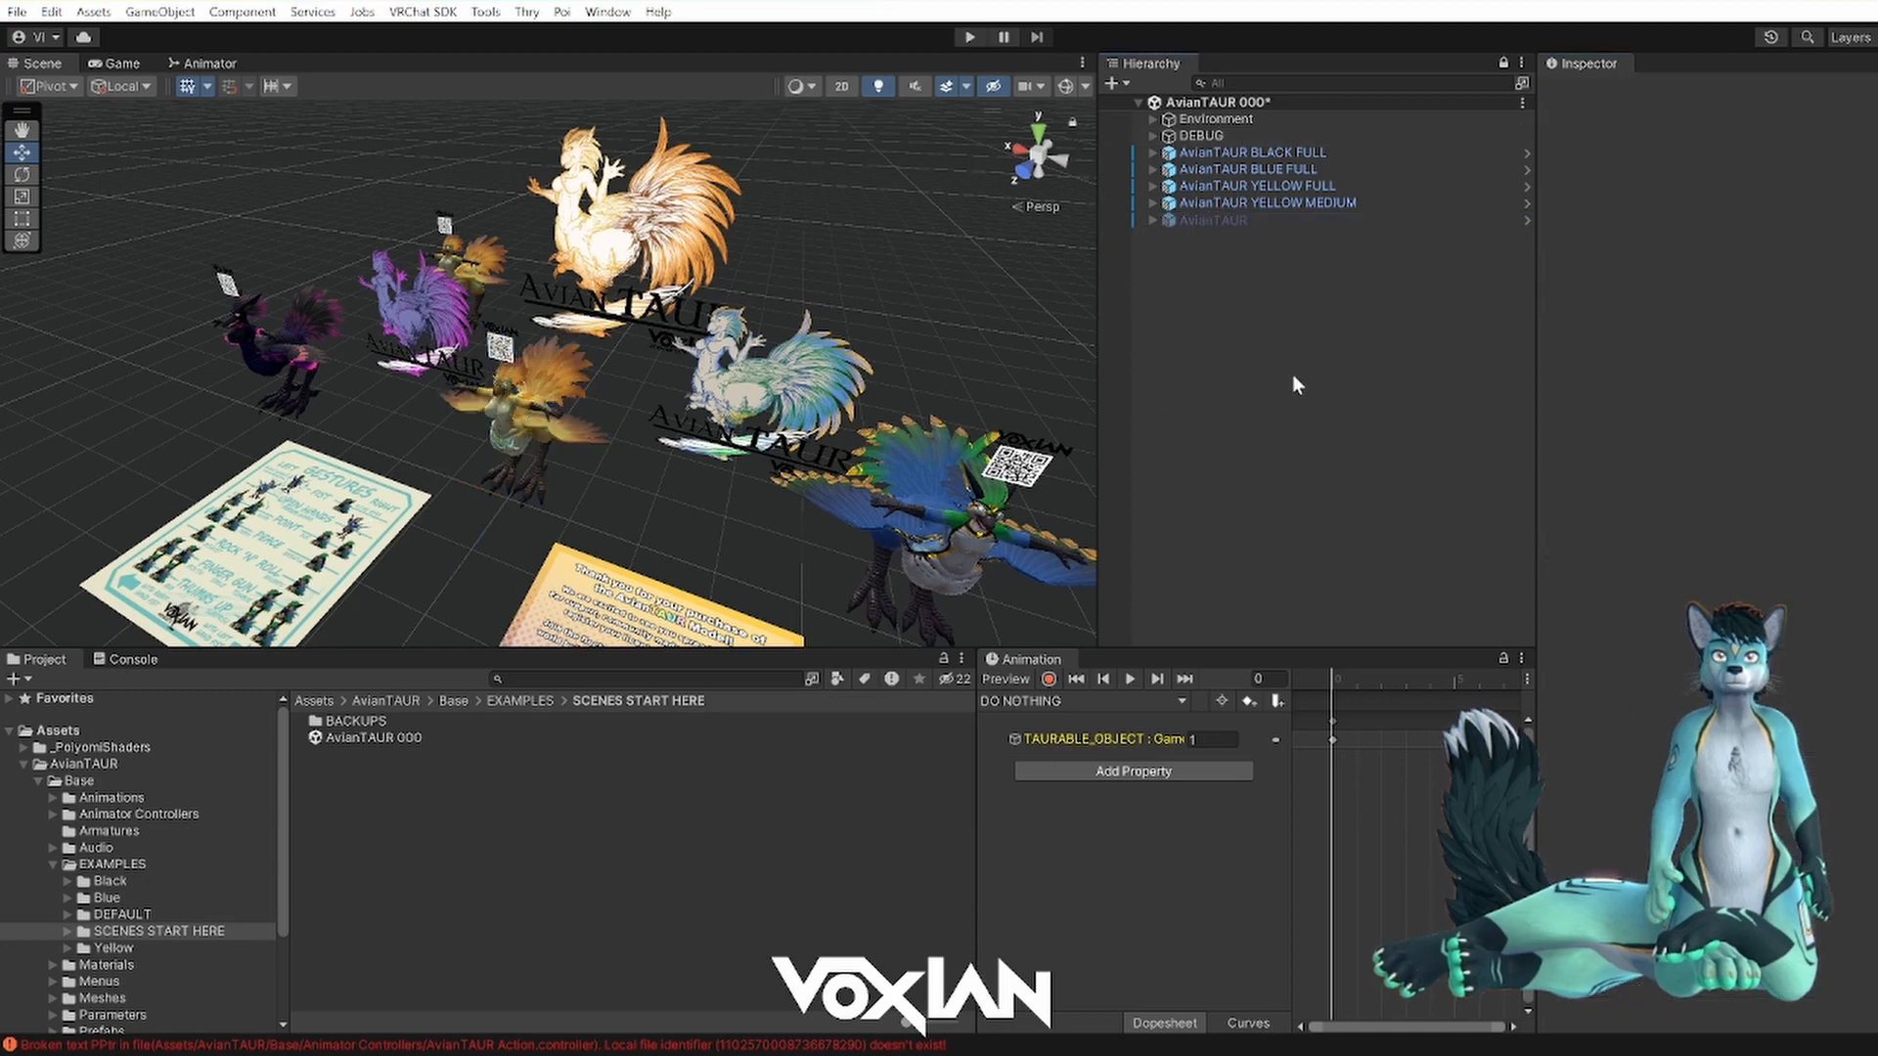
# - Open the placeholder license key object under AvianTAUR > LICENSE_KEY_ENTRY in the AvianTAUR YELLOW FULL avatar
pyautogui.keyDown('alt'); pyautogui.moveTo(885, 440); pyautogui.dragTo(892, 389); pyautogui.keyUp('alt')
pyautogui.scroll(3, 892, 389)
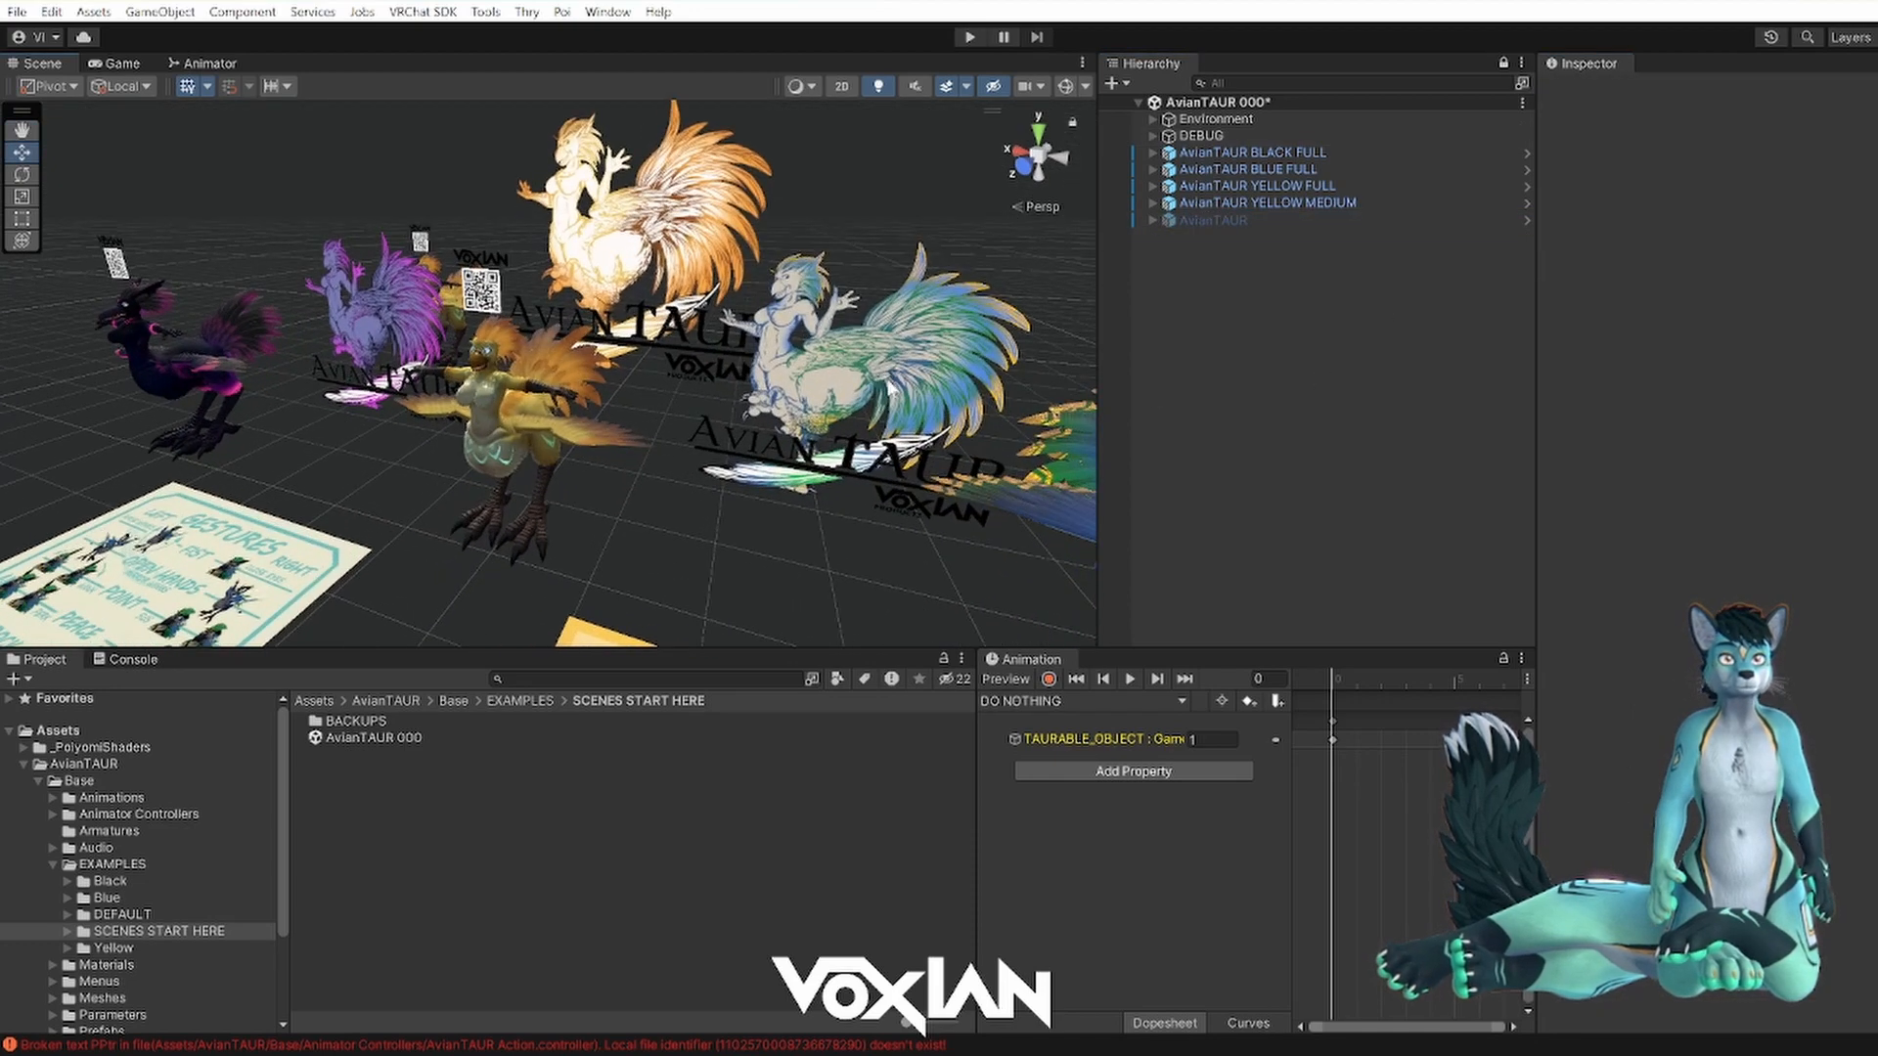
pyautogui.click(1252, 185)
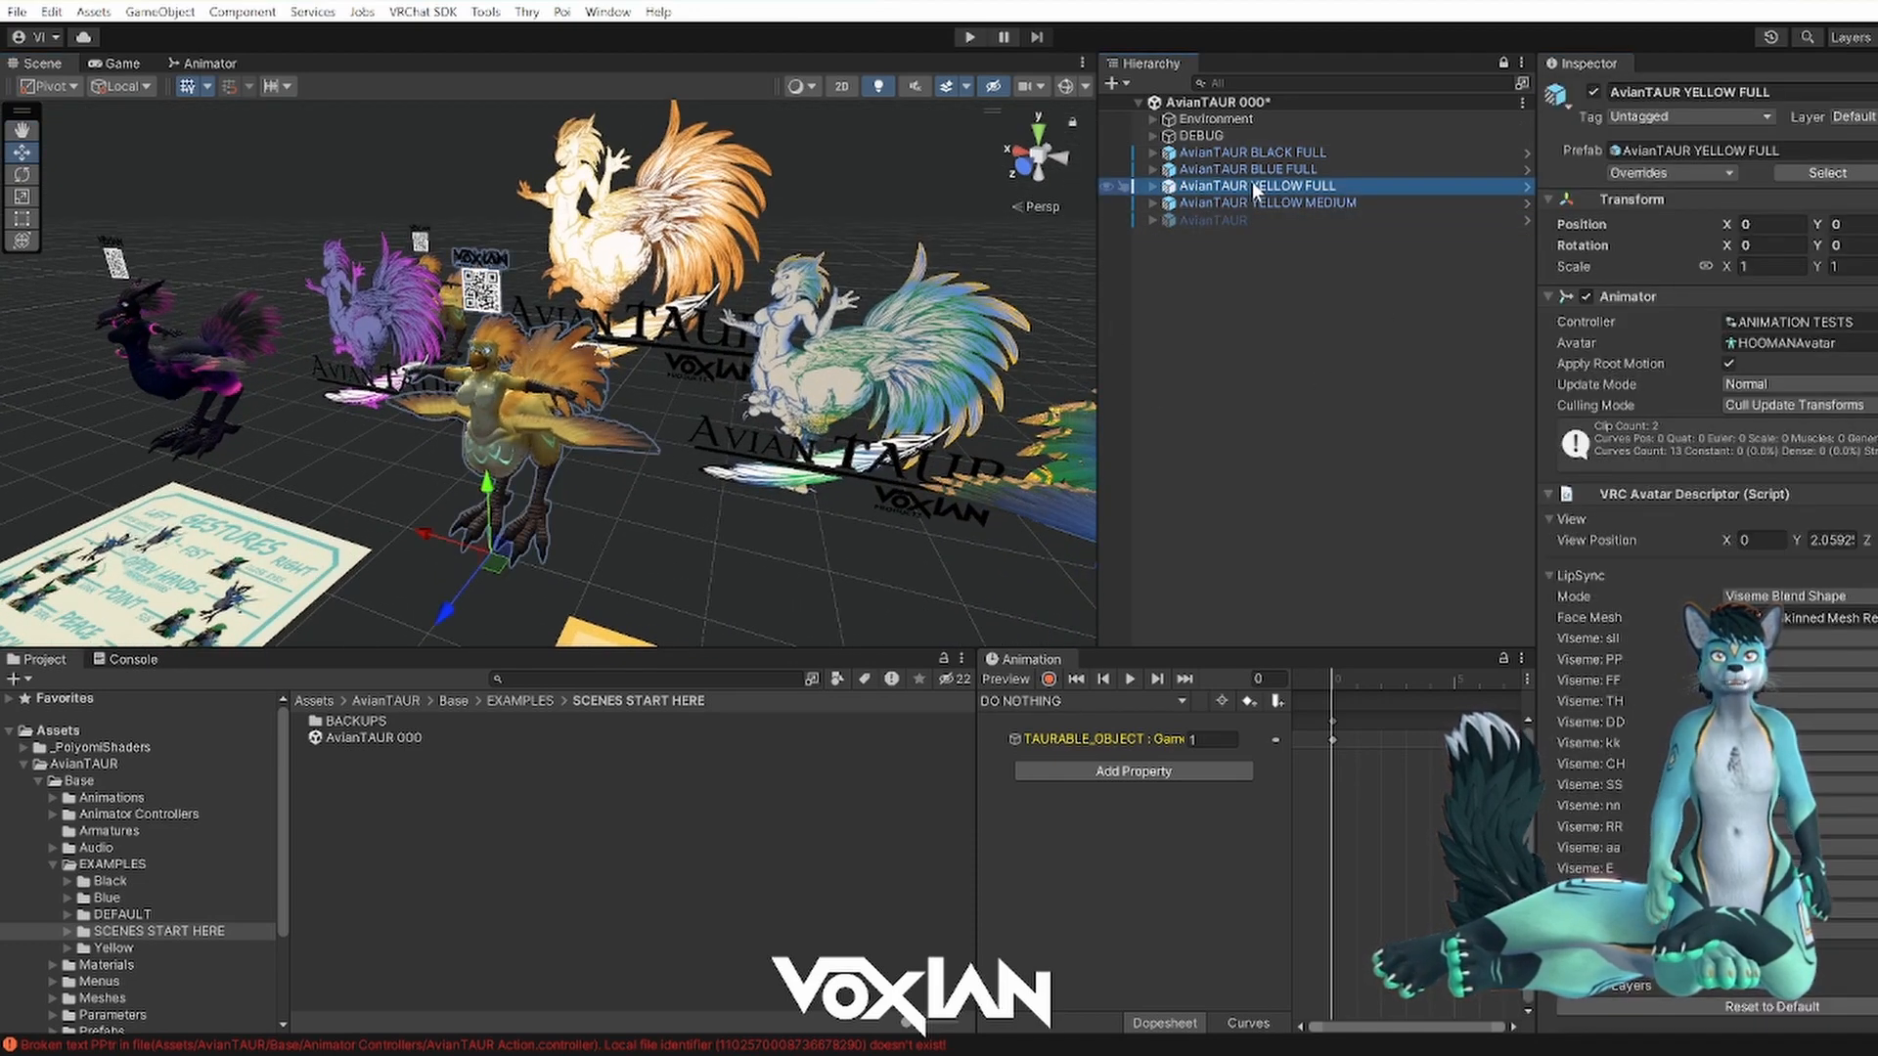
pyautogui.click(1153, 184)
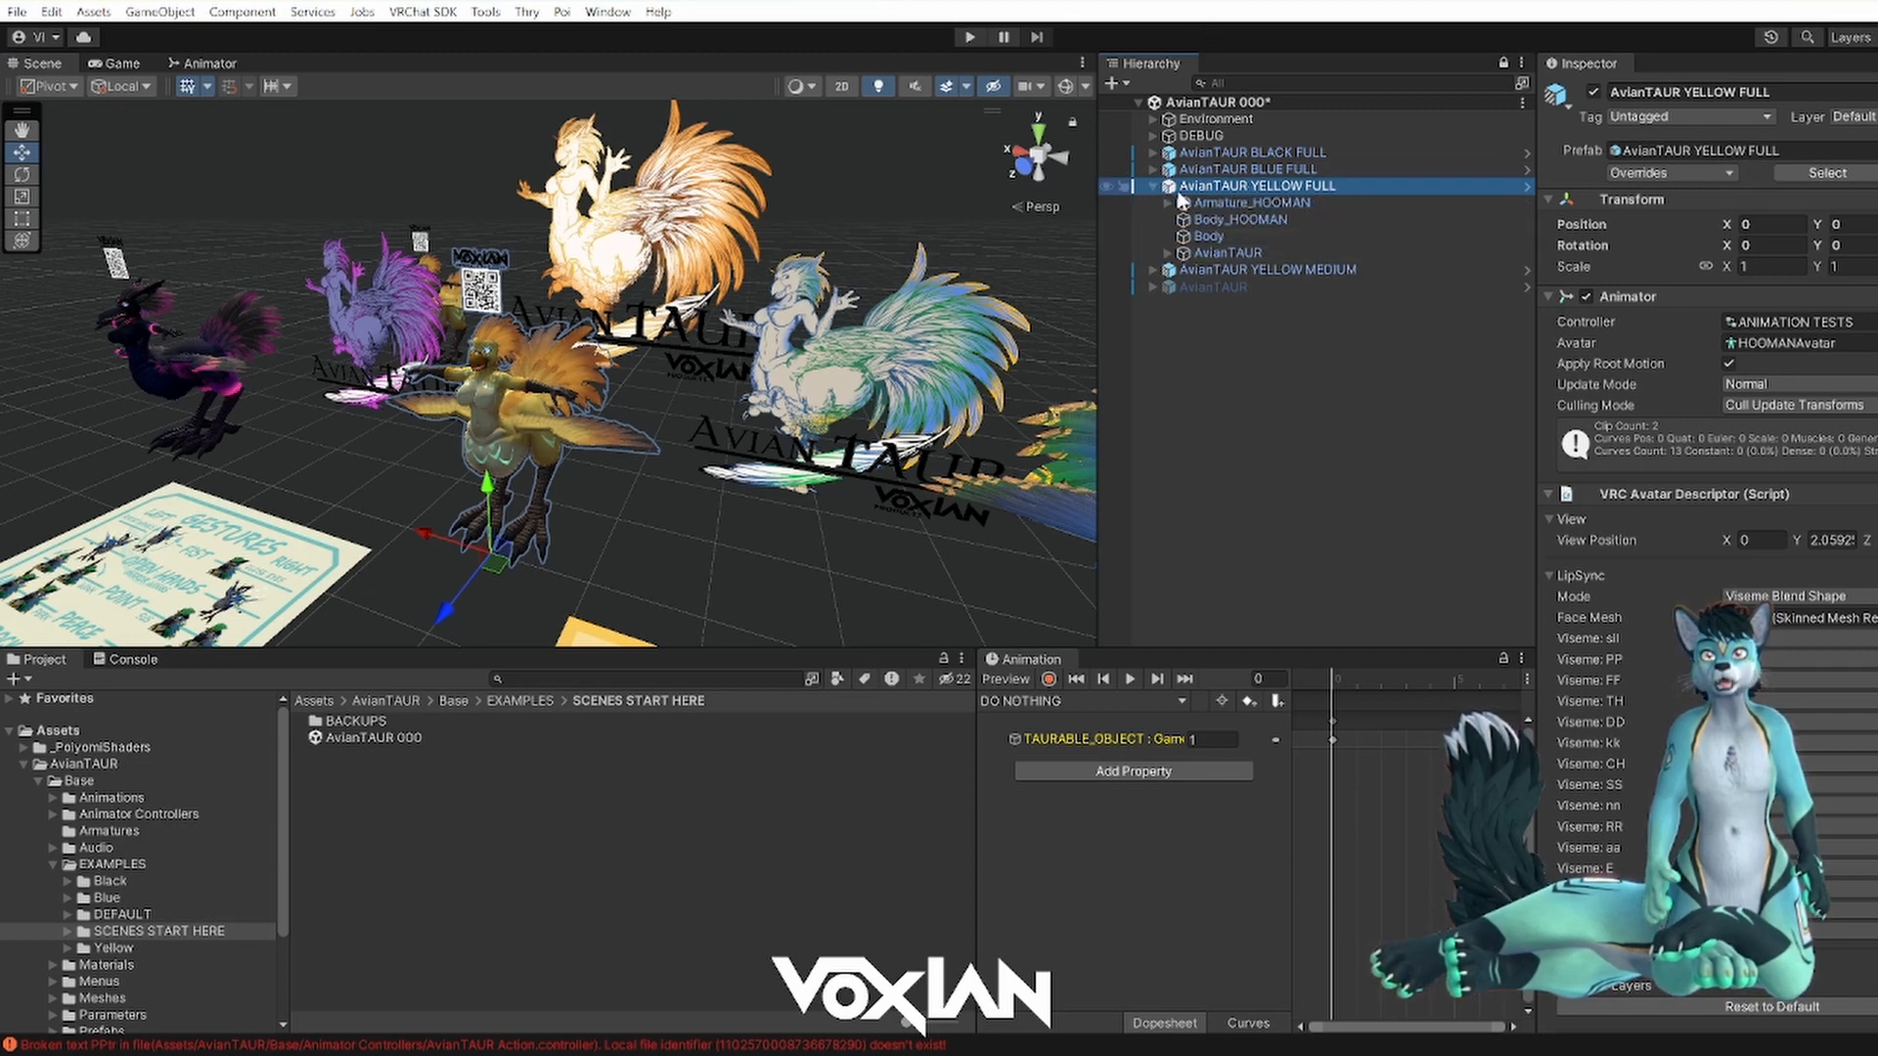
pyautogui.click(1166, 252)
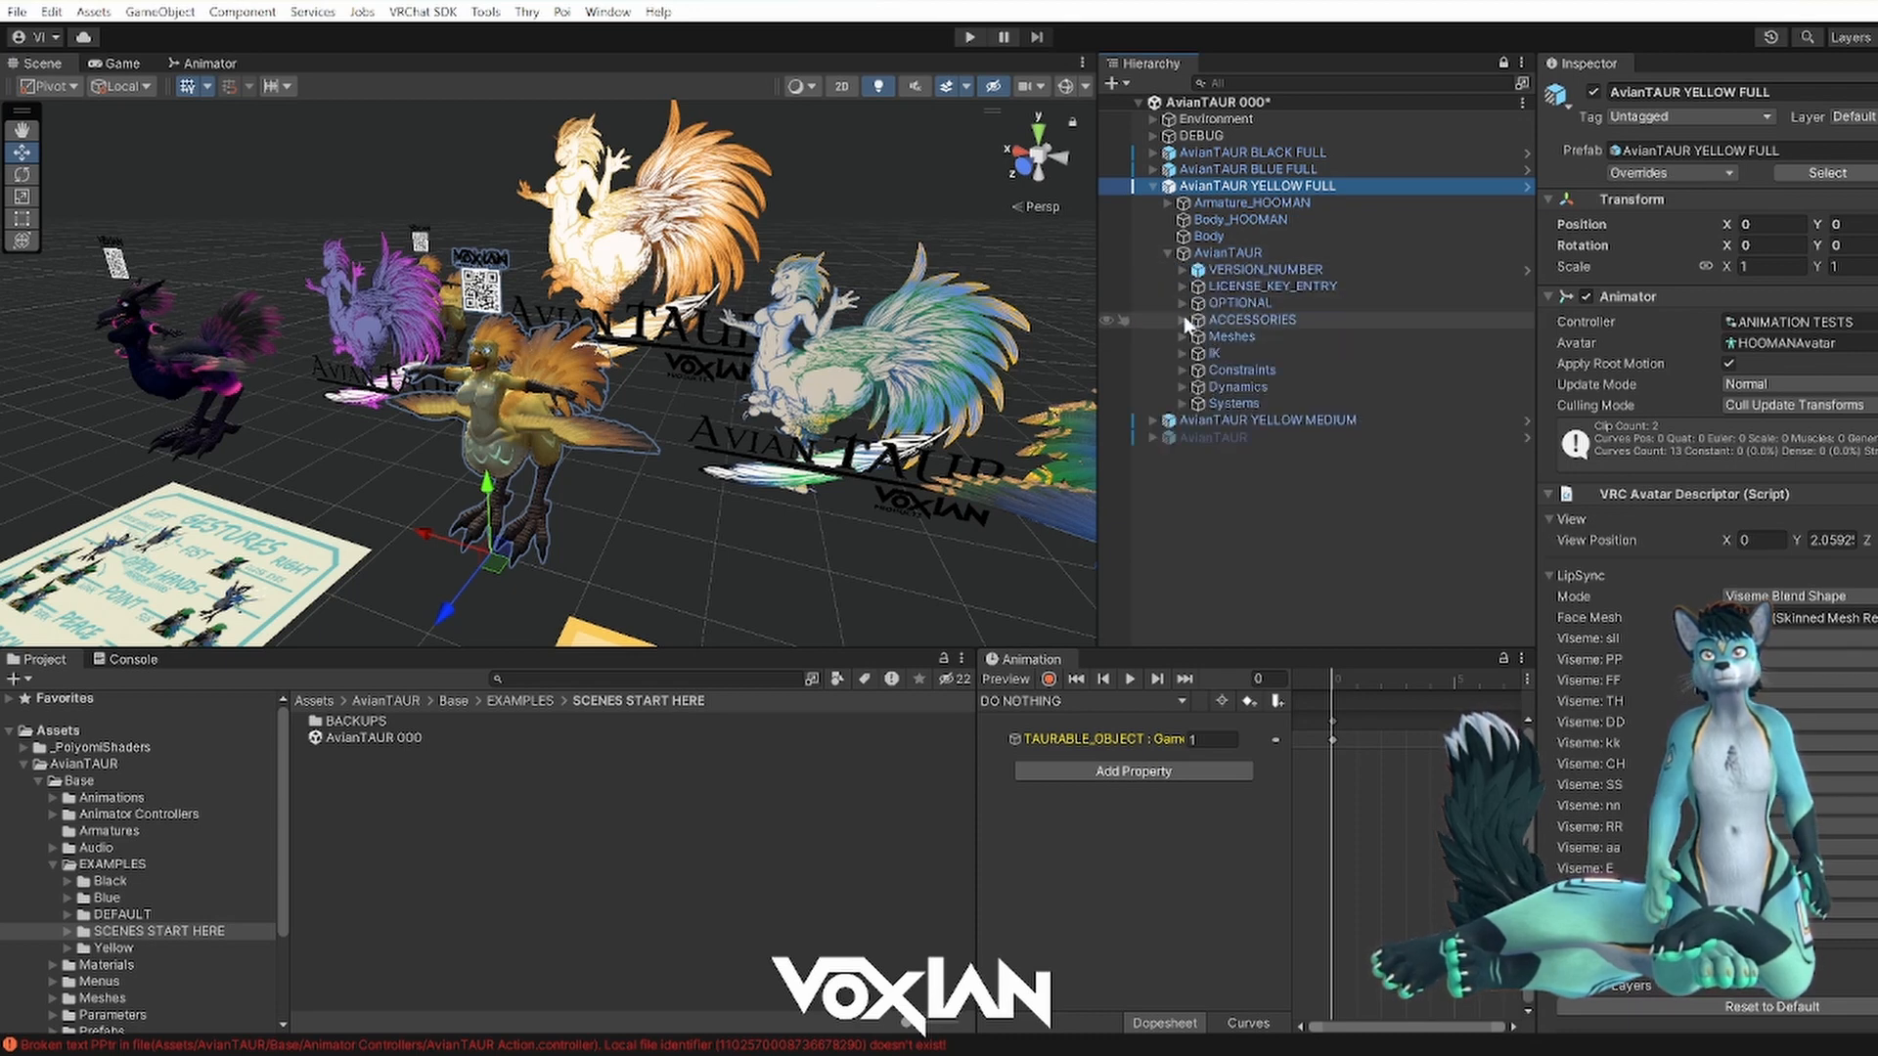
pyautogui.click(1181, 286)
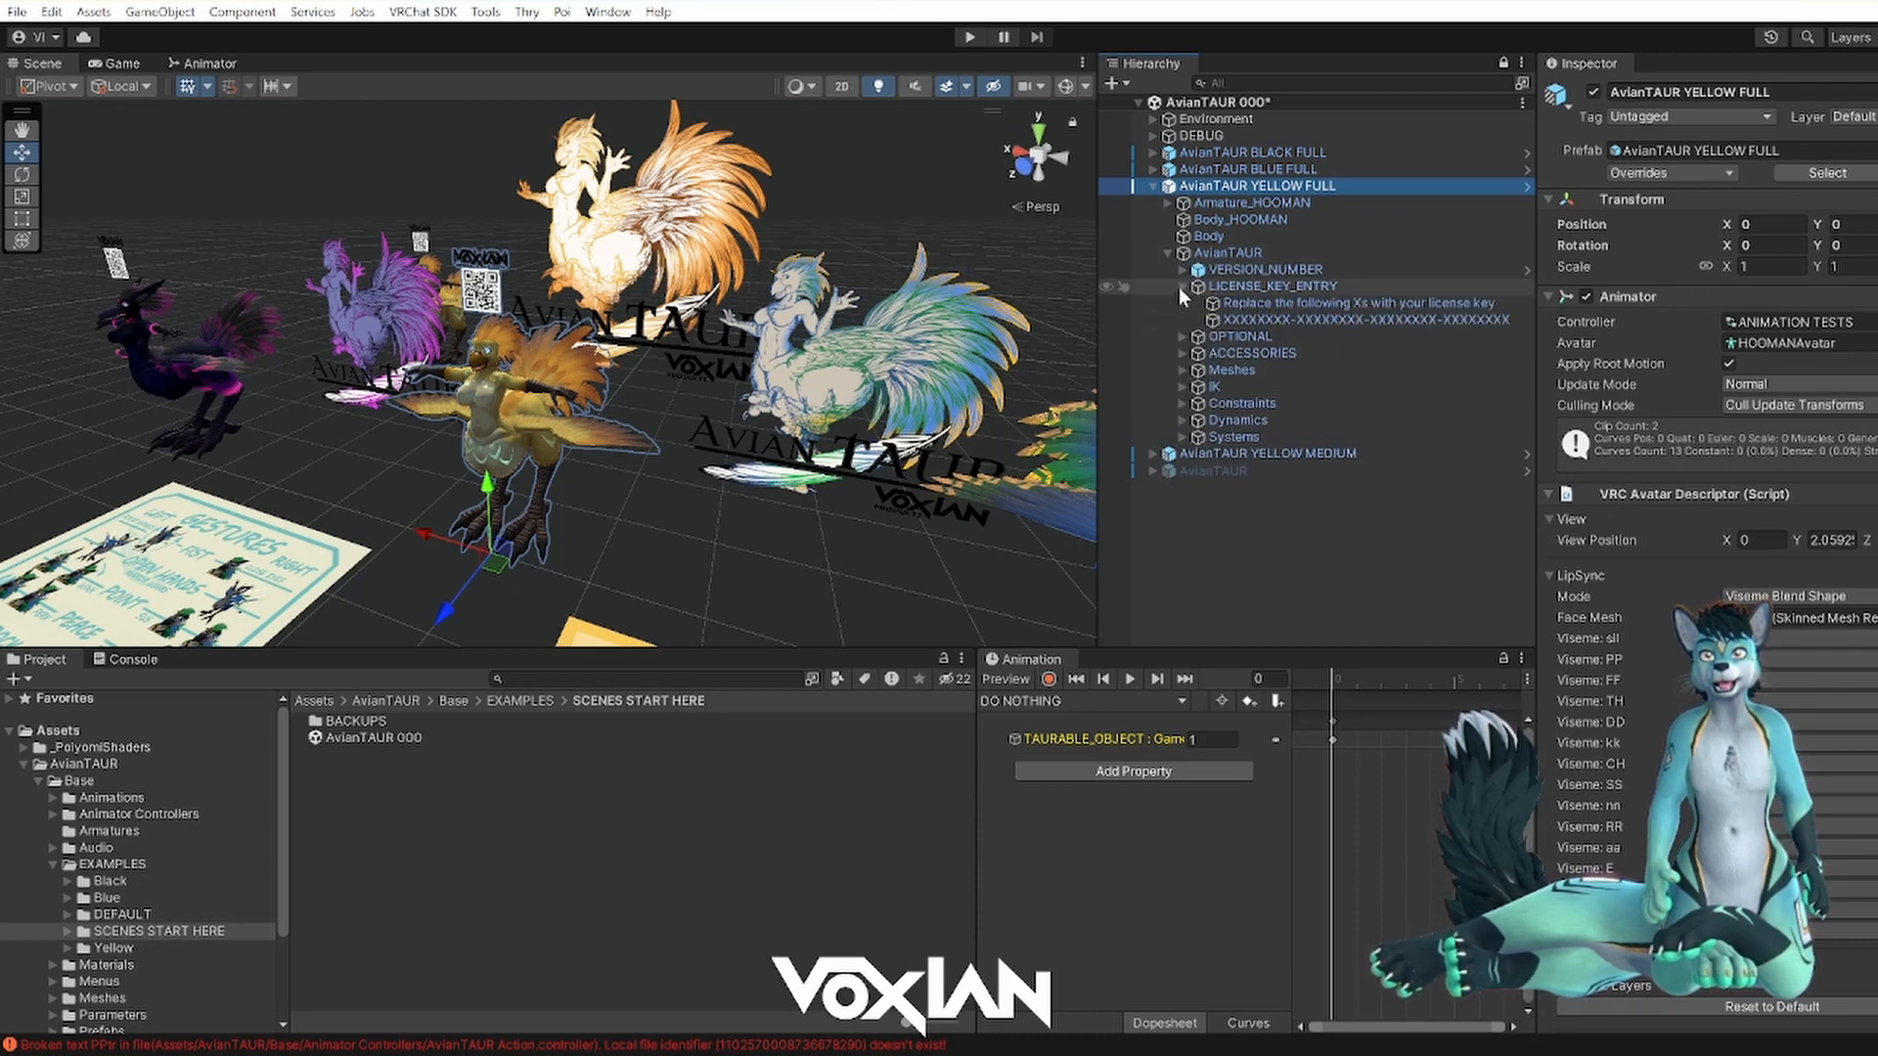
pyautogui.click(1228, 285)
pyautogui.click(1262, 320)
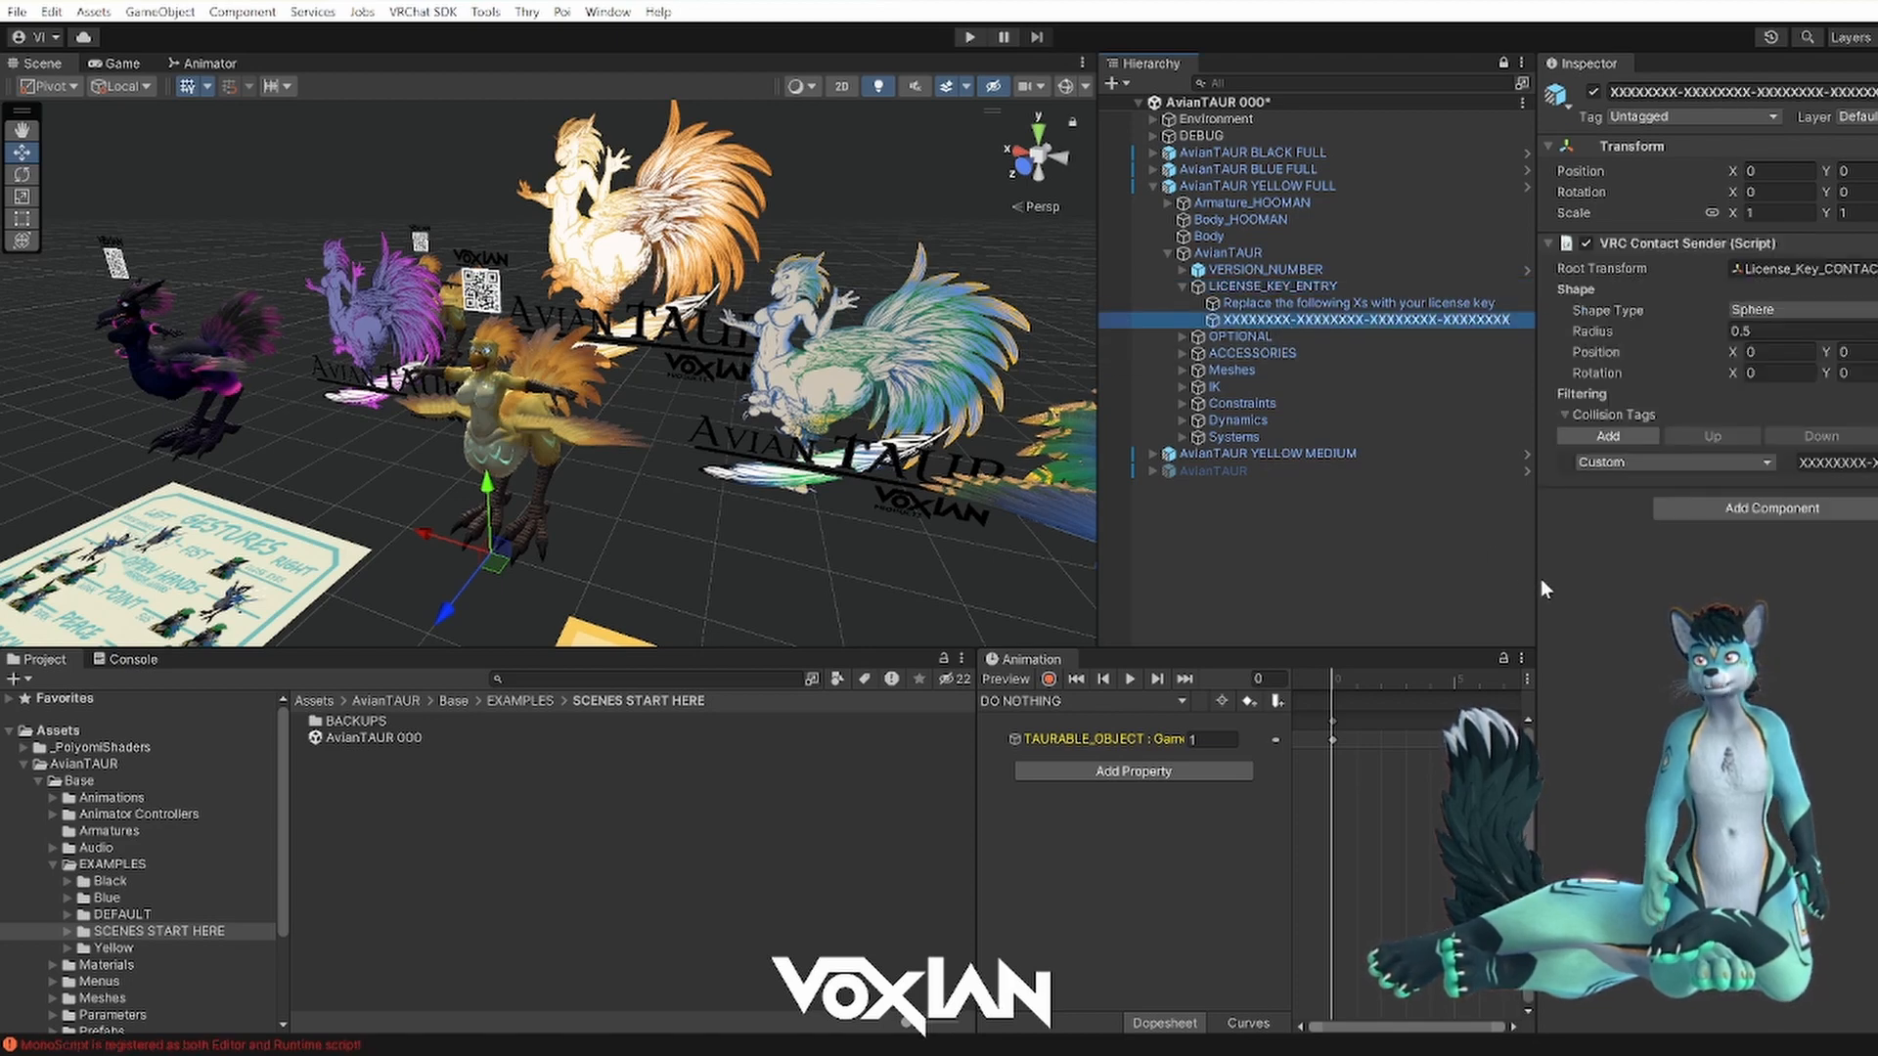
# - Replace the custom collision tag of the VRC Contact Sender with the purchased license key
pyautogui.moveTo(1540, 578); pyautogui.dragTo(1446, 578)
pyautogui.click(1817, 463)
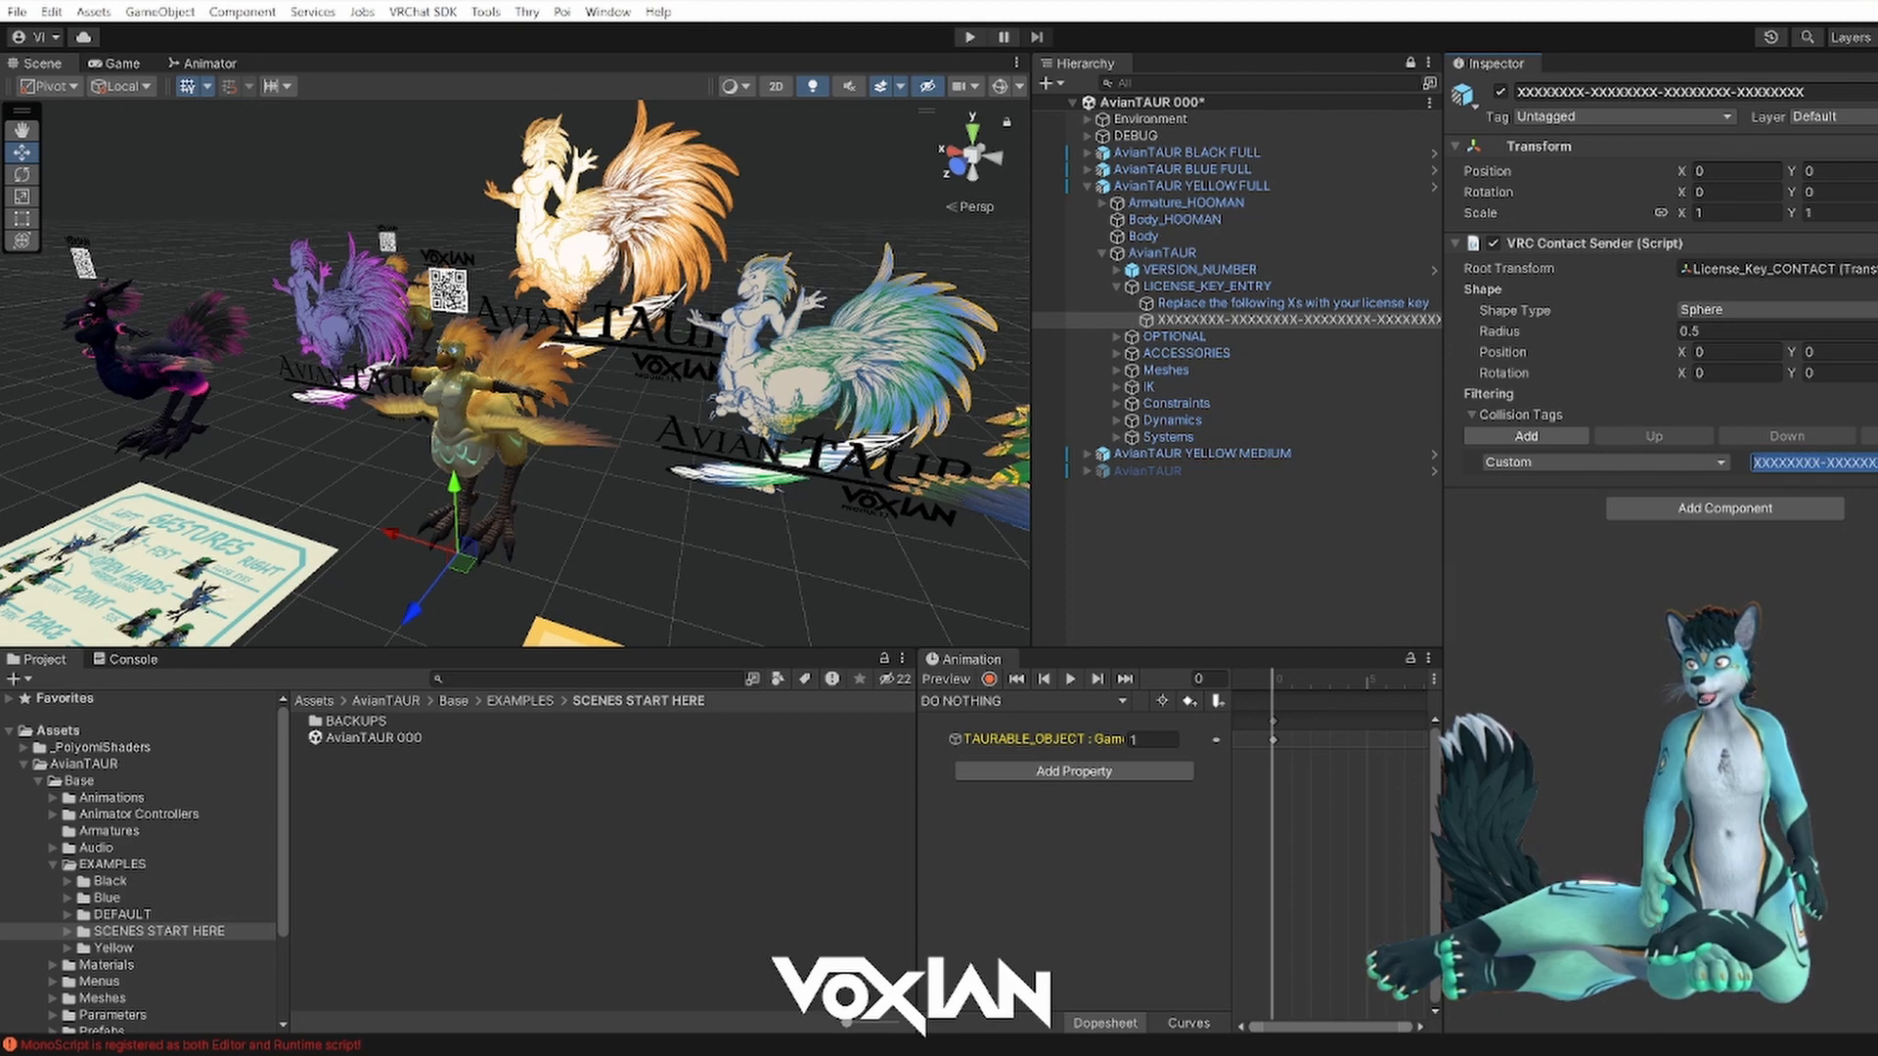
pyautogui.hotkey('ctrl', 'v')
pyautogui.press('Return')
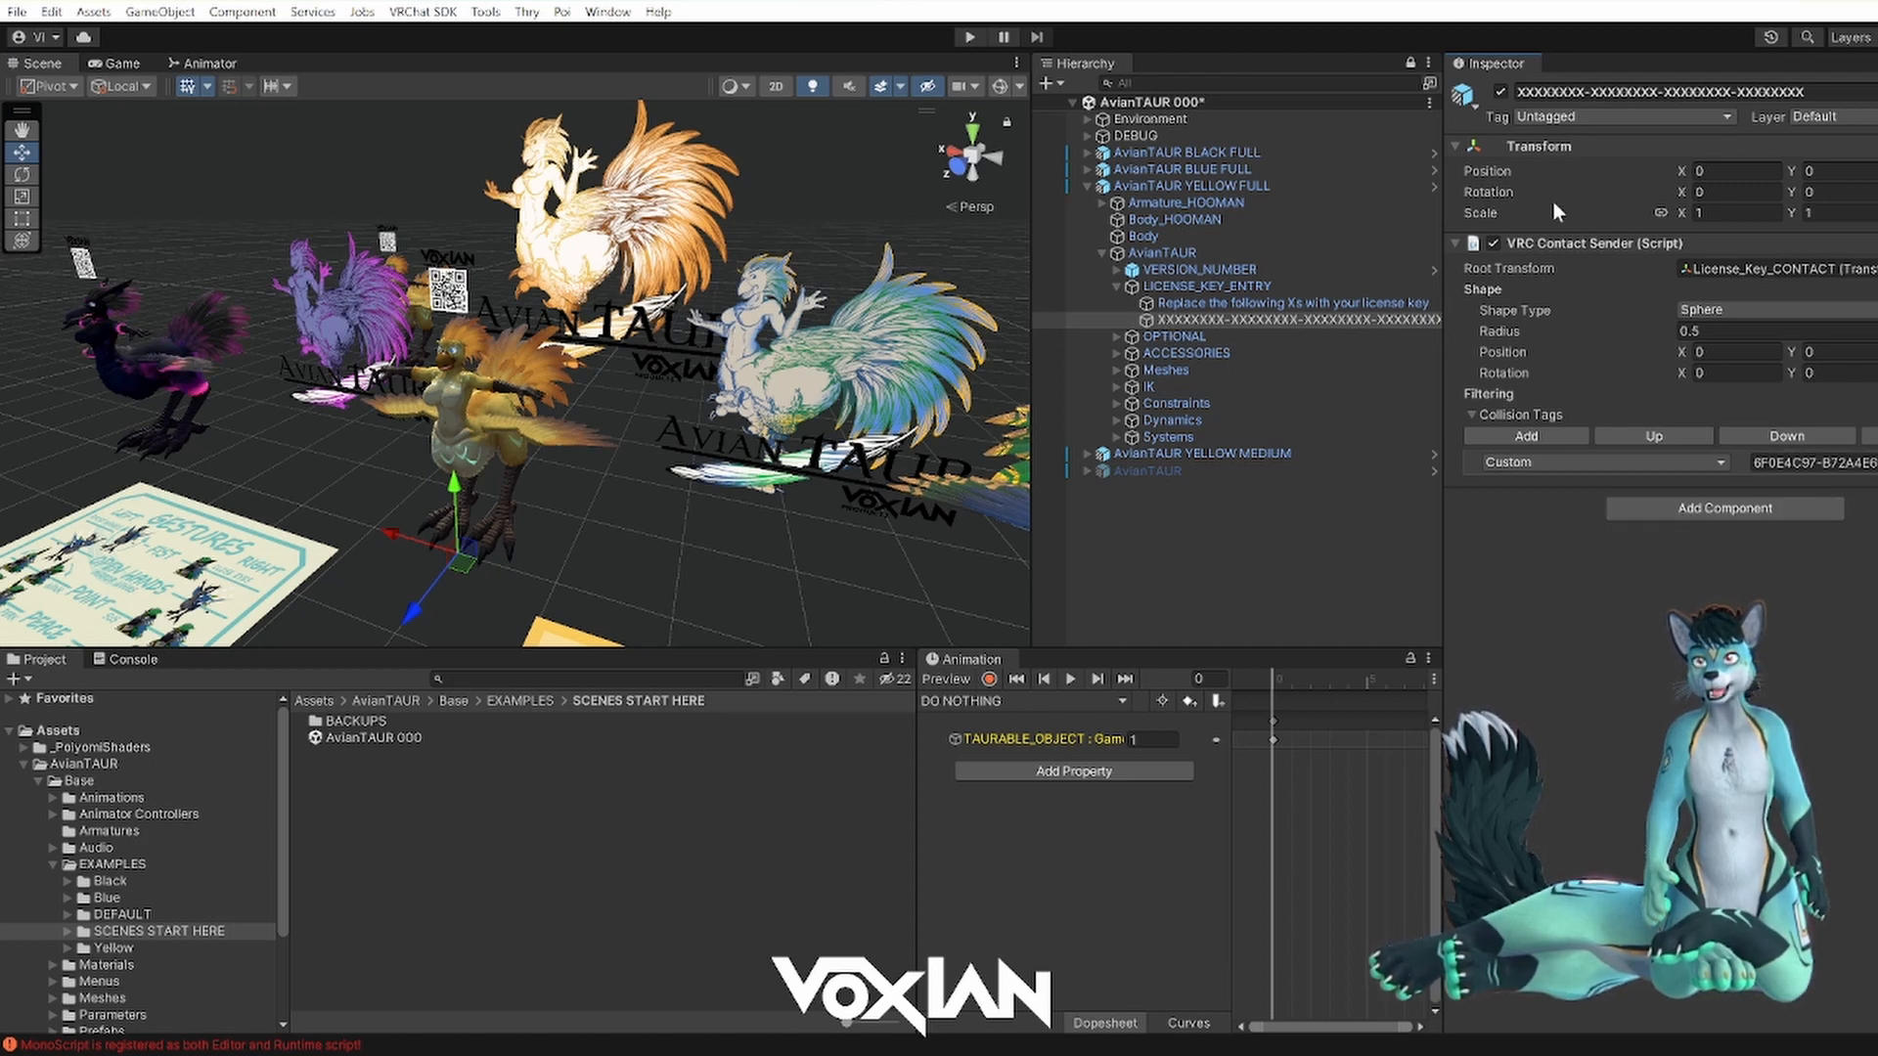
# - Select the AvianTAUR YELLOW FULL avatar, then open the VRChat SDK control panel's Builder after checking the account login
pyautogui.click(1101, 253)
pyautogui.click(1087, 186)
pyautogui.click(1188, 186)
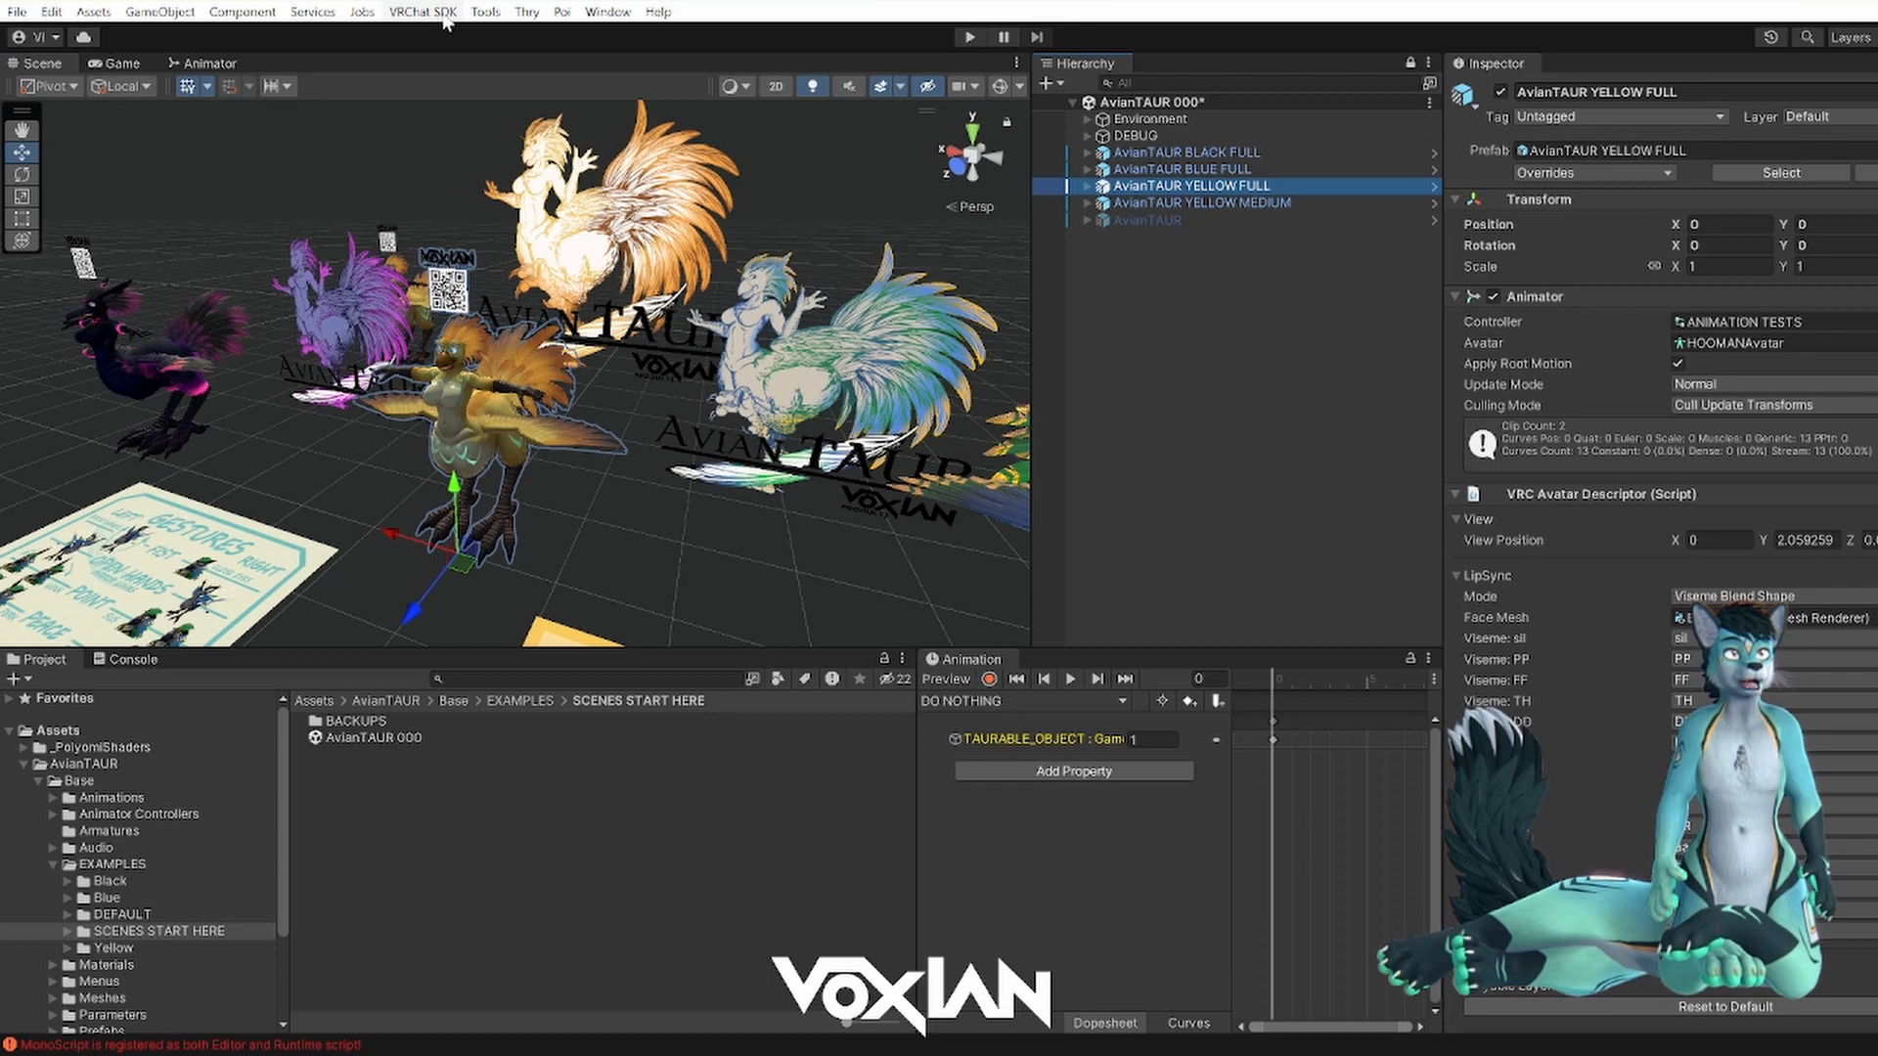
pyautogui.click(435, 13)
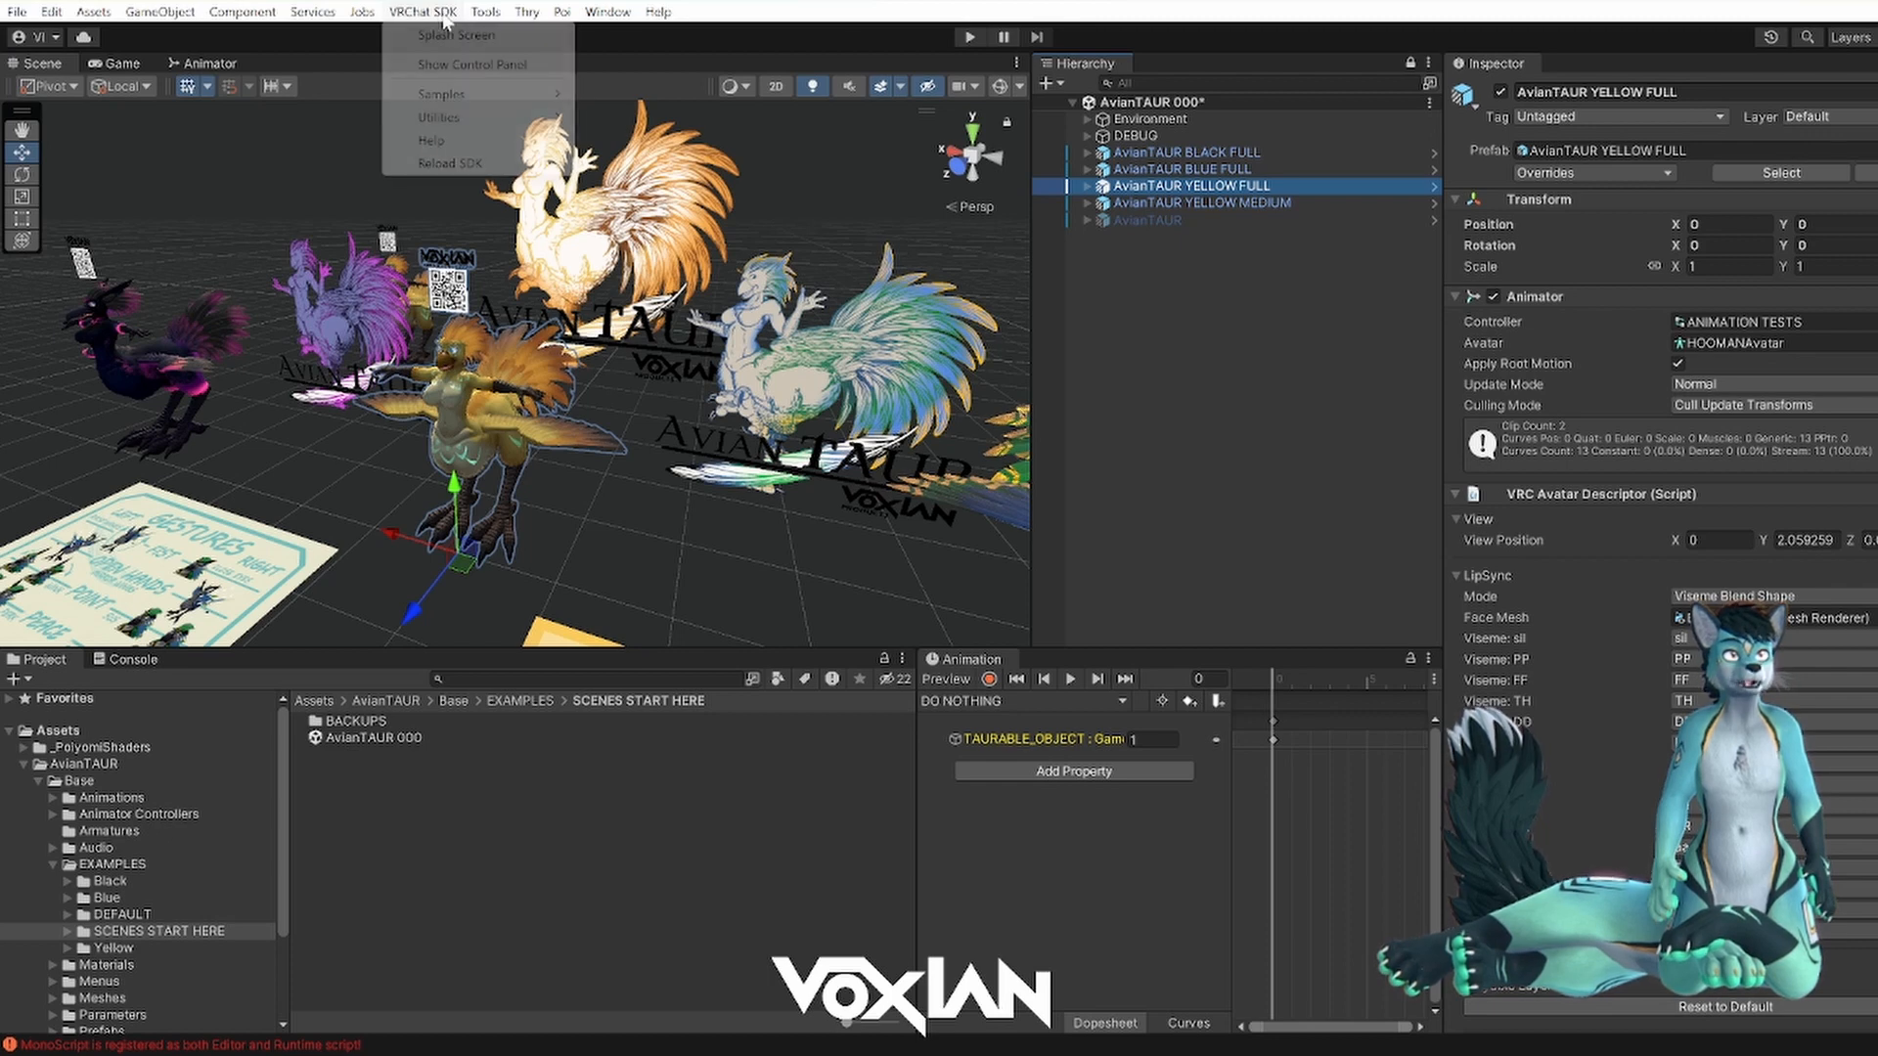
pyautogui.click(509, 65)
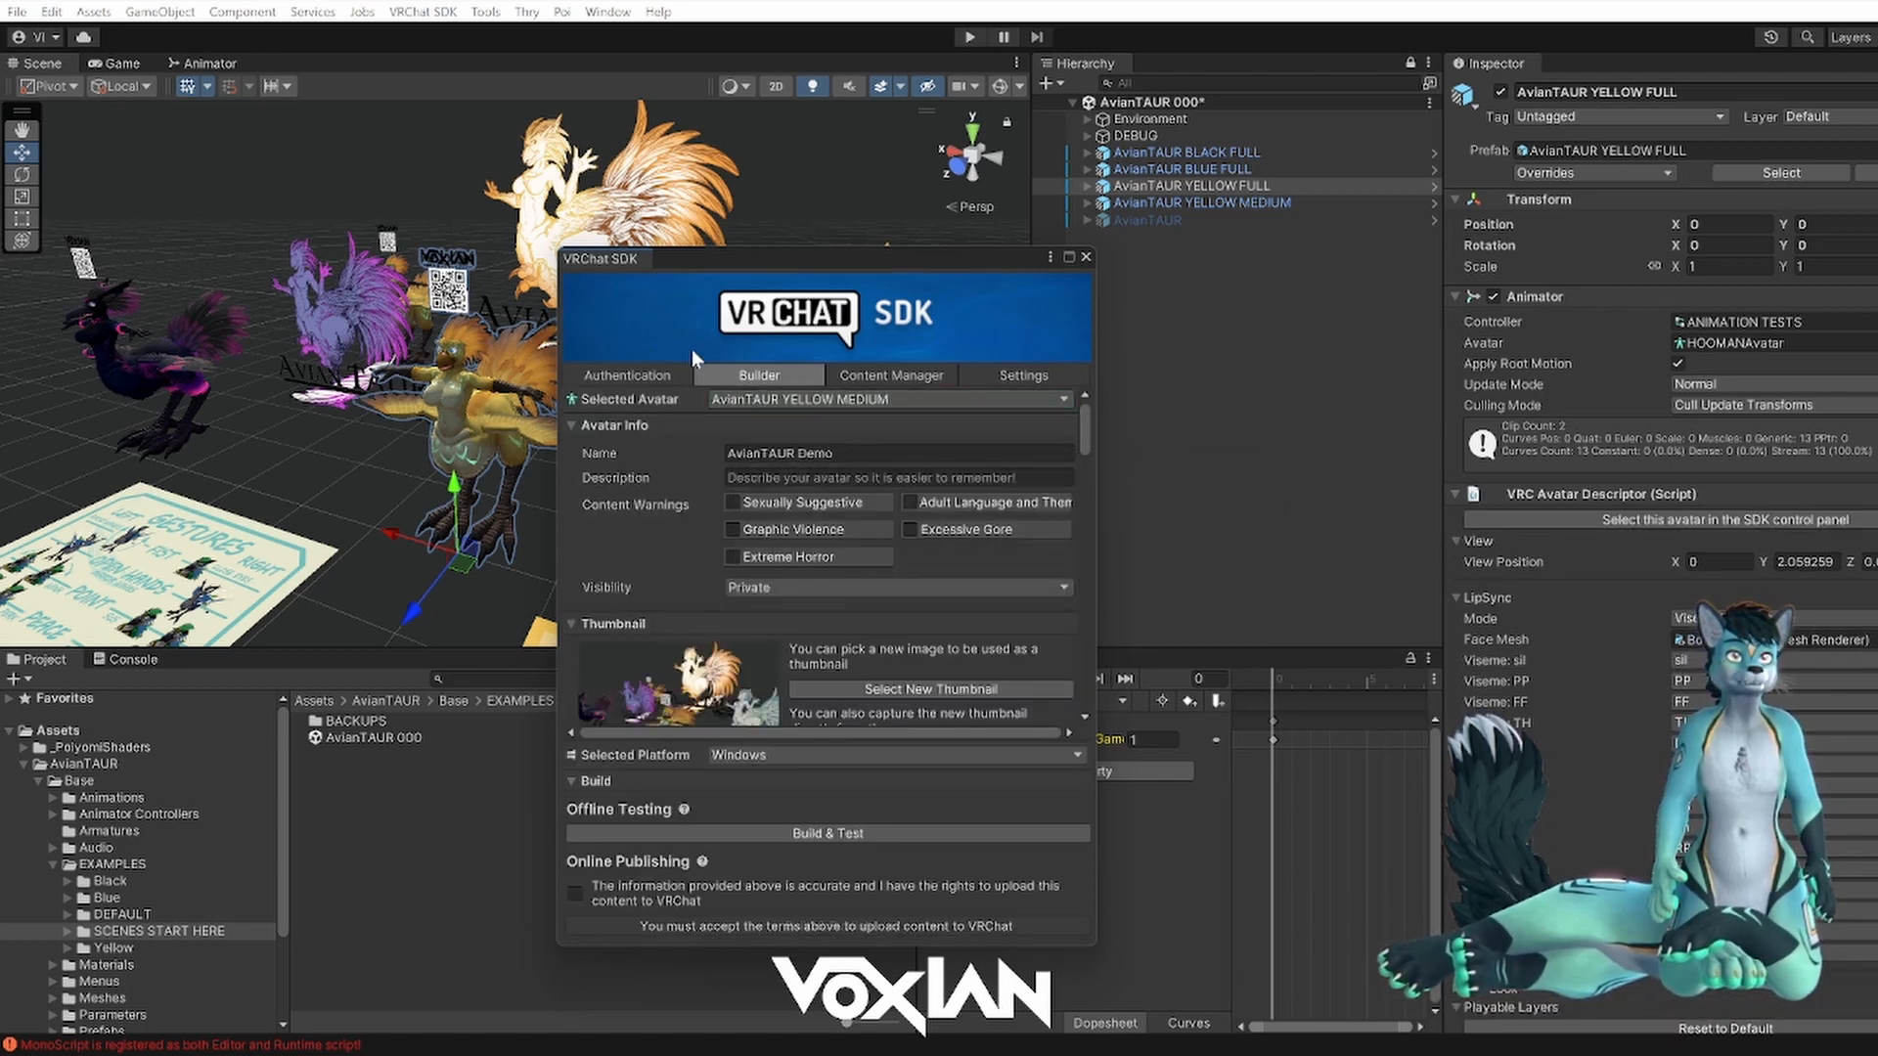
pyautogui.click(652, 376)
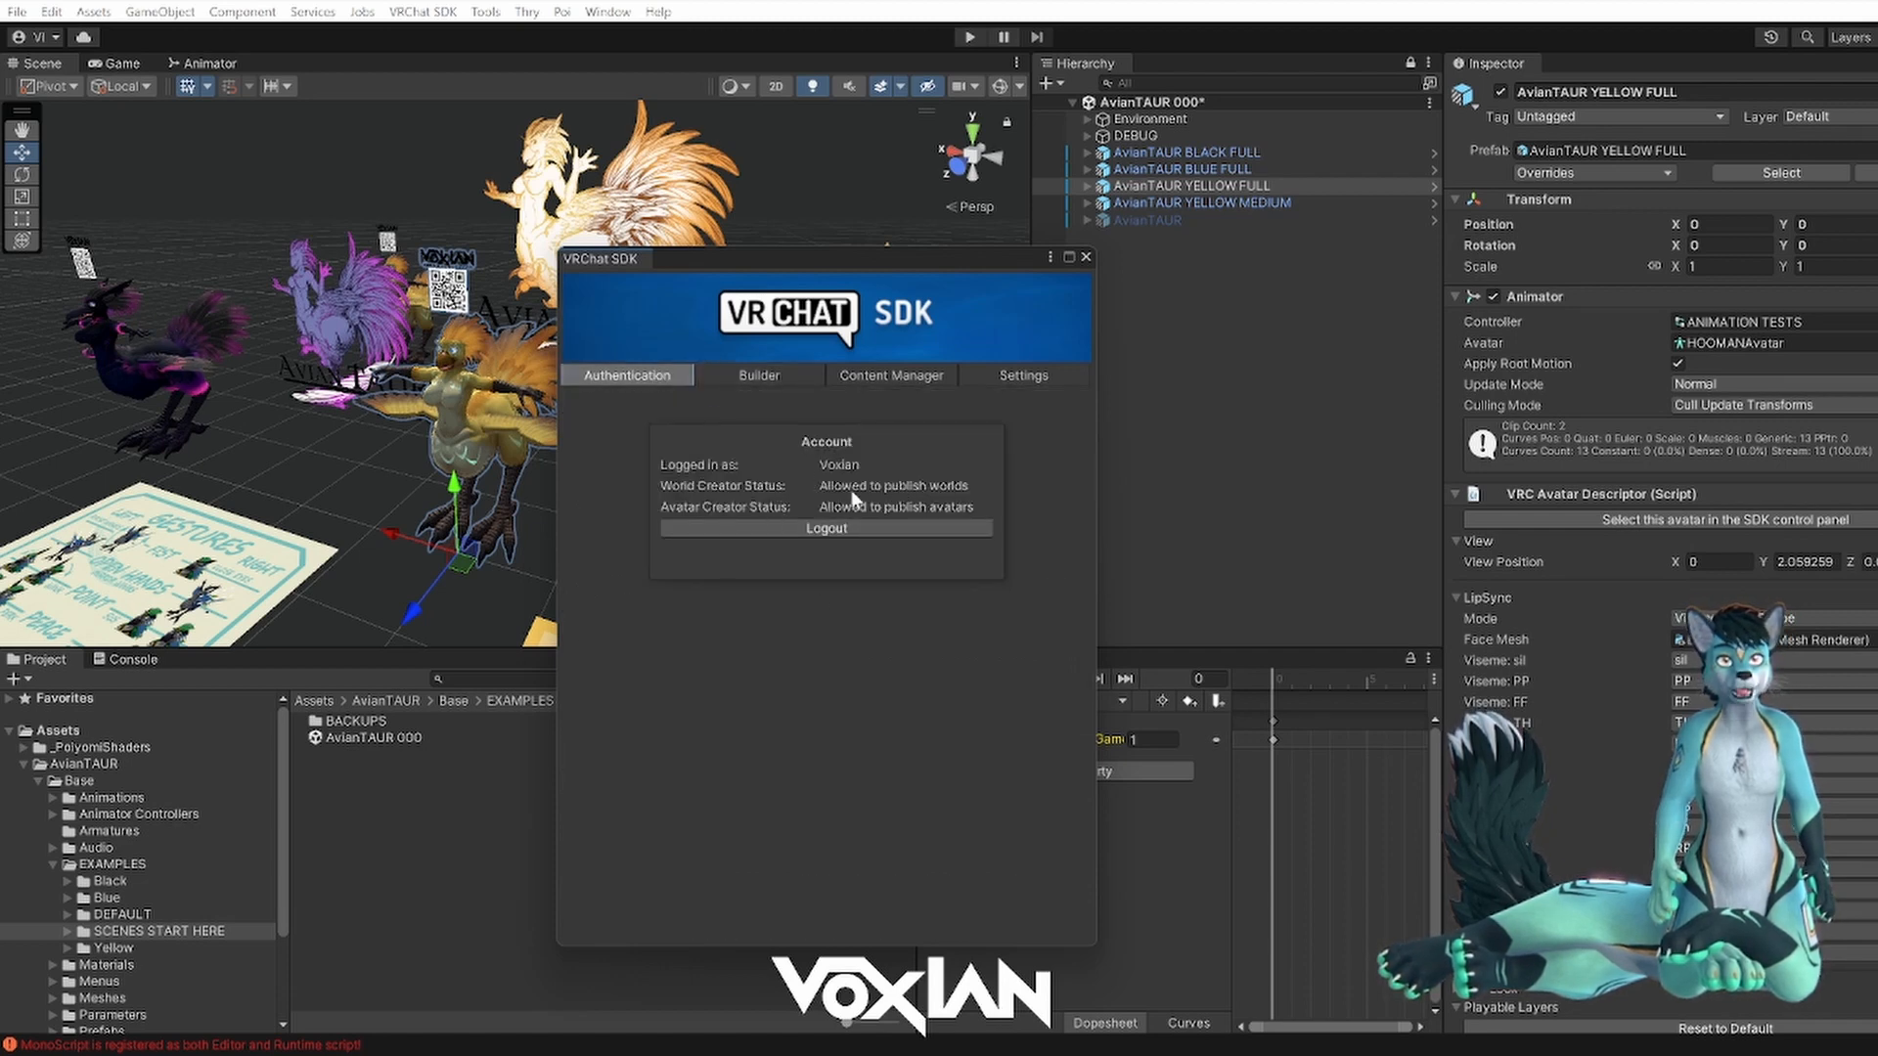
pyautogui.click(760, 375)
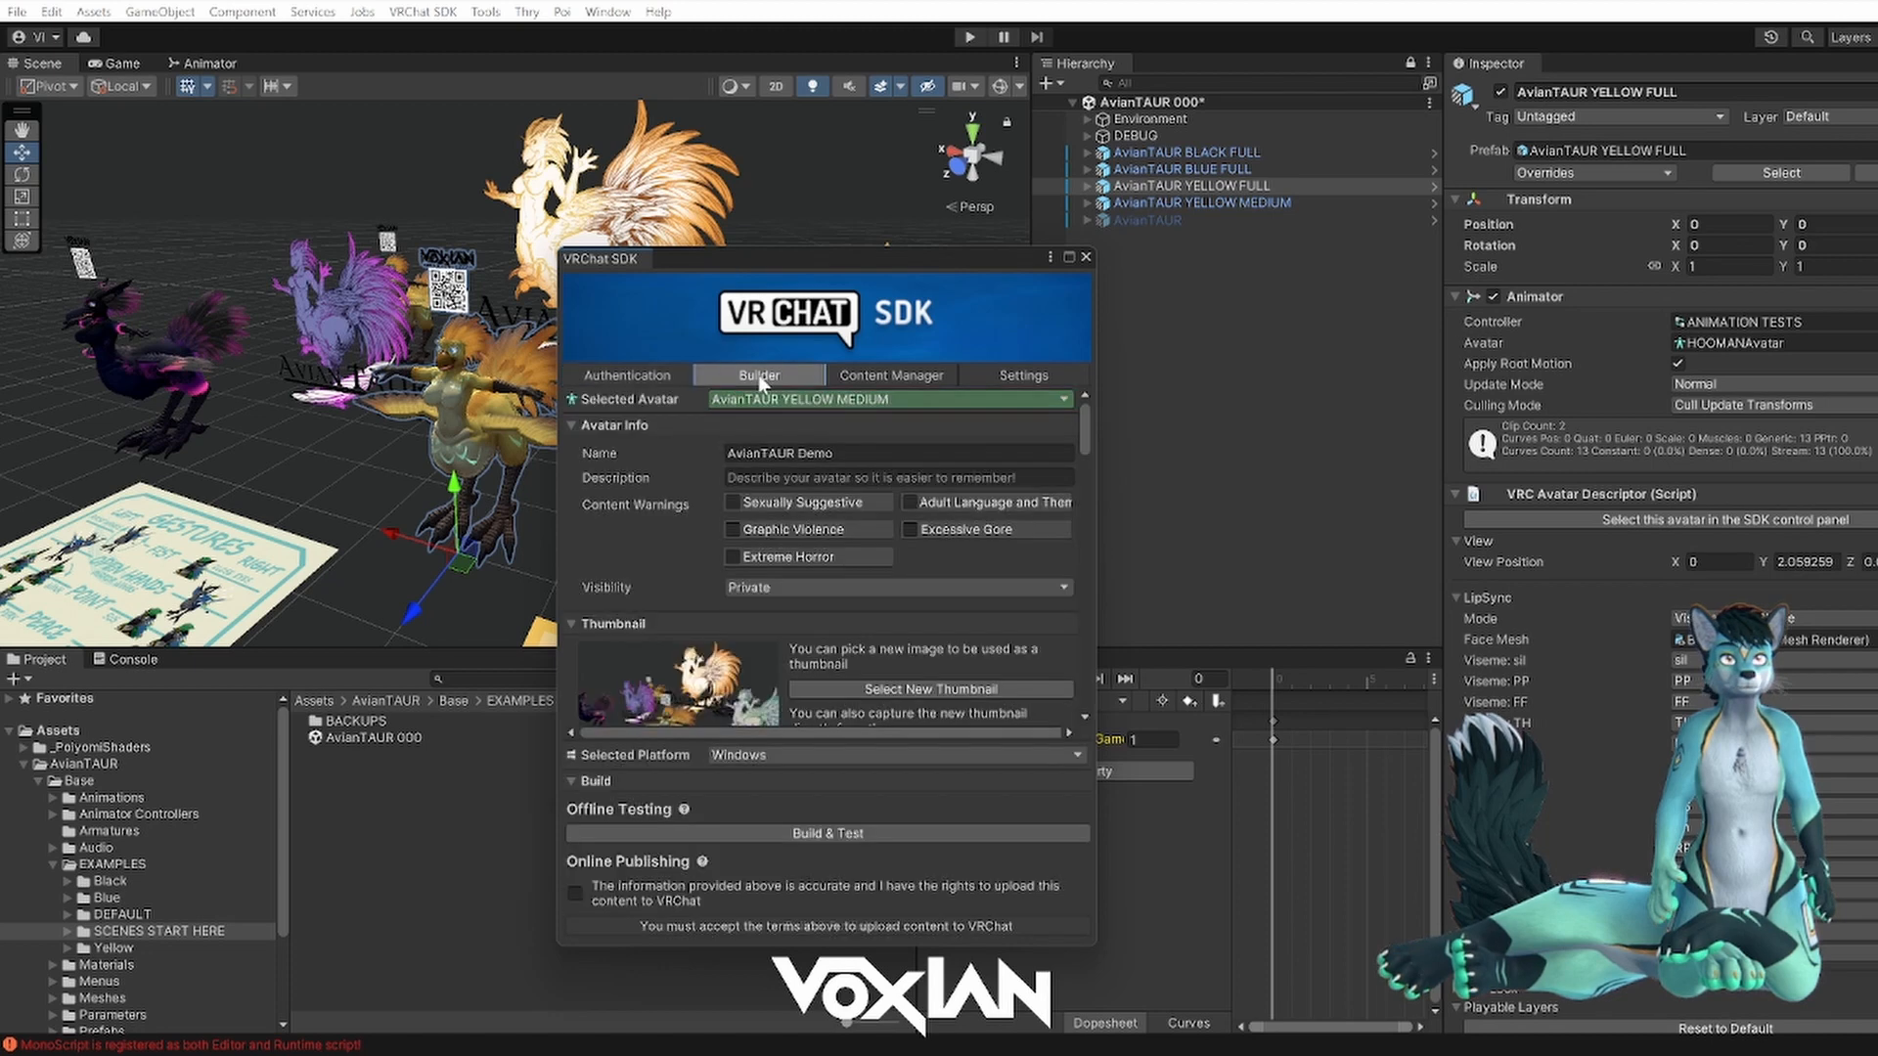
# - Capture a new avatar thumbnail from the current scene view in the SDK Builder
pyautogui.moveTo(793, 260); pyautogui.dragTo(660, 254)
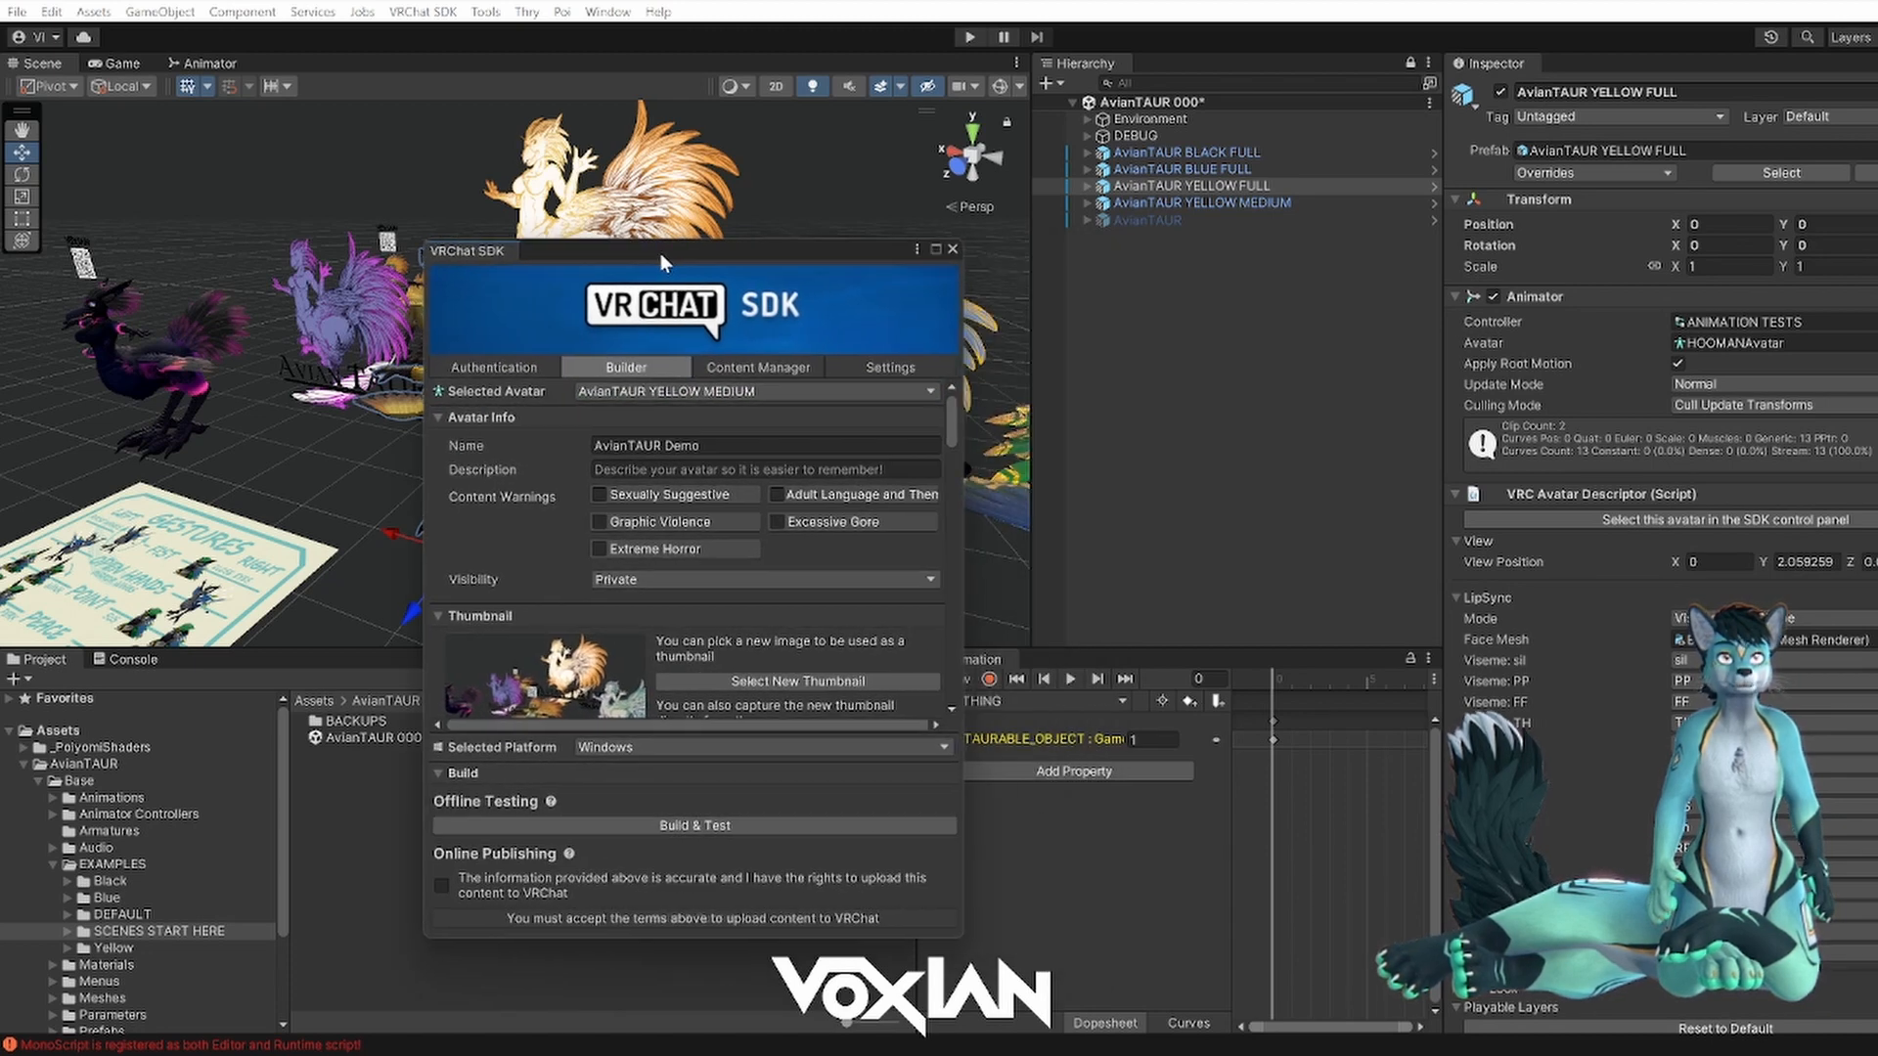
pyautogui.click(654, 444)
pyautogui.scroll(-2, 534, 459)
pyautogui.scroll(-1, 535, 462)
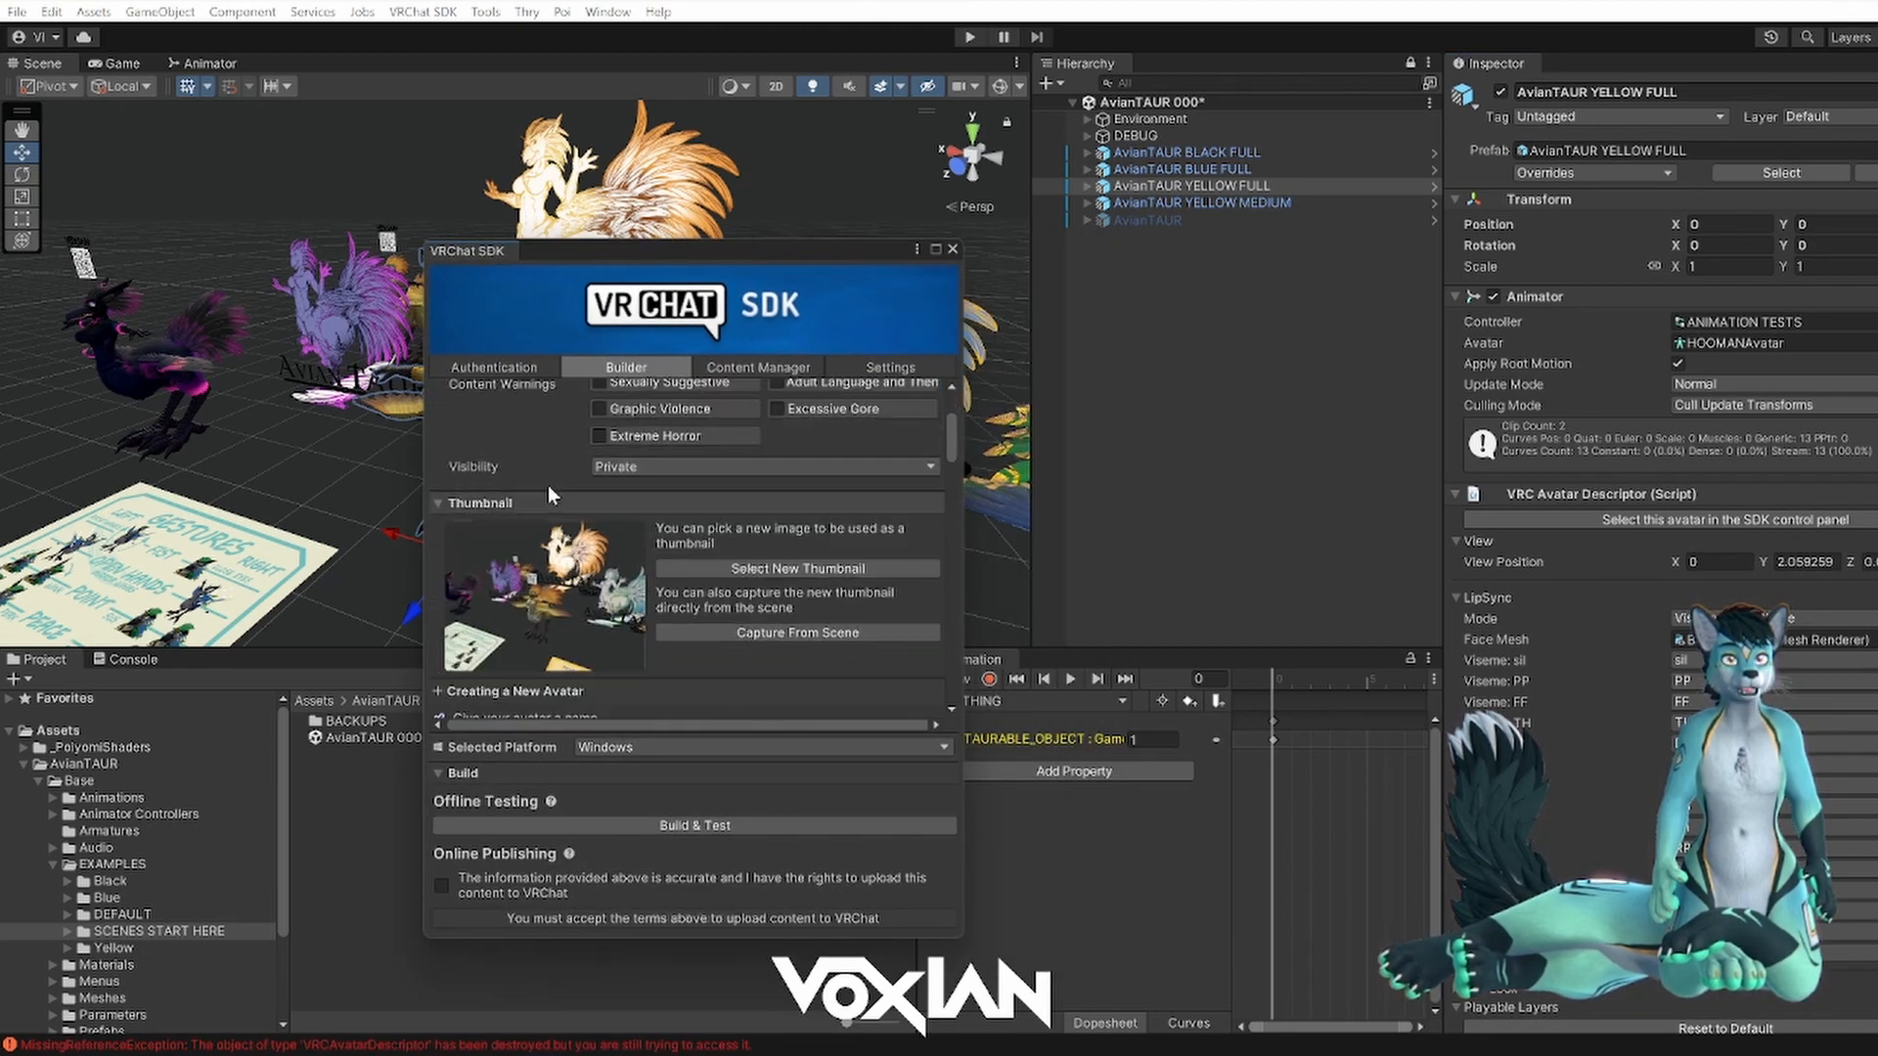
pyautogui.click(724, 632)
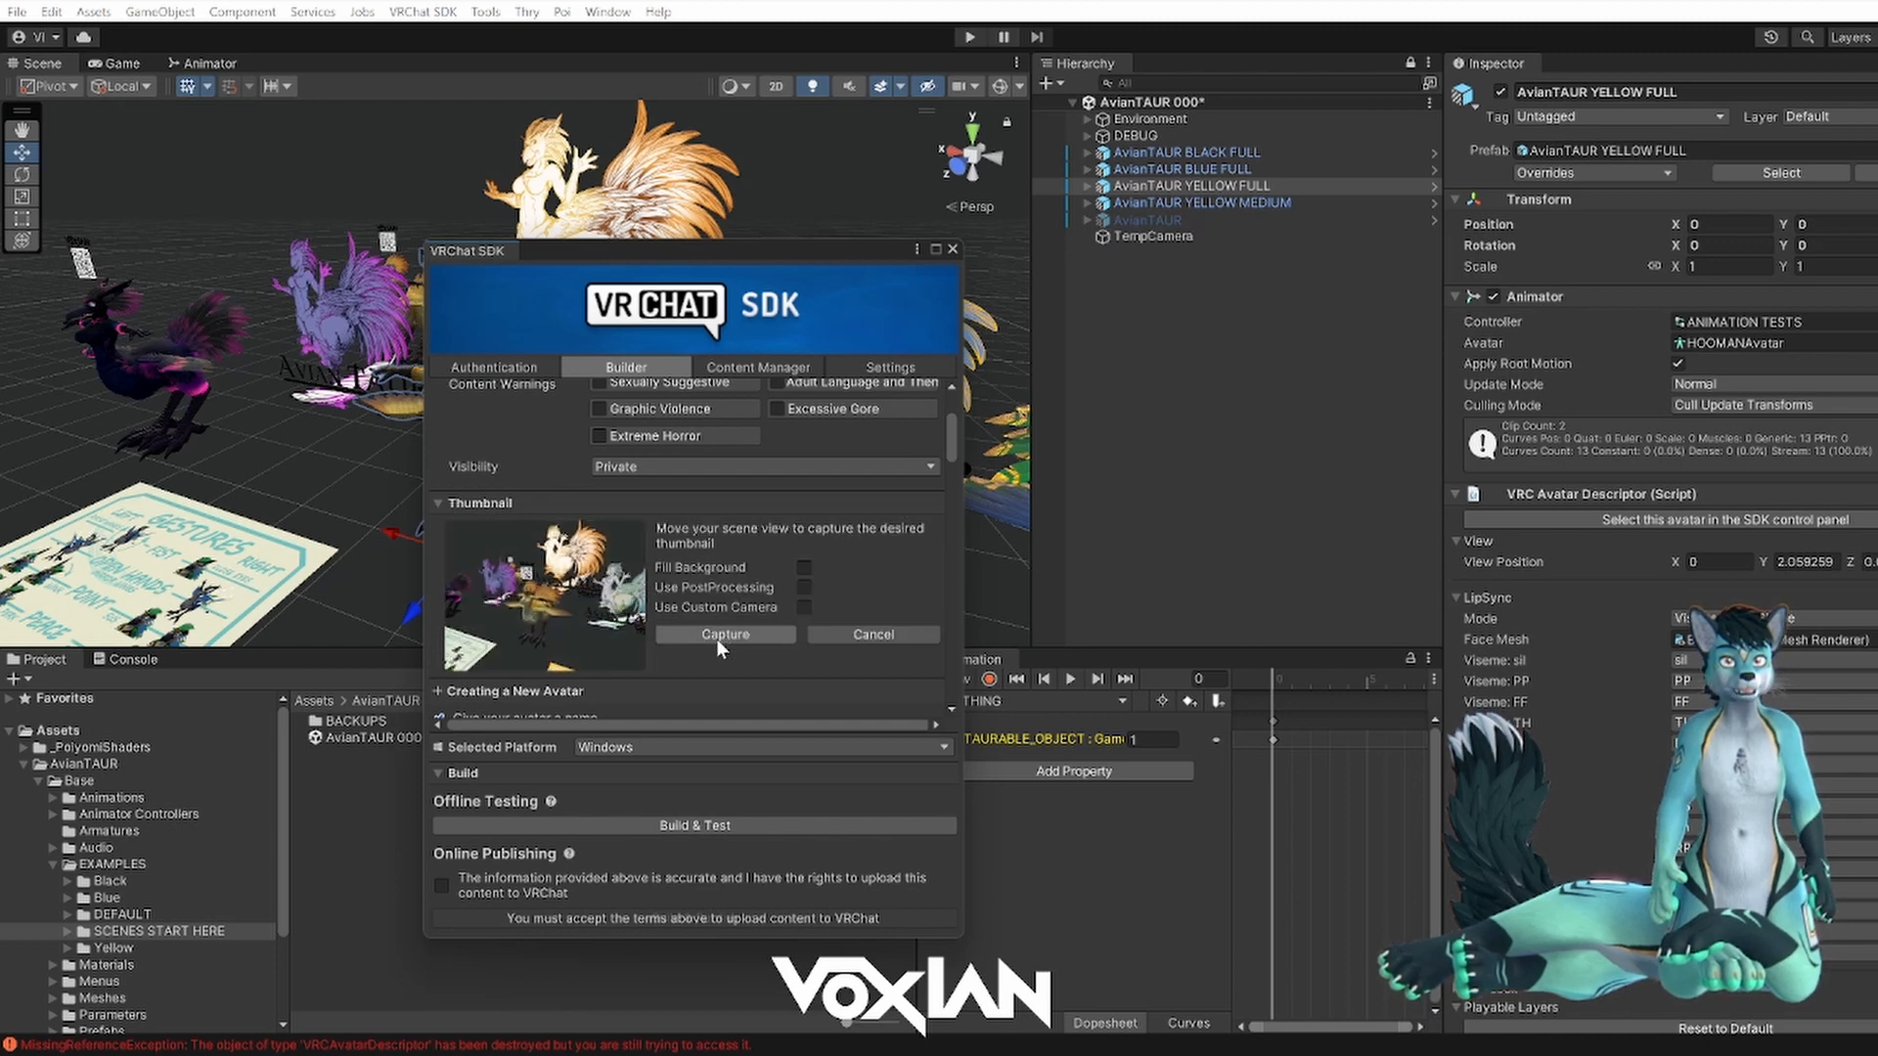
pyautogui.click(722, 637)
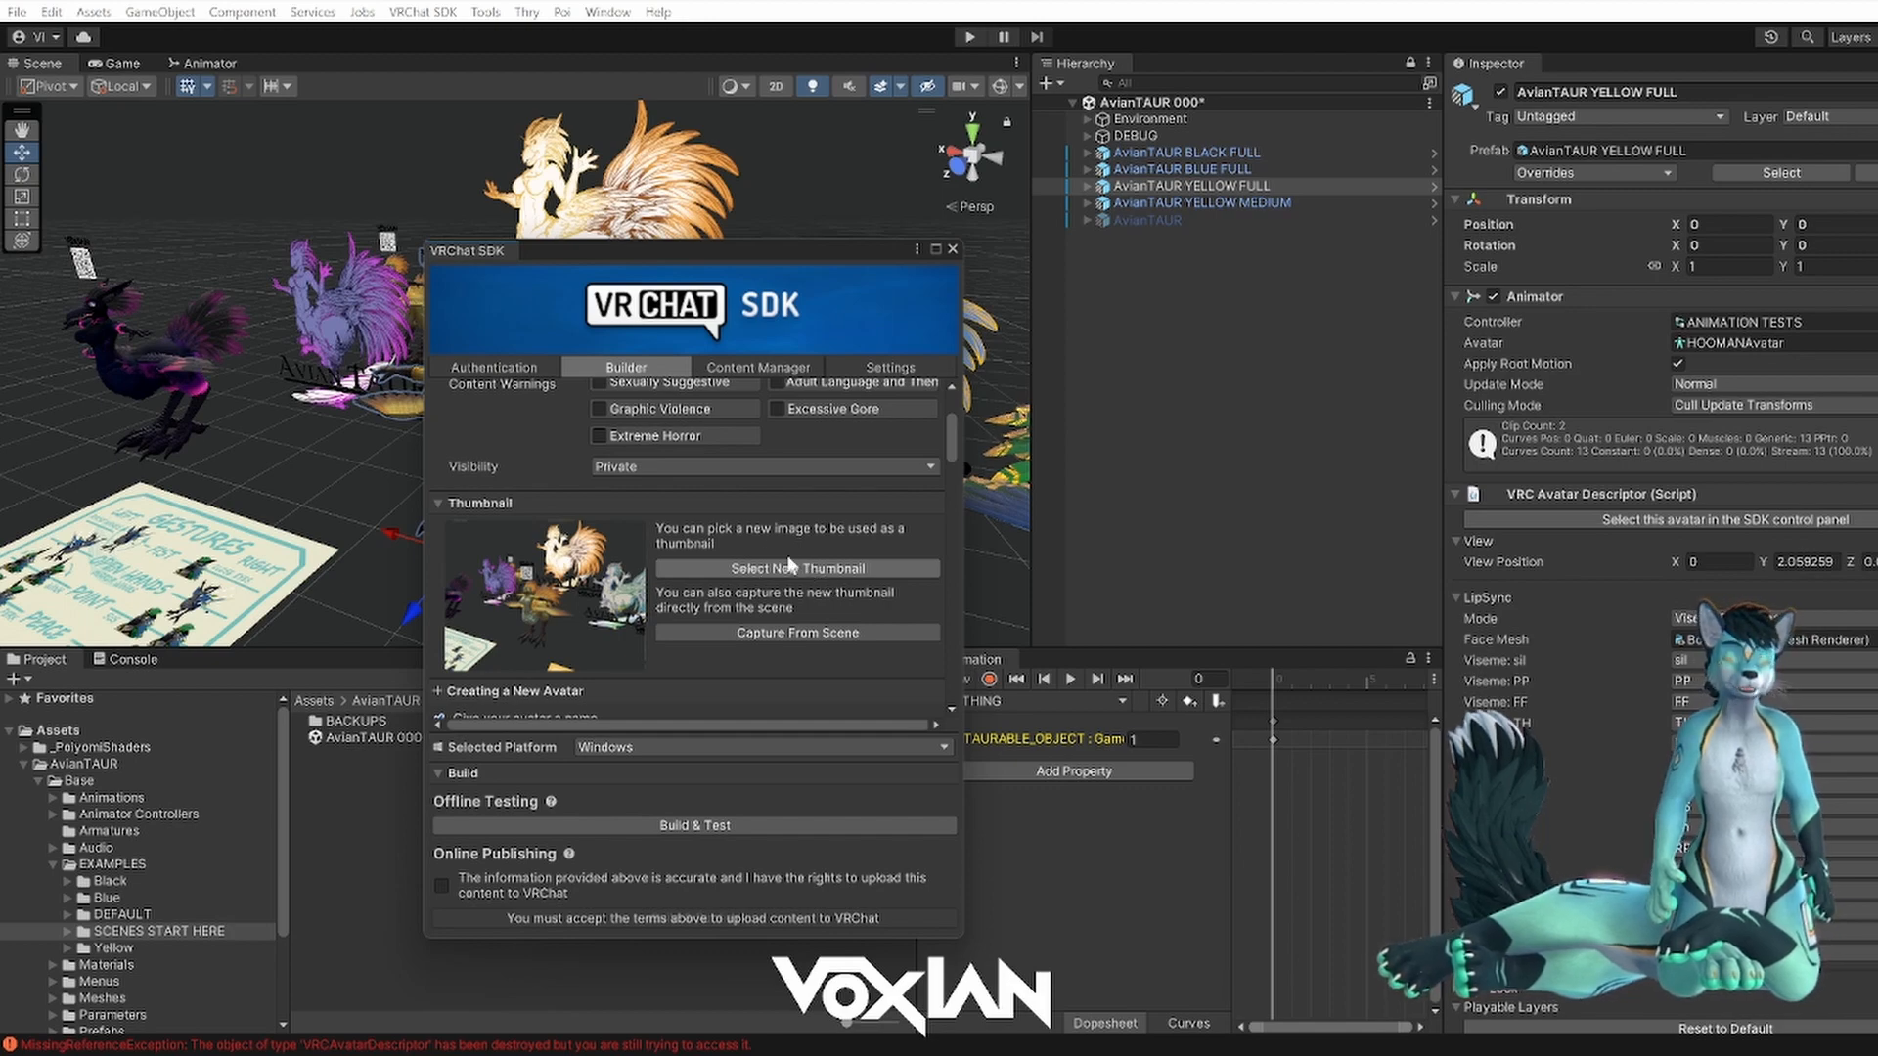
# - Confirm the upload rights, build and publish the avatar for Windows, and accept the automatic Thry lighting fix
pyautogui.scroll(-5, 483, 473)
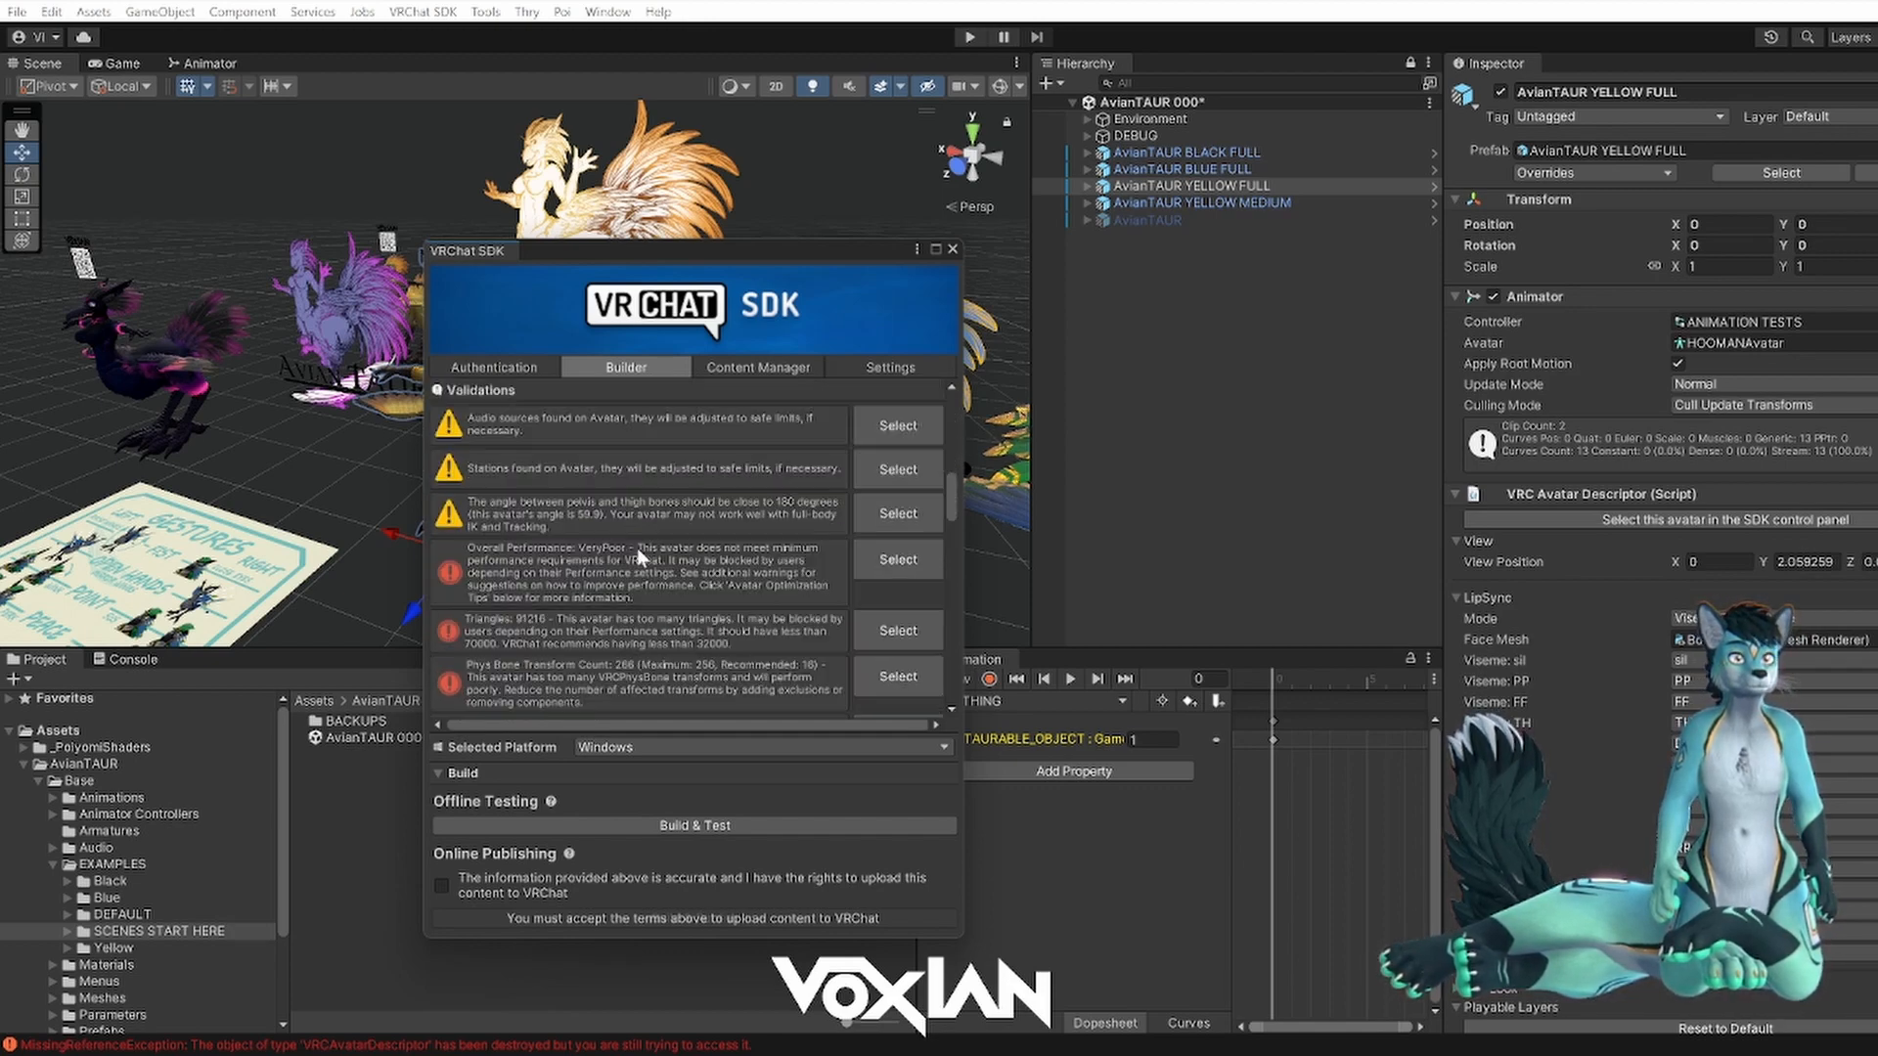
pyautogui.scroll(-6, 638, 497)
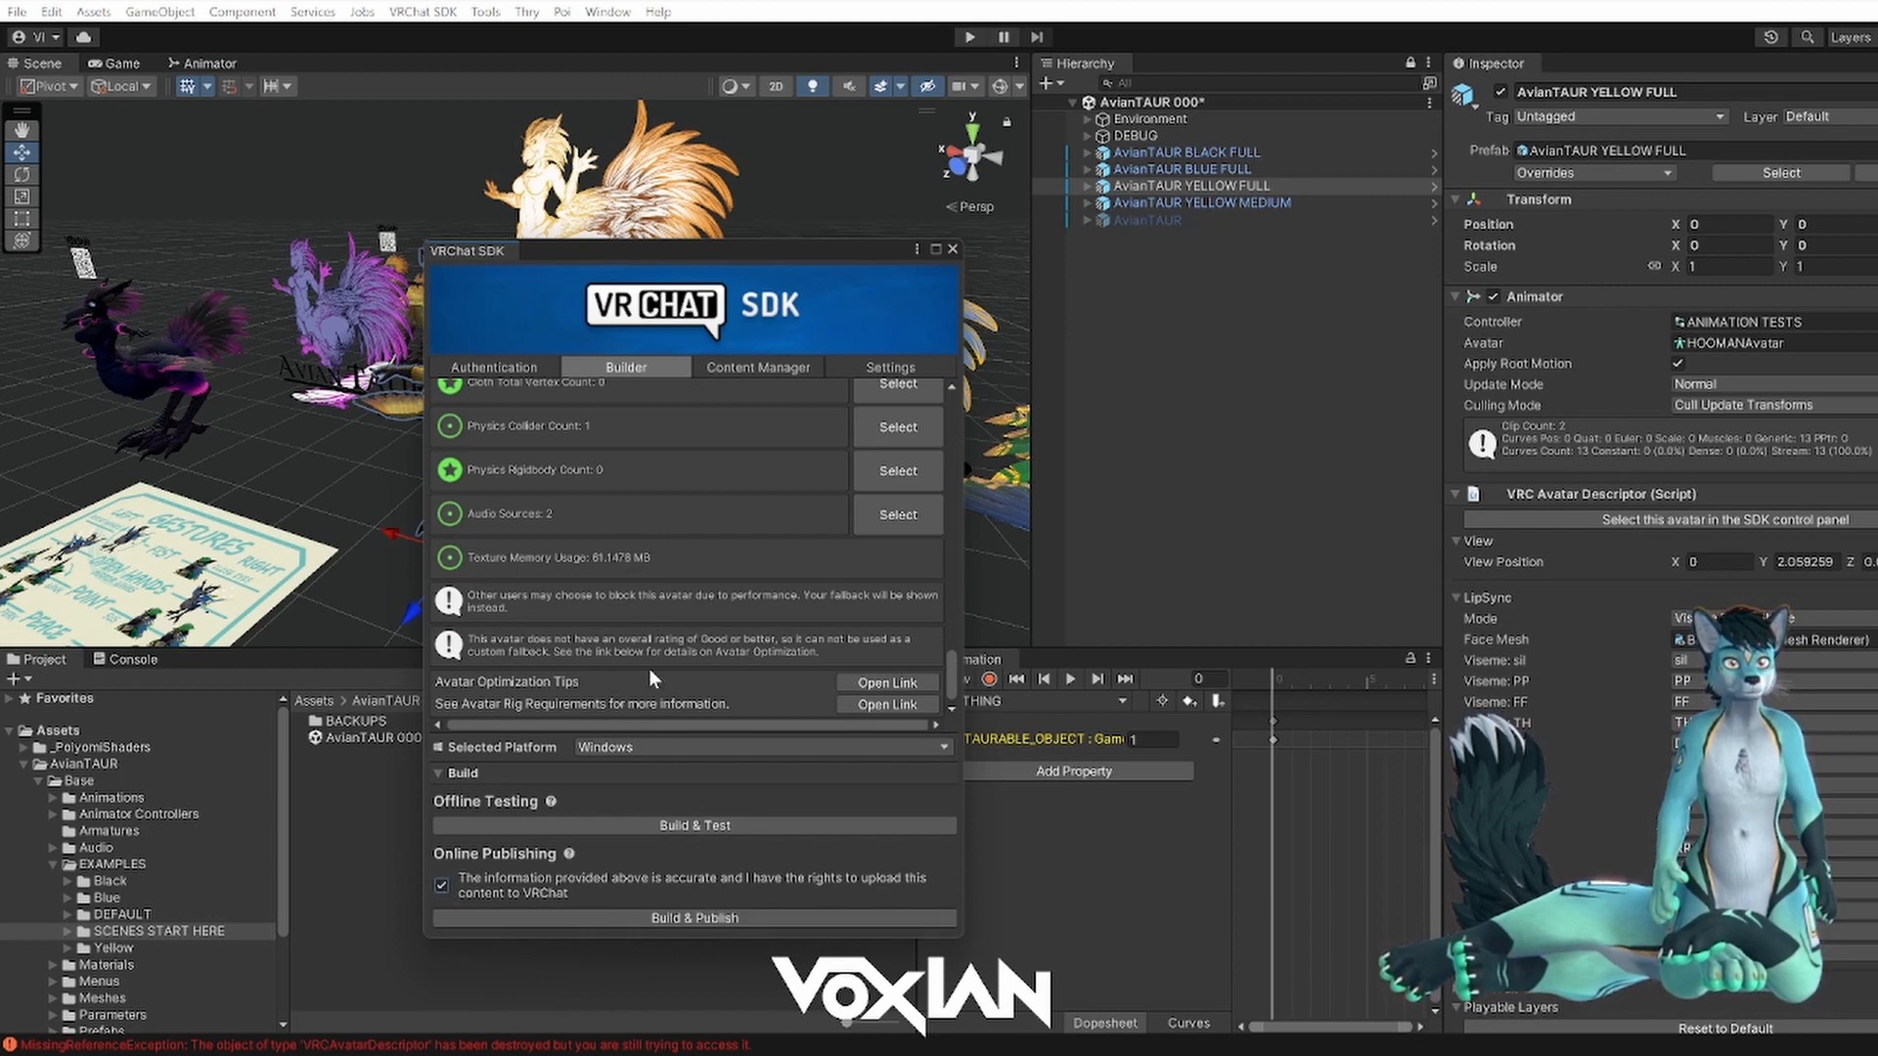
pyautogui.click(847, 920)
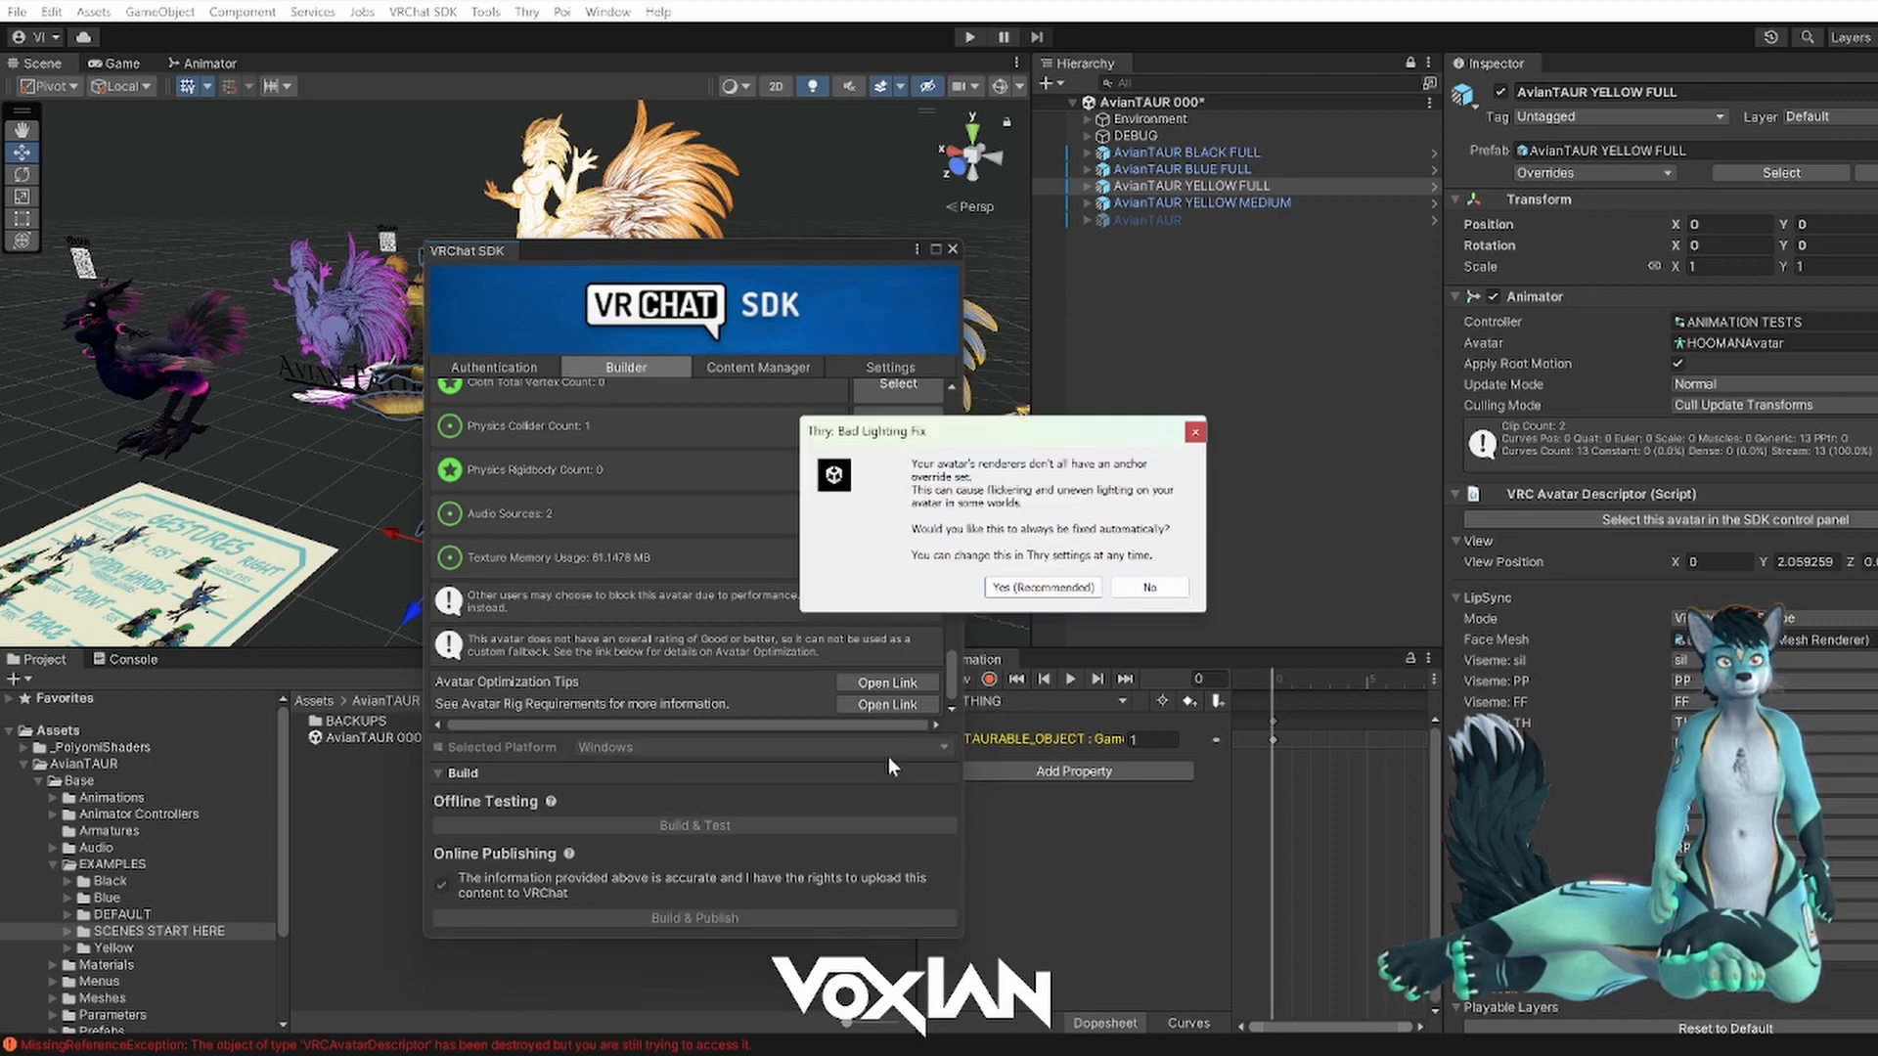
pyautogui.moveTo(984, 432)
pyautogui.mouseDown()
pyautogui.moveTo(1013, 444)
pyautogui.moveTo(967, 442)
pyautogui.mouseUp()
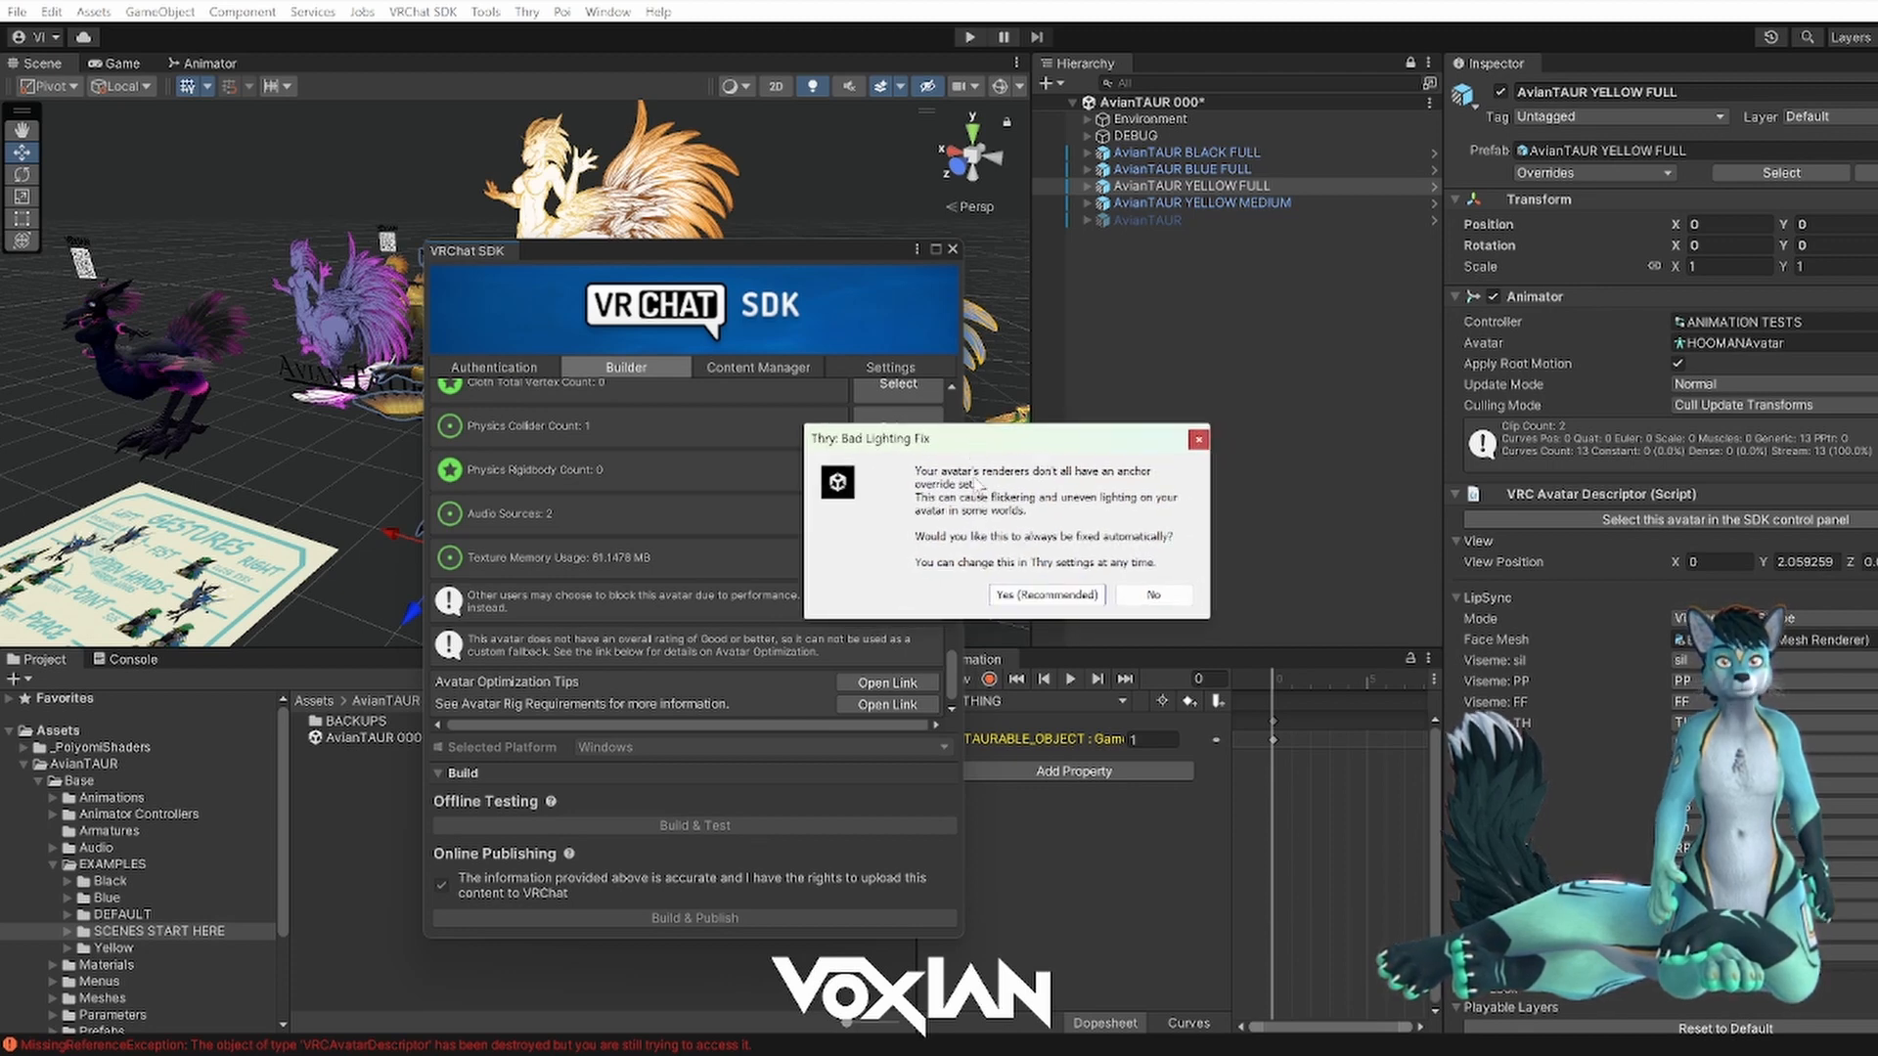
pyautogui.click(1049, 595)
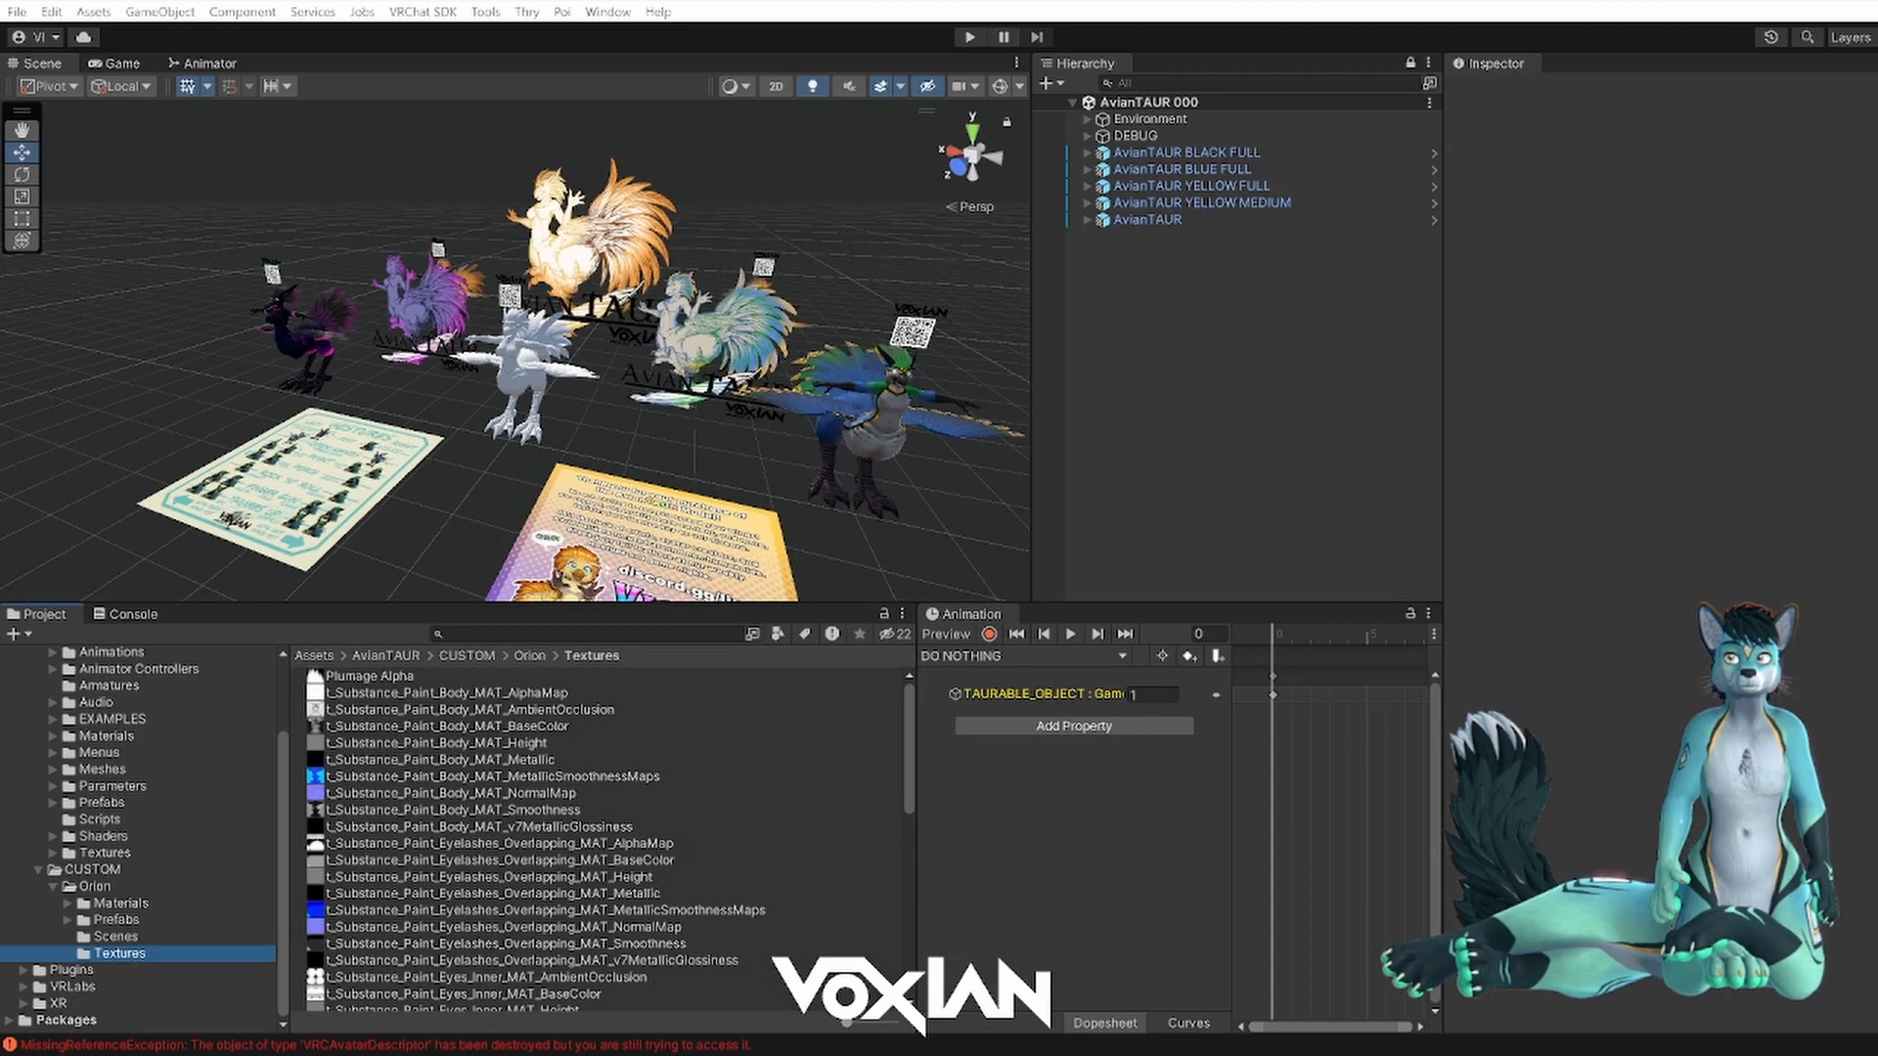
# - Look through the custom texture files in CUSTOM > Orion > Textures
pyautogui.click(1259, 452)
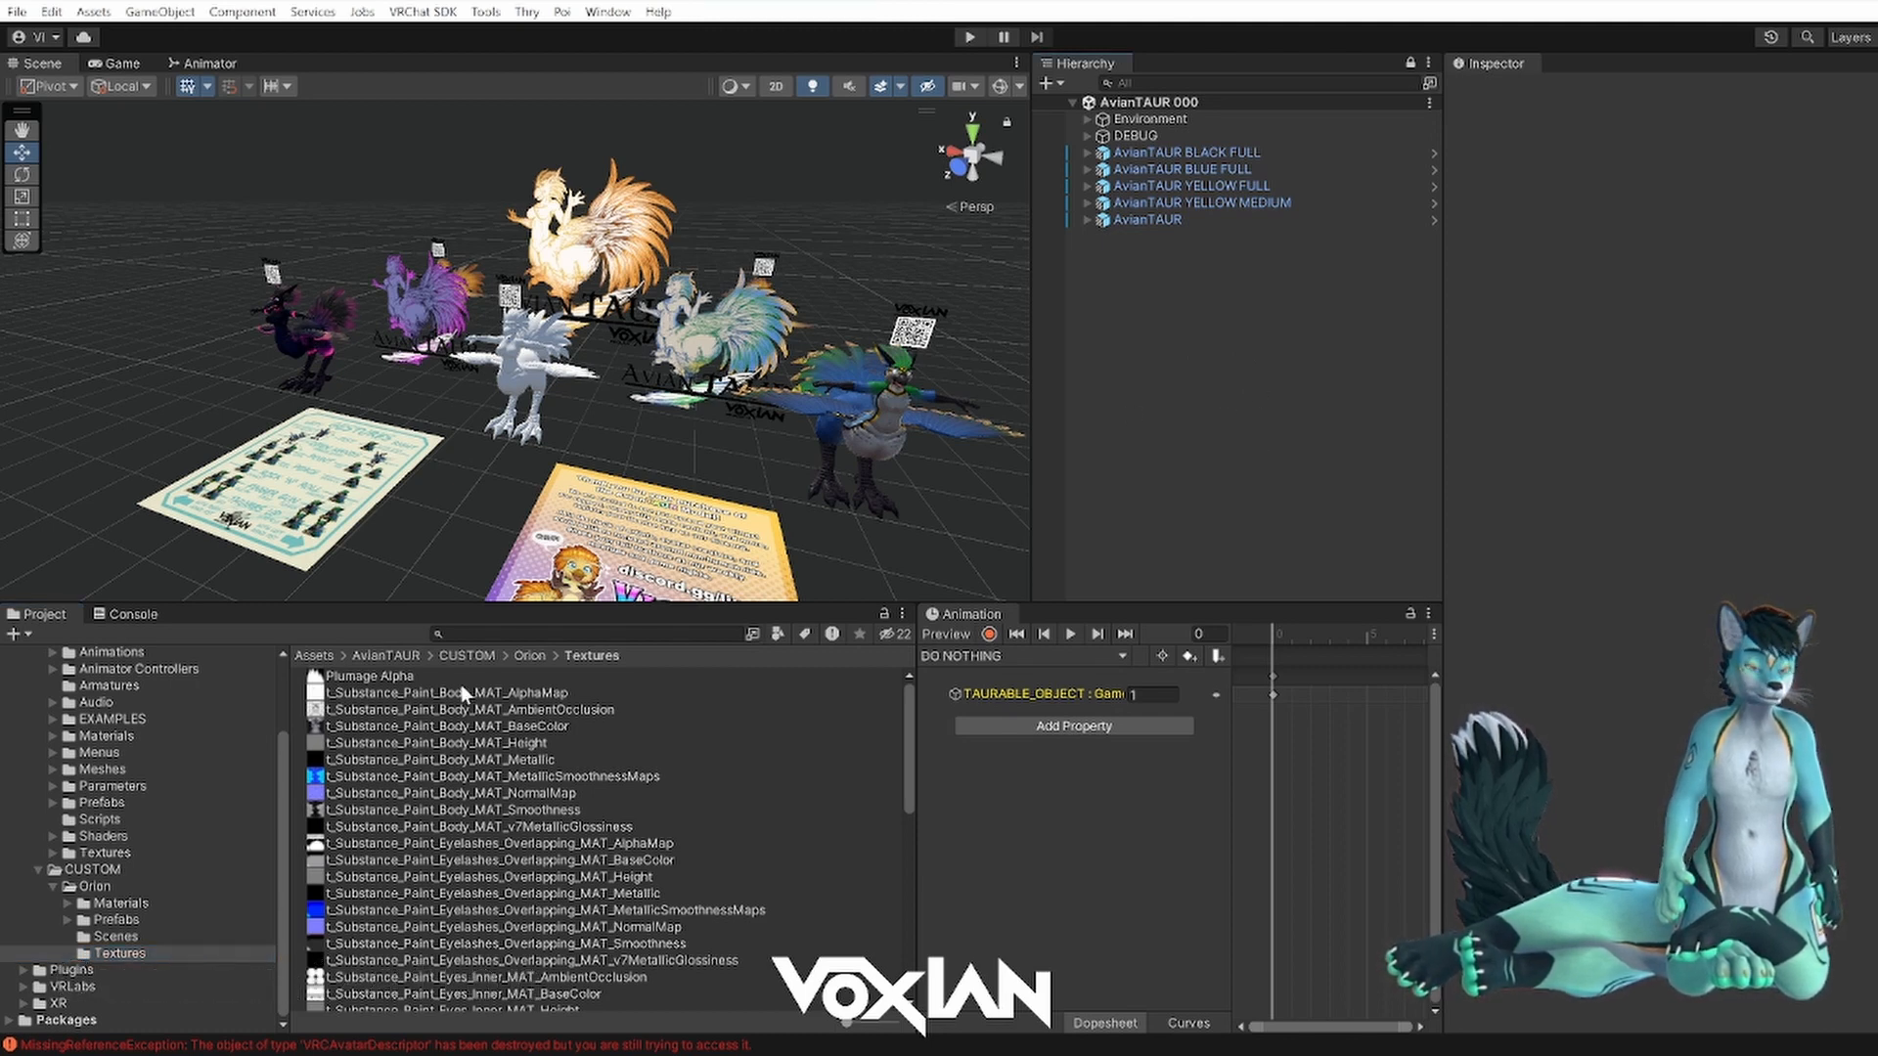
pyautogui.scroll(-10, 465, 748)
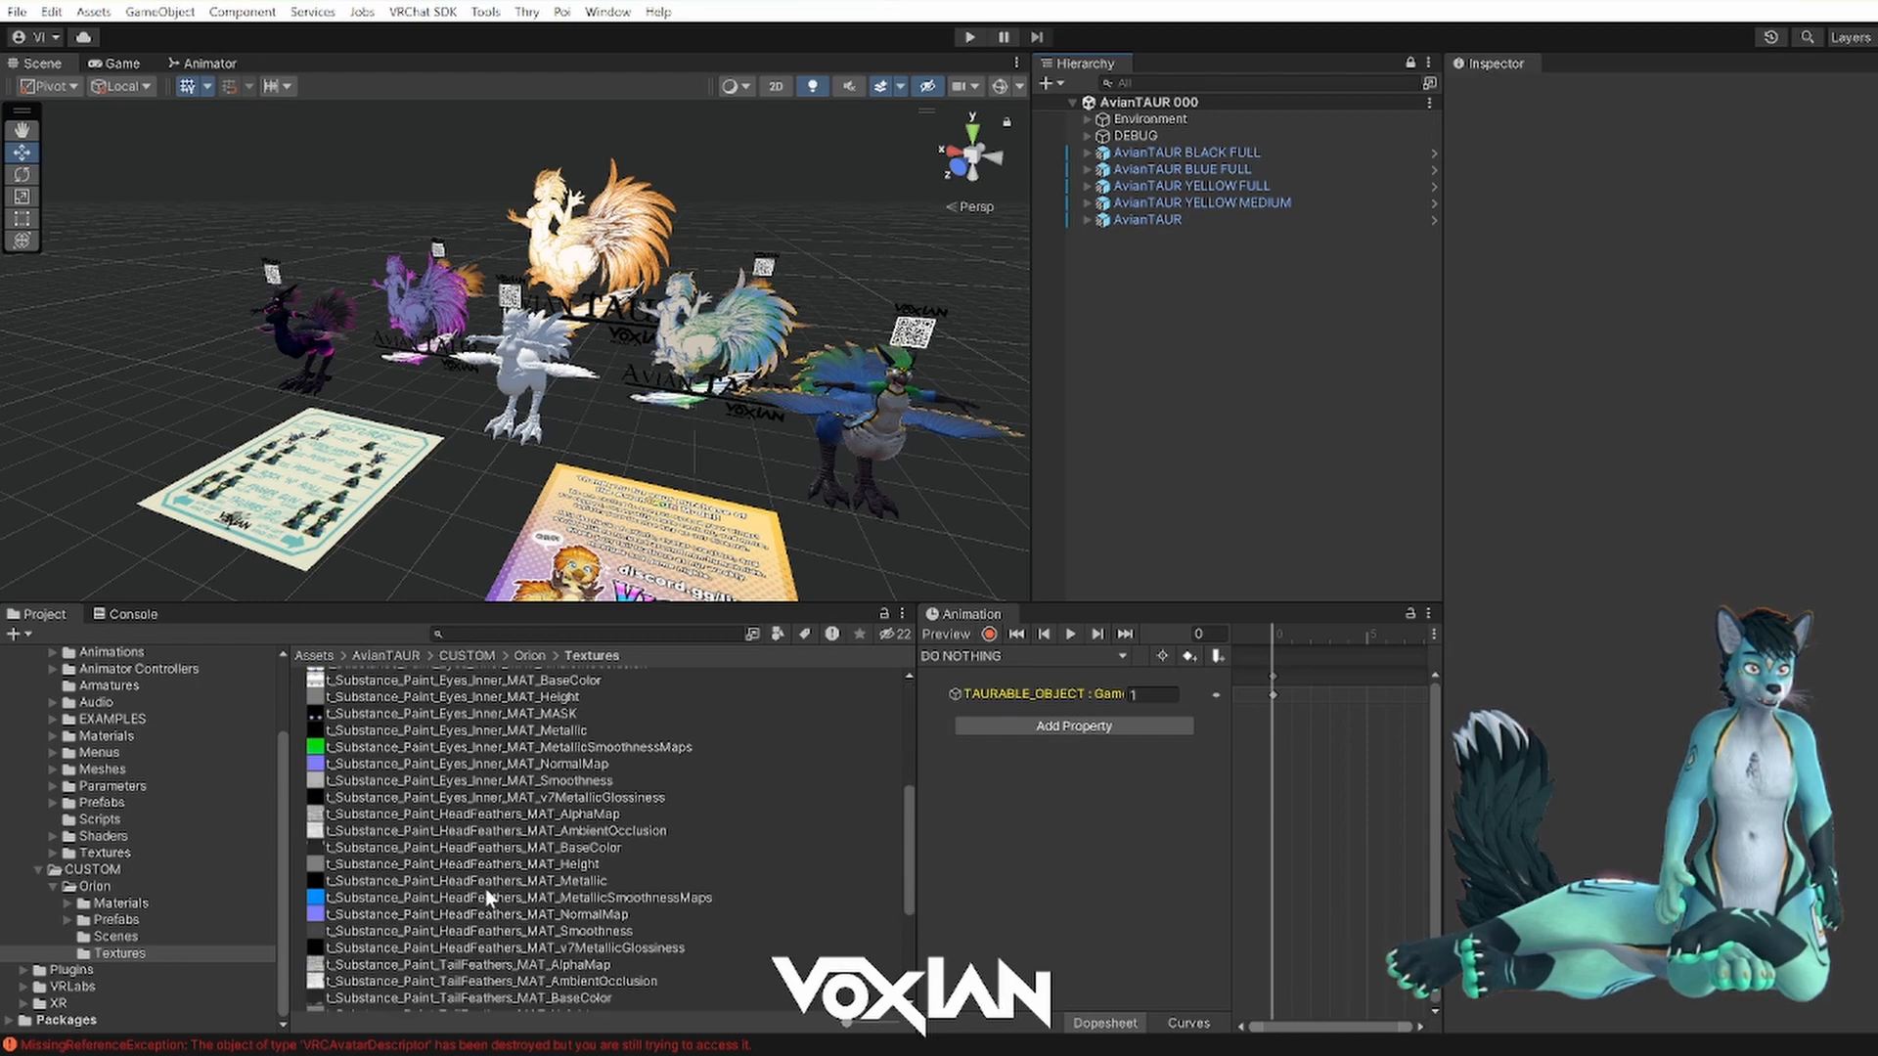
pyautogui.scroll(10, 469, 848)
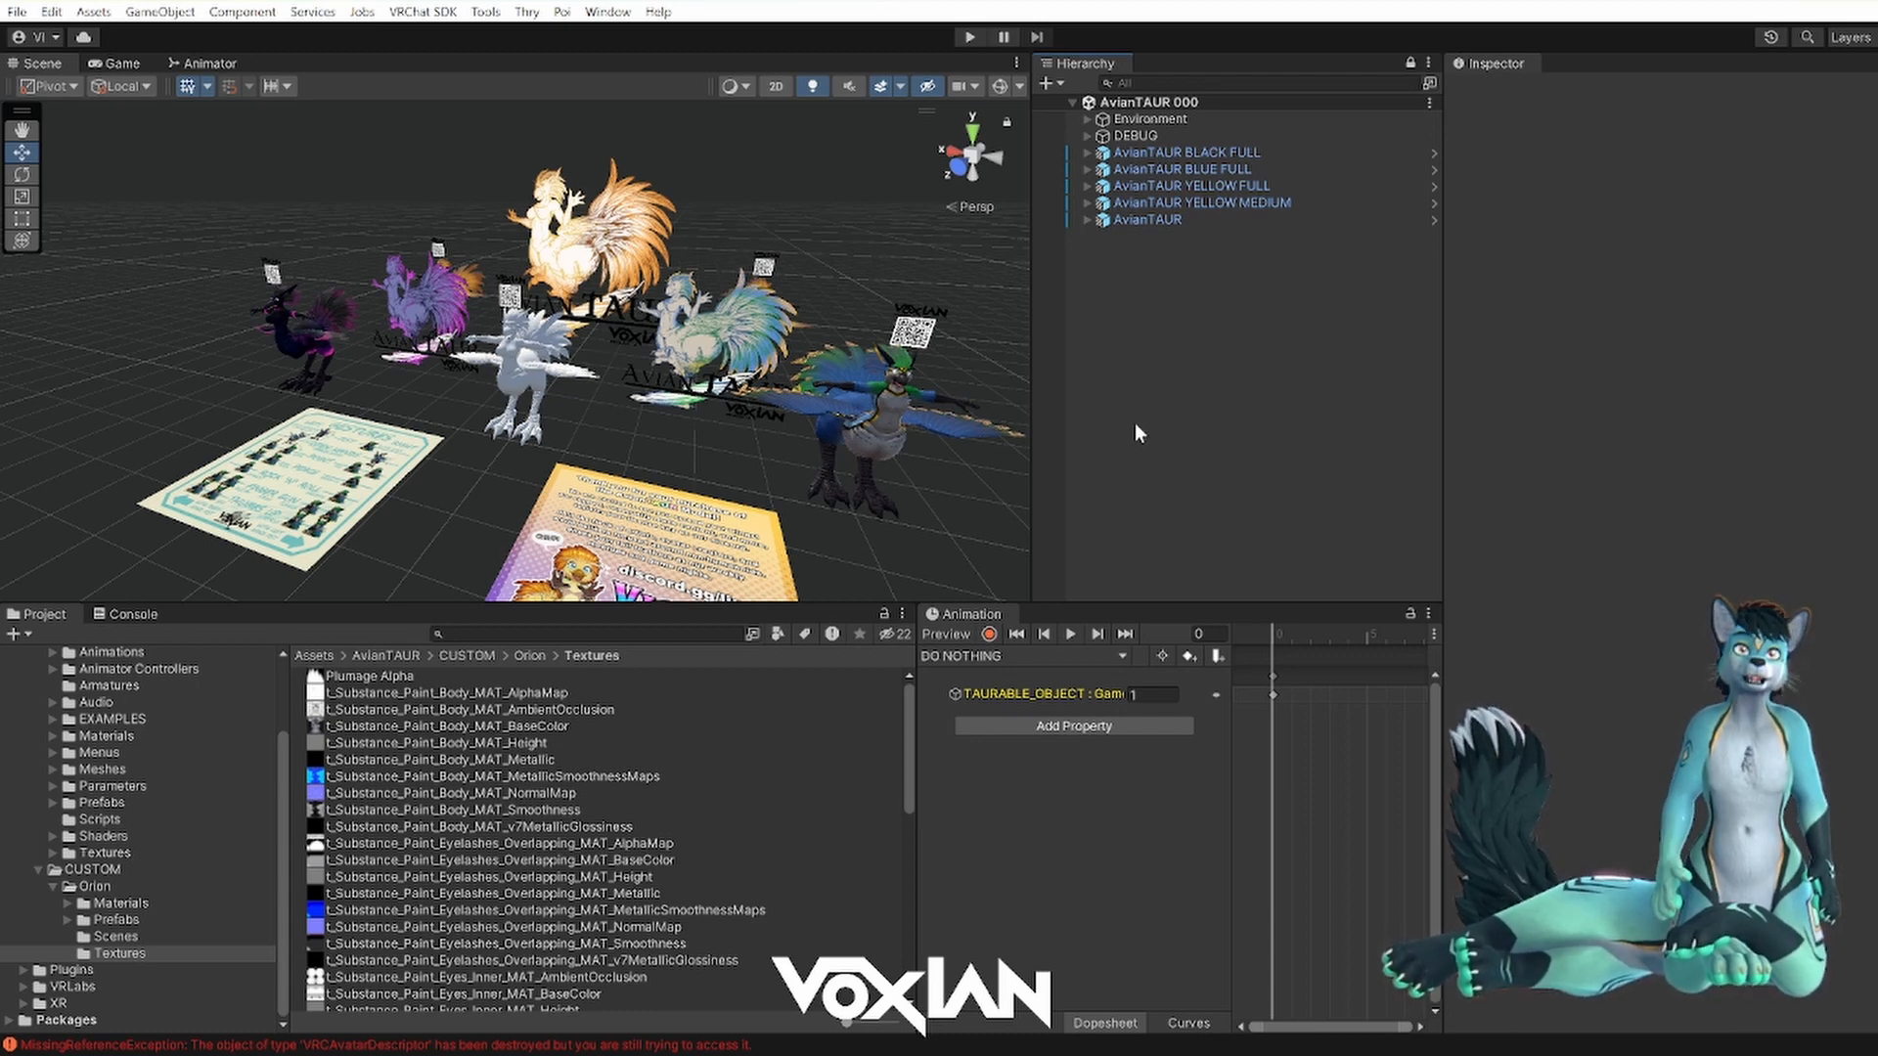
# - Select the plain white AvianTAUR avatar and frame it closely in the Scene view
pyautogui.click(1140, 221)
pyautogui.press('f')
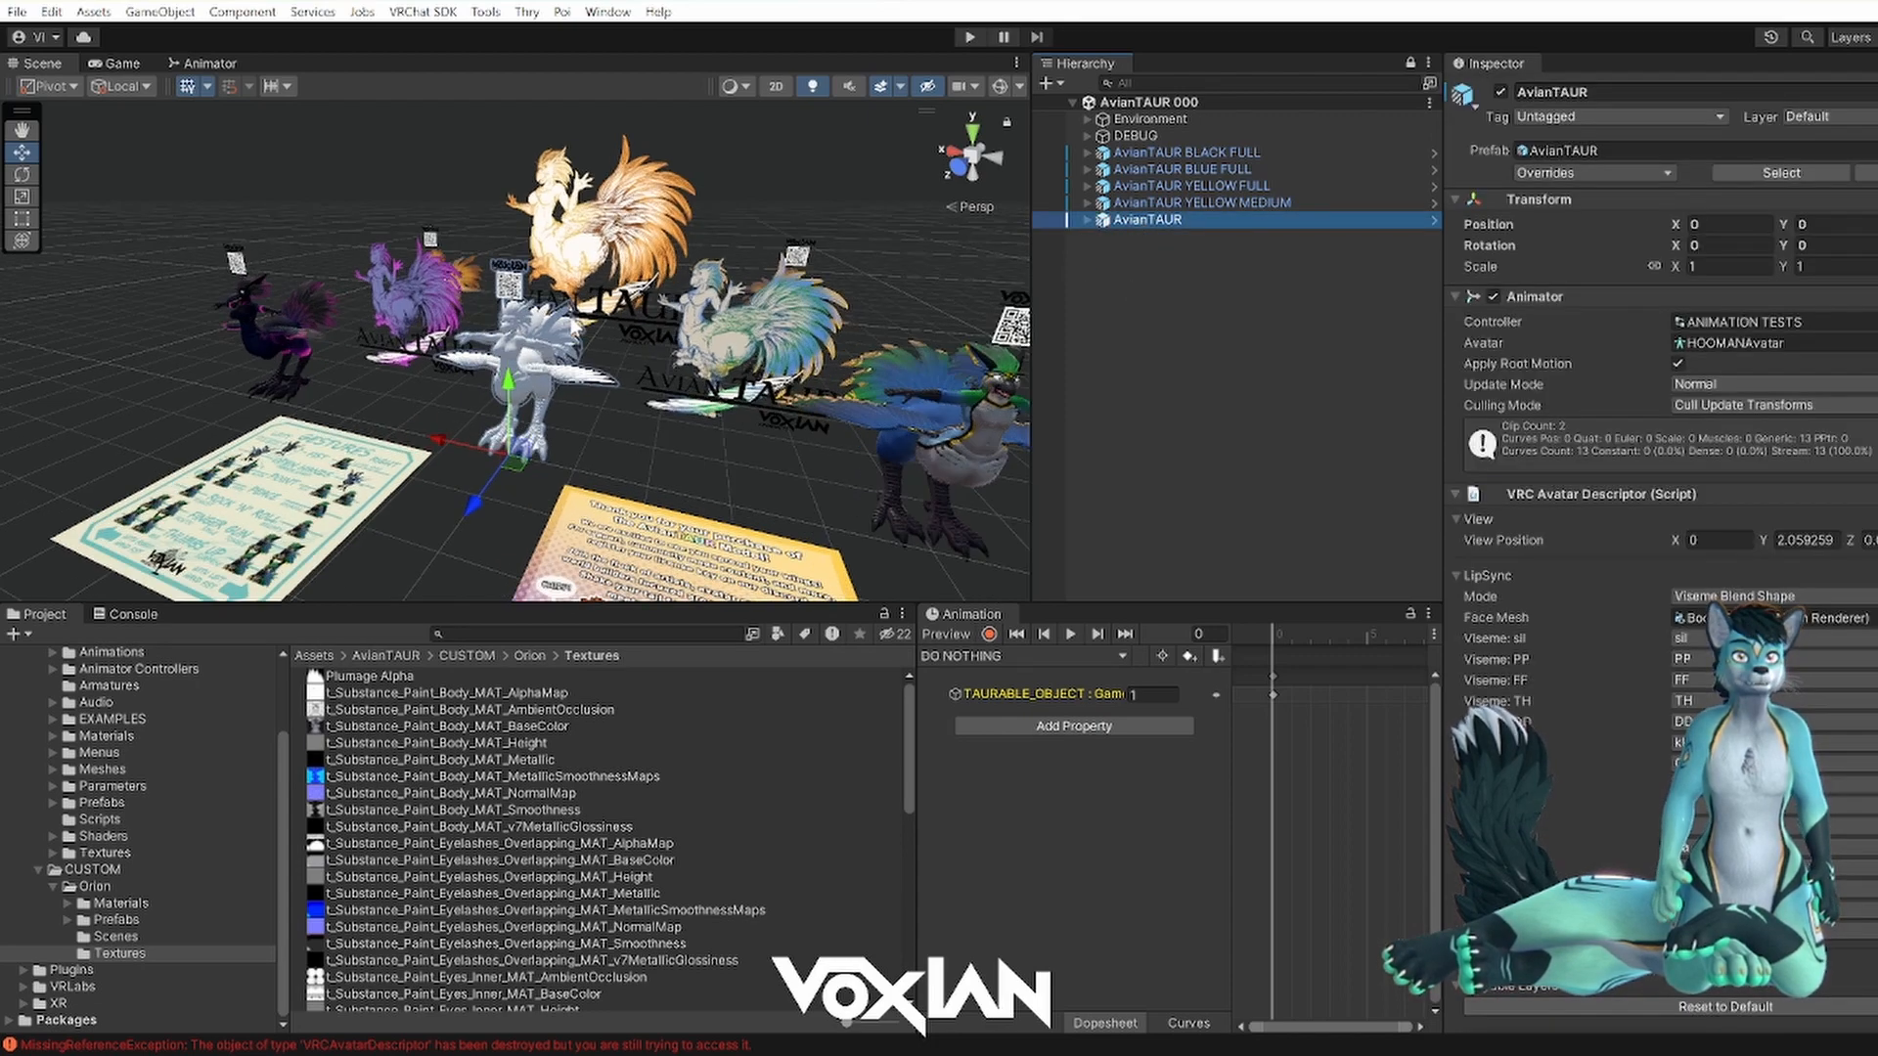
pyautogui.scroll(5, 597, 343)
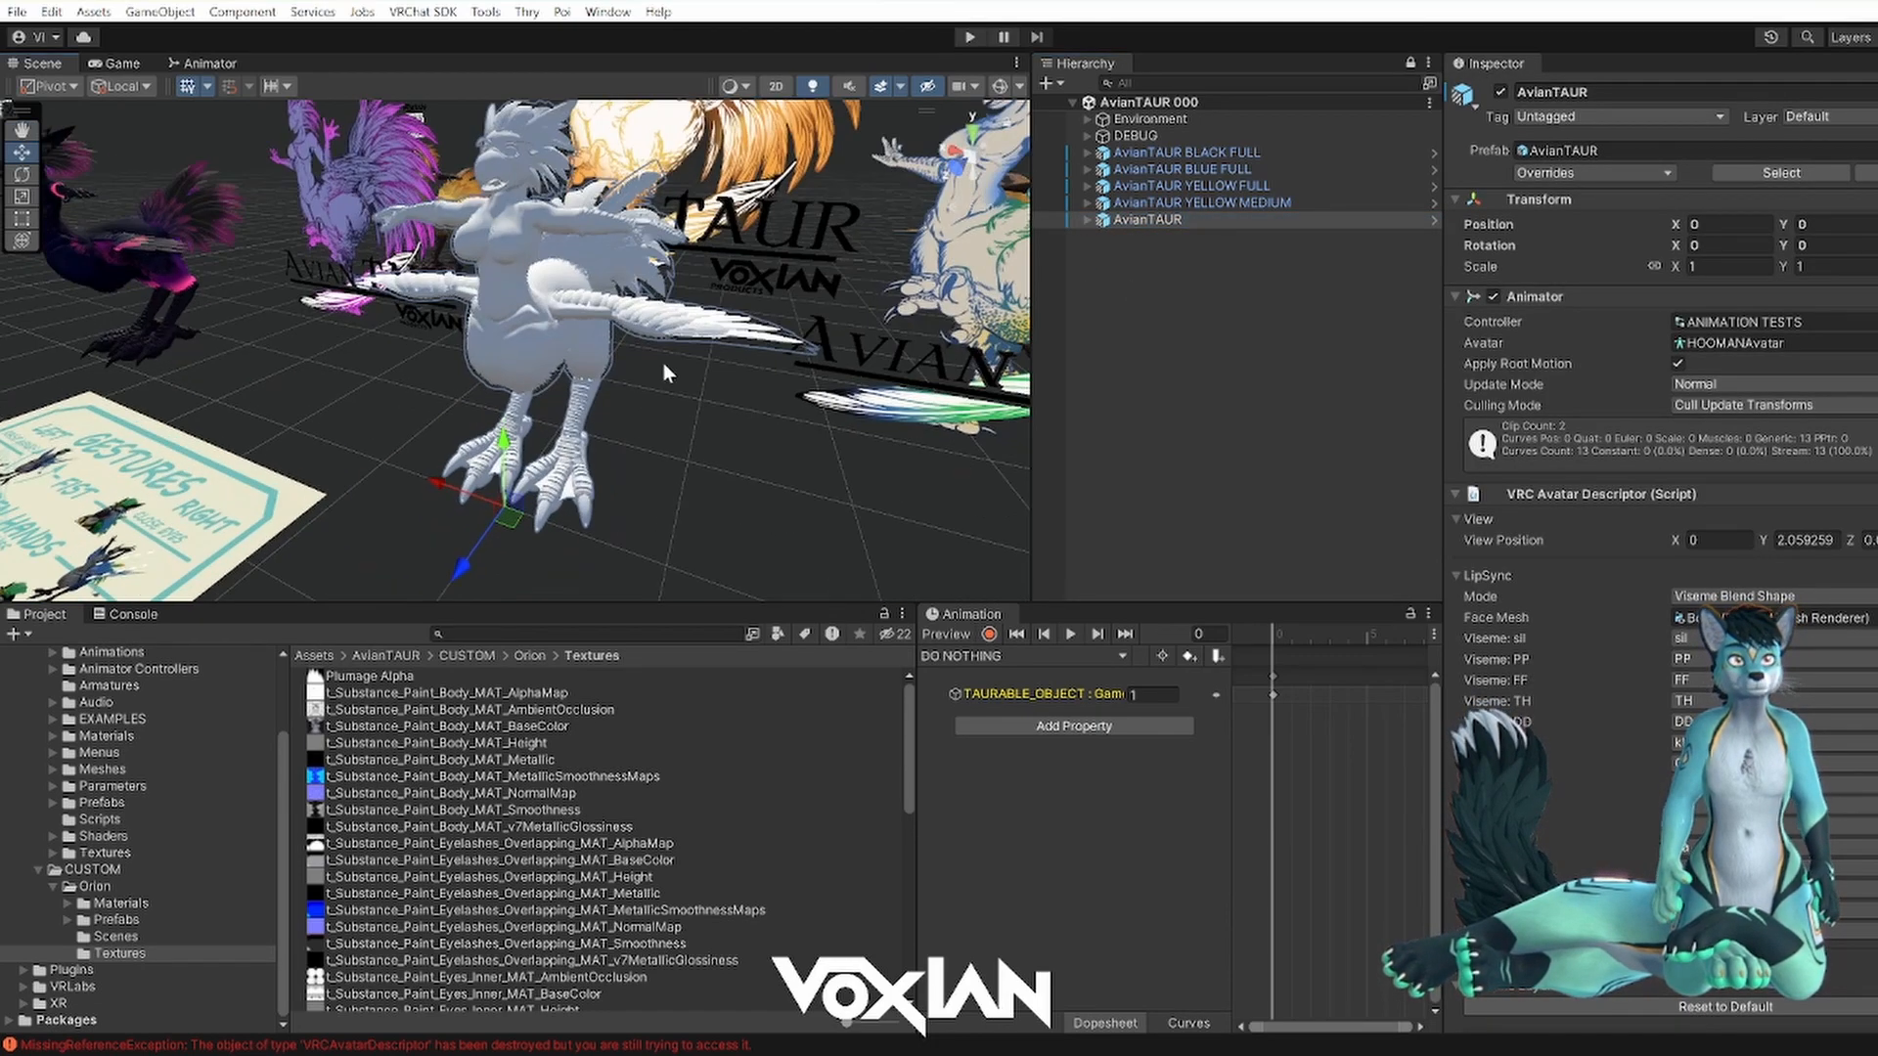
pyautogui.moveTo(622, 361)
pyautogui.keyDown('alt'); pyautogui.mouseDown()
pyautogui.moveTo(709, 352)
pyautogui.moveTo(676, 331)
pyautogui.moveTo(658, 357)
pyautogui.moveTo(591, 357)
pyautogui.mouseUp(); pyautogui.keyUp('alt')
pyautogui.scroll(3, 63, 753)
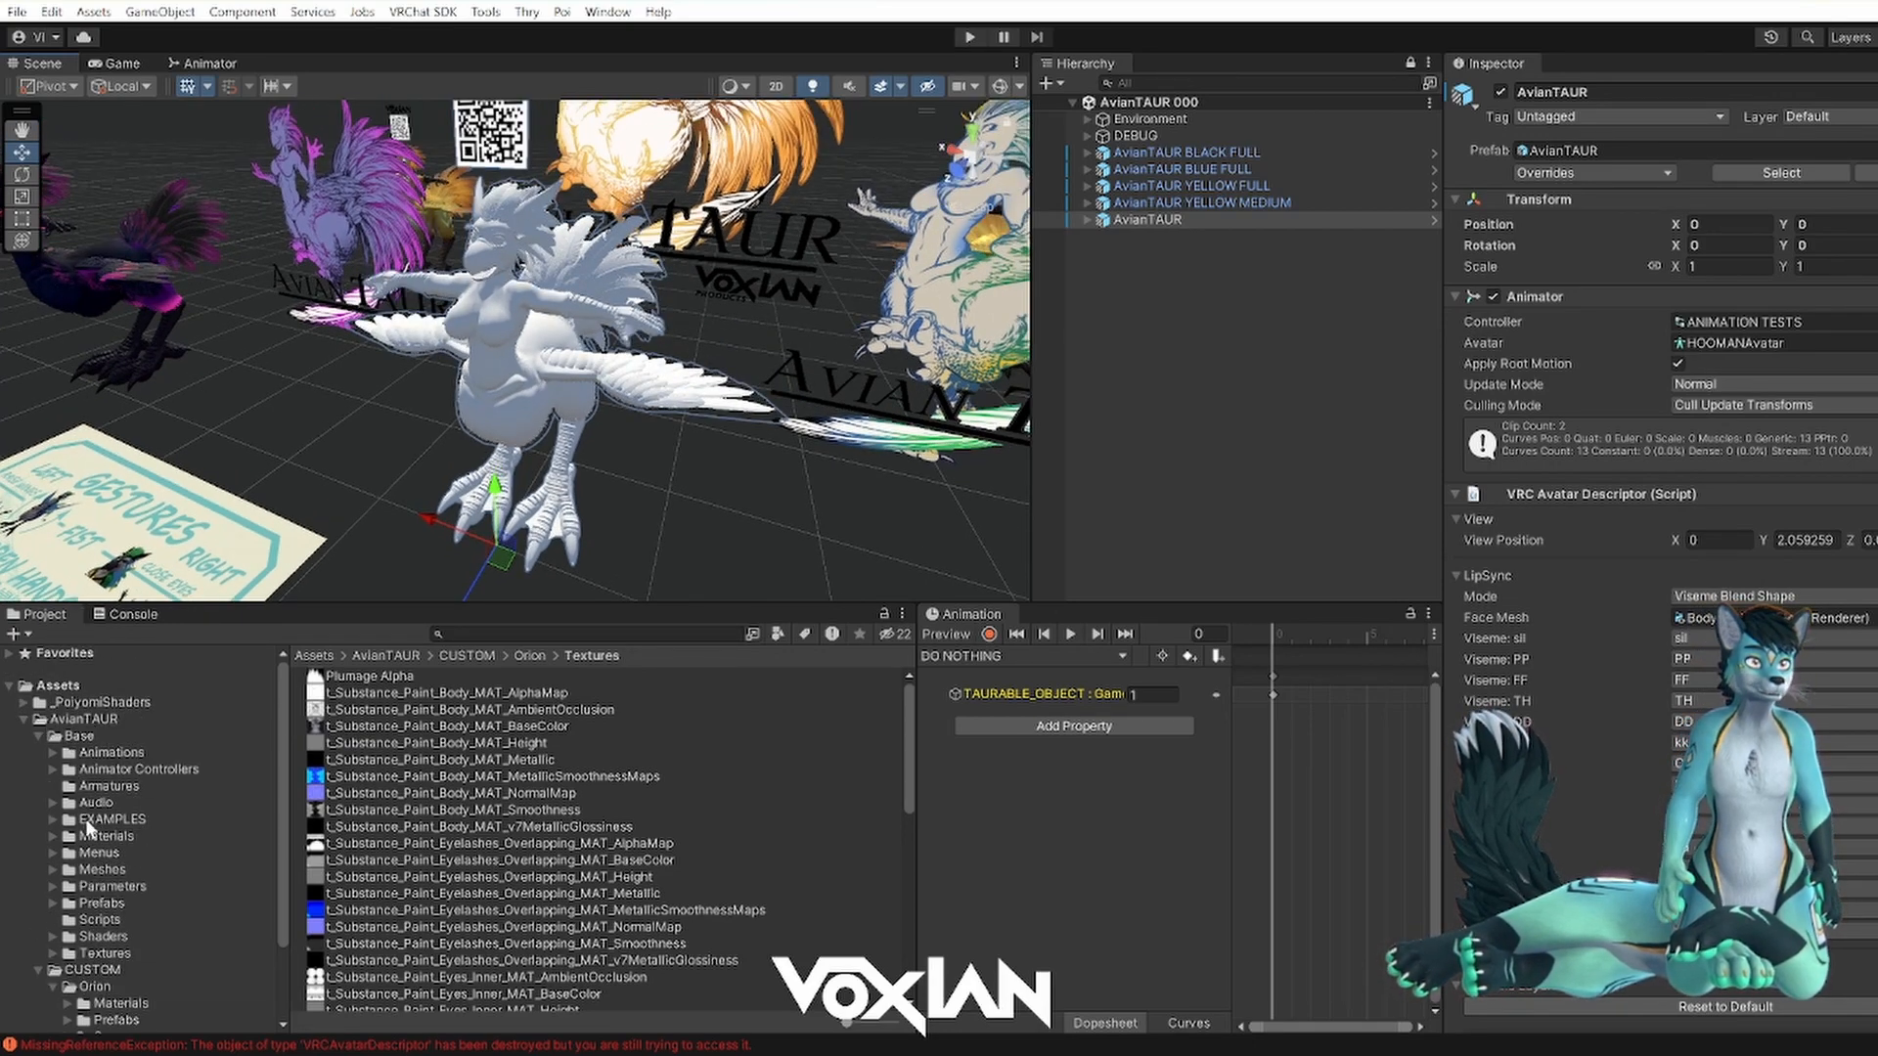
# - Duplicate all nine DEFAULT materials in EXAMPLES > DEFAULT > Materials and move the copies into the CUSTOM > Orion folder
pyautogui.click(53, 819)
pyautogui.scroll(-2, 104, 800)
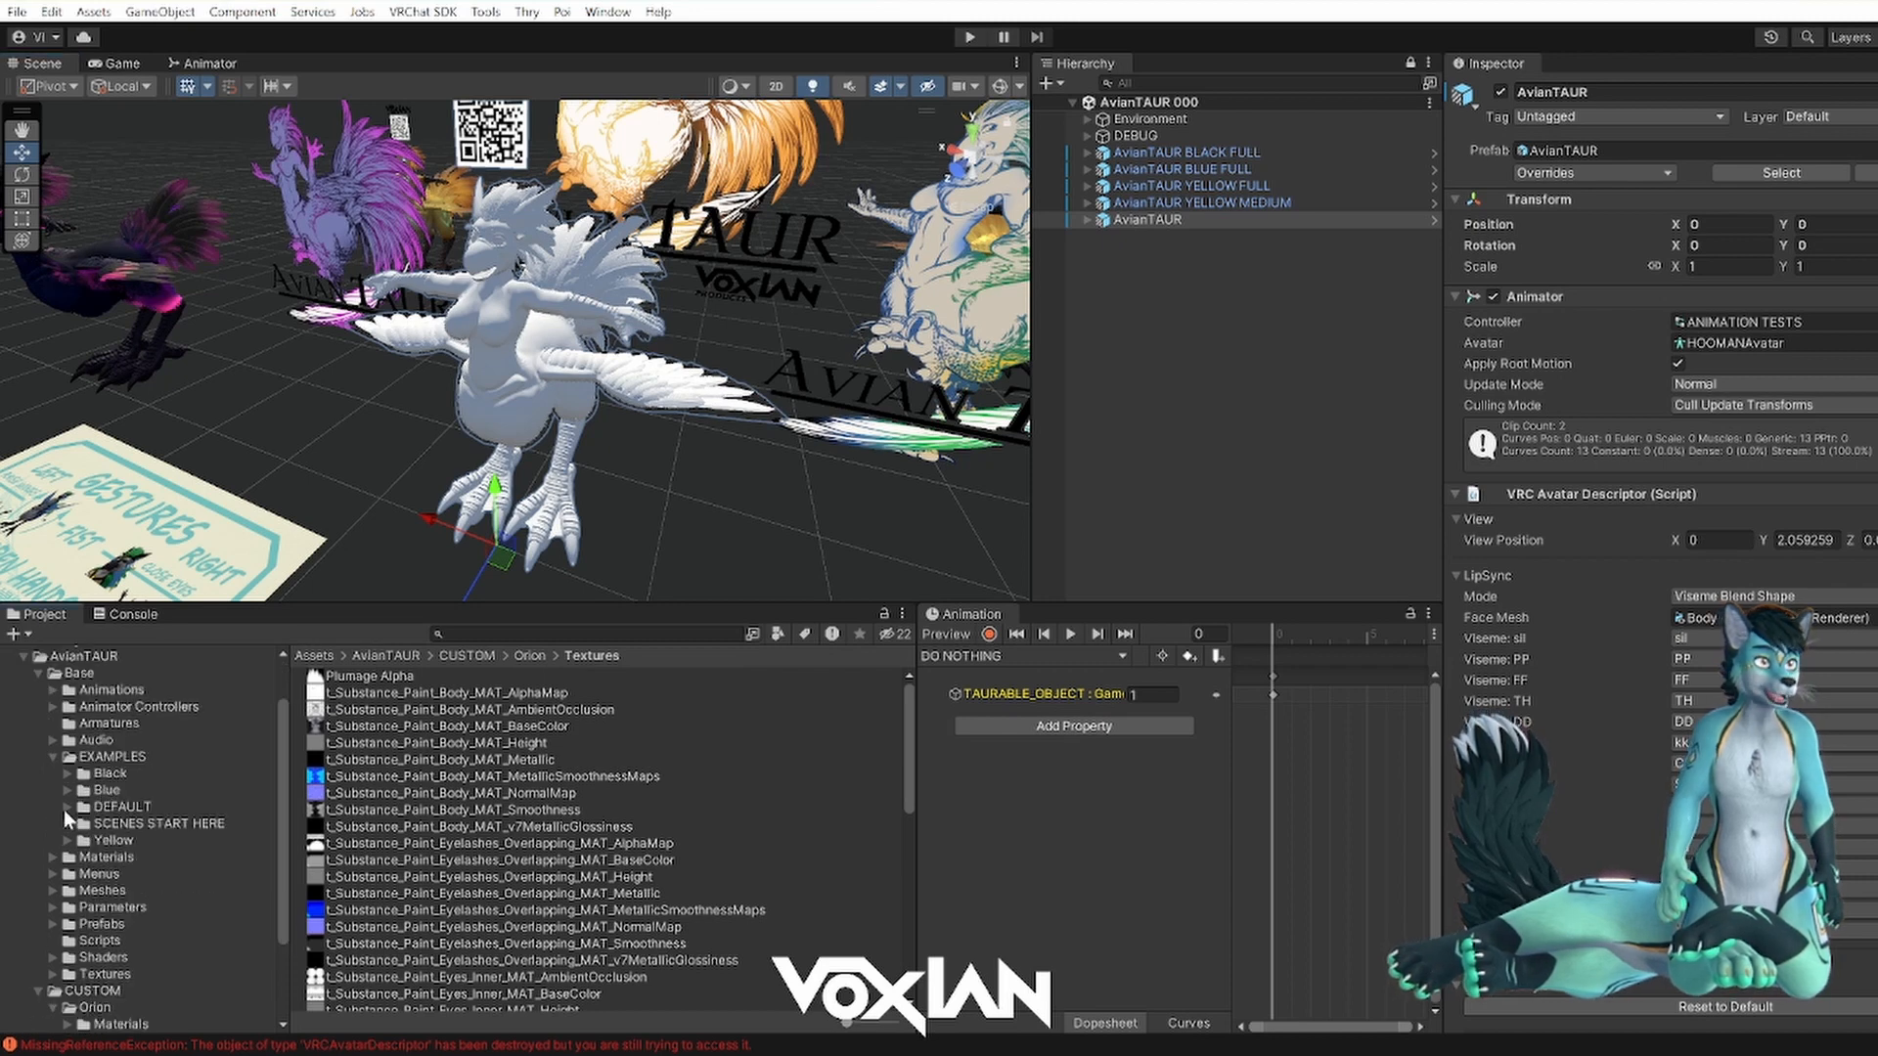
pyautogui.click(66, 806)
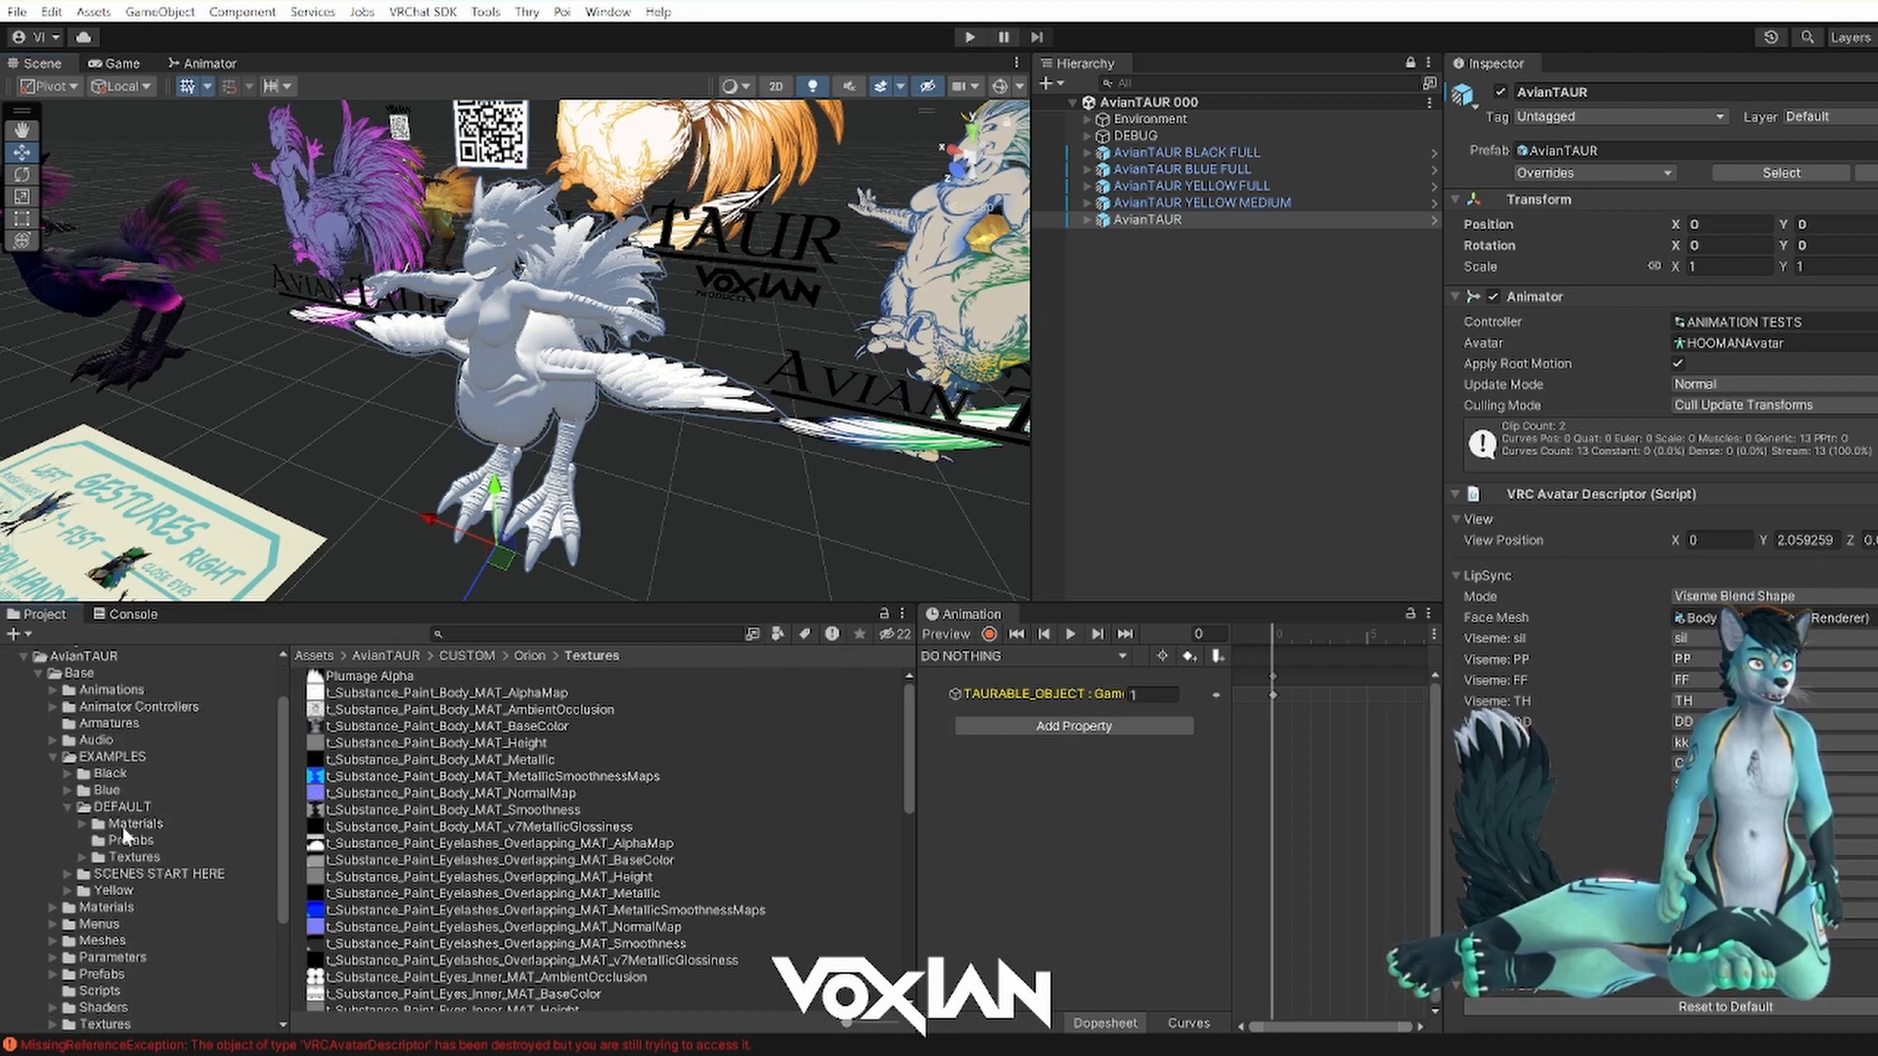
pyautogui.click(123, 825)
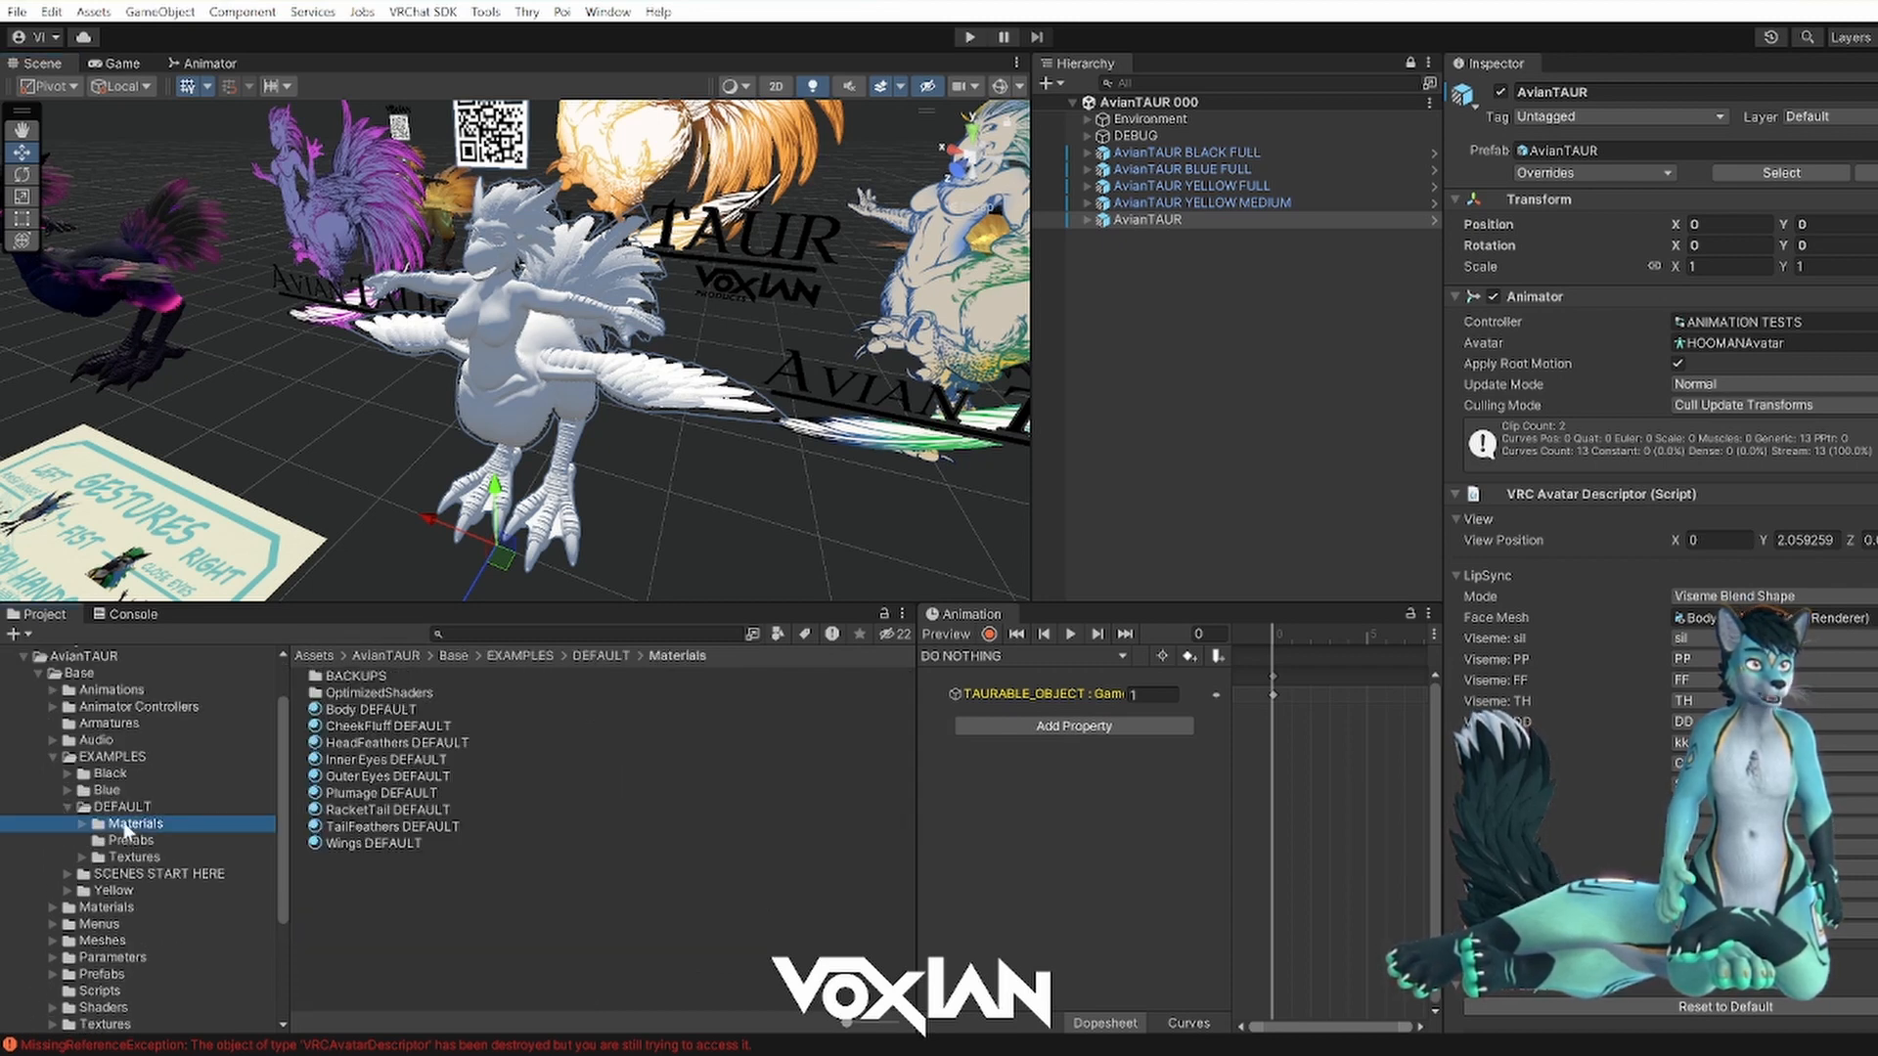
pyautogui.click(384, 712)
pyautogui.keyDown('shift'); pyautogui.click(355, 842); pyautogui.keyUp('shift')
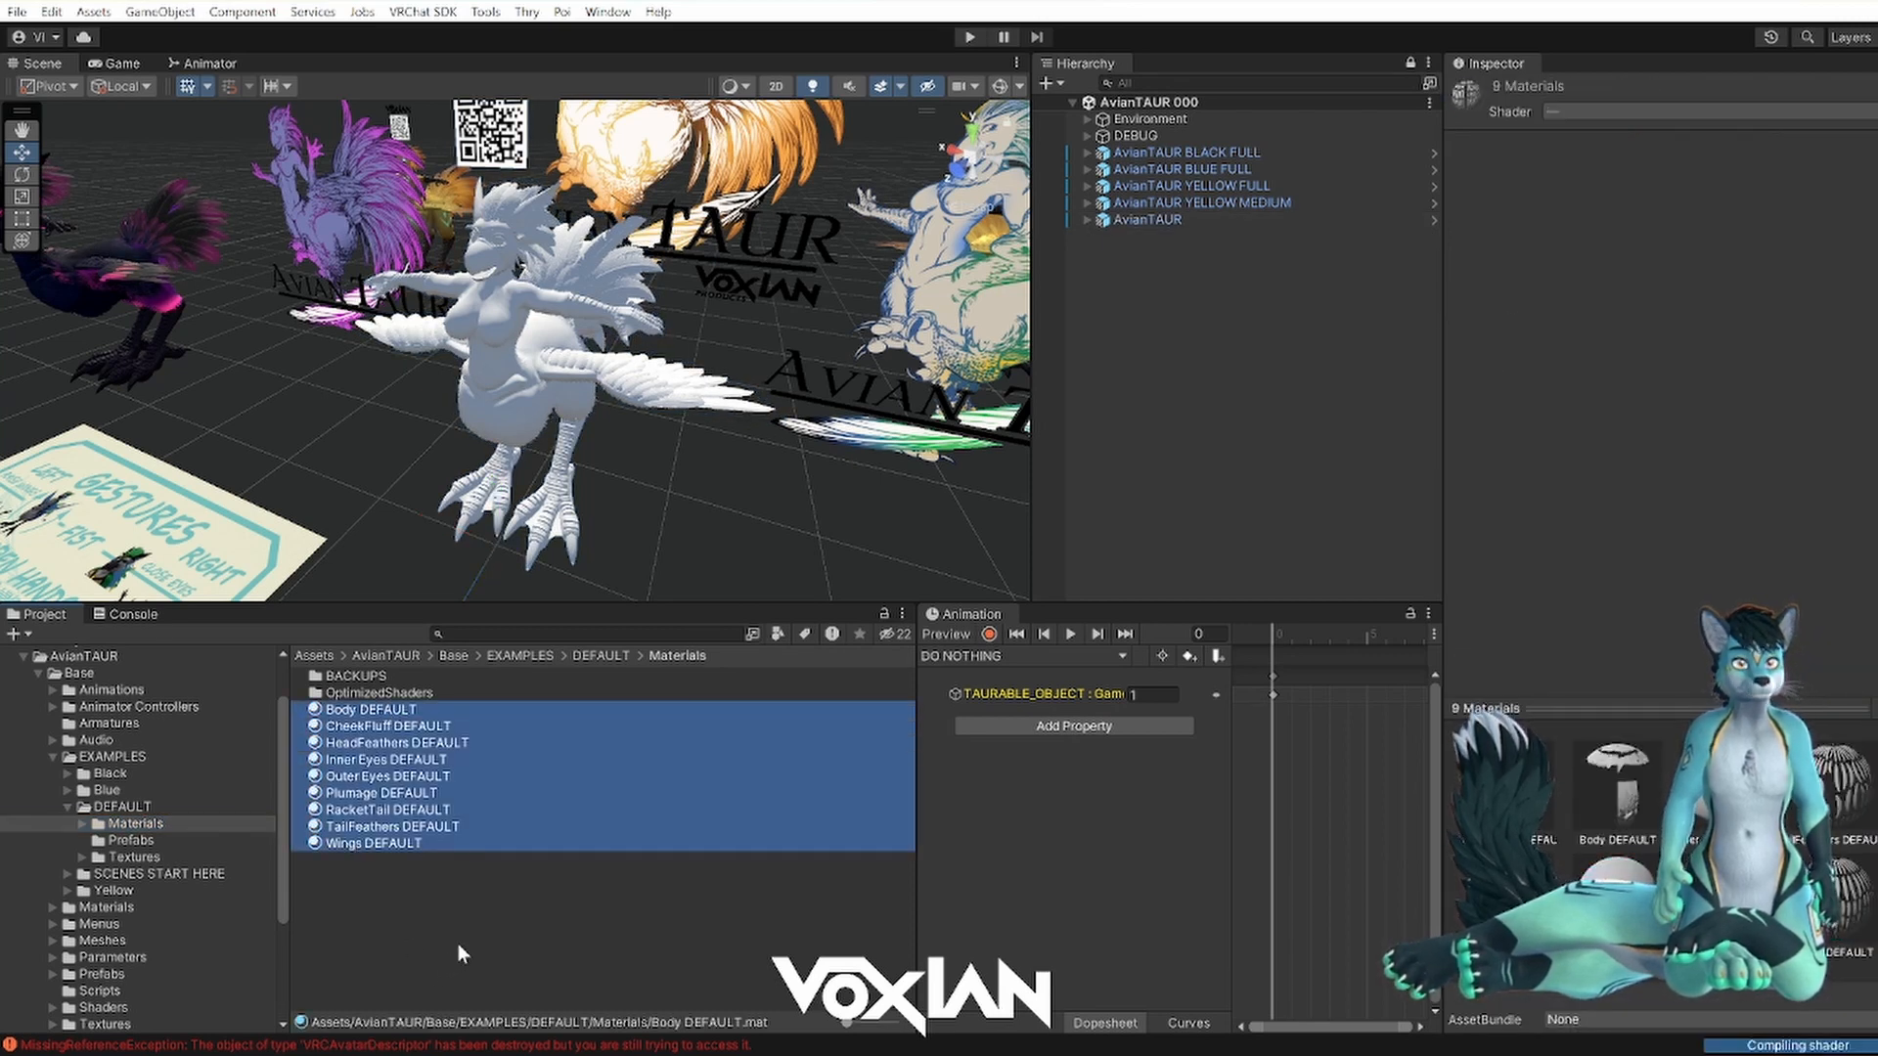
pyautogui.hotkey('ctrl', 'd')
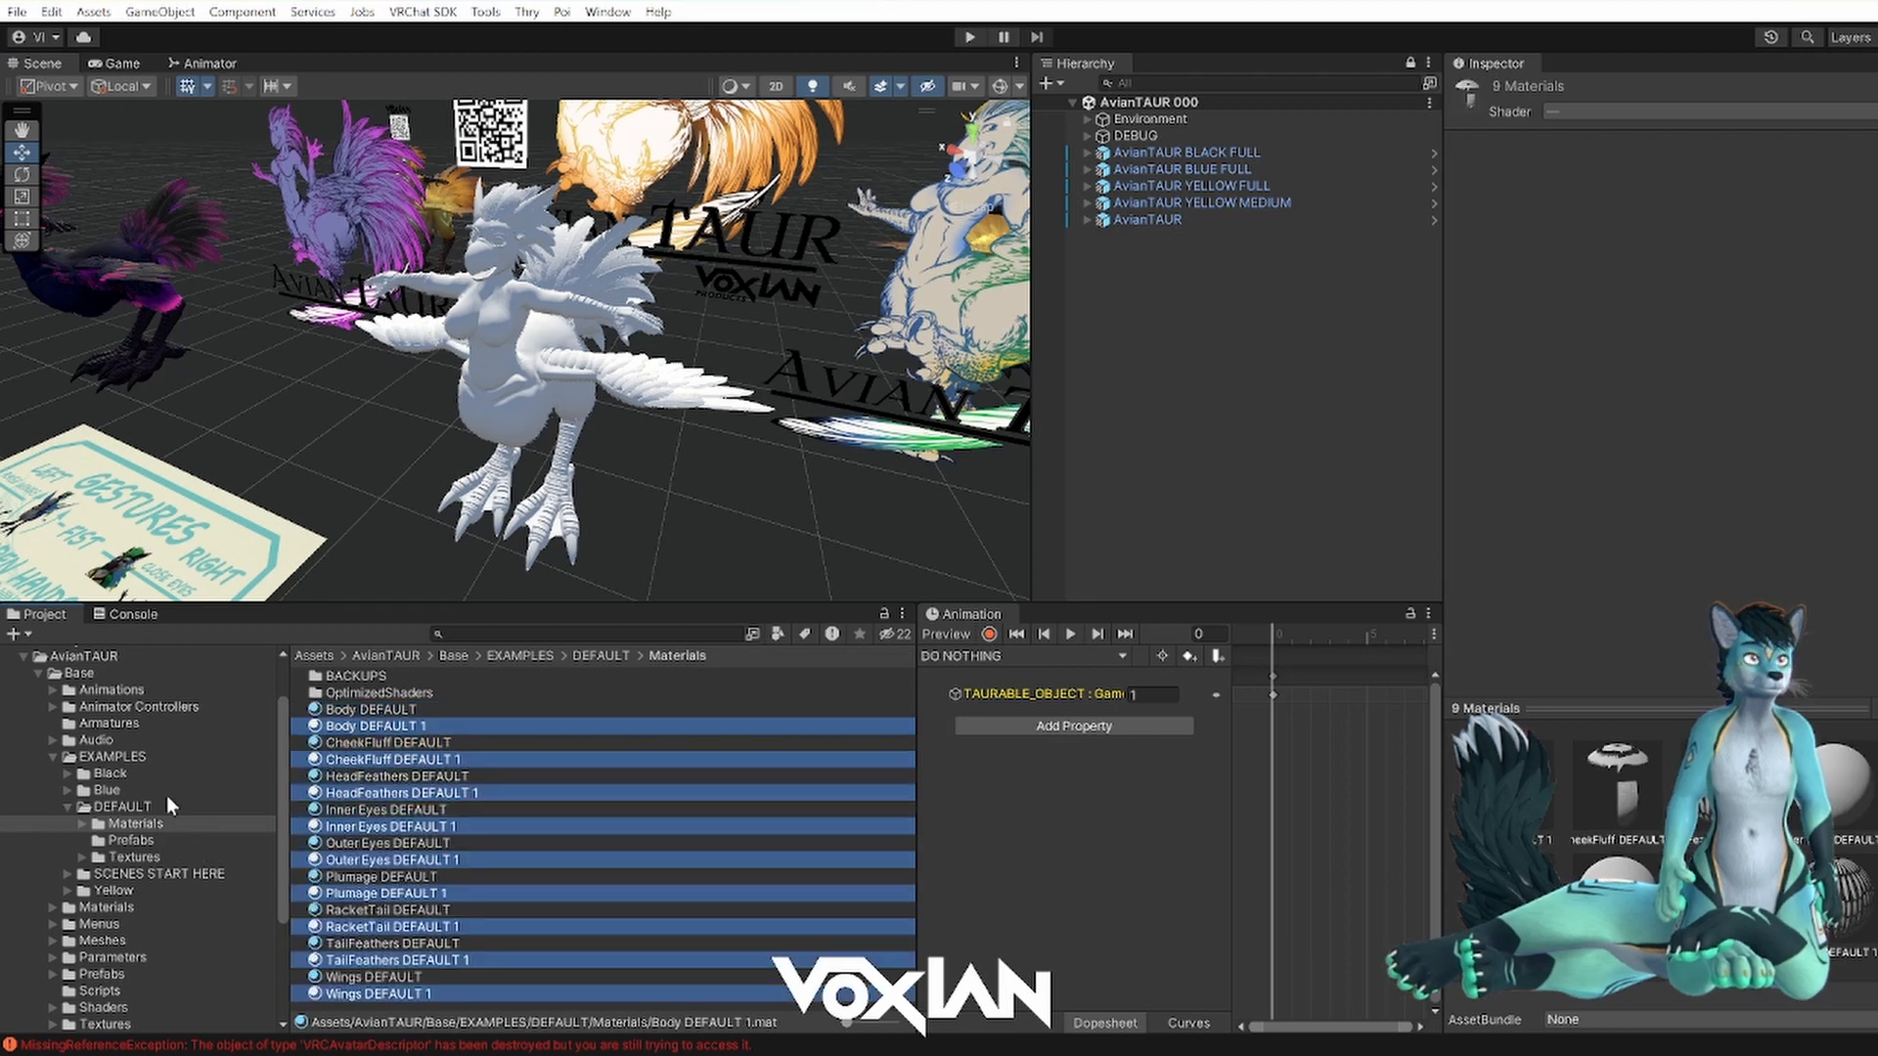
pyautogui.scroll(-5, 163, 790)
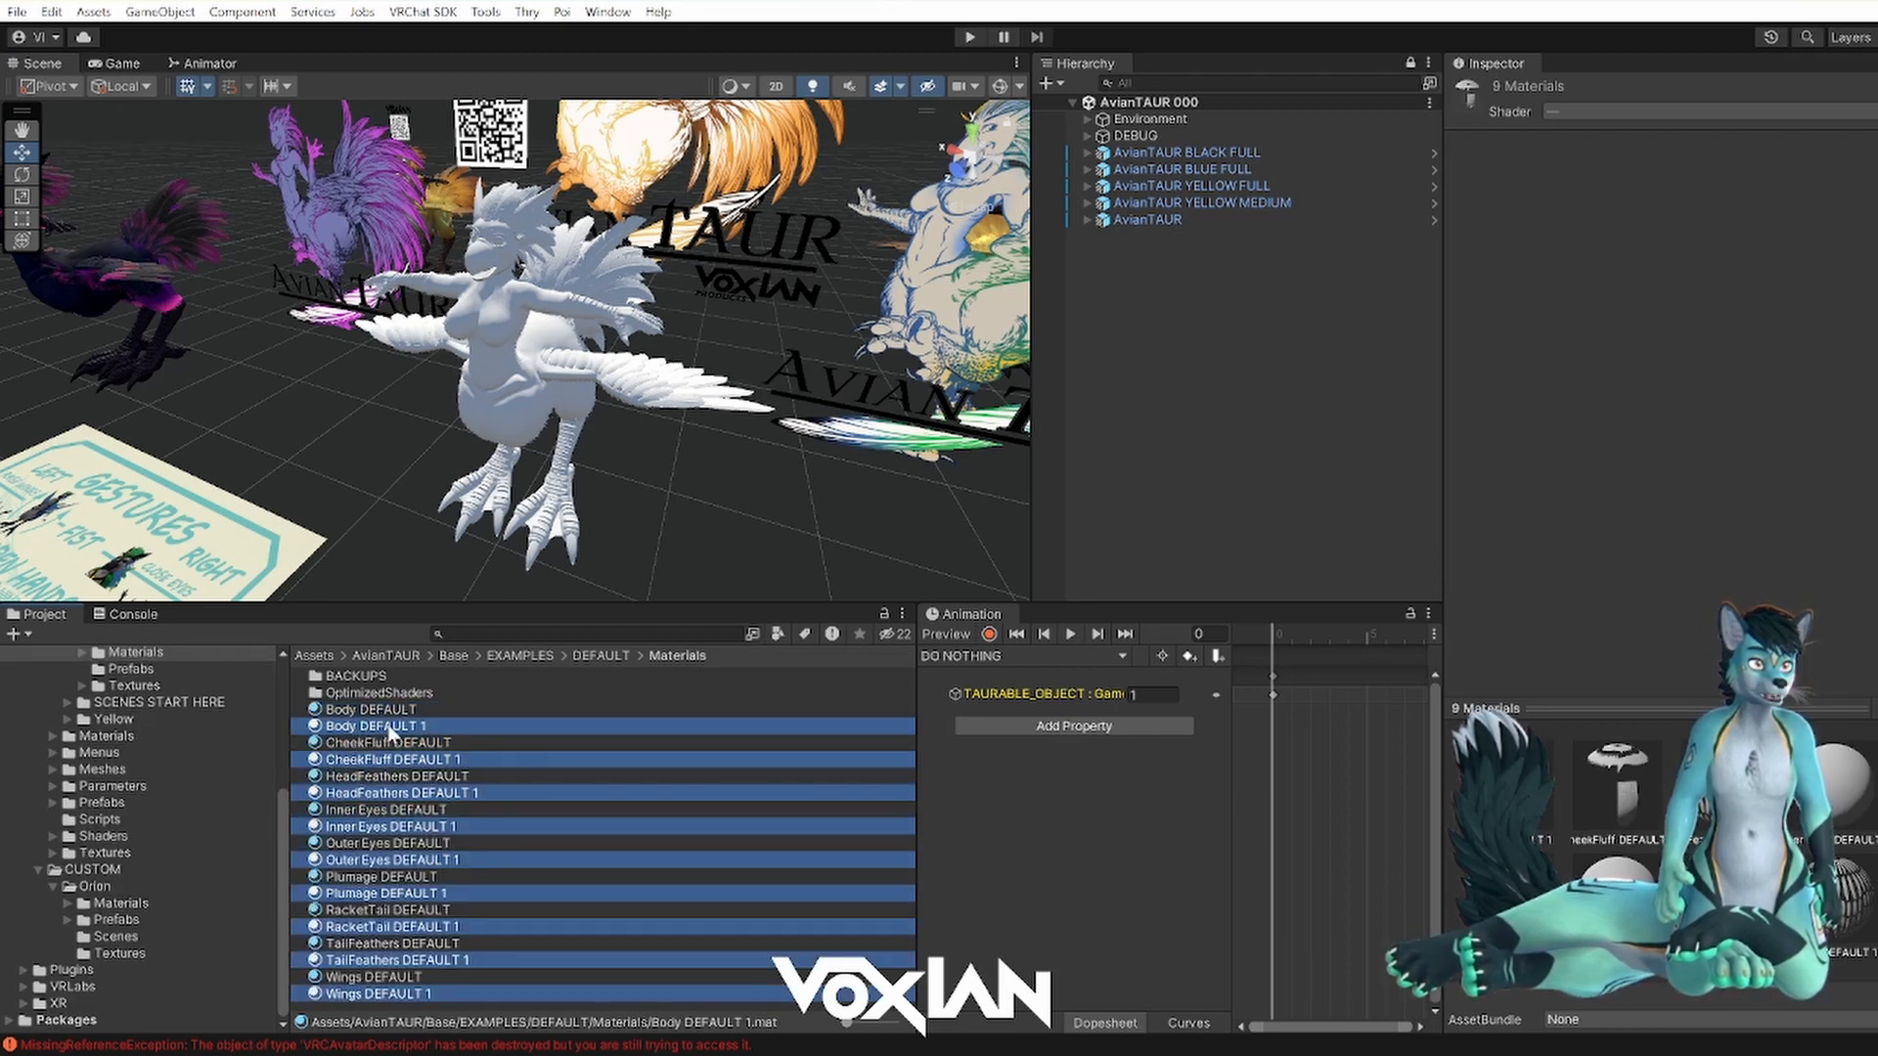
pyautogui.moveTo(391, 732); pyautogui.dragTo(105, 885)
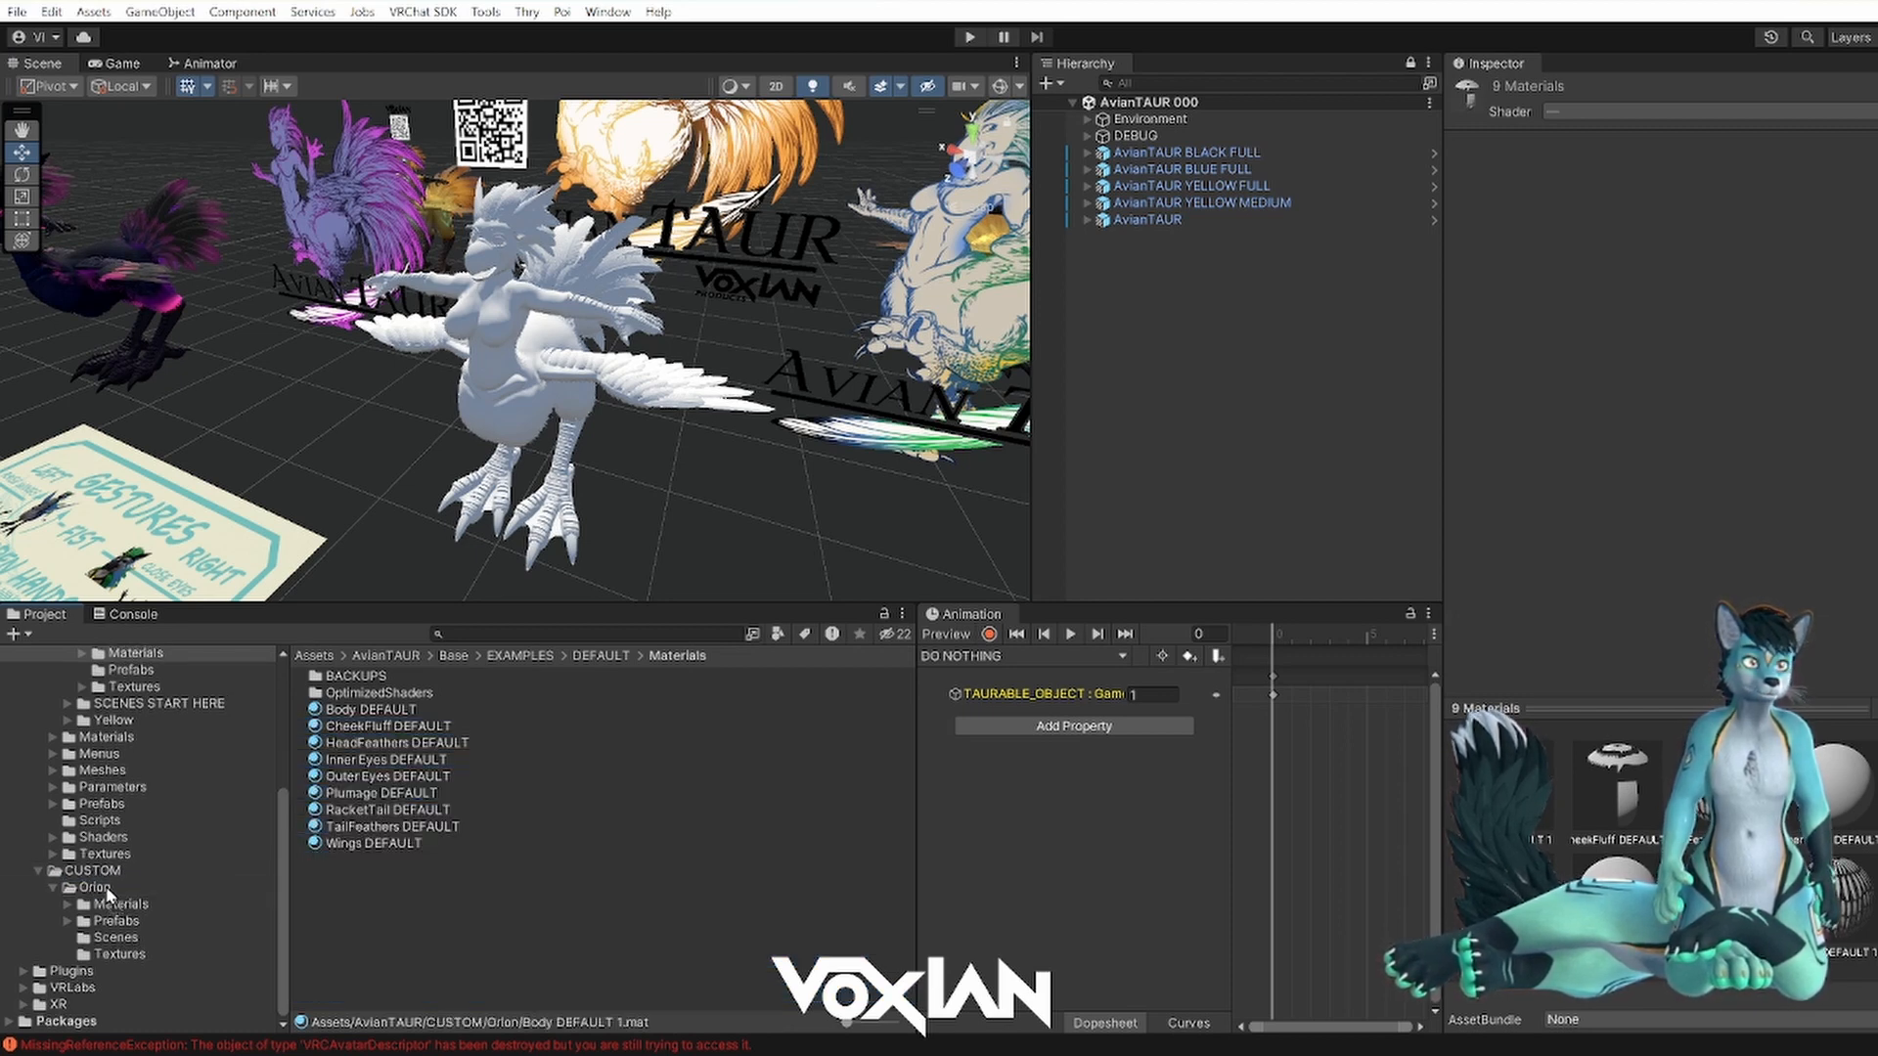
# - Unlock the Poiyomi shader on the copied Body DEFAULT 1 material in CUSTOM > Orion and toggle the shader lock on CheekFluff DEFAULT 1
pyautogui.click(104, 884)
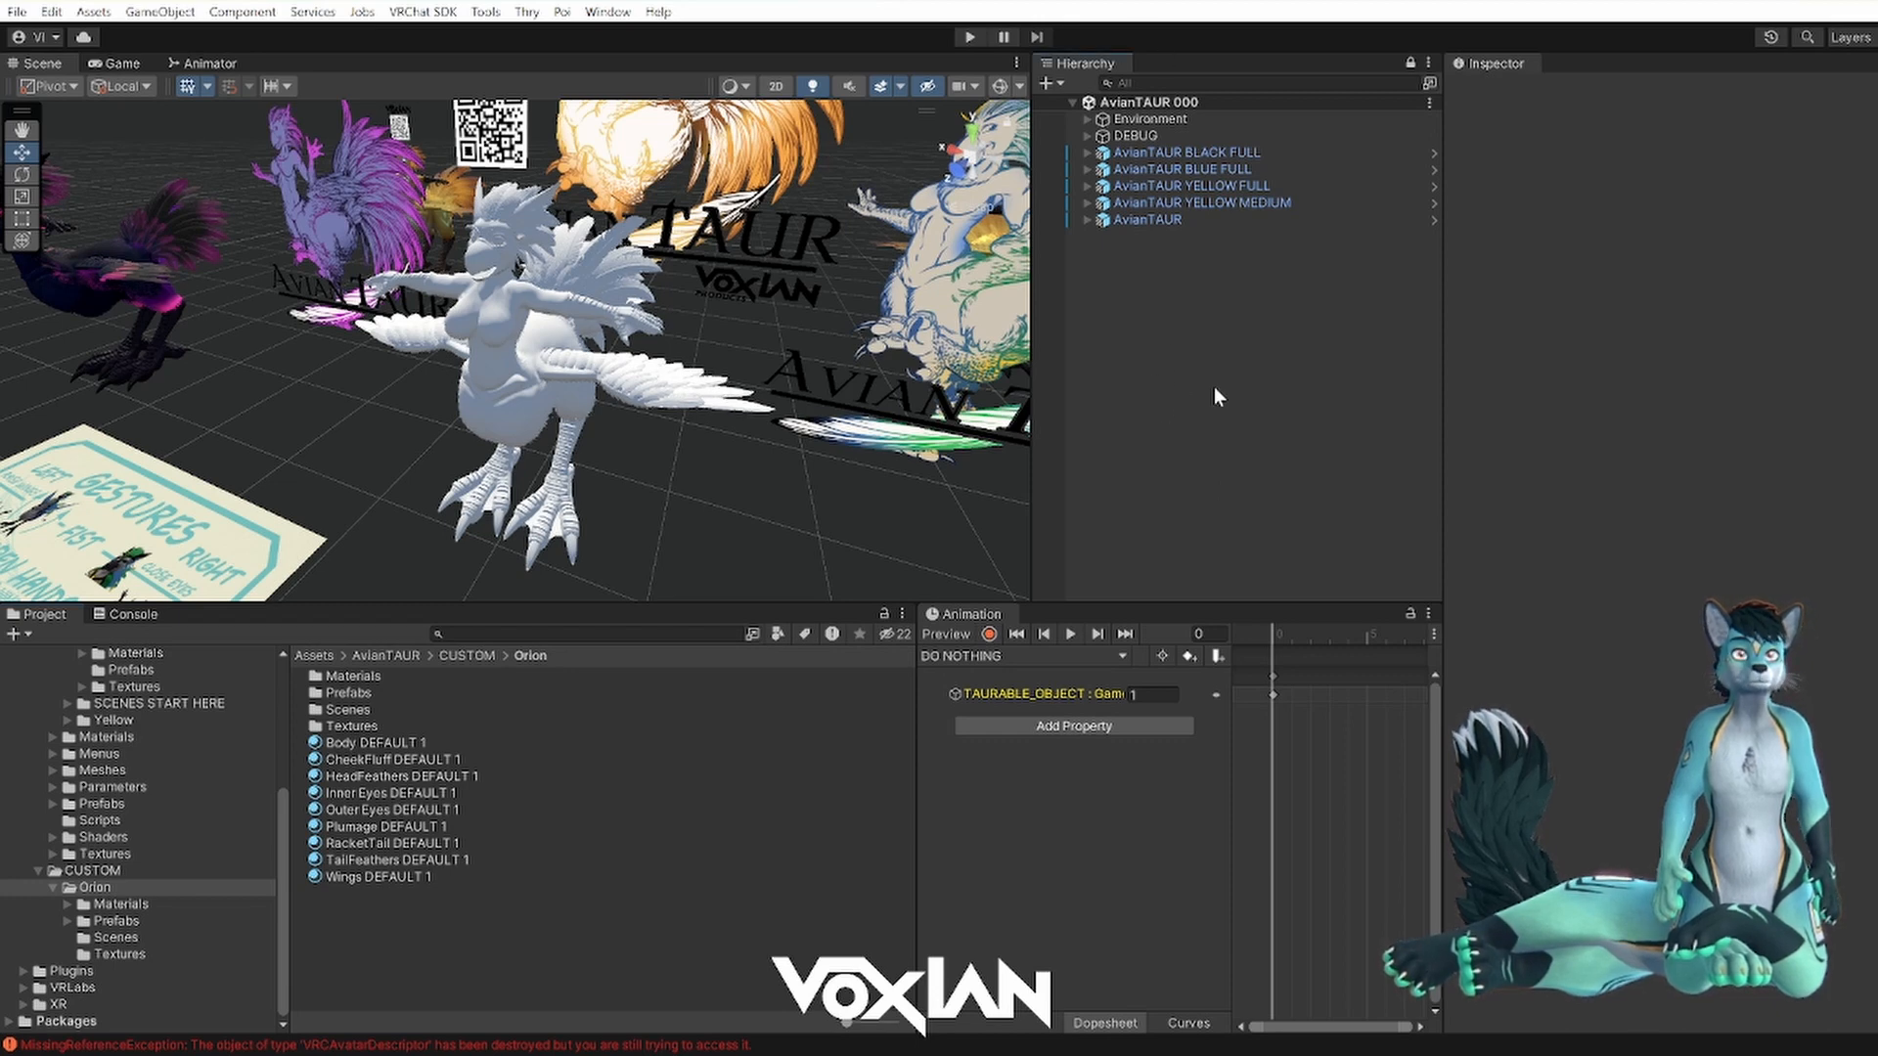
pyautogui.click(362, 760)
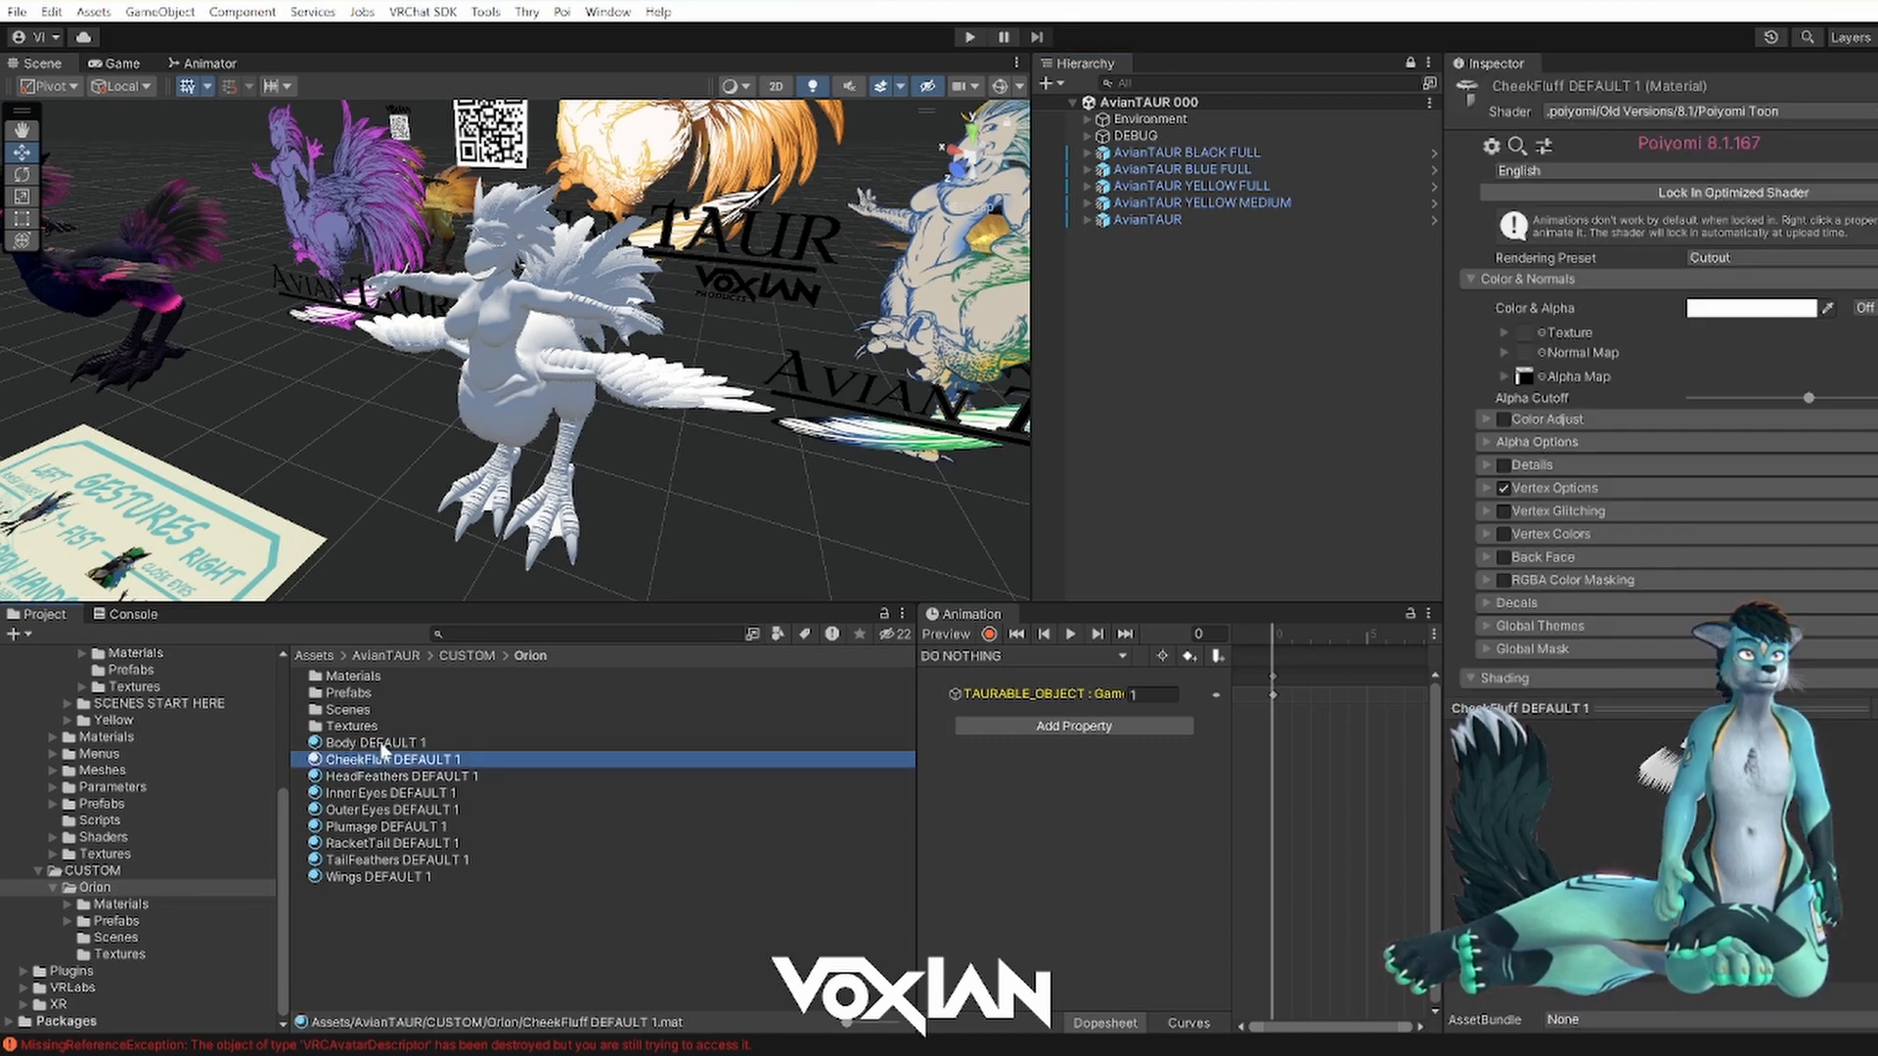
pyautogui.click(382, 745)
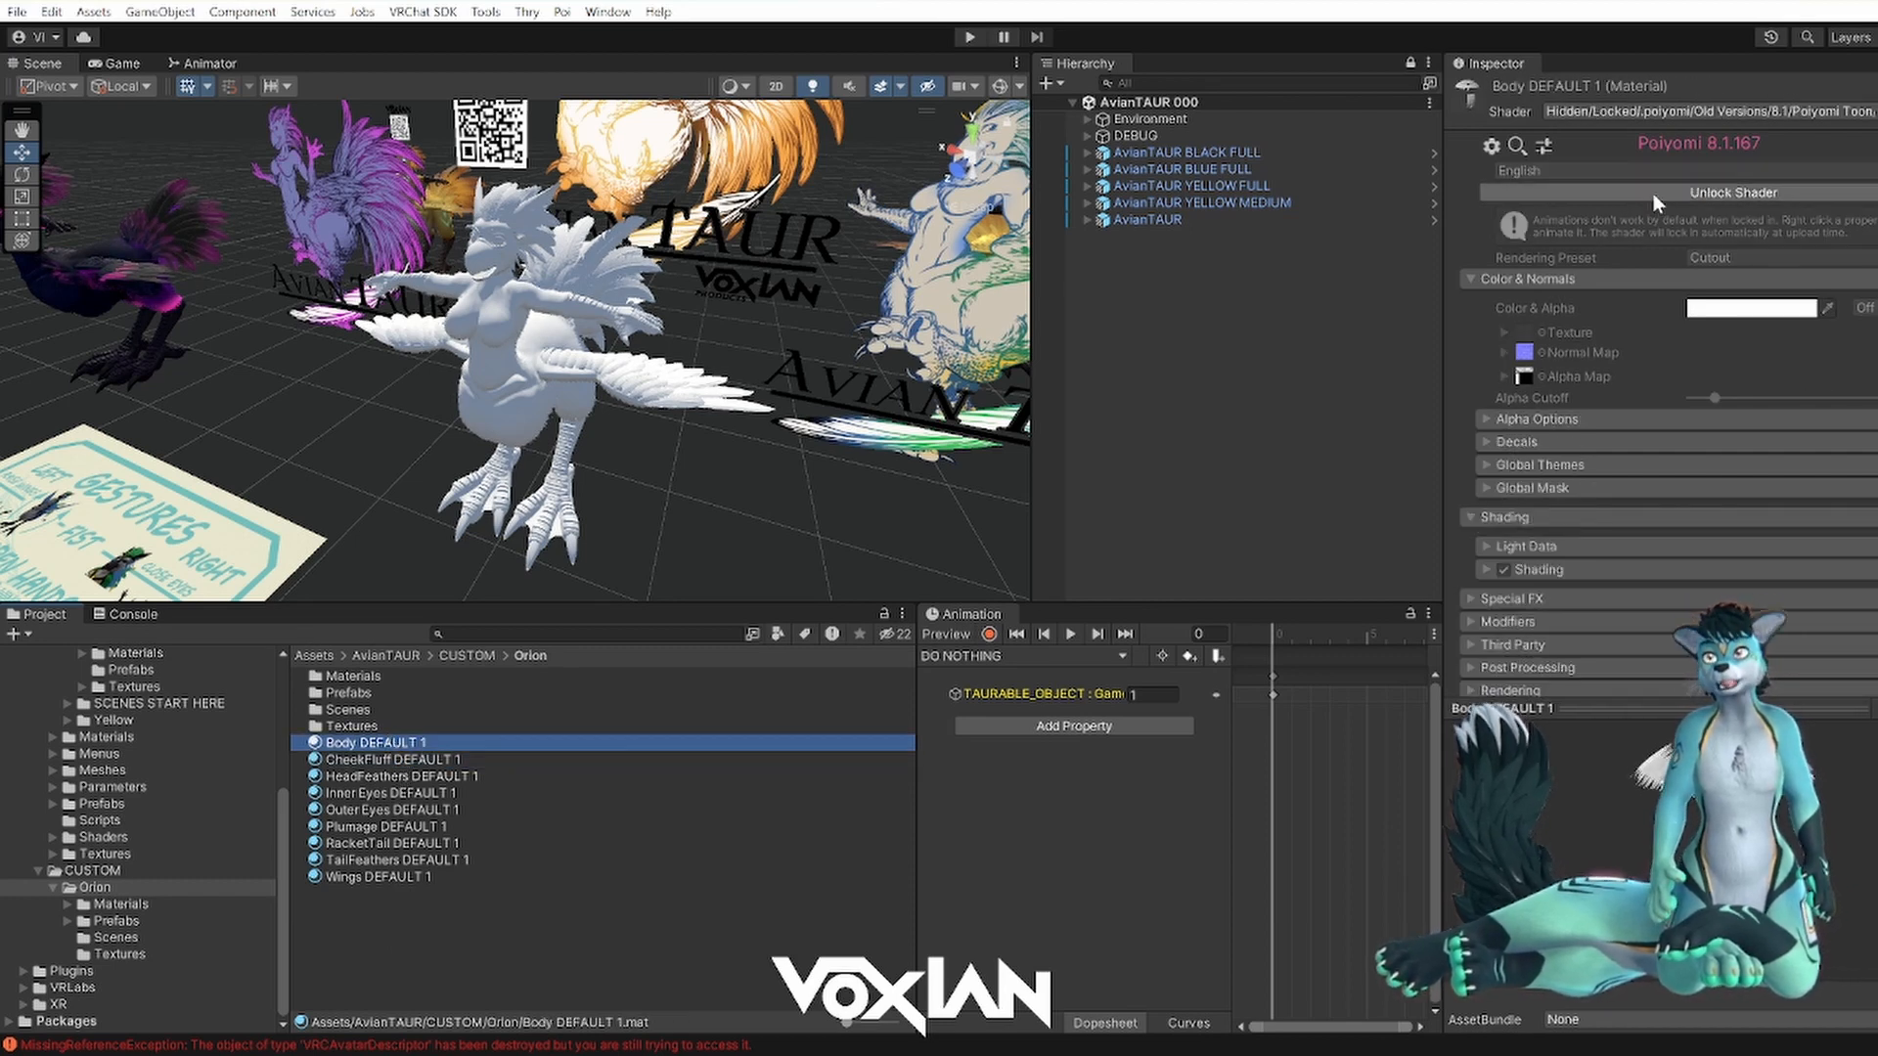
pyautogui.click(1653, 194)
pyautogui.click(397, 762)
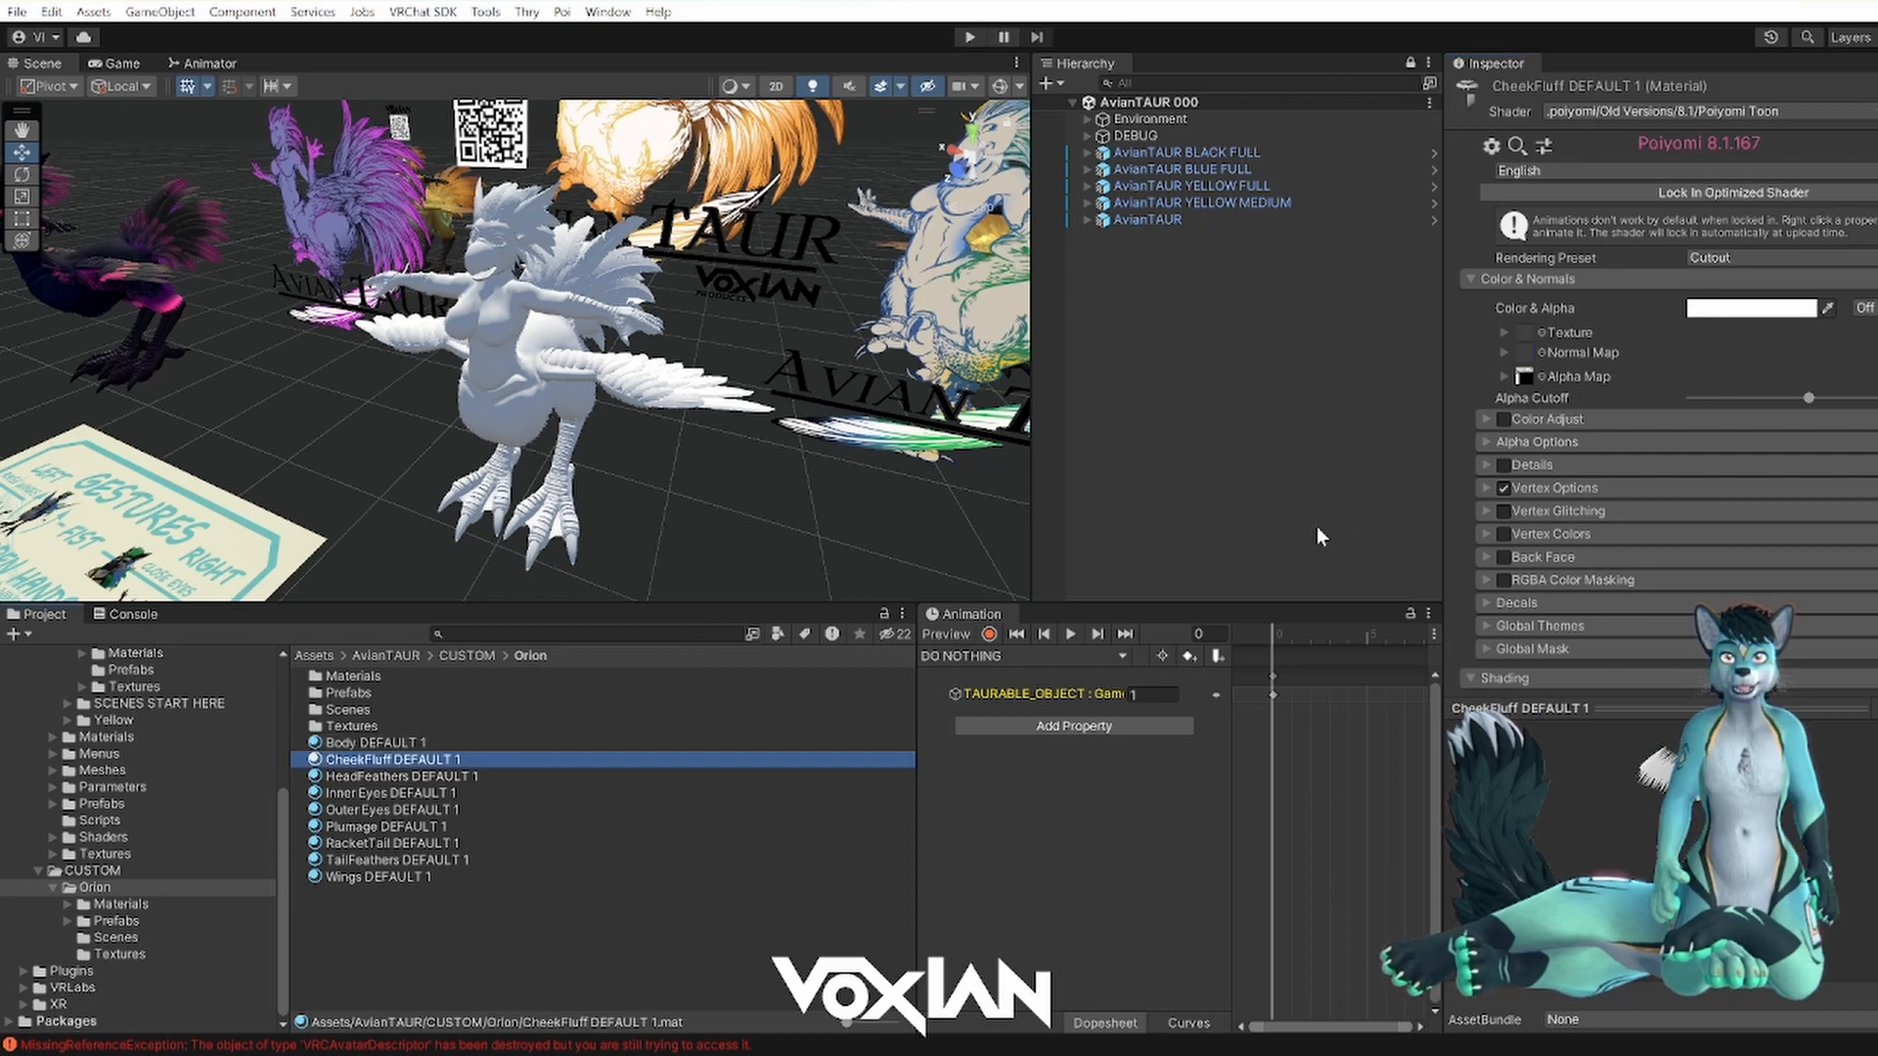
pyautogui.click(1655, 193)
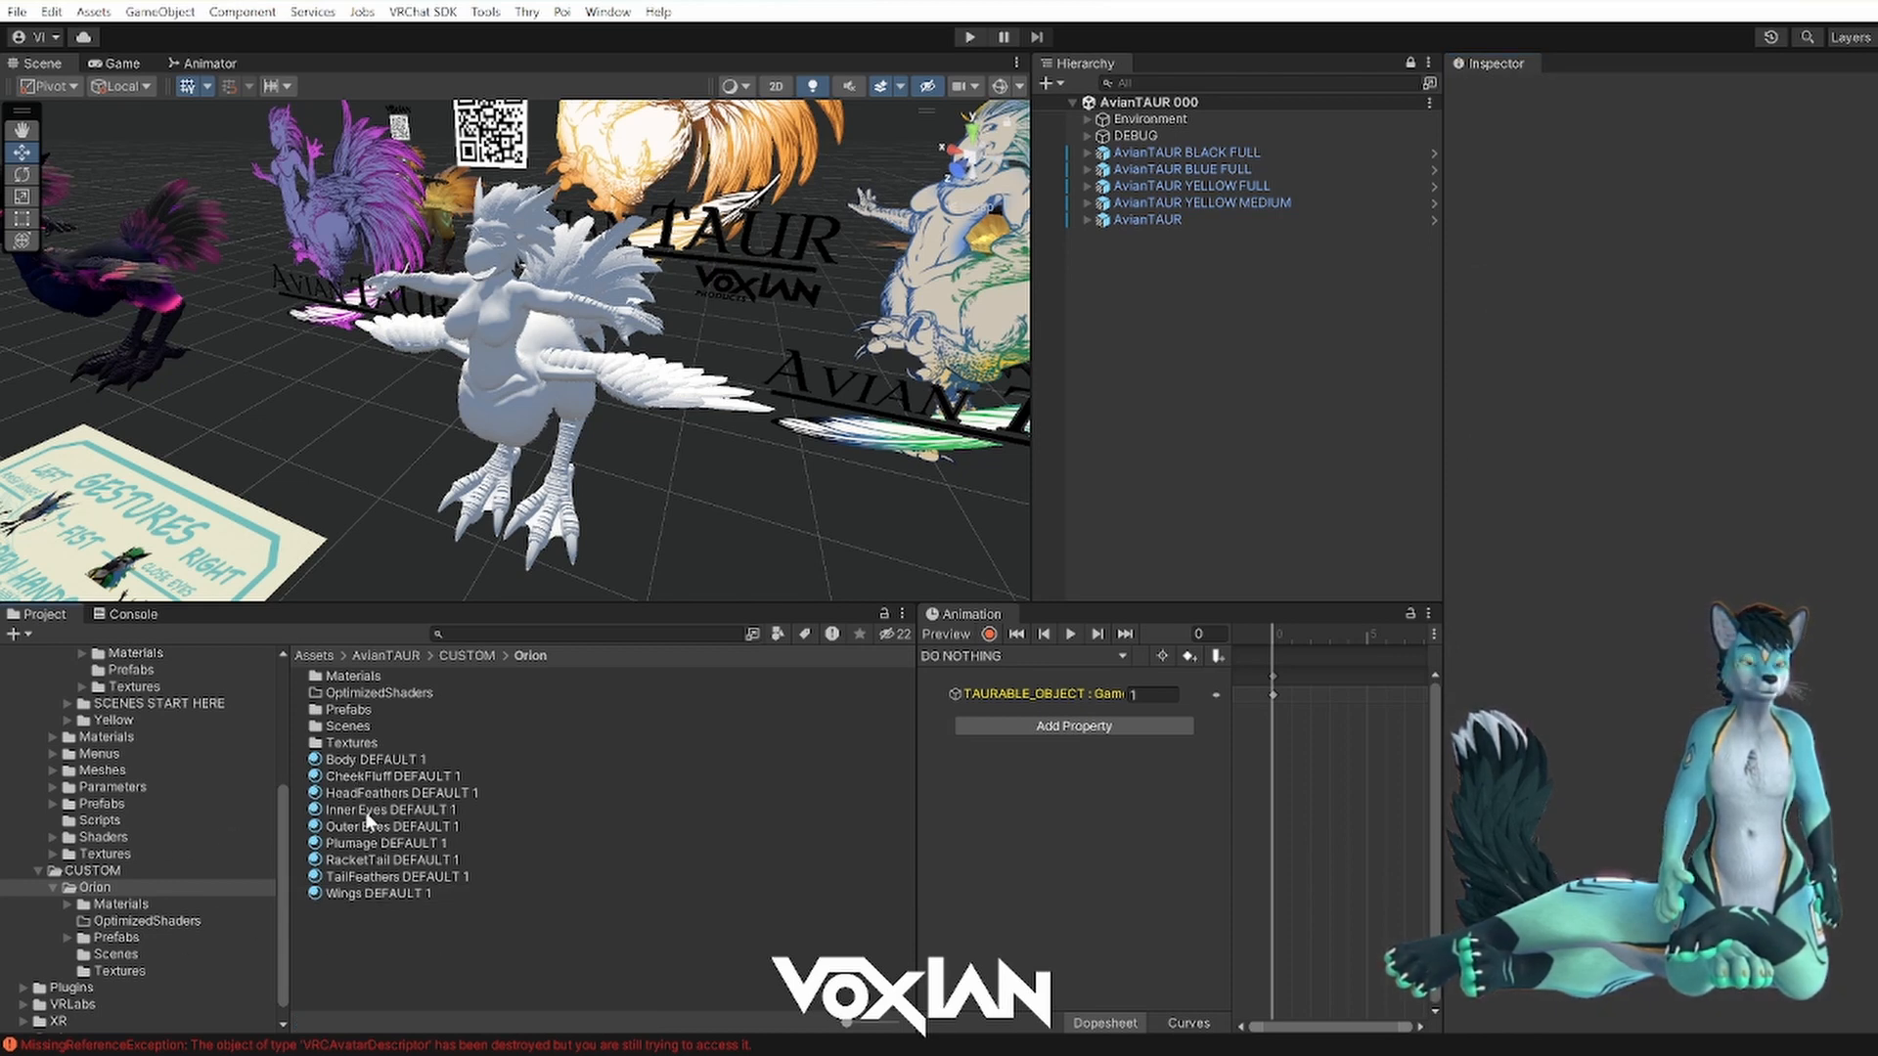
# - Assign custom base color textures from CUSTOM > Orion > Textures to the copied materials, including t_Substance_Paint_Body_MAT_BaseColor for the body
pyautogui.click(109, 968)
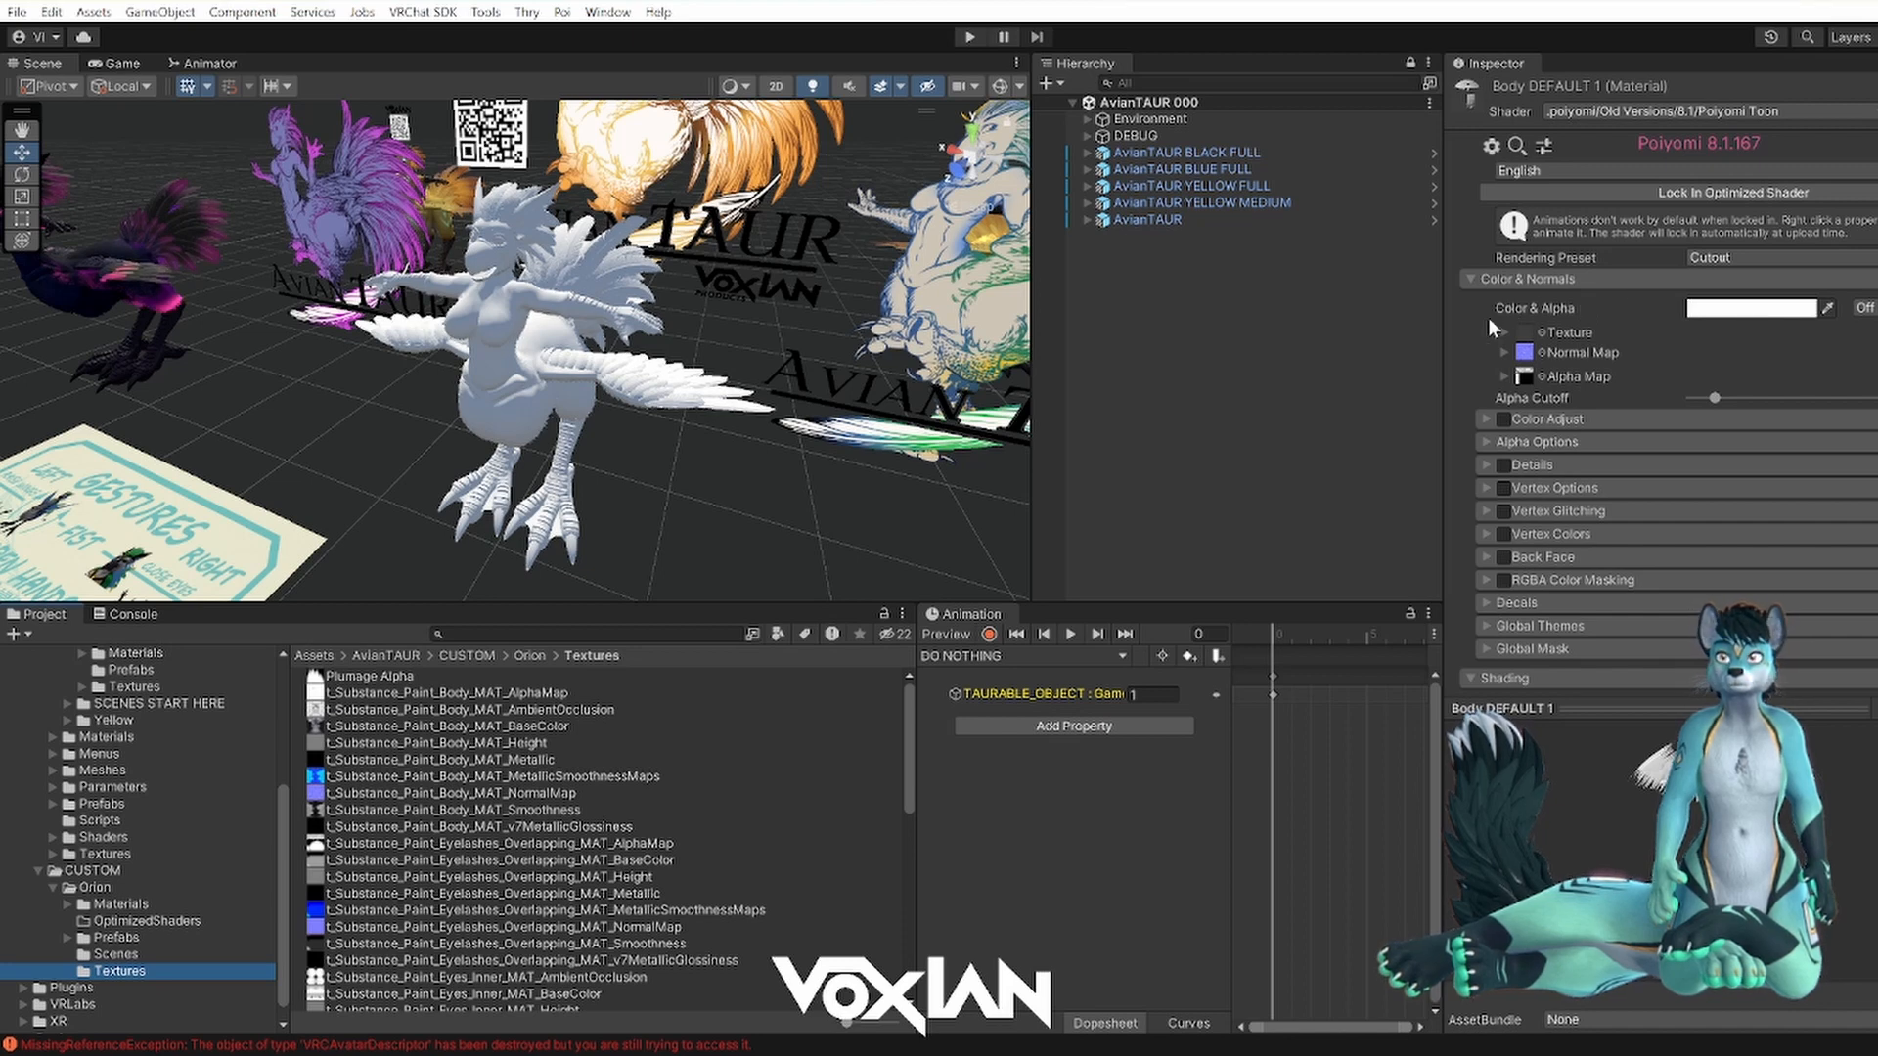
pyautogui.click(399, 725)
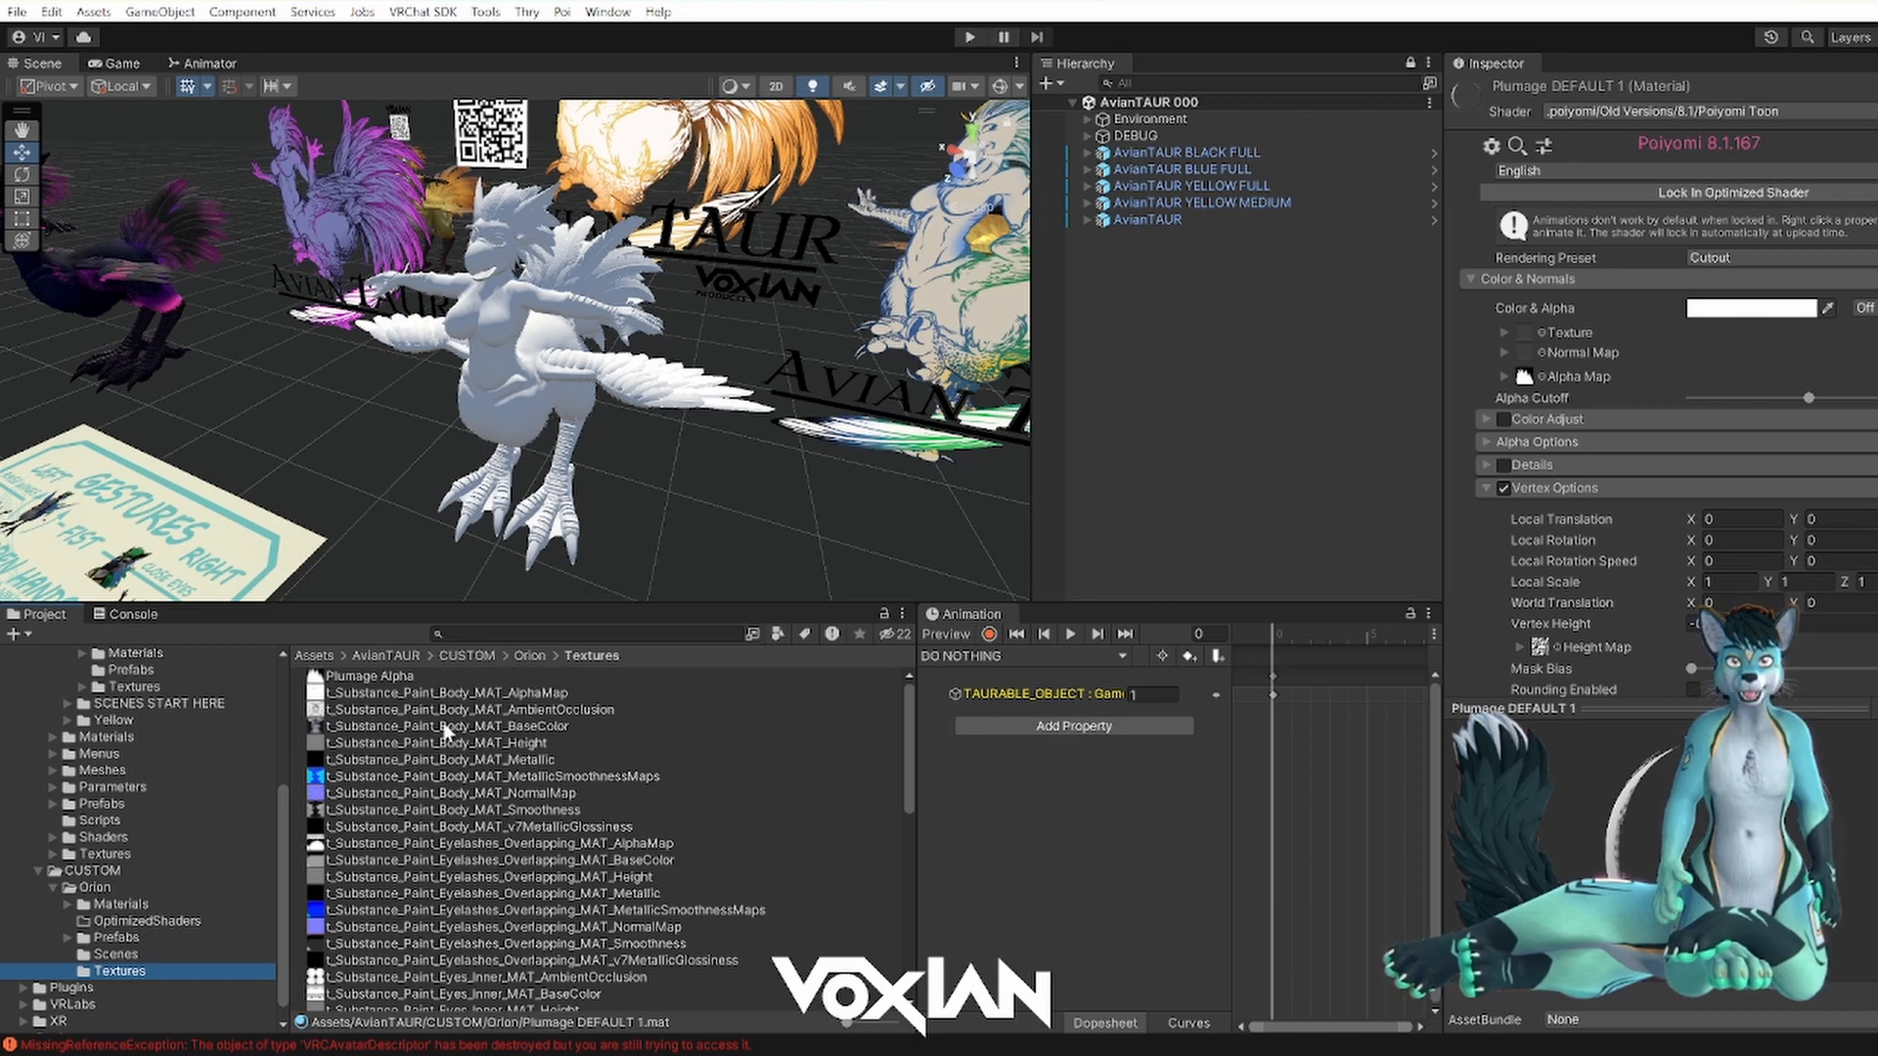
pyautogui.moveTo(430, 727); pyautogui.dragTo(1528, 341)
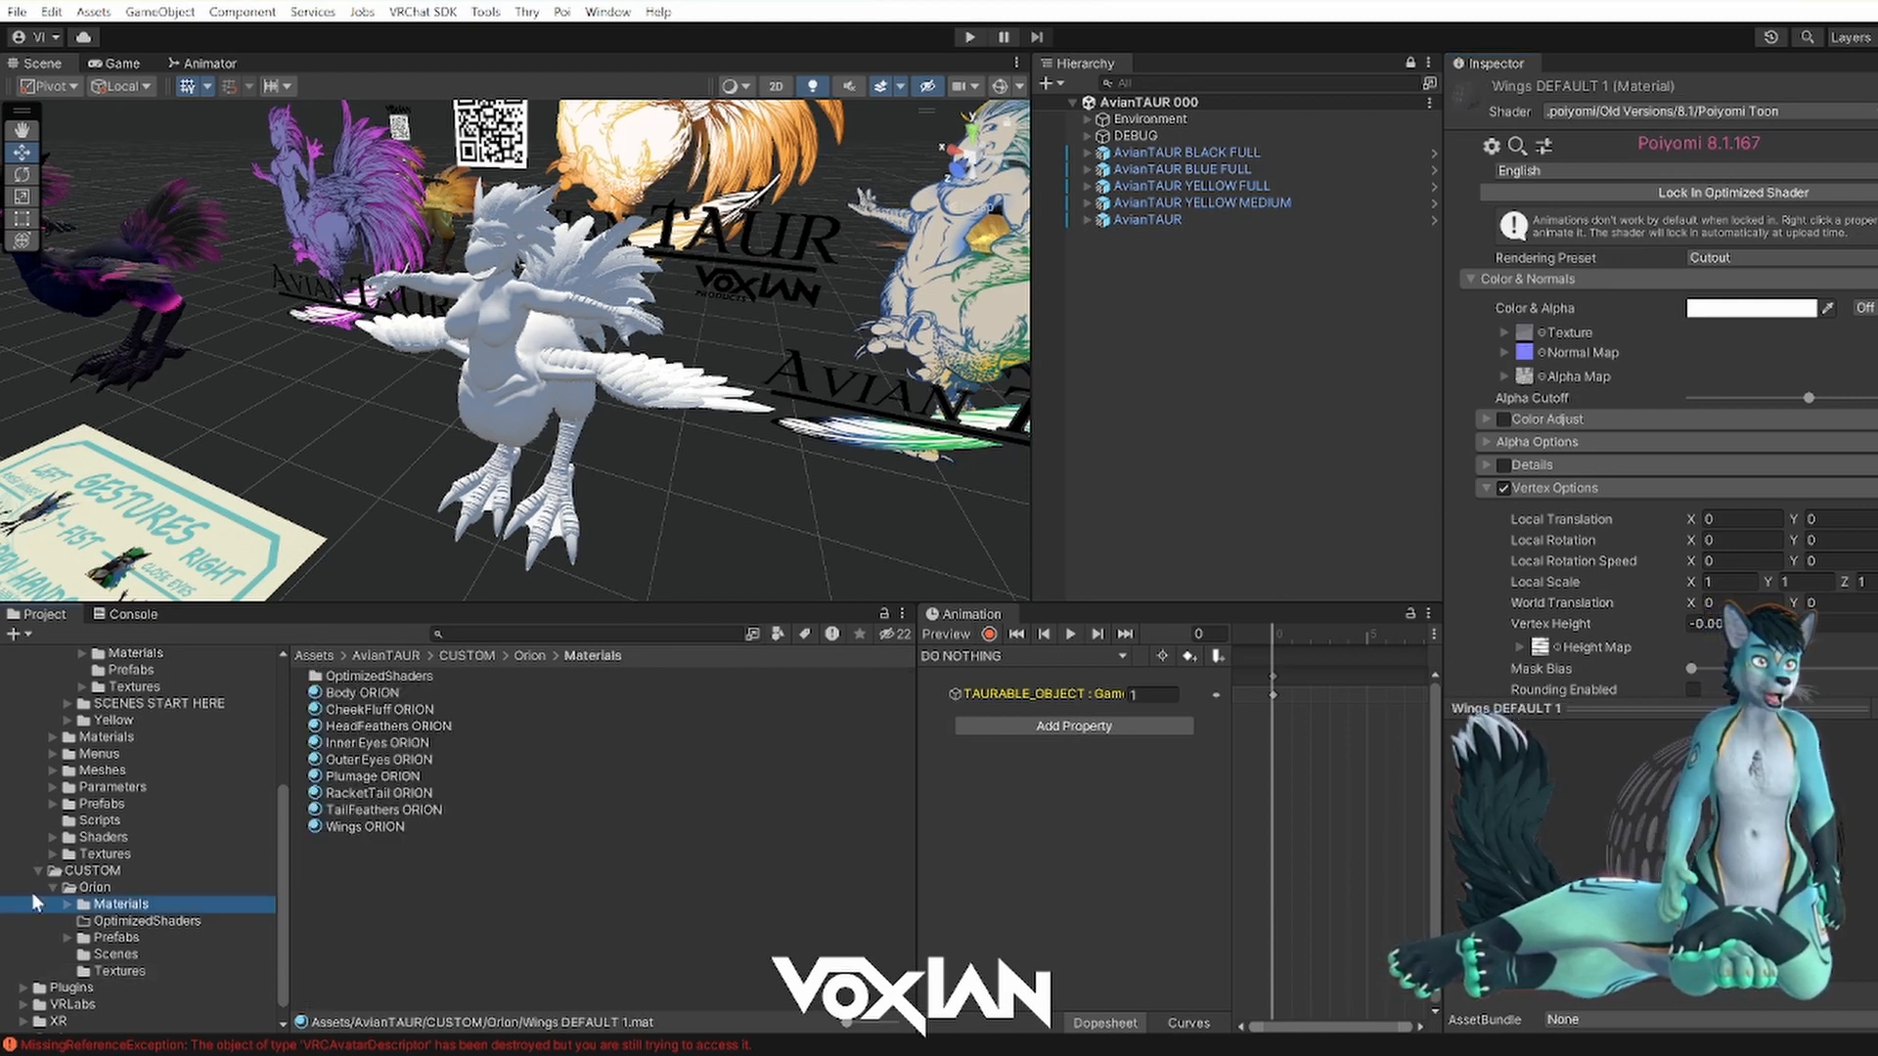
# - Apply the Body DEFAULT 1 material from the Orion folder to the body of the plain white avatar in the scene
pyautogui.click(94, 887)
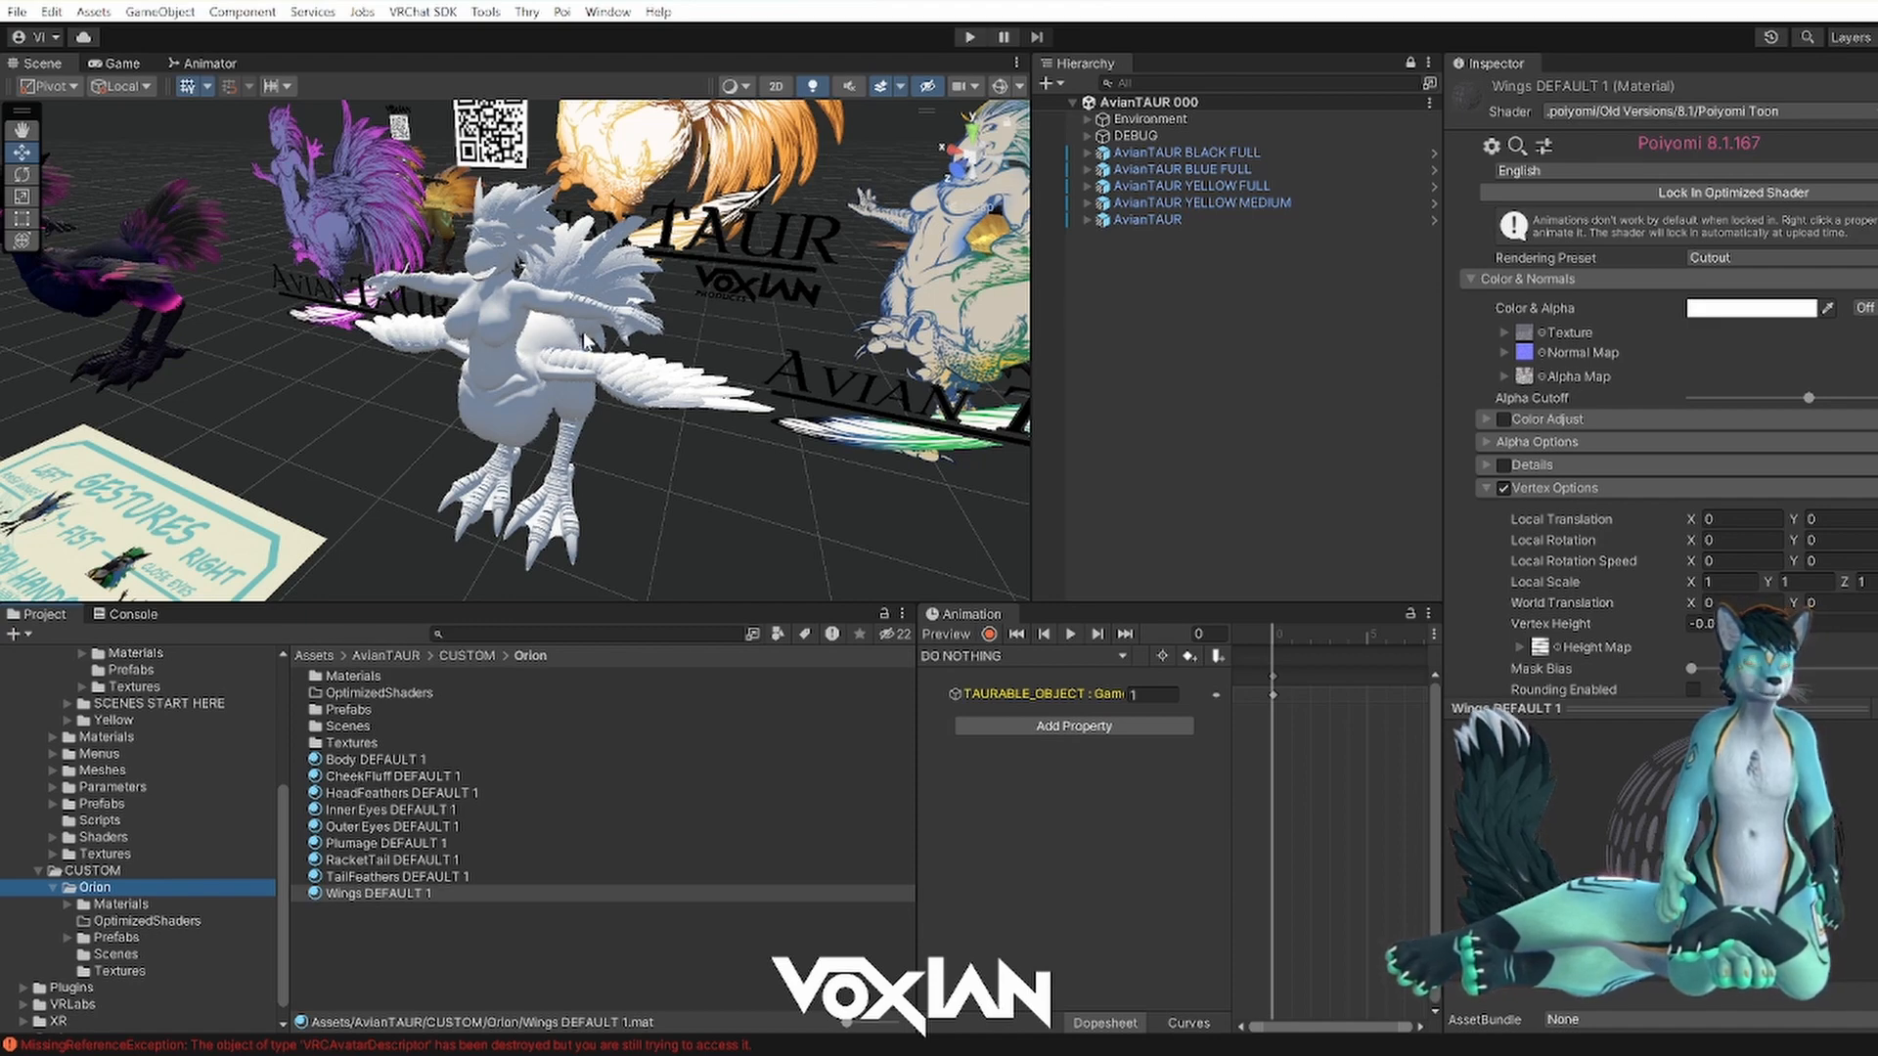
pyautogui.keyDown('alt'); pyautogui.moveTo(538, 409); pyautogui.dragTo(525, 372); pyautogui.keyUp('alt')
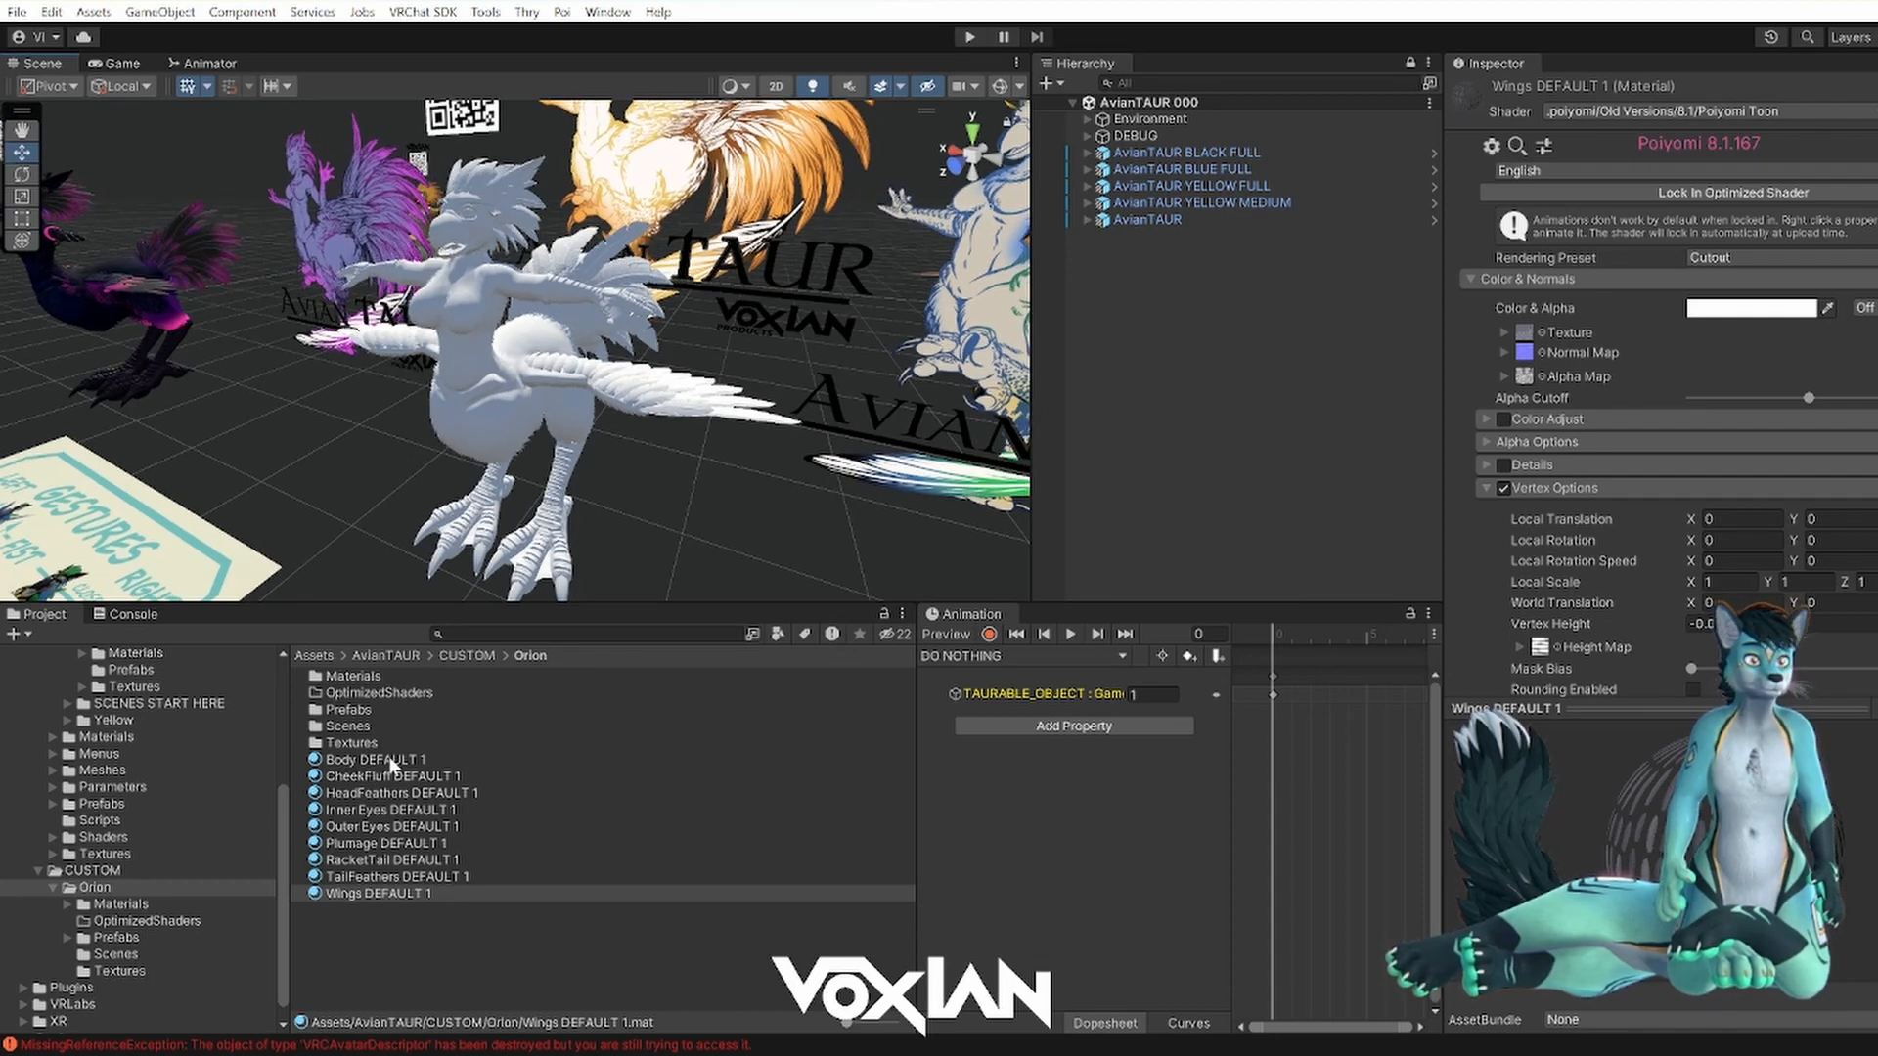
pyautogui.moveTo(378, 762); pyautogui.dragTo(587, 371)
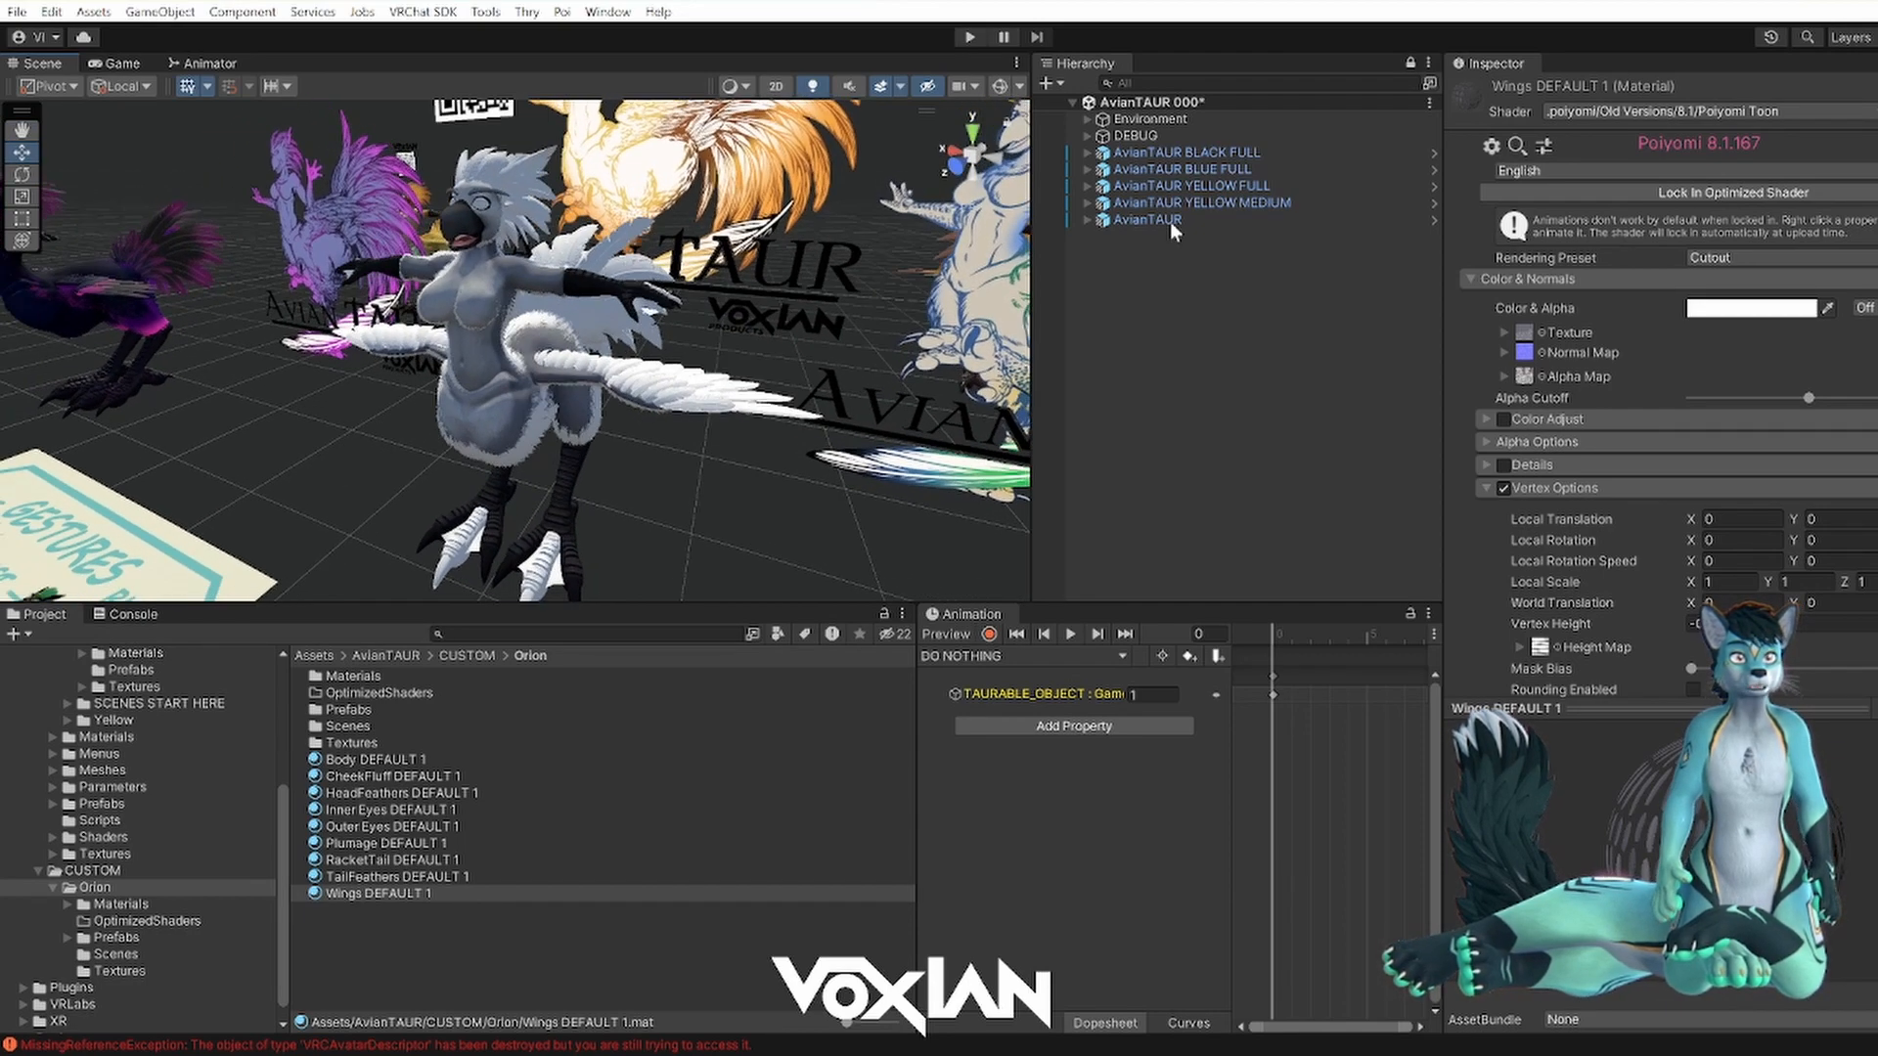
# - Assign the copied materials to the AvianTAUR avatar's parts under OPTIONAL and Meshes, using Body DEFAULT 1 for MiddleDigits and Beak
pyautogui.click(1085, 220)
pyautogui.click(1101, 286)
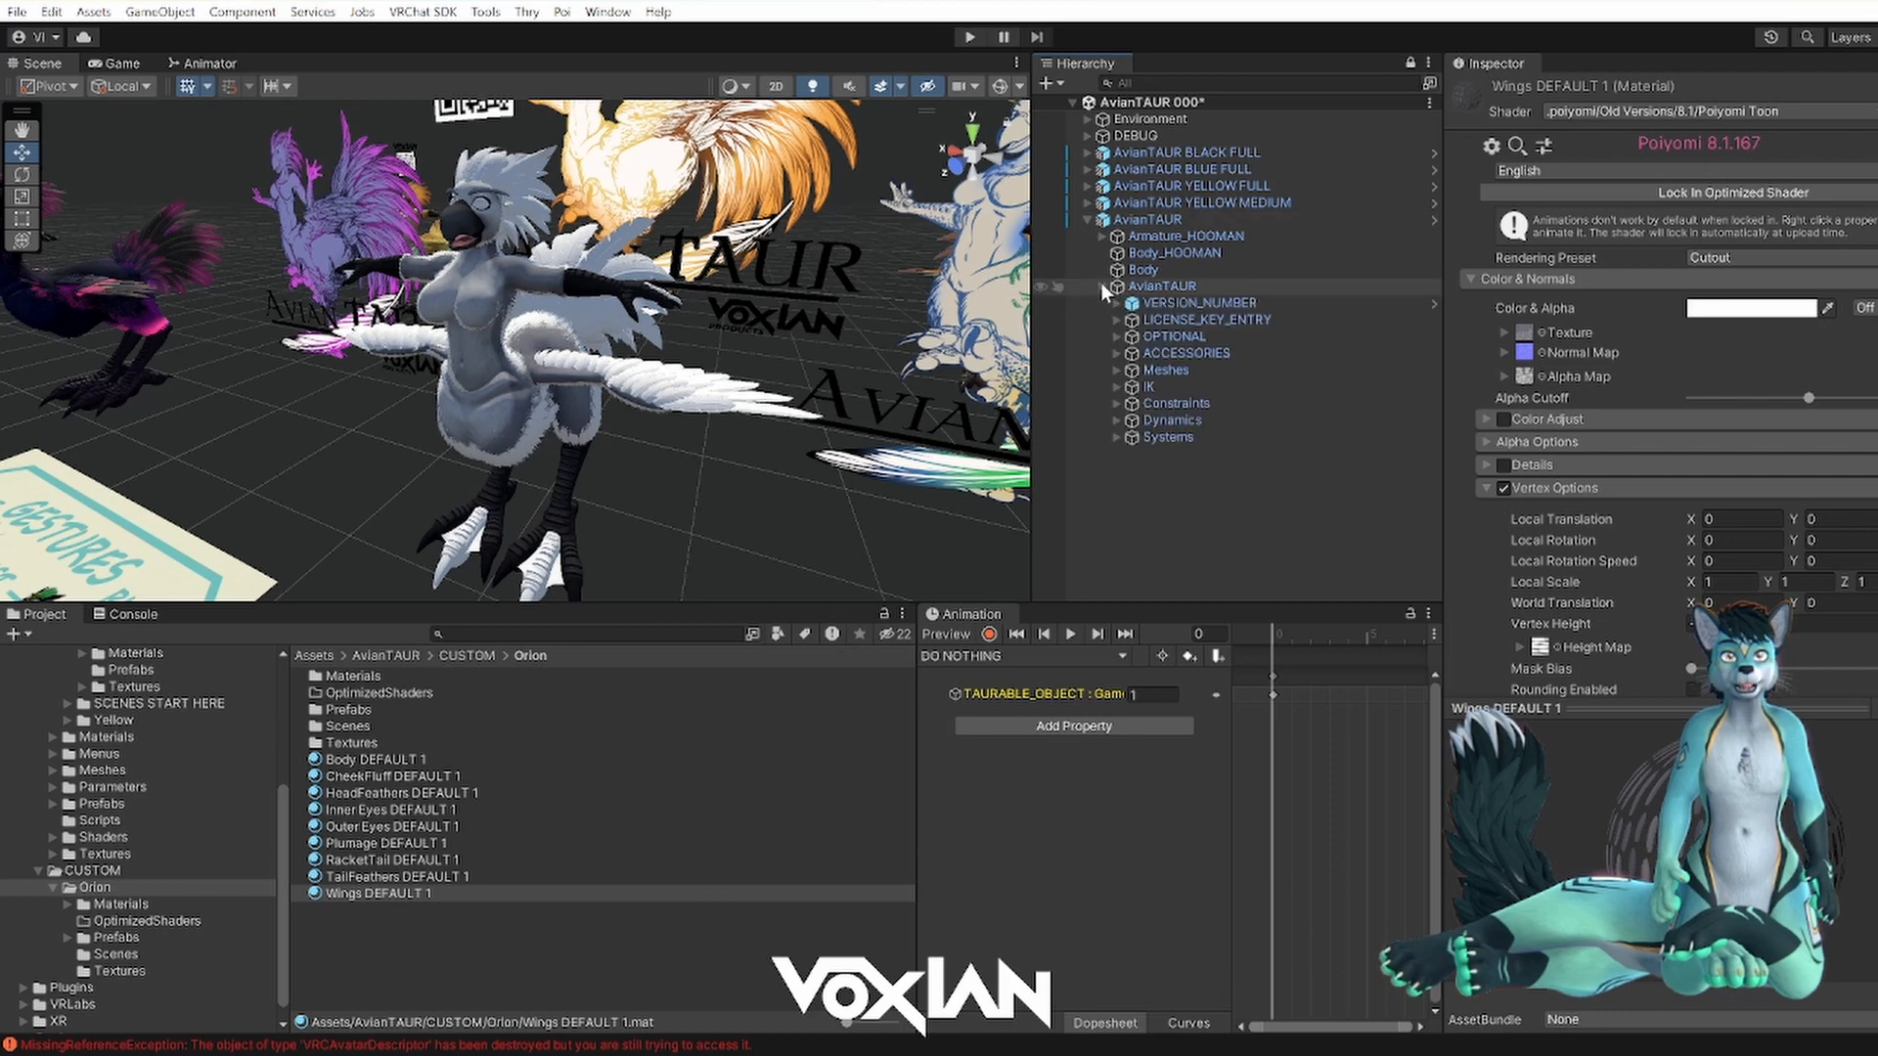
pyautogui.click(1117, 370)
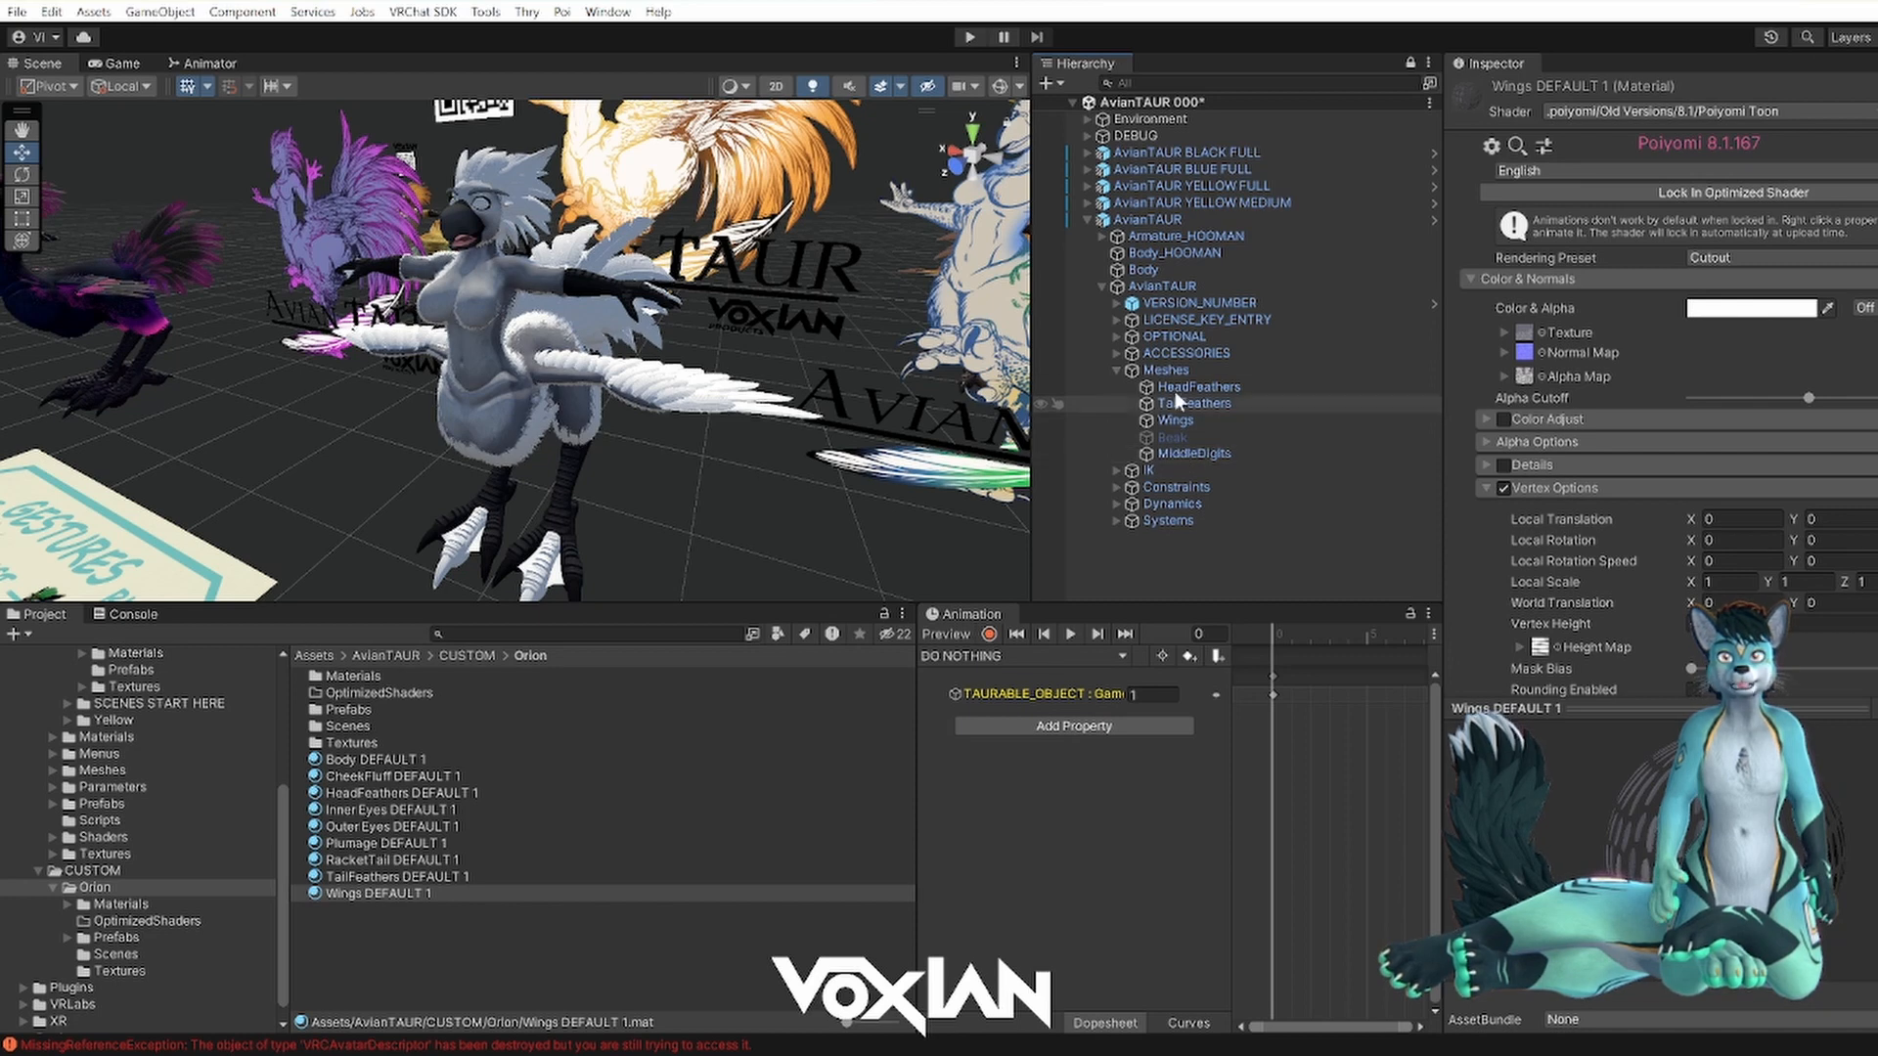
pyautogui.click(1115, 337)
pyautogui.scroll(-4, 1158, 320)
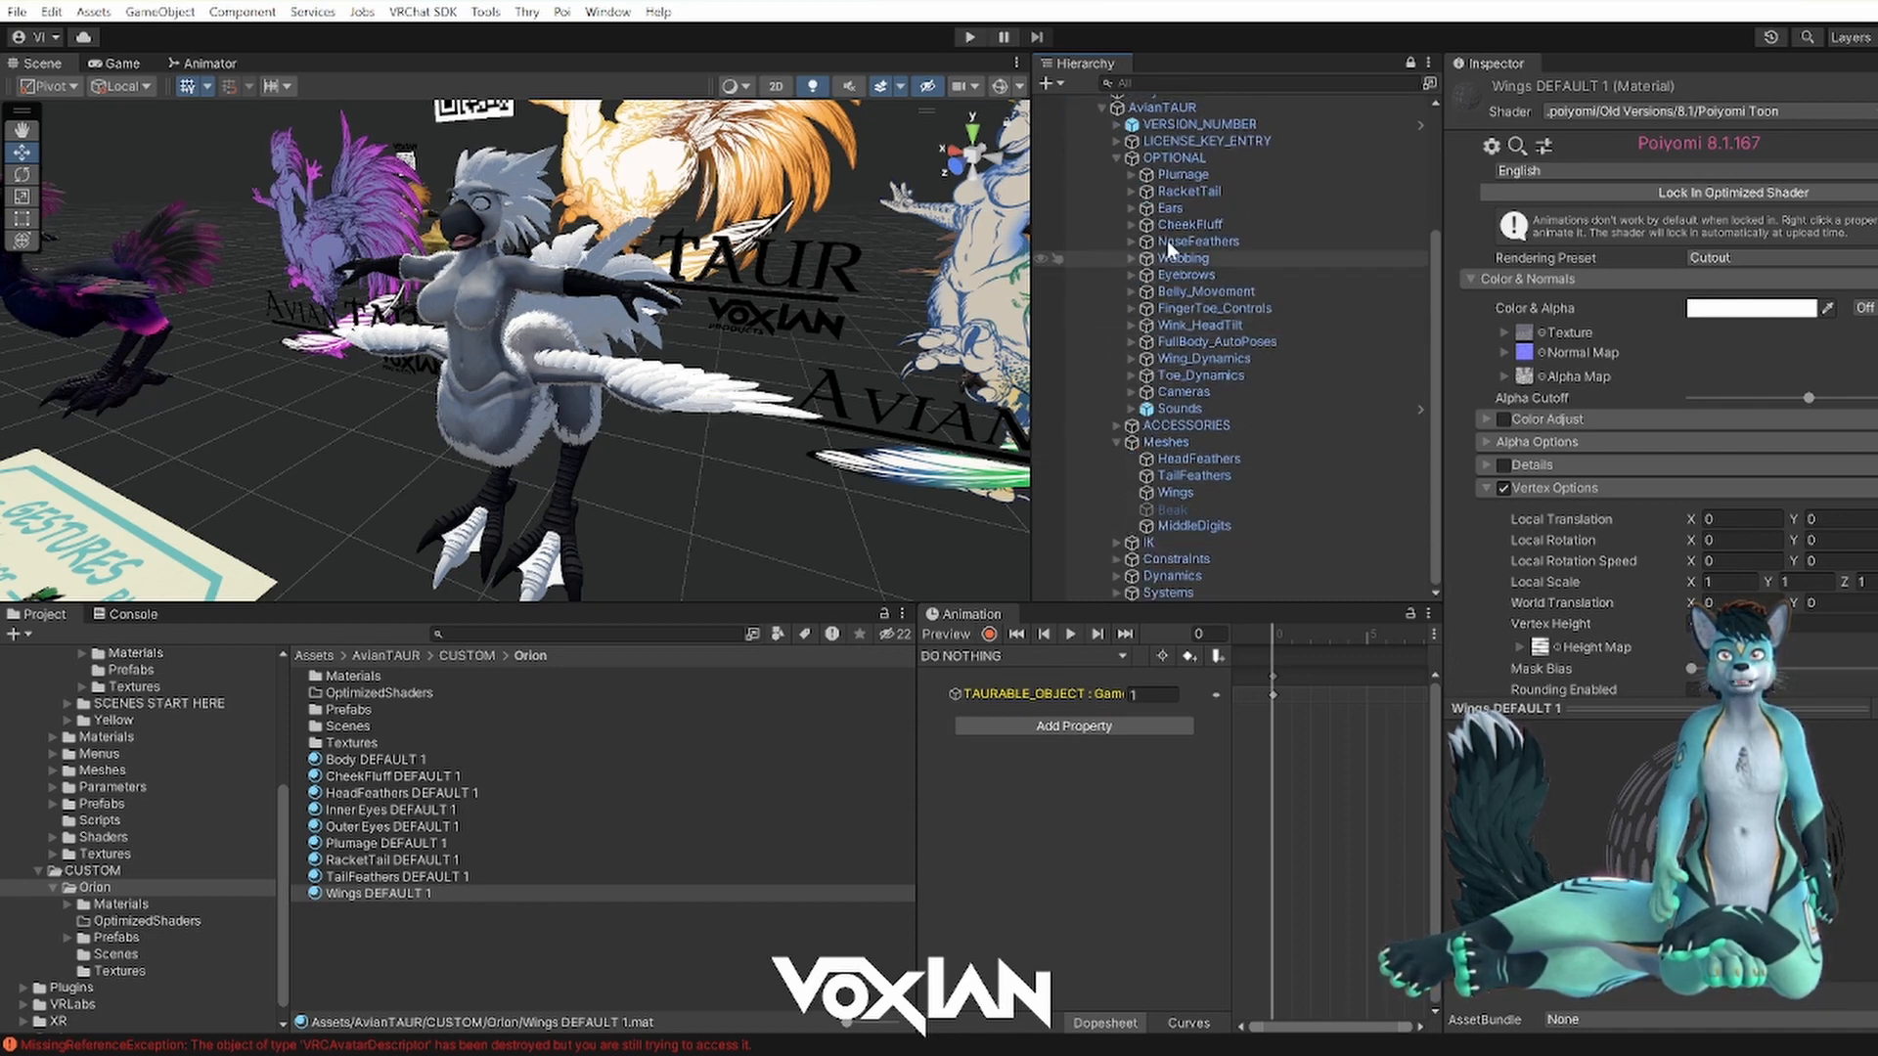
pyautogui.click(1131, 175)
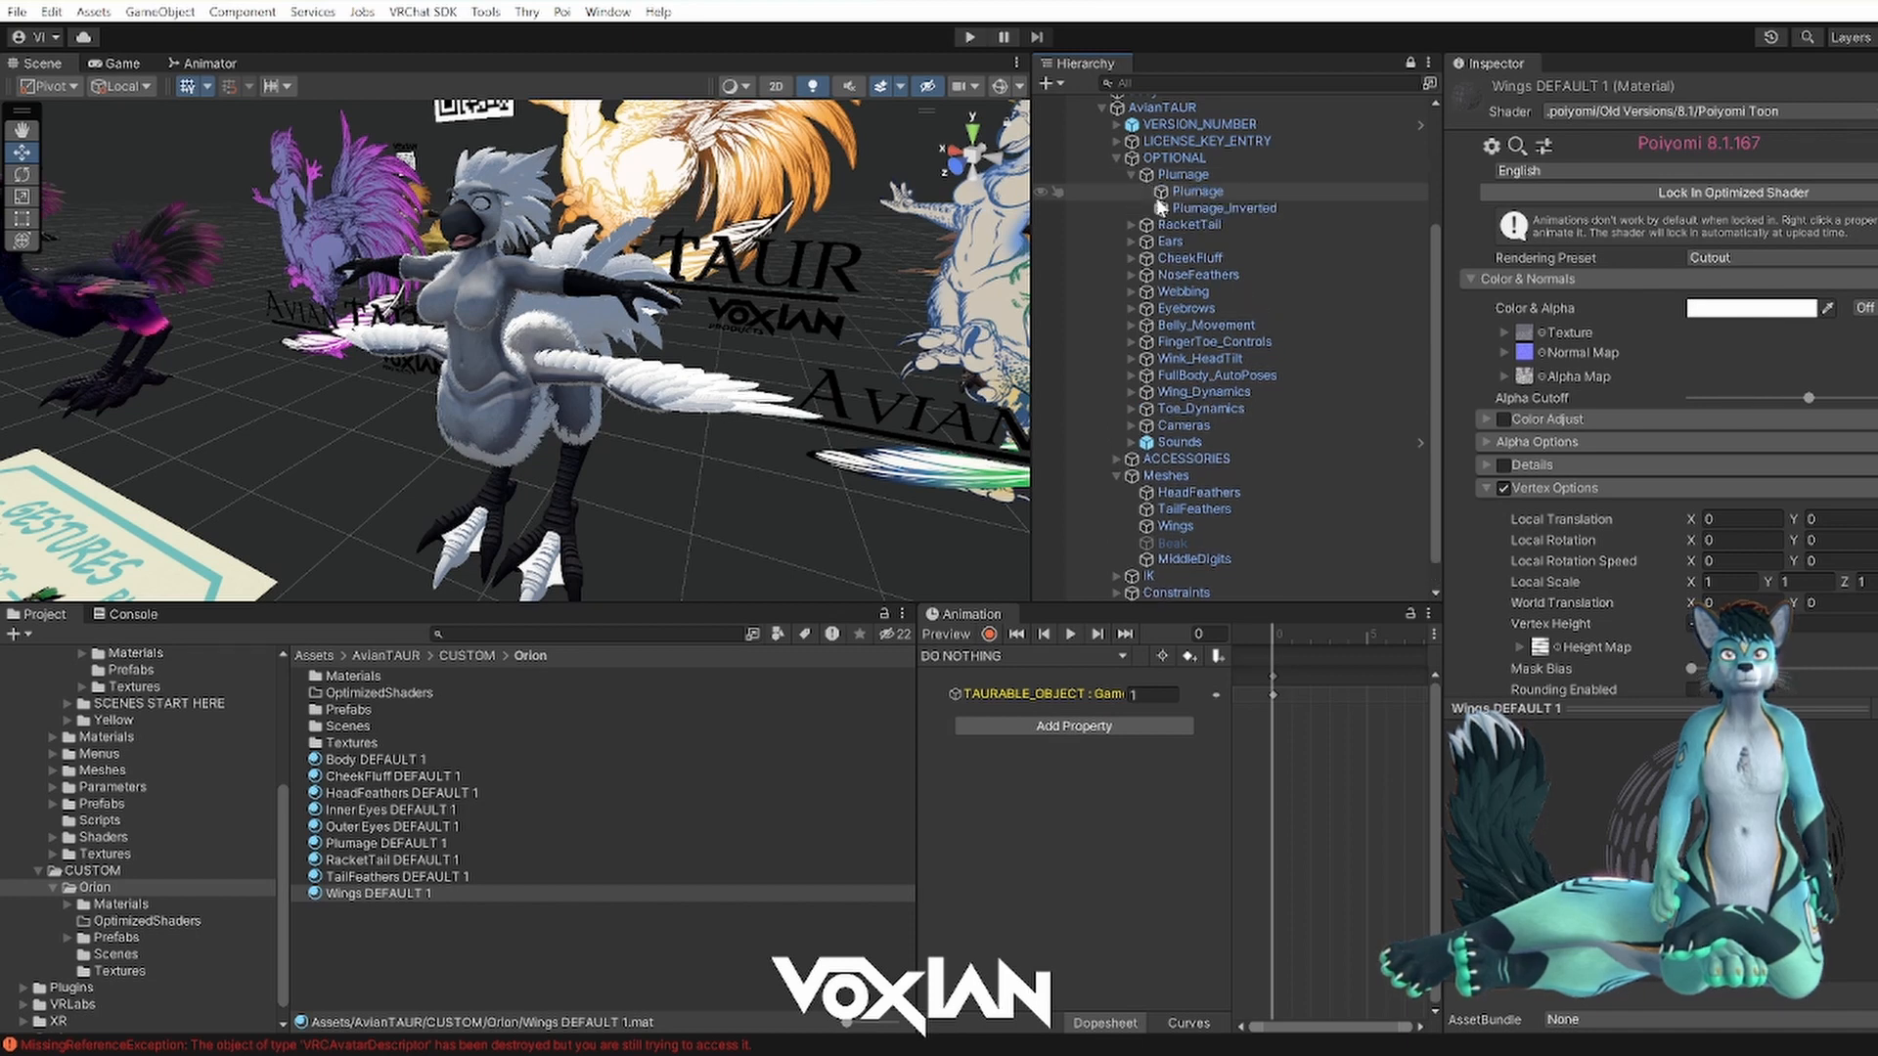
pyautogui.scroll(-1, 1188, 479)
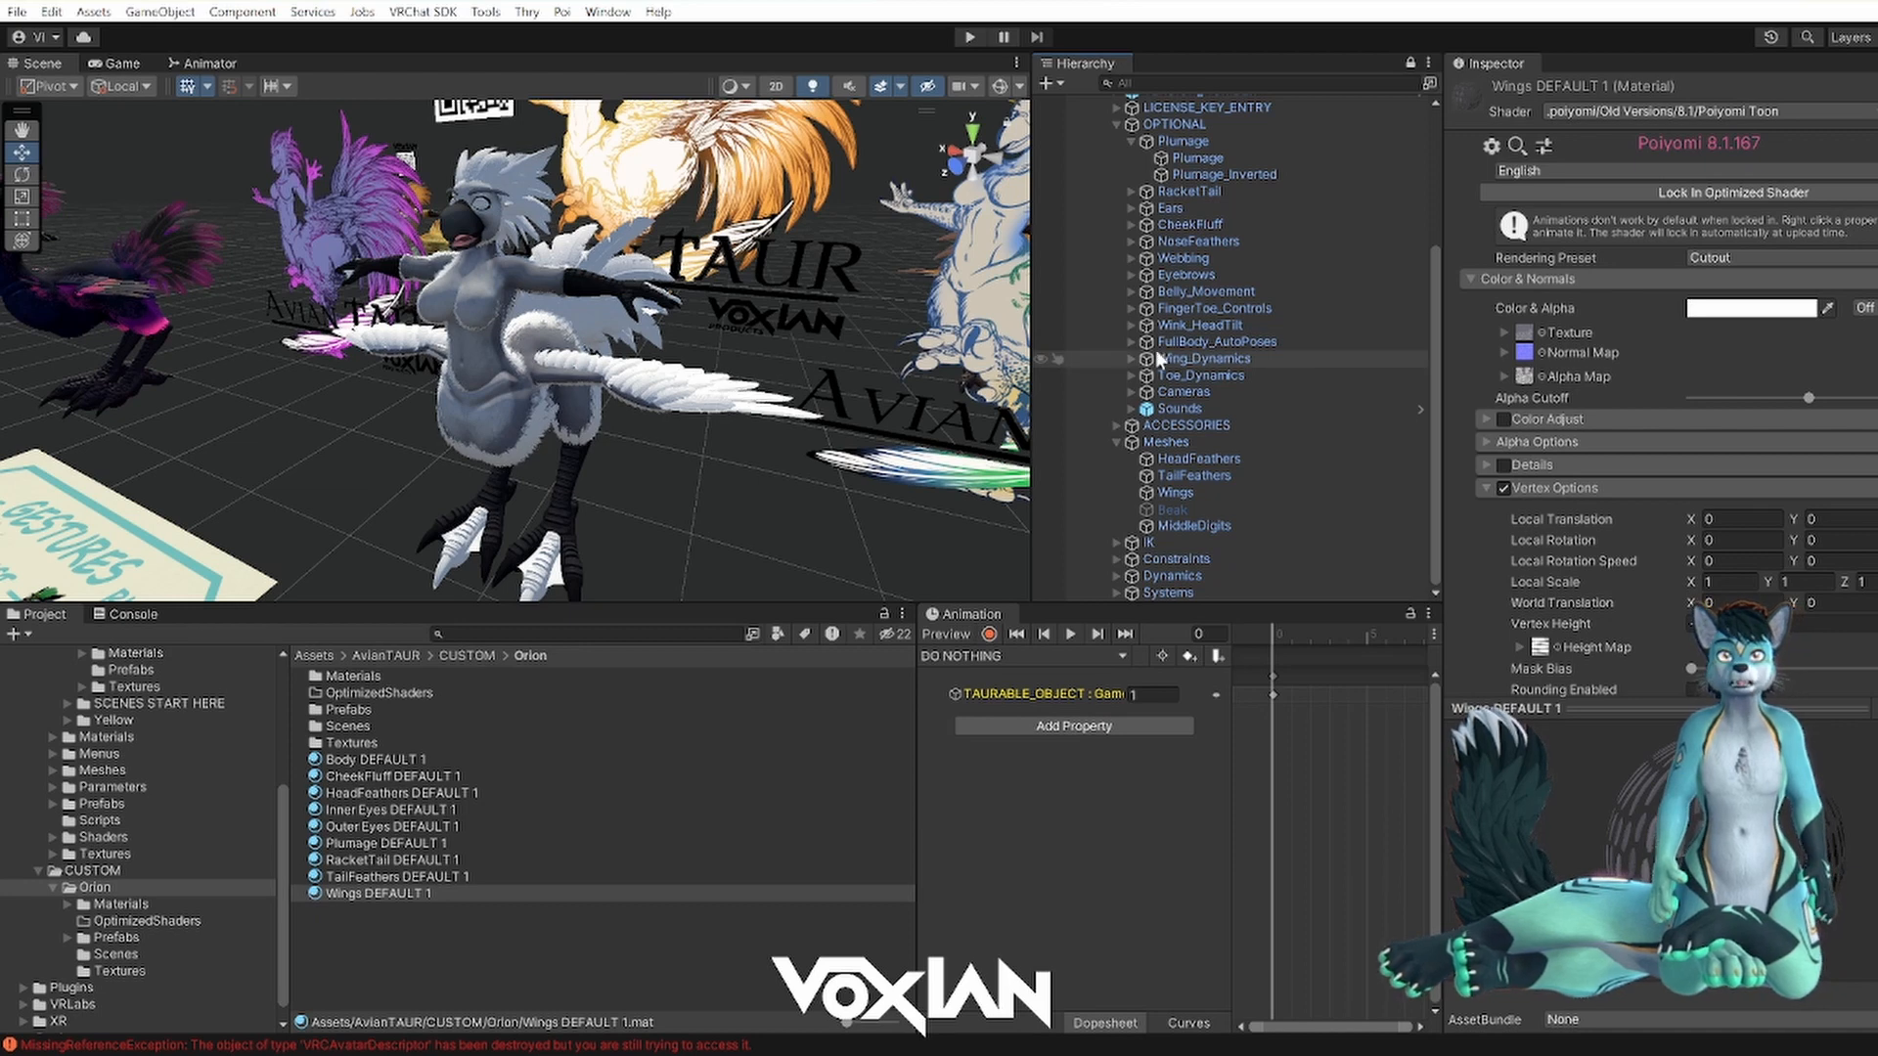
pyautogui.click(1197, 157)
pyautogui.moveTo(406, 759); pyautogui.dragTo(1778, 496)
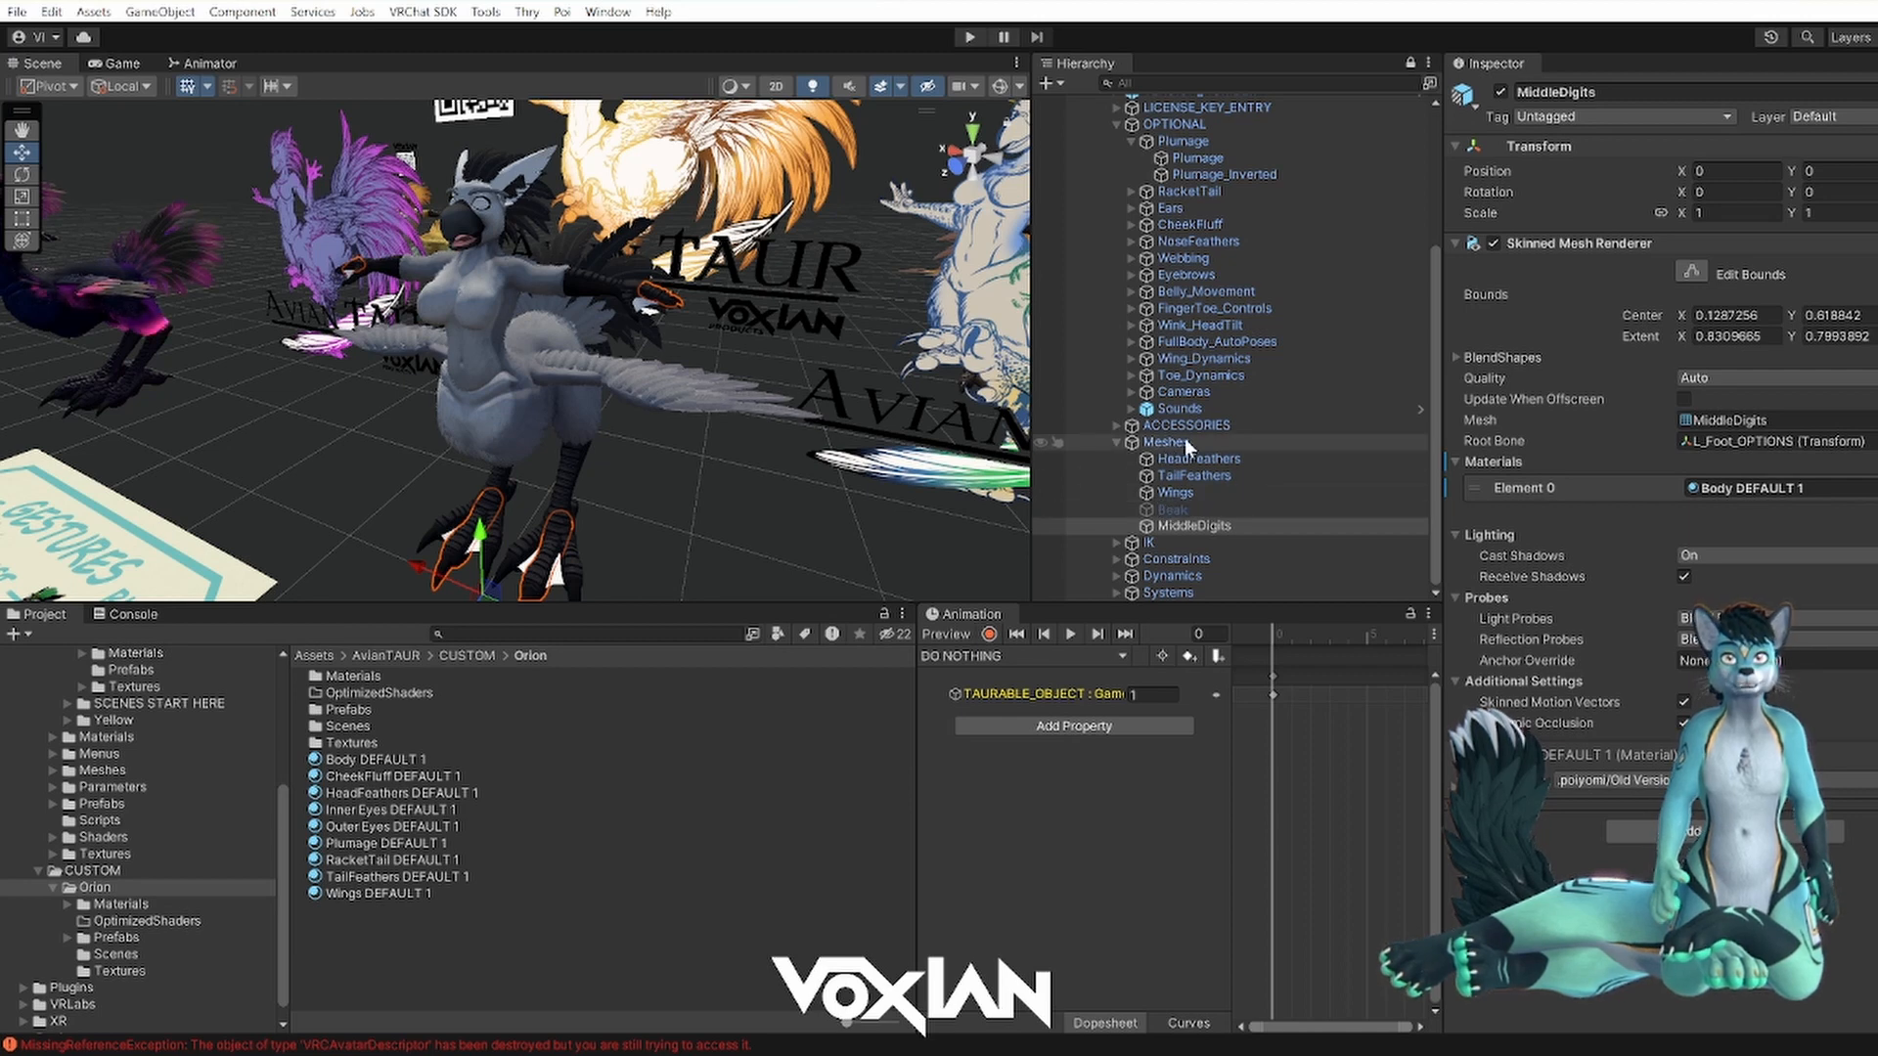
pyautogui.click(1177, 508)
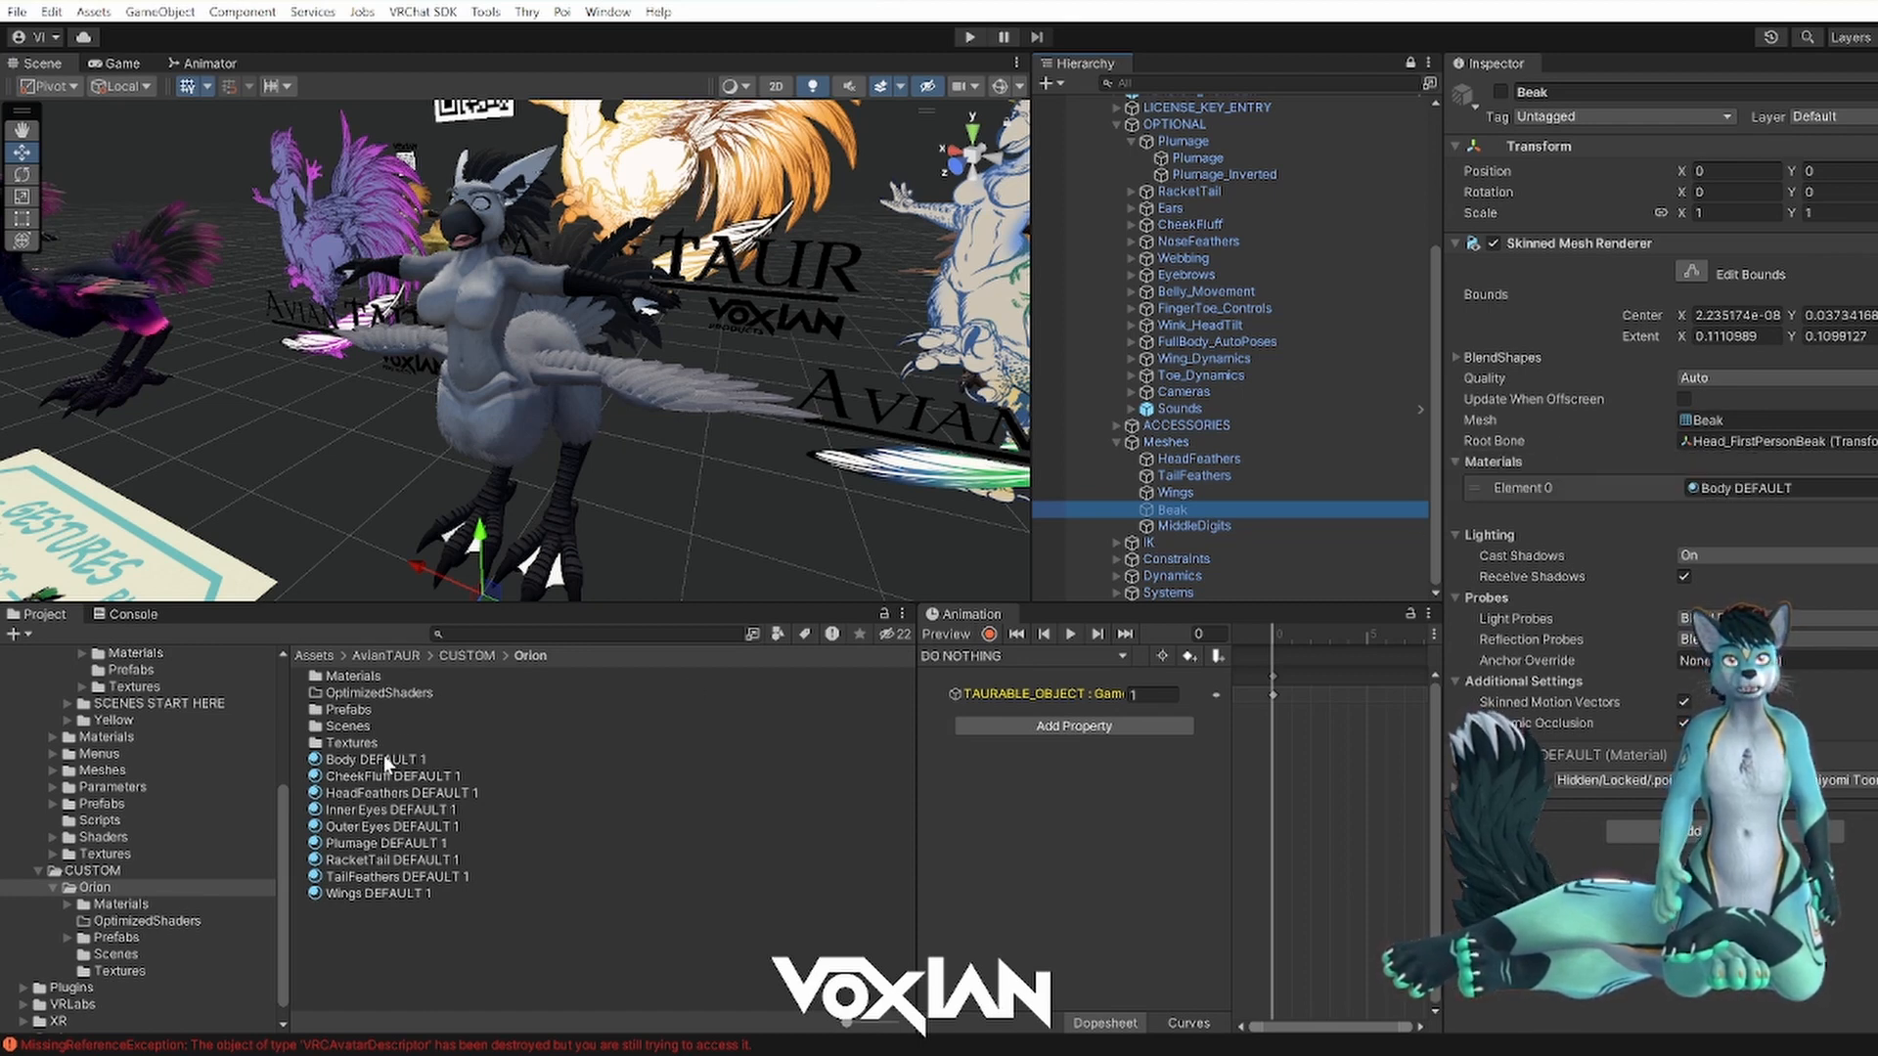
pyautogui.moveTo(386, 763); pyautogui.dragTo(1766, 493)
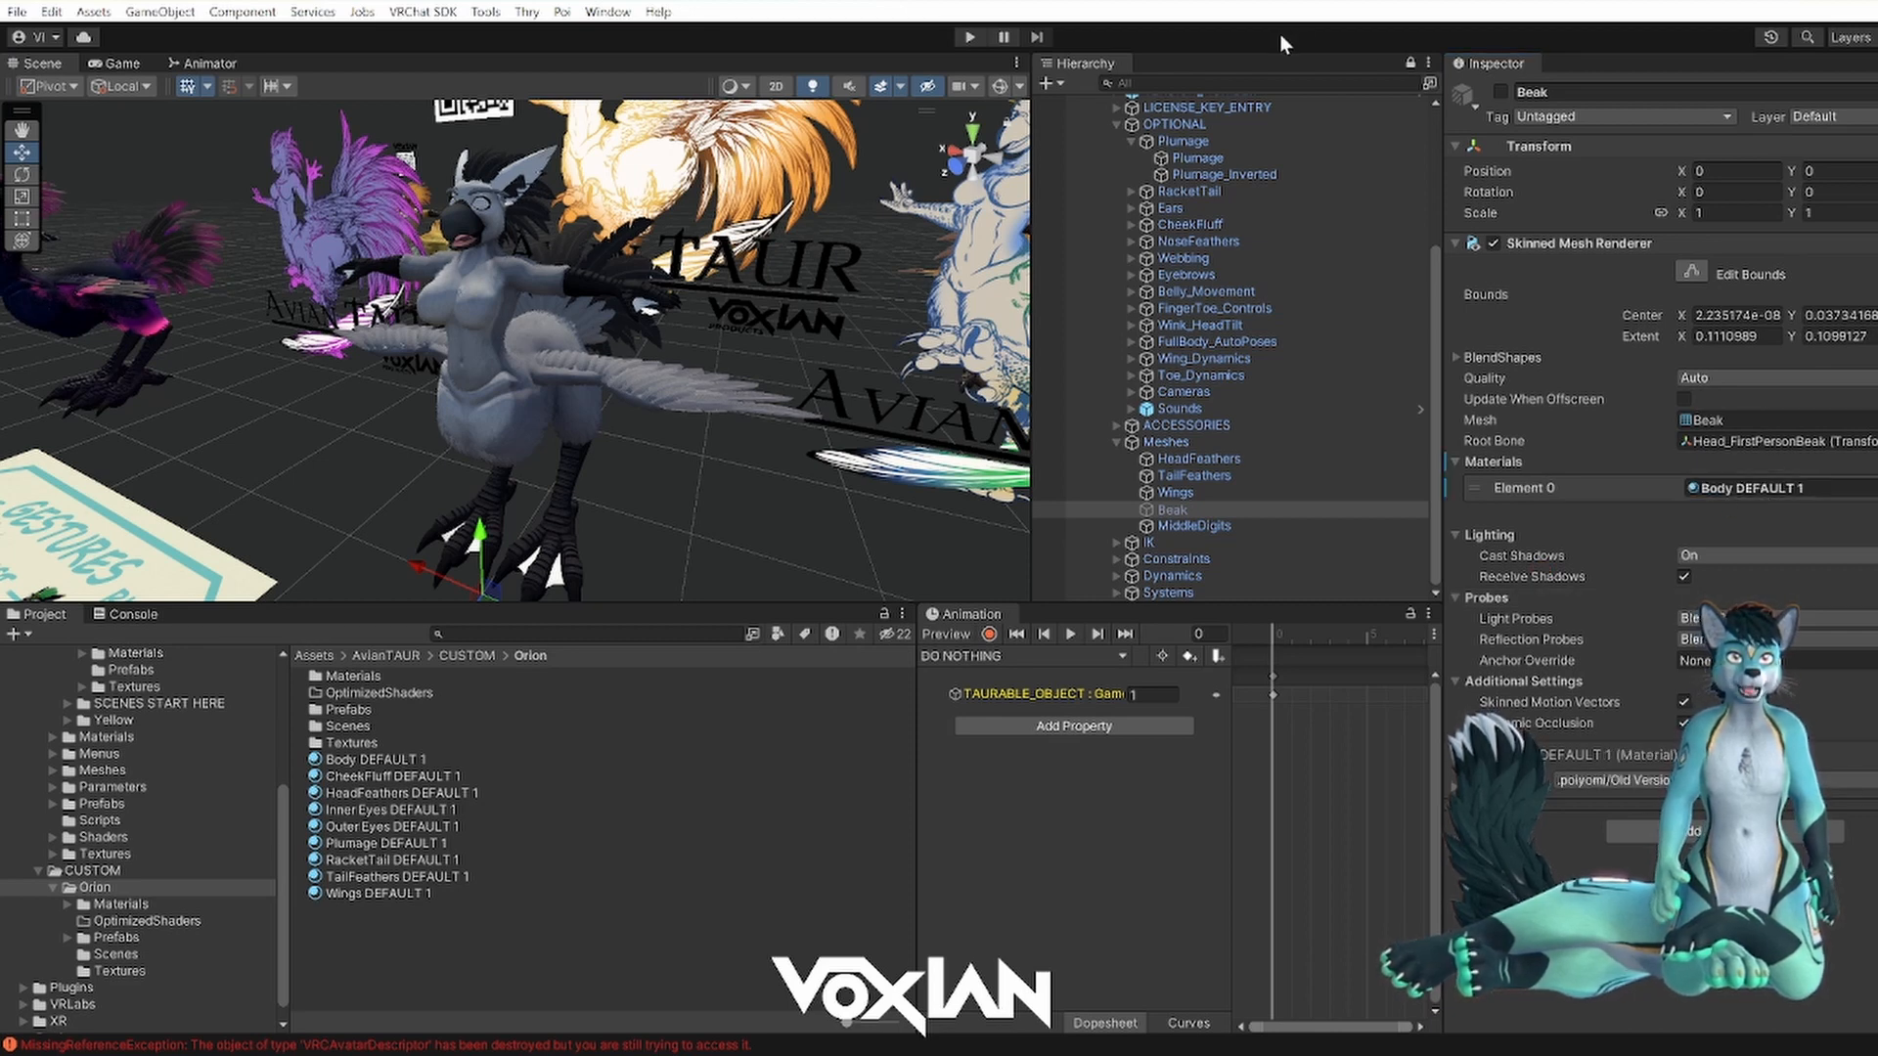
# - Set Element 1 of the Body mesh's materials to Inner Eyes DEFAULT 1 and check the avatar in the scene
pyautogui.scroll(5, 1272, 391)
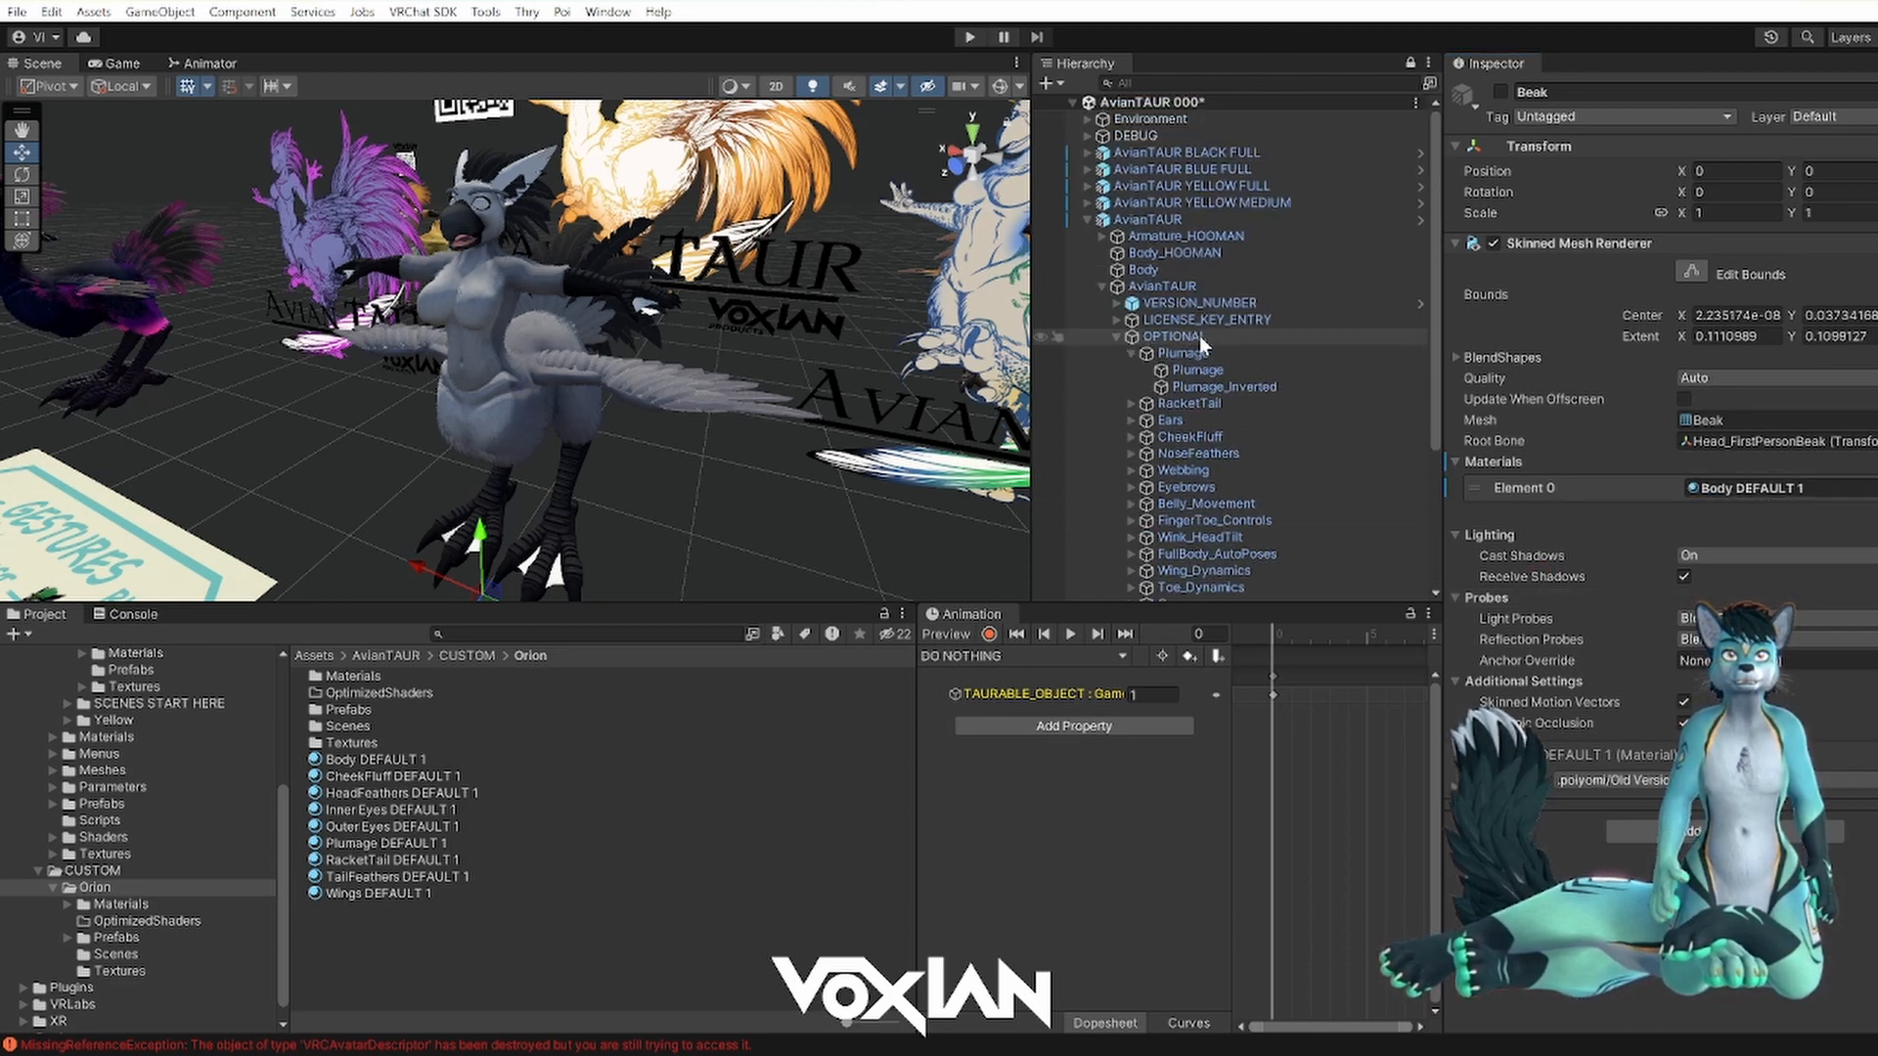
pyautogui.click(1149, 271)
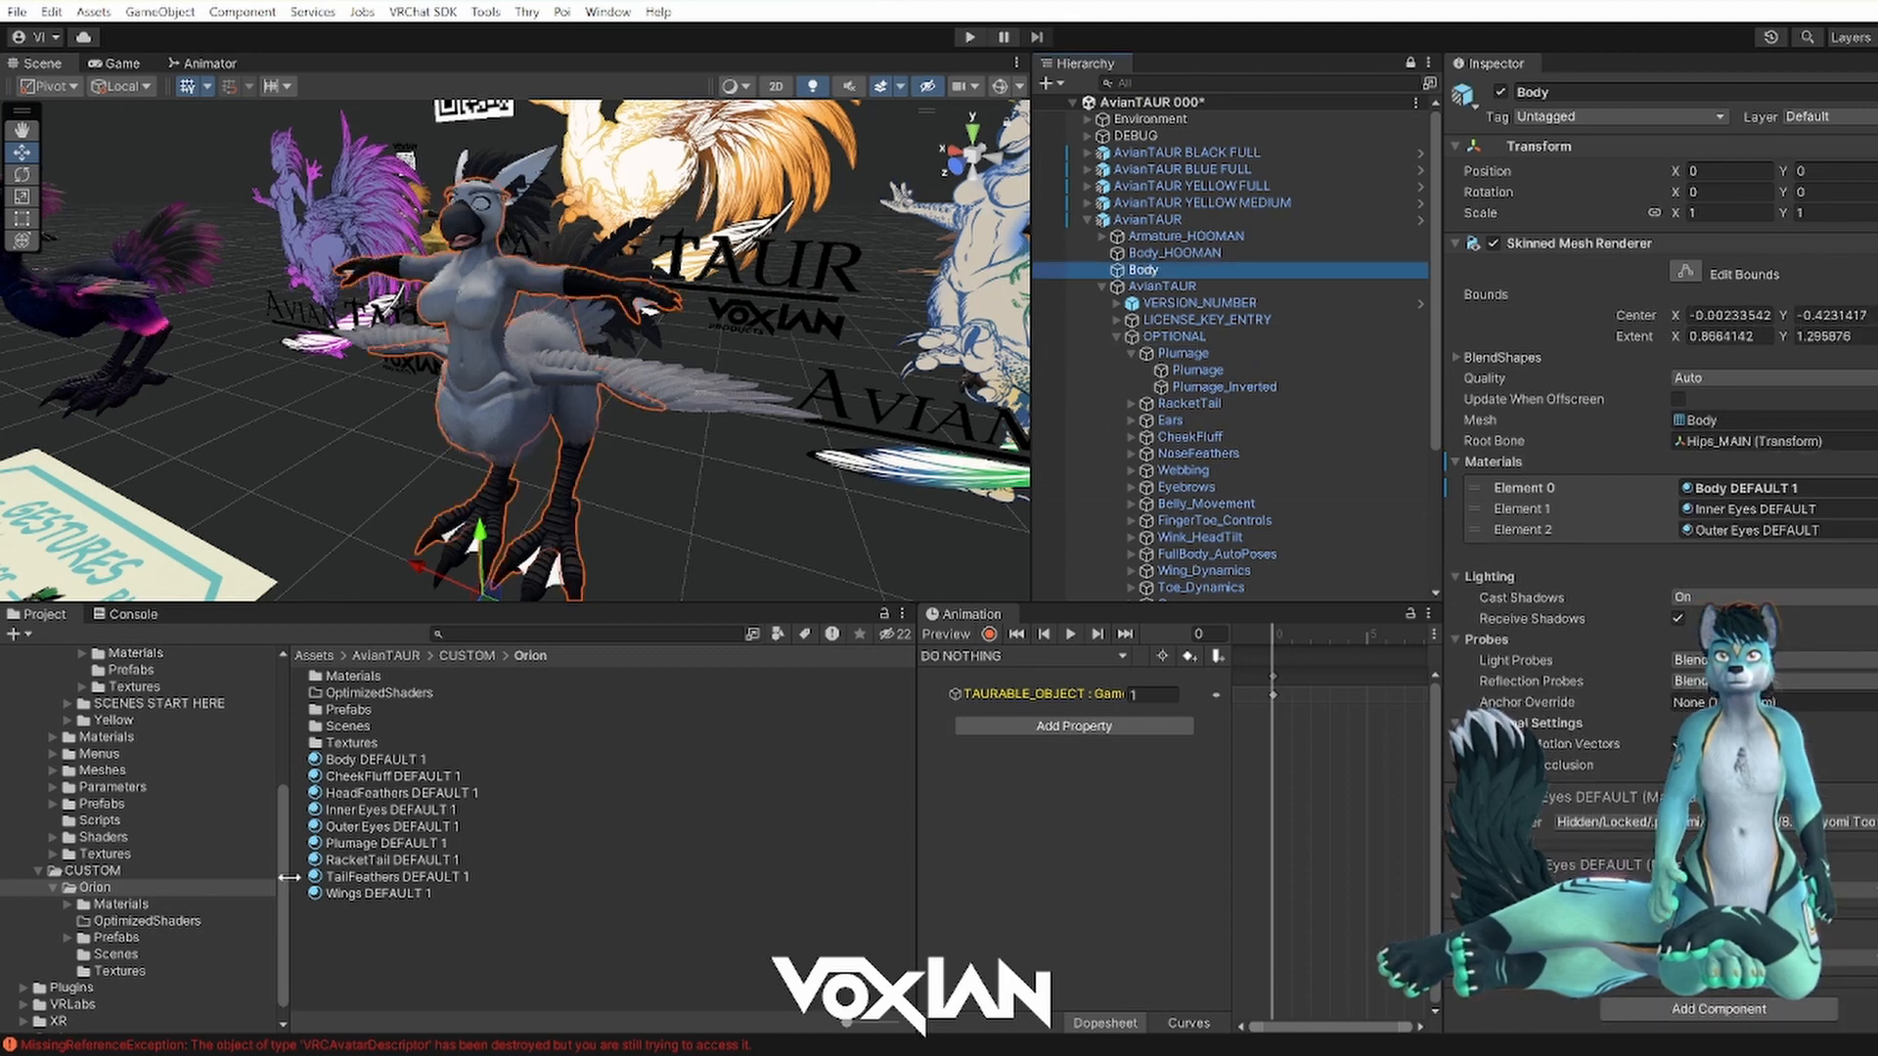
pyautogui.moveTo(349, 819); pyautogui.dragTo(1756, 509)
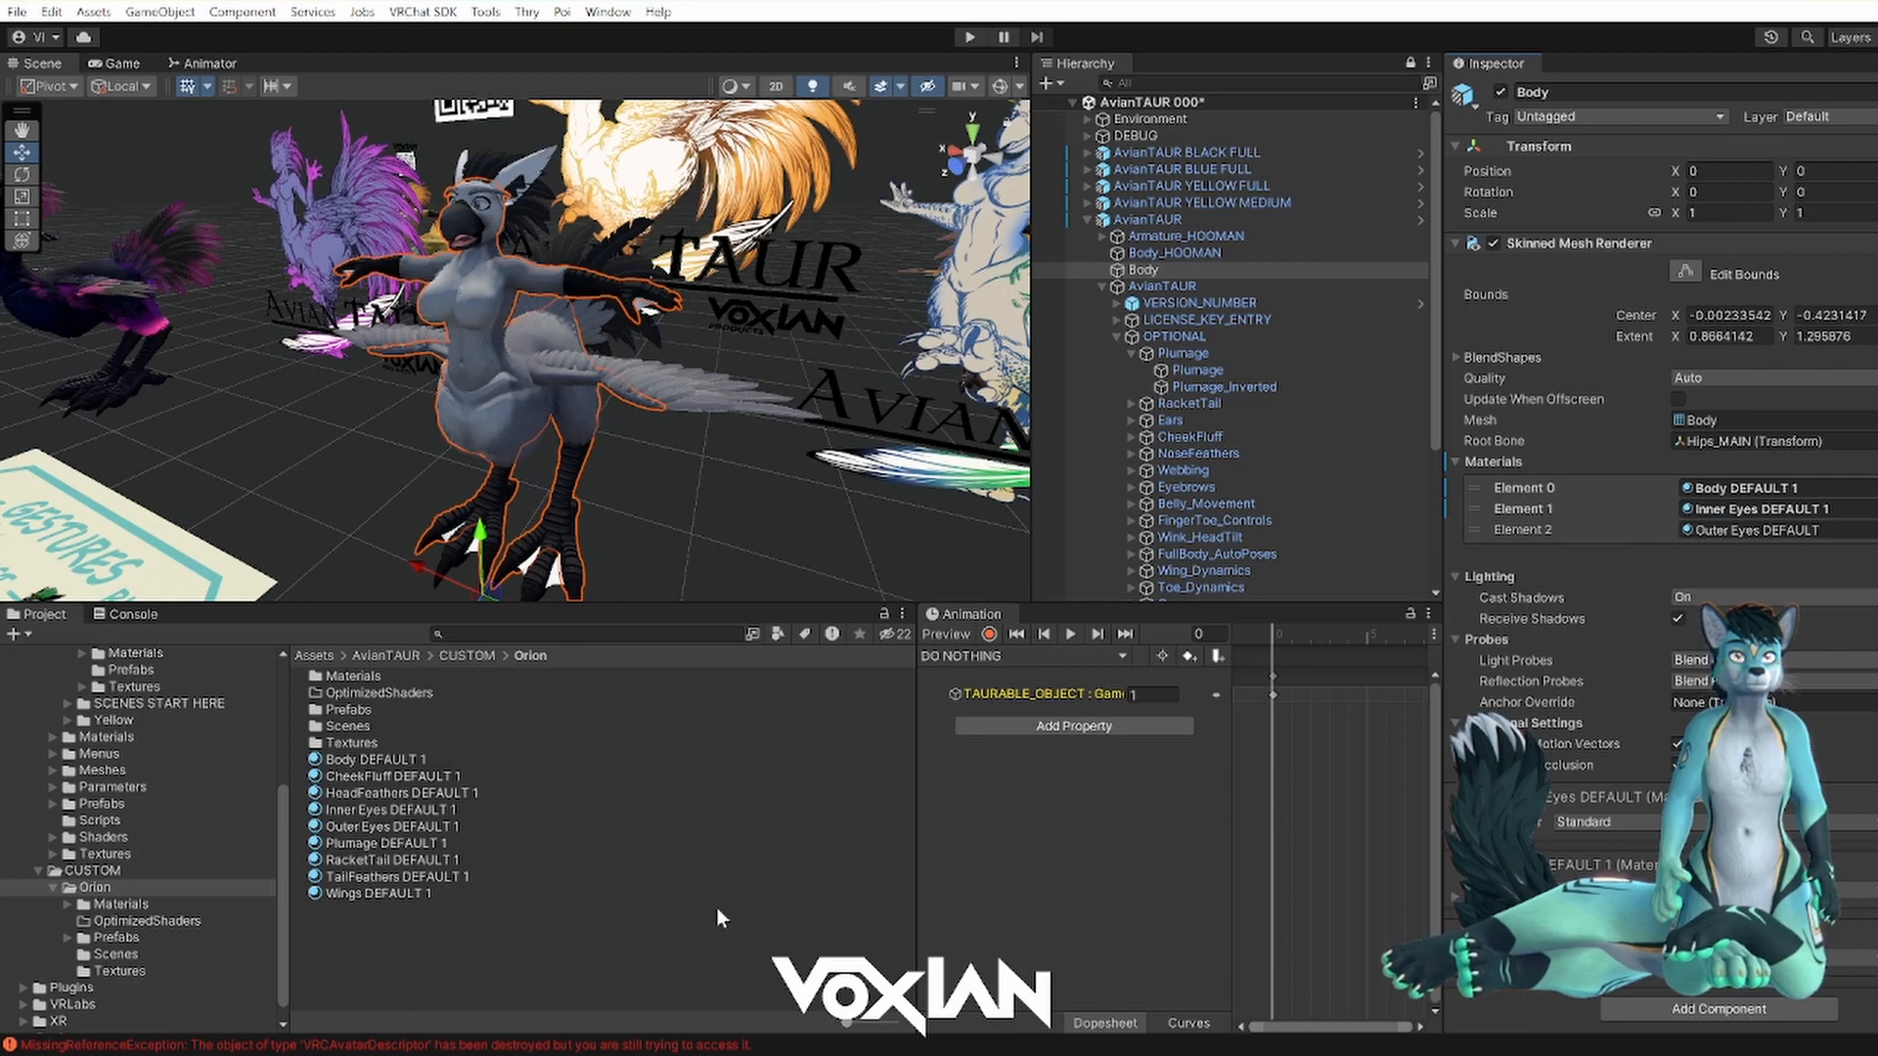
pyautogui.click(681, 924)
pyautogui.keyDown('alt'); pyautogui.moveTo(505, 396); pyautogui.dragTo(543, 283); pyautogui.keyUp('alt')
# - Delete the Webbing, CheekFluff and NoseFeathers objects from the avatar's OPTIONAL group
pyautogui.click(1132, 353)
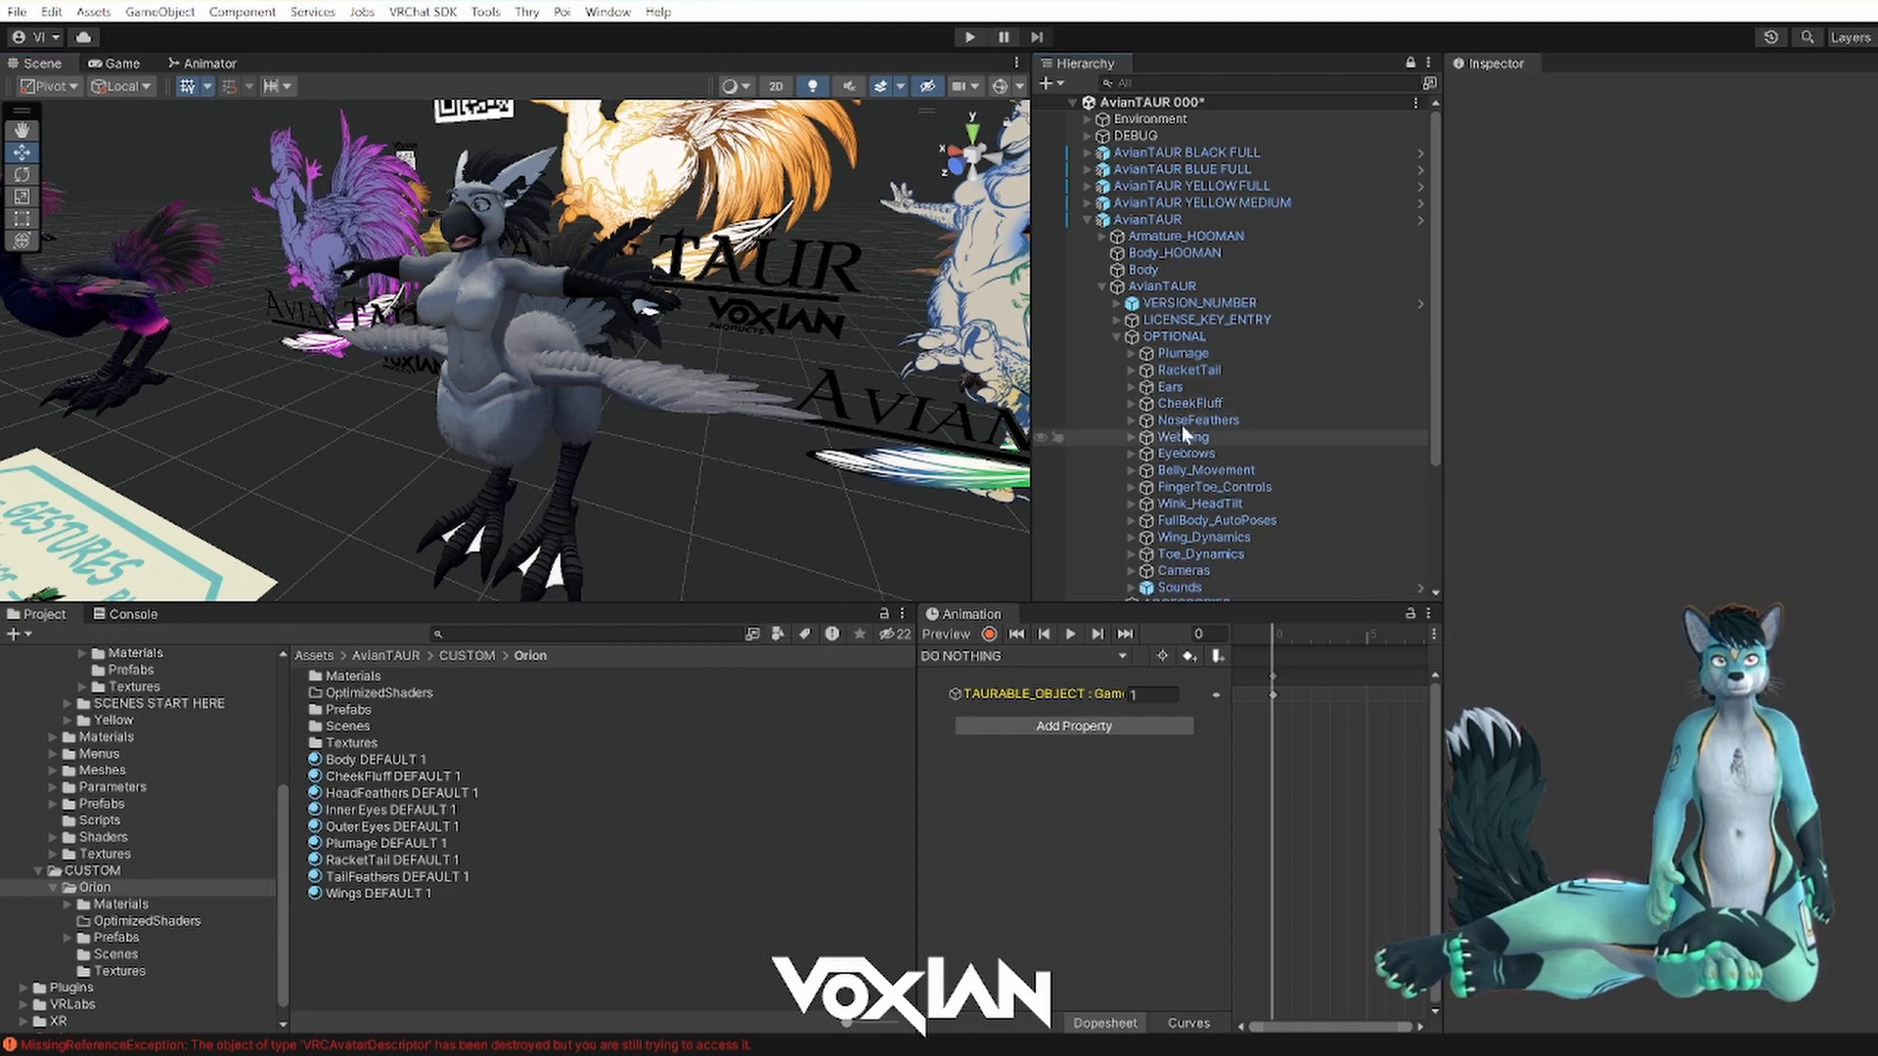
pyautogui.click(1182, 440)
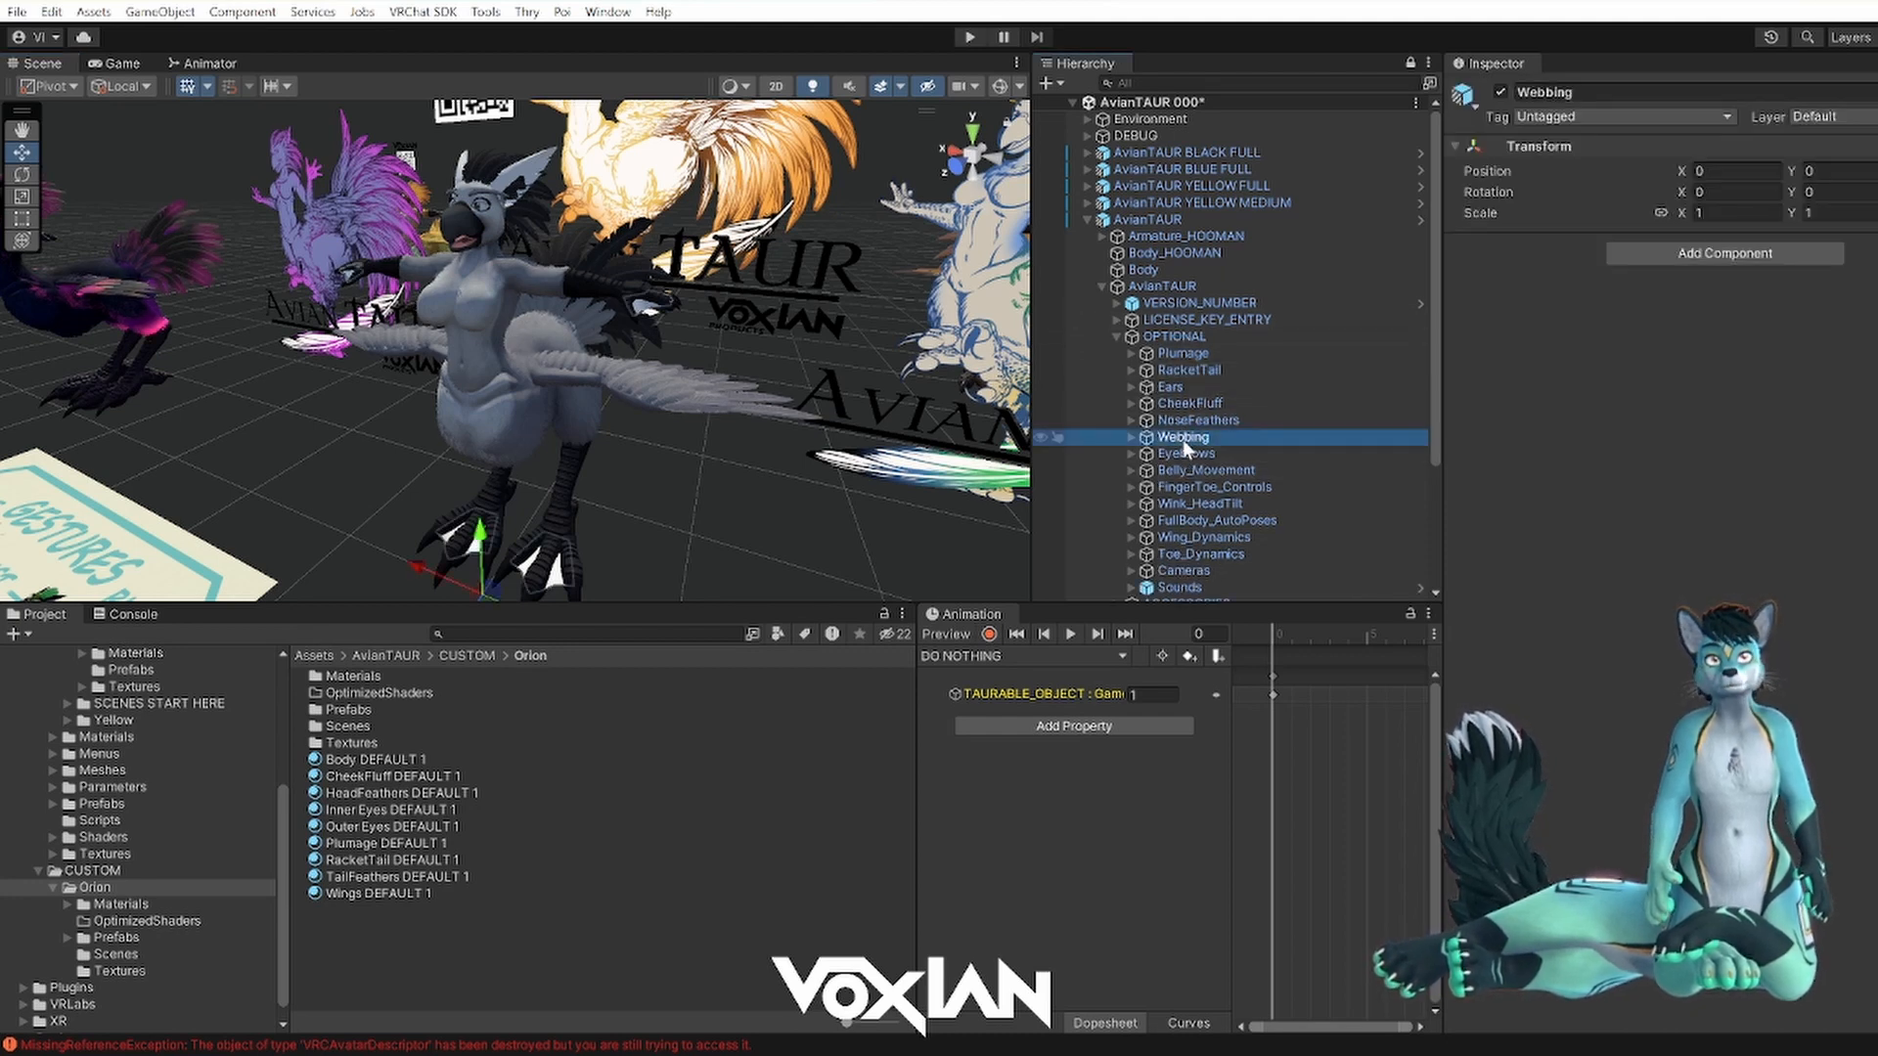
pyautogui.press('Delete')
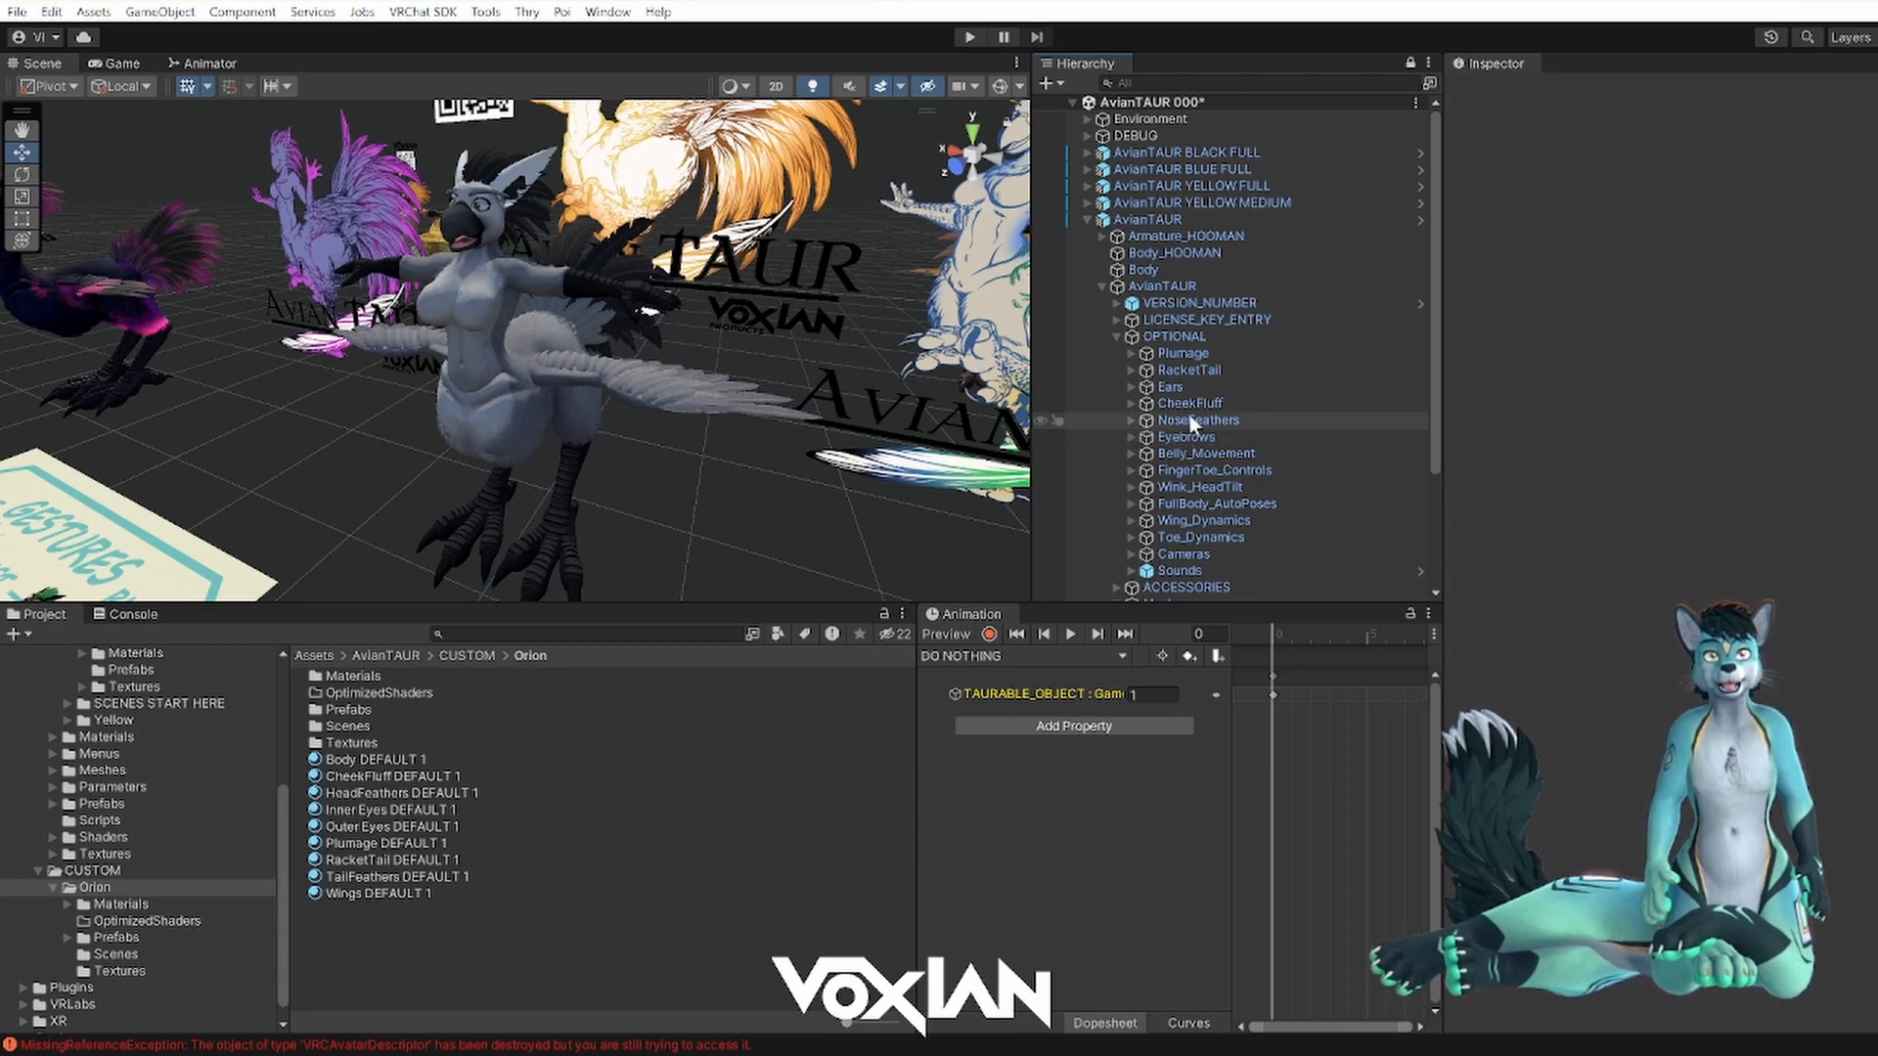
pyautogui.click(1190, 403)
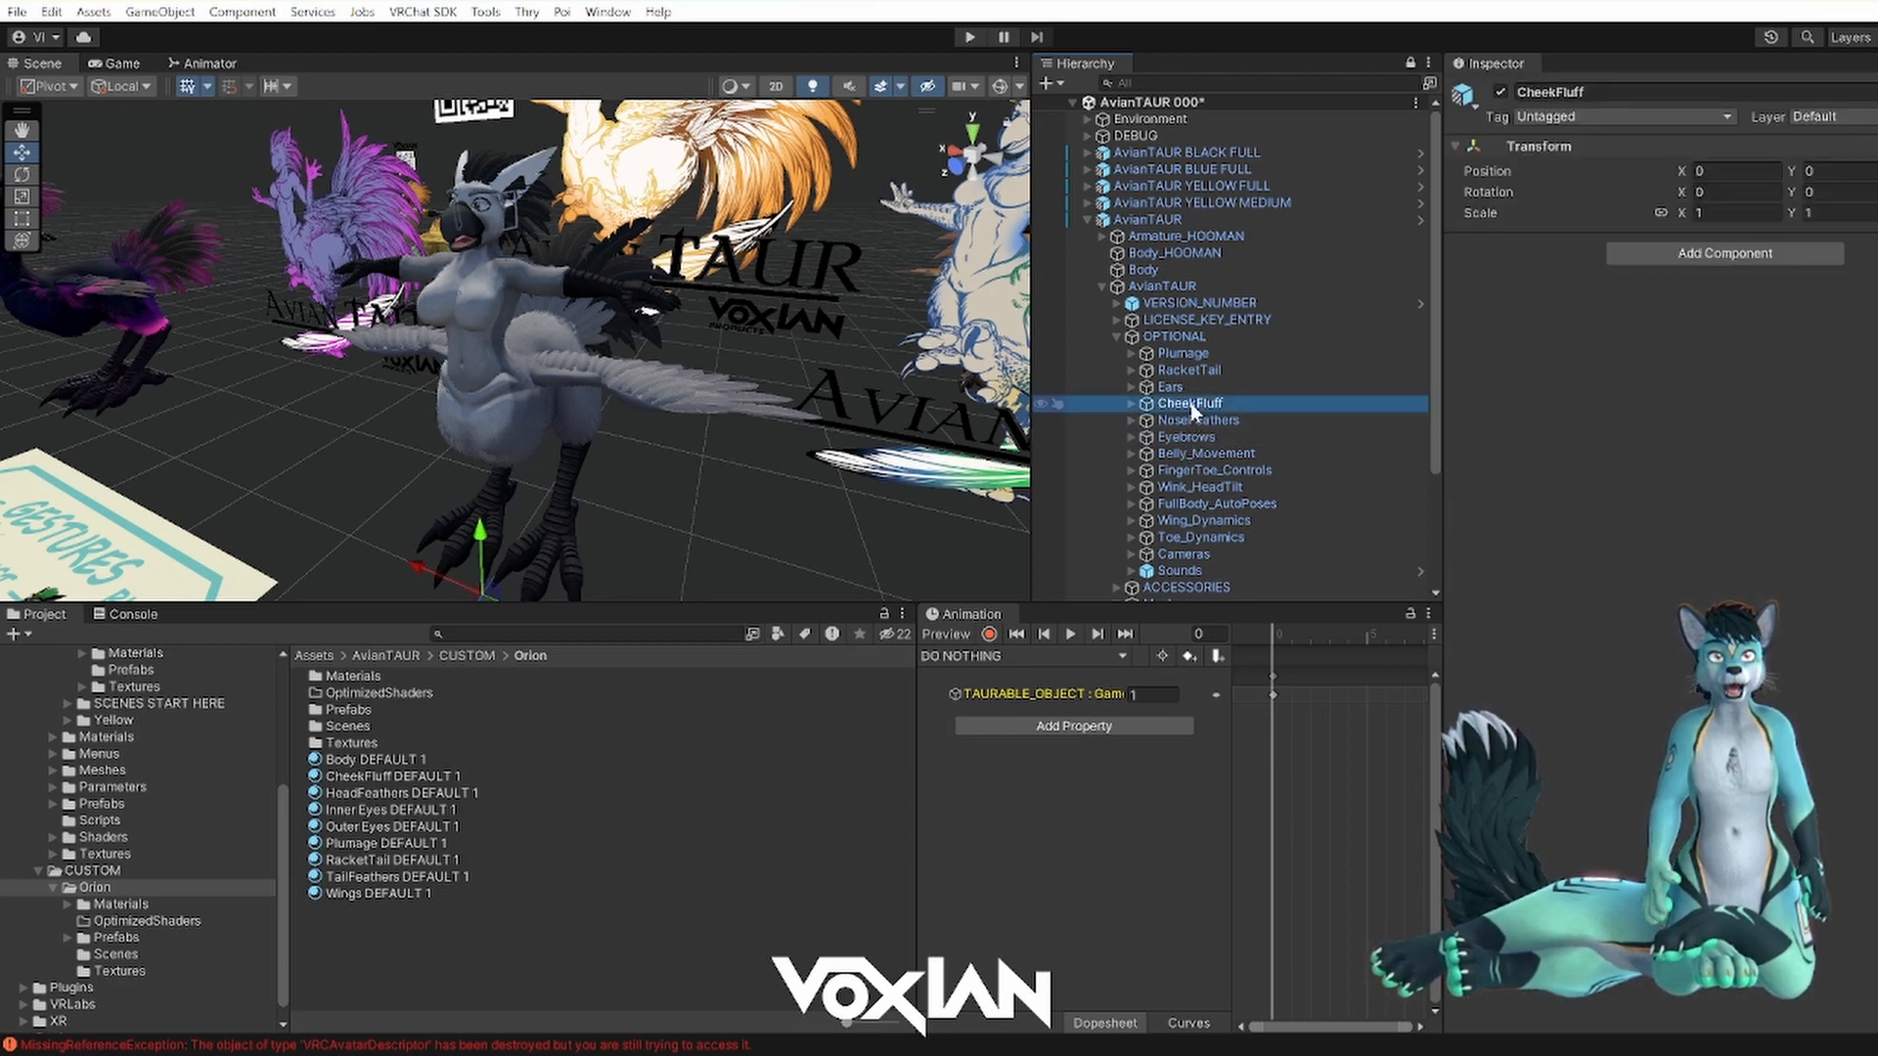
pyautogui.press('Delete')
pyautogui.click(1190, 403)
pyautogui.press('Delete')
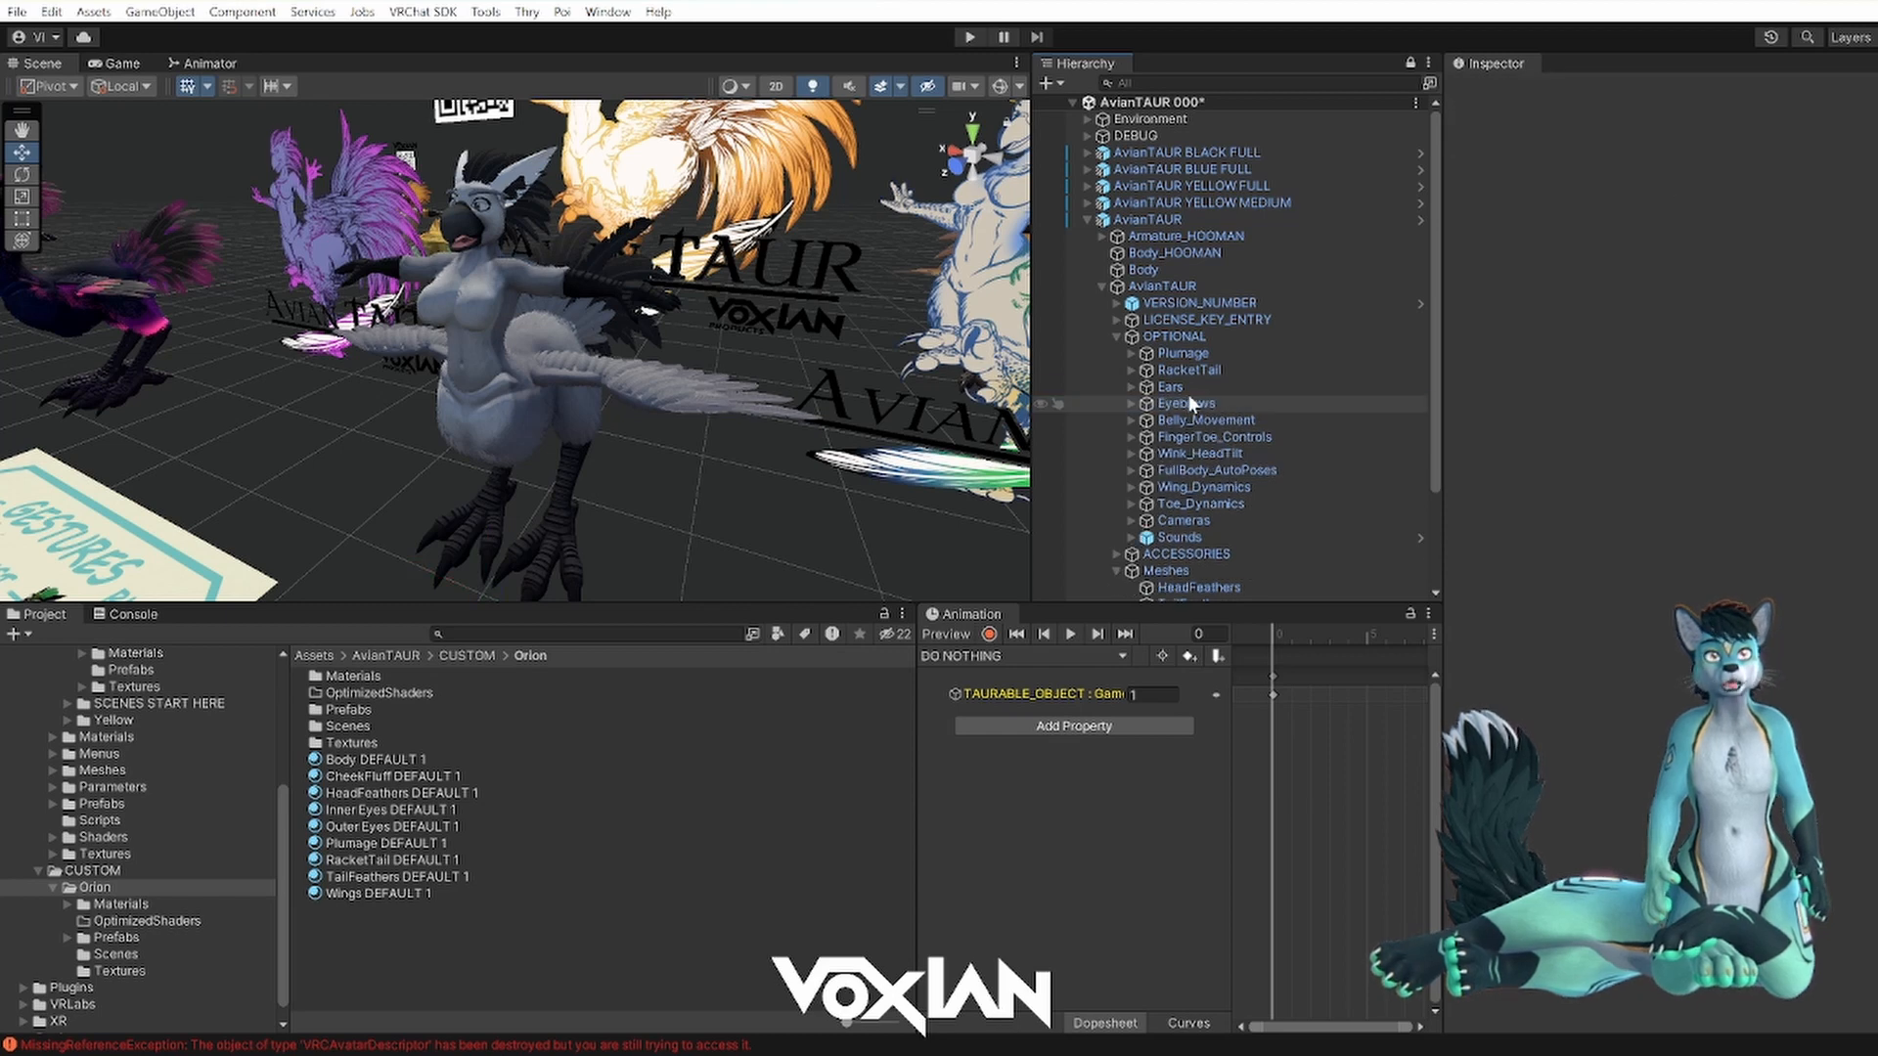
# - Remove the Ears, RacketTail and Eyebrows objects from the avatar's OPTIONAL group
pyautogui.click(1182, 383)
pyautogui.press('Delete')
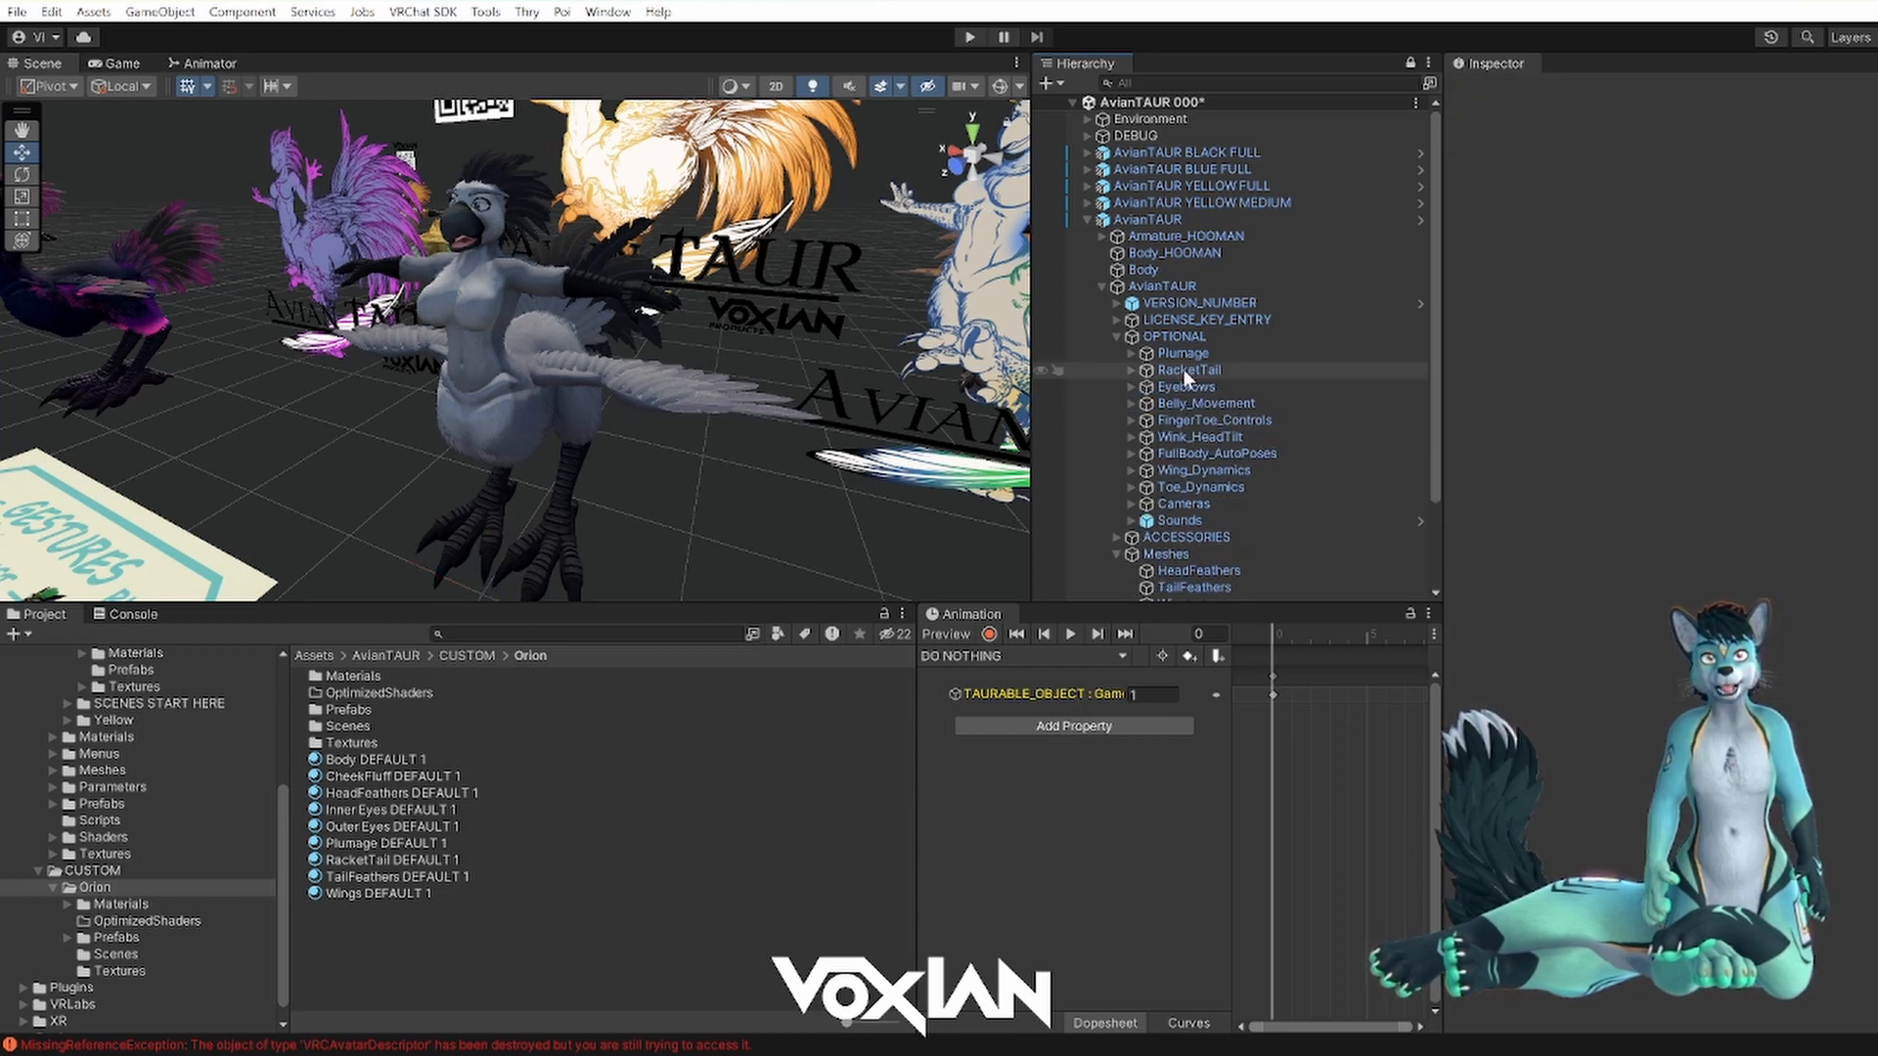
pyautogui.click(1183, 370)
pyautogui.press('Delete')
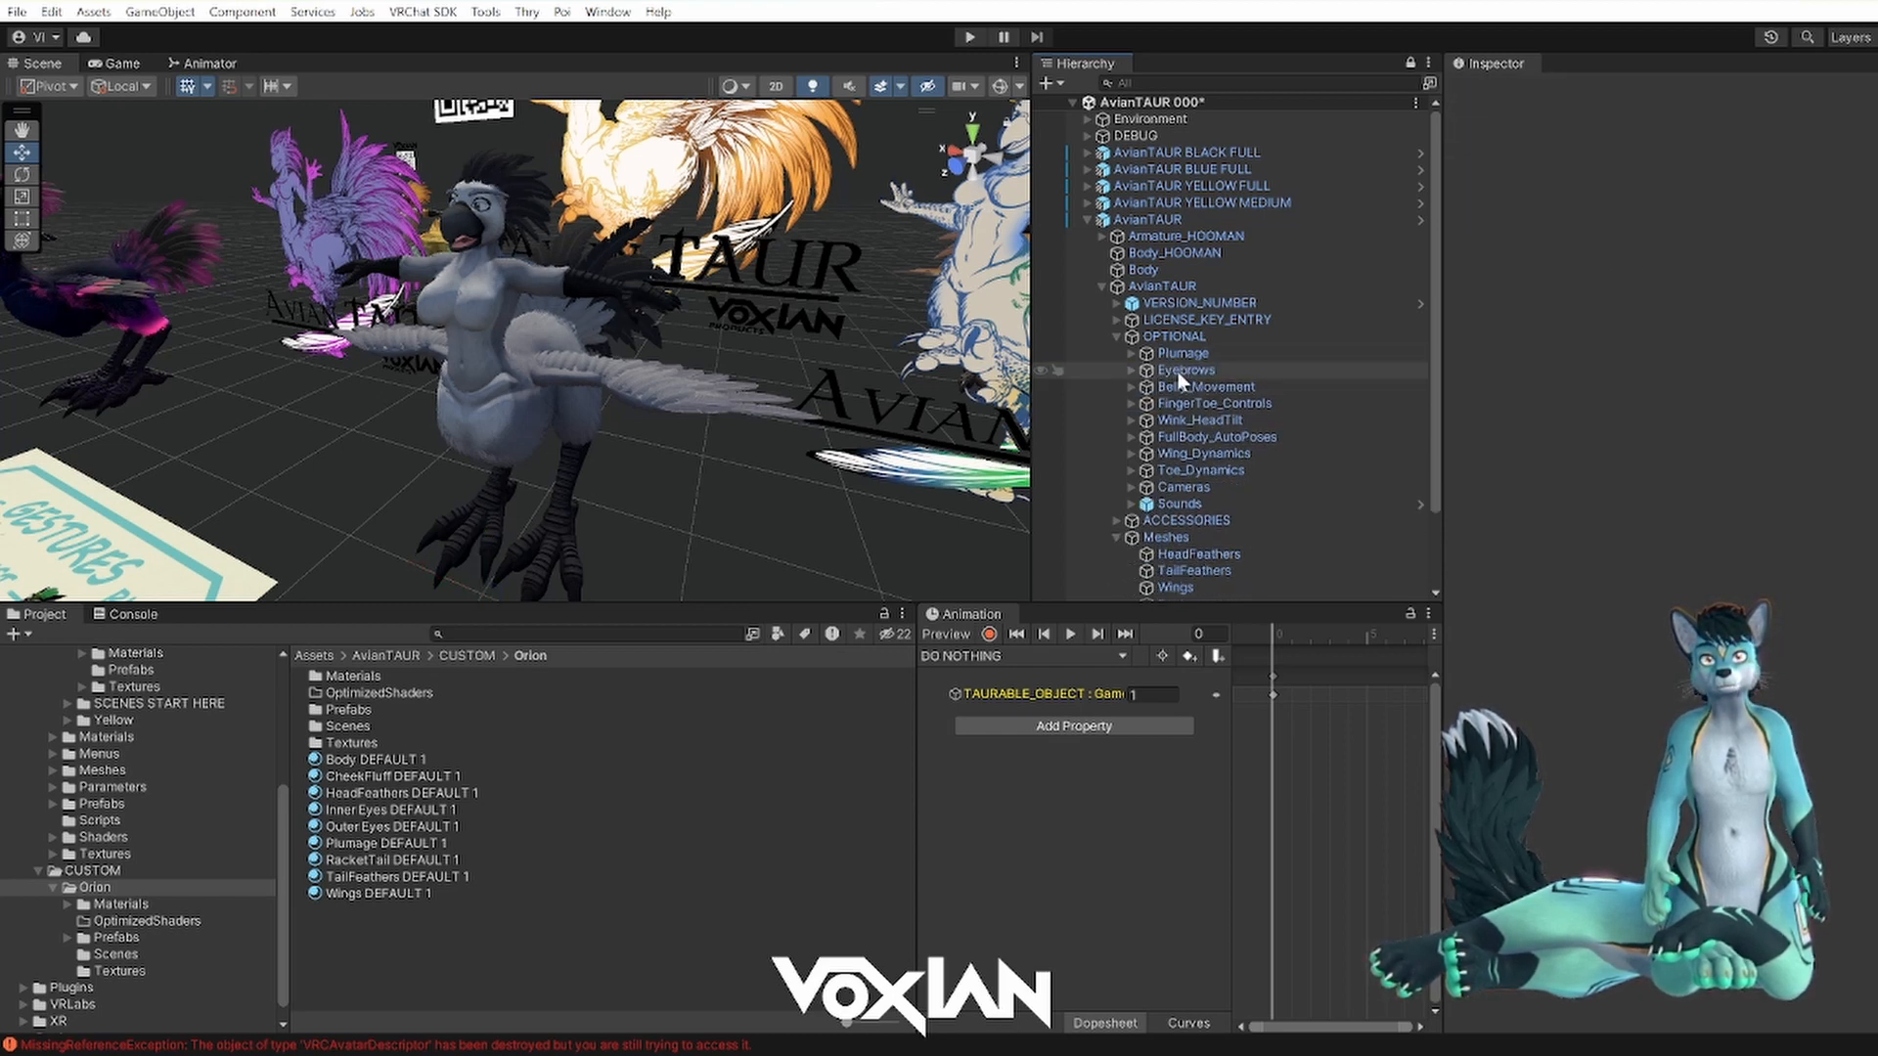
pyautogui.click(1184, 370)
pyautogui.press('Delete')
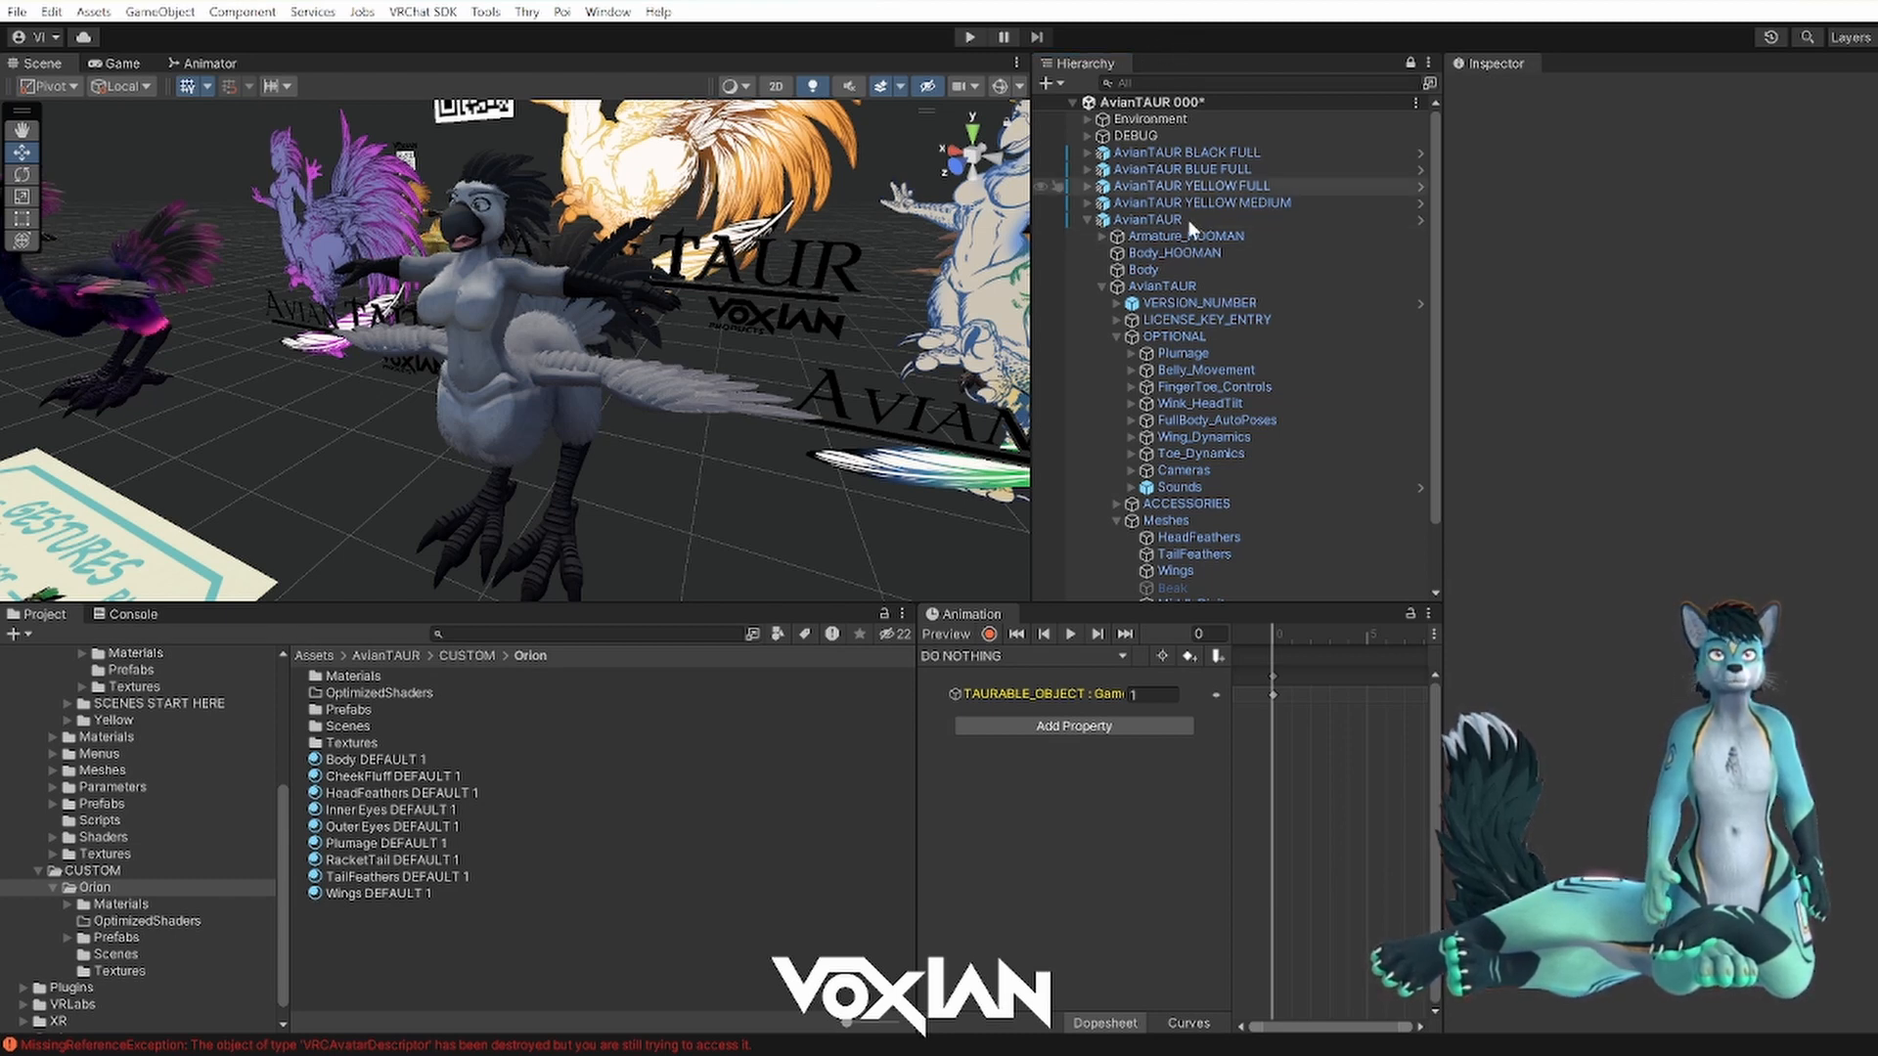
# - Examine the Body mesh's full blendshape list, from the general and VRChat shapes down to the CUSTOM body and face shapes
pyautogui.scroll(-2, 1193, 401)
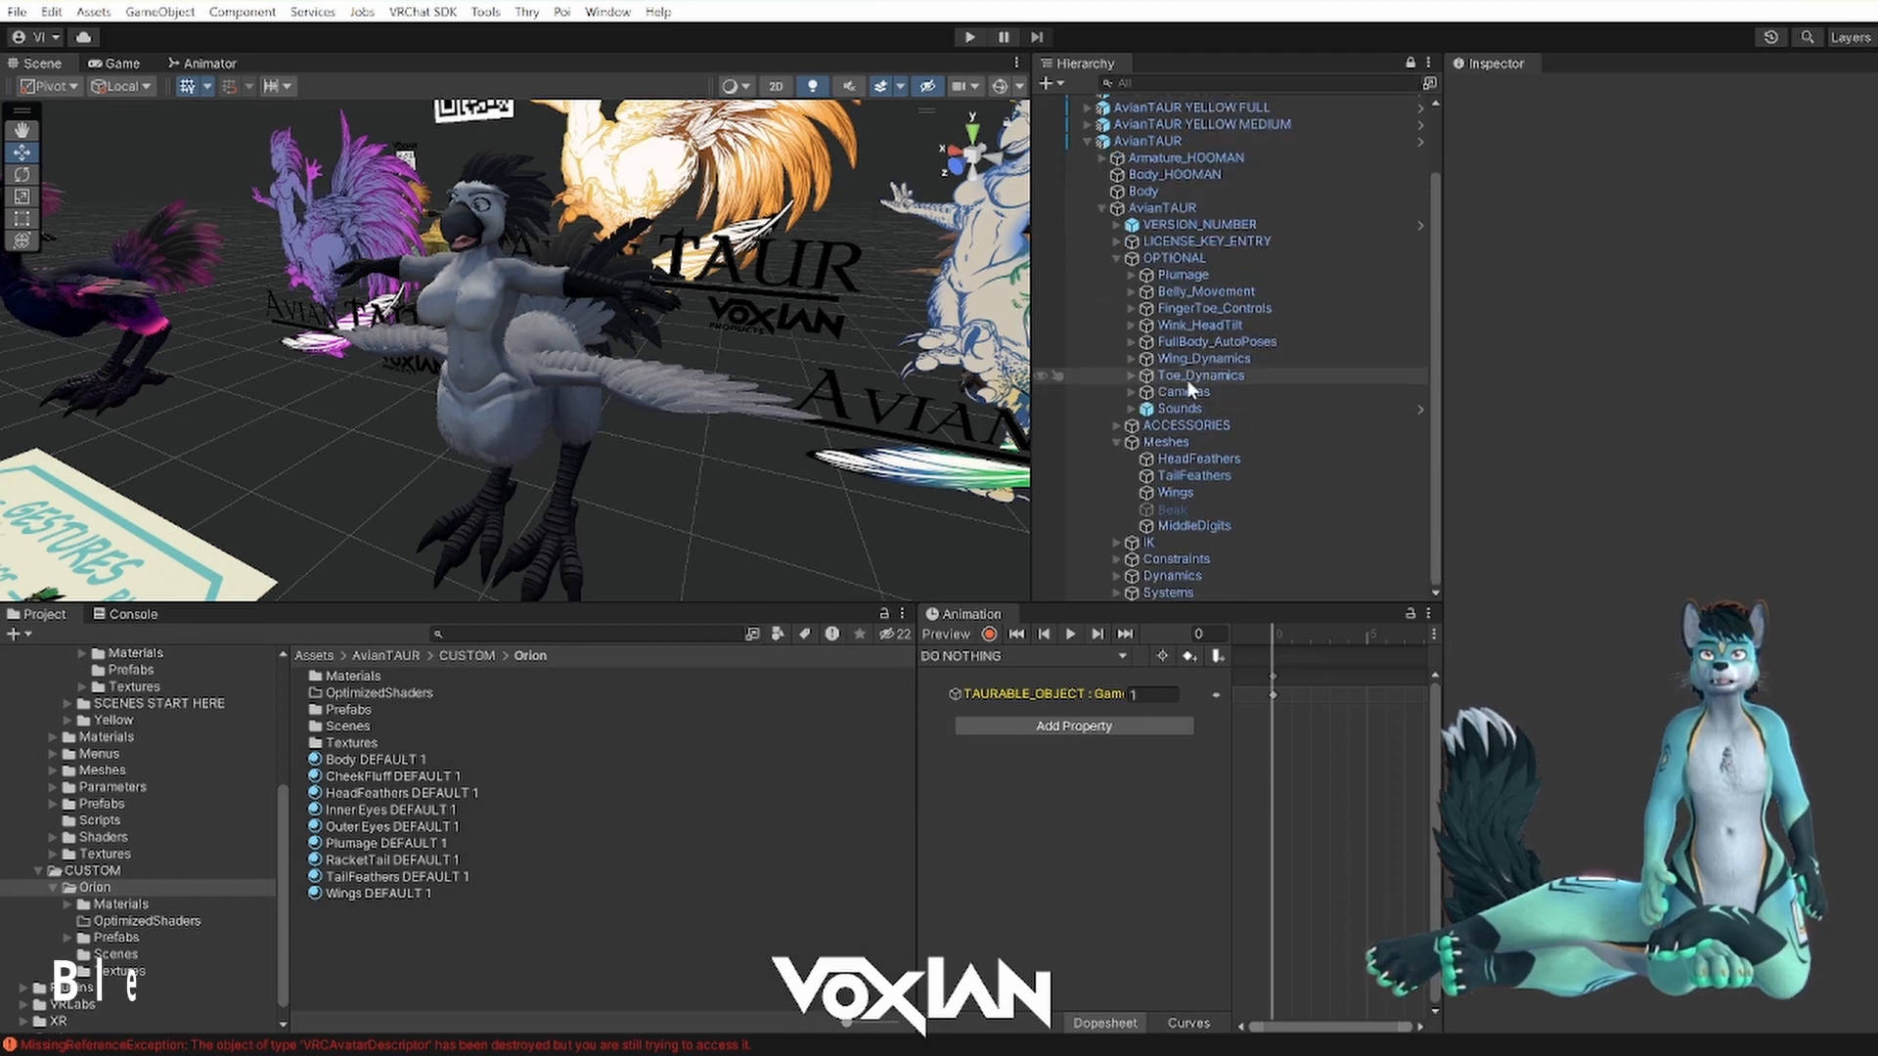
pyautogui.click(1115, 443)
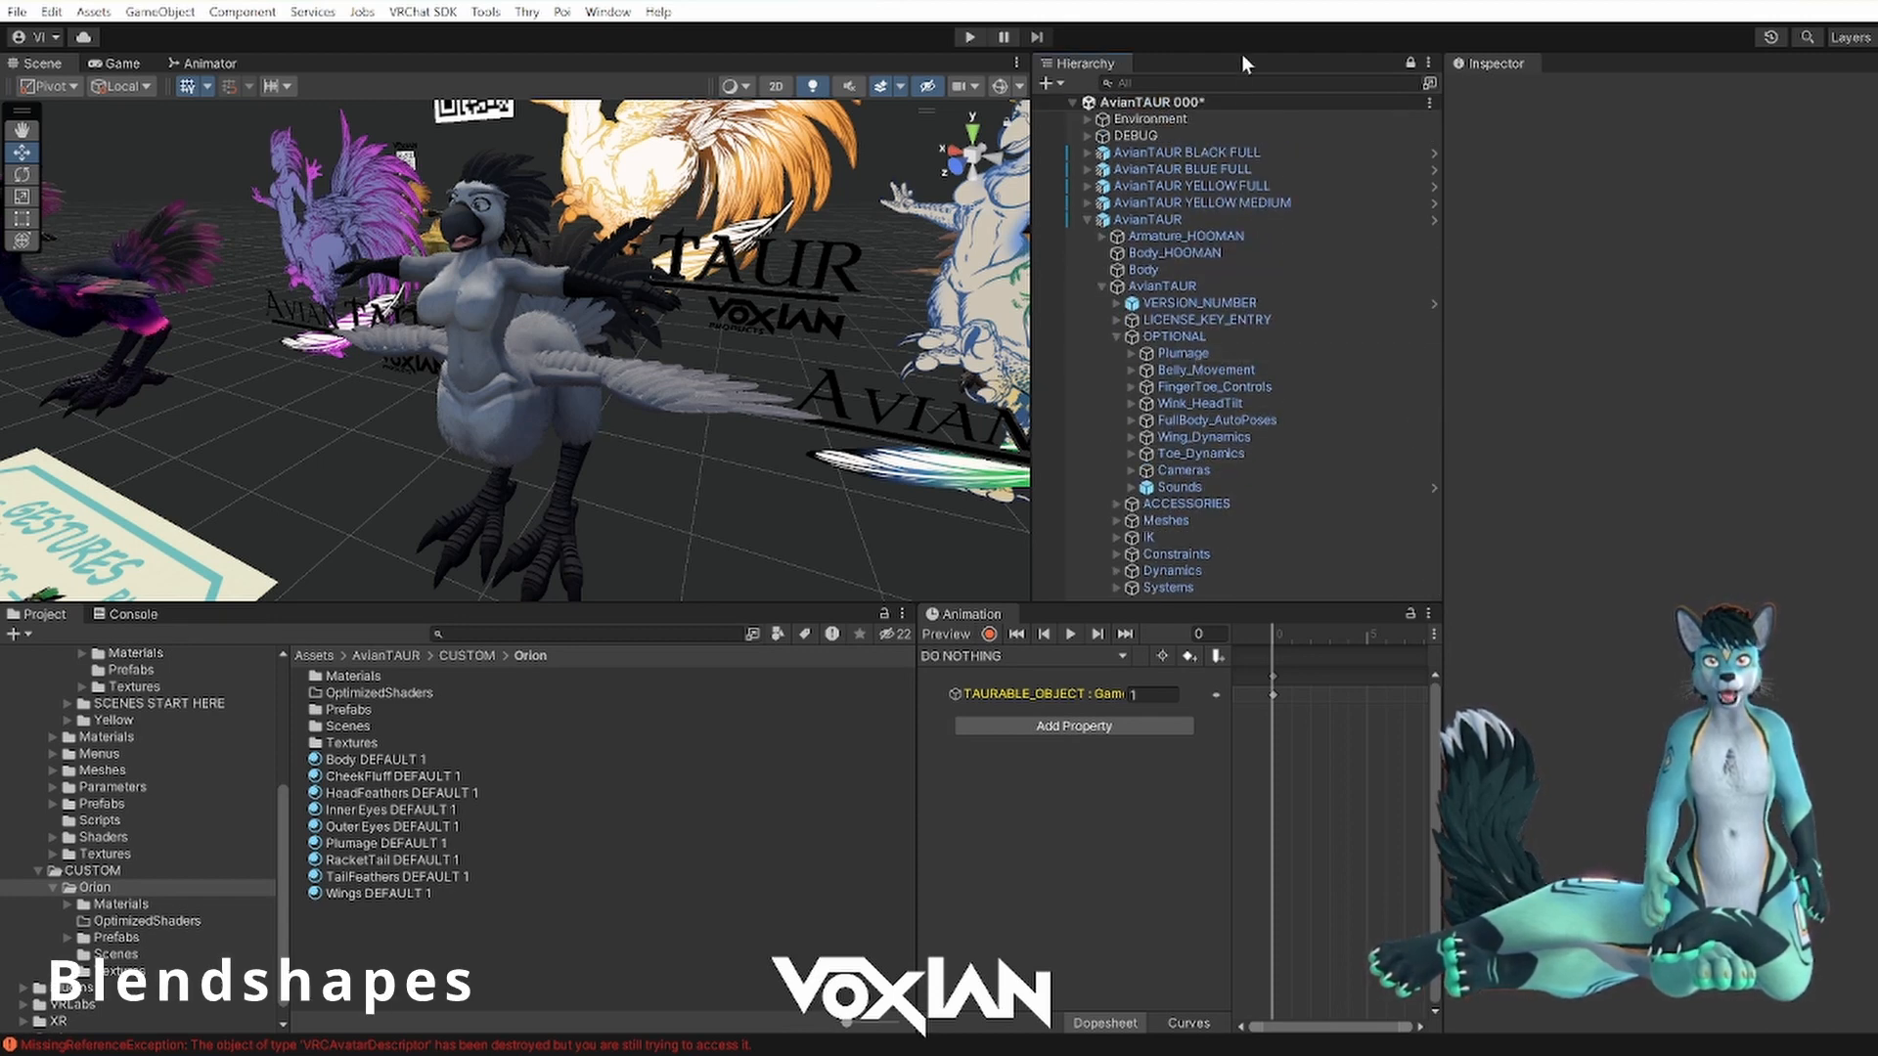
pyautogui.click(1147, 269)
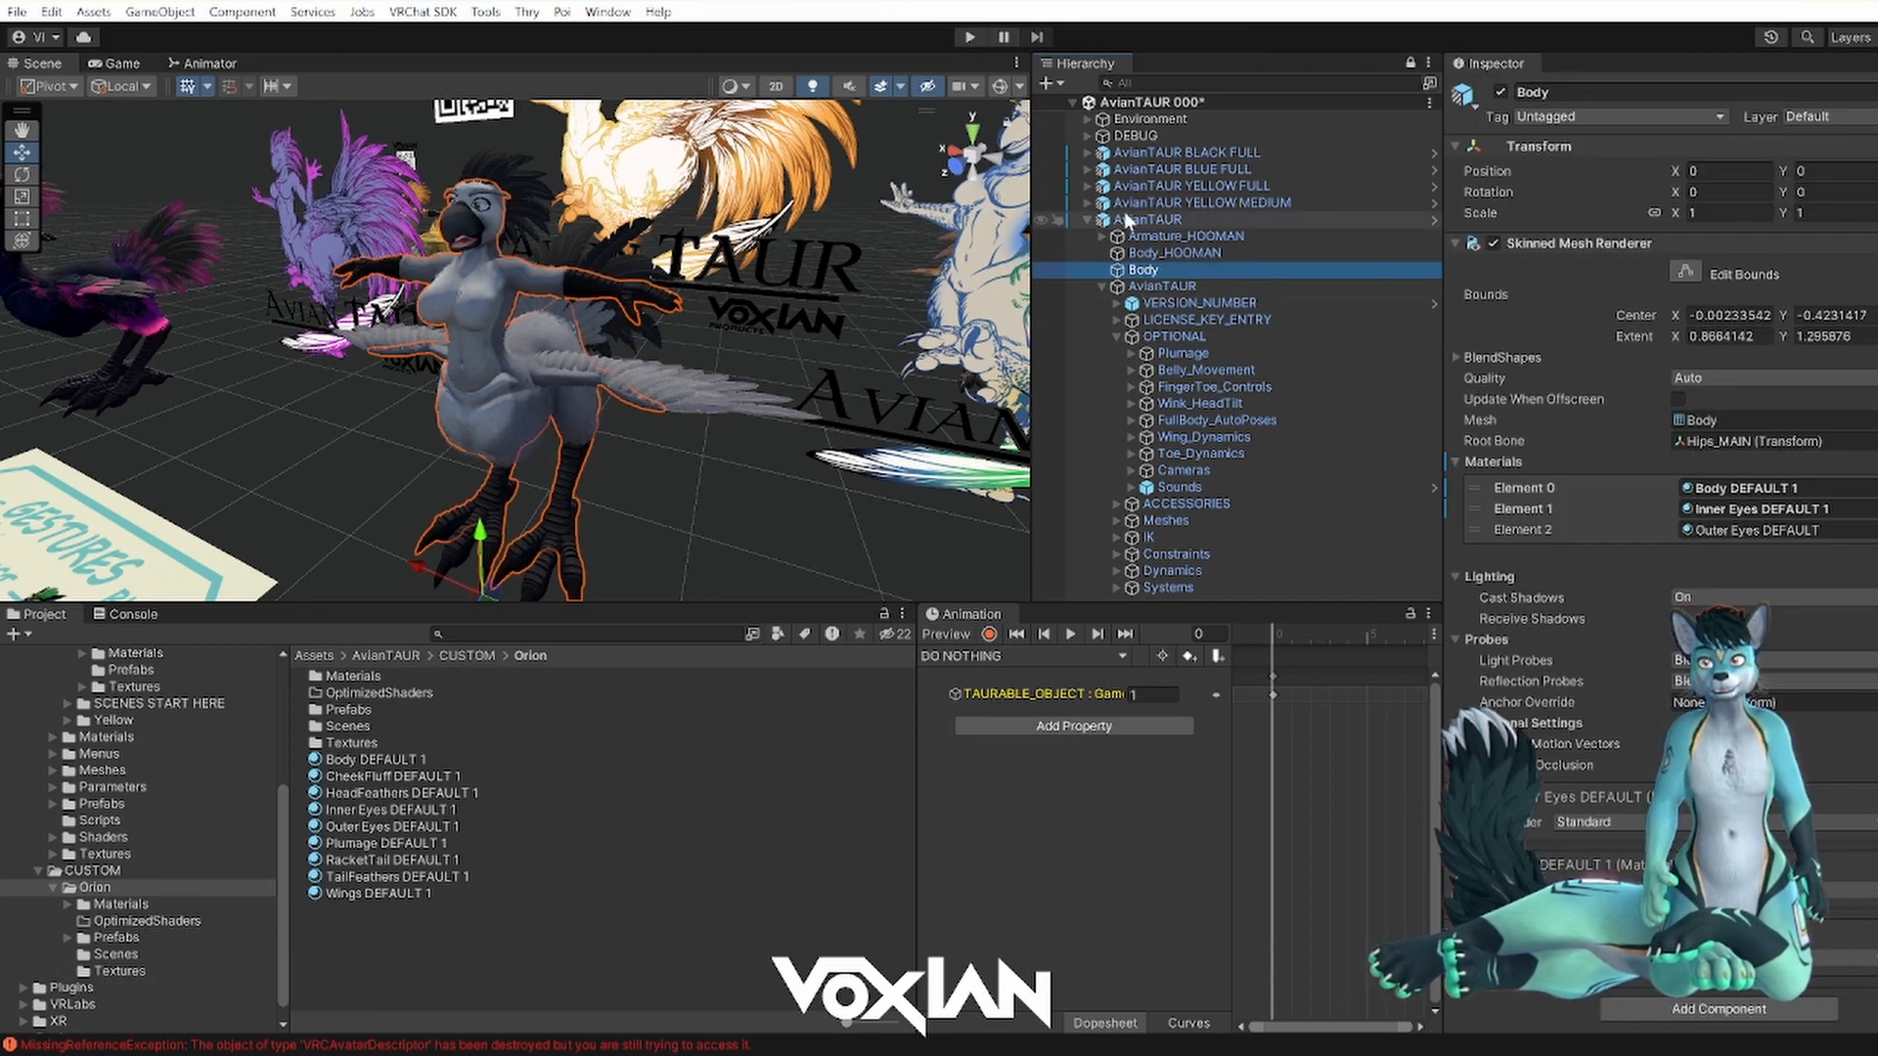
pyautogui.click(1455, 357)
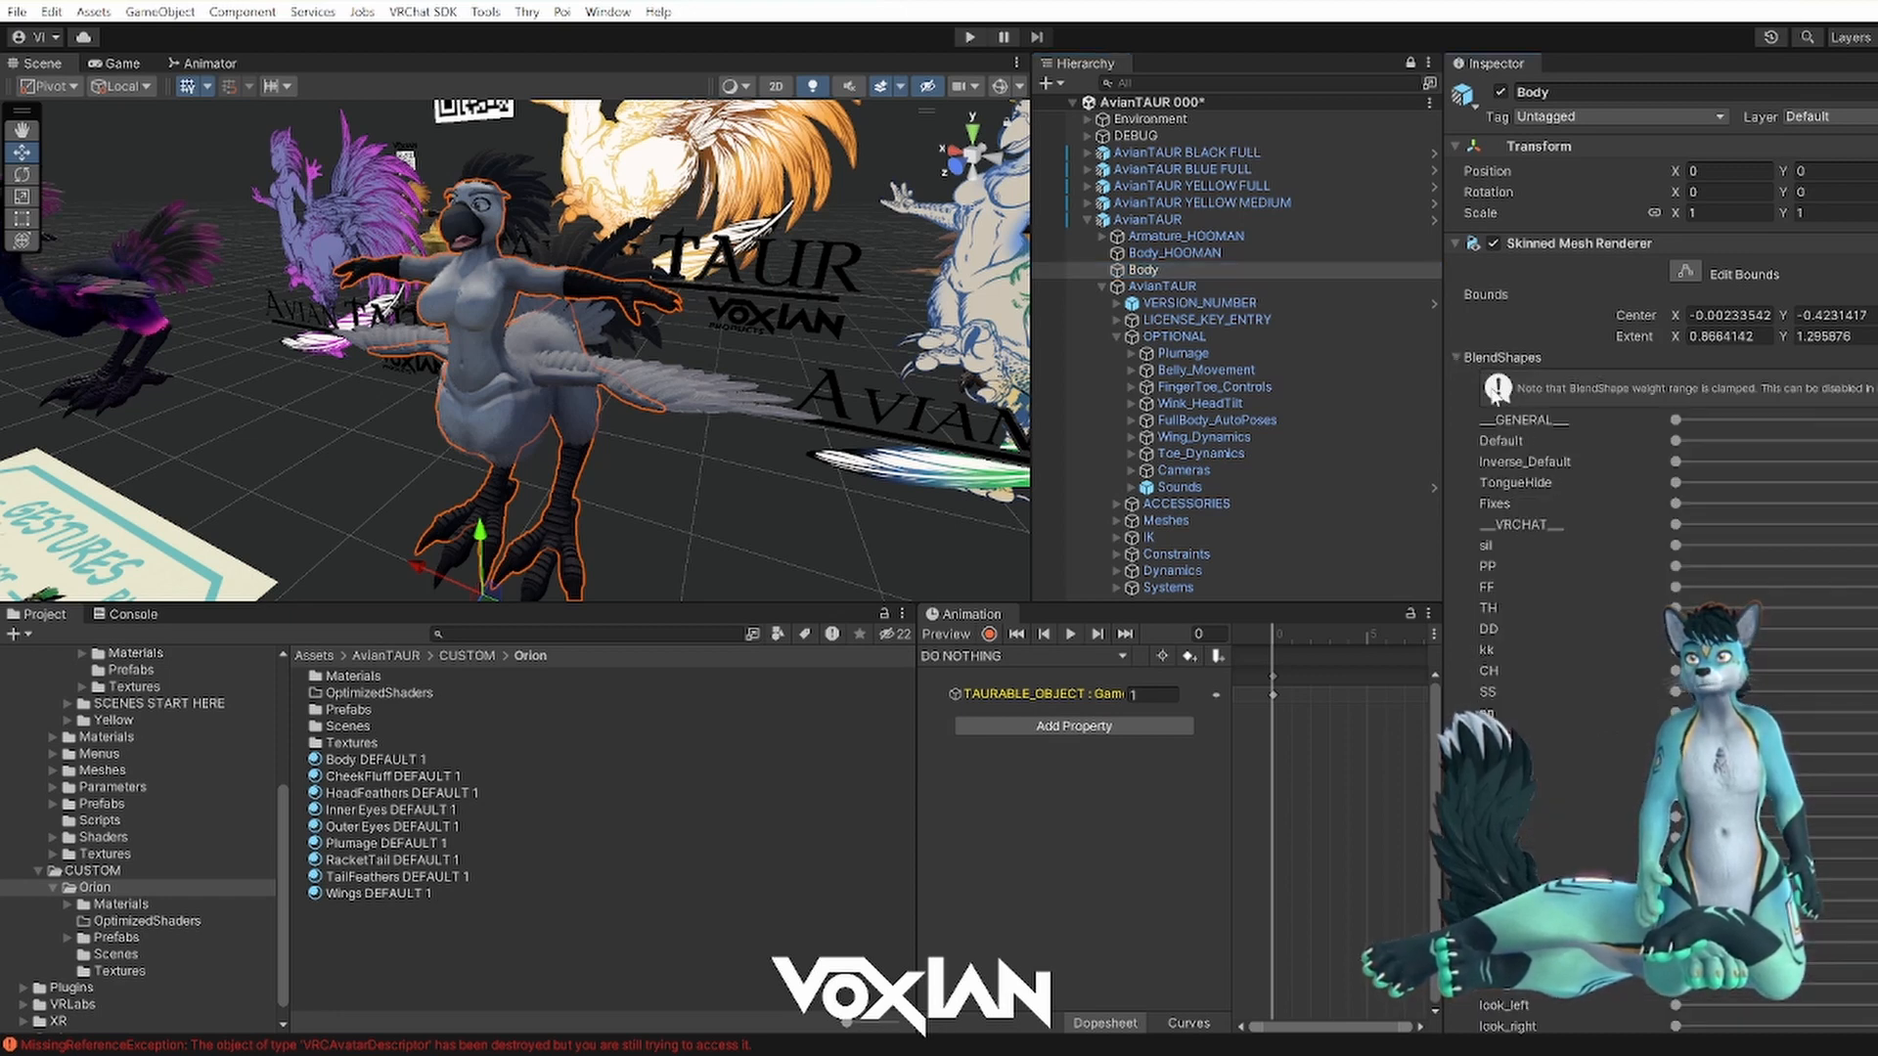
pyautogui.scroll(-5, 1533, 501)
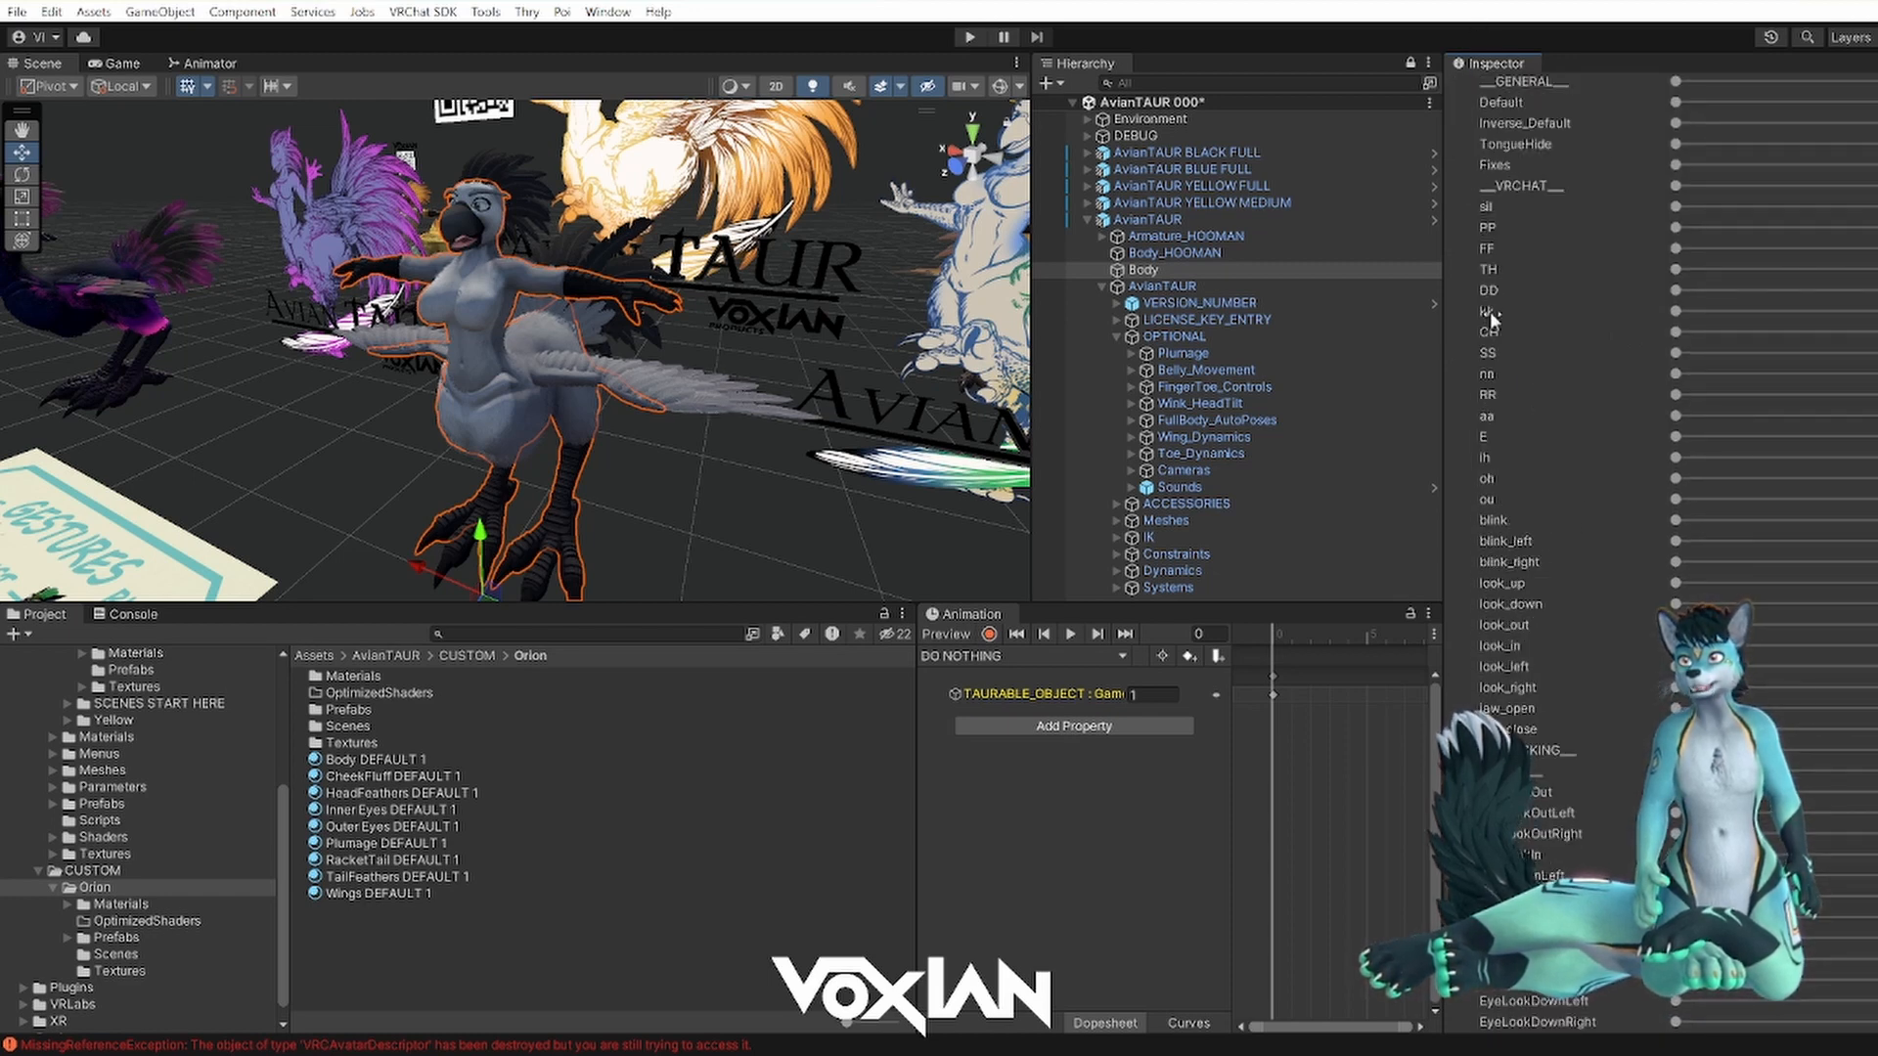
pyautogui.scroll(-5, 1526, 581)
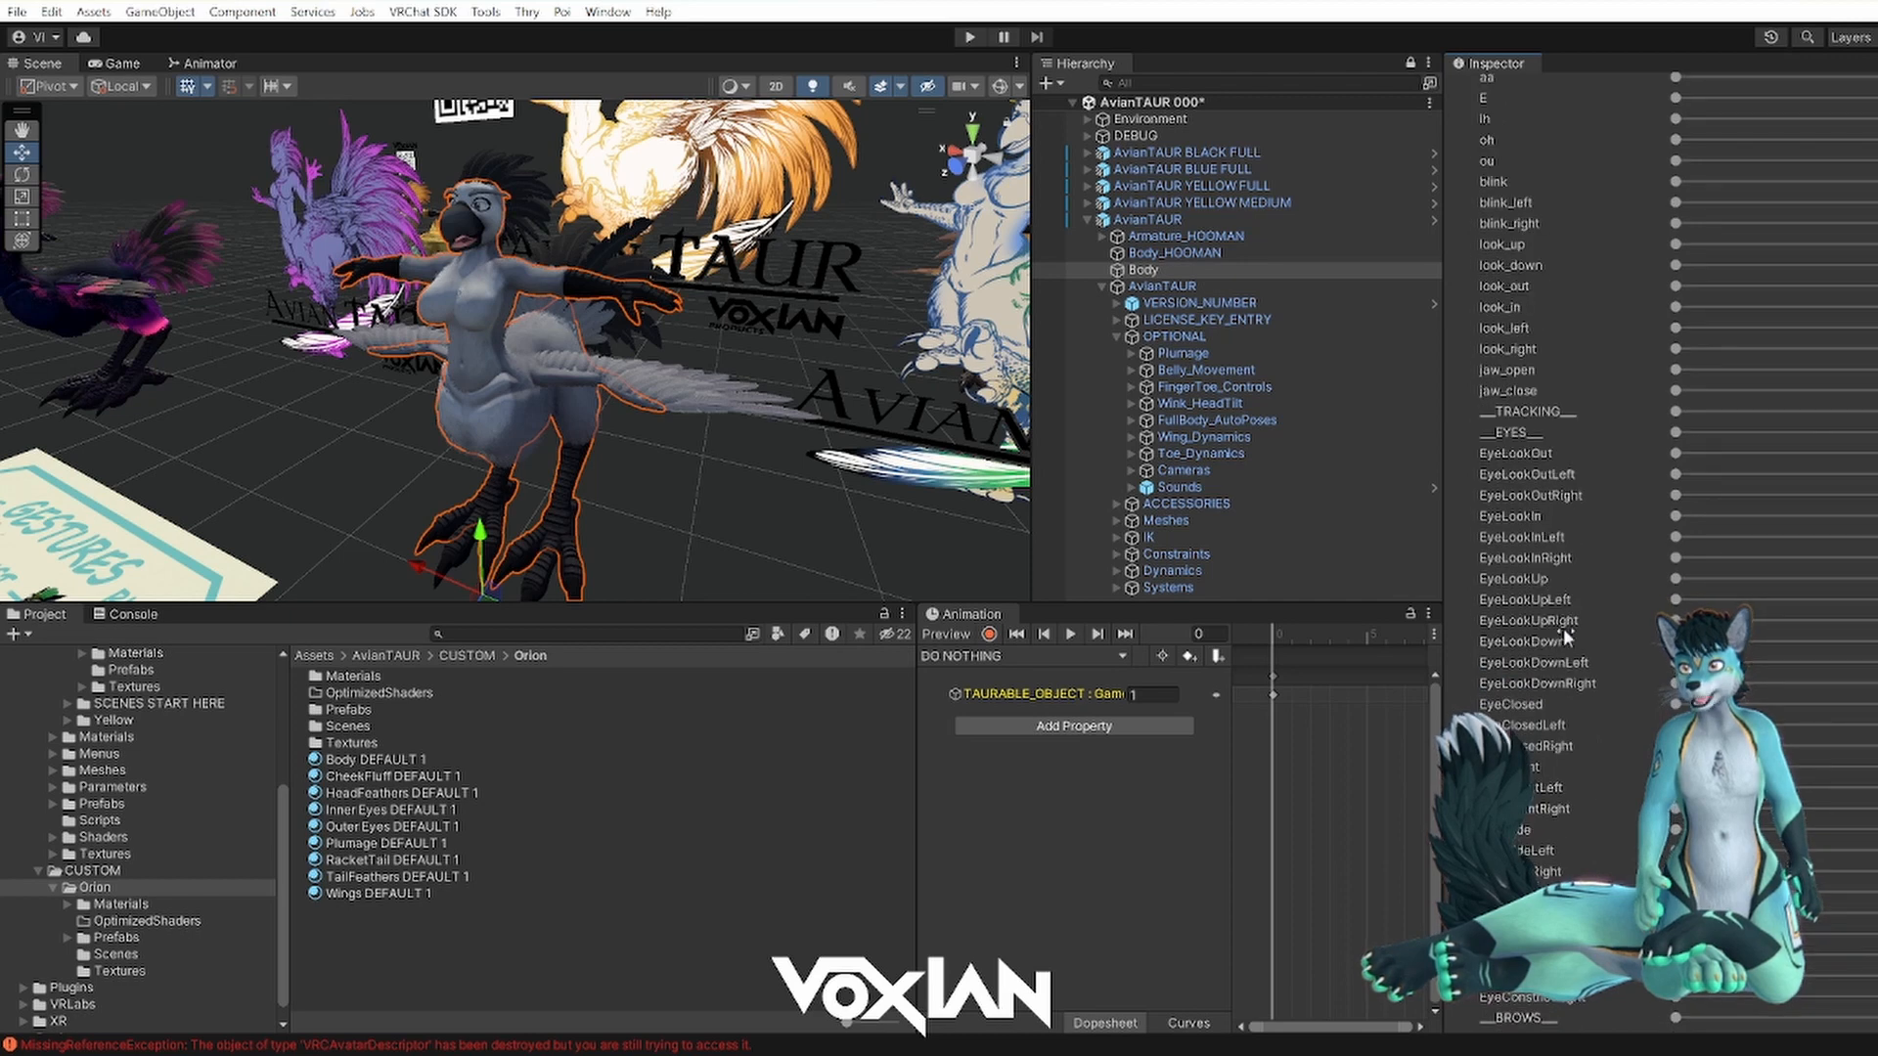
pyautogui.scroll(7, 1567, 612)
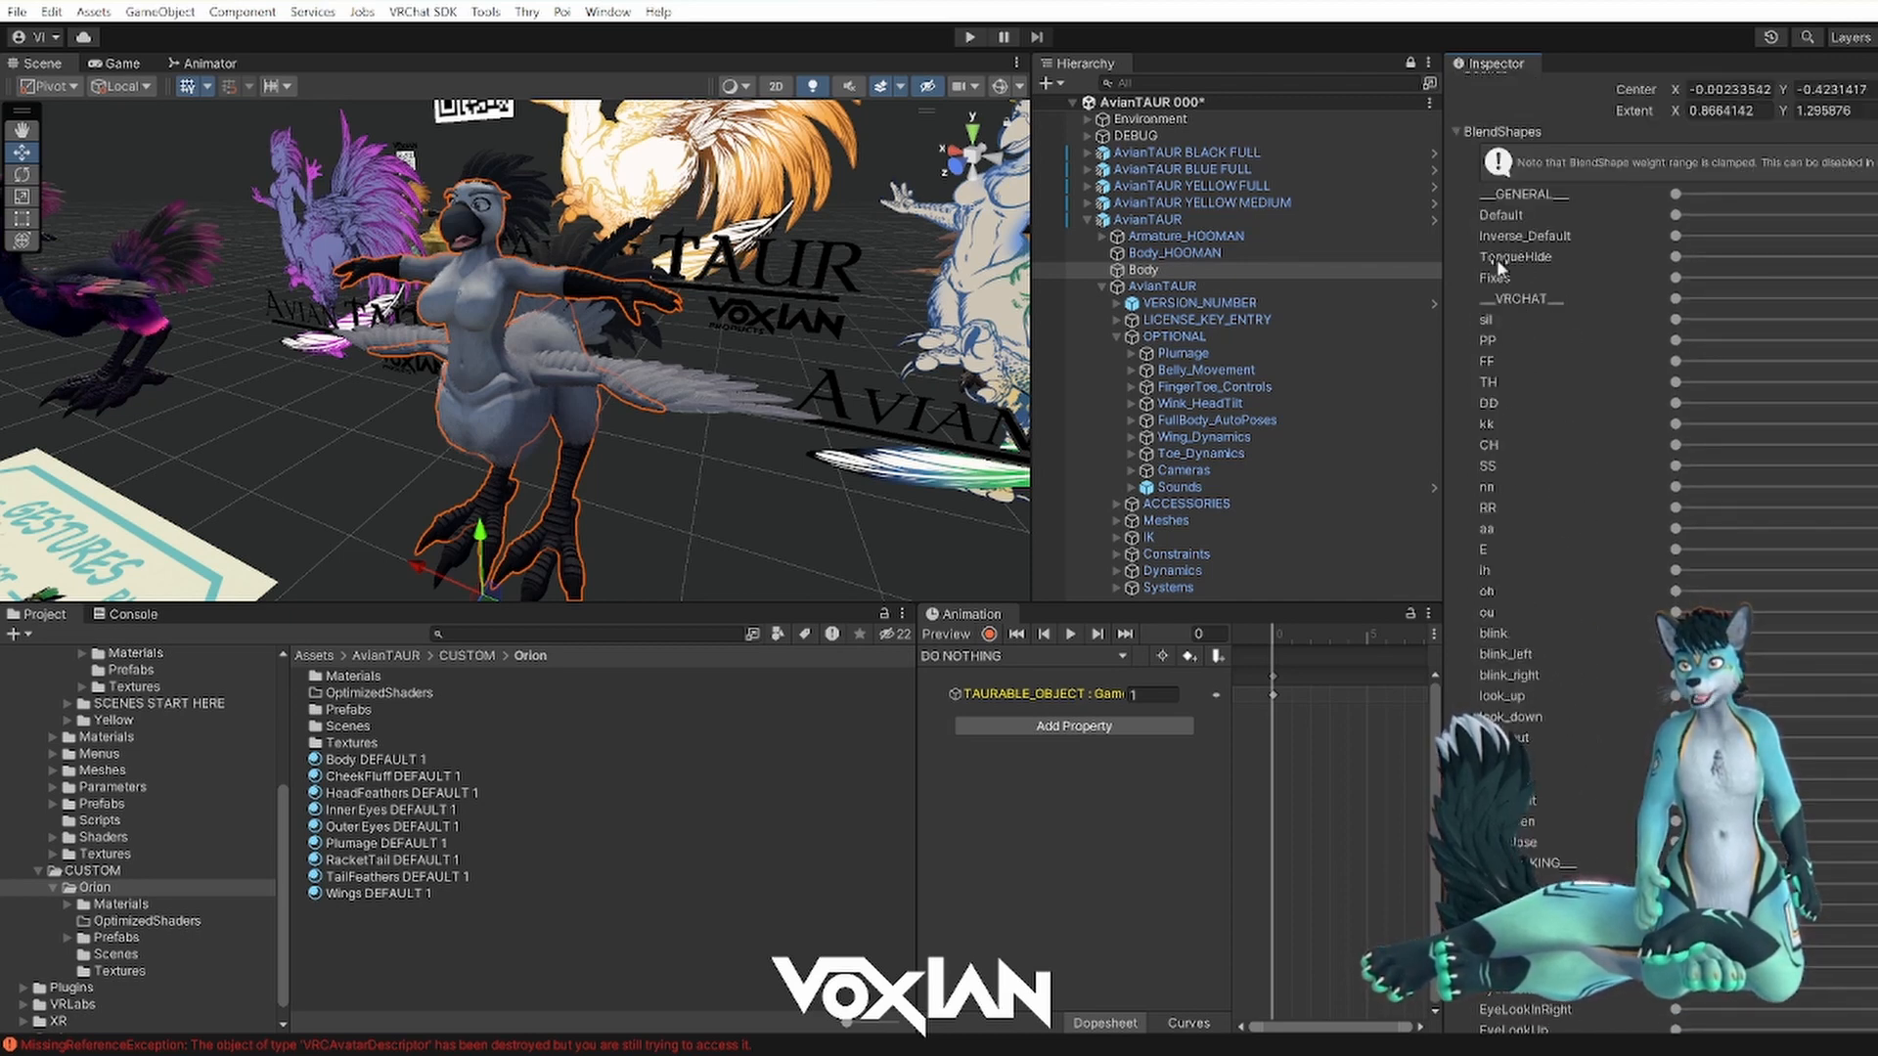
pyautogui.scroll(-18, 1565, 587)
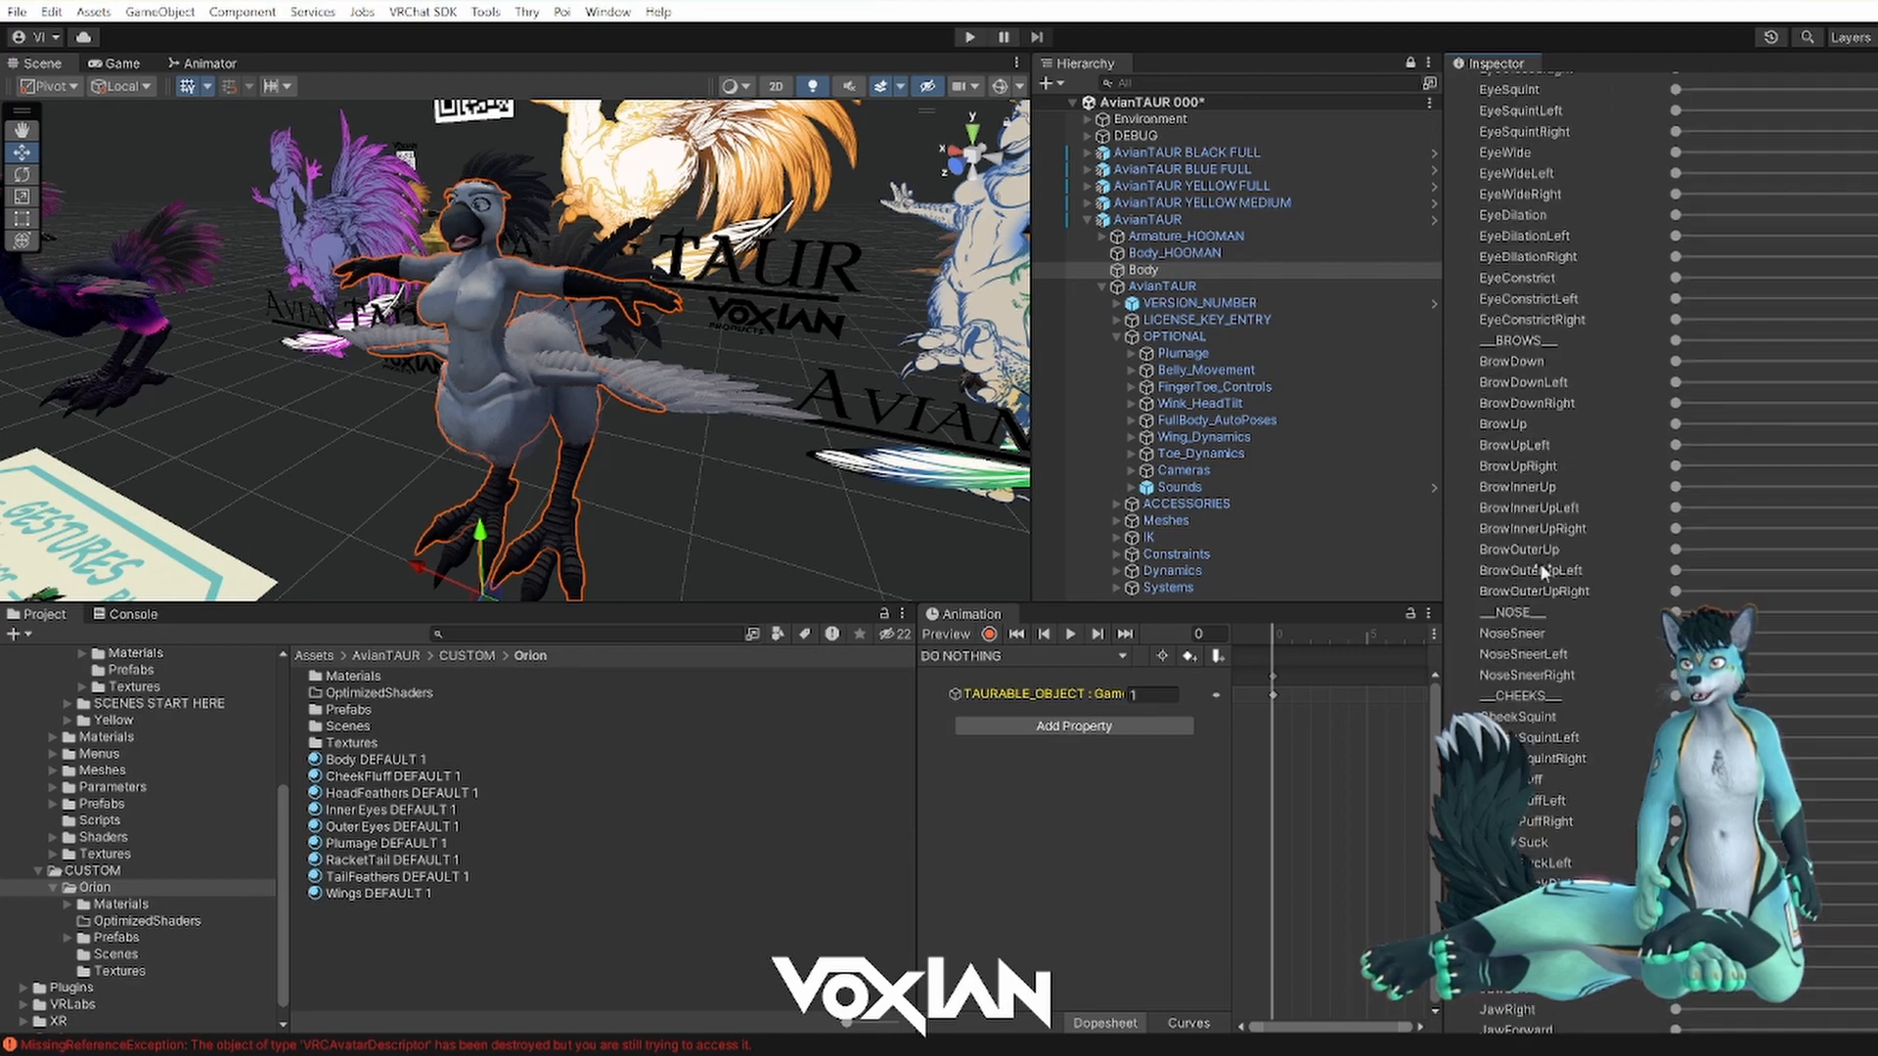
pyautogui.scroll(-15, 1545, 587)
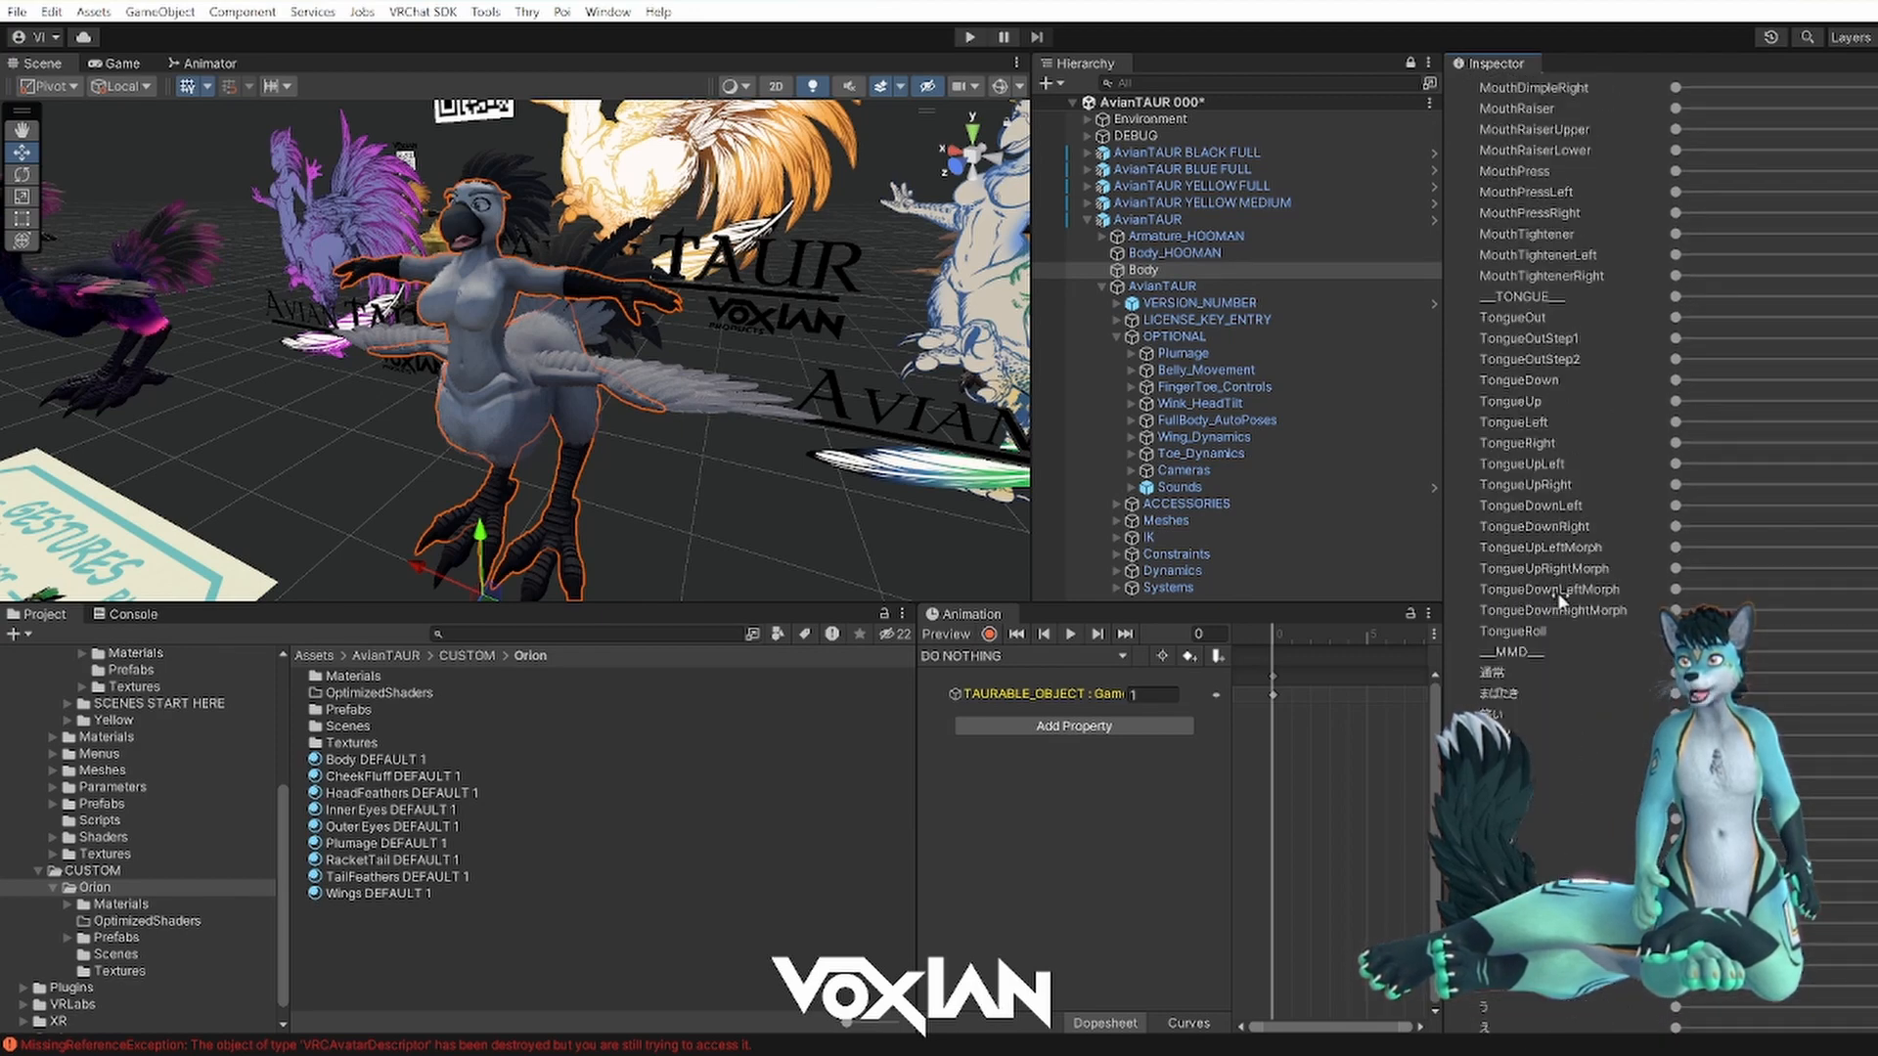
pyautogui.scroll(-15, 1557, 589)
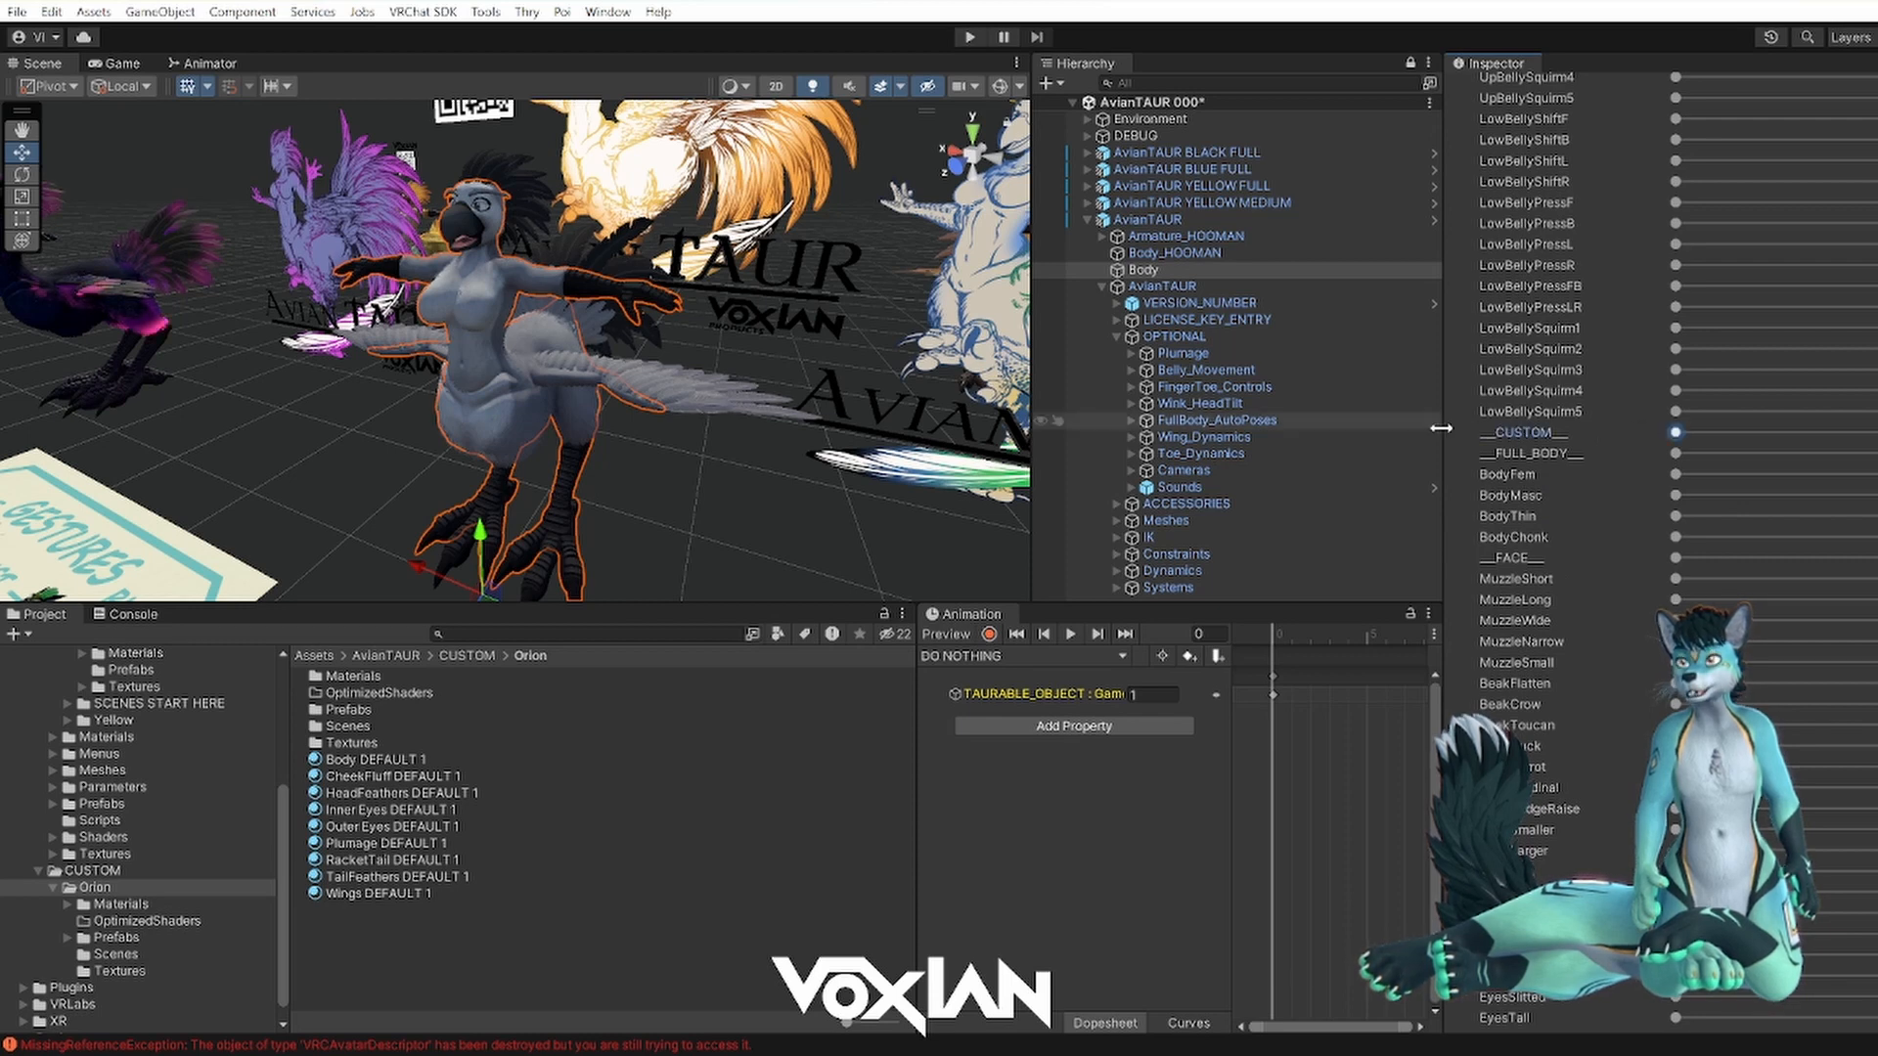
pyautogui.click(1494, 436)
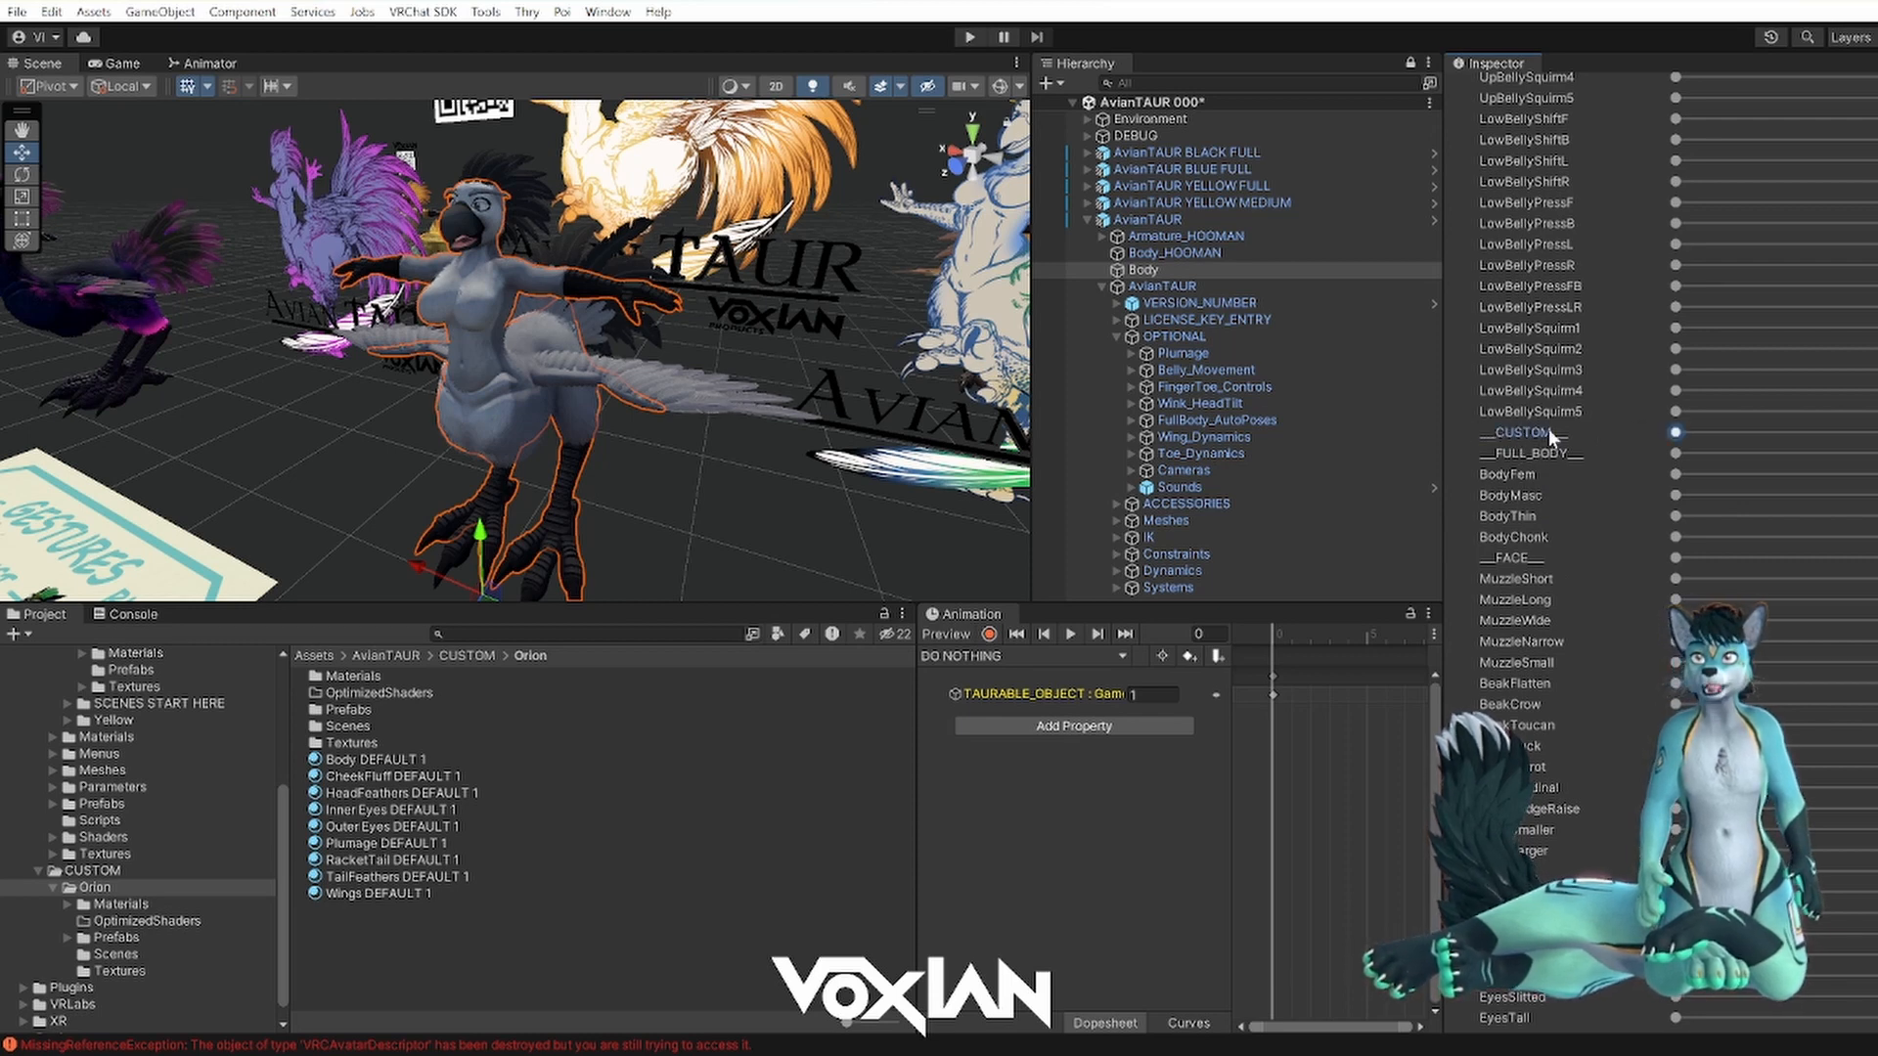
pyautogui.scroll(-4, 1538, 571)
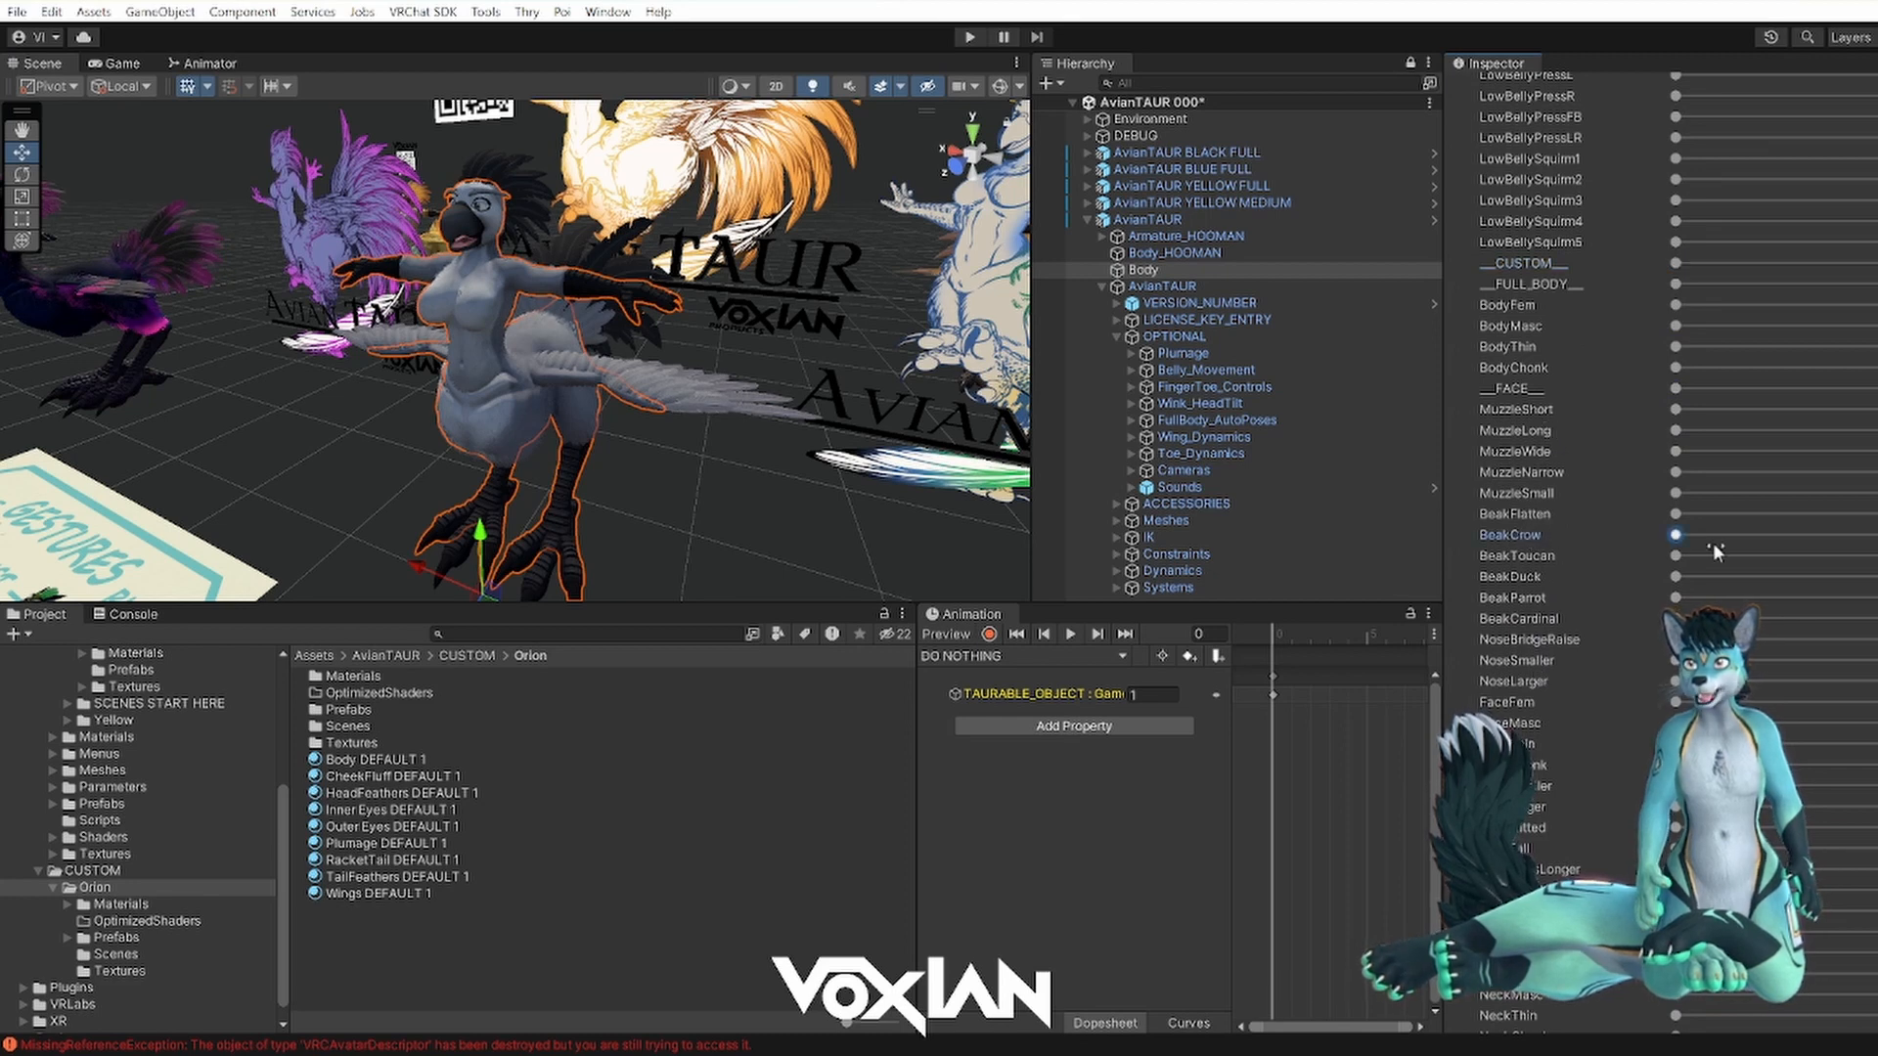
# - Try out the BeakCrow, BeakToucan and BeakDuck blendshapes on the Body mesh
pyautogui.click(1857, 535)
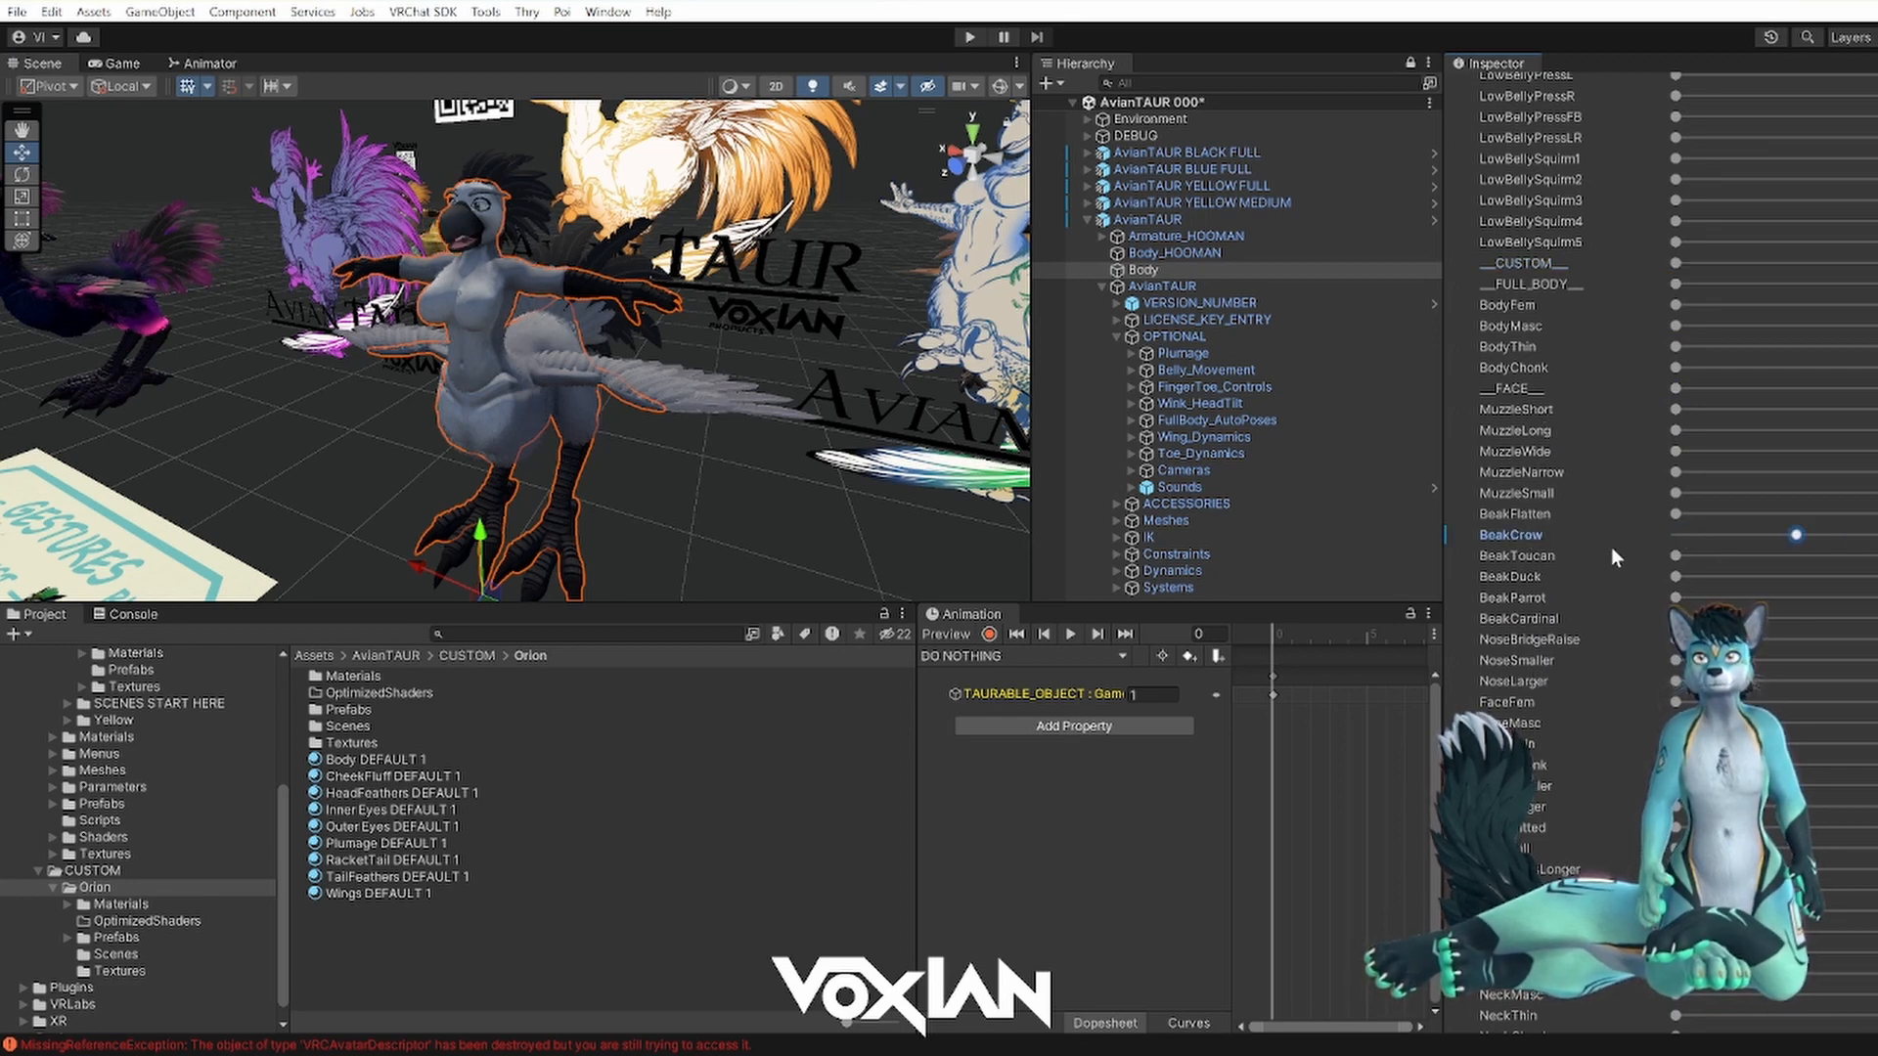
pyautogui.click(1857, 555)
pyautogui.moveTo(1870, 558); pyautogui.dragTo(1576, 577)
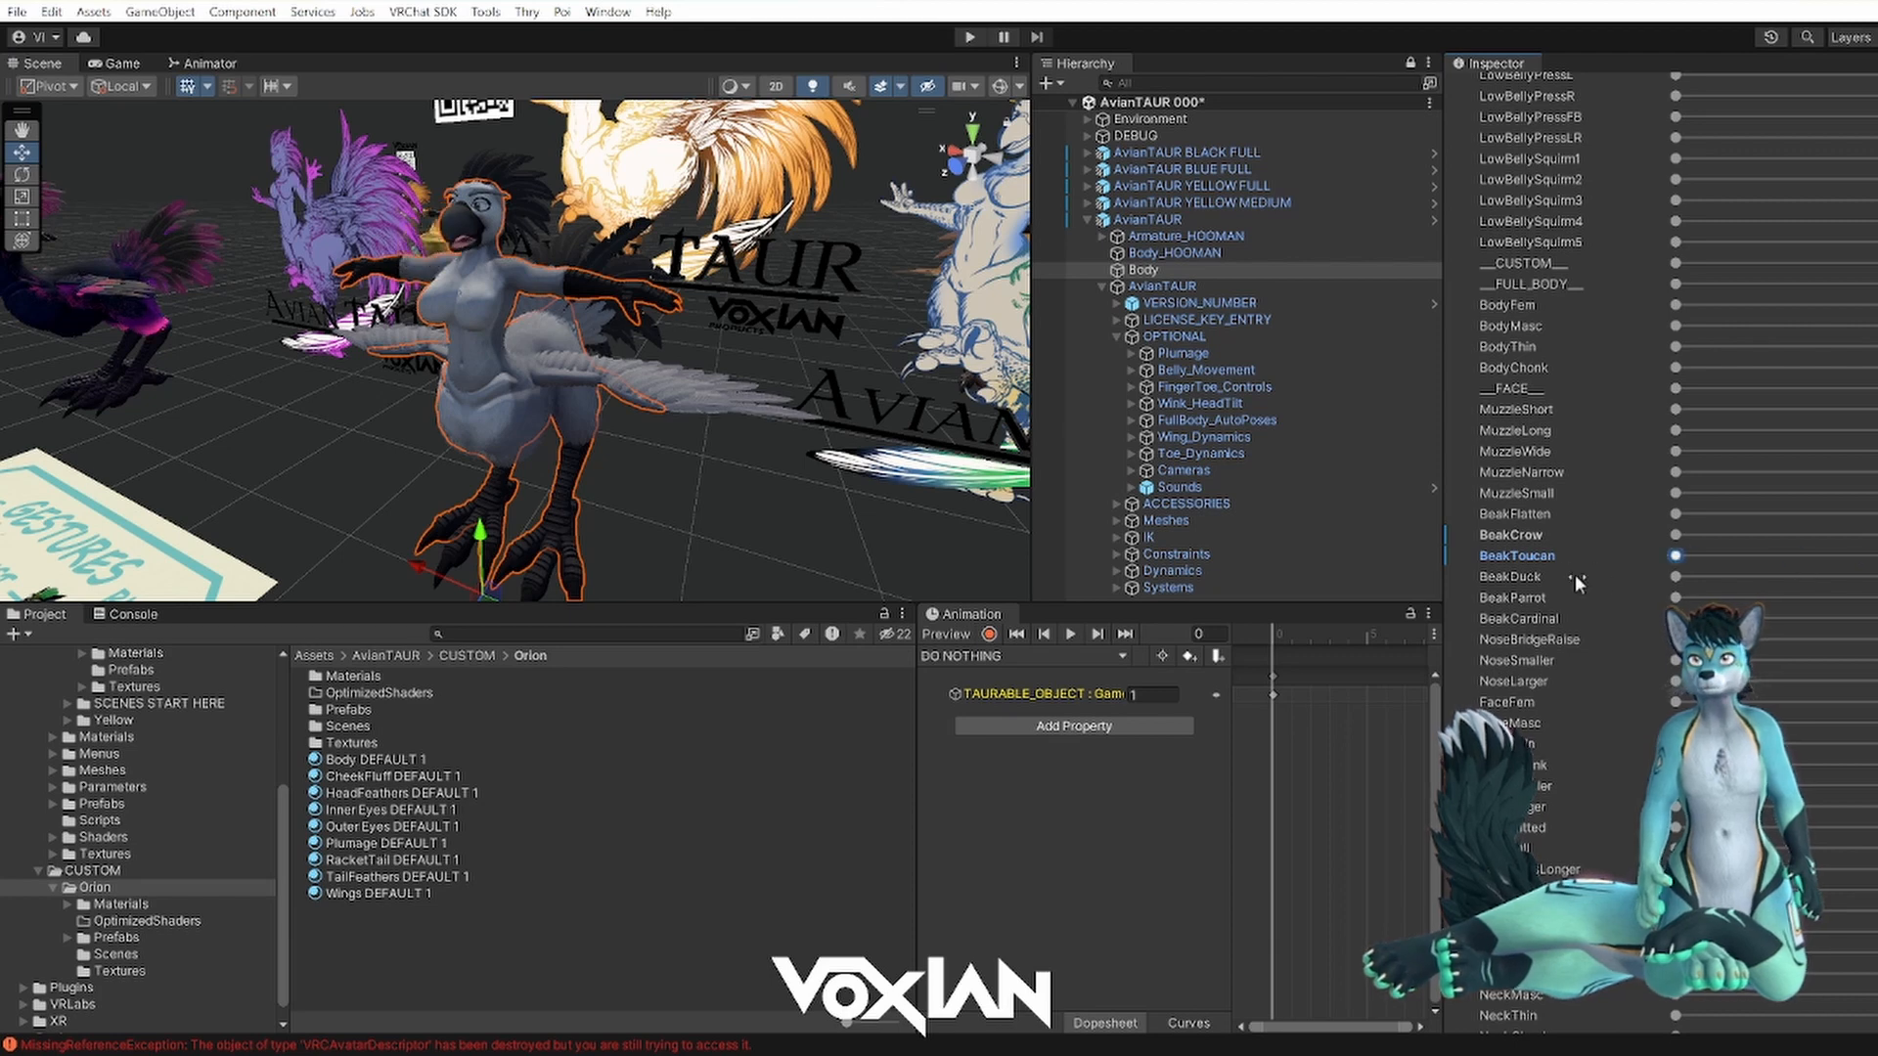
pyautogui.click(1677, 577)
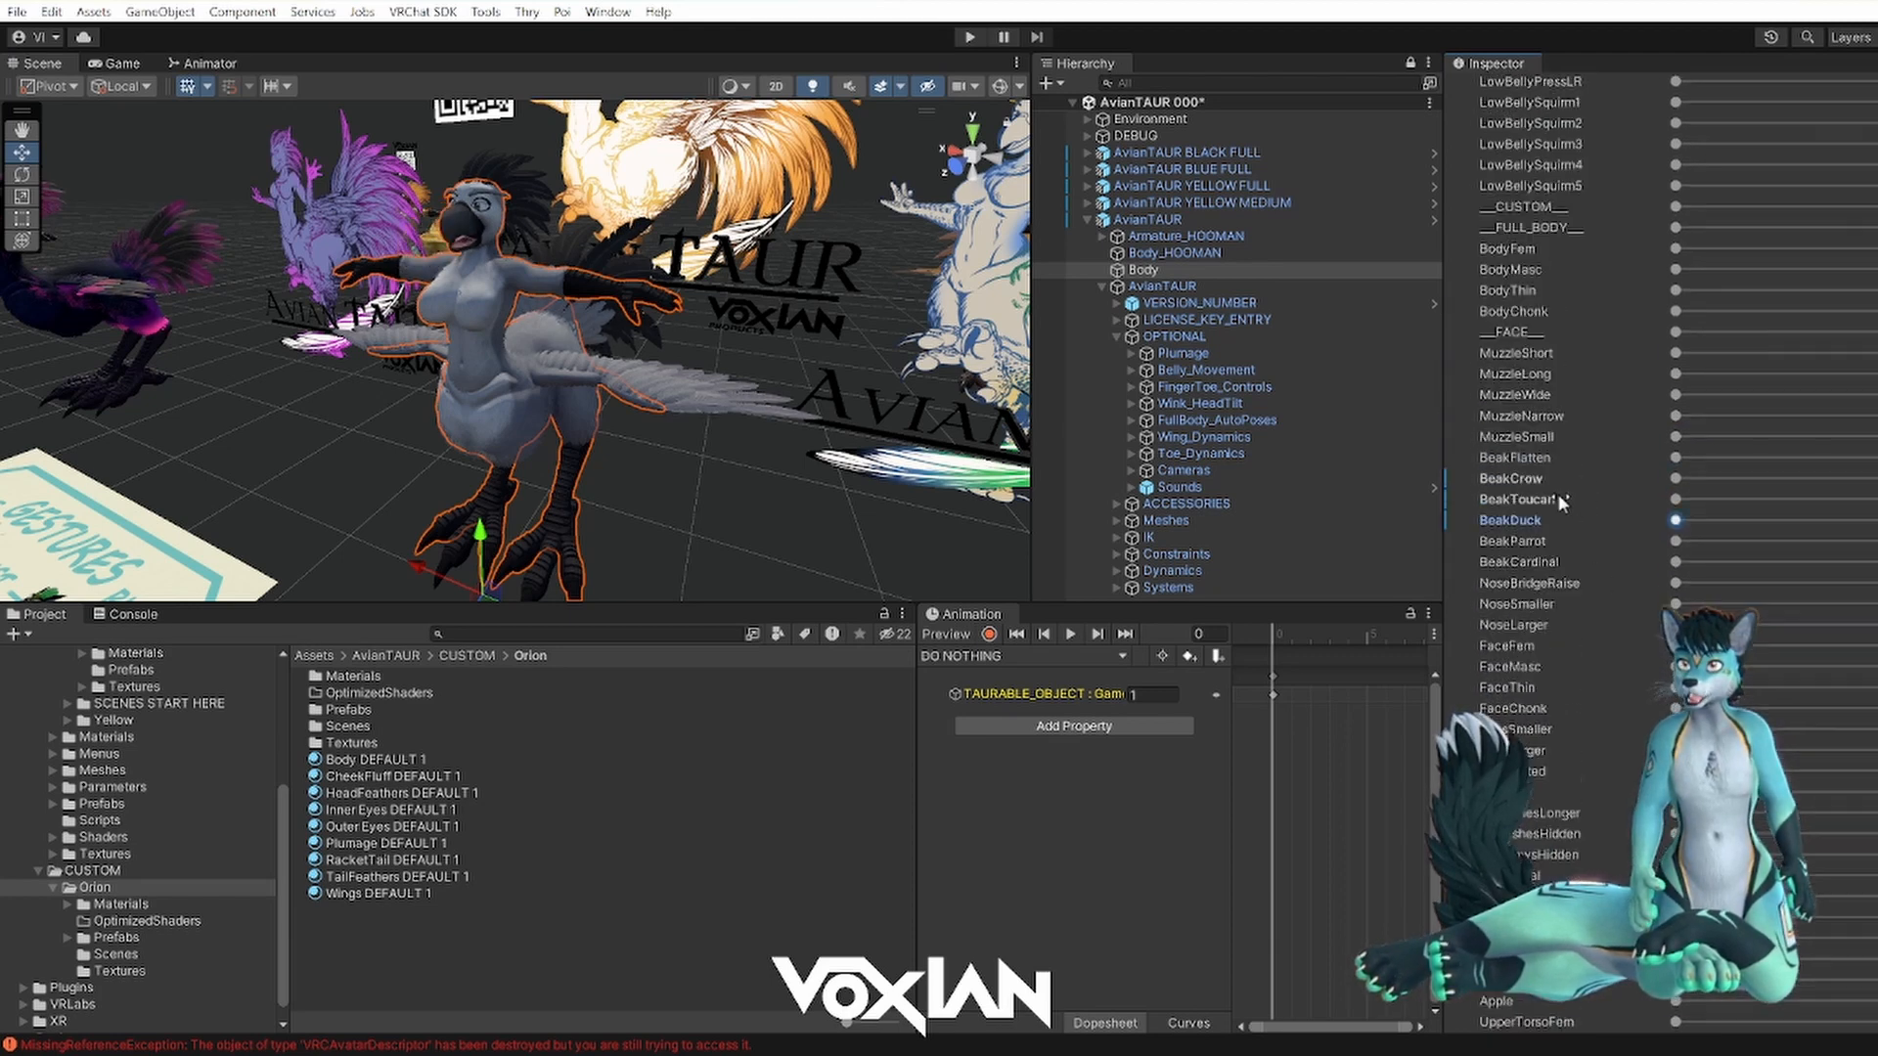
# - Try out BodyFem and BodyChonk on the Body mesh, keep BodyThin at its maximum and check the body shape
pyautogui.click(1669, 303)
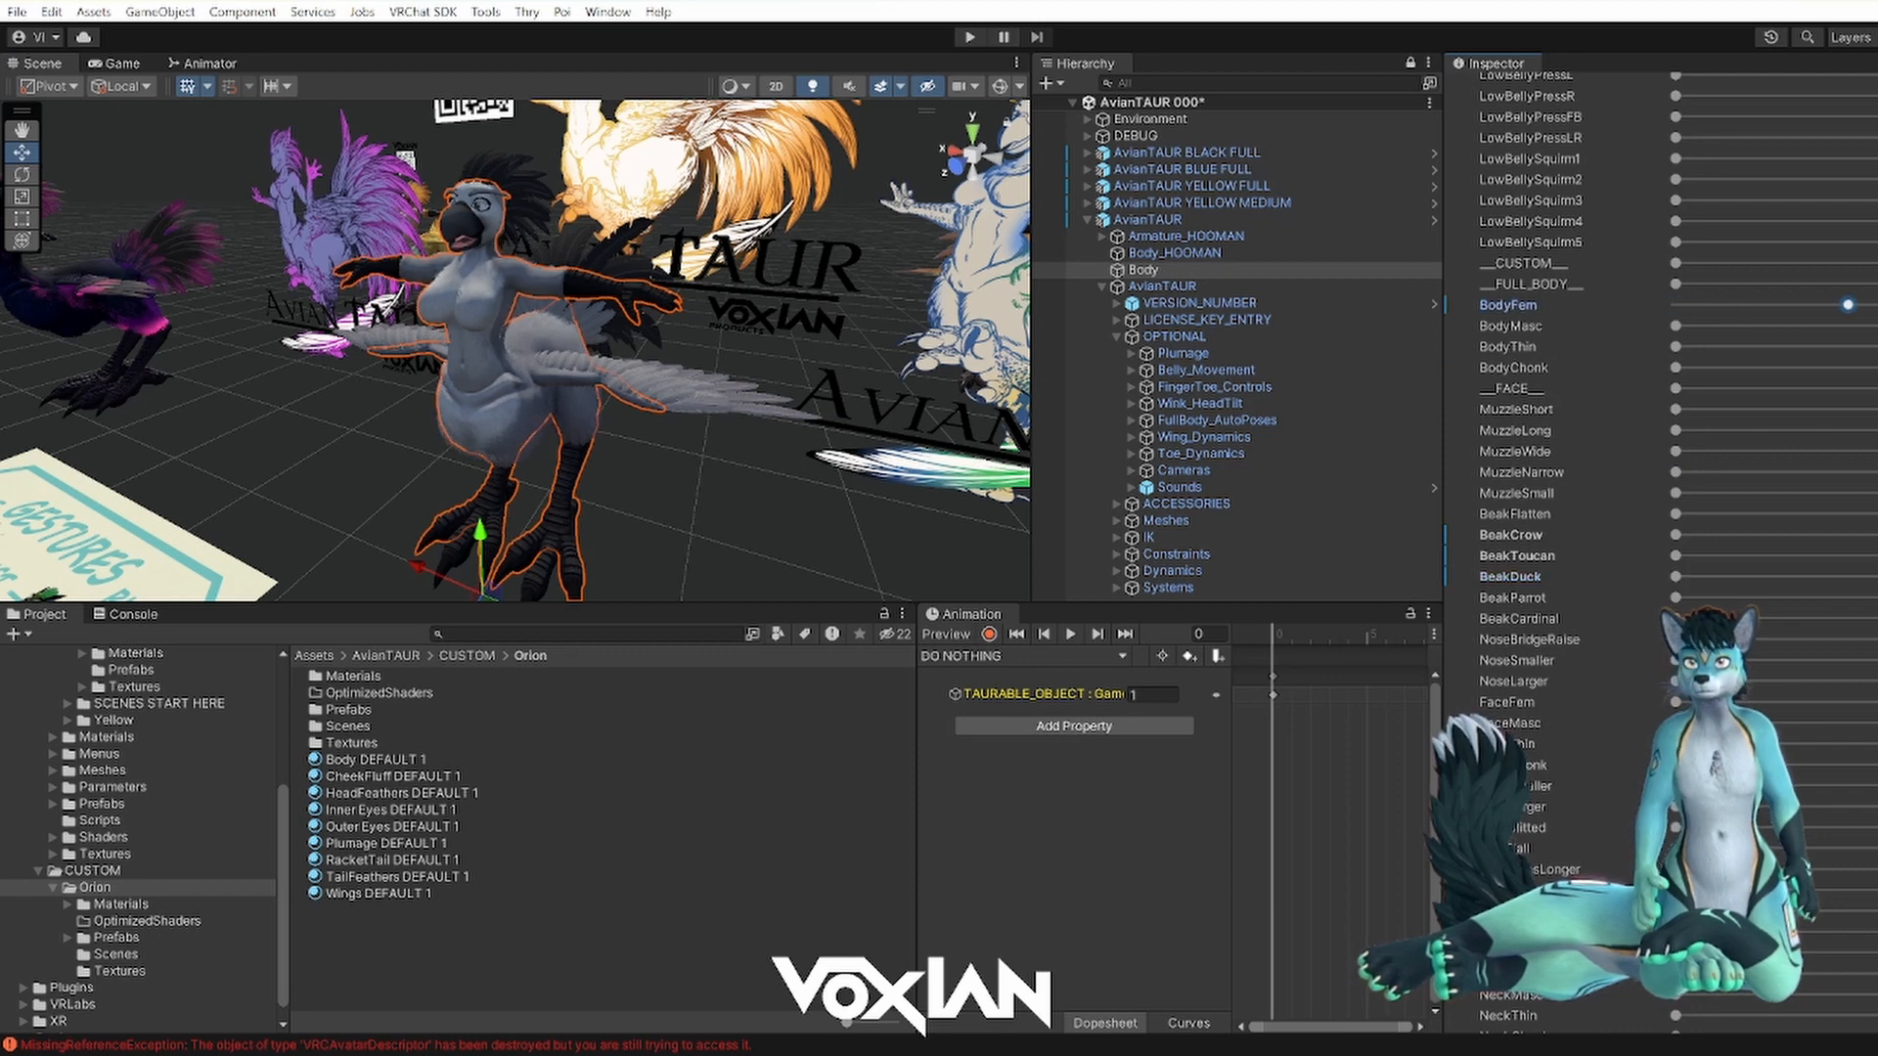
pyautogui.click(1675, 346)
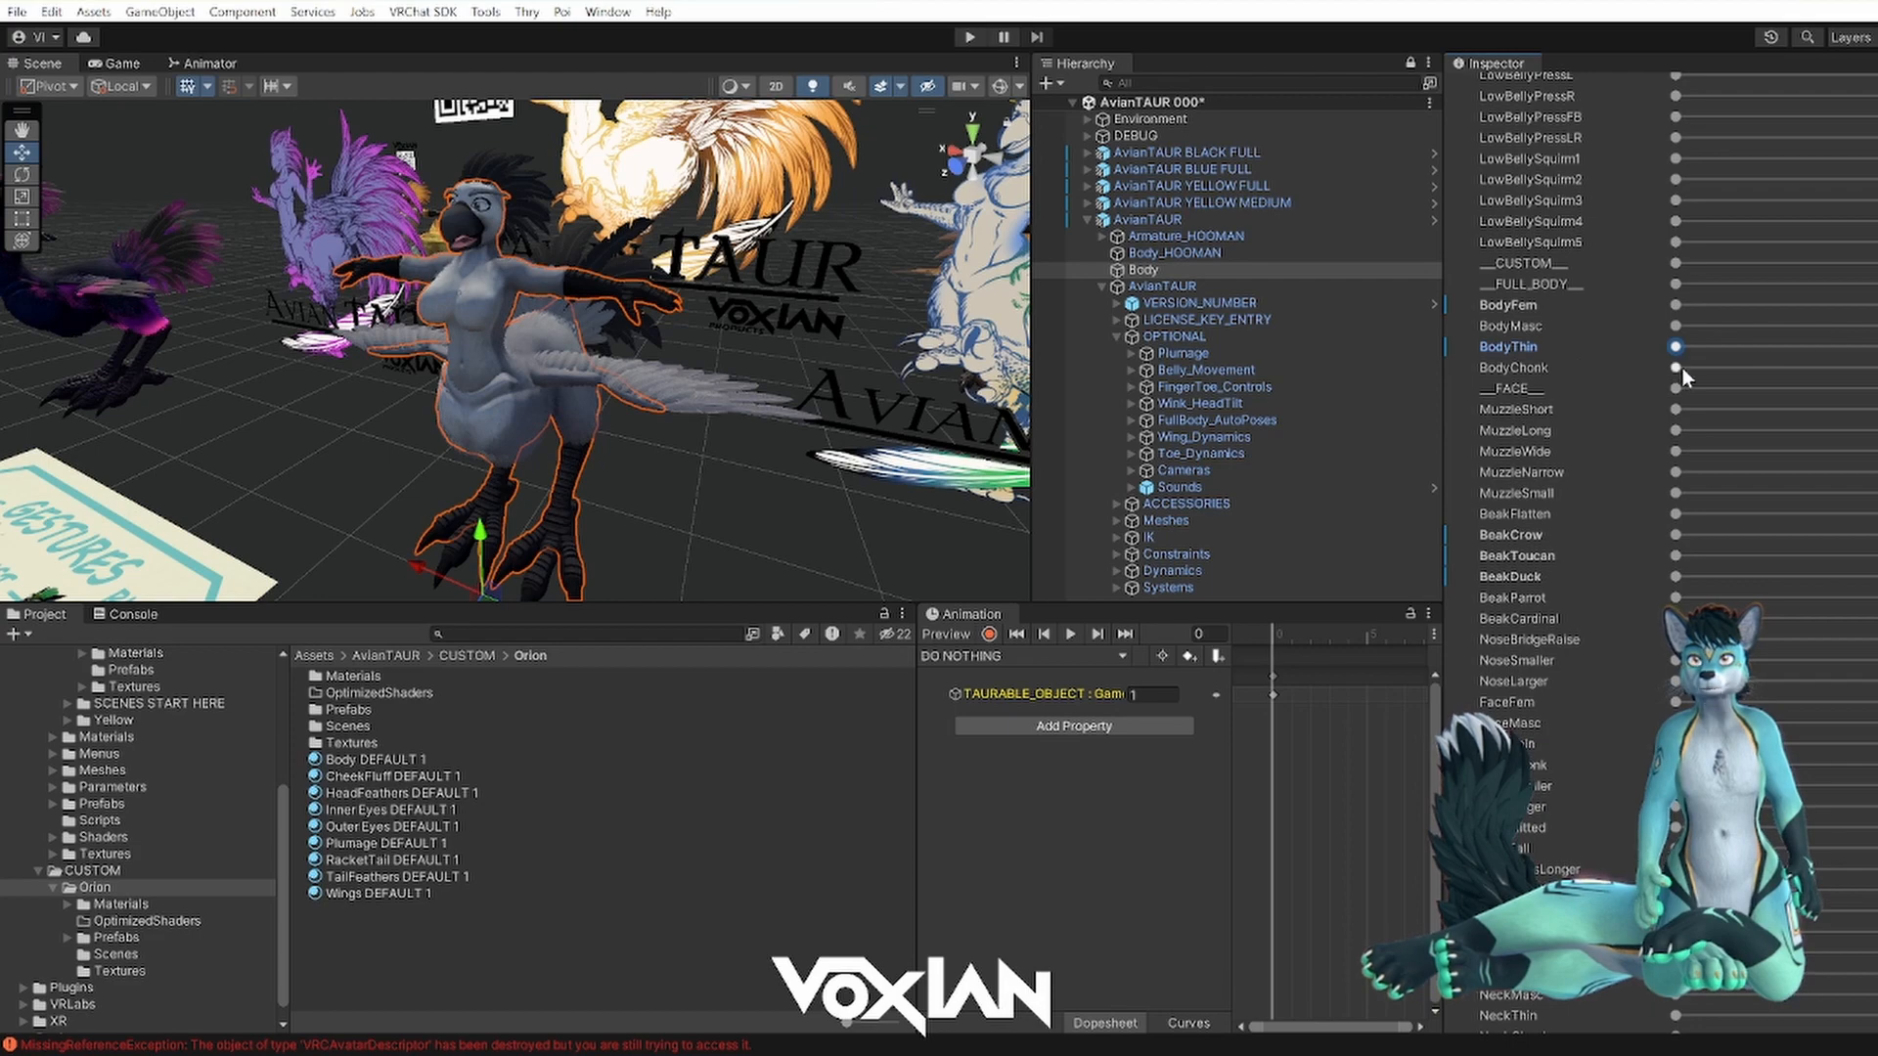
pyautogui.moveTo(1678, 369); pyautogui.dragTo(1876, 369)
pyautogui.hotkey('ctrl', 'z')
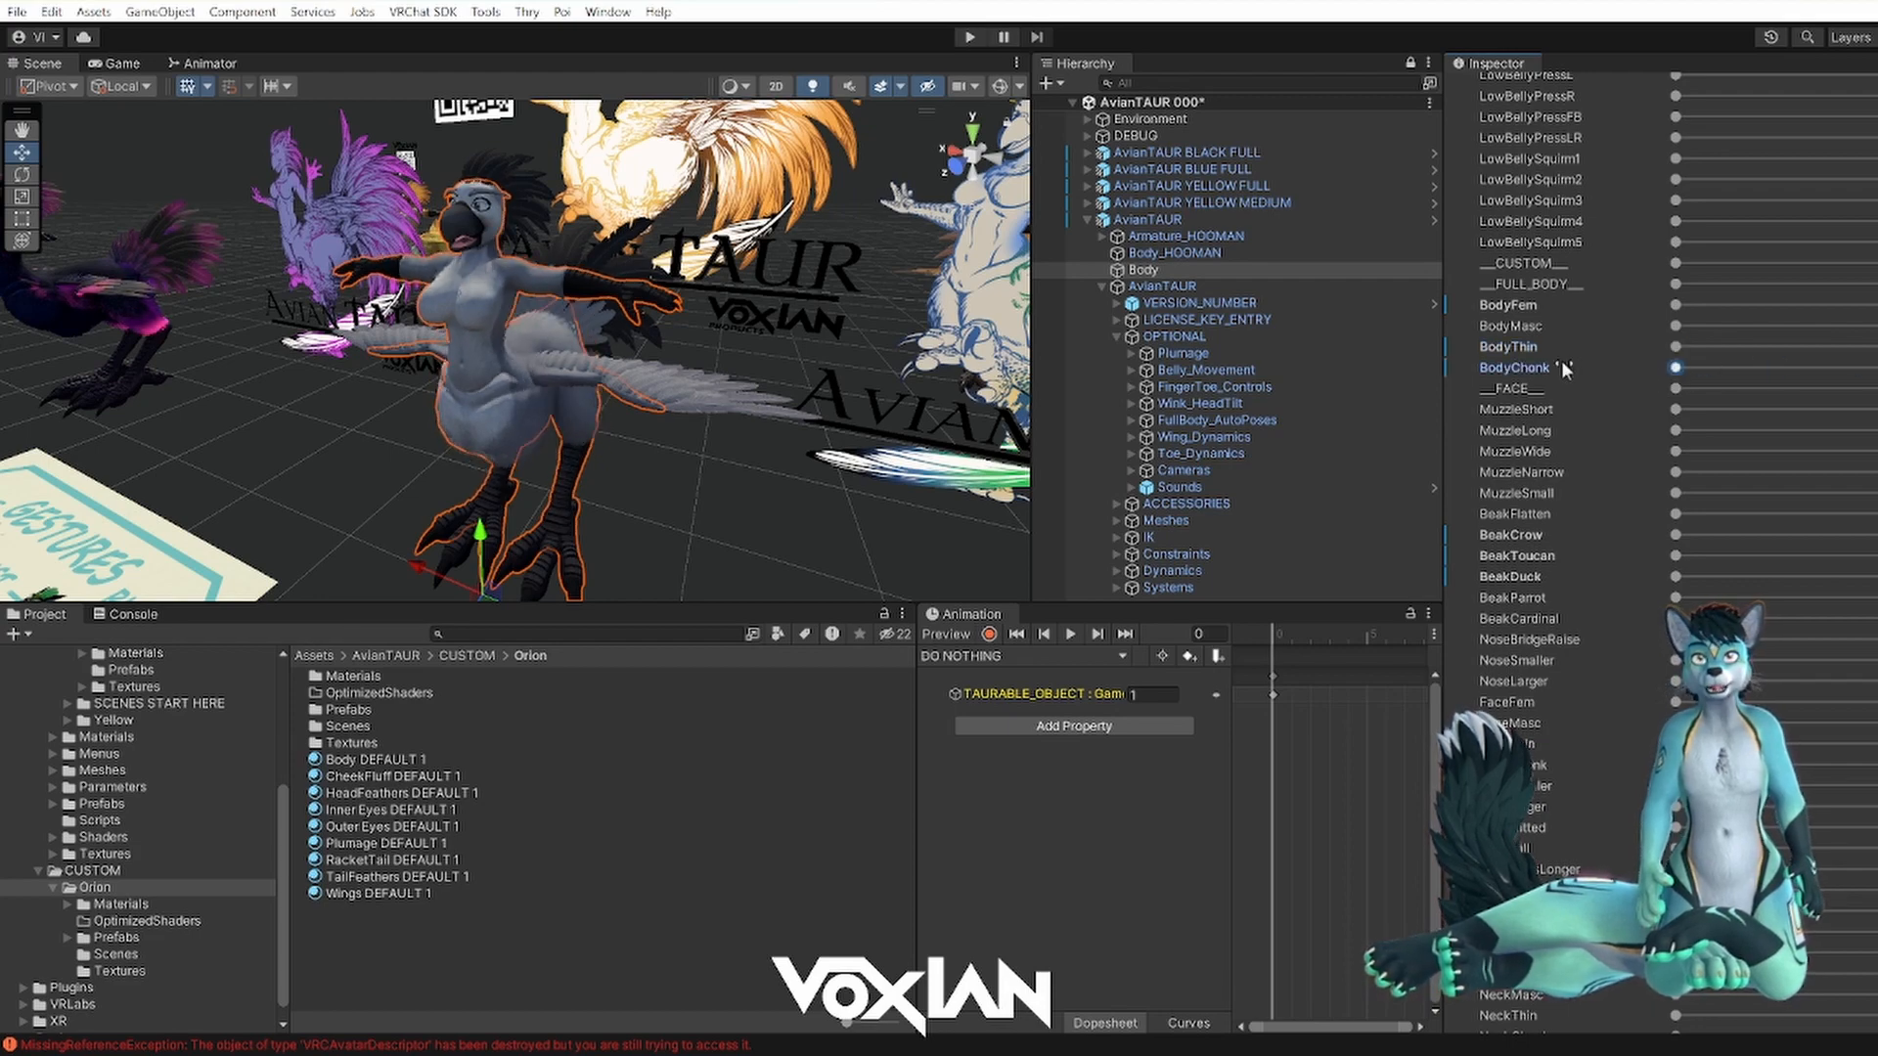
pyautogui.scroll(4, 608, 411)
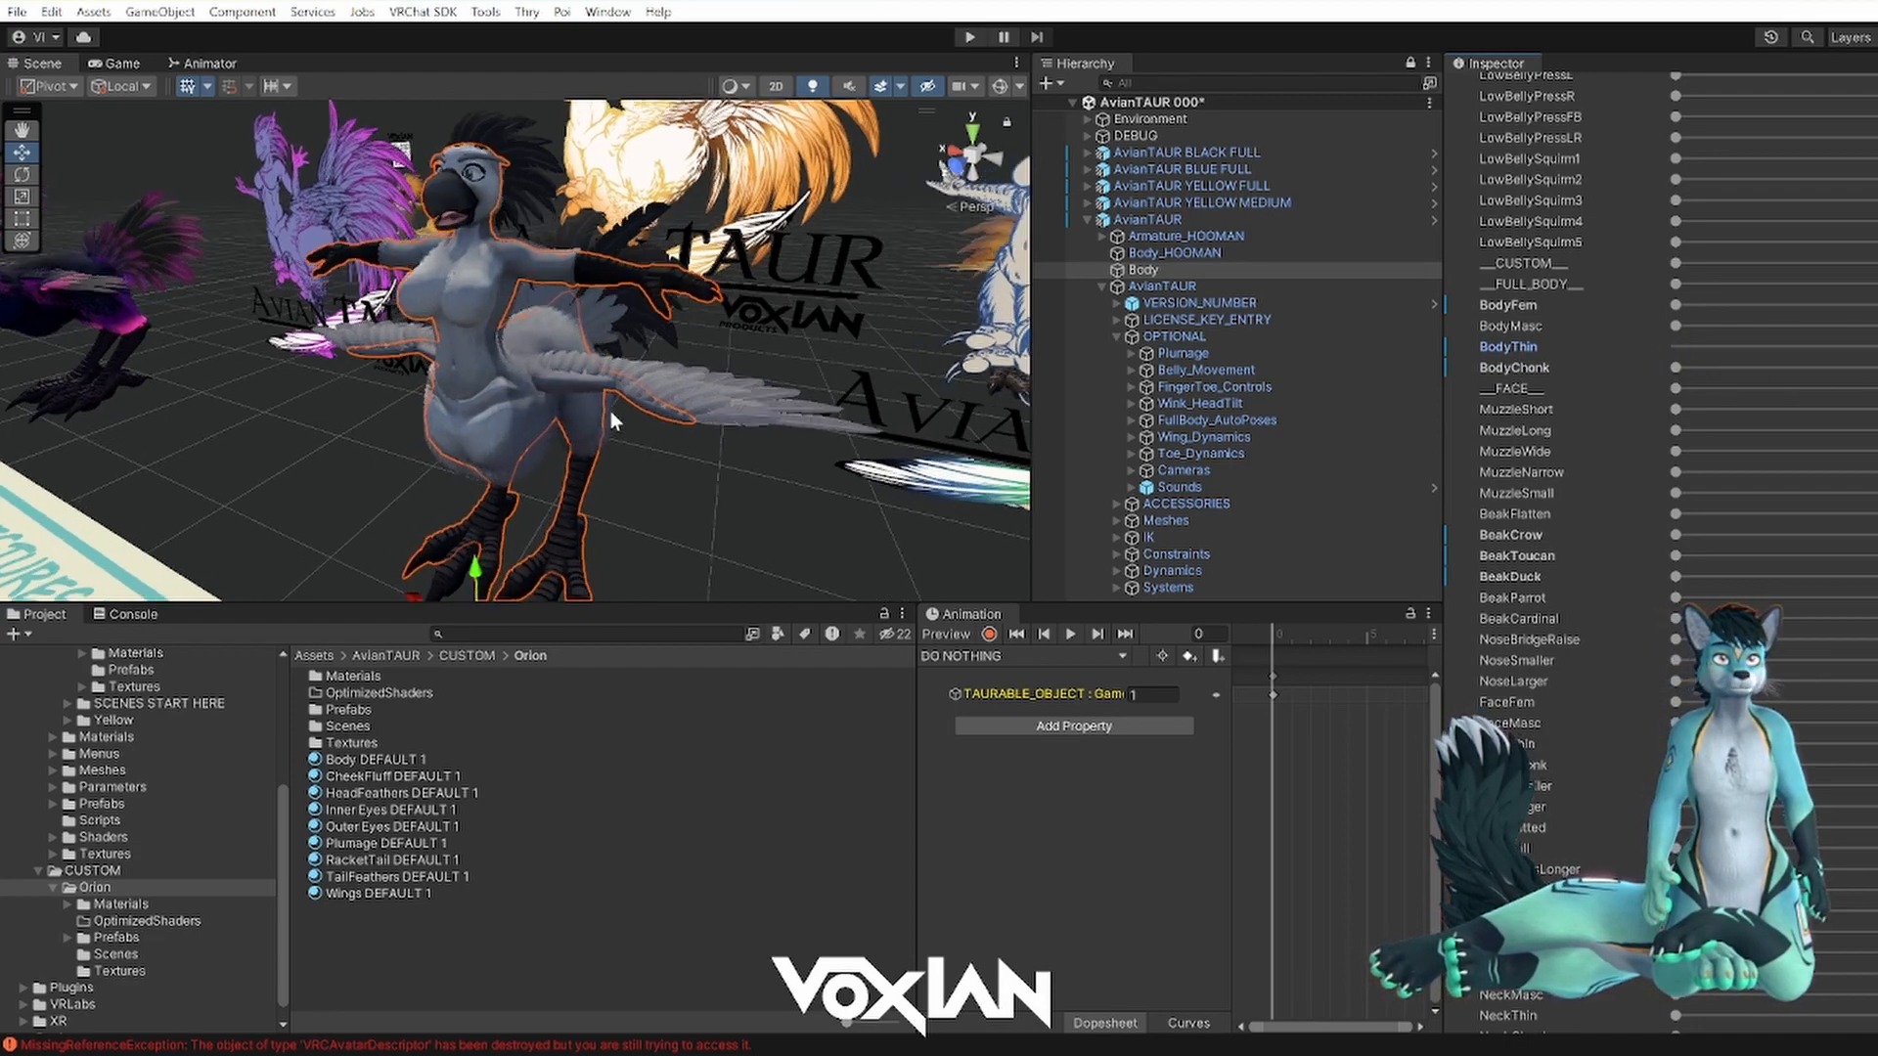
pyautogui.moveTo(513, 377); pyautogui.dragTo(513, 335, button='middle')
pyautogui.moveTo(513, 335)
pyautogui.keyDown('alt'); pyautogui.mouseDown()
pyautogui.moveTo(520, 361)
pyautogui.moveTo(573, 378)
pyautogui.moveTo(508, 350)
pyautogui.mouseUp(); pyautogui.keyUp('alt')
pyautogui.scroll(-3, 511, 350)
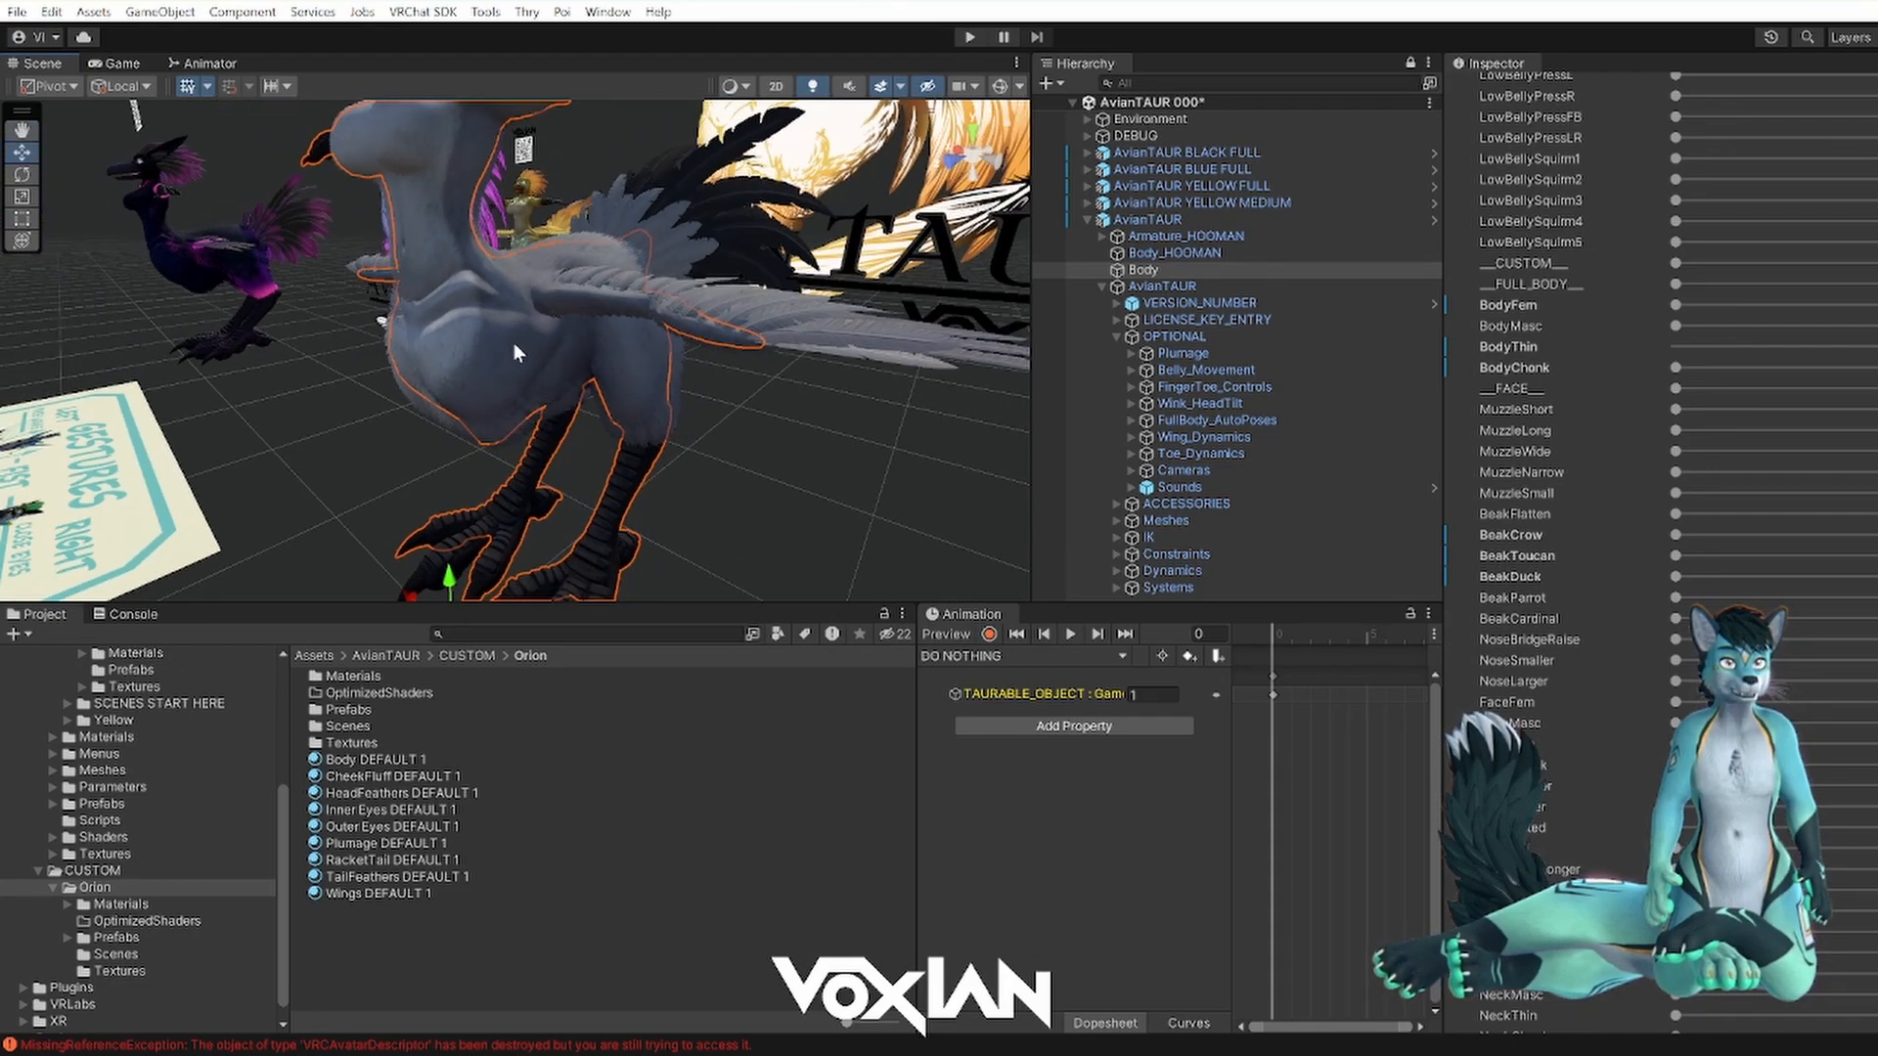
pyautogui.moveTo(513, 344)
pyautogui.mouseDown(button='middle')
pyautogui.moveTo(513, 409)
pyautogui.moveTo(501, 356)
pyautogui.mouseUp(button='middle')
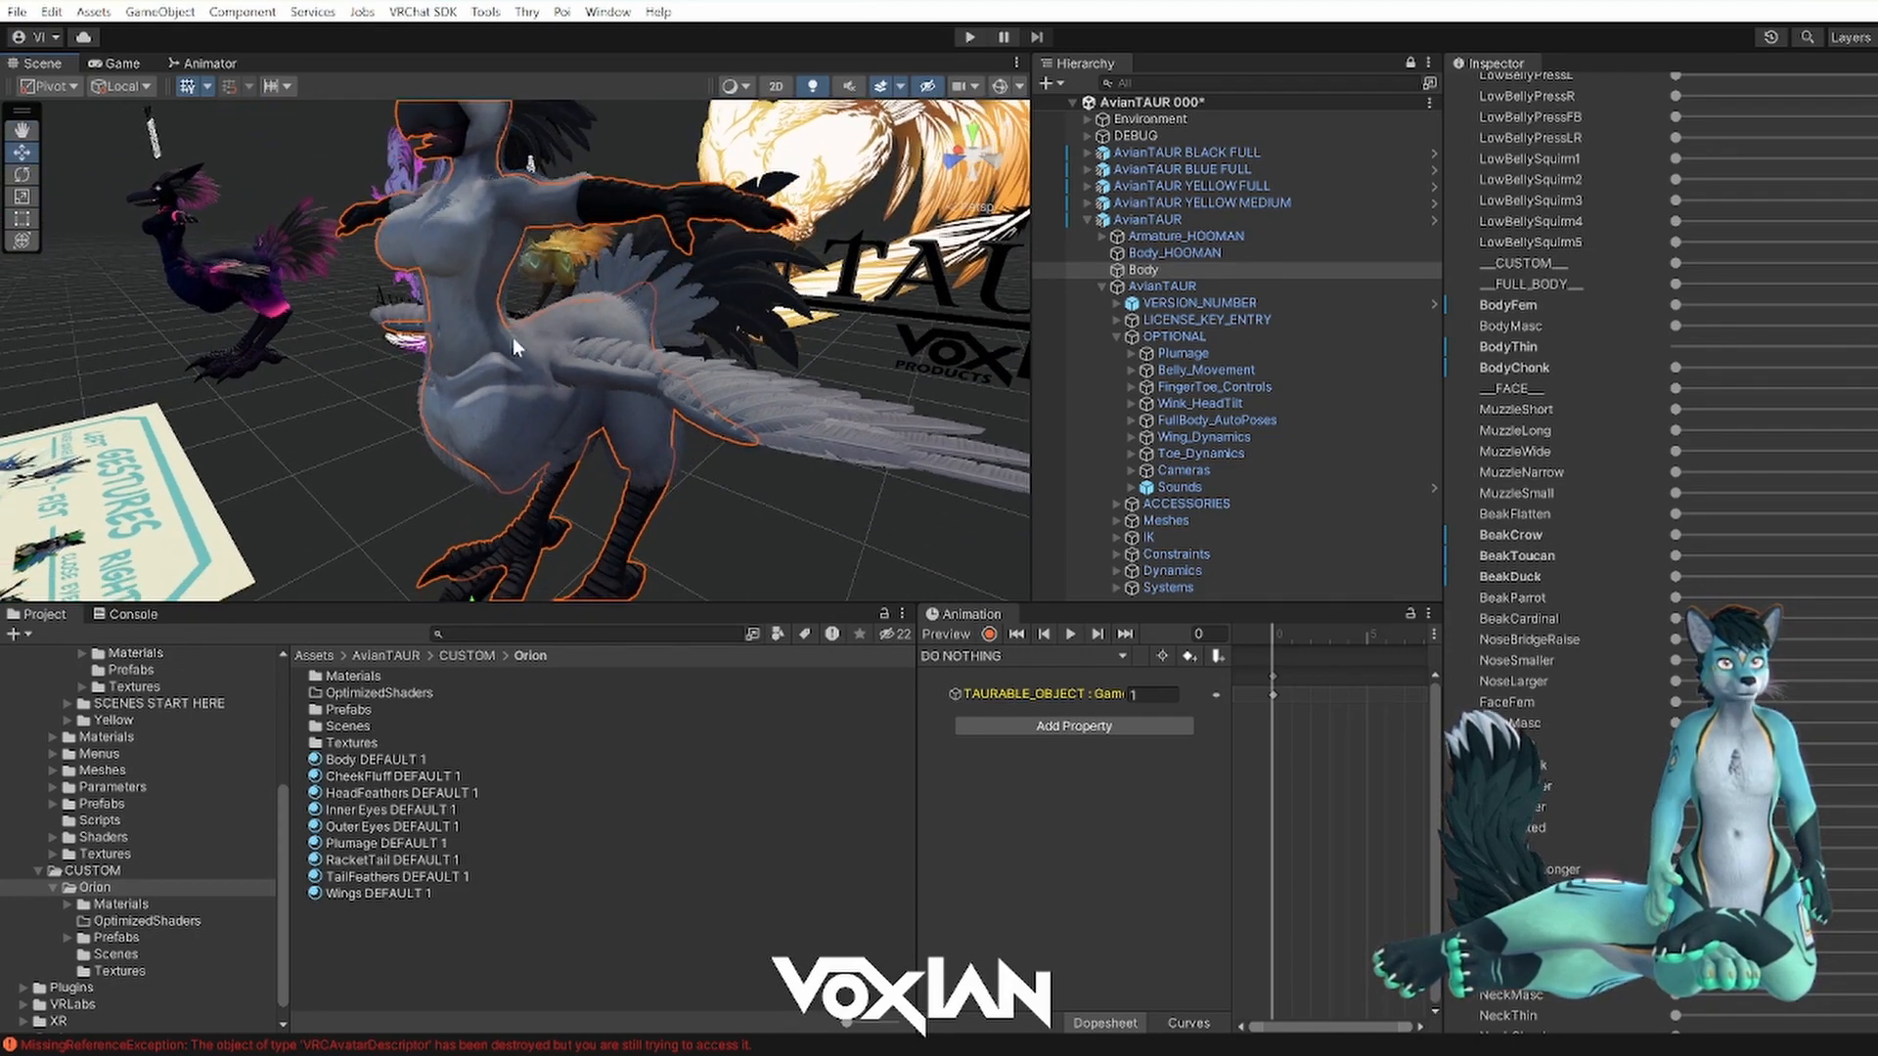
pyautogui.moveTo(513, 337)
pyautogui.keyDown('alt'); pyautogui.mouseDown()
pyautogui.moveTo(524, 362)
pyautogui.moveTo(531, 327)
pyautogui.mouseUp(); pyautogui.keyUp('alt')
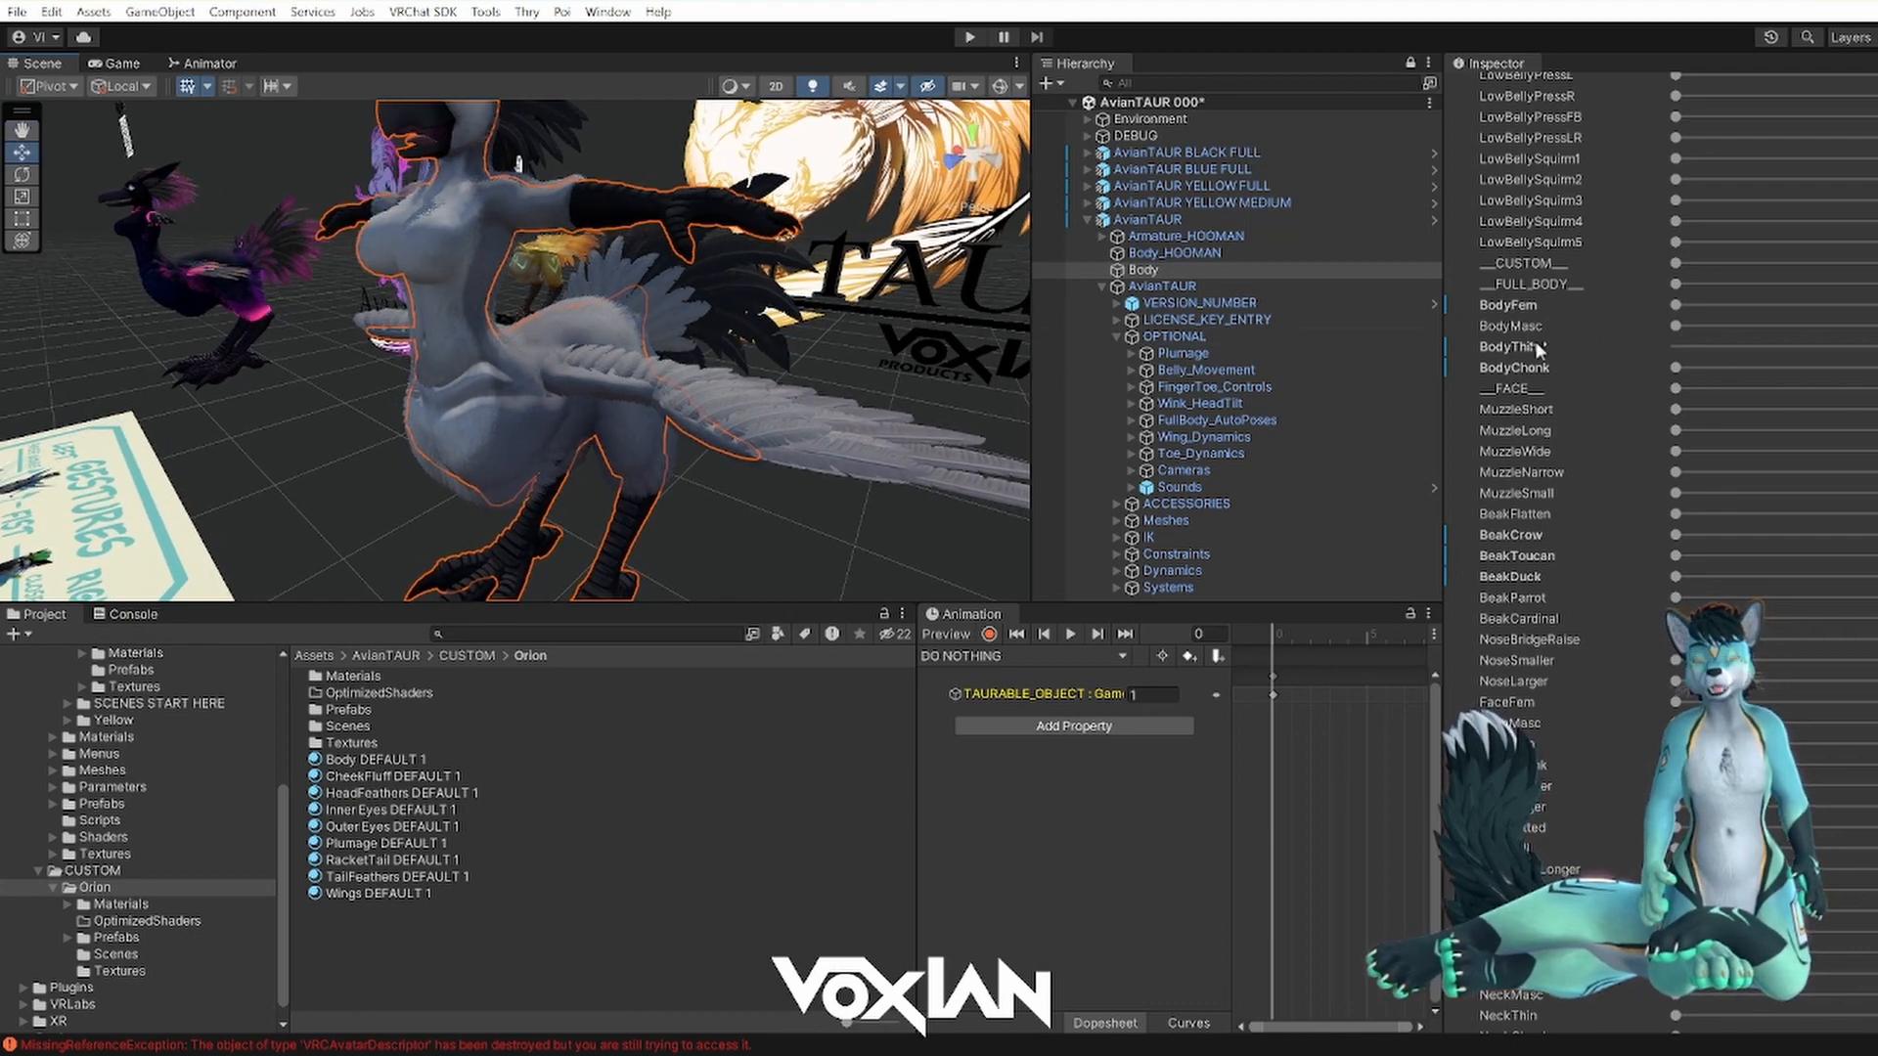
# - Raise BodyThin to its maximum on both the Plumage and Plumage_Inverted meshes and check the fit on the avatar
pyautogui.click(1129, 352)
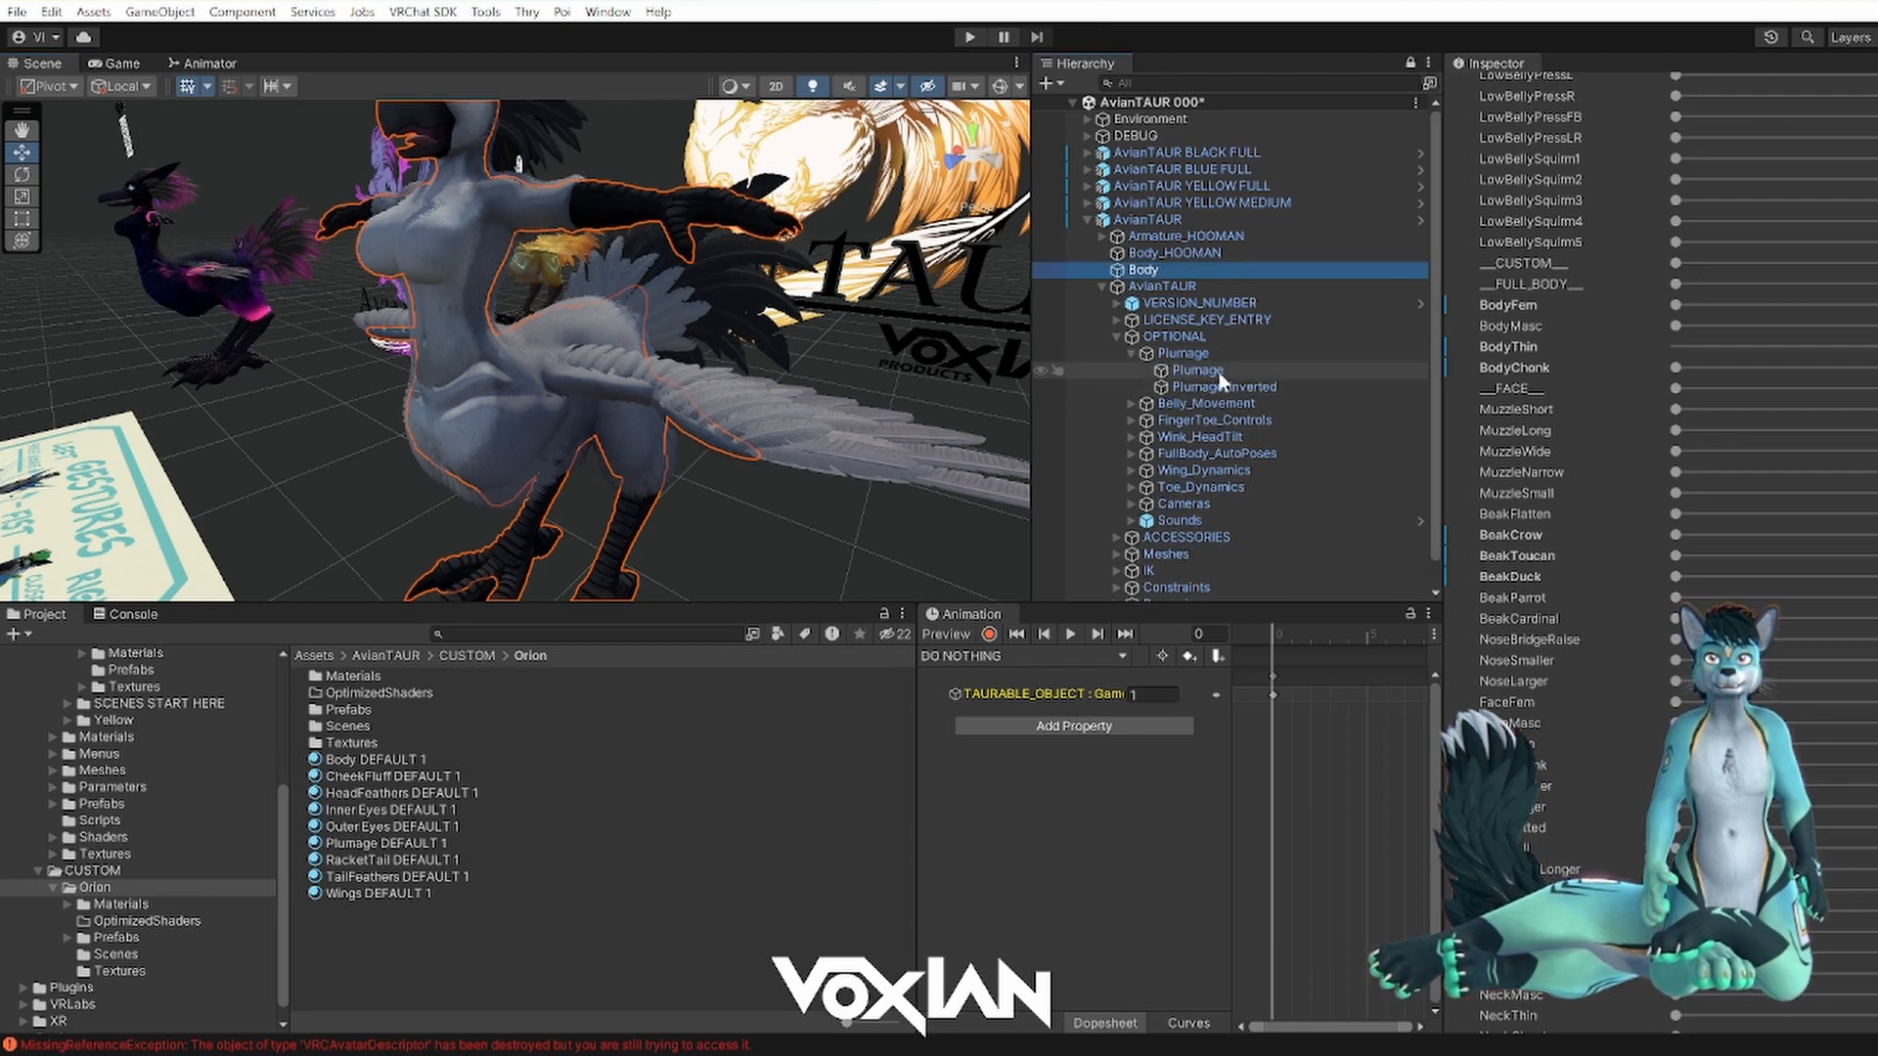
pyautogui.click(1198, 371)
pyautogui.scroll(-4, 1549, 286)
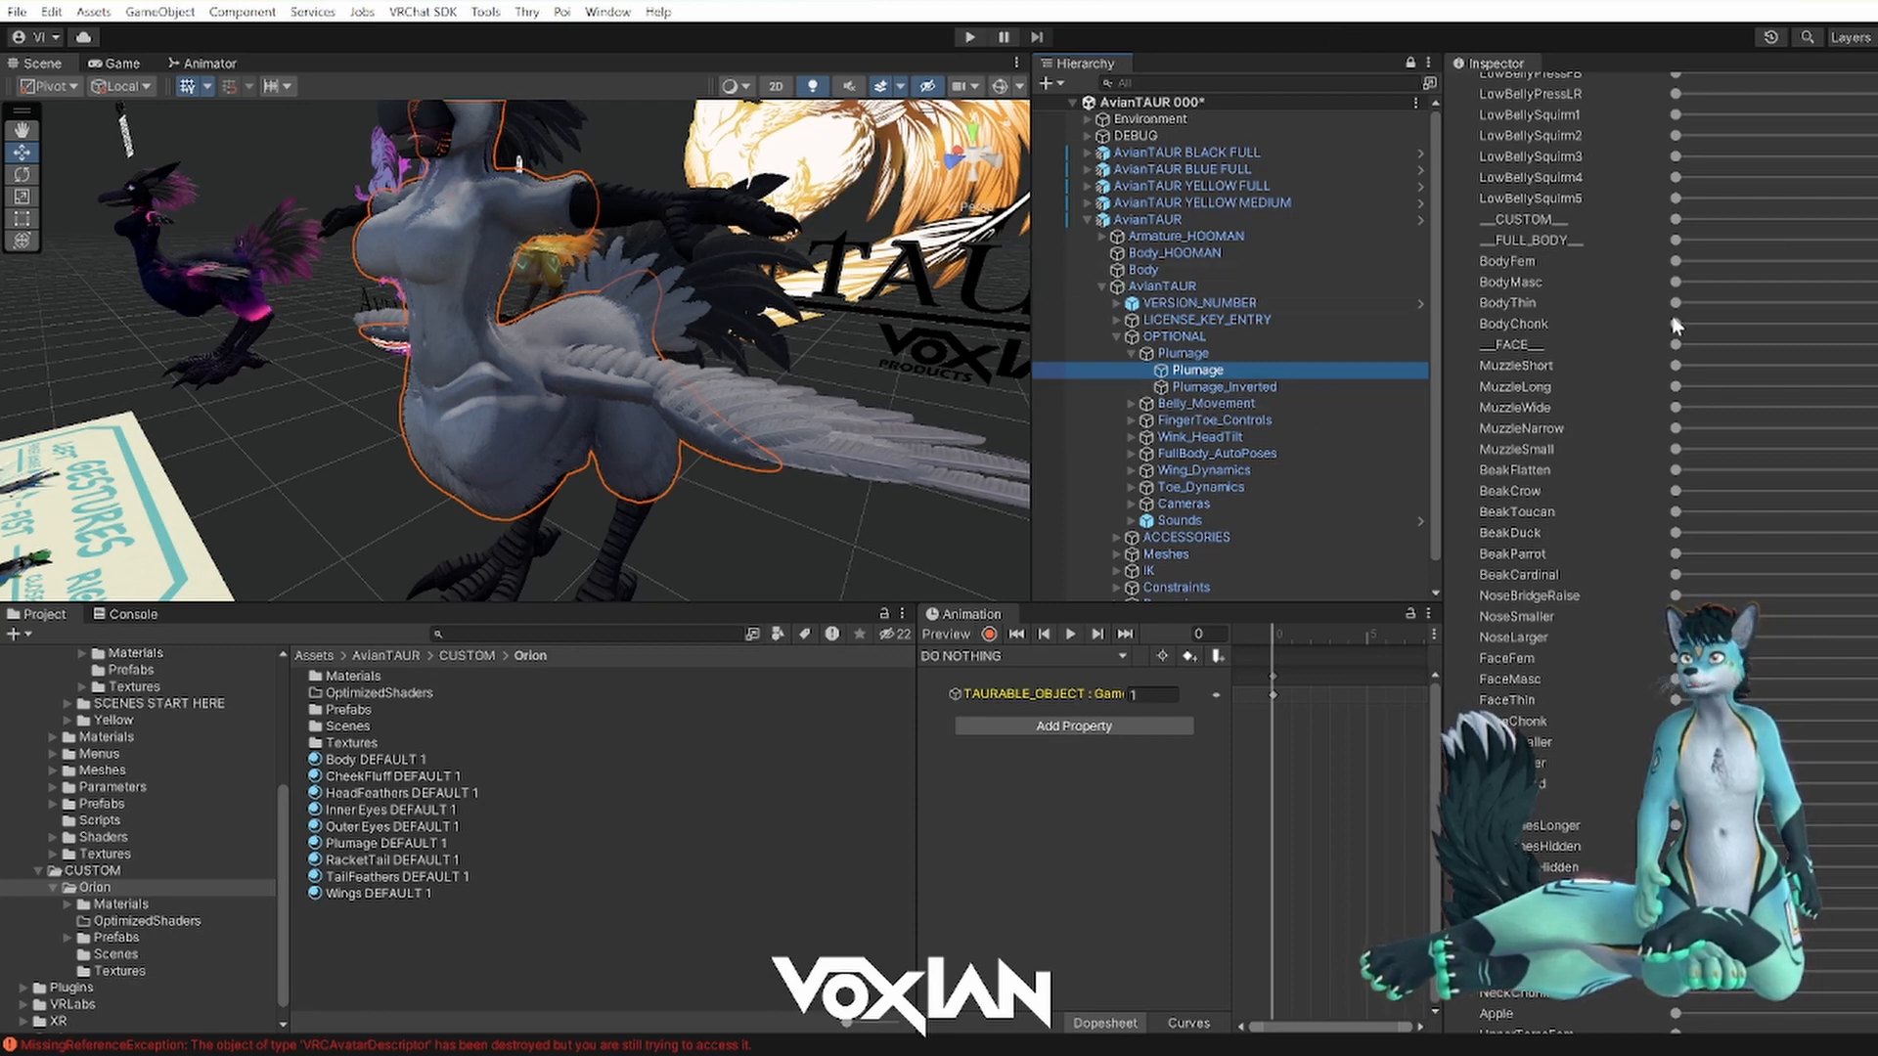
pyautogui.moveTo(1676, 304); pyautogui.dragTo(1876, 307)
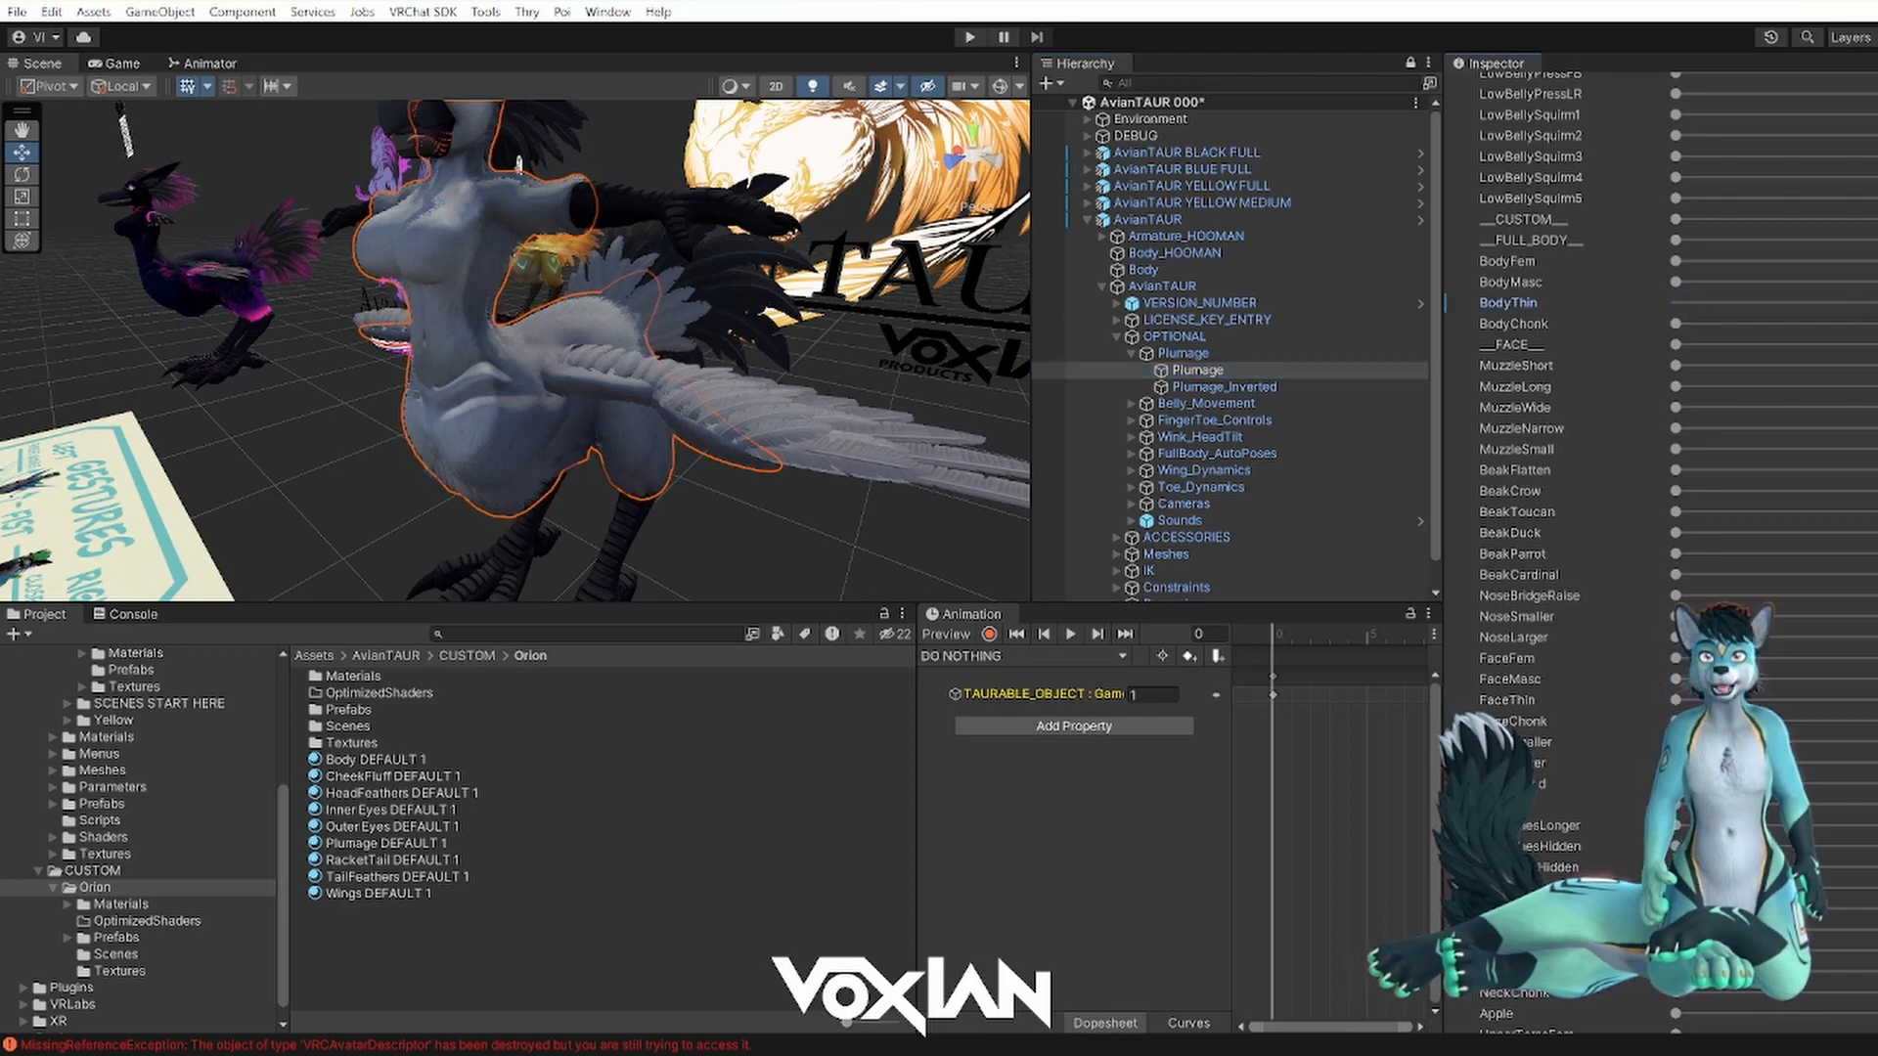
pyautogui.click(1219, 389)
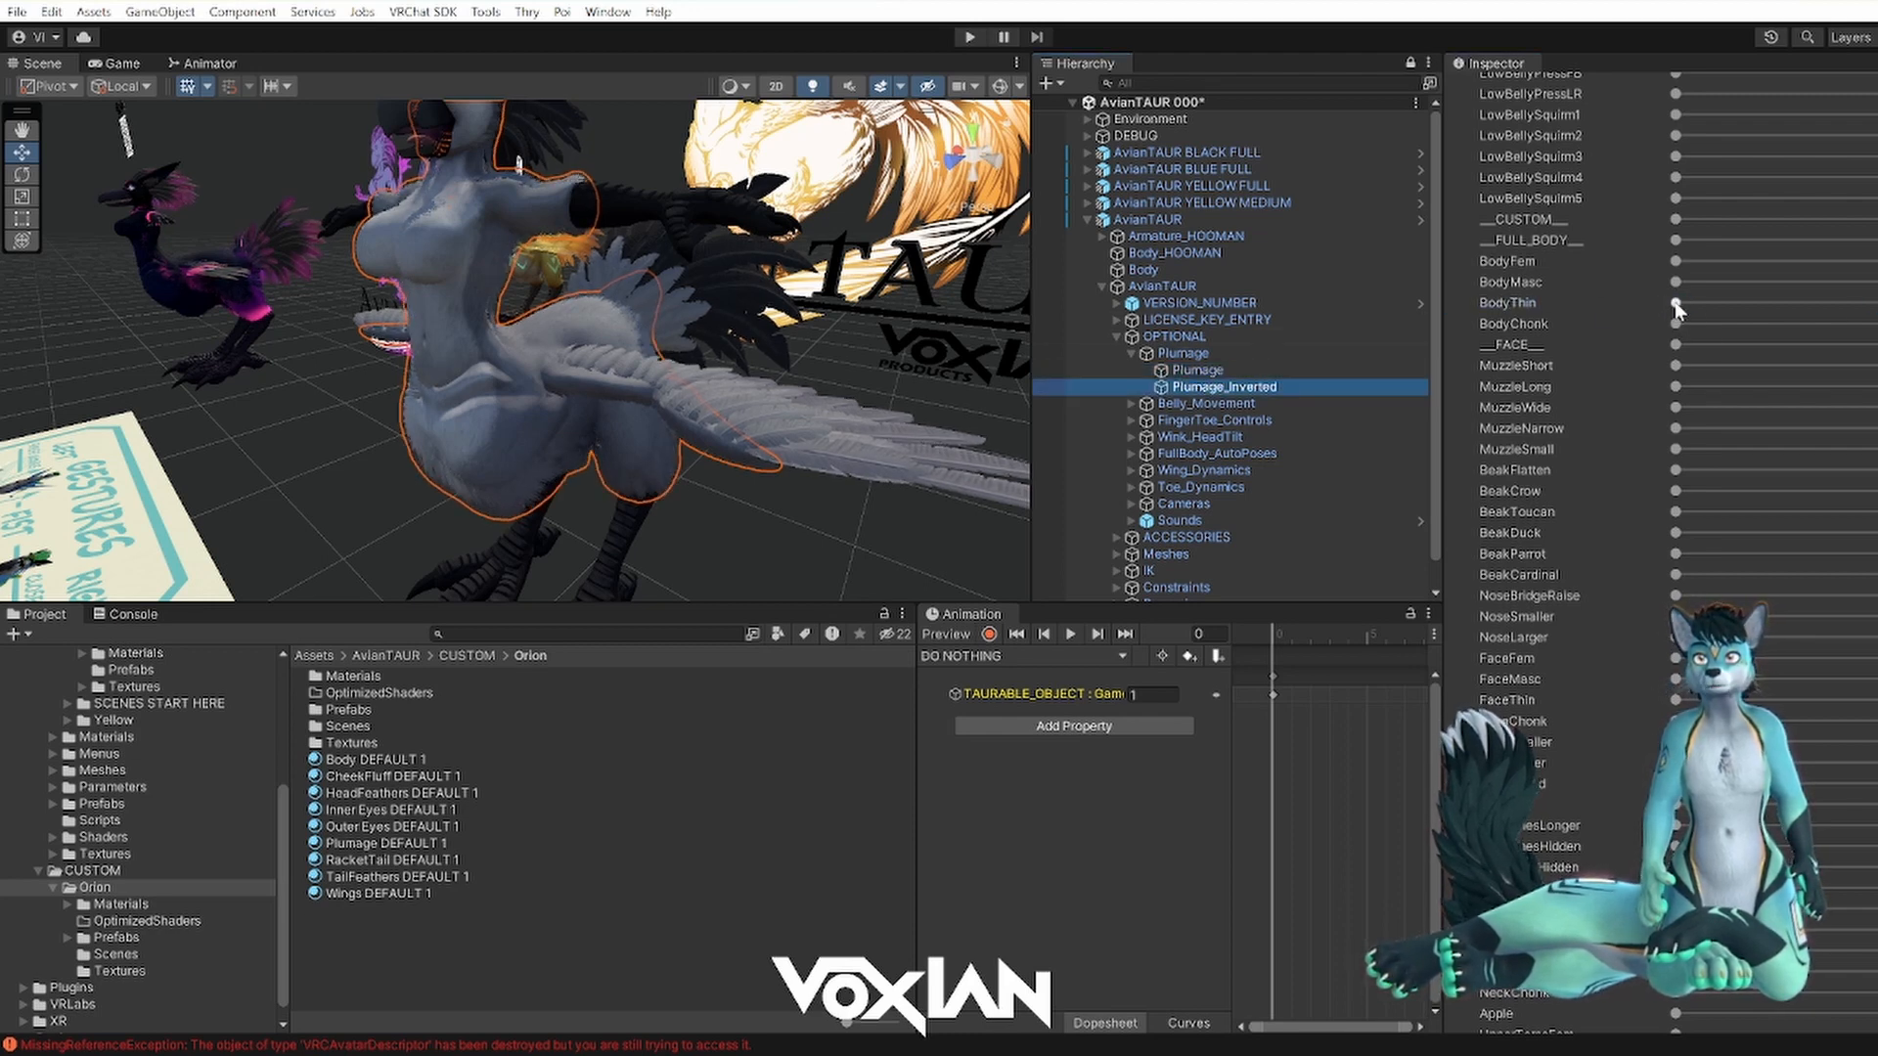
pyautogui.moveTo(1675, 304); pyautogui.dragTo(1875, 304)
pyautogui.scroll(-1, 1151, 233)
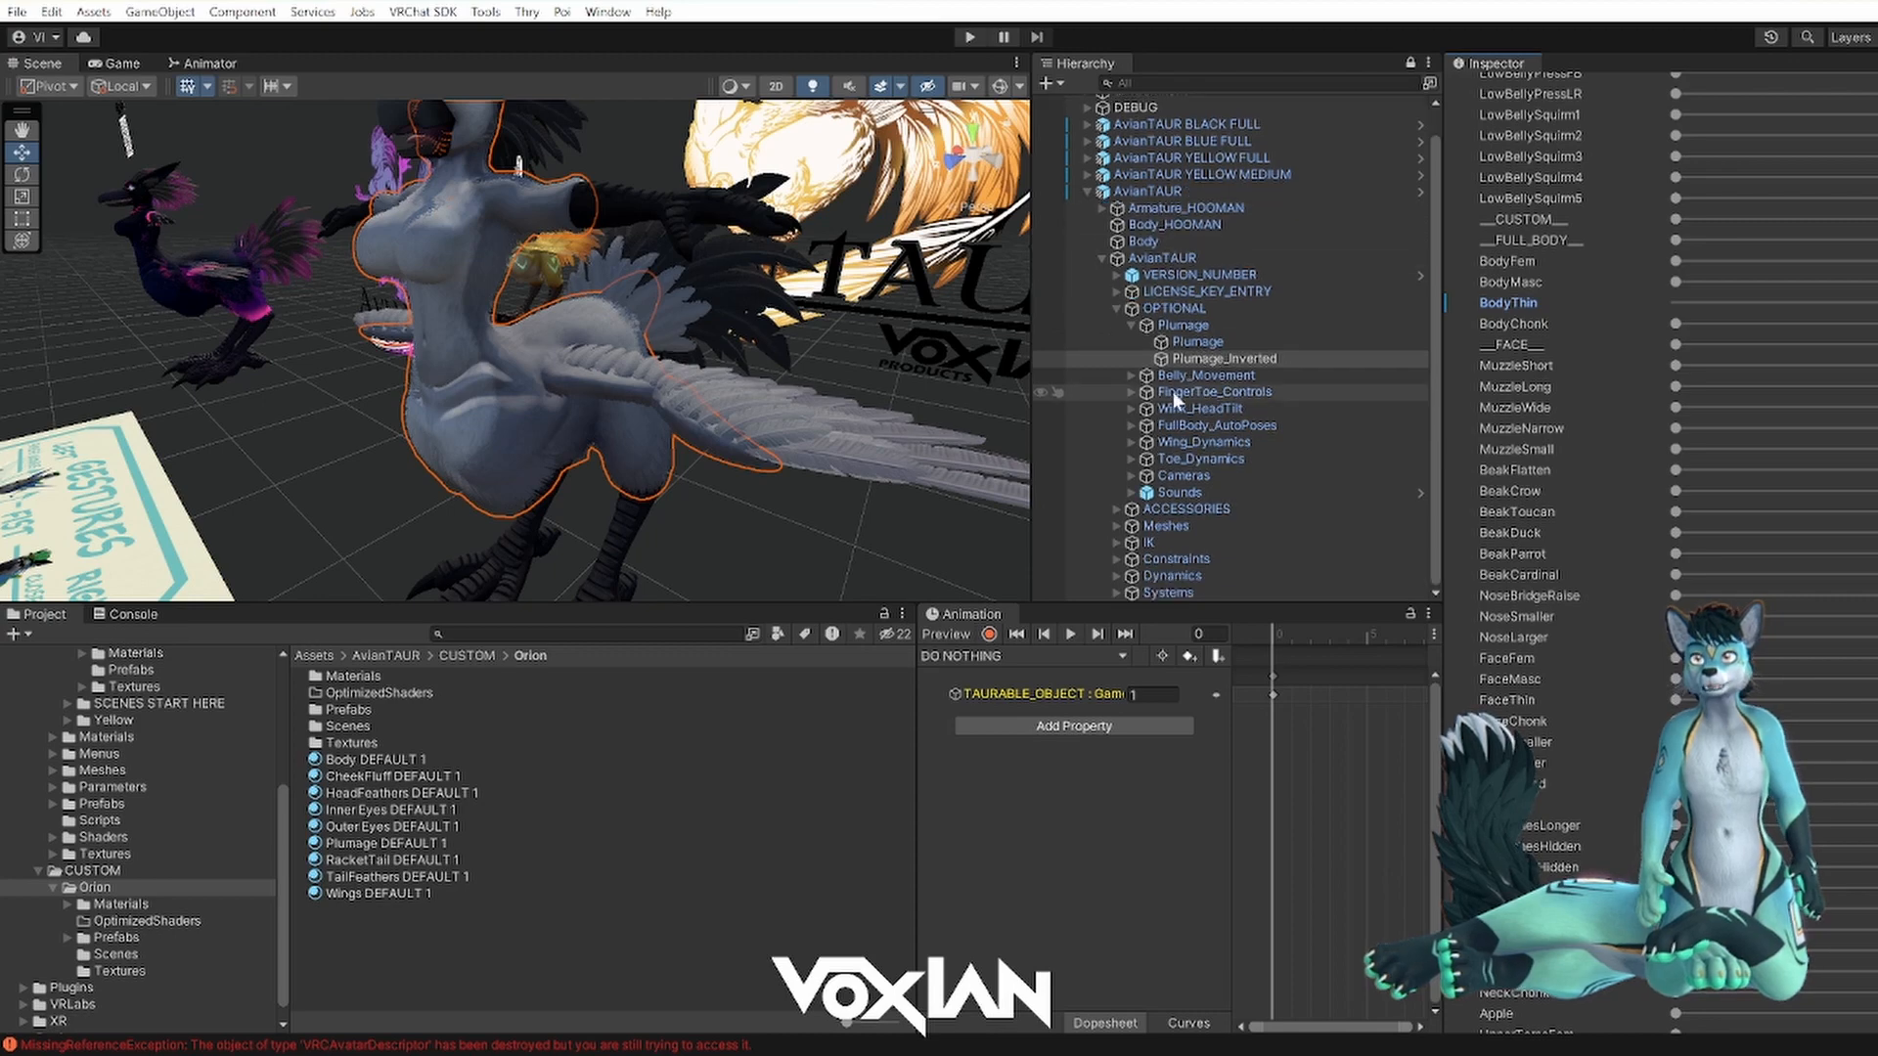
pyautogui.moveTo(577, 466); pyautogui.dragTo(570, 381, button='middle')
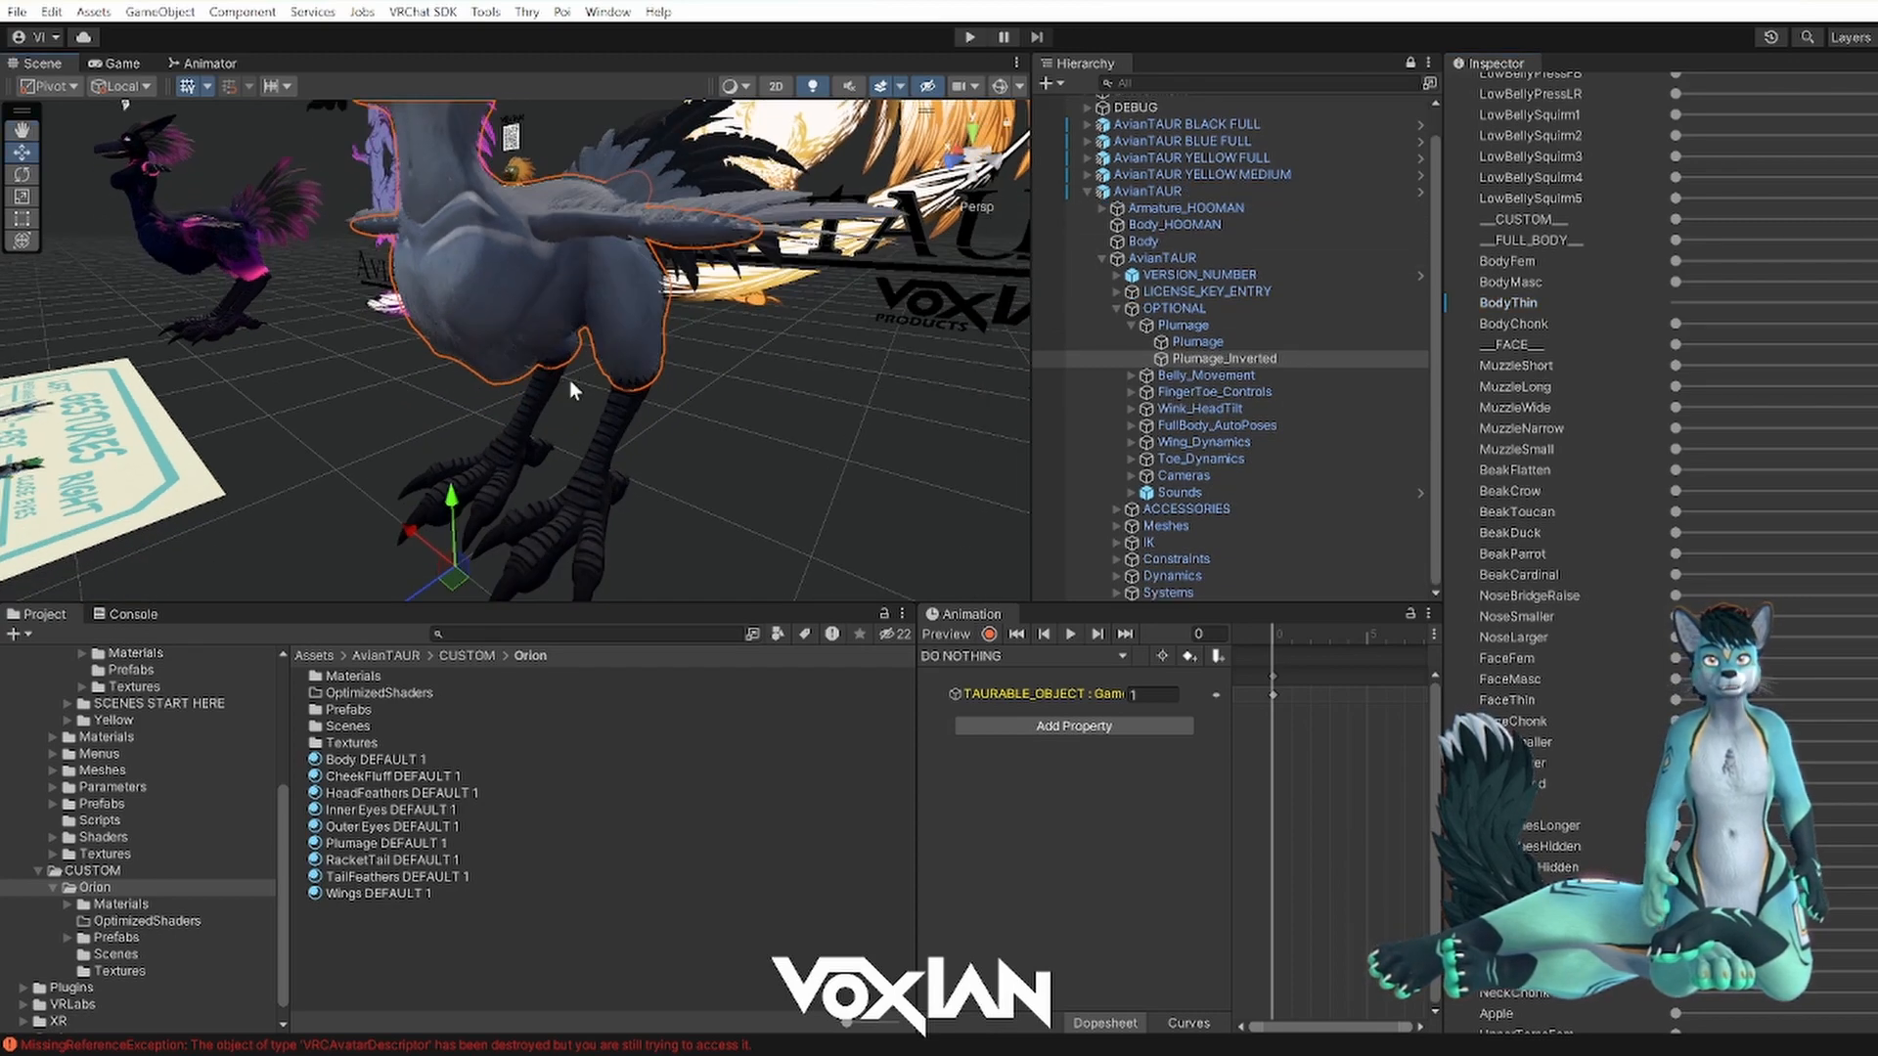
pyautogui.scroll(-4, 544, 379)
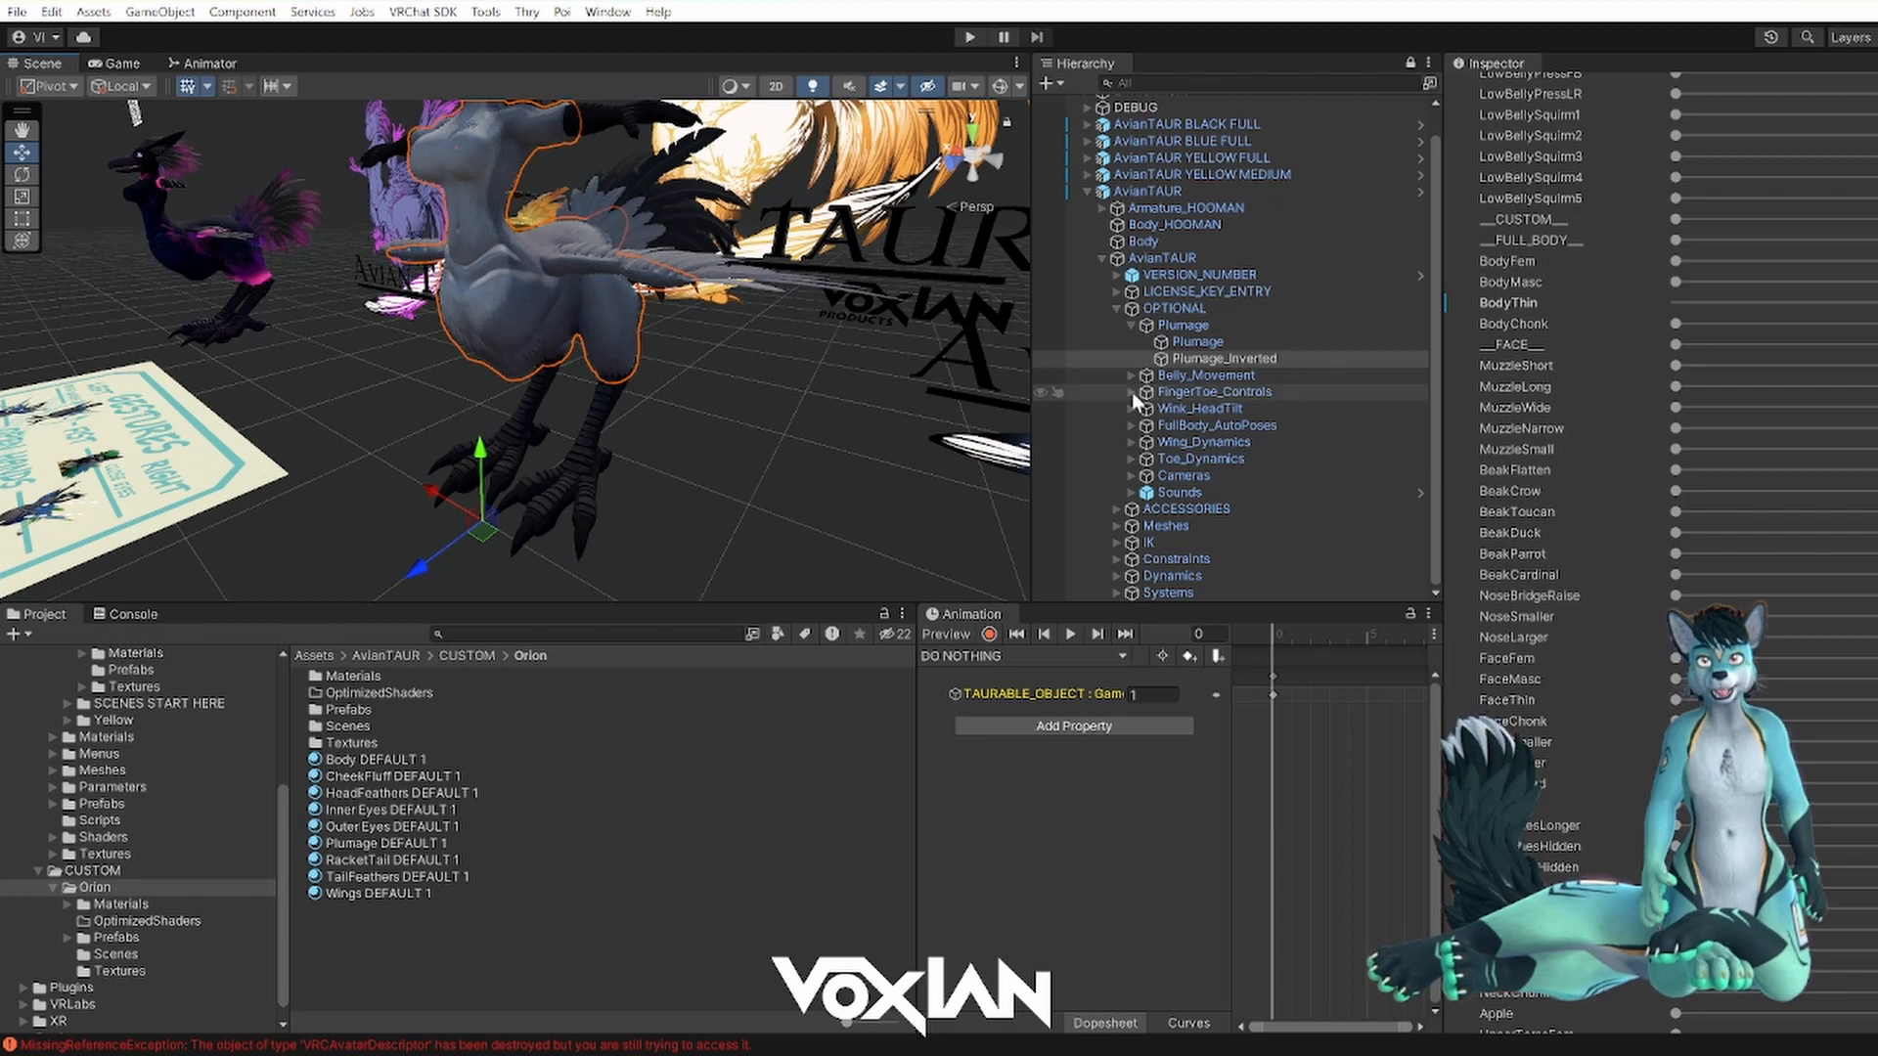
# - Raise the LowerLimbsThin blendshape on the MiddleDigits mesh and try out FeetClawsSmall
pyautogui.click(1113, 526)
pyautogui.click(1179, 545)
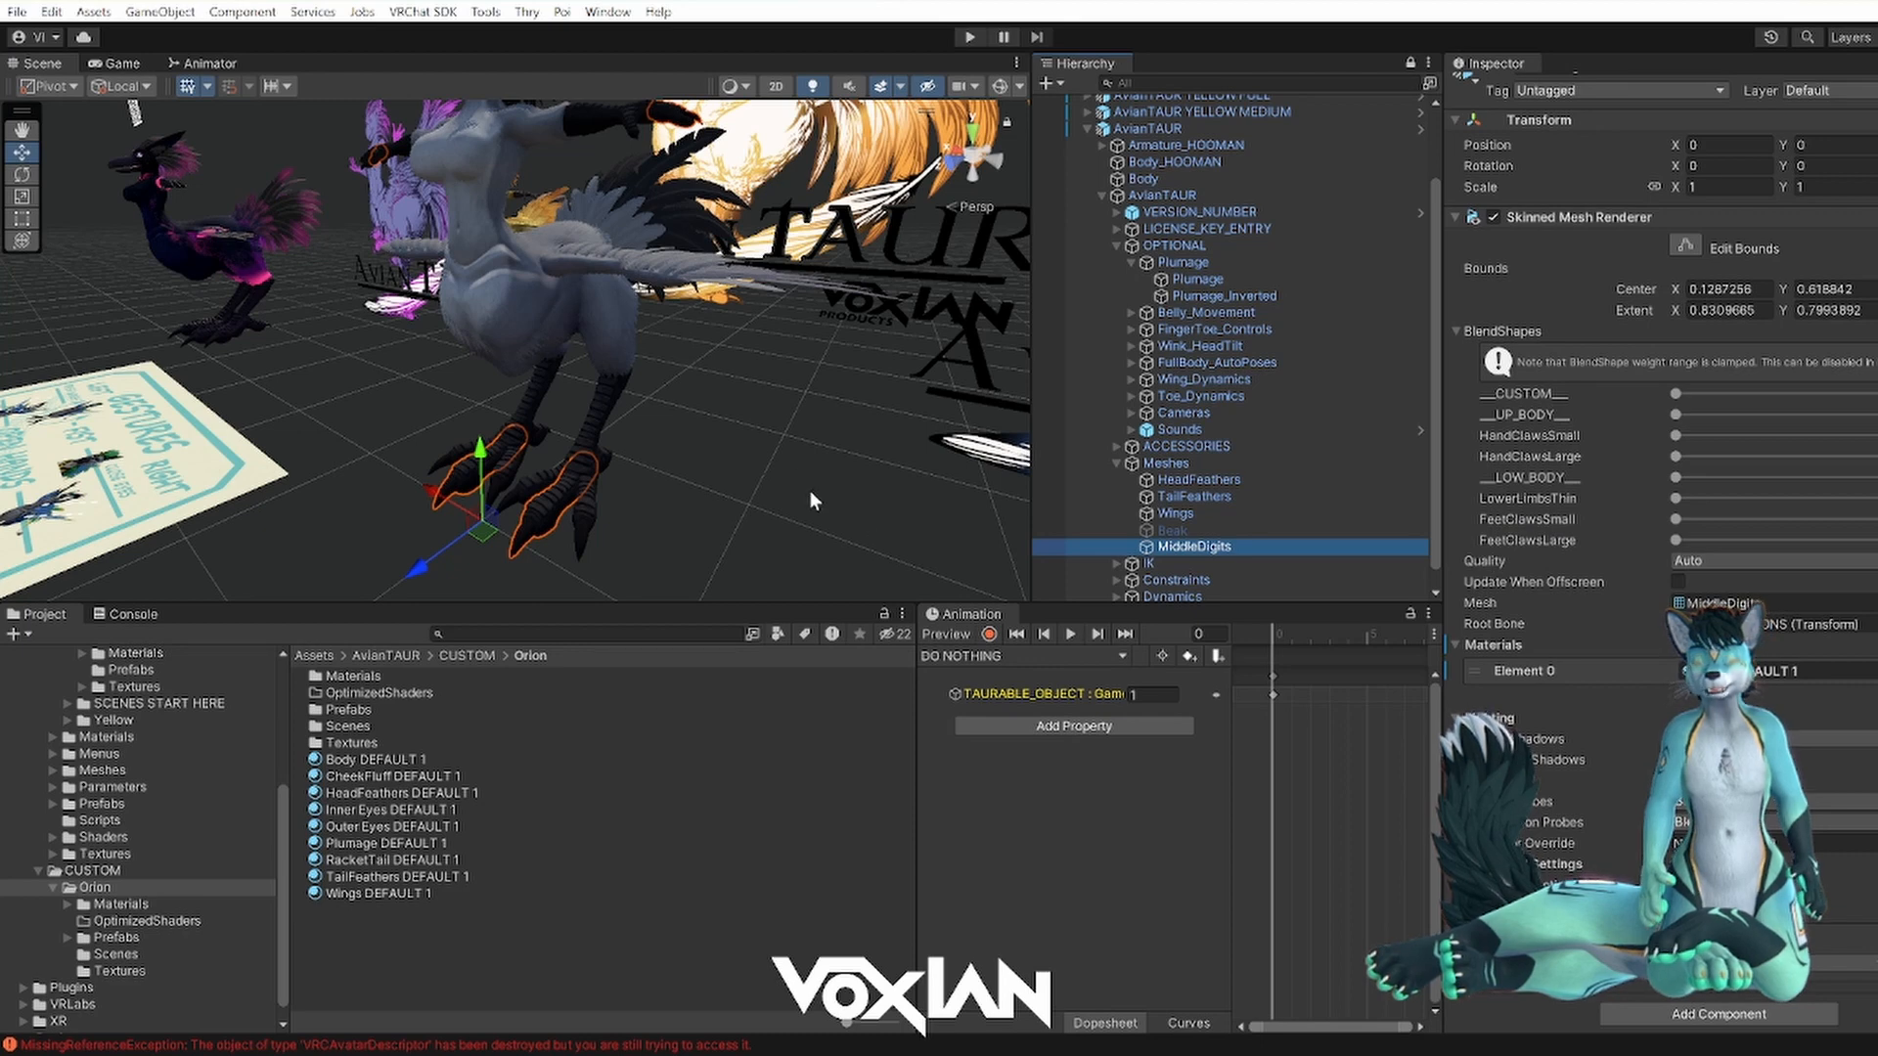
pyautogui.moveTo(1678, 499); pyautogui.dragTo(1873, 503)
pyautogui.moveTo(1676, 519); pyautogui.dragTo(1494, 531)
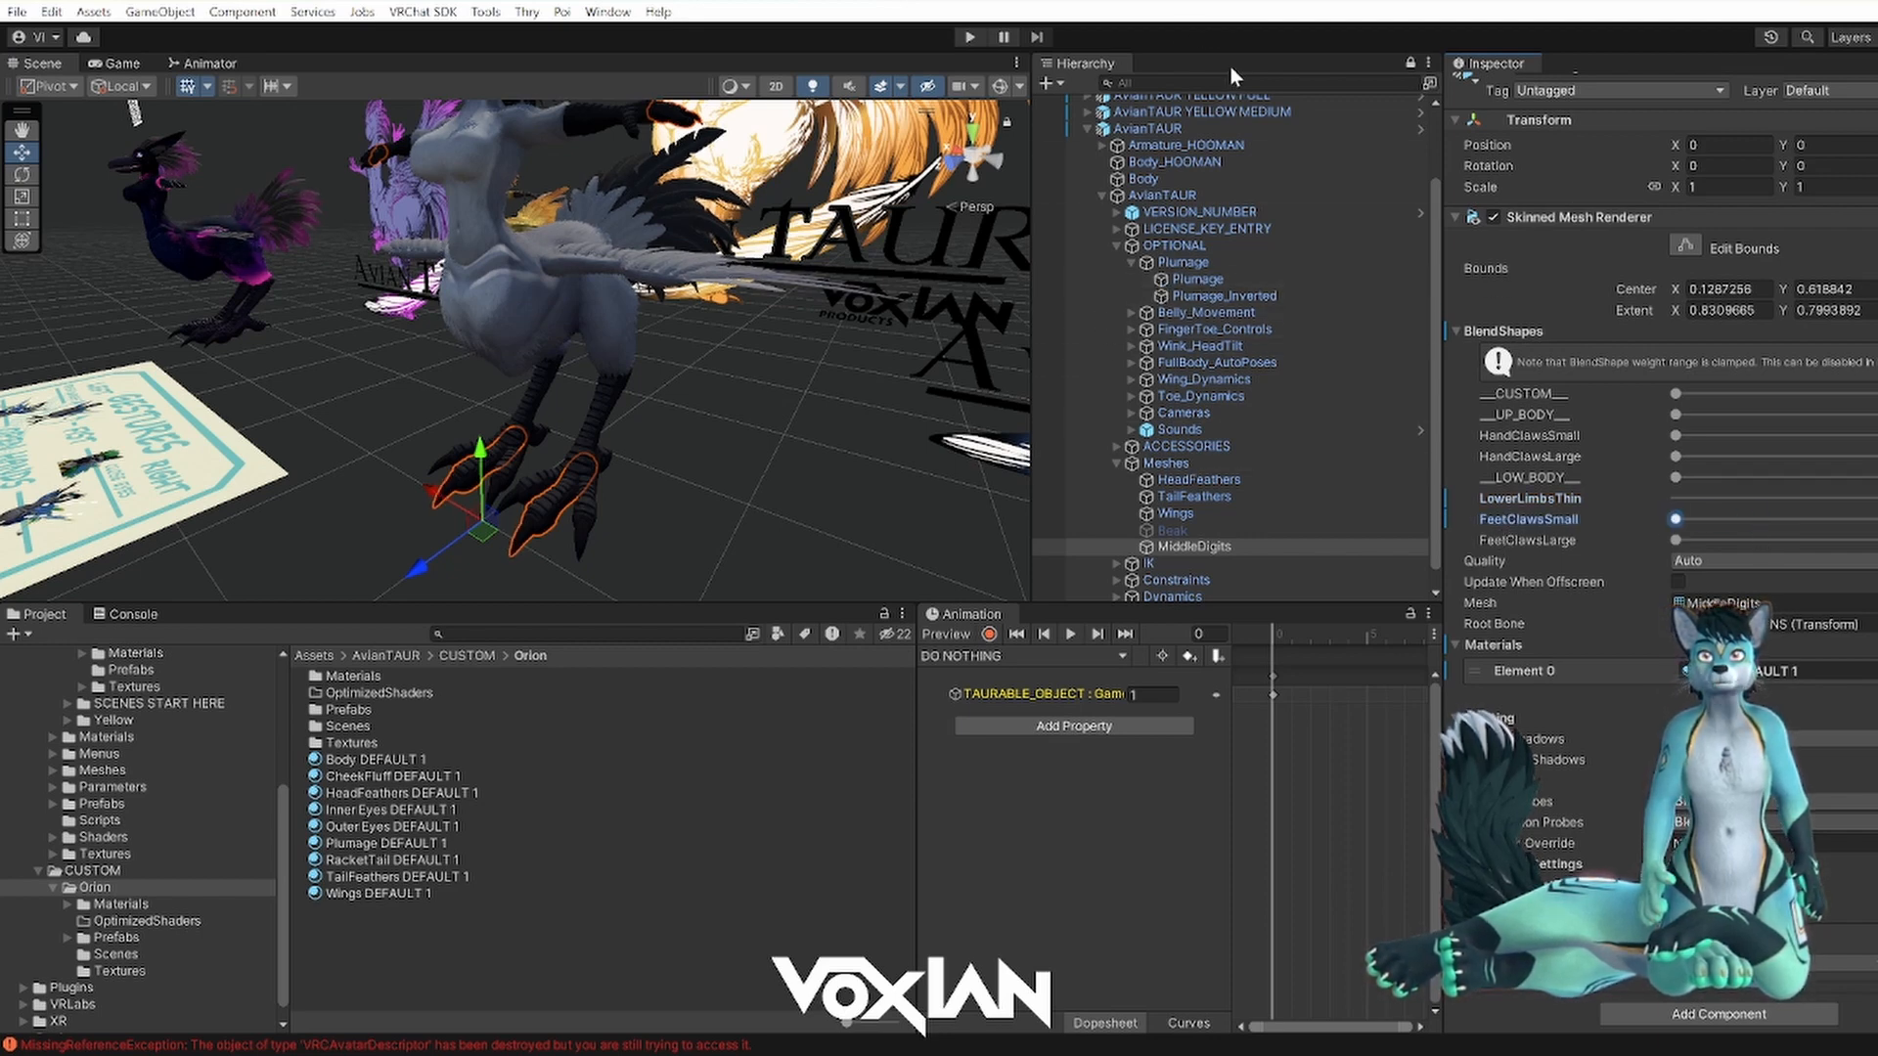
# - Raise the WingsLong blendshape of the Wings mesh to its maximum and inspect the wings
pyautogui.doubleClick(1177, 514)
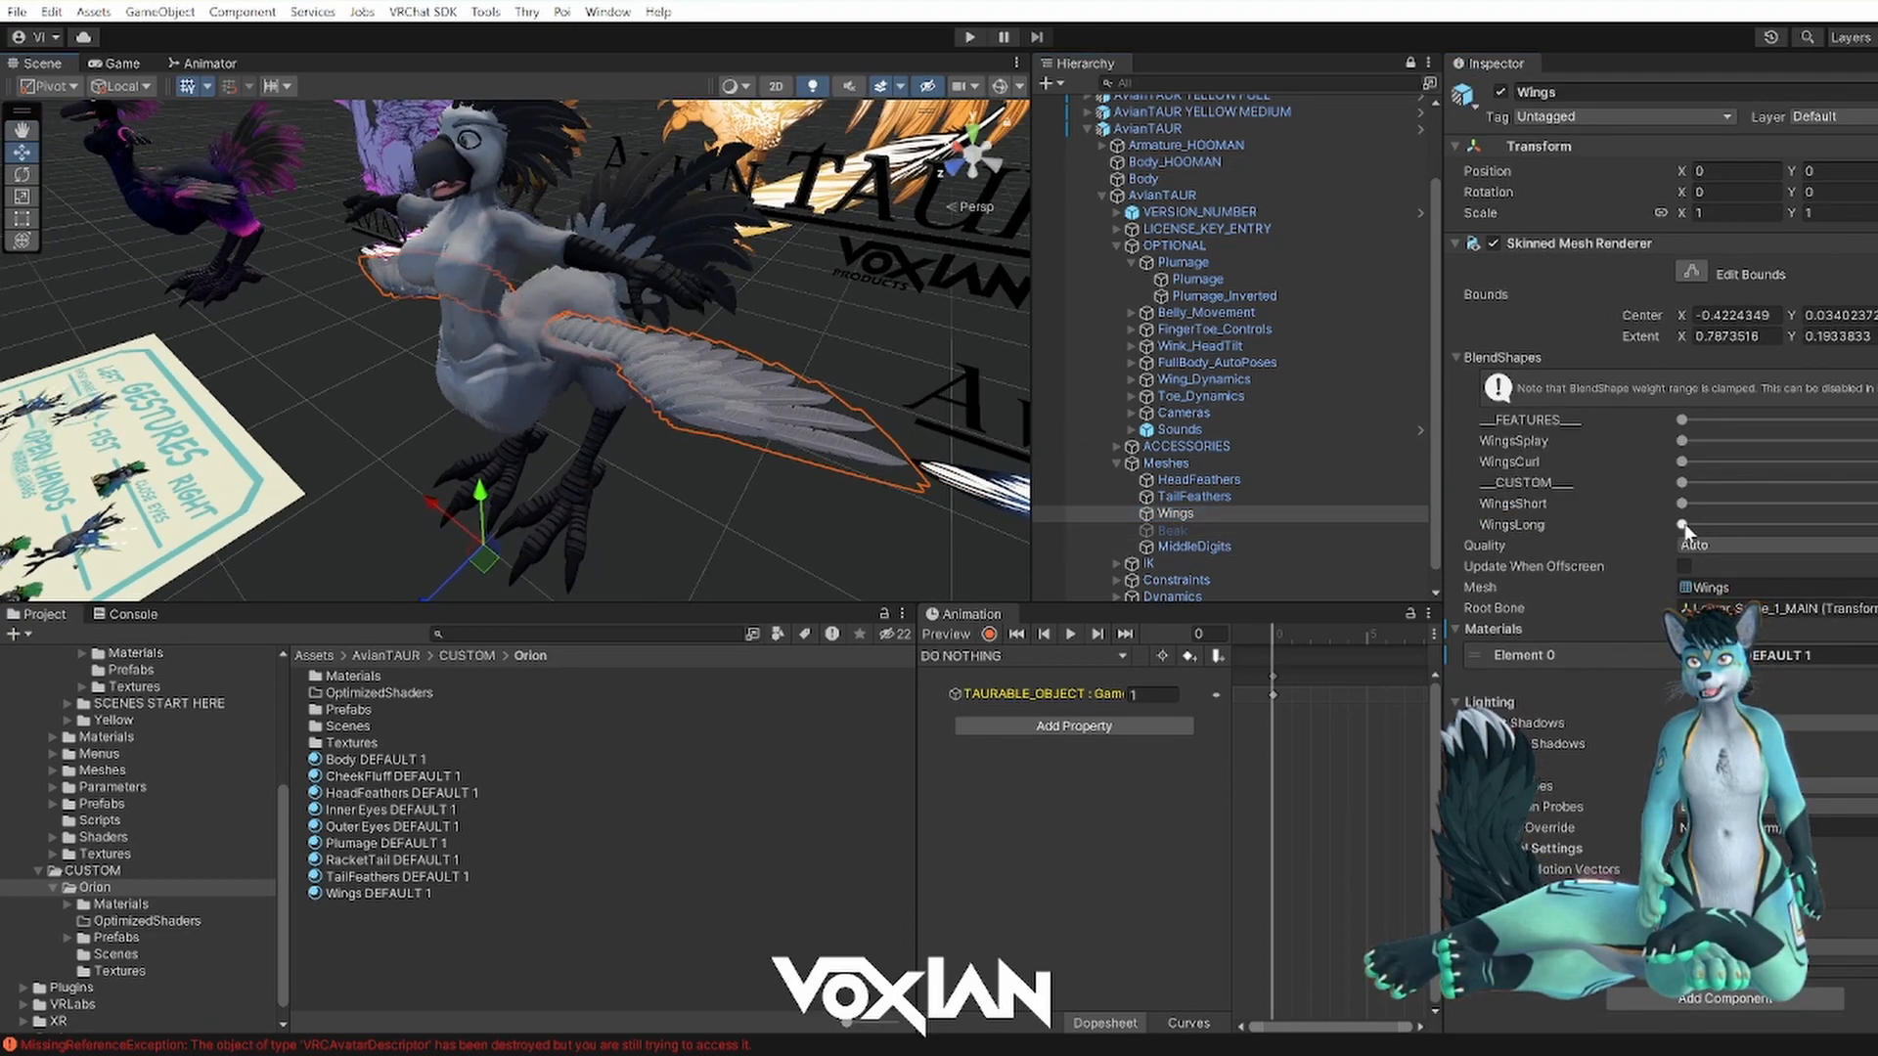
pyautogui.moveTo(1681, 525); pyautogui.dragTo(1876, 525)
pyautogui.keyDown('alt'); pyautogui.moveTo(748, 344); pyautogui.dragTo(706, 403); pyautogui.keyUp('alt')
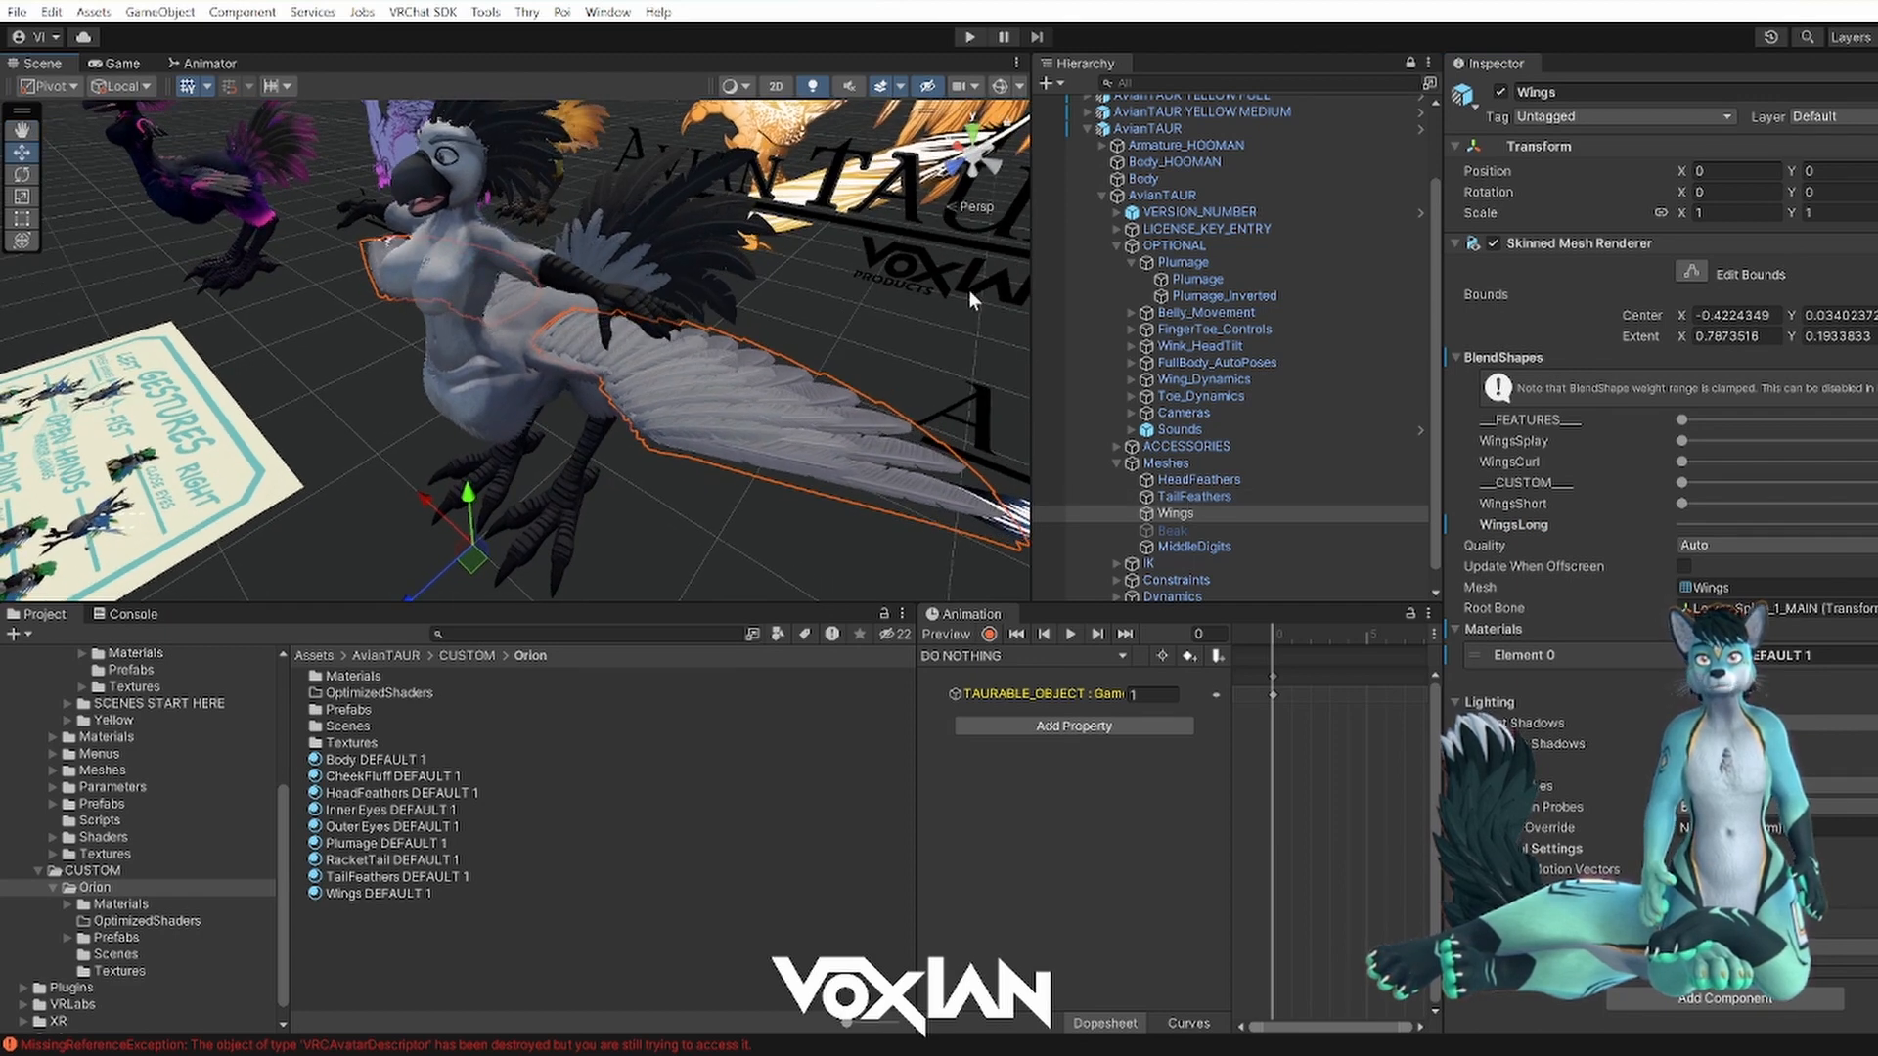
# - Try out the TailFluffShort, TailFluffLong and TailFluffDroop blendshapes on the TailFeathers mesh, returning each to its minimum
pyautogui.click(1193, 497)
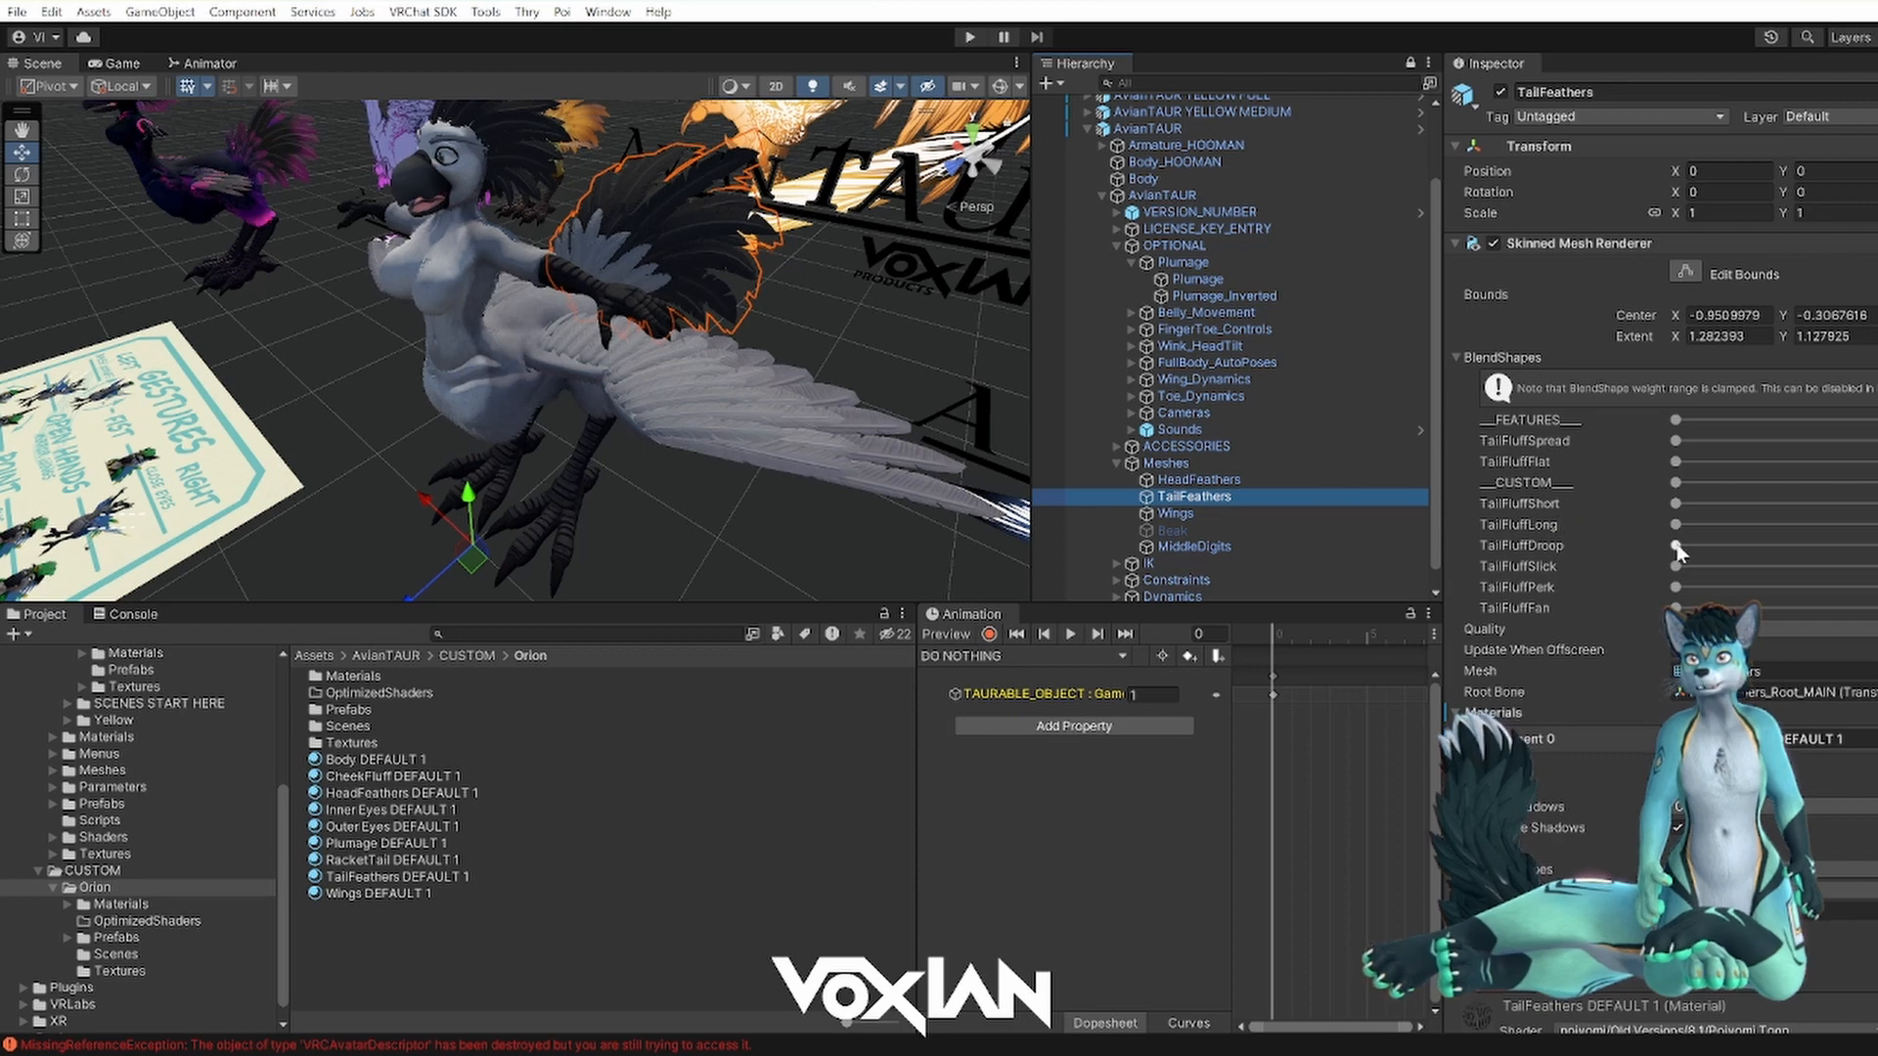
pyautogui.moveTo(1677, 525); pyautogui.dragTo(1446, 549)
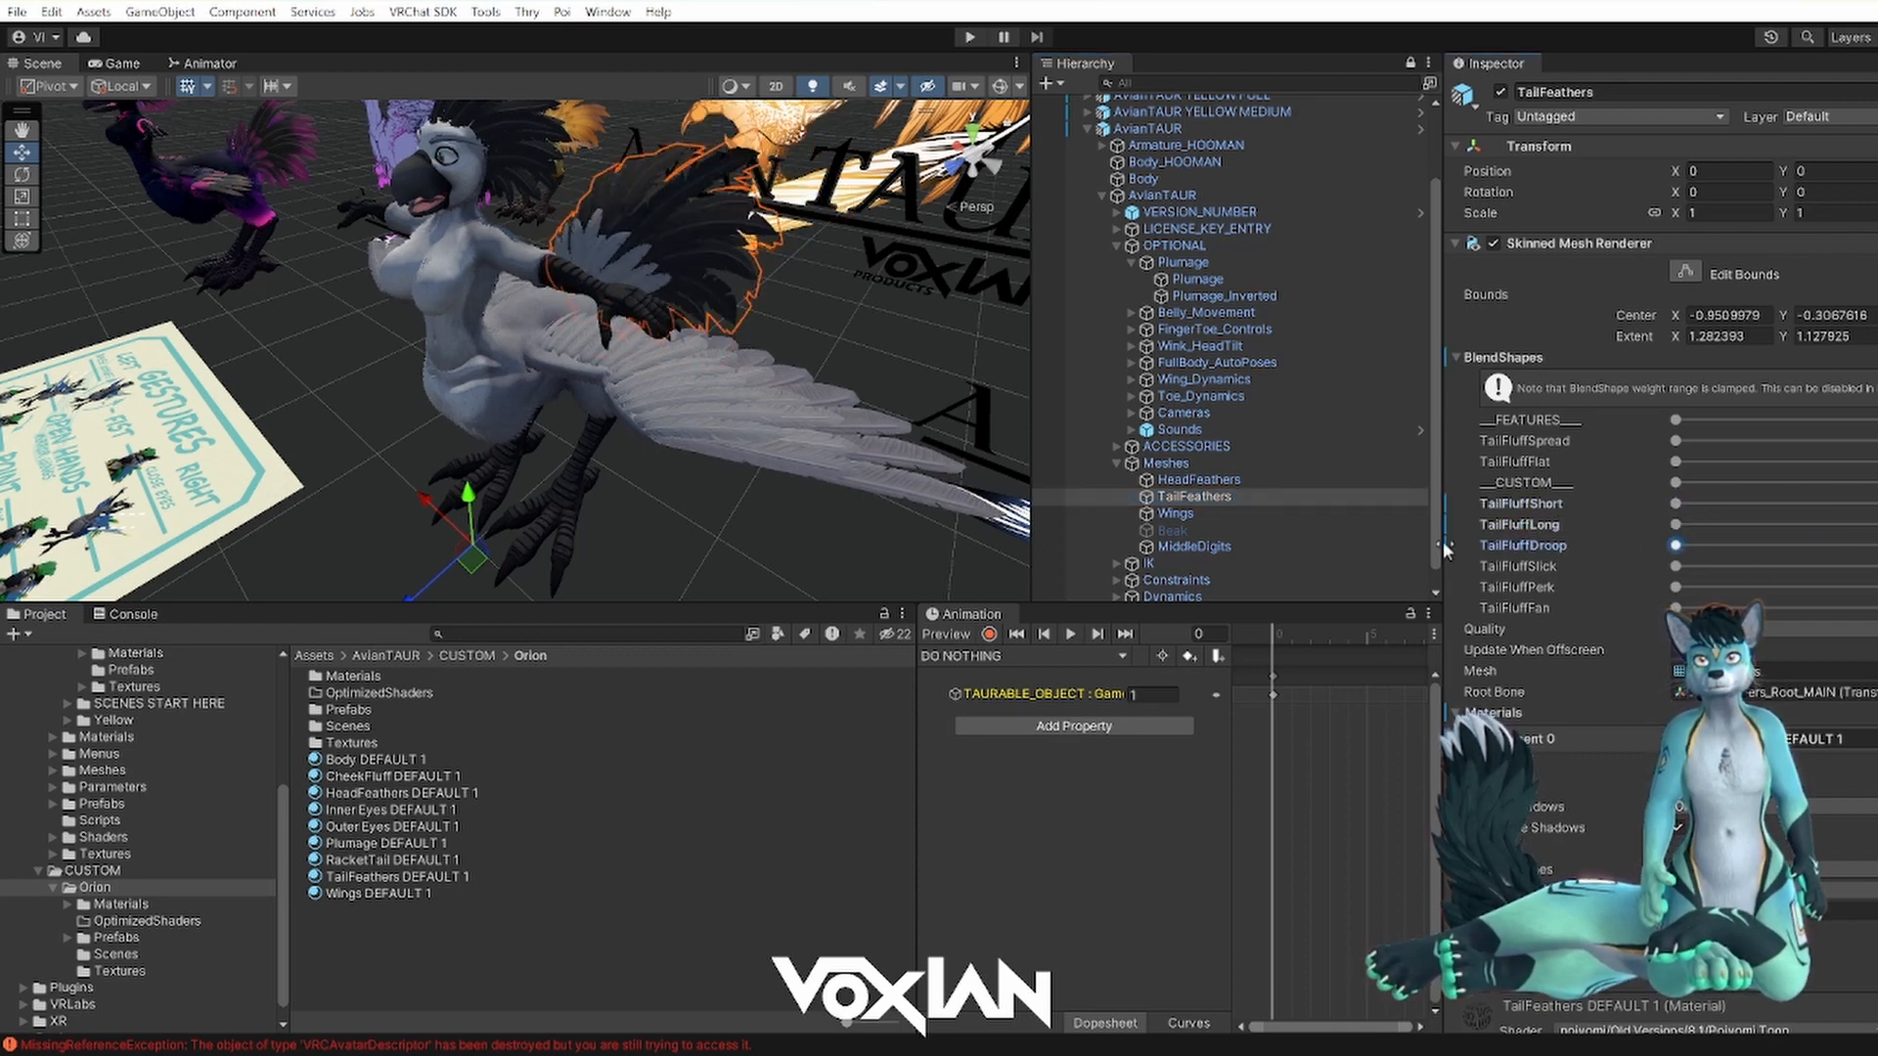
pyautogui.keyDown('alt'); pyautogui.moveTo(647, 311); pyautogui.dragTo(667, 278); pyautogui.keyUp('alt')
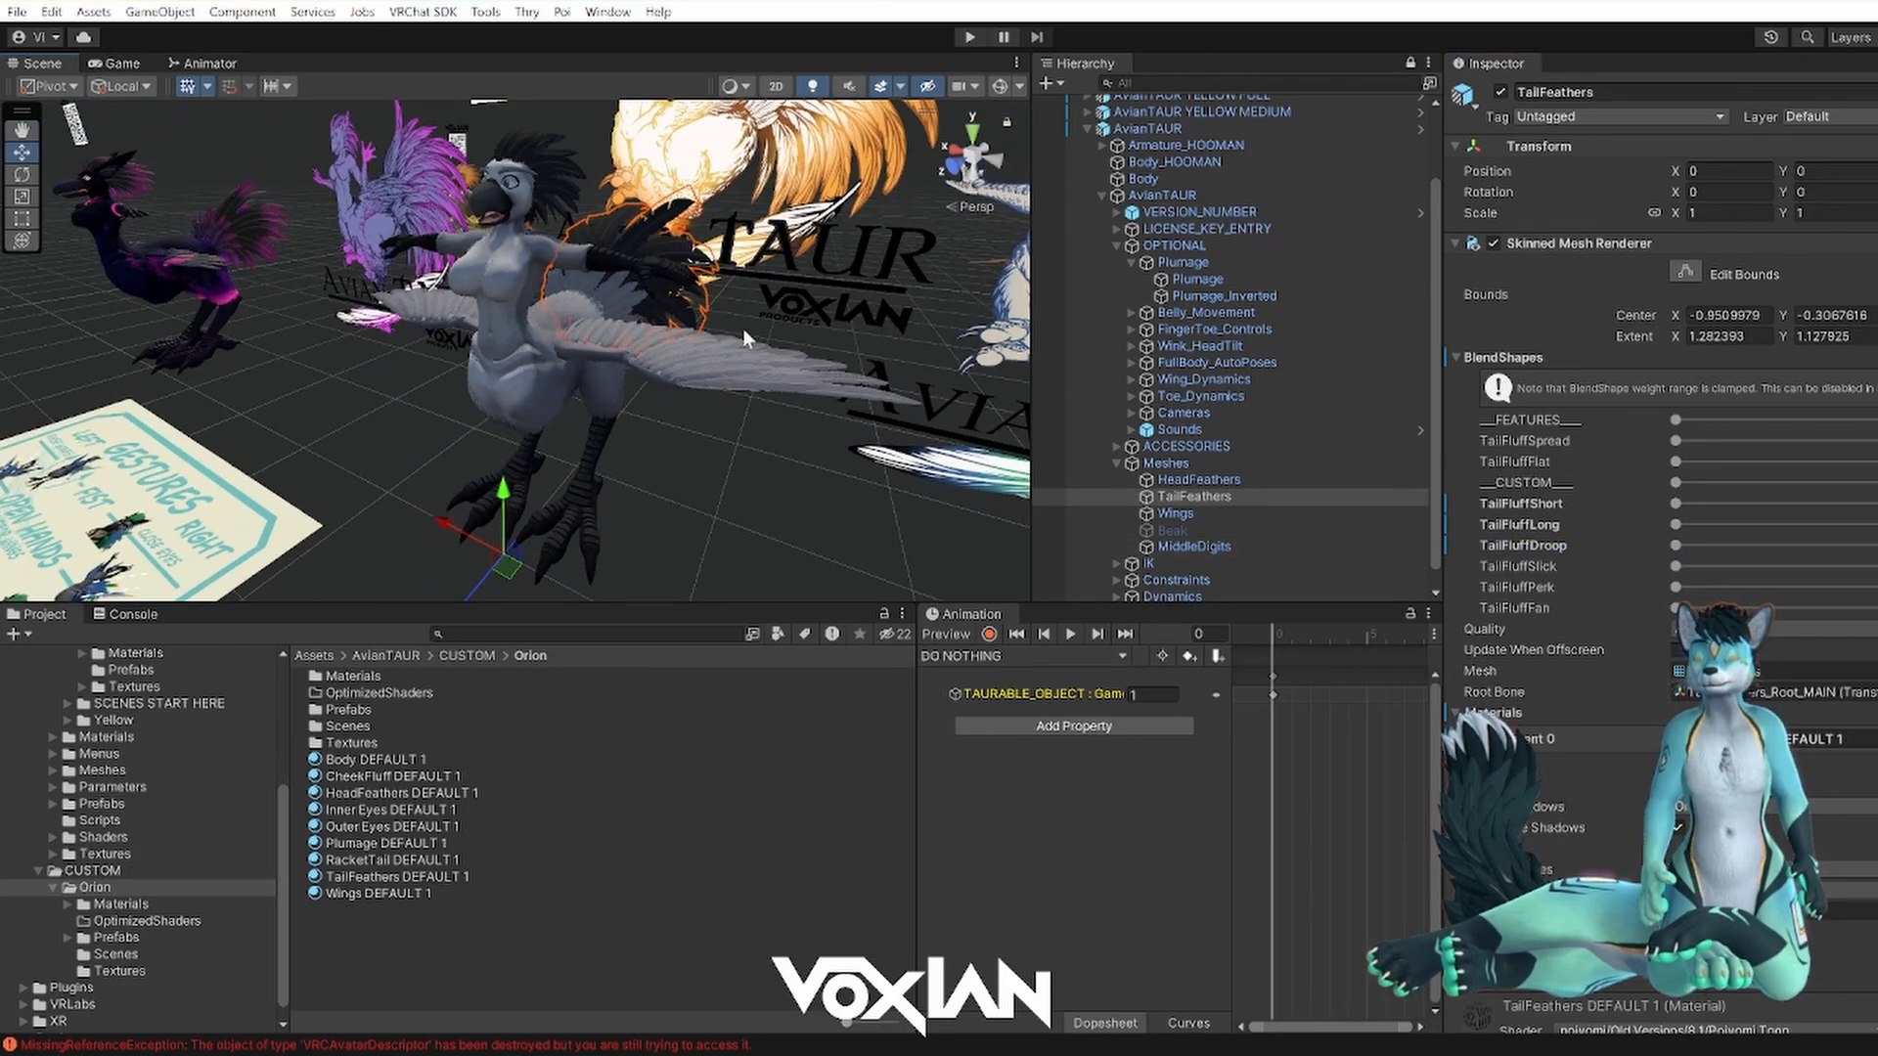
# - Collapse the Meshes and Plumage groups and review the feature objects inside the OPTIONAL group
pyautogui.click(1115, 462)
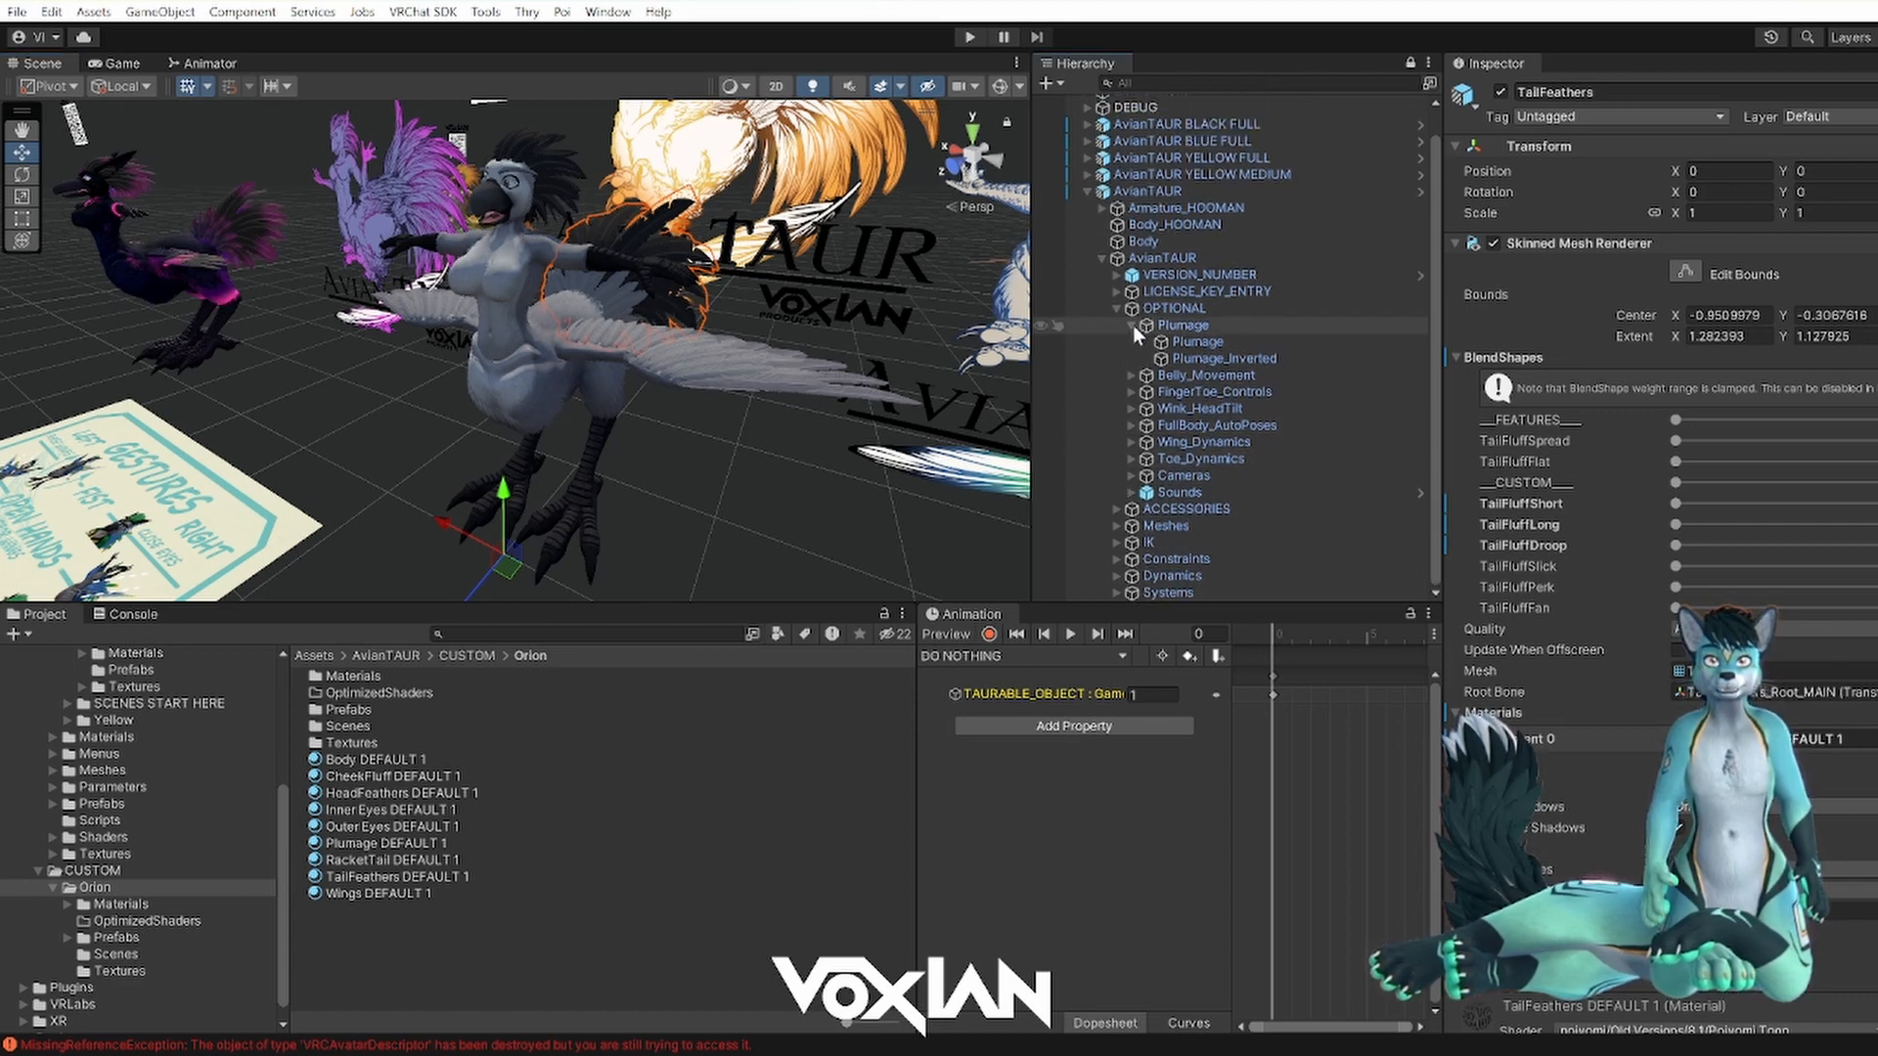
pyautogui.click(1131, 326)
pyautogui.click(1188, 369)
pyautogui.click(1185, 389)
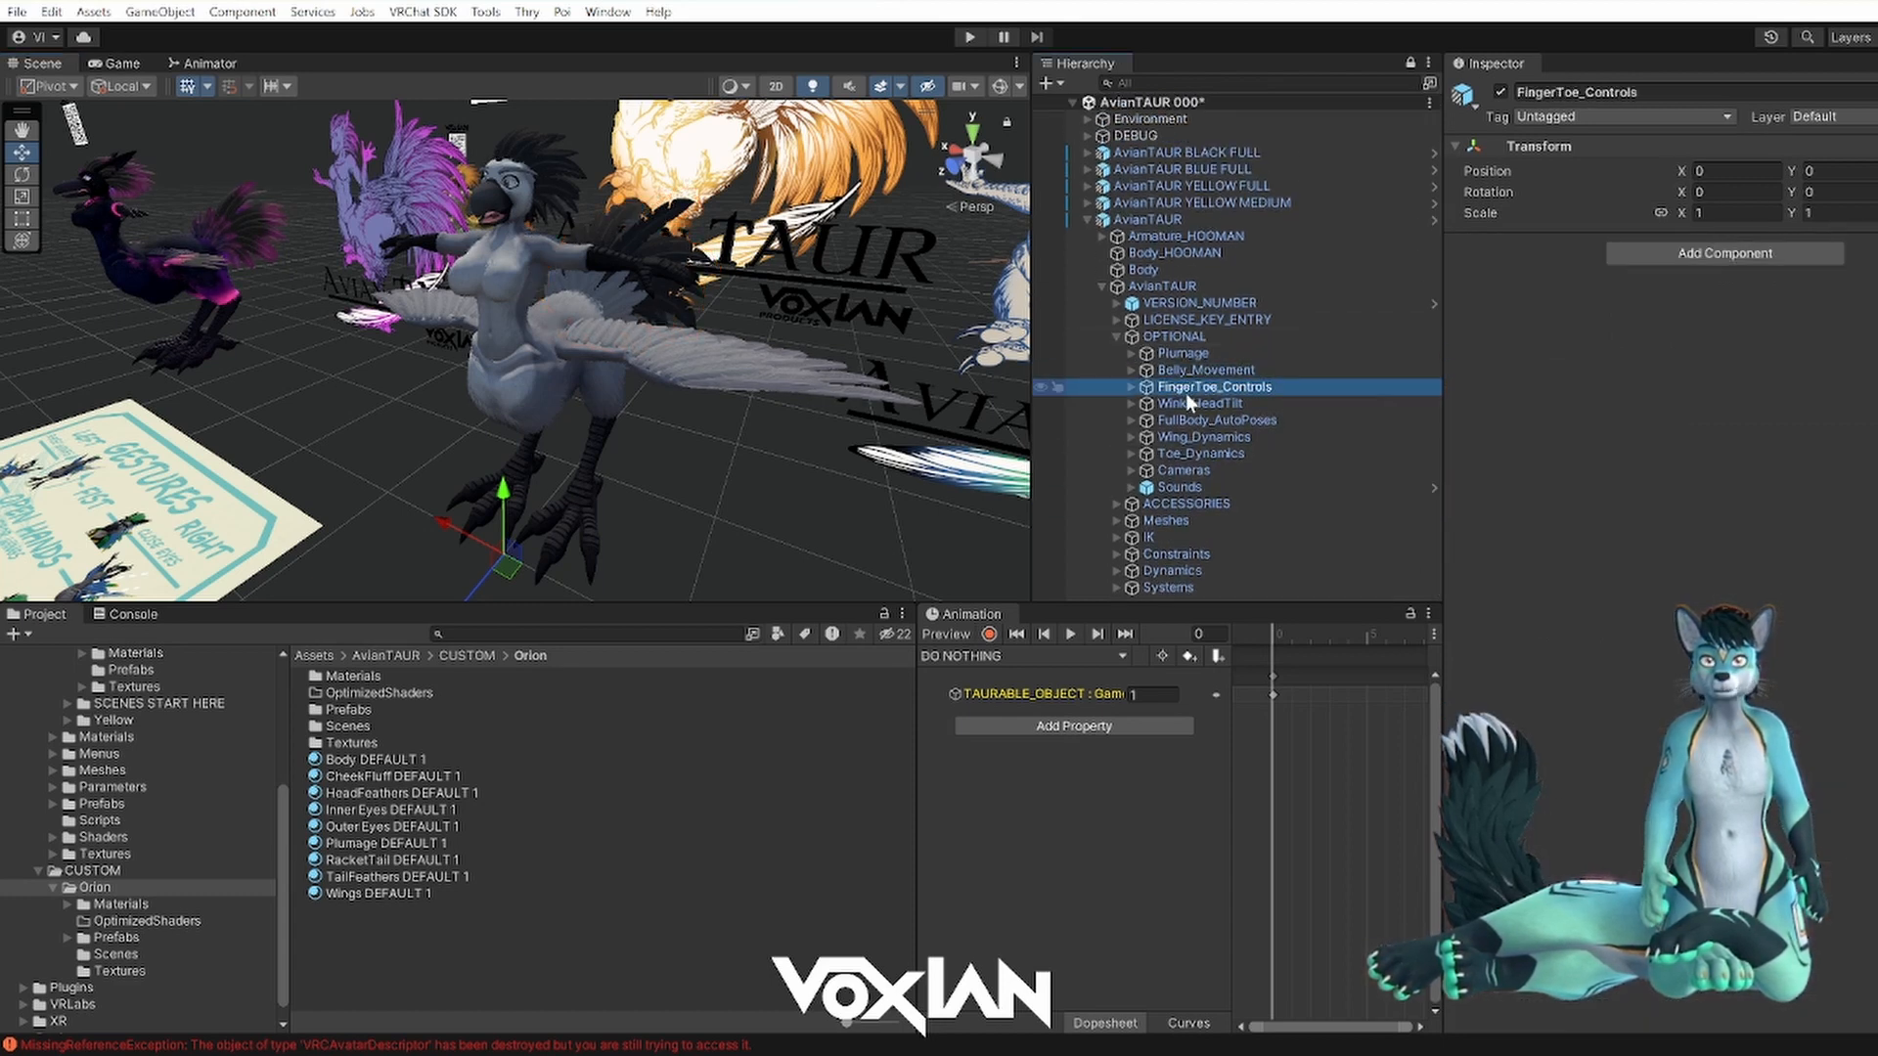
pyautogui.click(1195, 371)
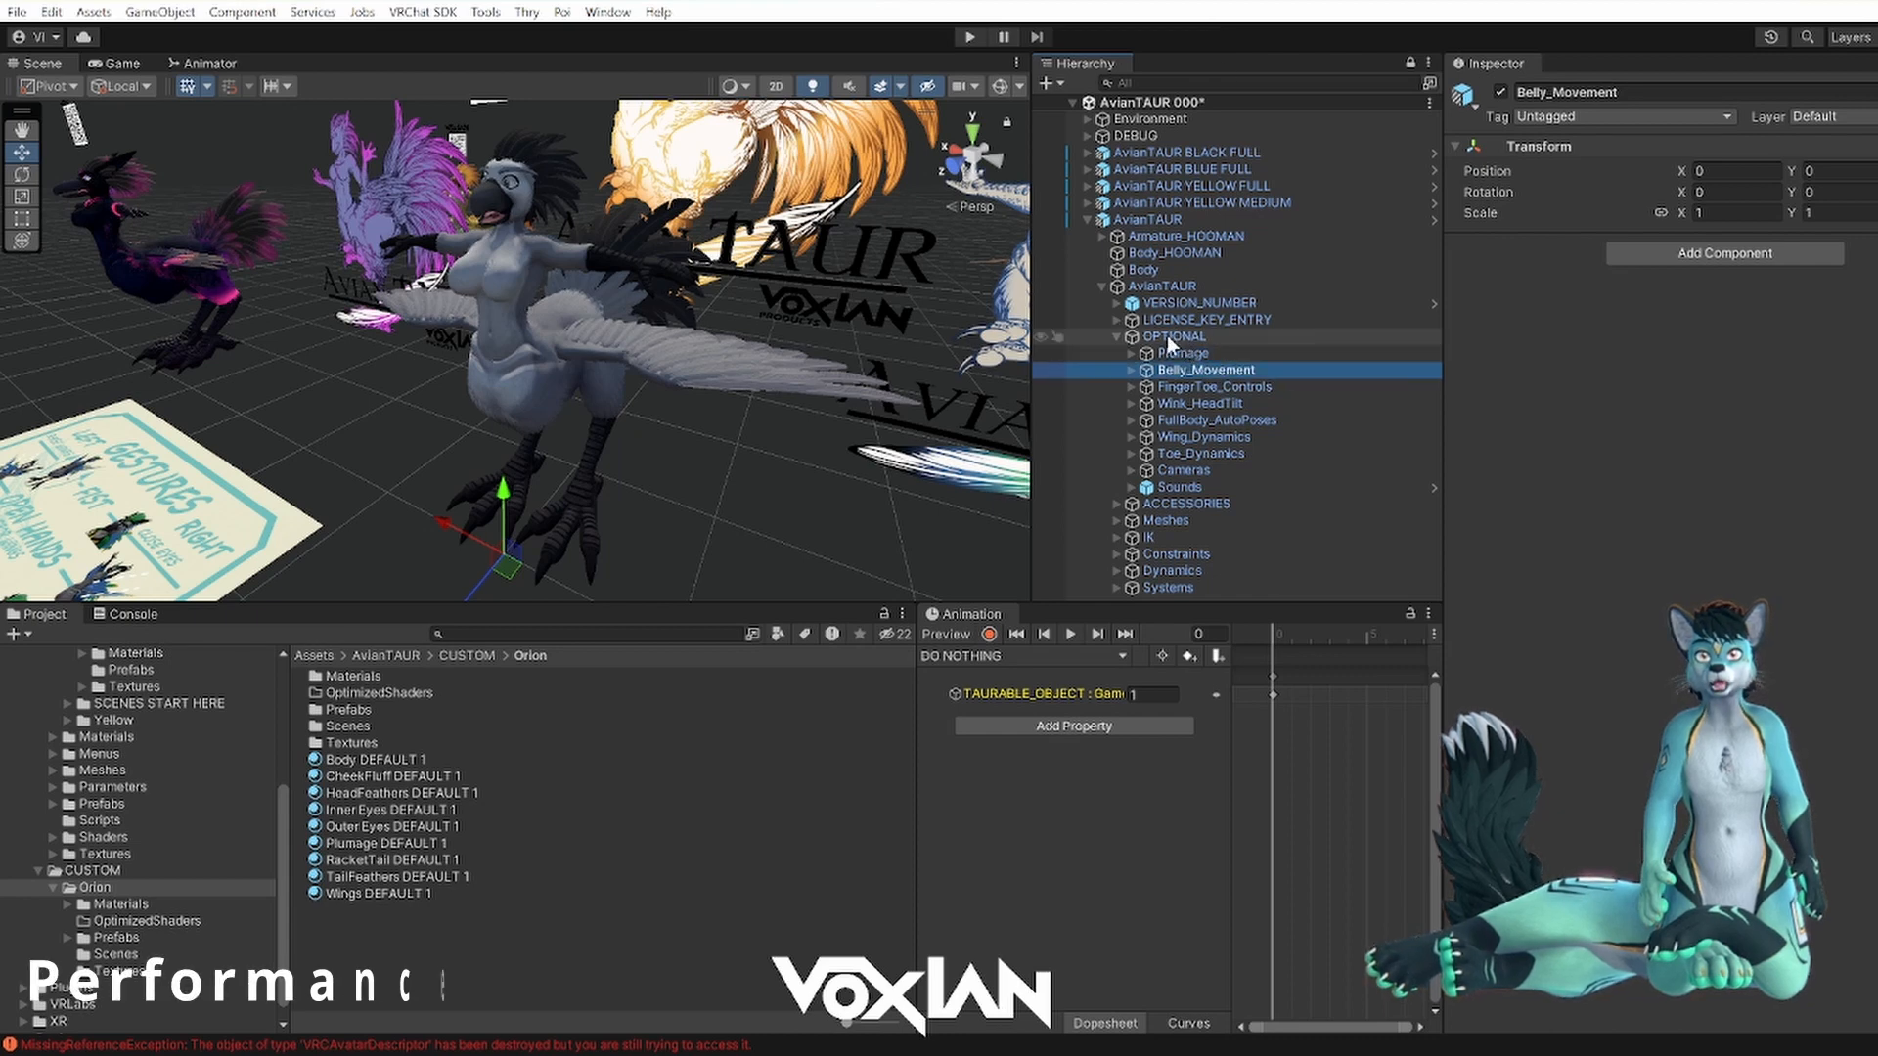
pyautogui.click(1165, 335)
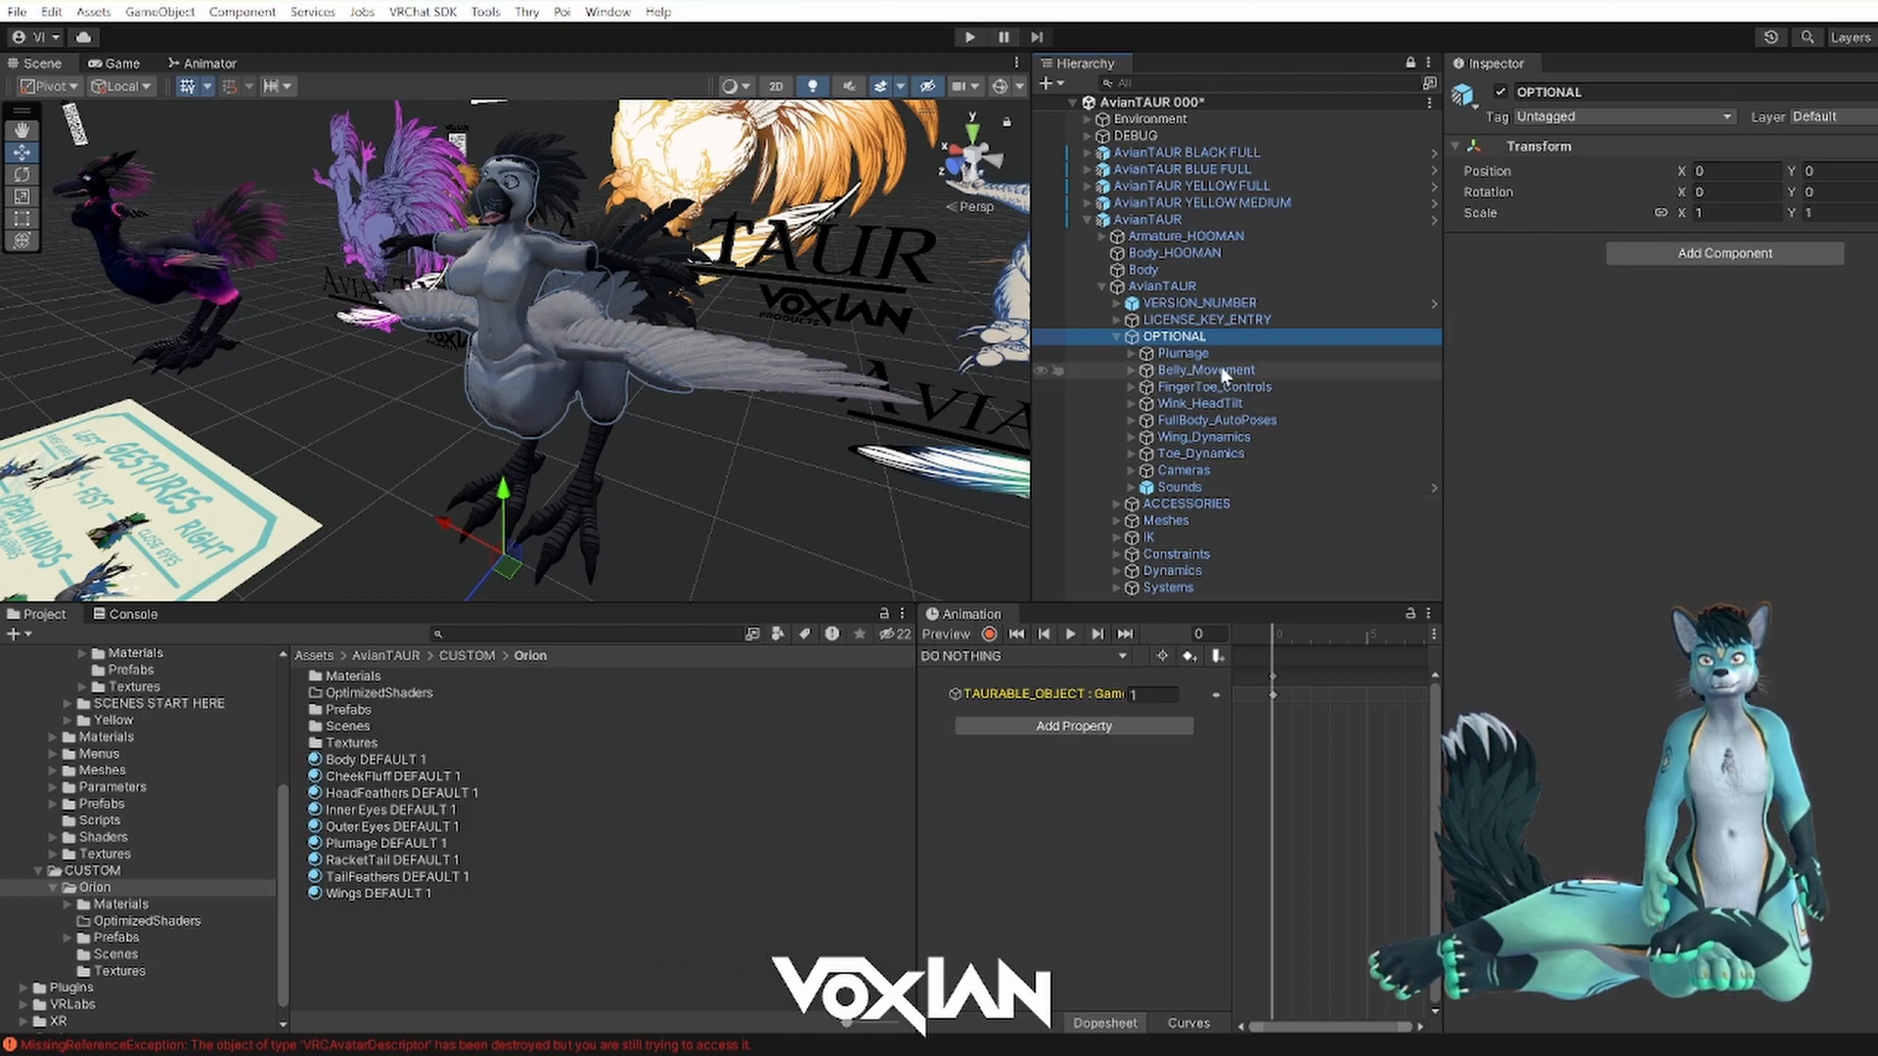
# - Inspect the avatar's belly area and delete the Belly_Movement object from the OPTIONAL group
pyautogui.click(1289, 372)
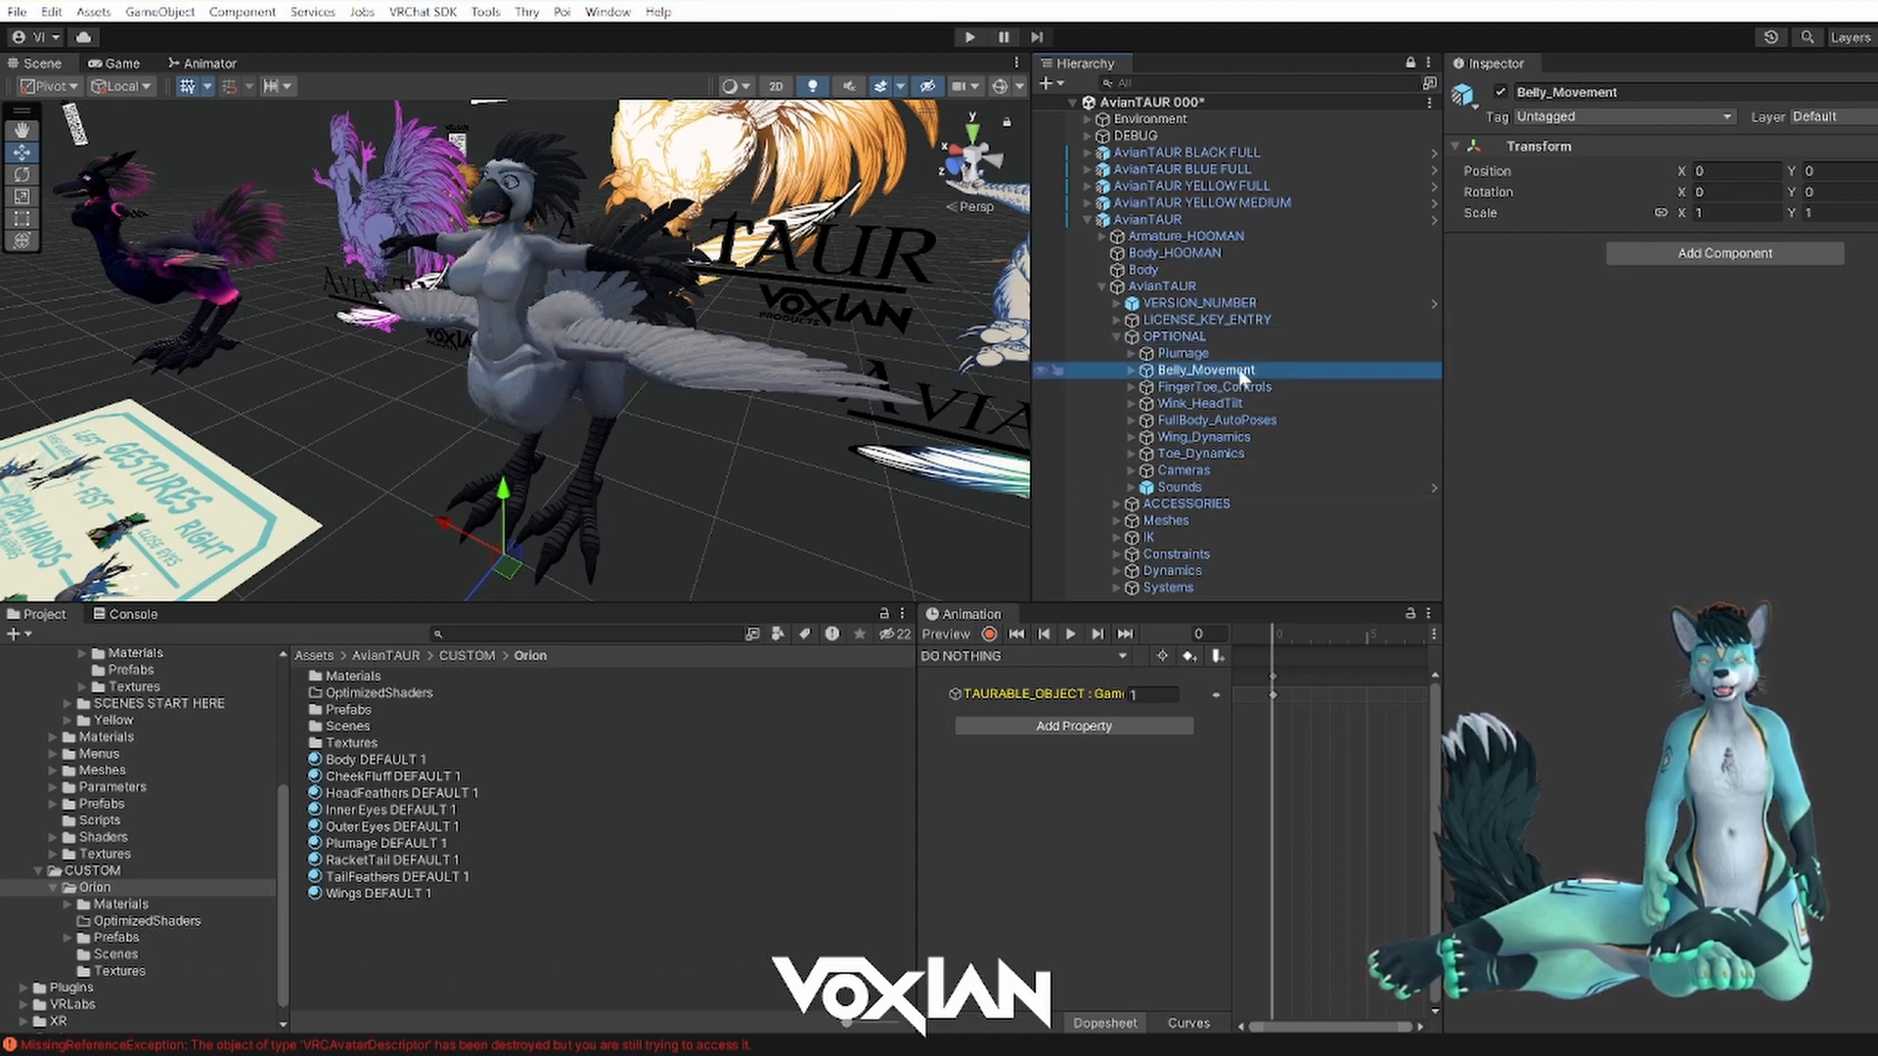
pyautogui.keyDown('alt'); pyautogui.moveTo(713, 366); pyautogui.dragTo(610, 286); pyautogui.keyUp('alt')
pyautogui.scroll(2, 610, 290)
pyautogui.moveTo(622, 302); pyautogui.dragTo(642, 342, button='middle')
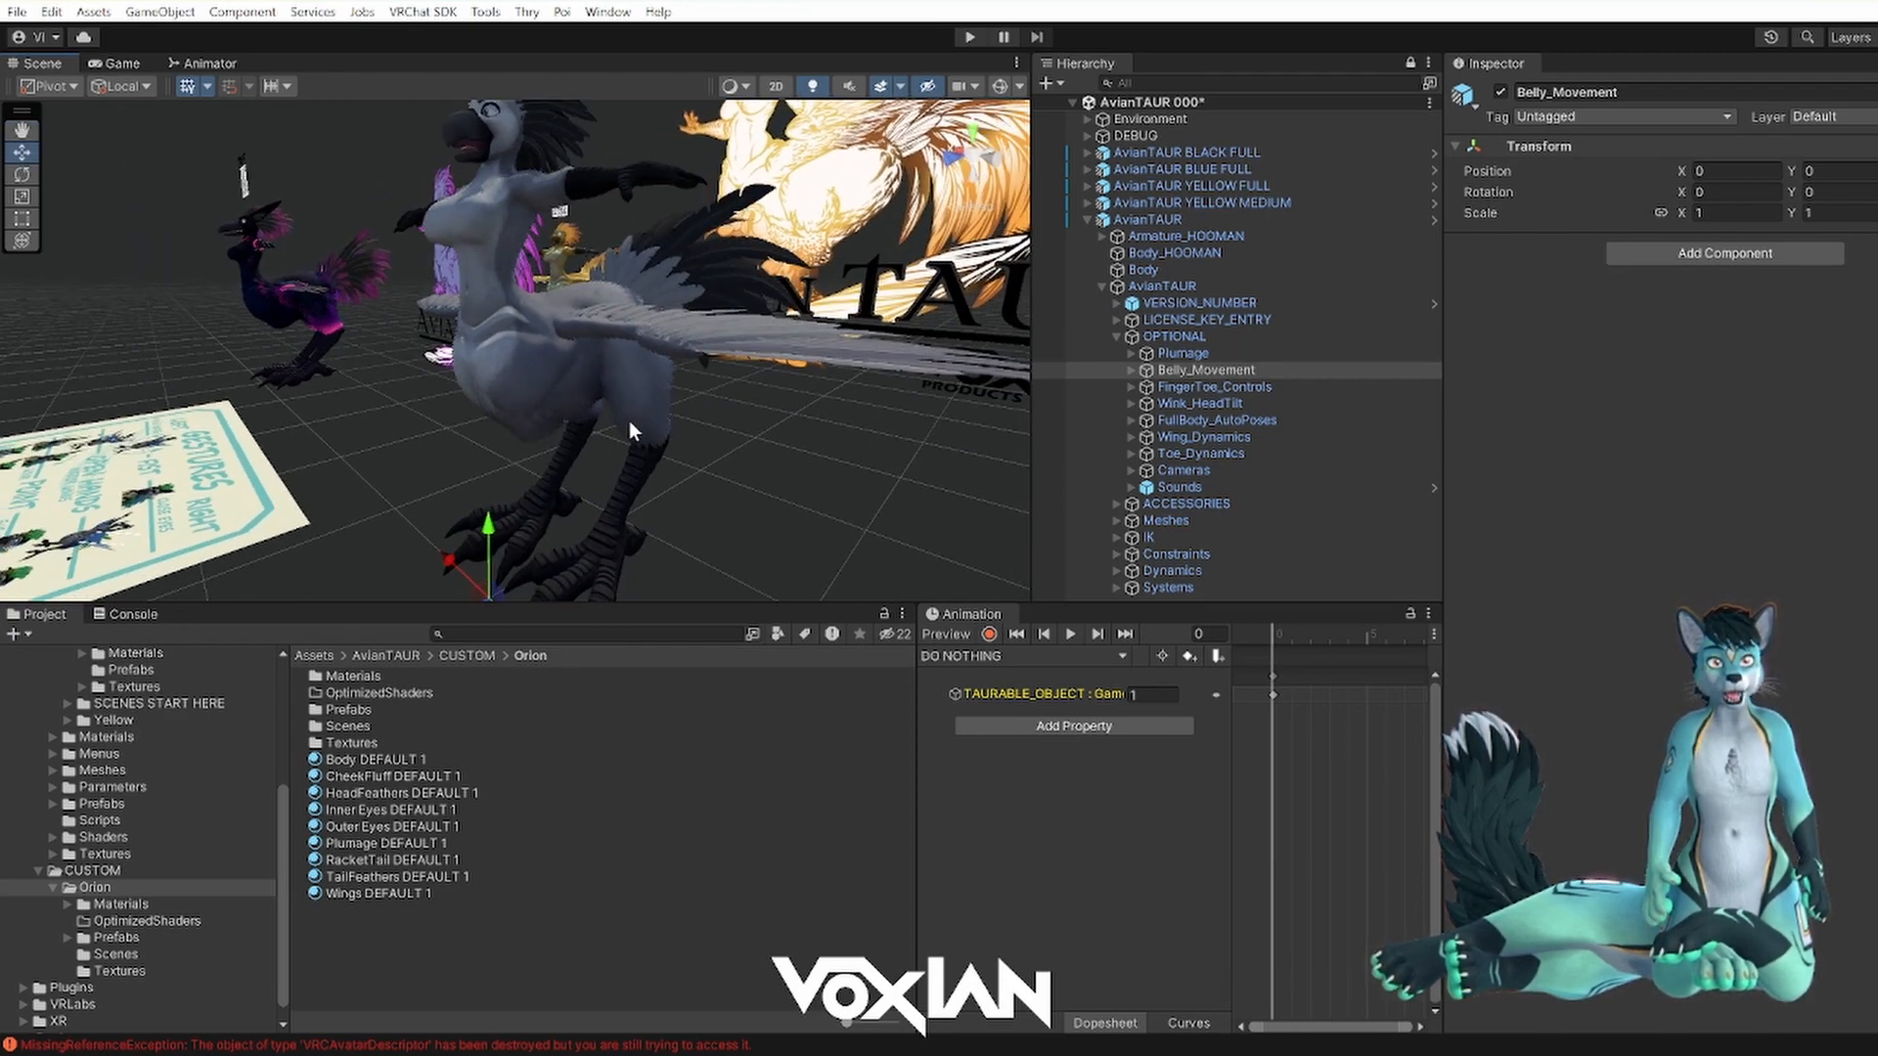
pyautogui.keyDown('alt'); pyautogui.moveTo(630, 420); pyautogui.dragTo(646, 414); pyautogui.keyUp('alt')
pyautogui.click(1237, 372)
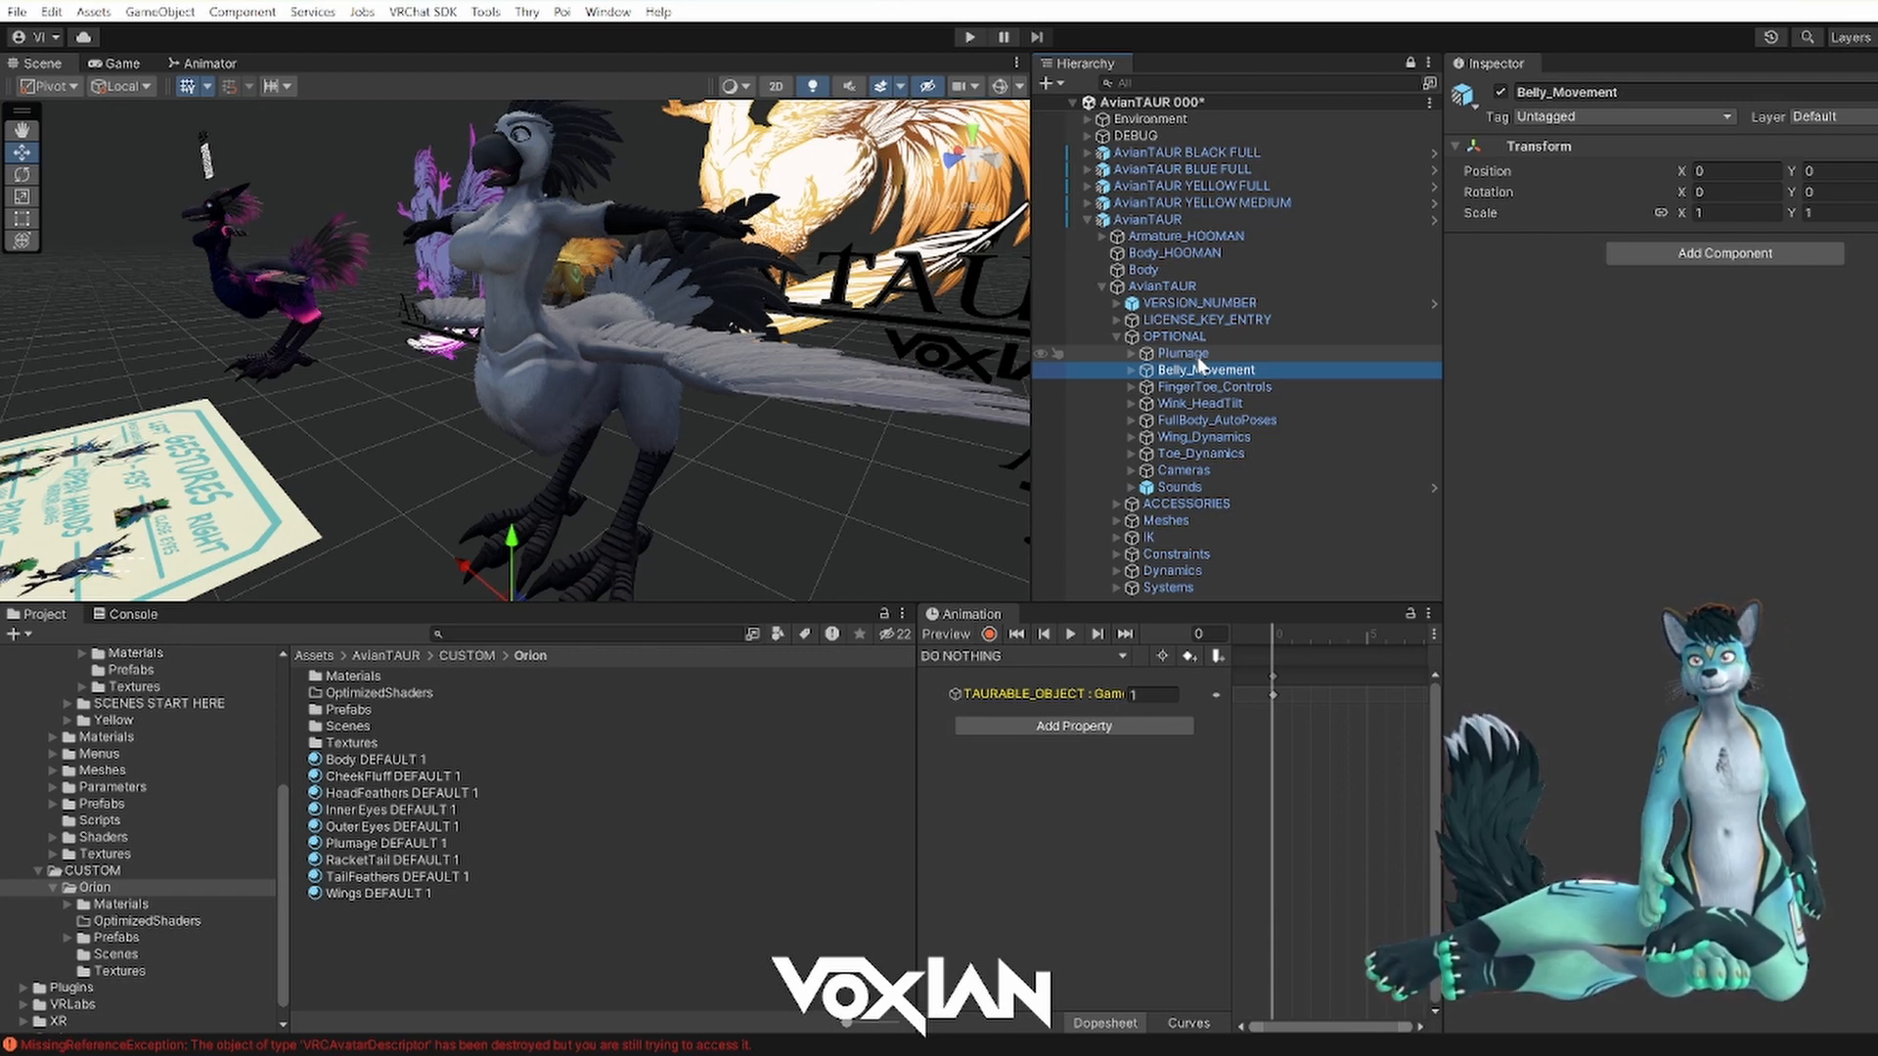
pyautogui.press('Delete')
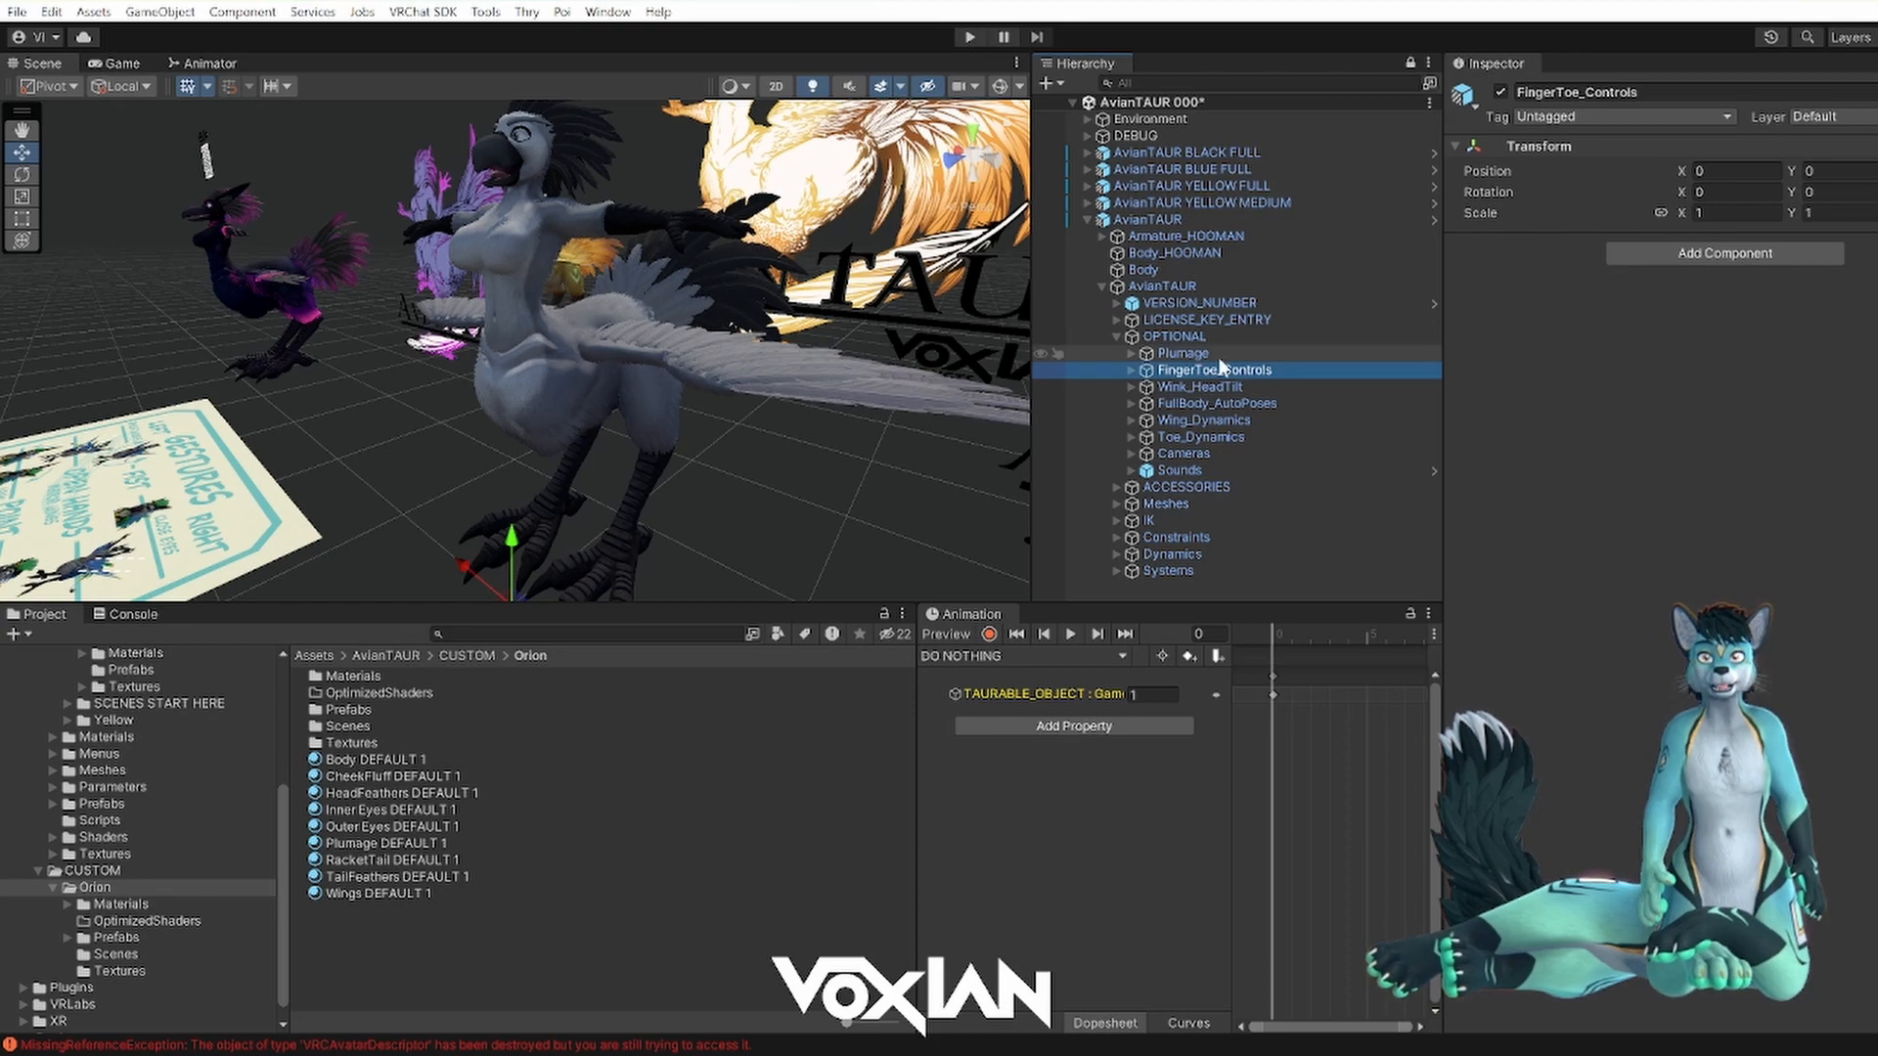
# - Review the Plumage and FingerToe_Controls options against the avatar's body, hands and feet
pyautogui.moveTo(489, 428)
pyautogui.keyDown('alt'); pyautogui.mouseDown()
pyautogui.moveTo(519, 440)
pyautogui.moveTo(484, 401)
pyautogui.mouseUp(); pyautogui.keyUp('alt')
pyautogui.keyDown('alt'); pyautogui.moveTo(484, 401); pyautogui.dragTo(541, 433, button='right'); pyautogui.keyUp('alt')
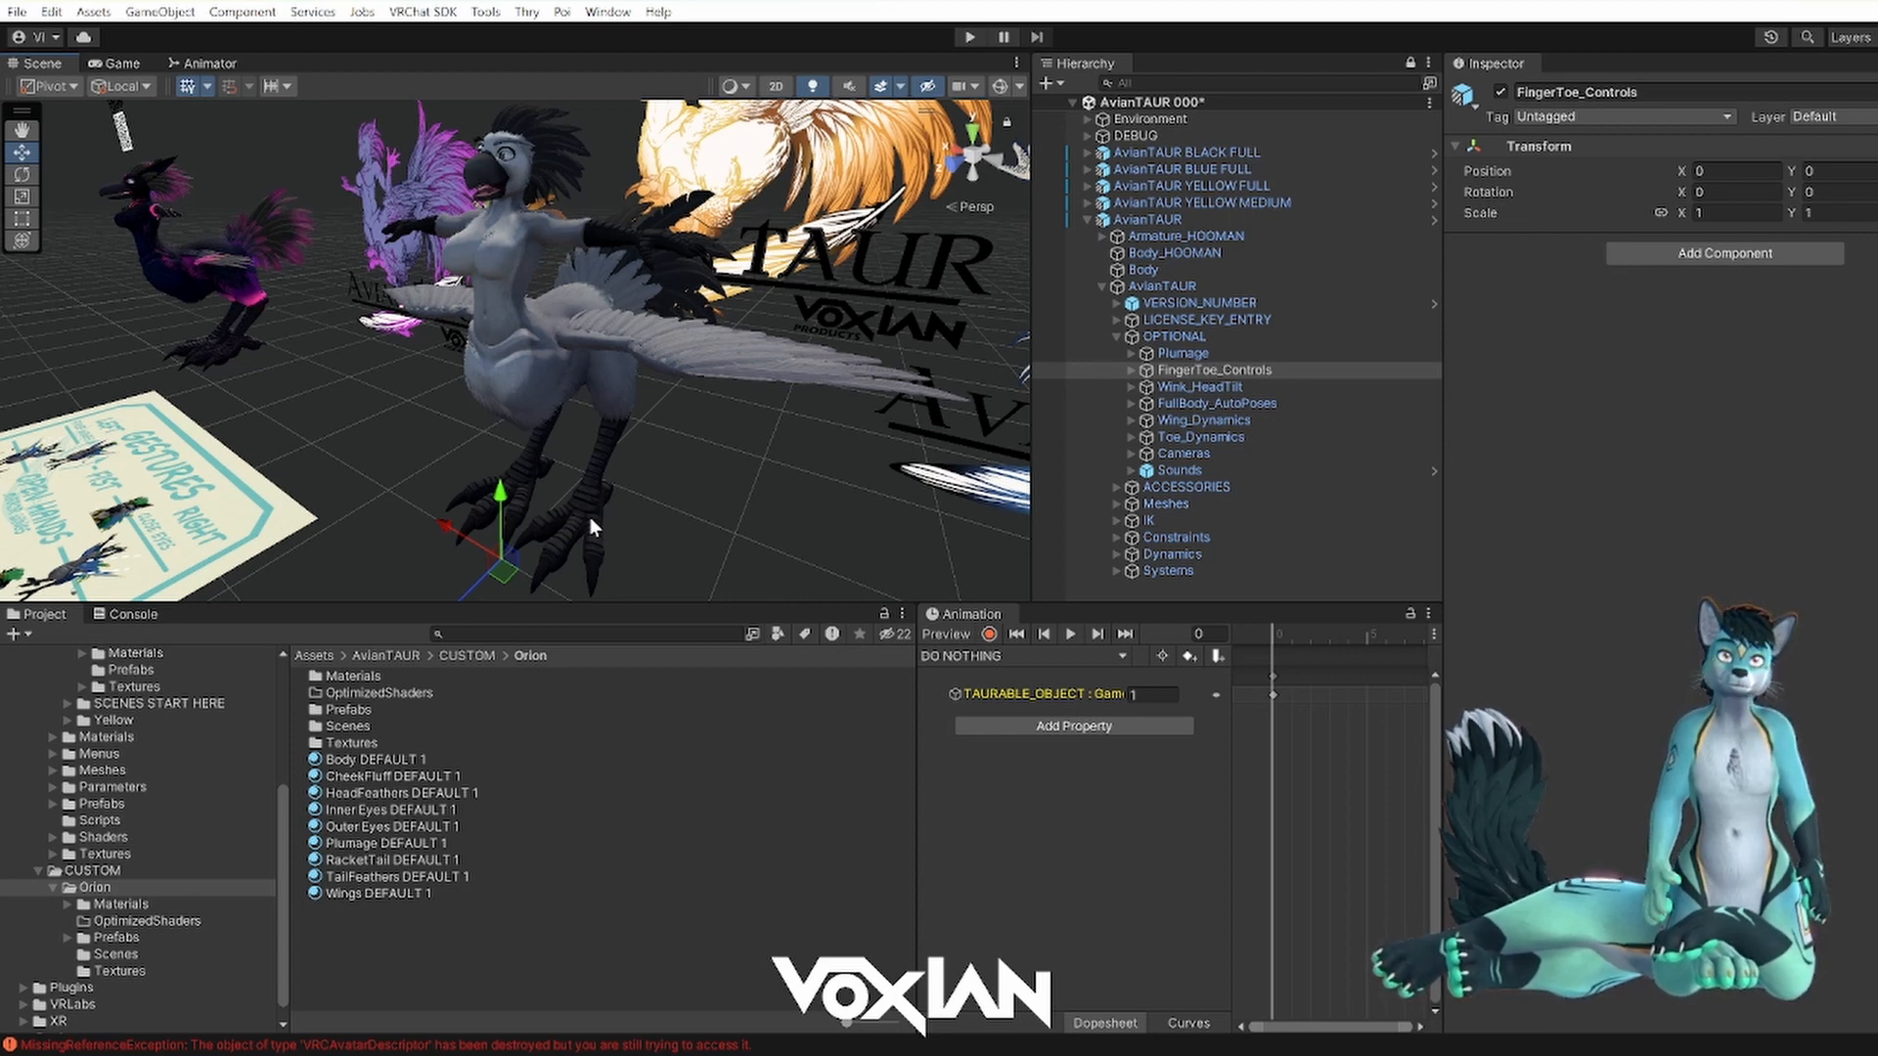
pyautogui.click(1208, 354)
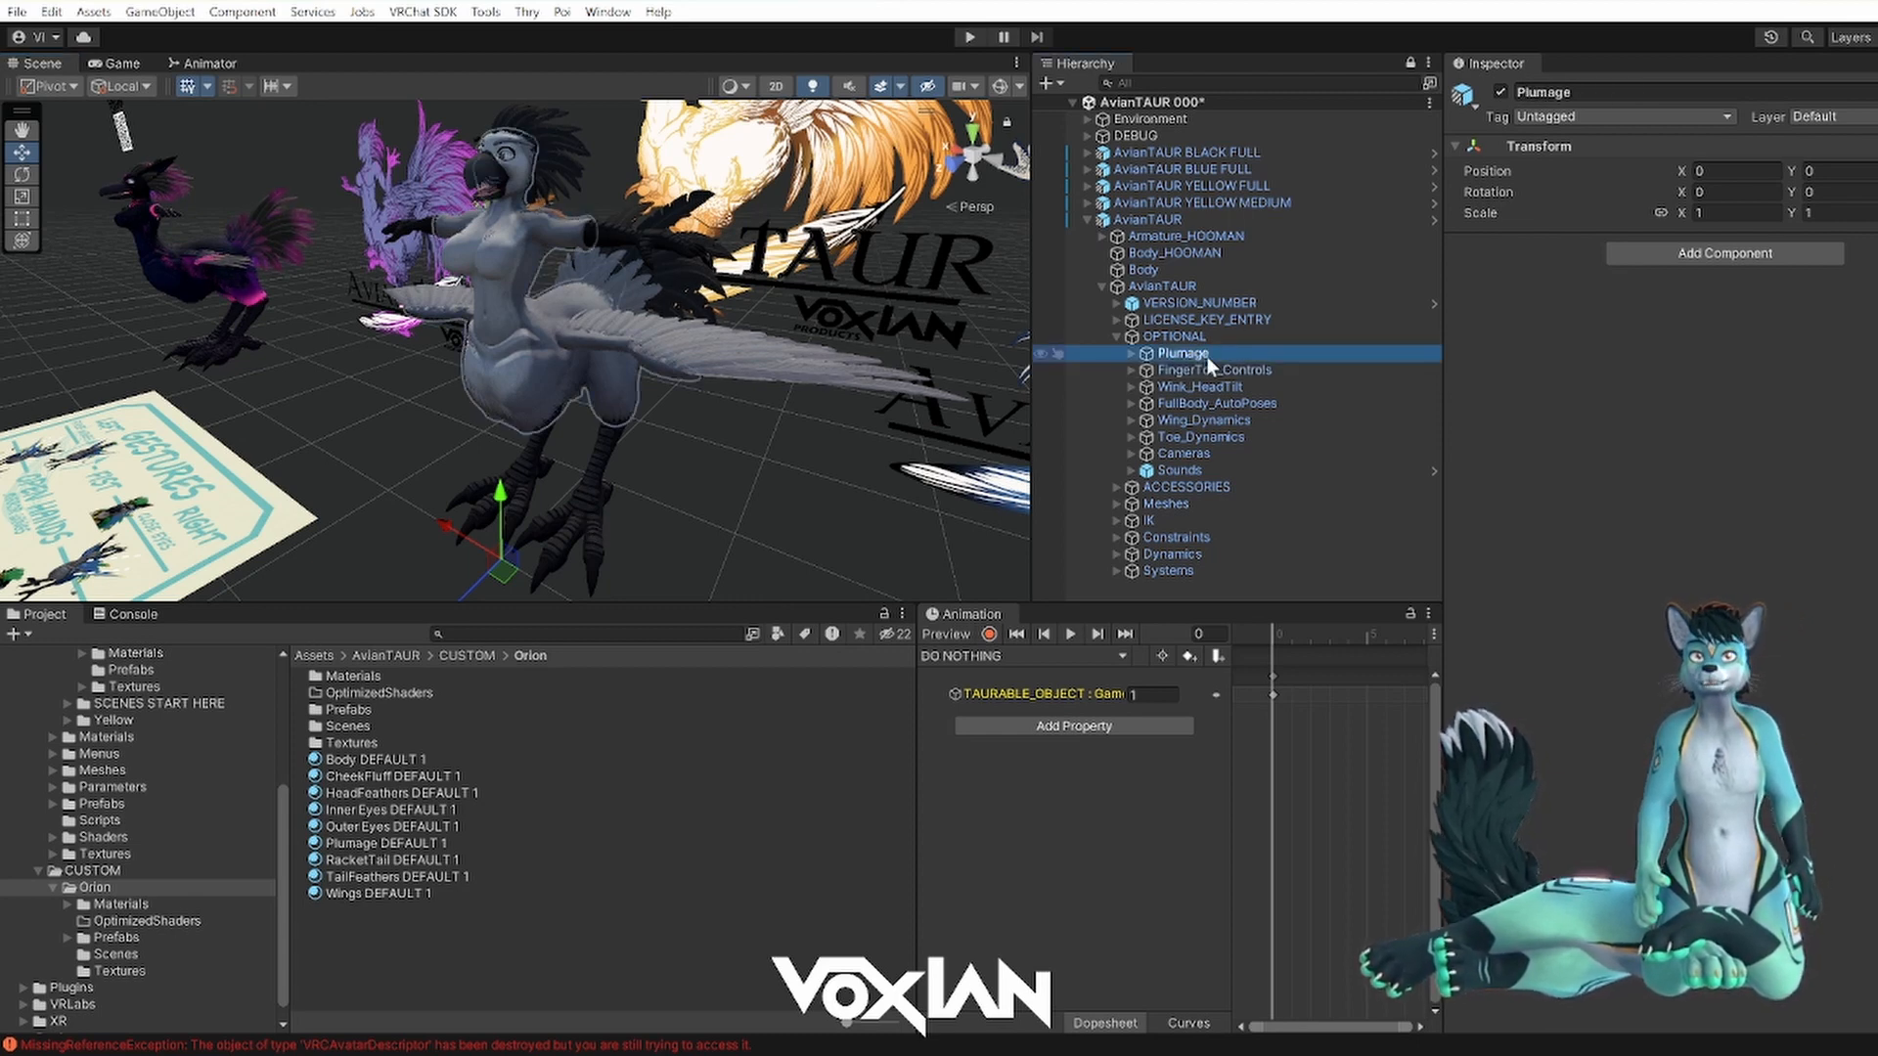
pyautogui.click(1207, 372)
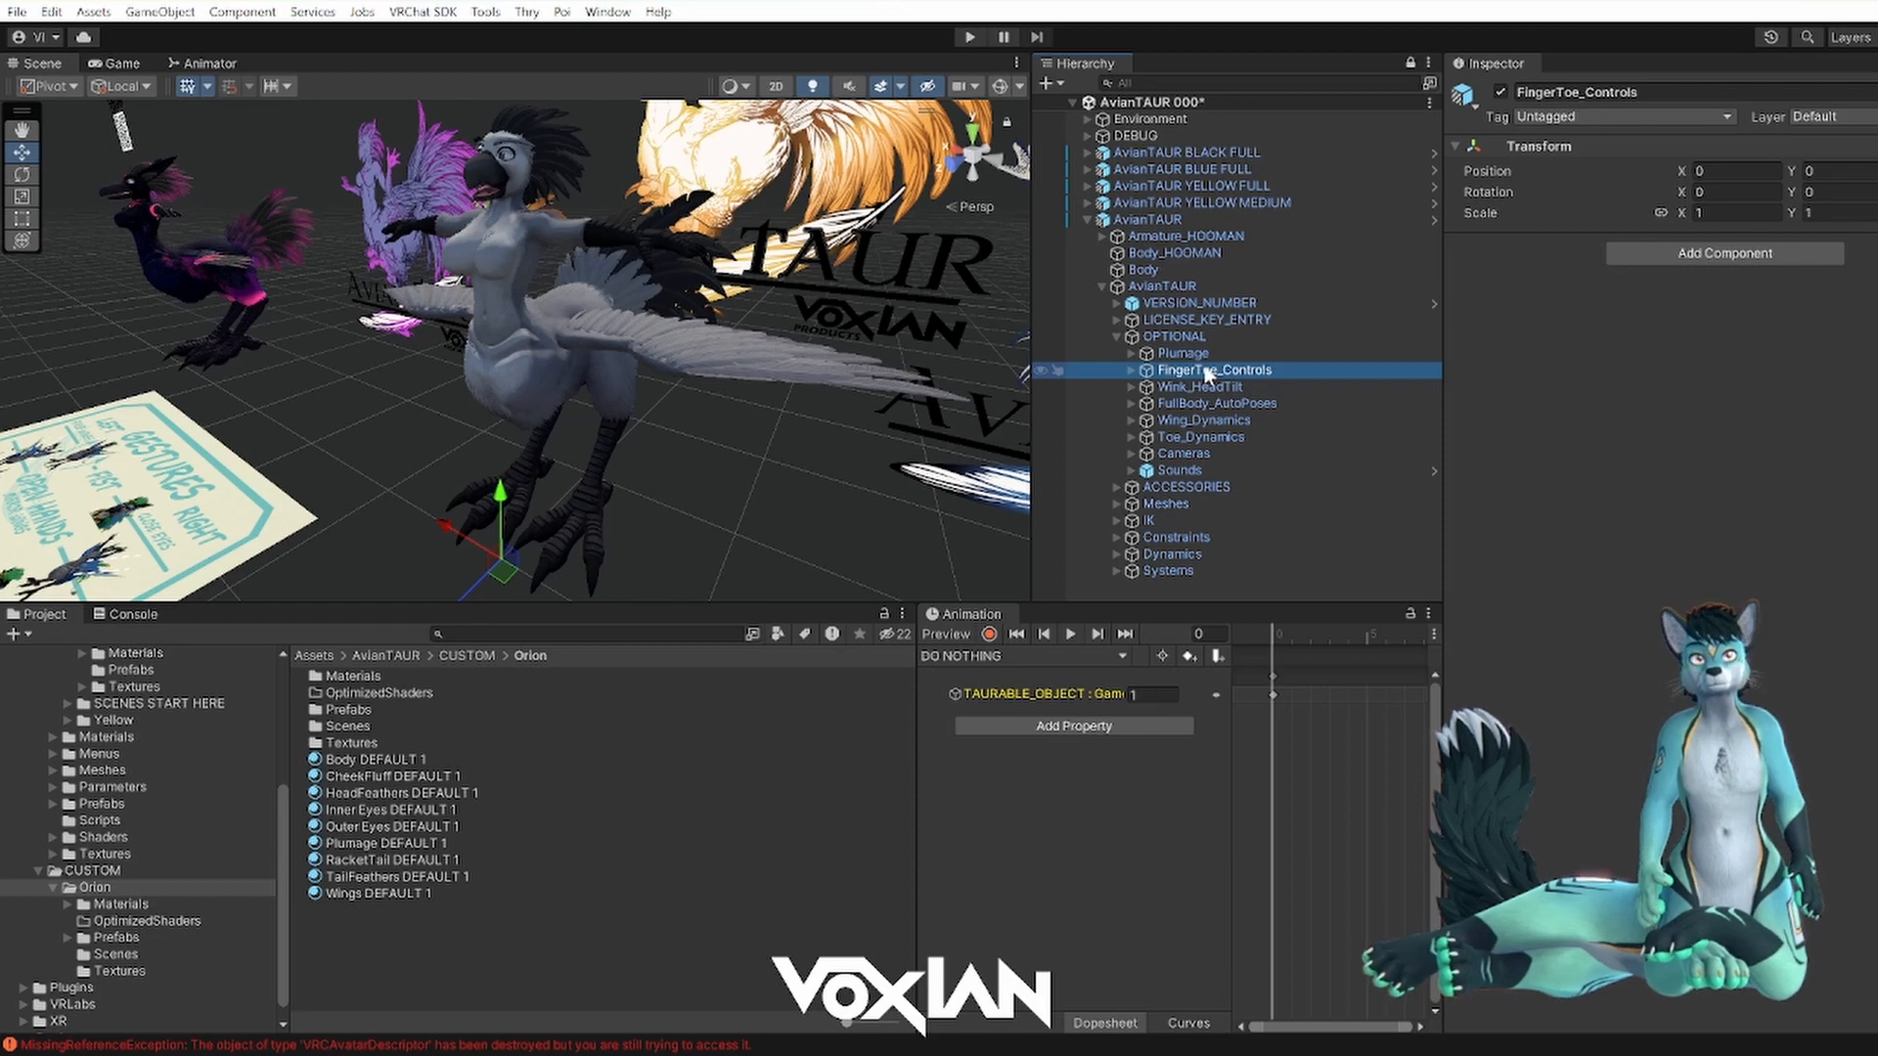
# - Examine the contents of the Wink_HeadTilt option and the avatar's head, then collapse the group
pyautogui.click(1213, 387)
pyautogui.keyDown('alt'); pyautogui.moveTo(679, 443); pyautogui.dragTo(647, 413); pyautogui.keyUp('alt')
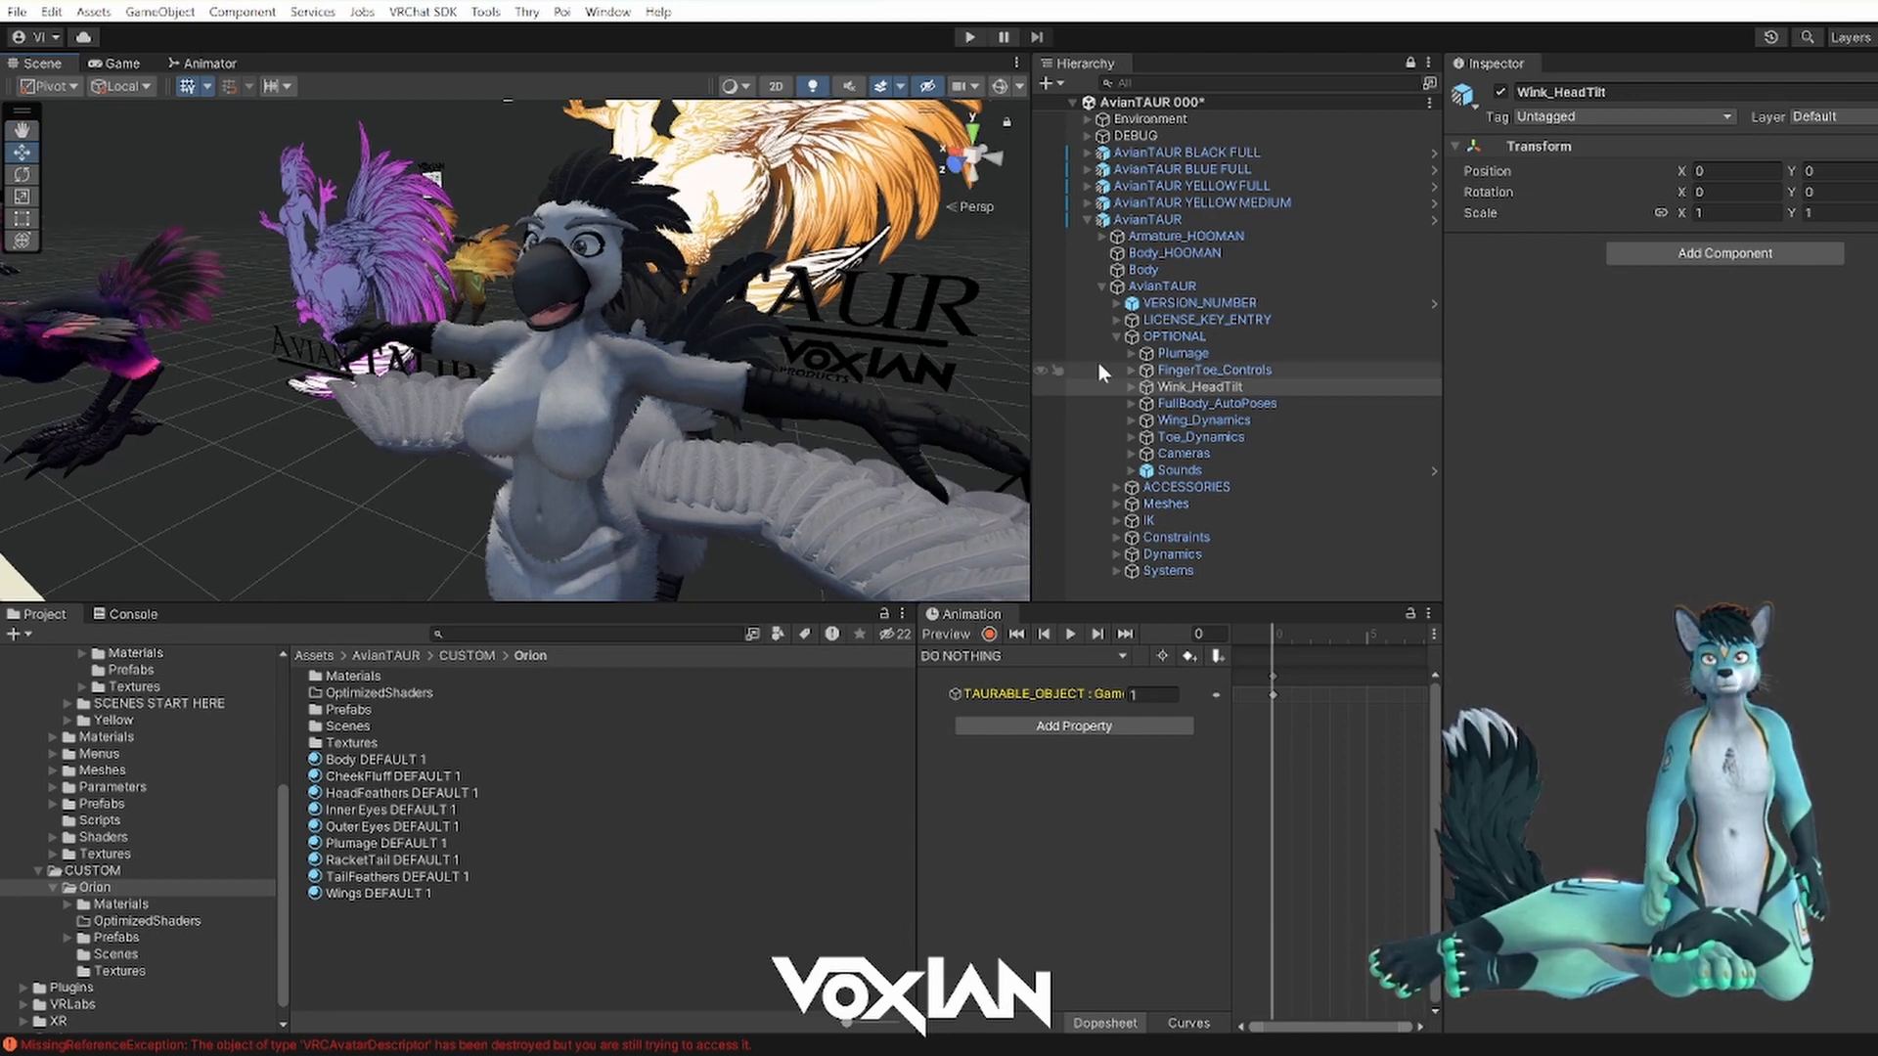
pyautogui.click(1131, 386)
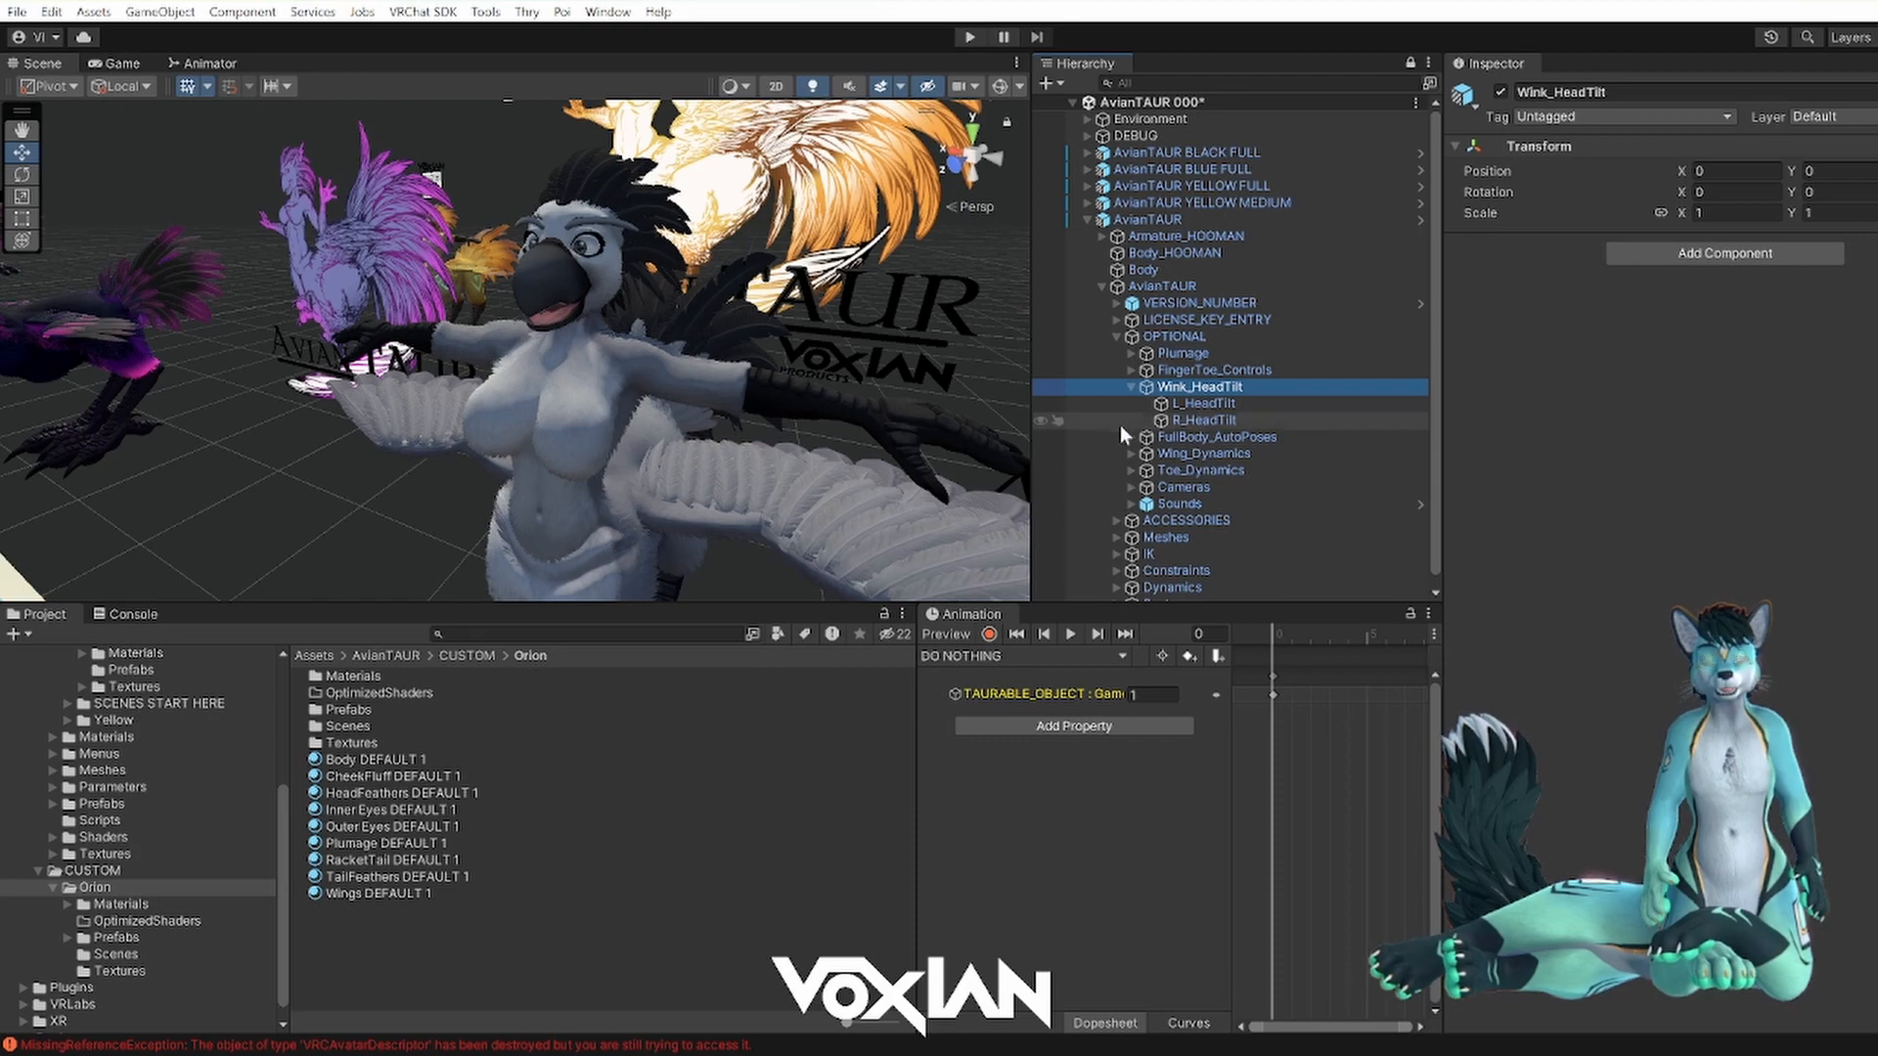
pyautogui.scroll(-4, 682, 426)
pyautogui.moveTo(675, 420); pyautogui.dragTo(607, 336, button='middle')
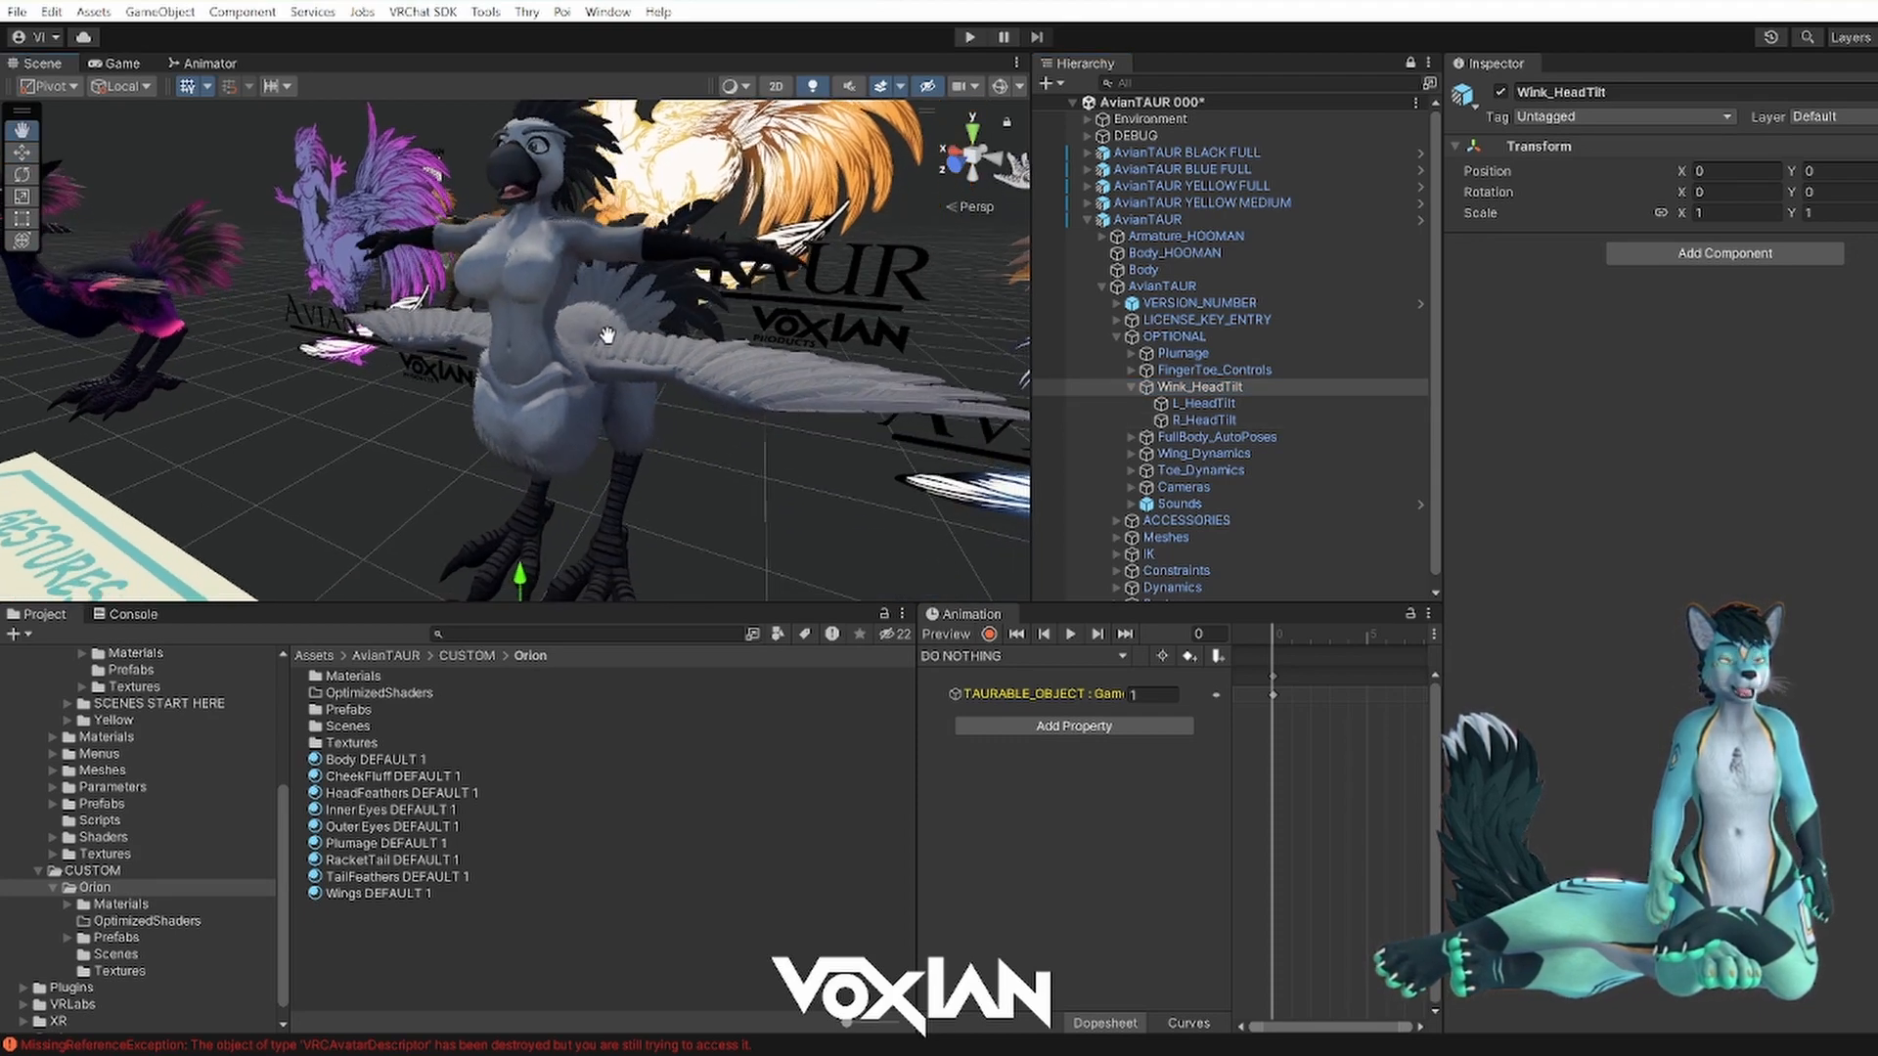
pyautogui.scroll(-2, 587, 333)
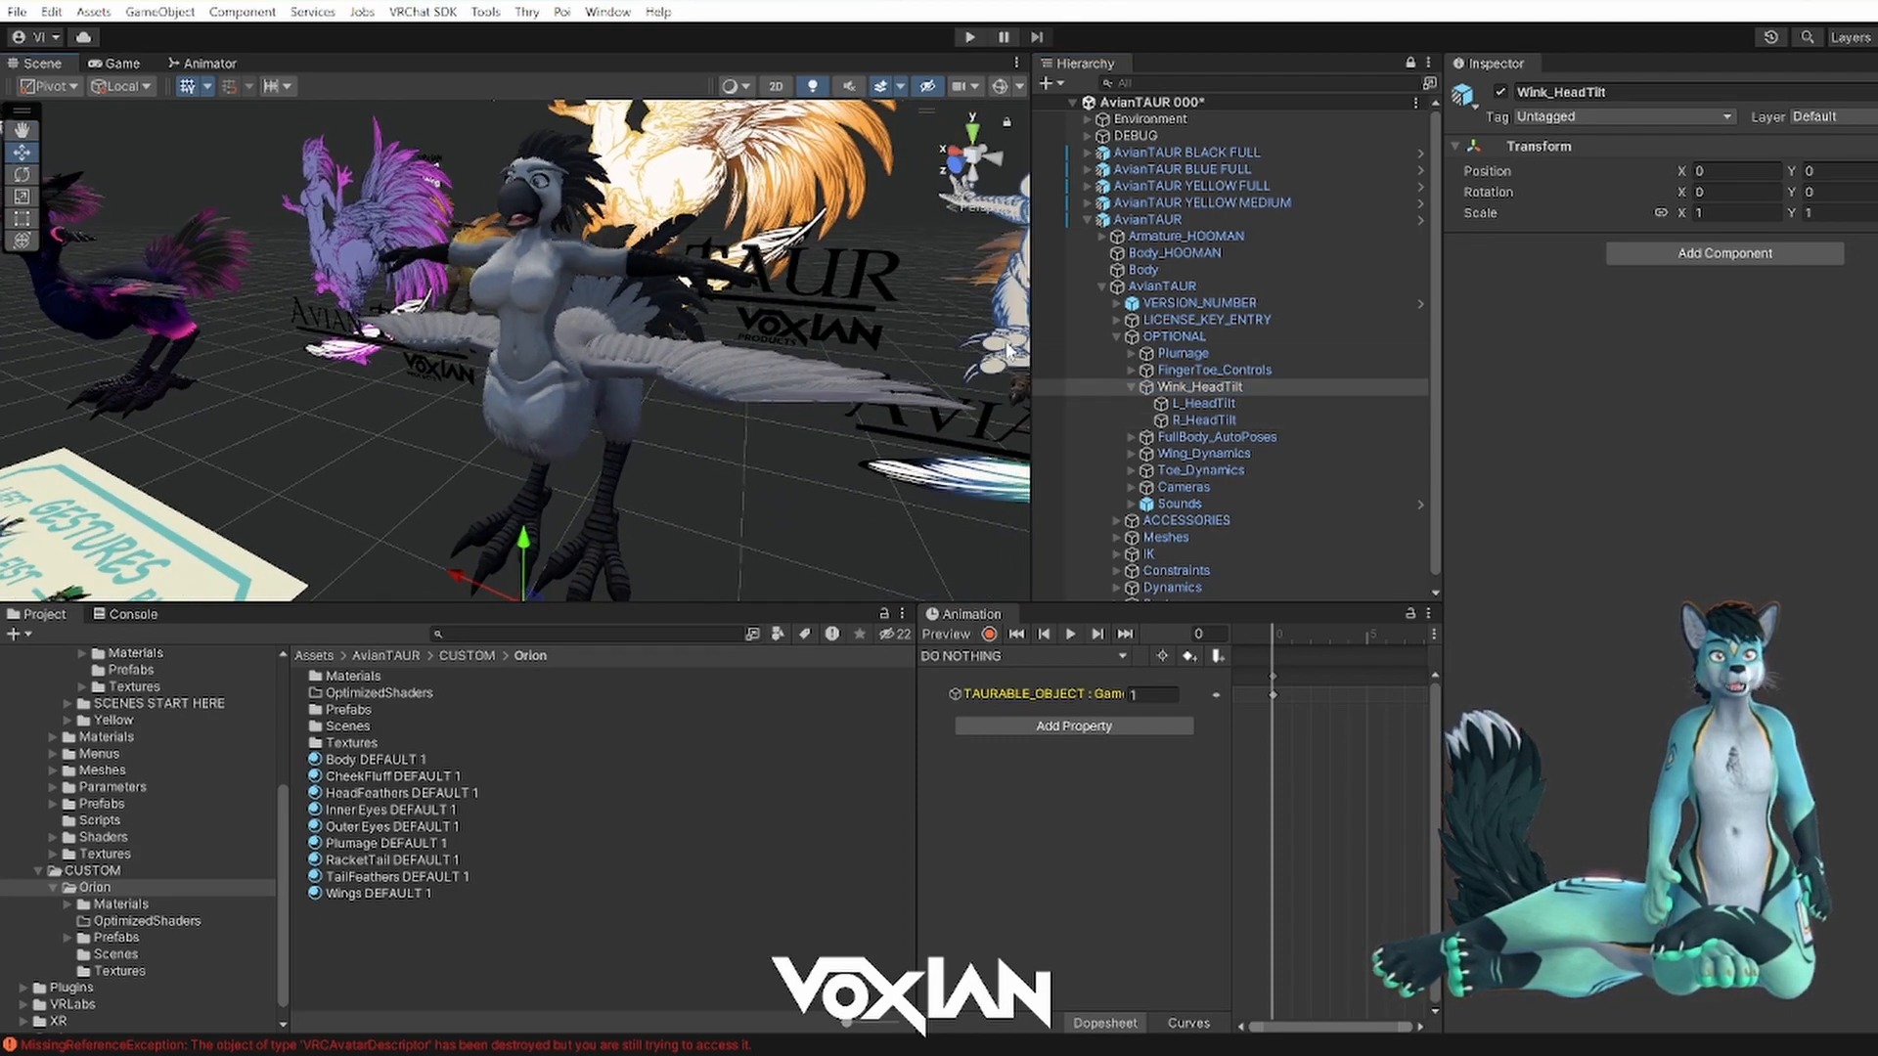
pyautogui.click(1131, 386)
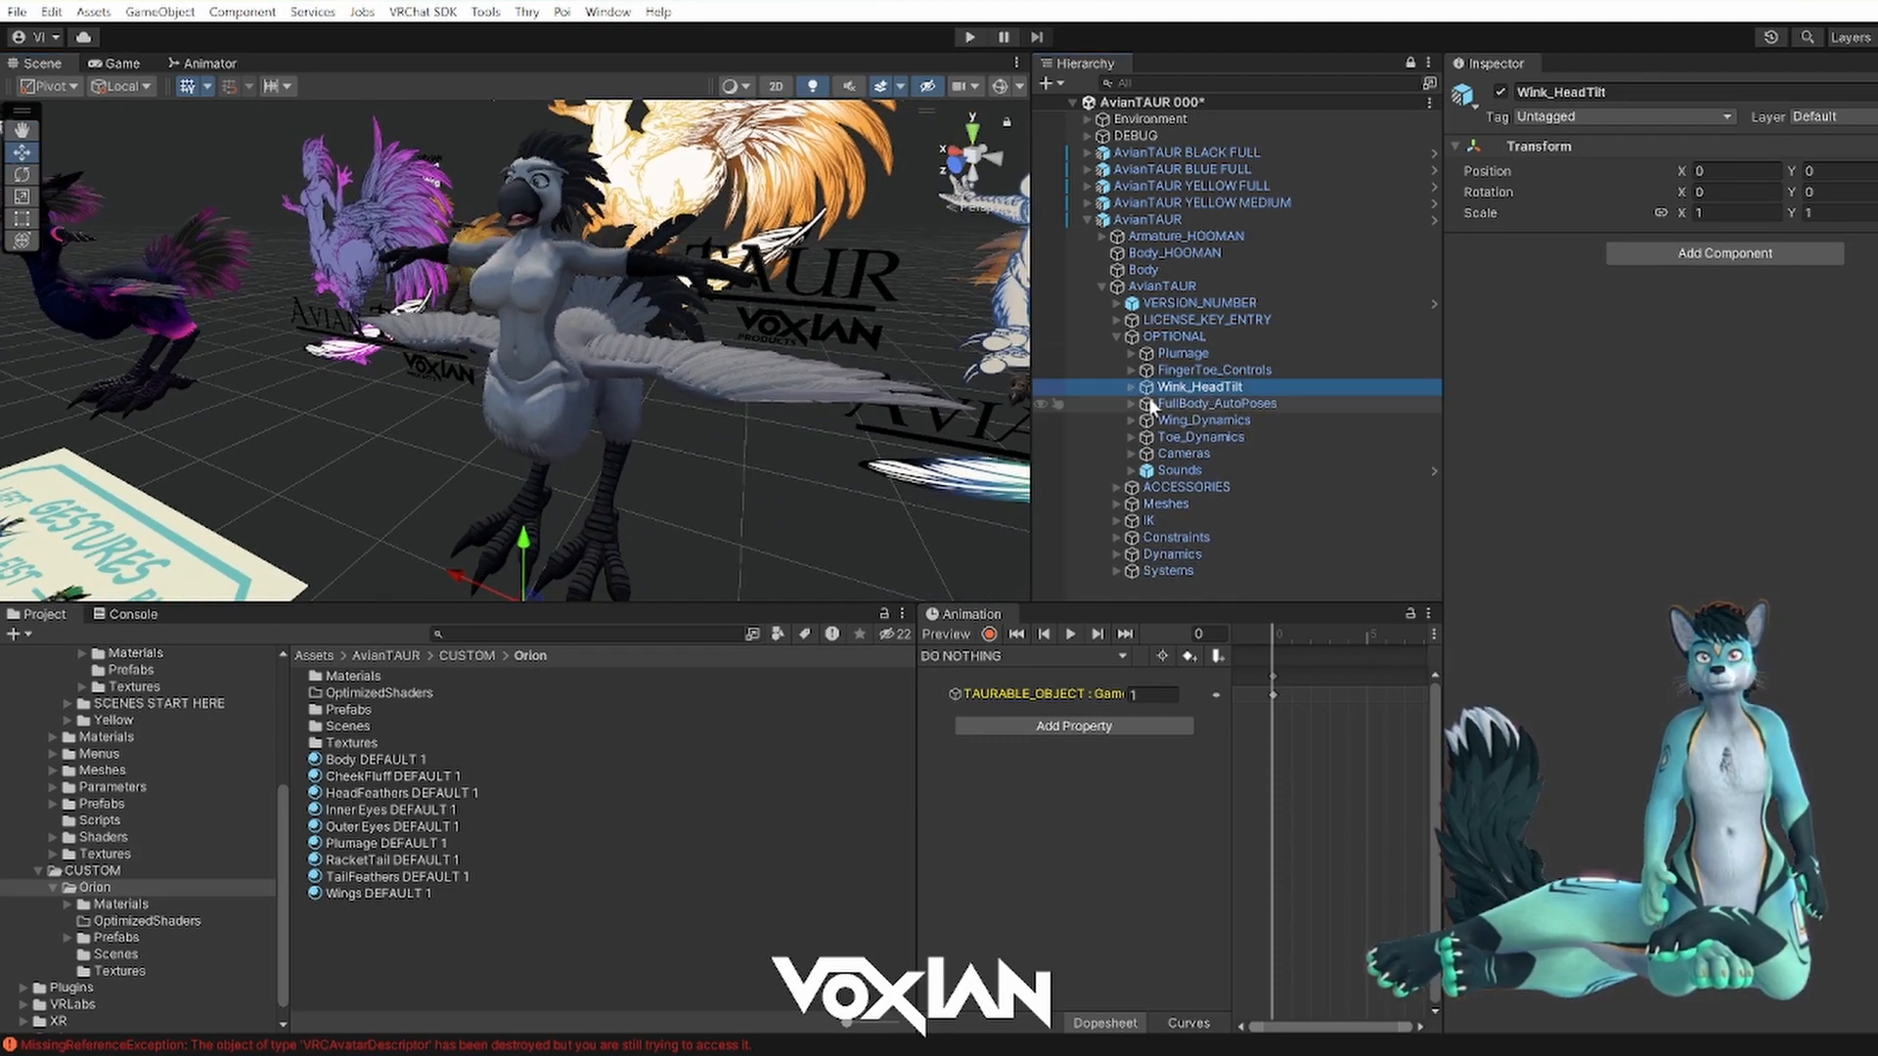
# - Expand the FullBody_AutoPoses option and look over the avatar's hips and legs
pyautogui.click(1149, 403)
pyautogui.click(1131, 404)
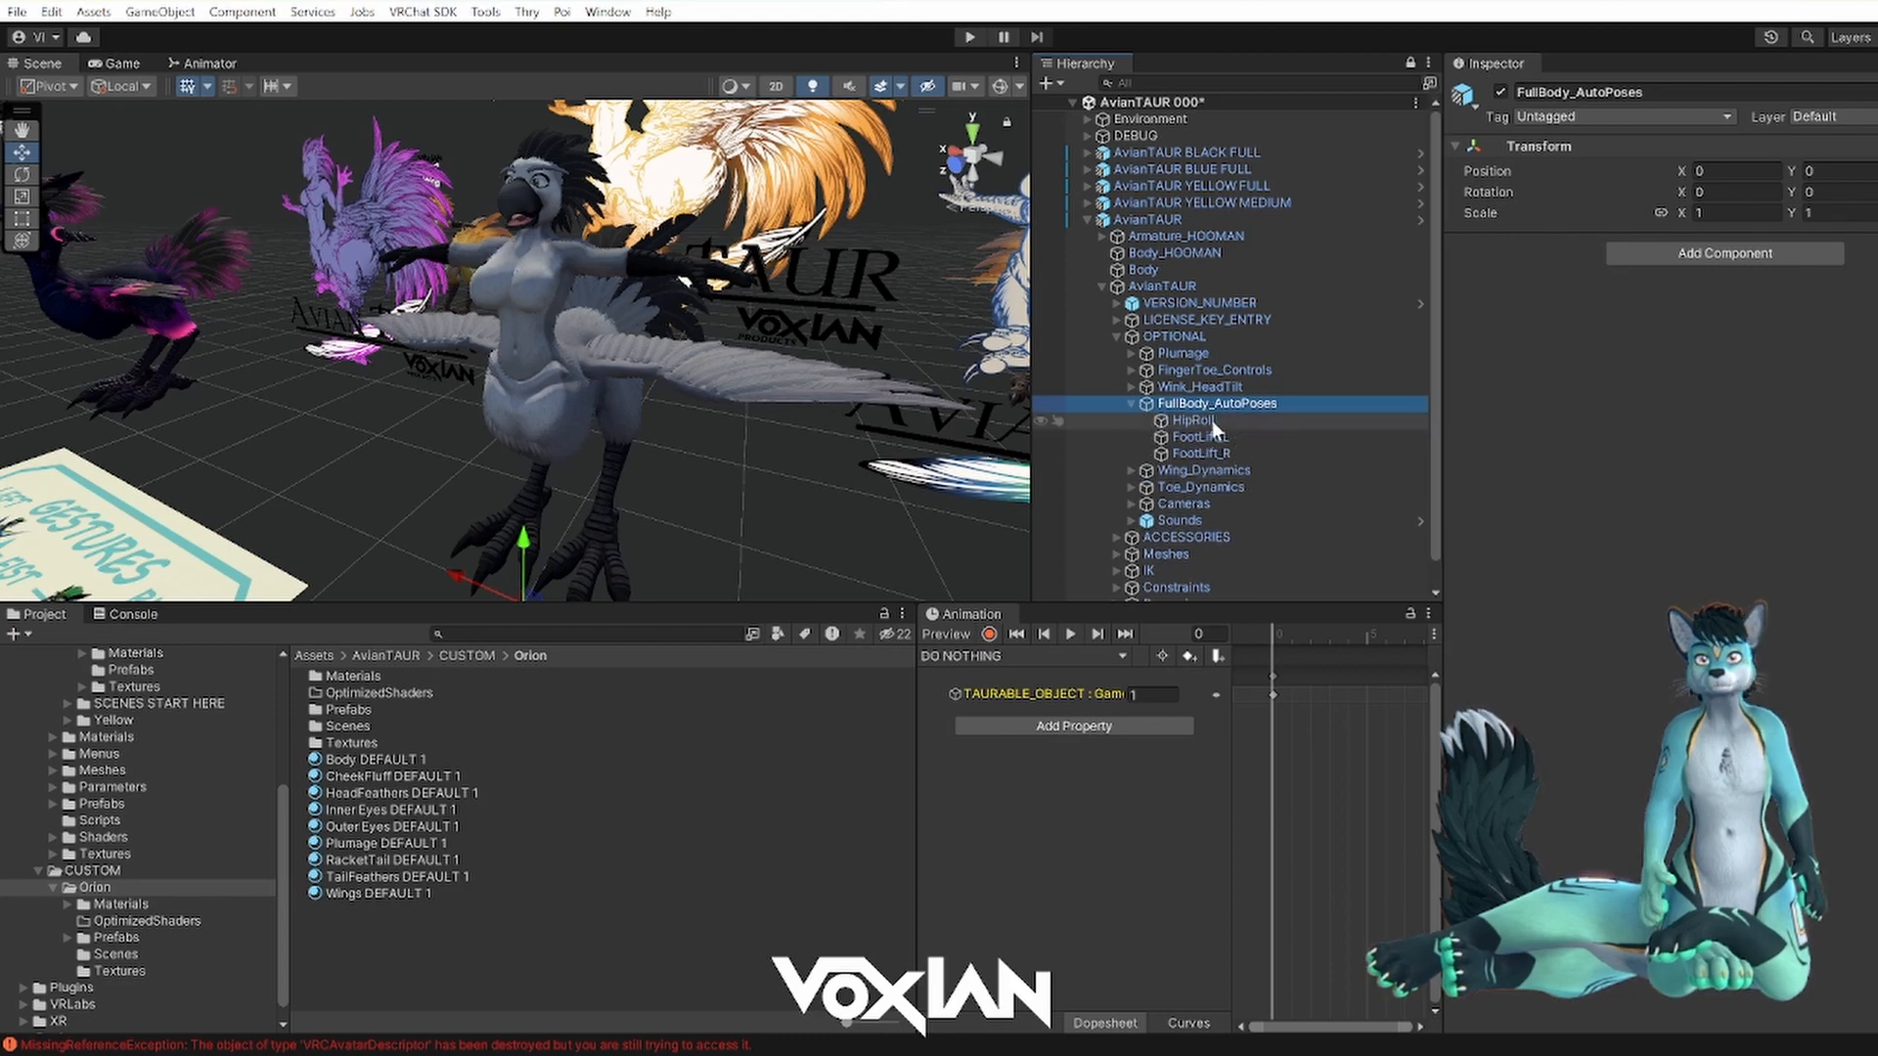
pyautogui.keyDown('alt'); pyautogui.moveTo(684, 345); pyautogui.dragTo(651, 363); pyautogui.keyUp('alt')
pyautogui.moveTo(642, 379); pyautogui.dragTo(653, 294, button='middle')
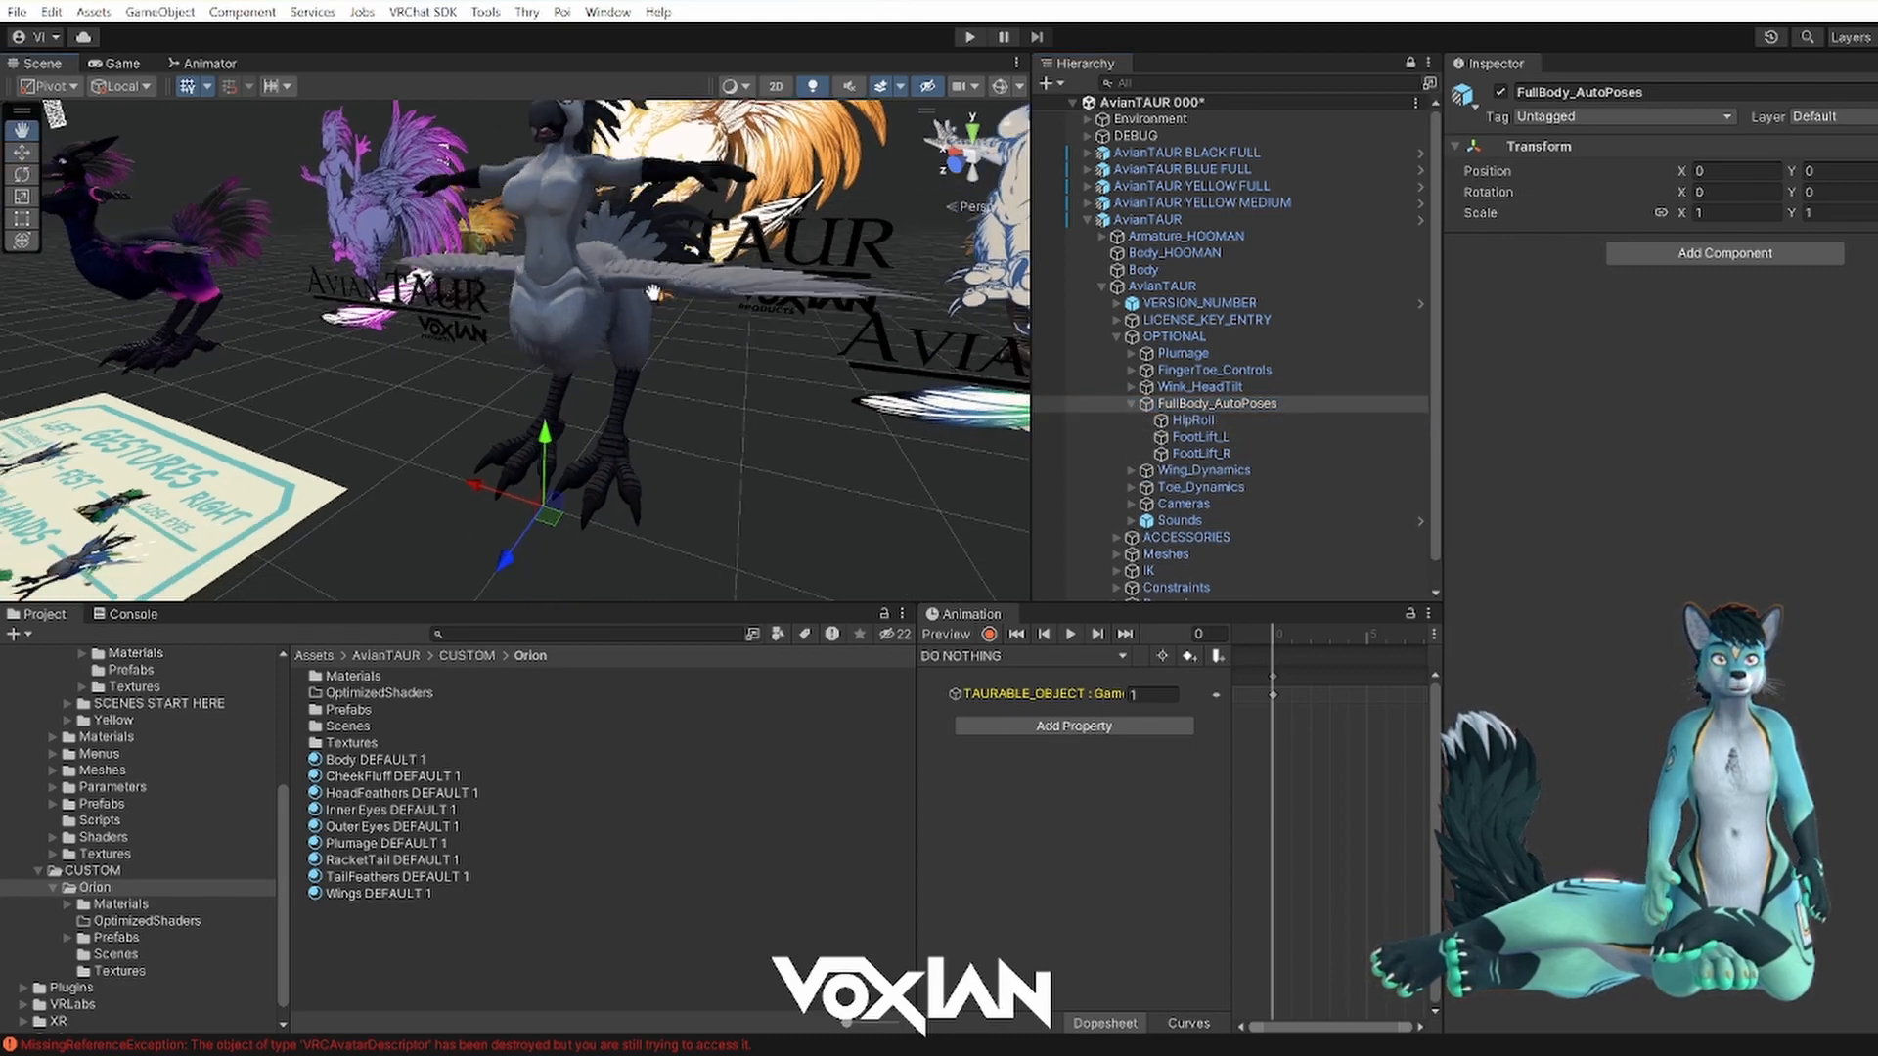
pyautogui.keyDown('alt'); pyautogui.moveTo(652, 294); pyautogui.dragTo(610, 320); pyautogui.keyUp('alt')
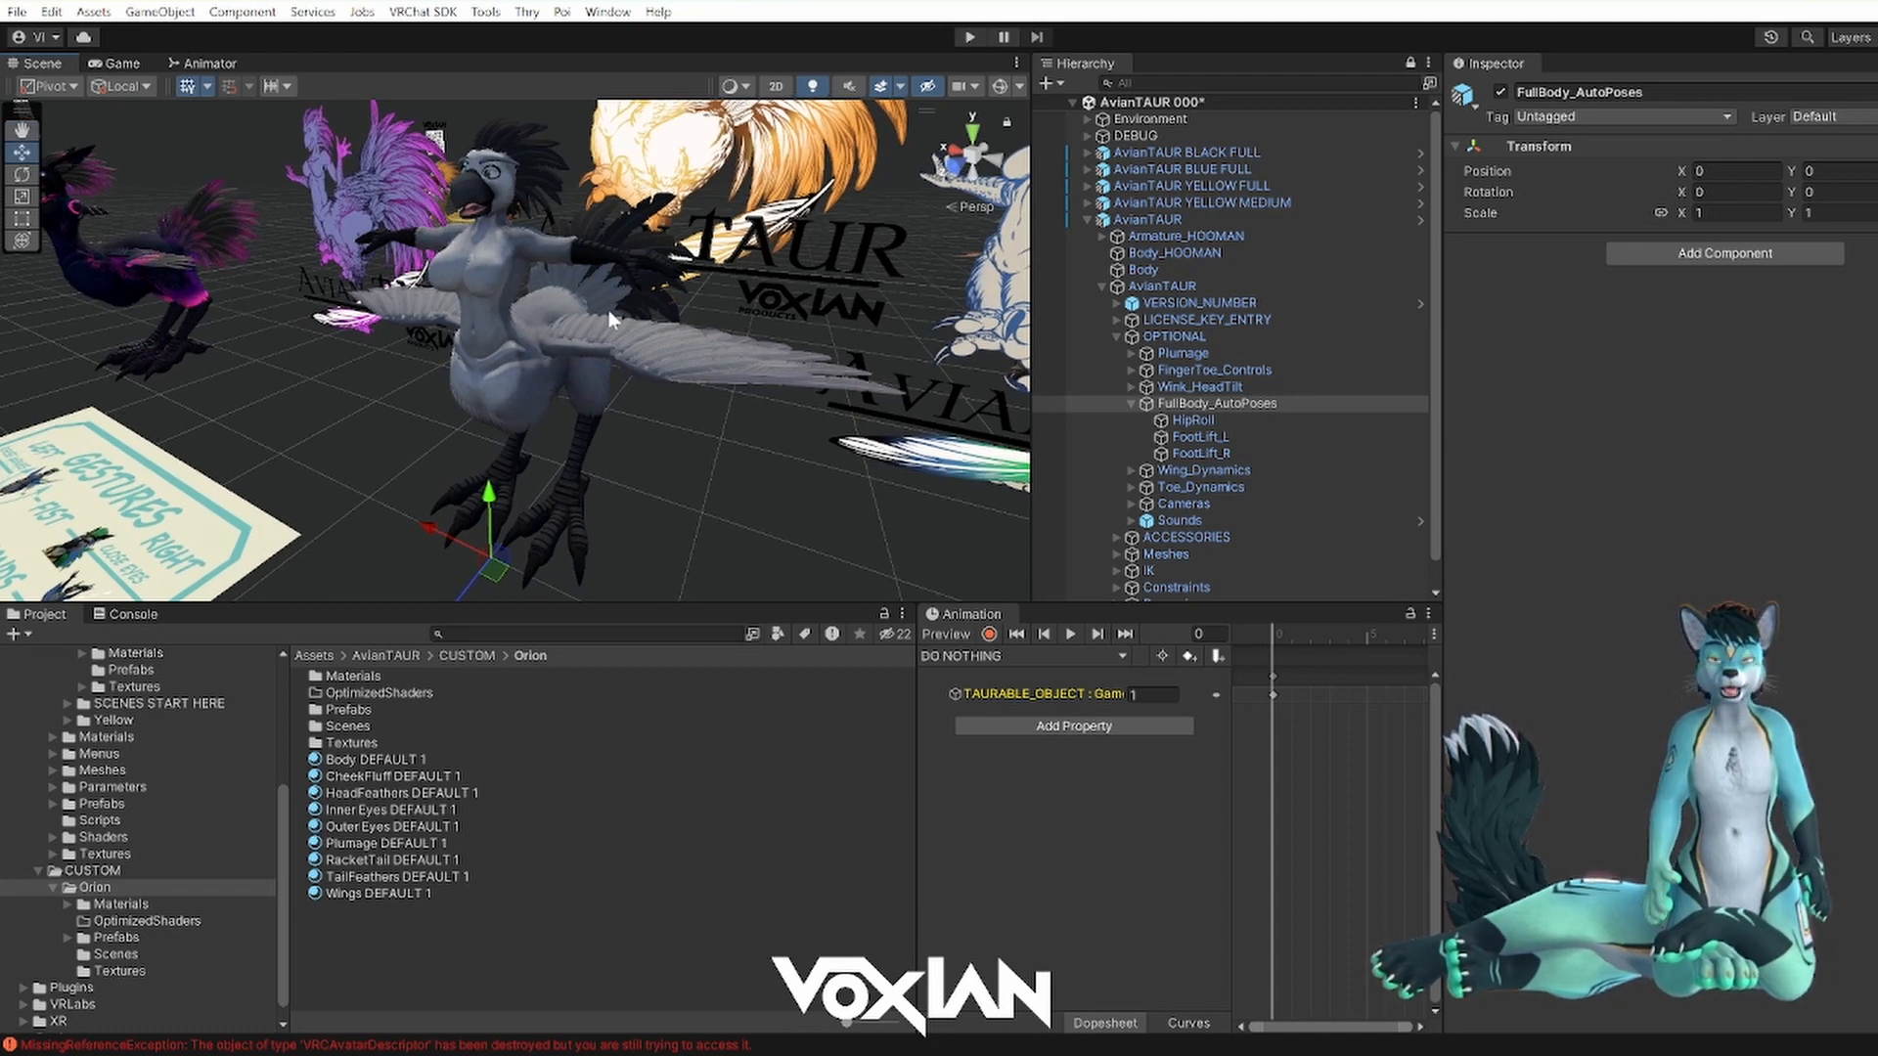
# - Examine the component settings of HipRoll, FootLift_L and FootLift_R inside FullBody_AutoPoses, and collapse the group
pyautogui.click(1193, 420)
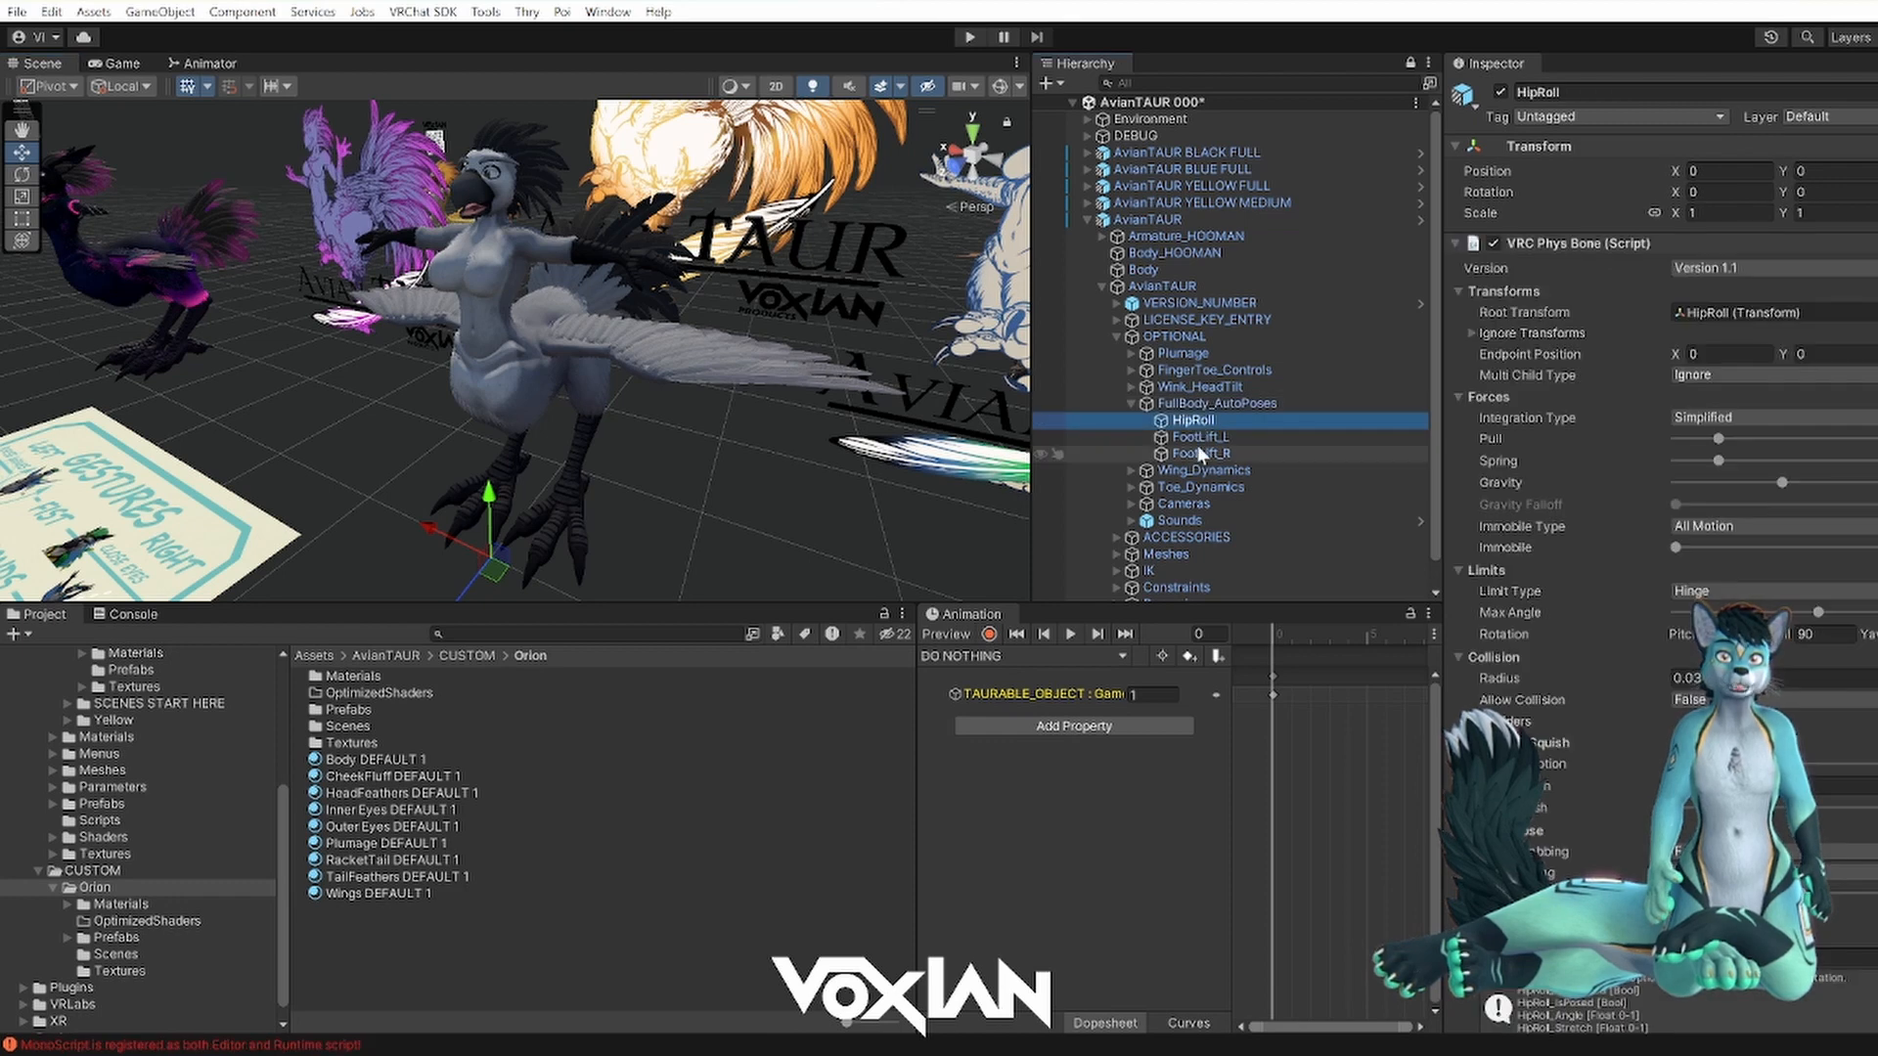
pyautogui.click(1206, 441)
pyautogui.click(1202, 454)
pyautogui.click(1208, 438)
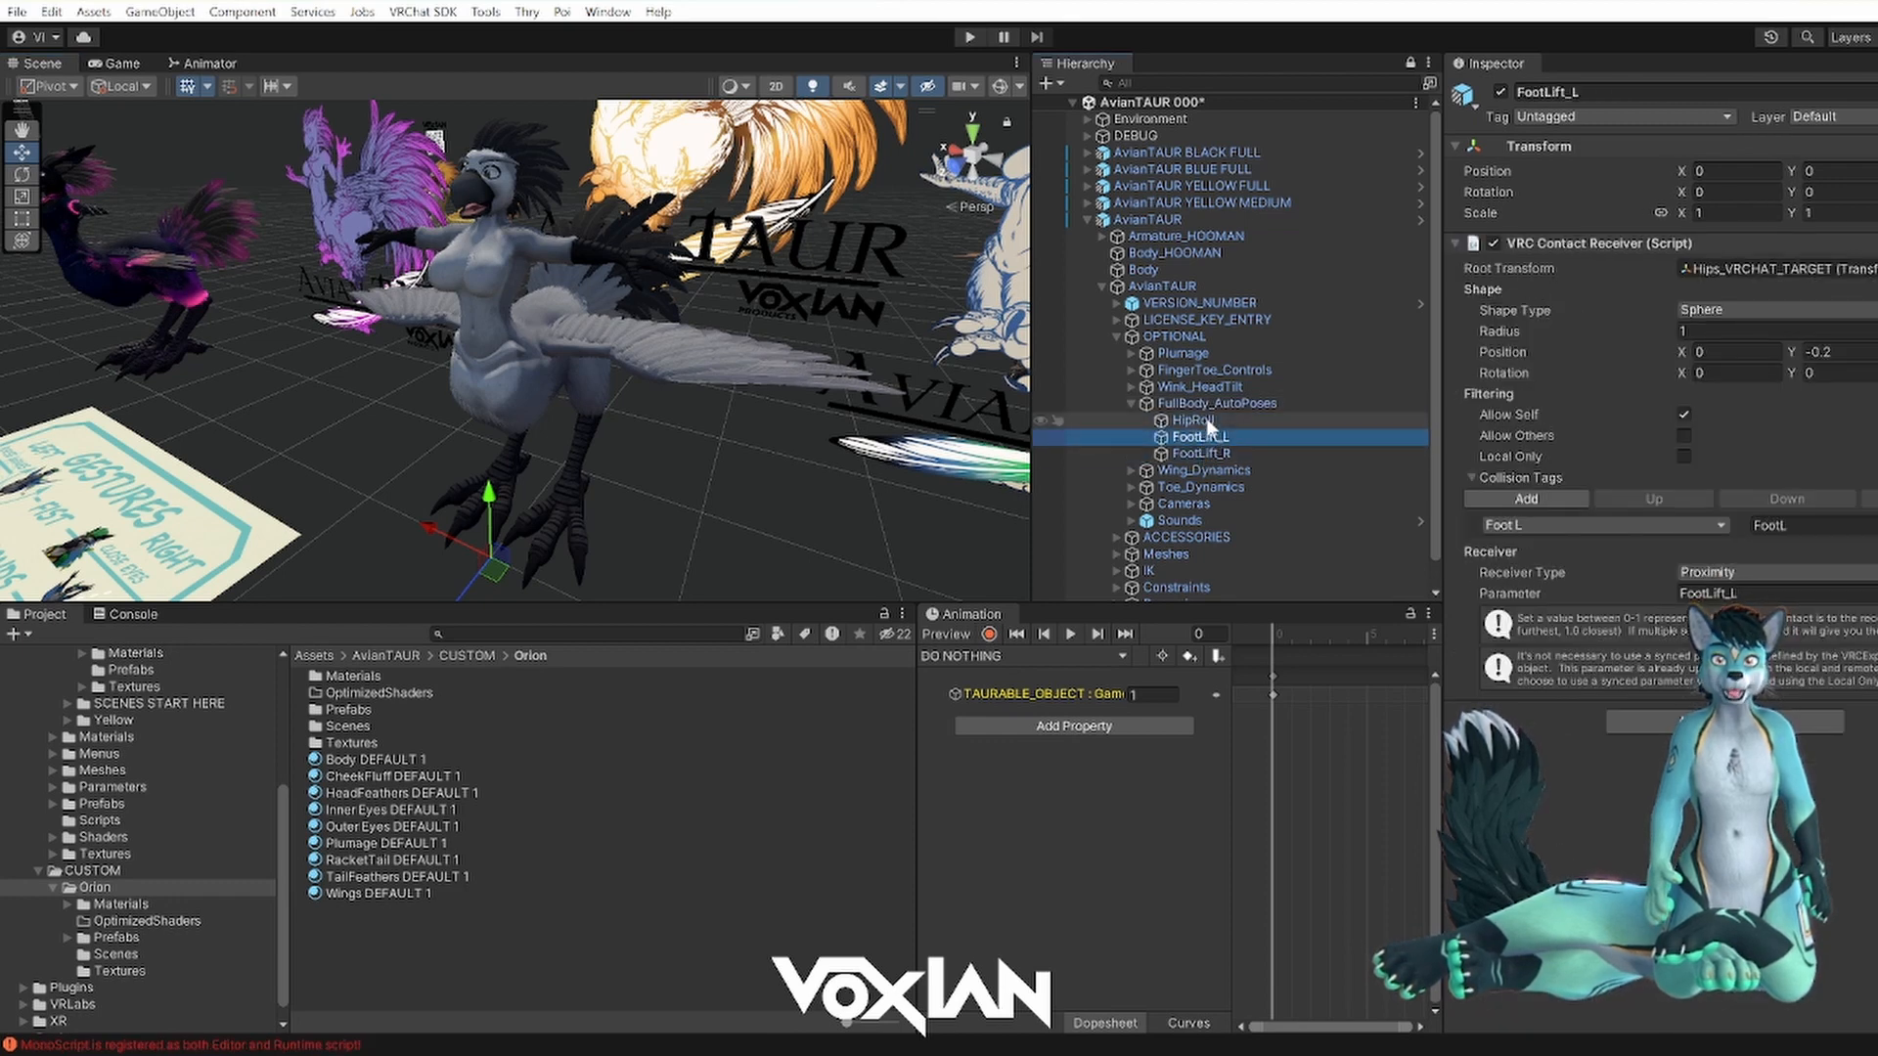
pyautogui.click(1208, 421)
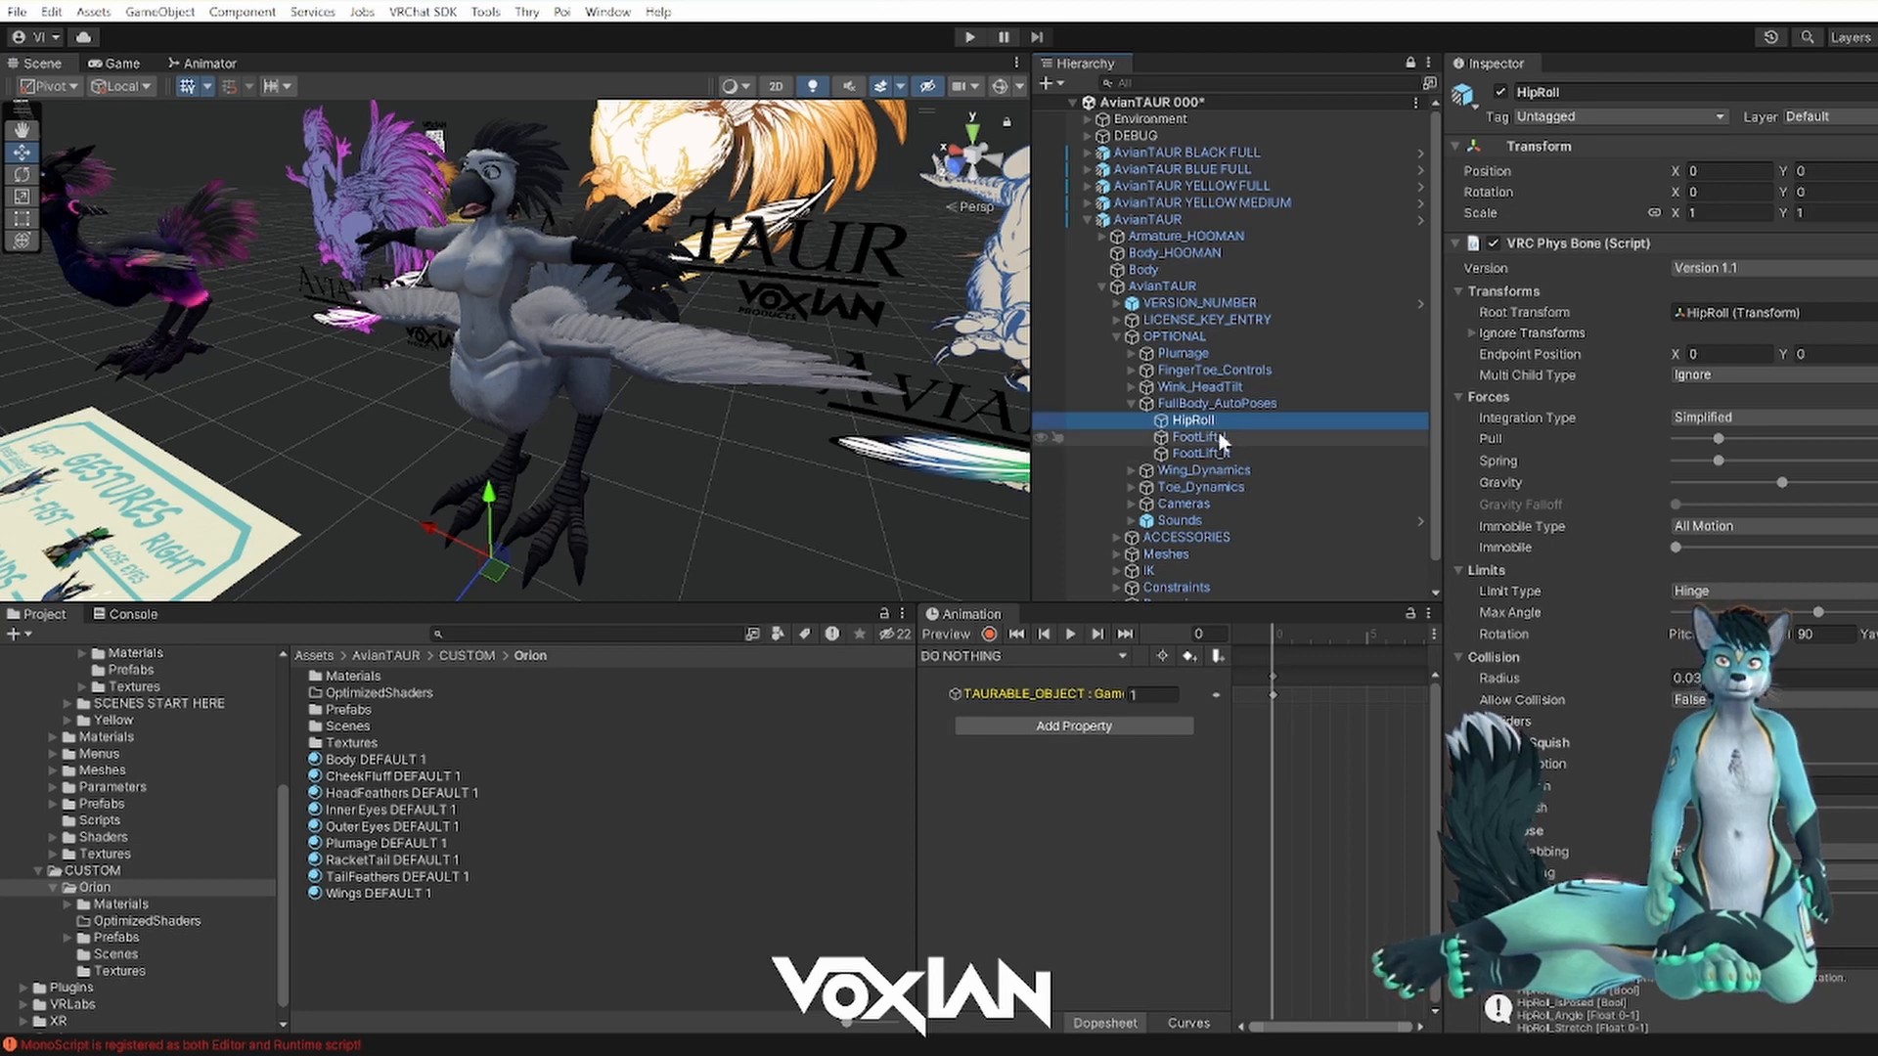
pyautogui.click(1211, 439)
pyautogui.click(1208, 454)
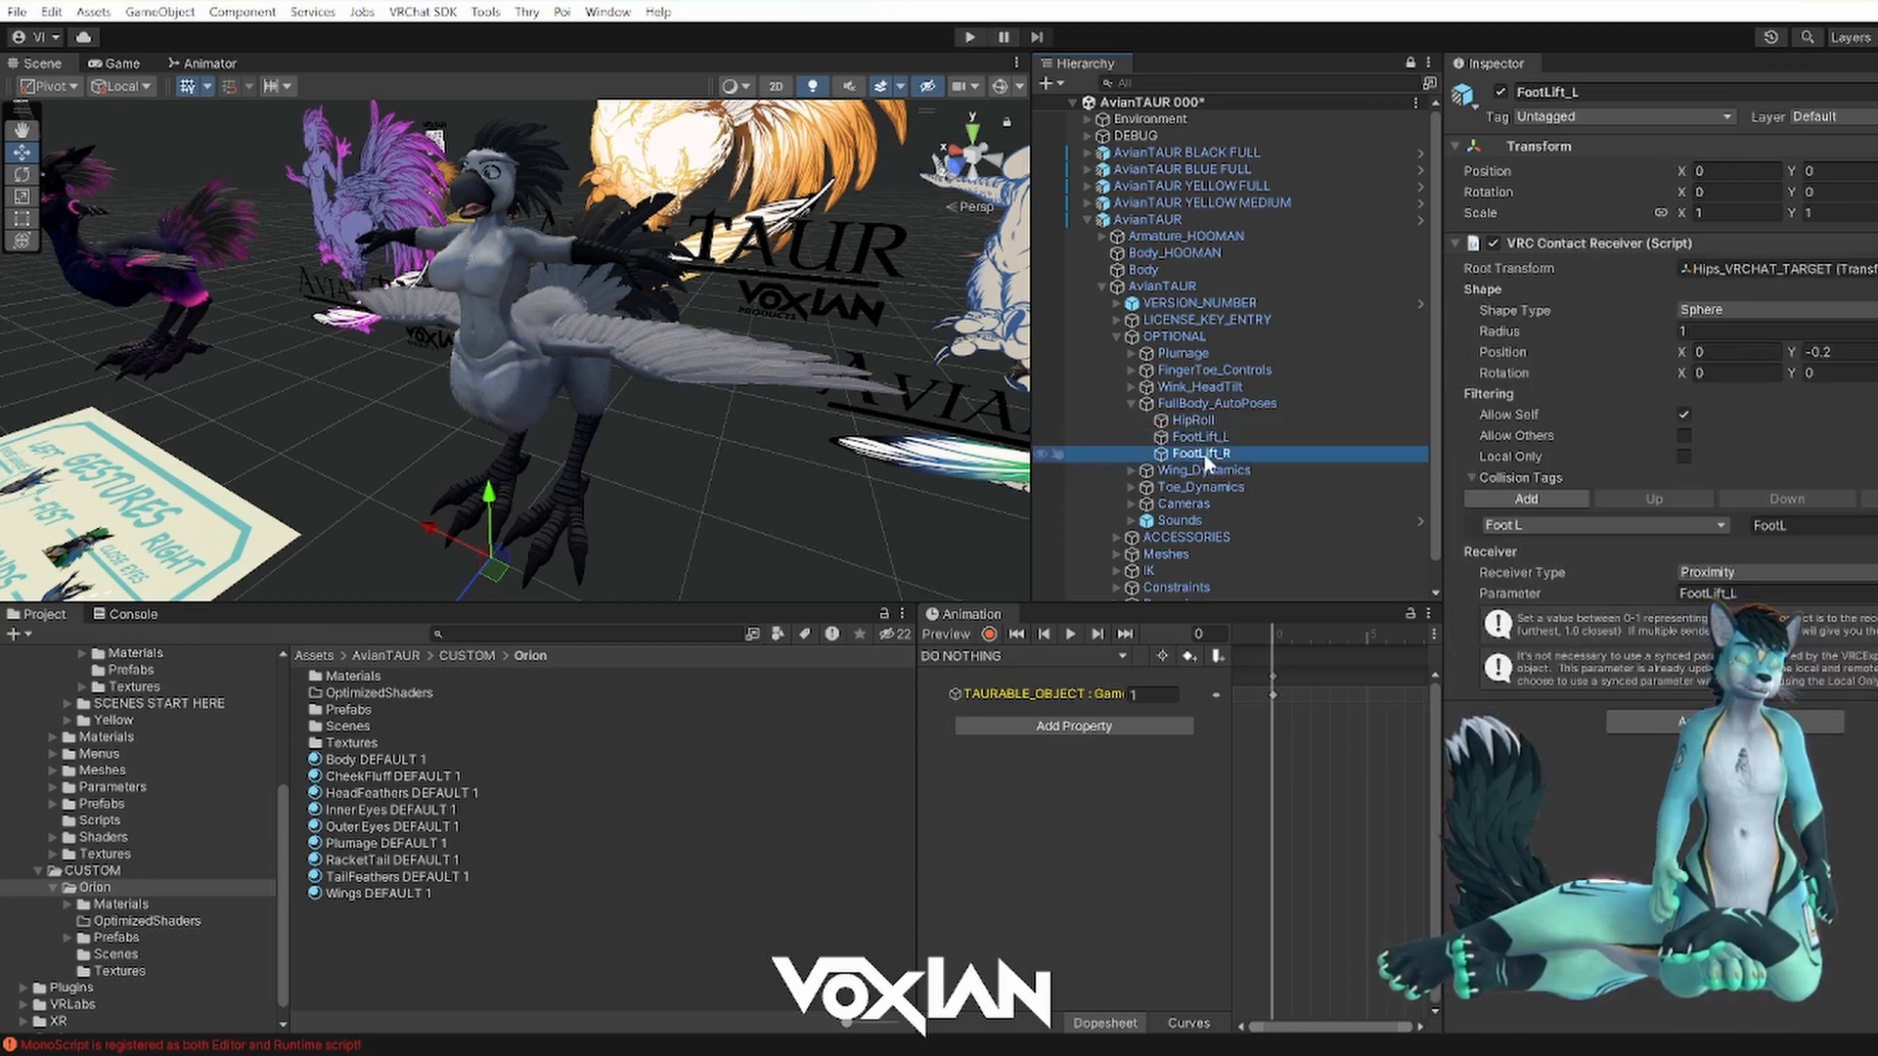
pyautogui.click(1209, 437)
pyautogui.click(1209, 405)
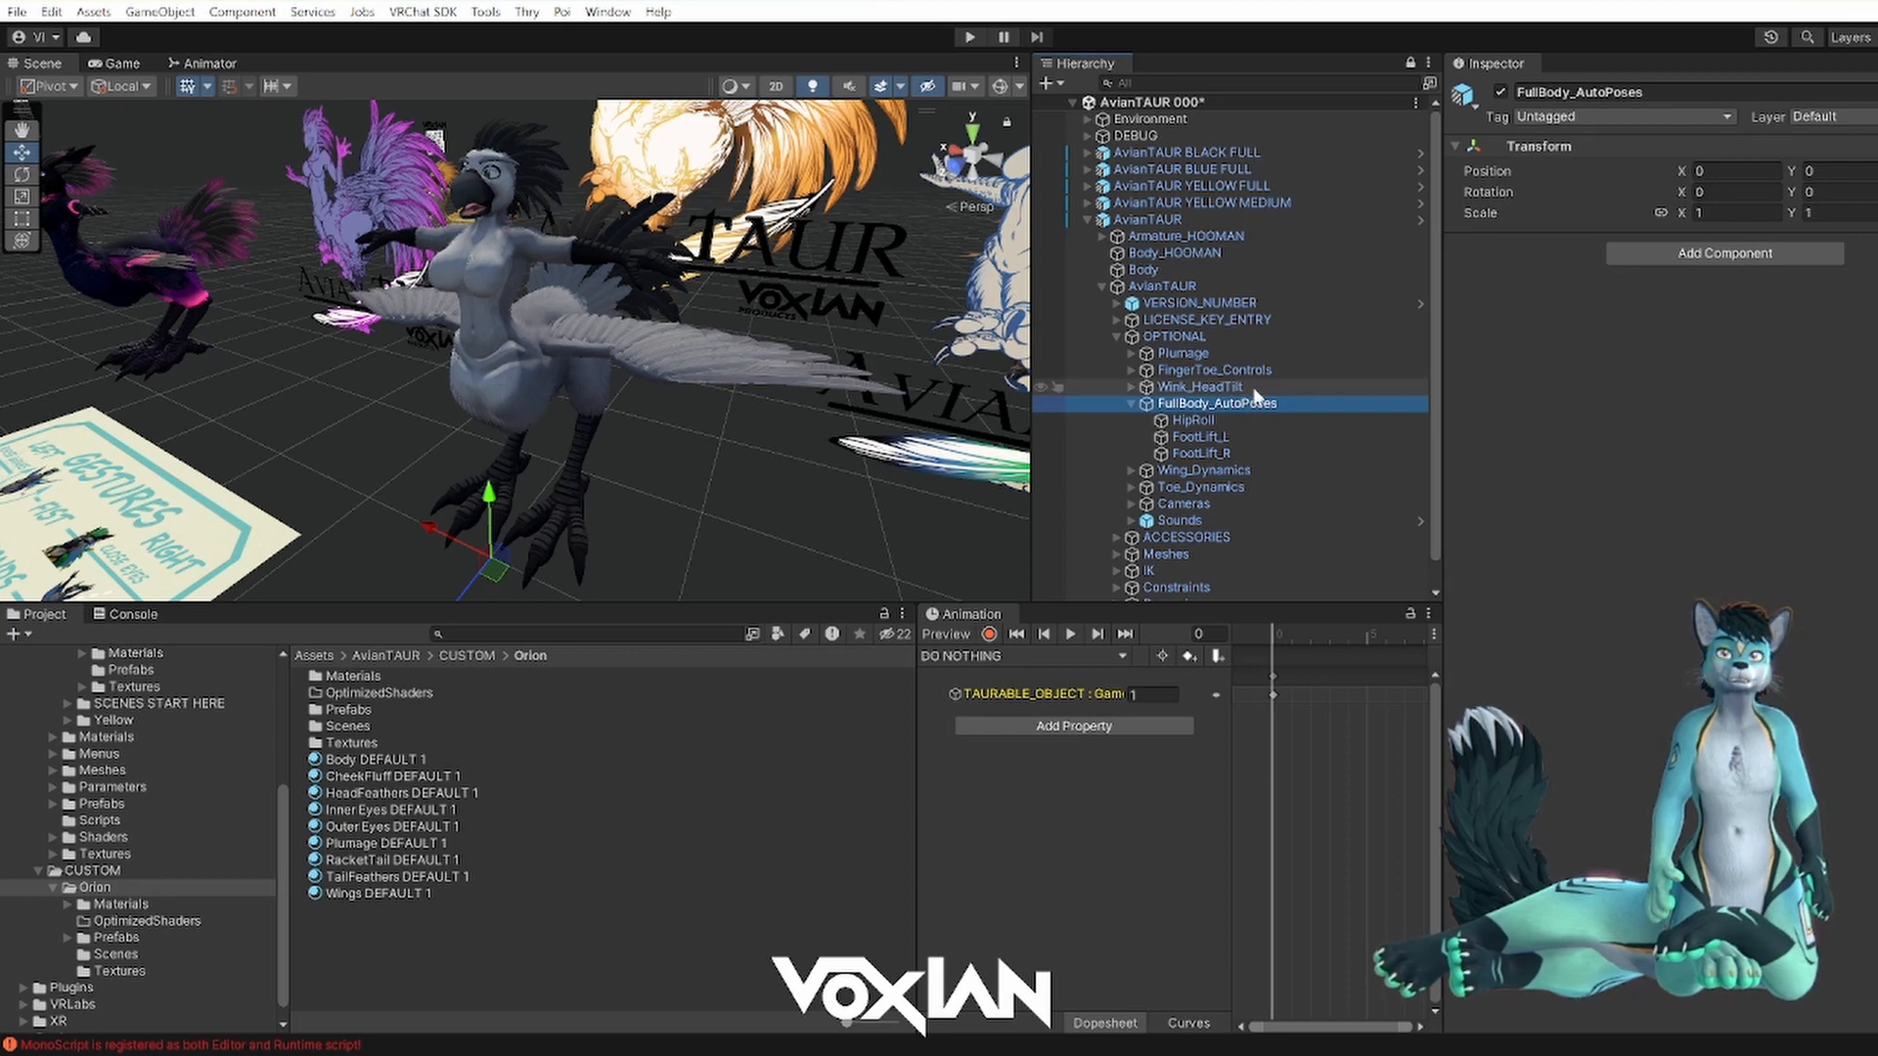
pyautogui.click(1131, 403)
# - Turn on the scene gizmos, shrink the 3D icons and inspect the phys bones of Wings in Wing_Dynamics
pyautogui.click(1187, 423)
pyautogui.click(1132, 419)
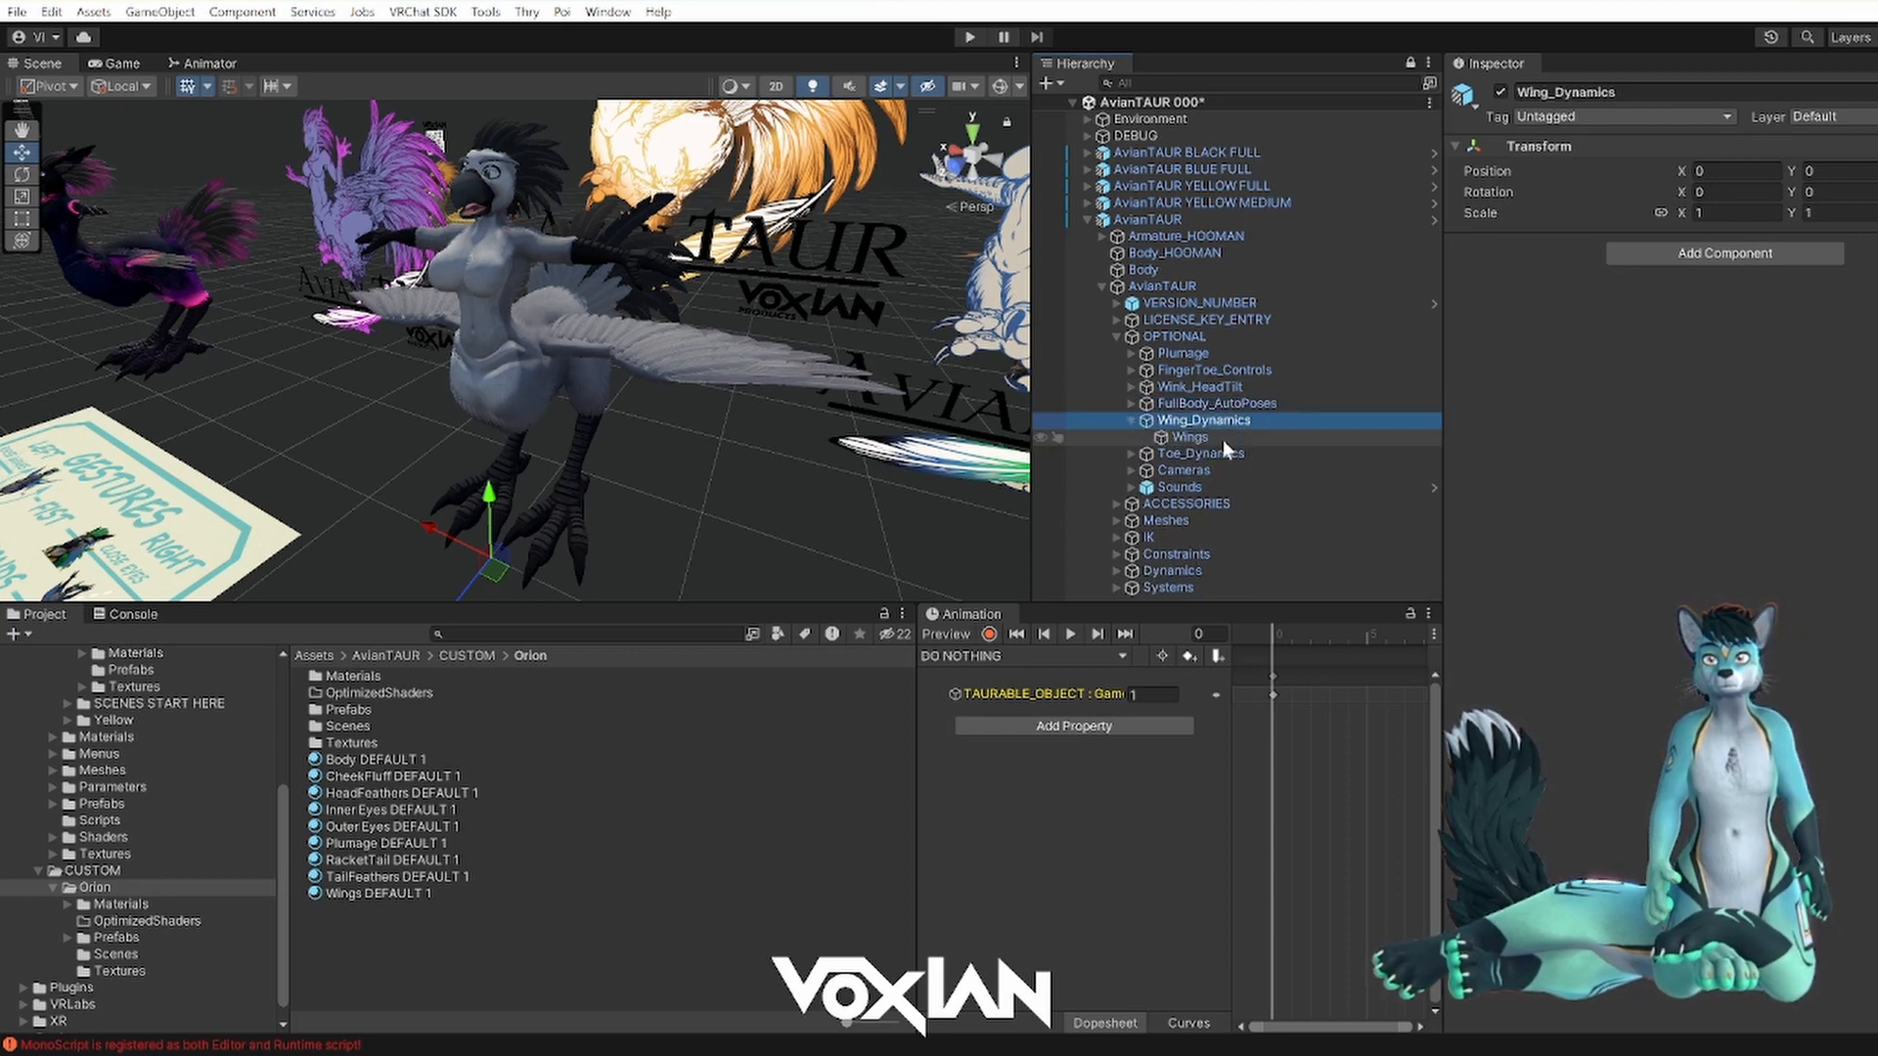
pyautogui.click(1187, 437)
pyautogui.keyDown('alt'); pyautogui.moveTo(835, 436); pyautogui.dragTo(479, 308); pyautogui.keyUp('alt')
pyautogui.click(999, 86)
pyautogui.click(1020, 87)
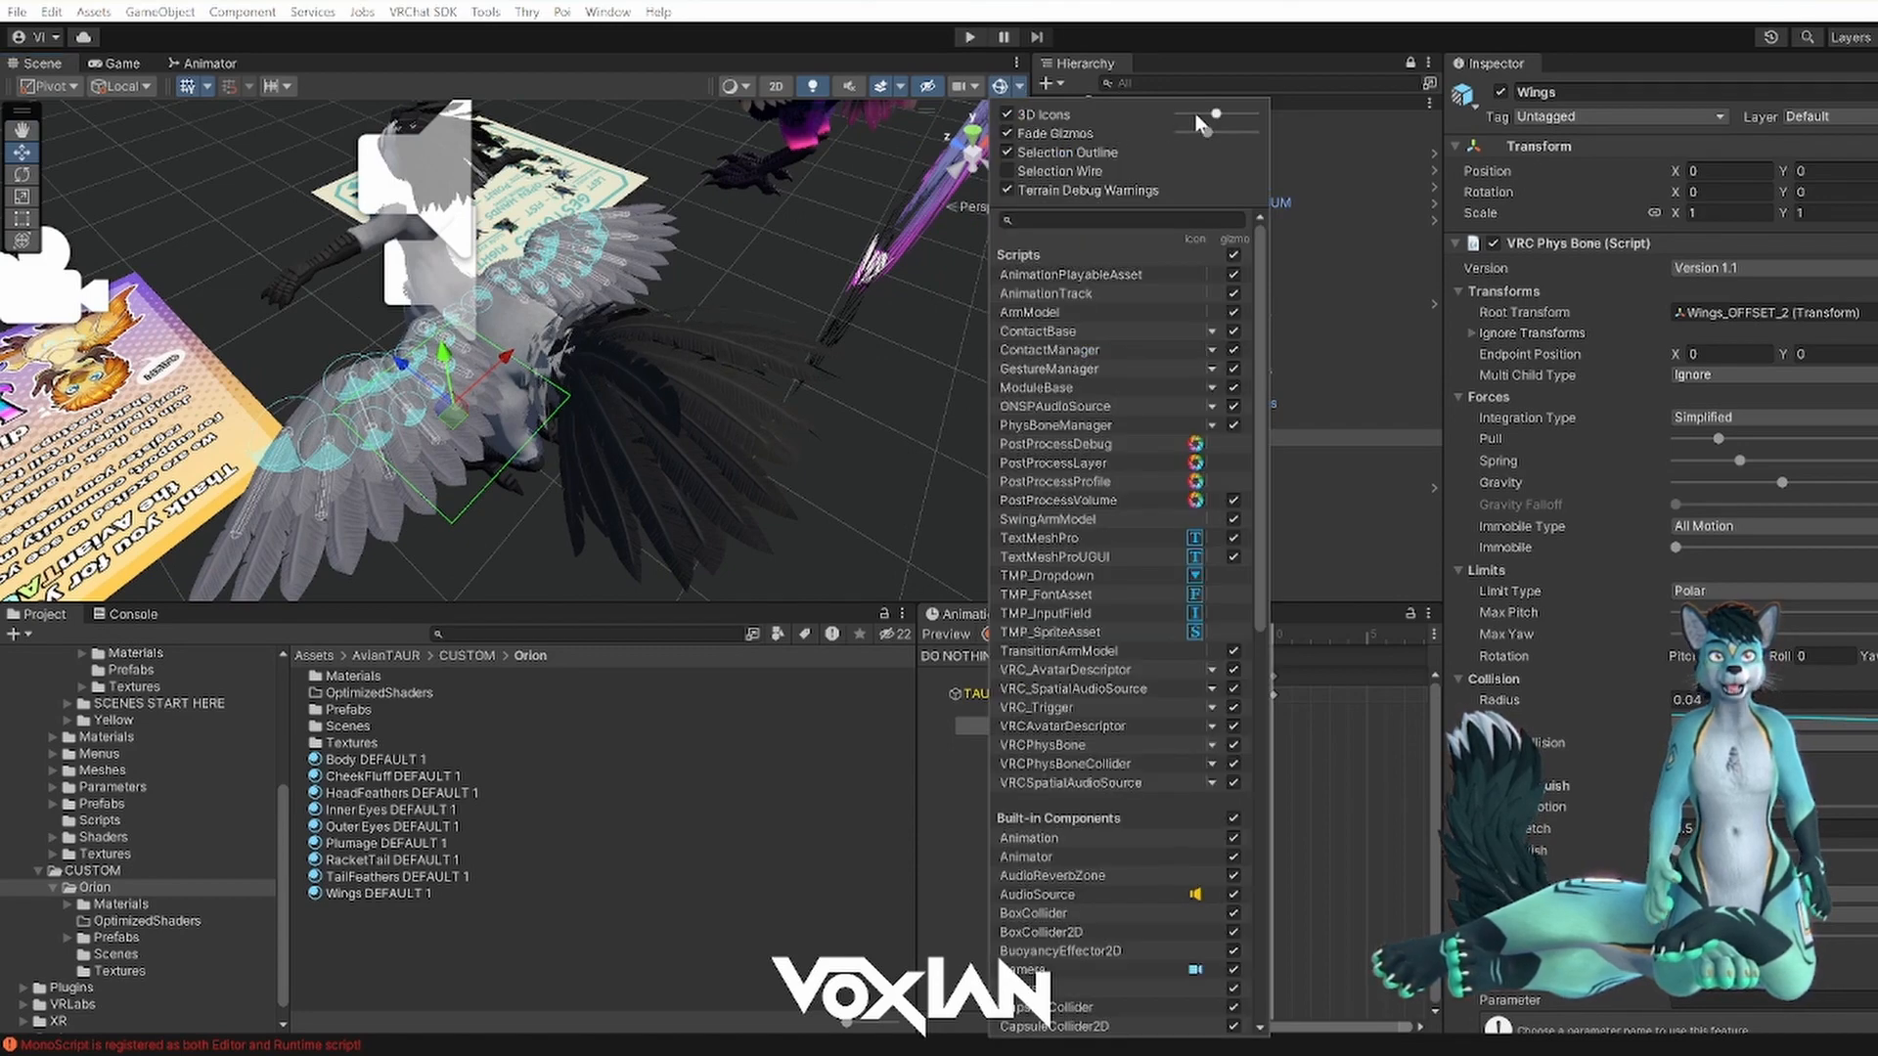
pyautogui.moveTo(1194, 113); pyautogui.dragTo(1185, 113)
pyautogui.click(1173, 75)
pyautogui.keyDown('alt'); pyautogui.moveTo(420, 283); pyautogui.dragTo(626, 293); pyautogui.keyUp('alt')
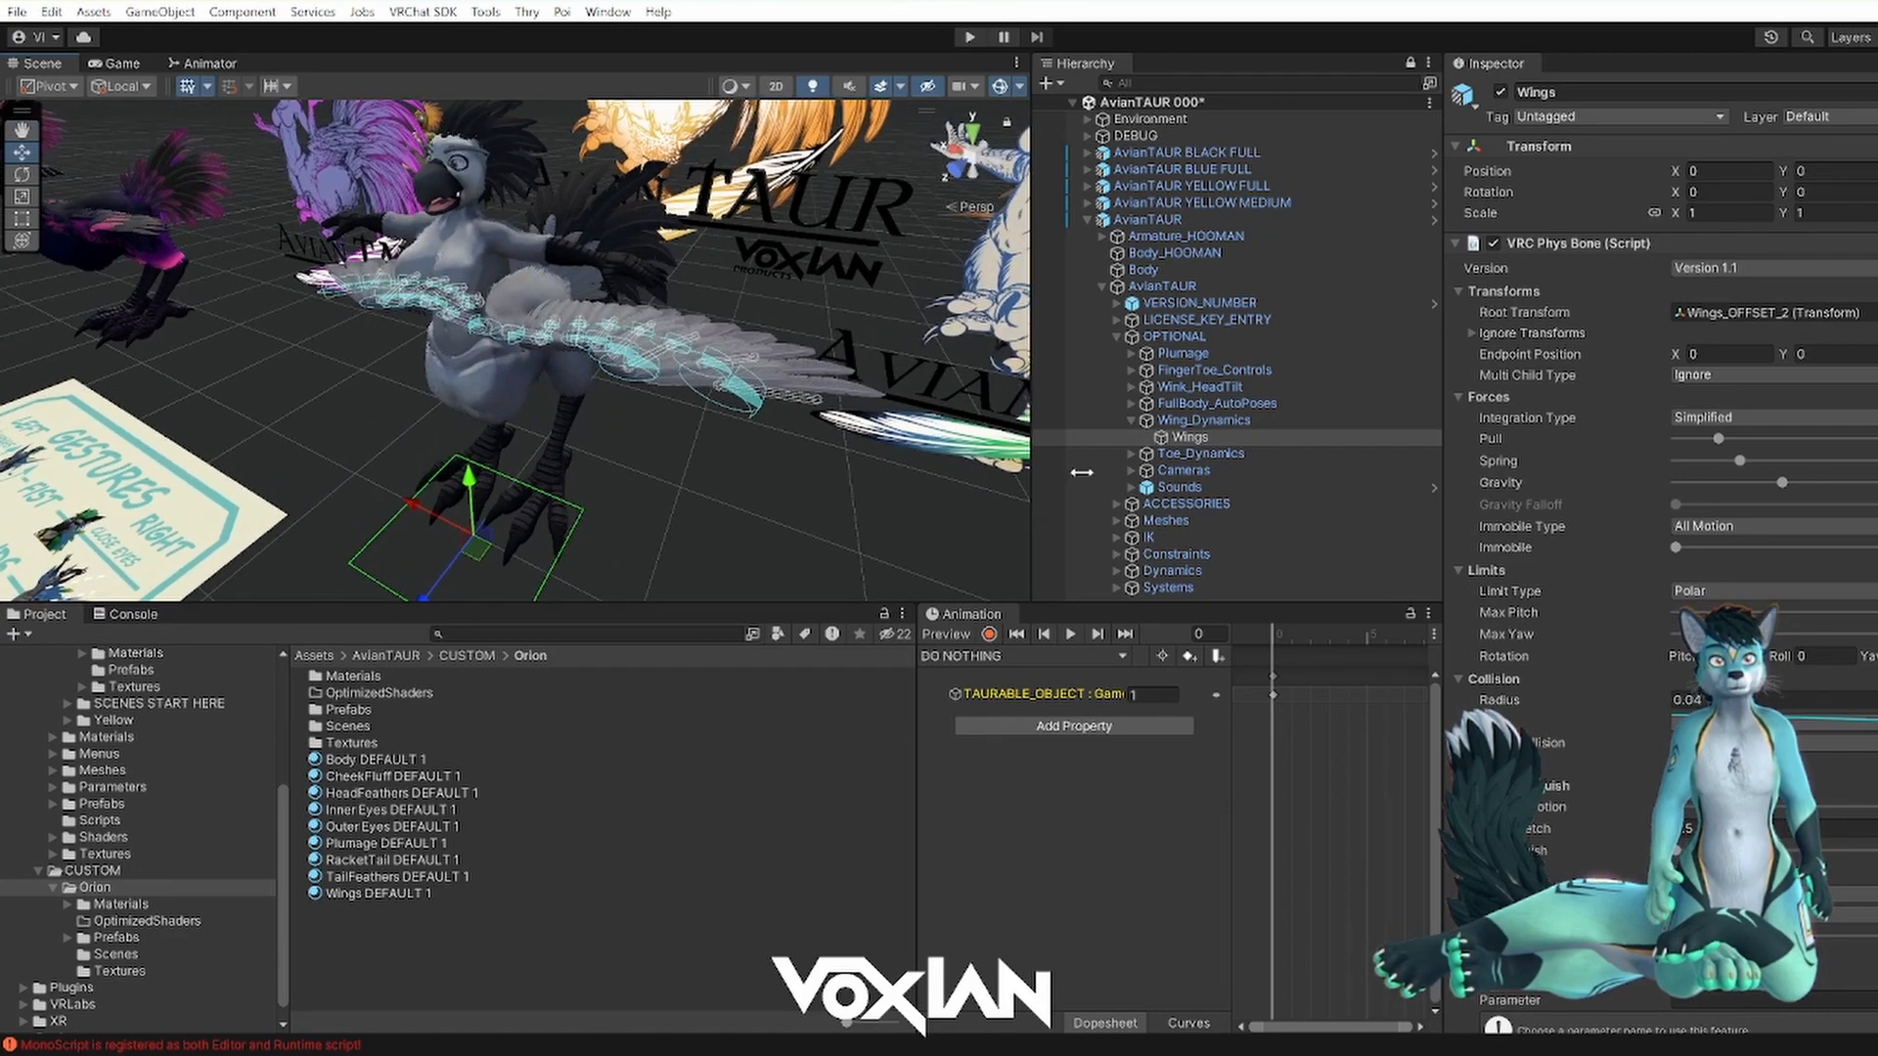
# - Collapse Wing_Dynamics and view the FullBody_AutoPoses and Toe_Dynamics gizmos on the avatar
pyautogui.click(1185, 421)
pyautogui.click(1130, 422)
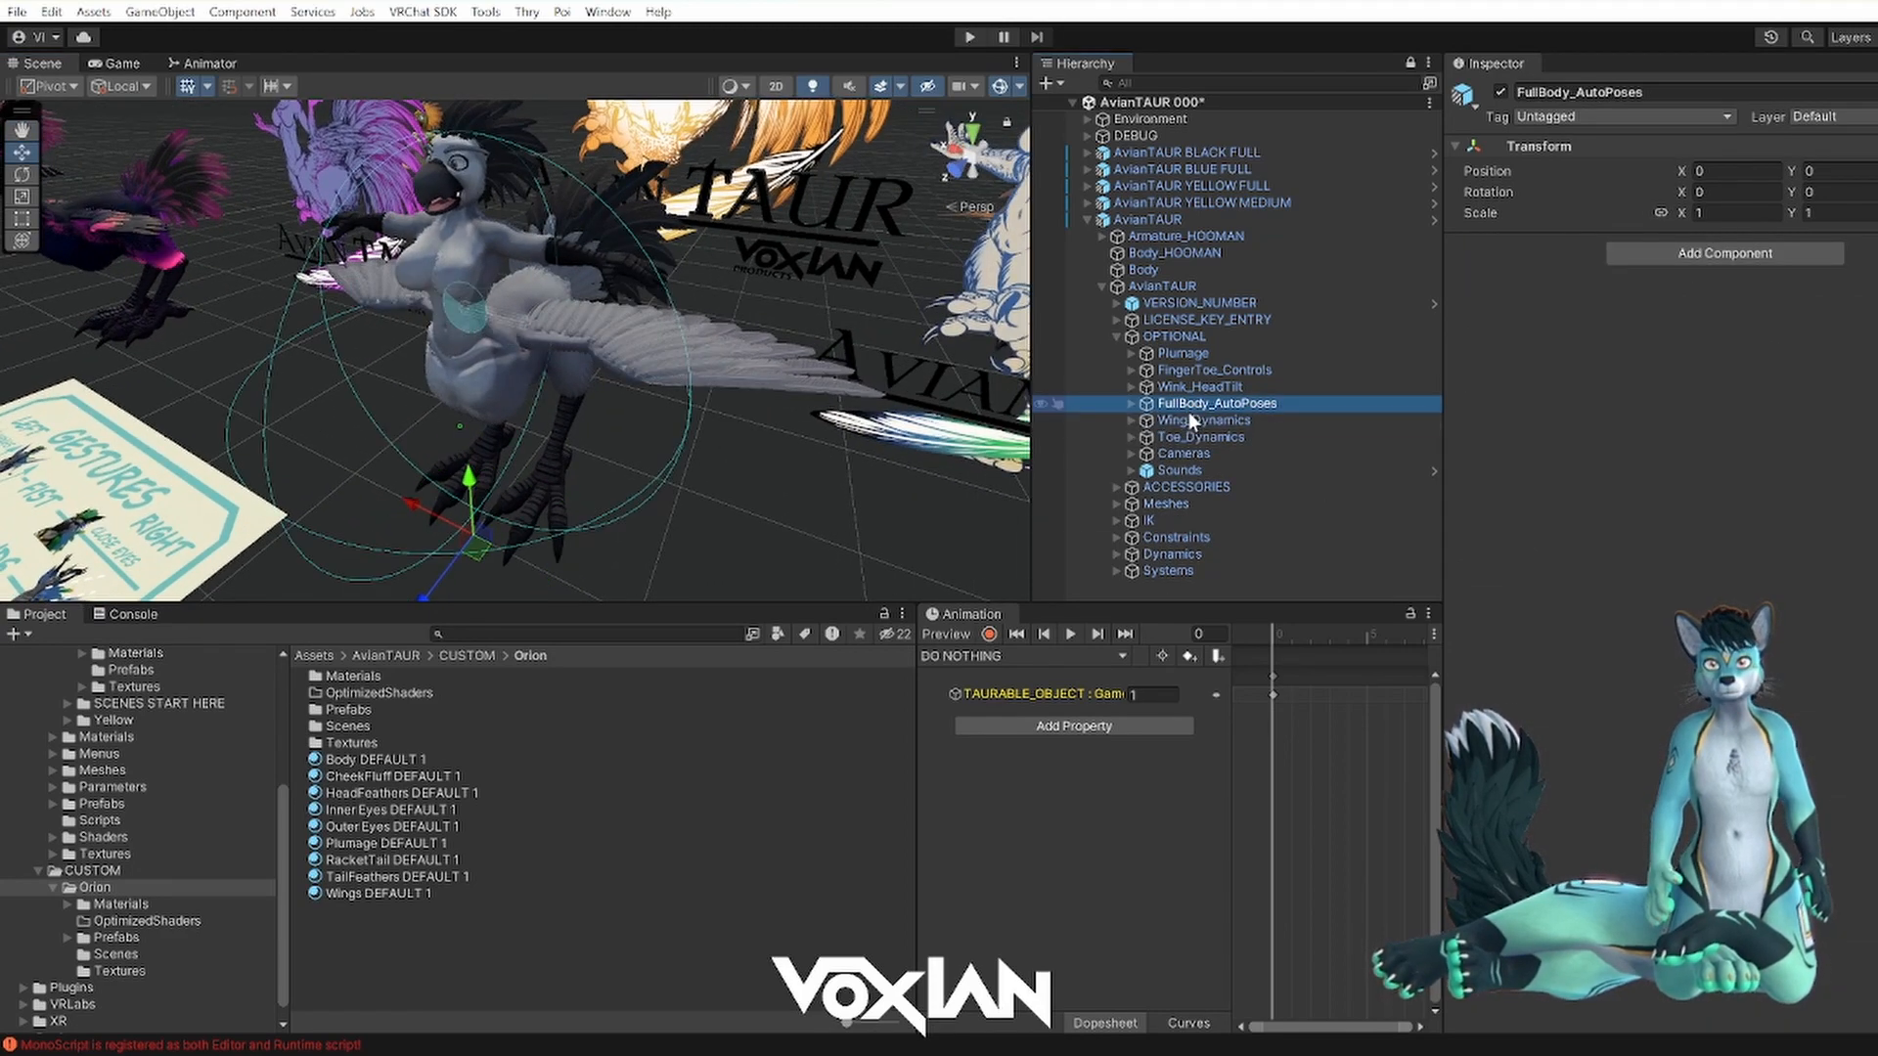
pyautogui.keyDown('alt'); pyautogui.moveTo(712, 311); pyautogui.dragTo(615, 362); pyautogui.keyUp('alt')
pyautogui.click(1201, 438)
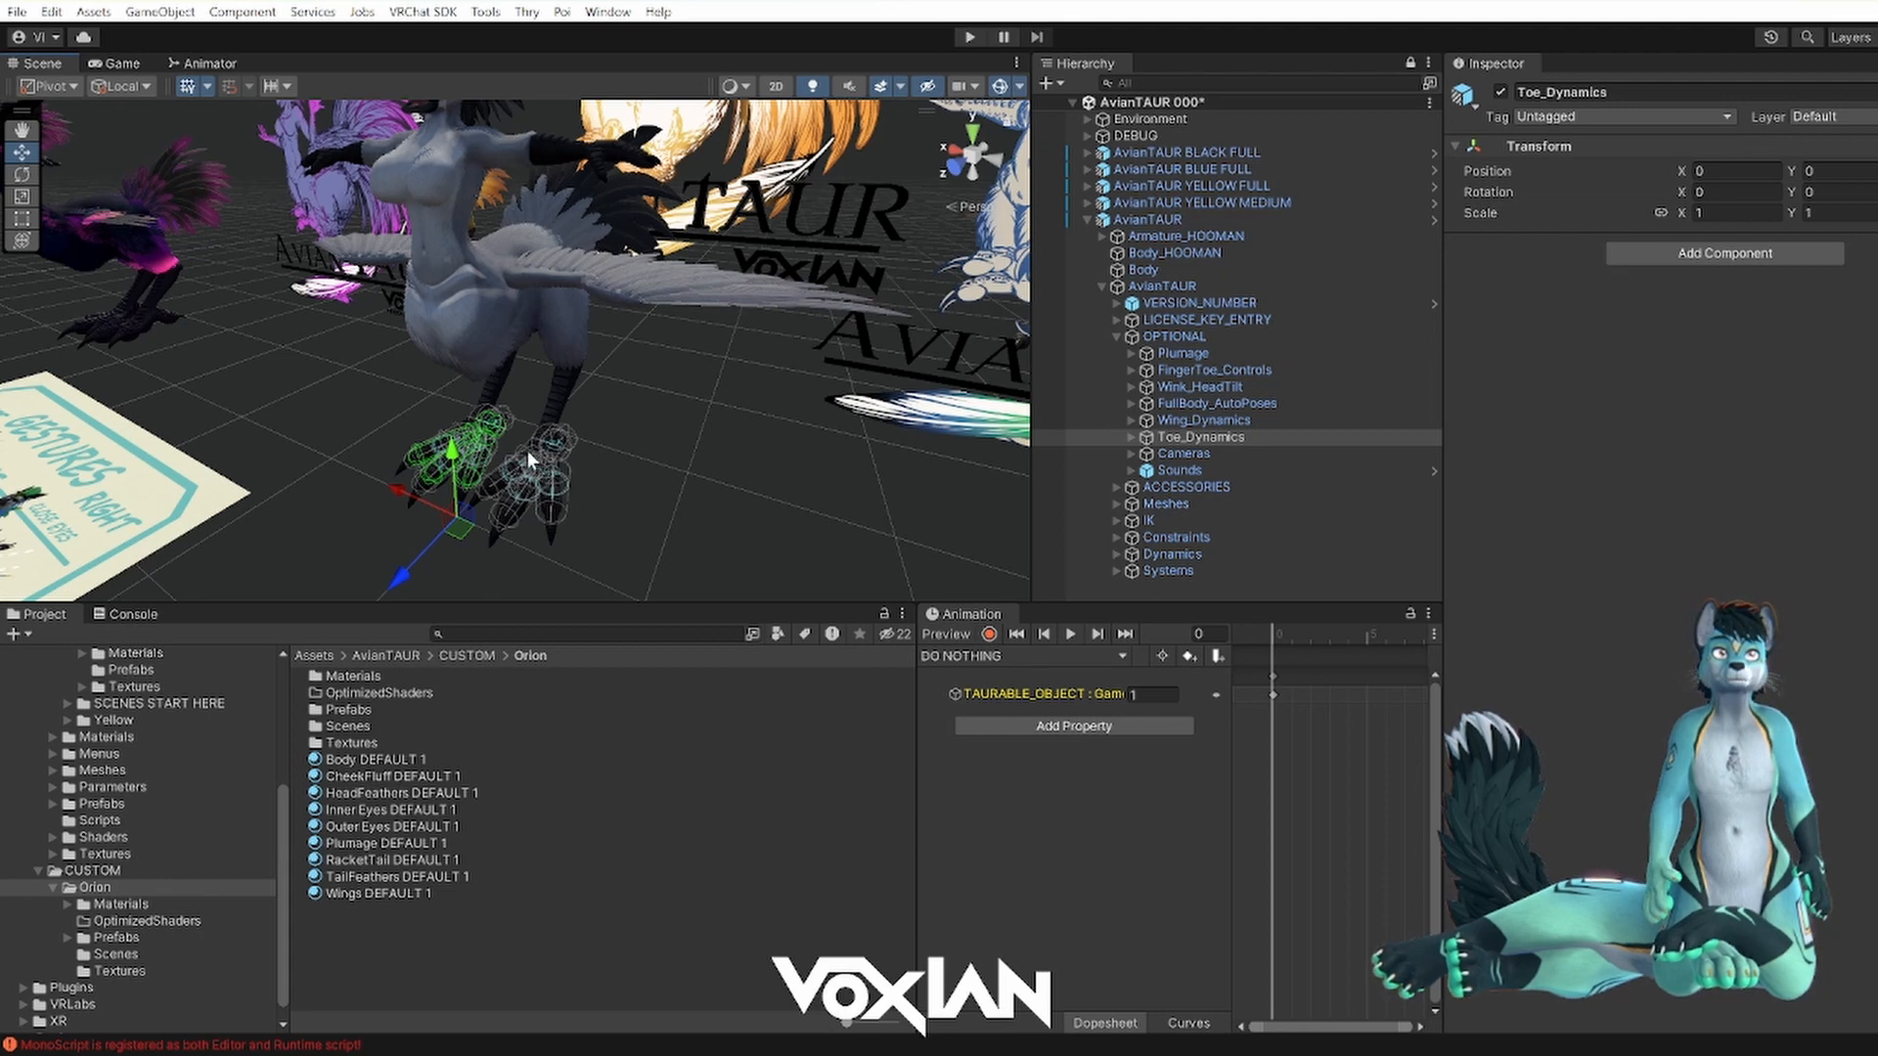
# - Expand Display_OWNER in the Cameras option and examine its HUD object in the scene
pyautogui.click(1174, 452)
pyautogui.click(1132, 455)
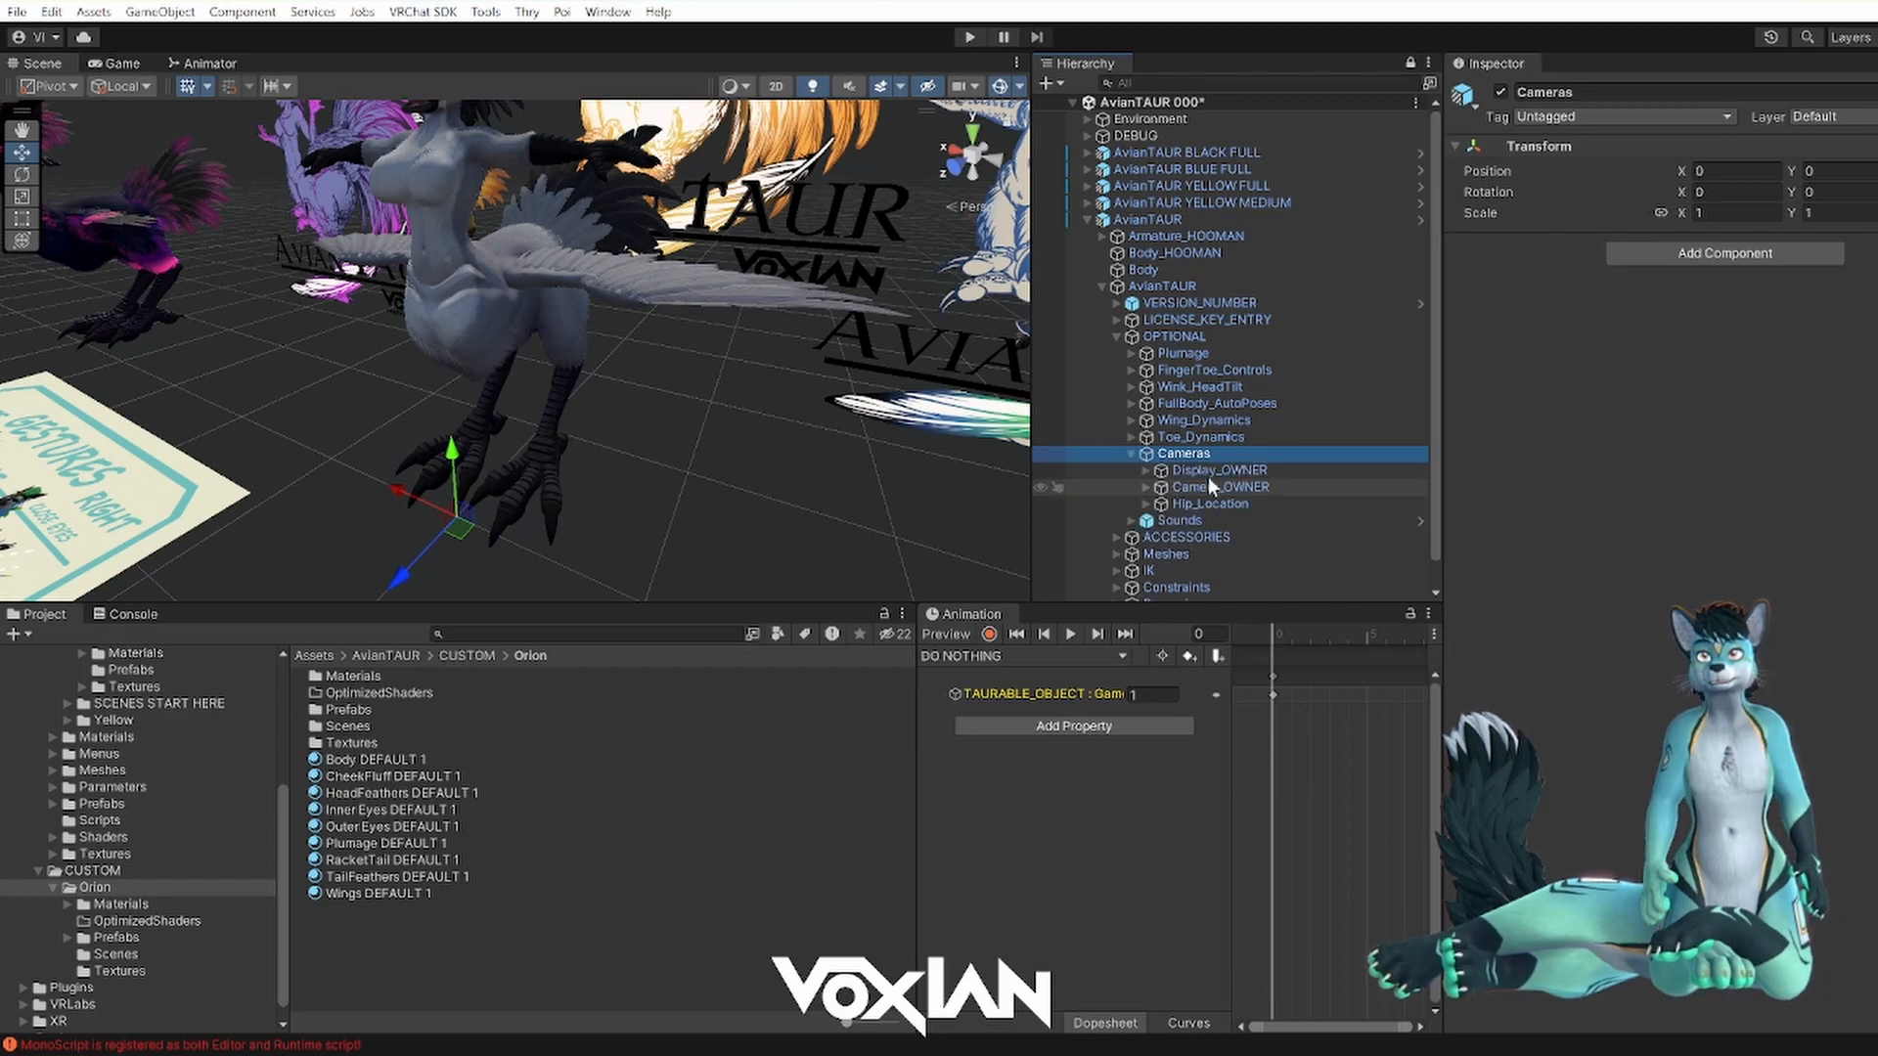
pyautogui.click(1144, 470)
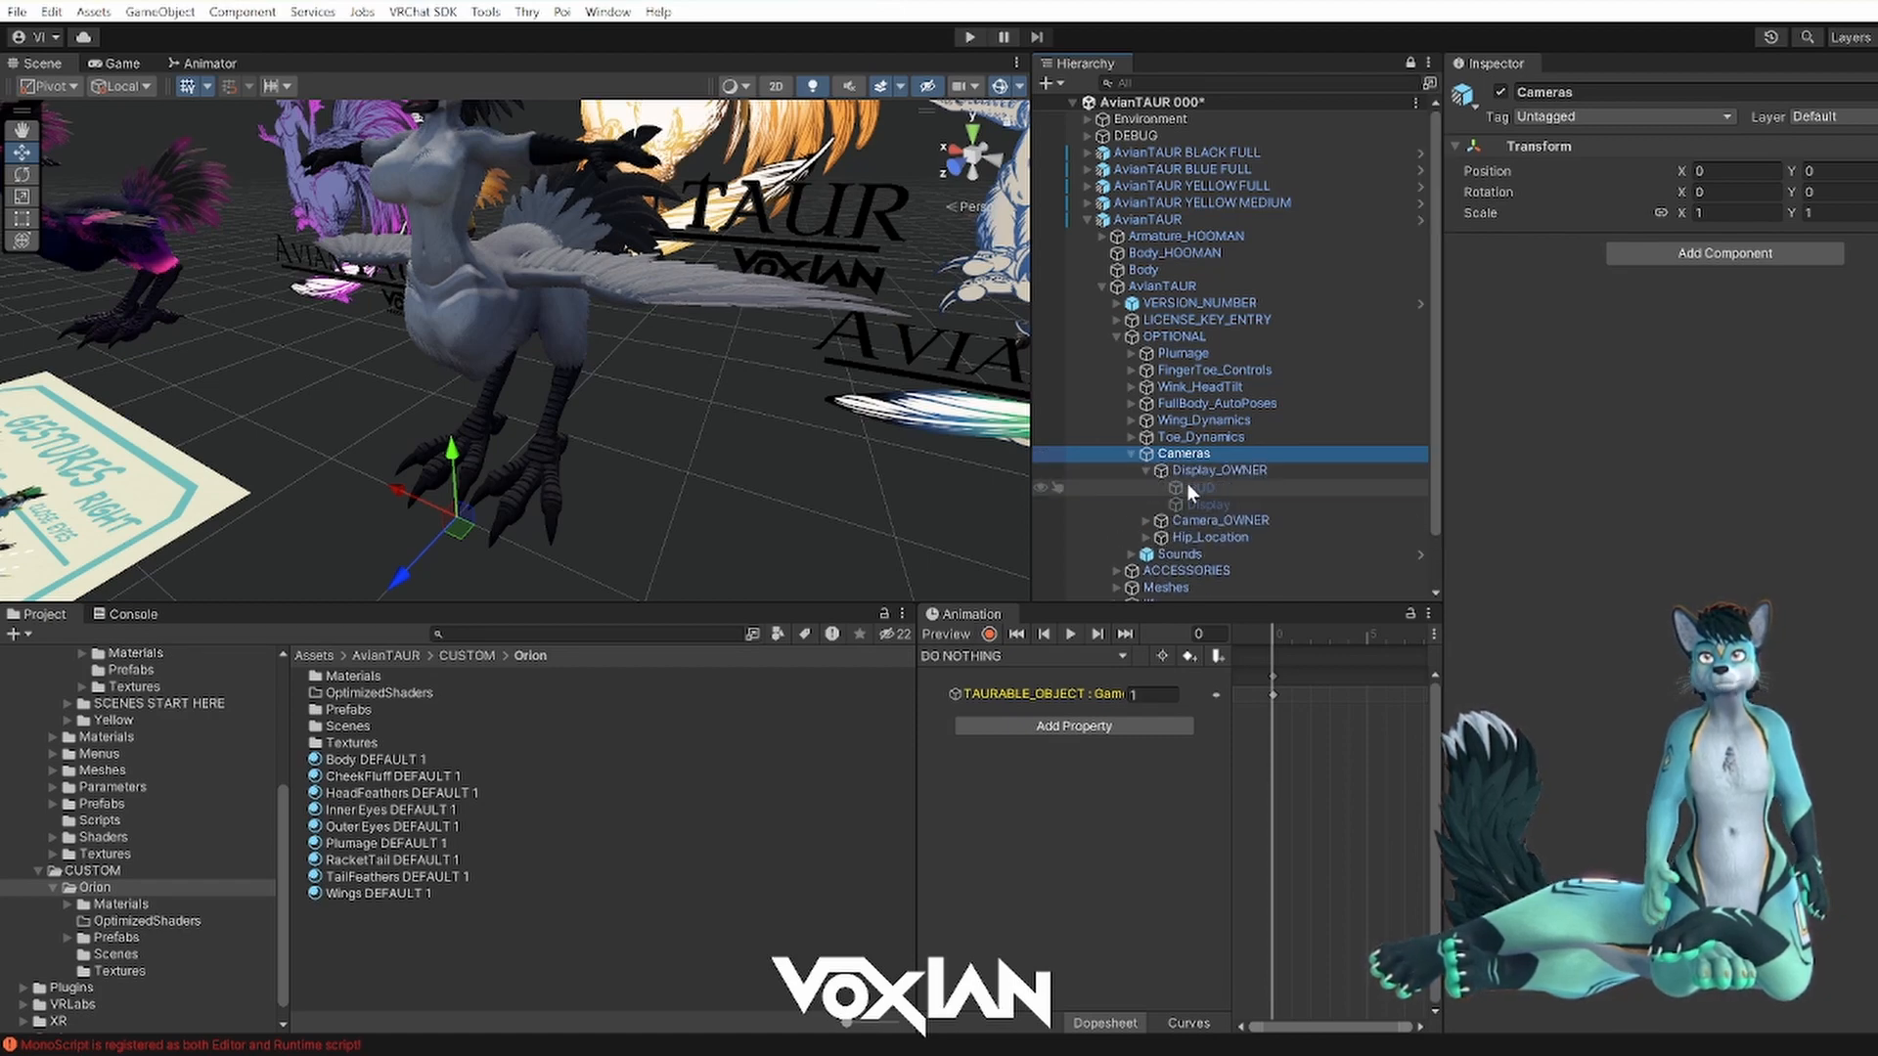
pyautogui.click(1190, 487)
pyautogui.scroll(-3, 604, 285)
pyautogui.moveTo(604, 285); pyautogui.dragTo(576, 345, button='middle')
pyautogui.keyDown('alt'); pyautogui.moveTo(575, 346); pyautogui.dragTo(549, 352); pyautogui.keyUp('alt')
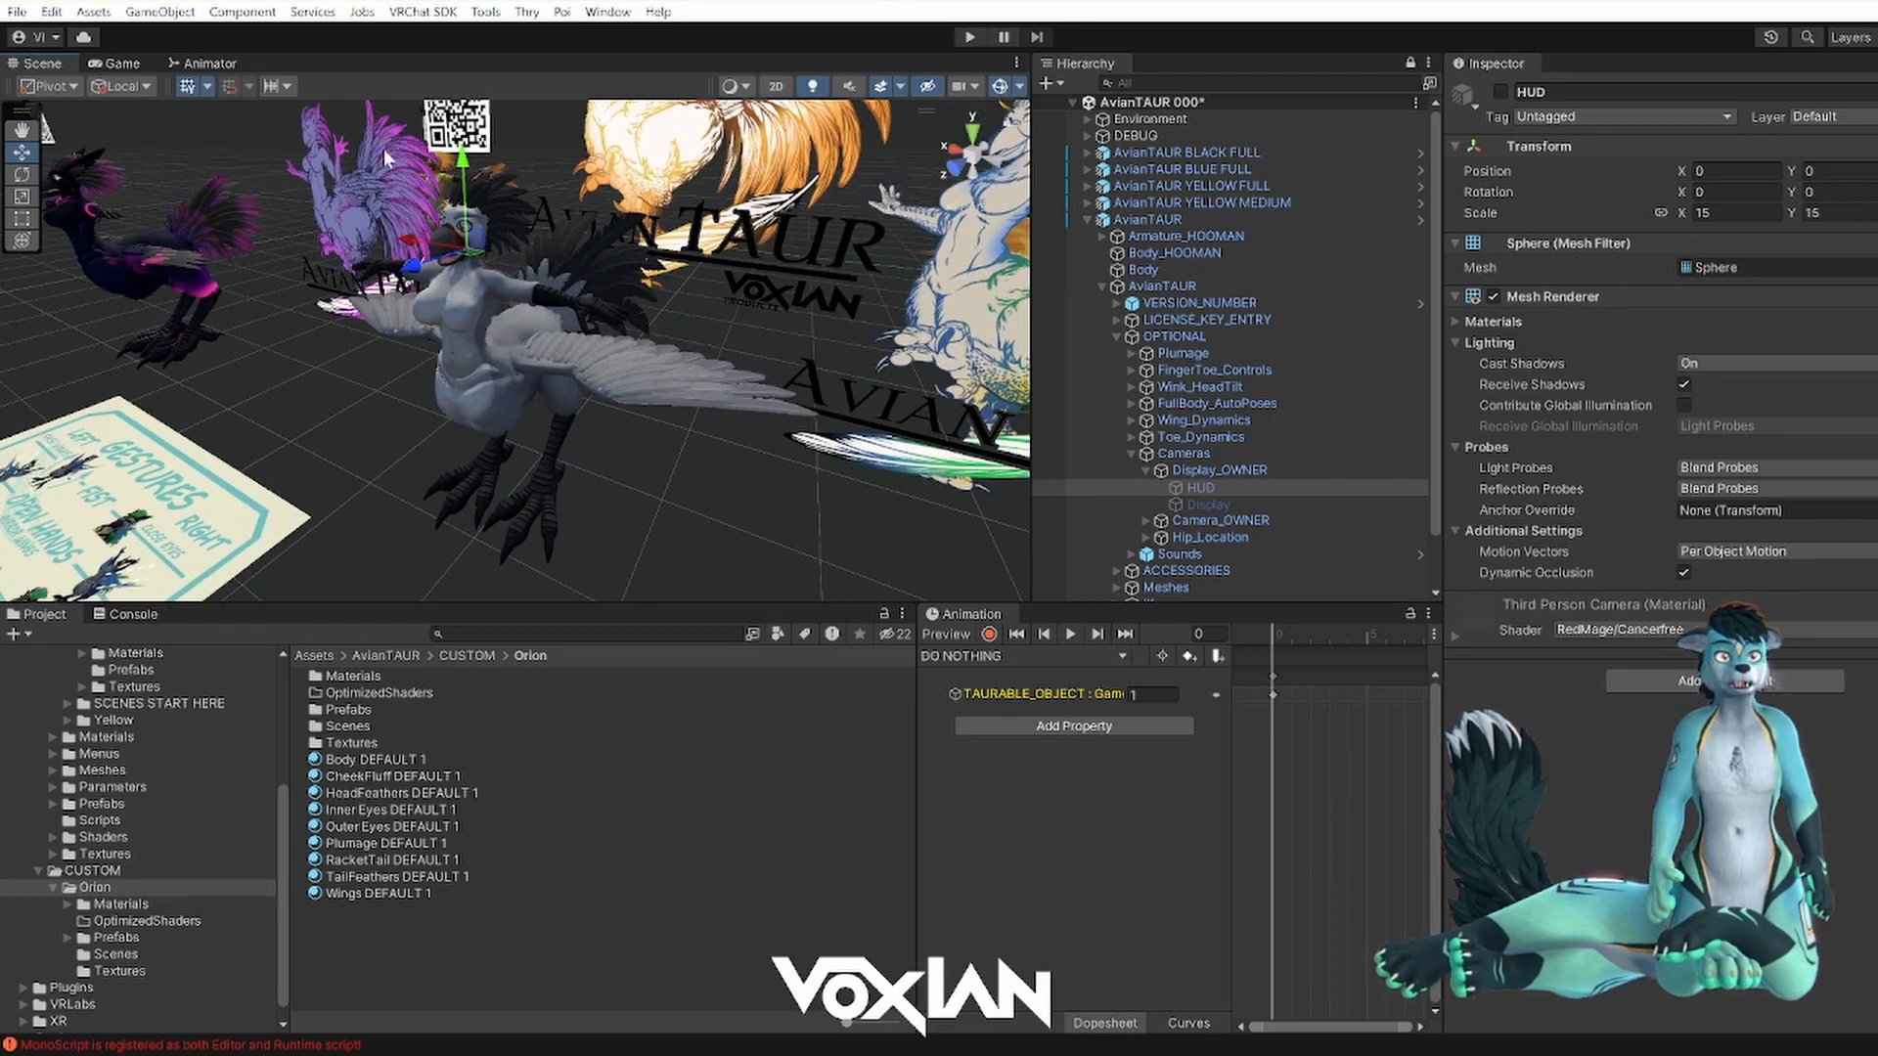
# - Inspect Display, Camera_OWNER and Display_OWNER in the Cameras option, and collapse the Cameras group
pyautogui.click(1210, 505)
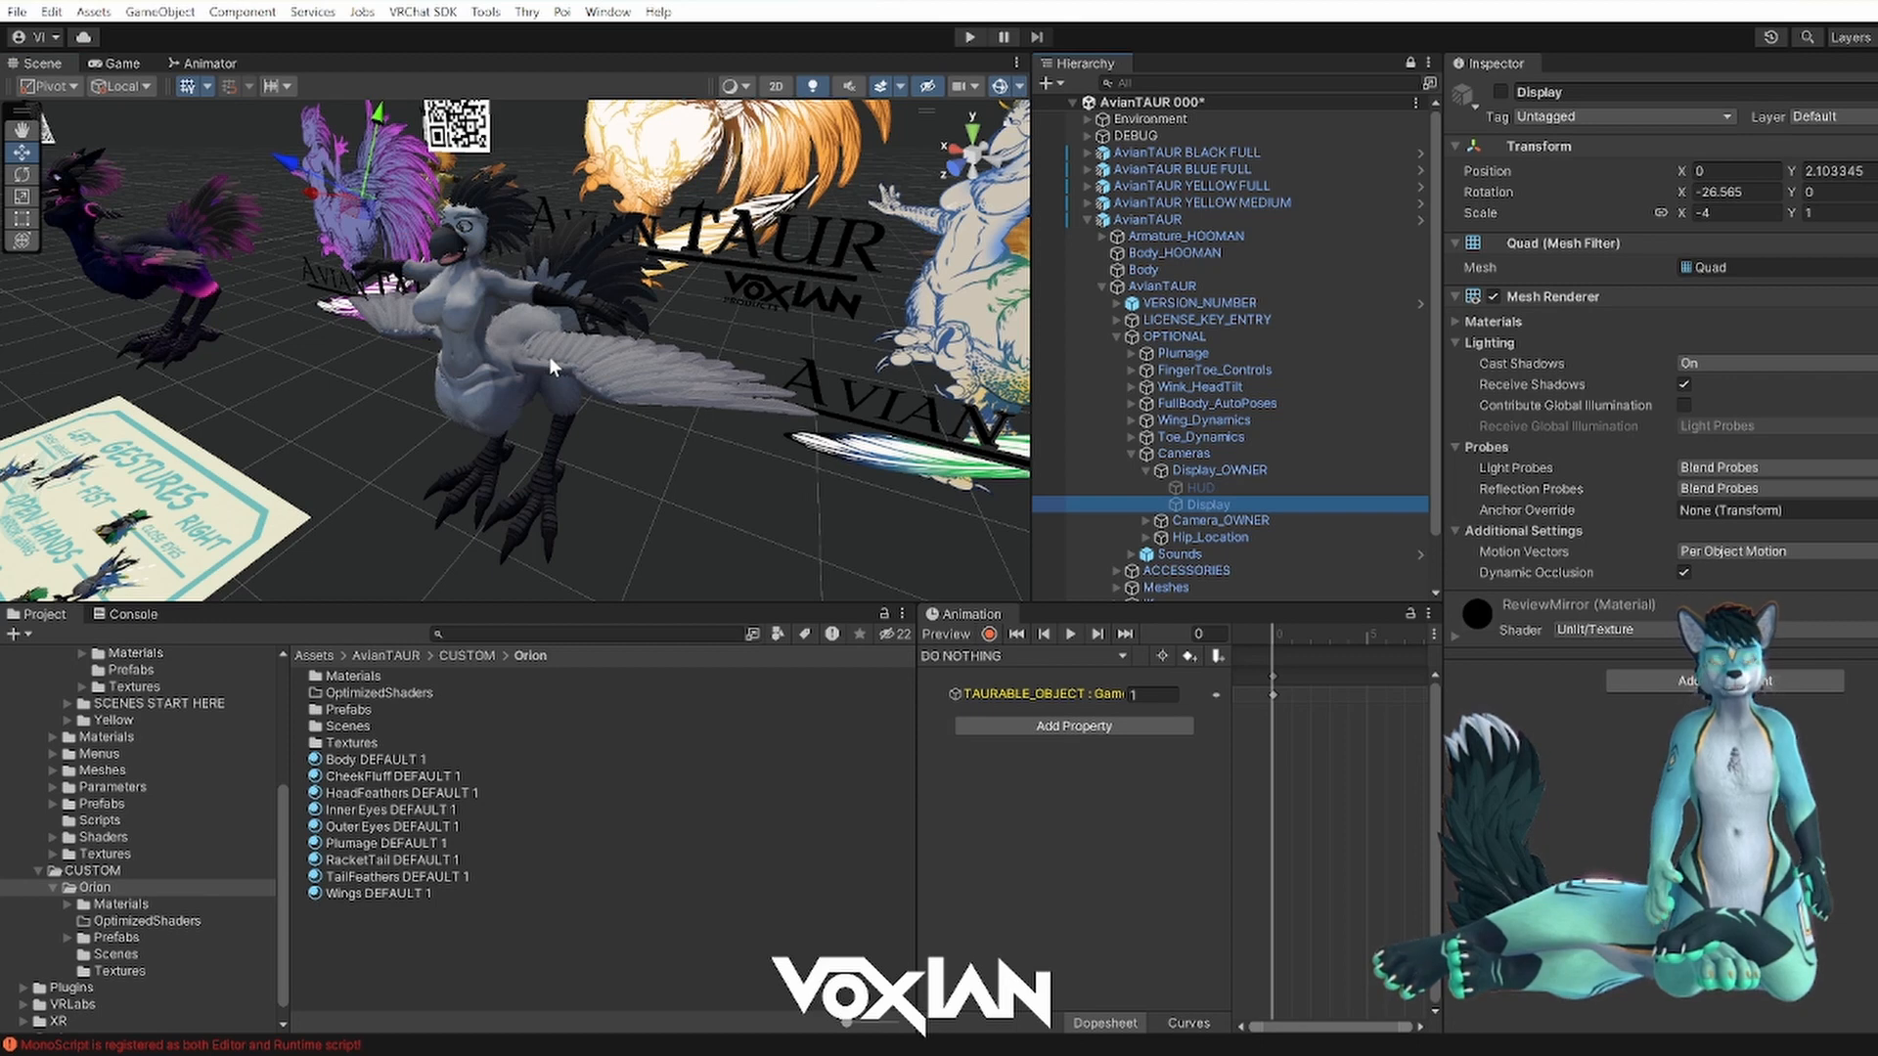
pyautogui.keyDown('alt'); pyautogui.moveTo(549, 356); pyautogui.dragTo(561, 337); pyautogui.keyUp('alt')
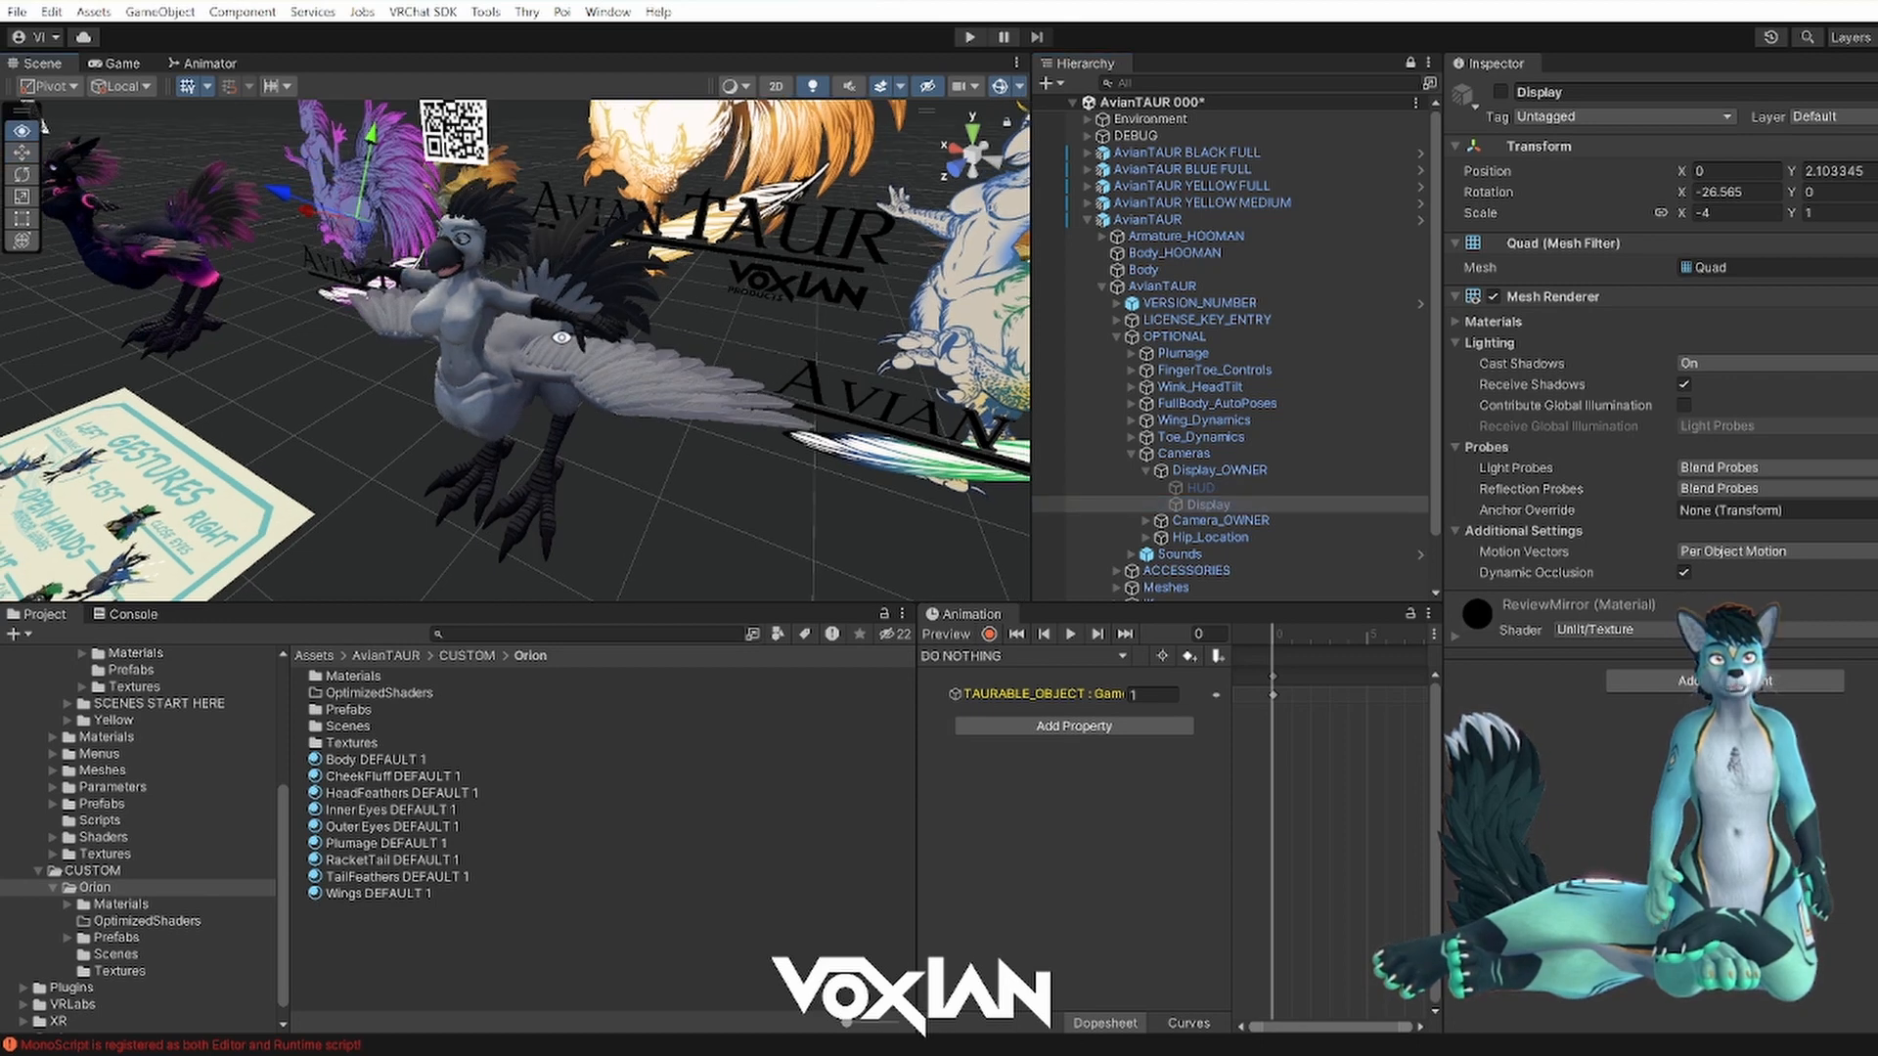
pyautogui.click(1200, 471)
pyautogui.click(1147, 472)
pyautogui.click(1193, 487)
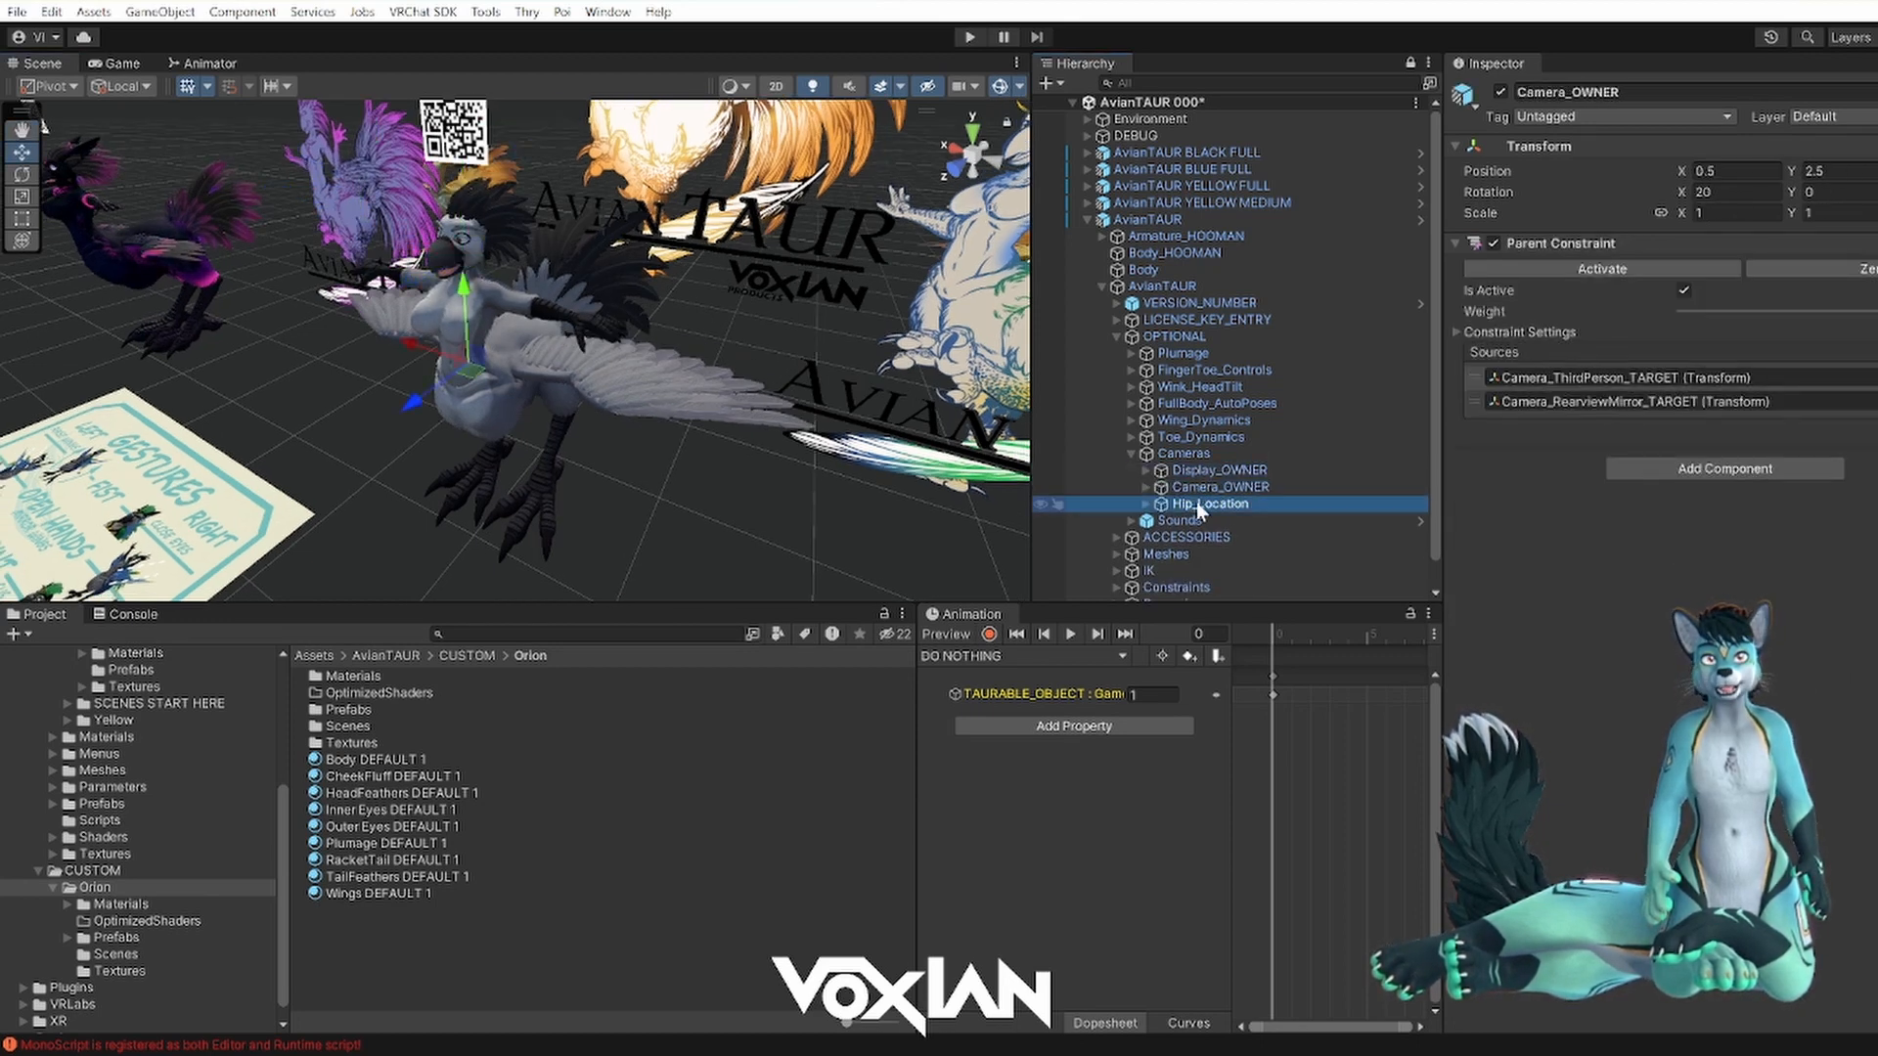
pyautogui.click(1193, 471)
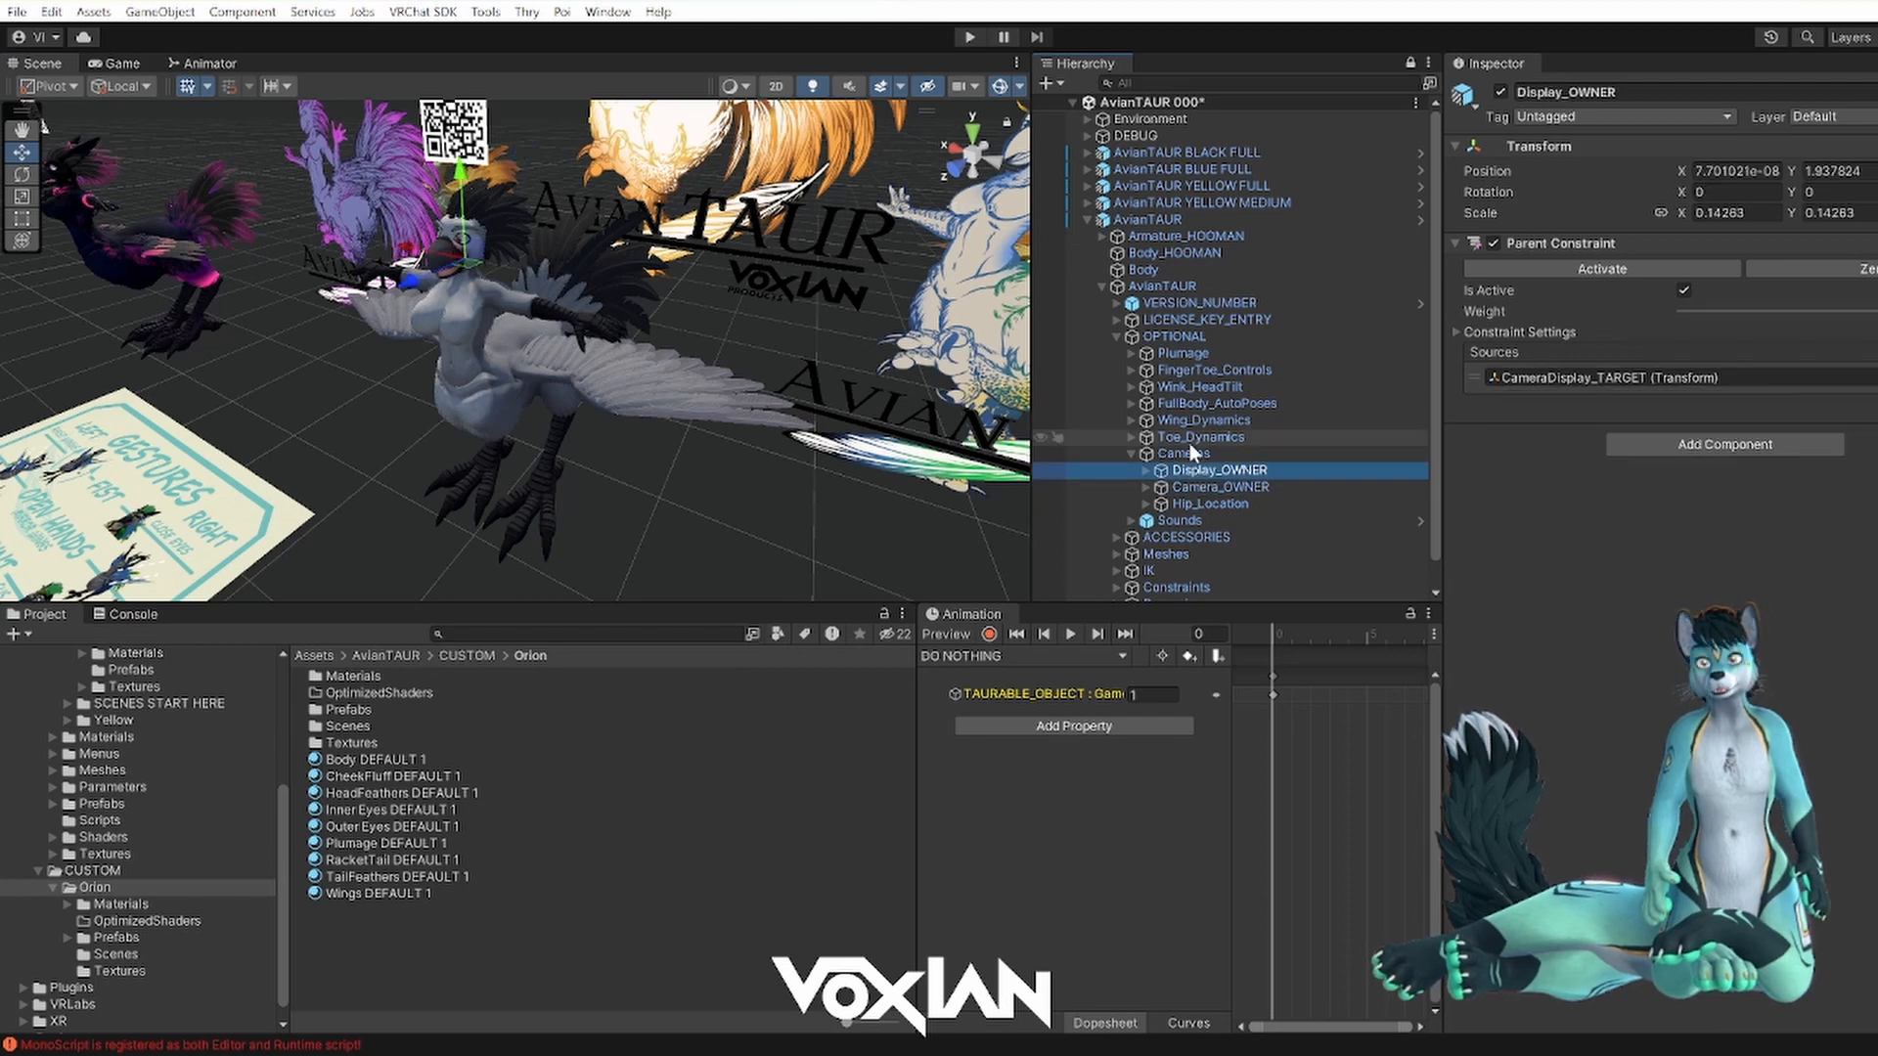
pyautogui.click(1187, 453)
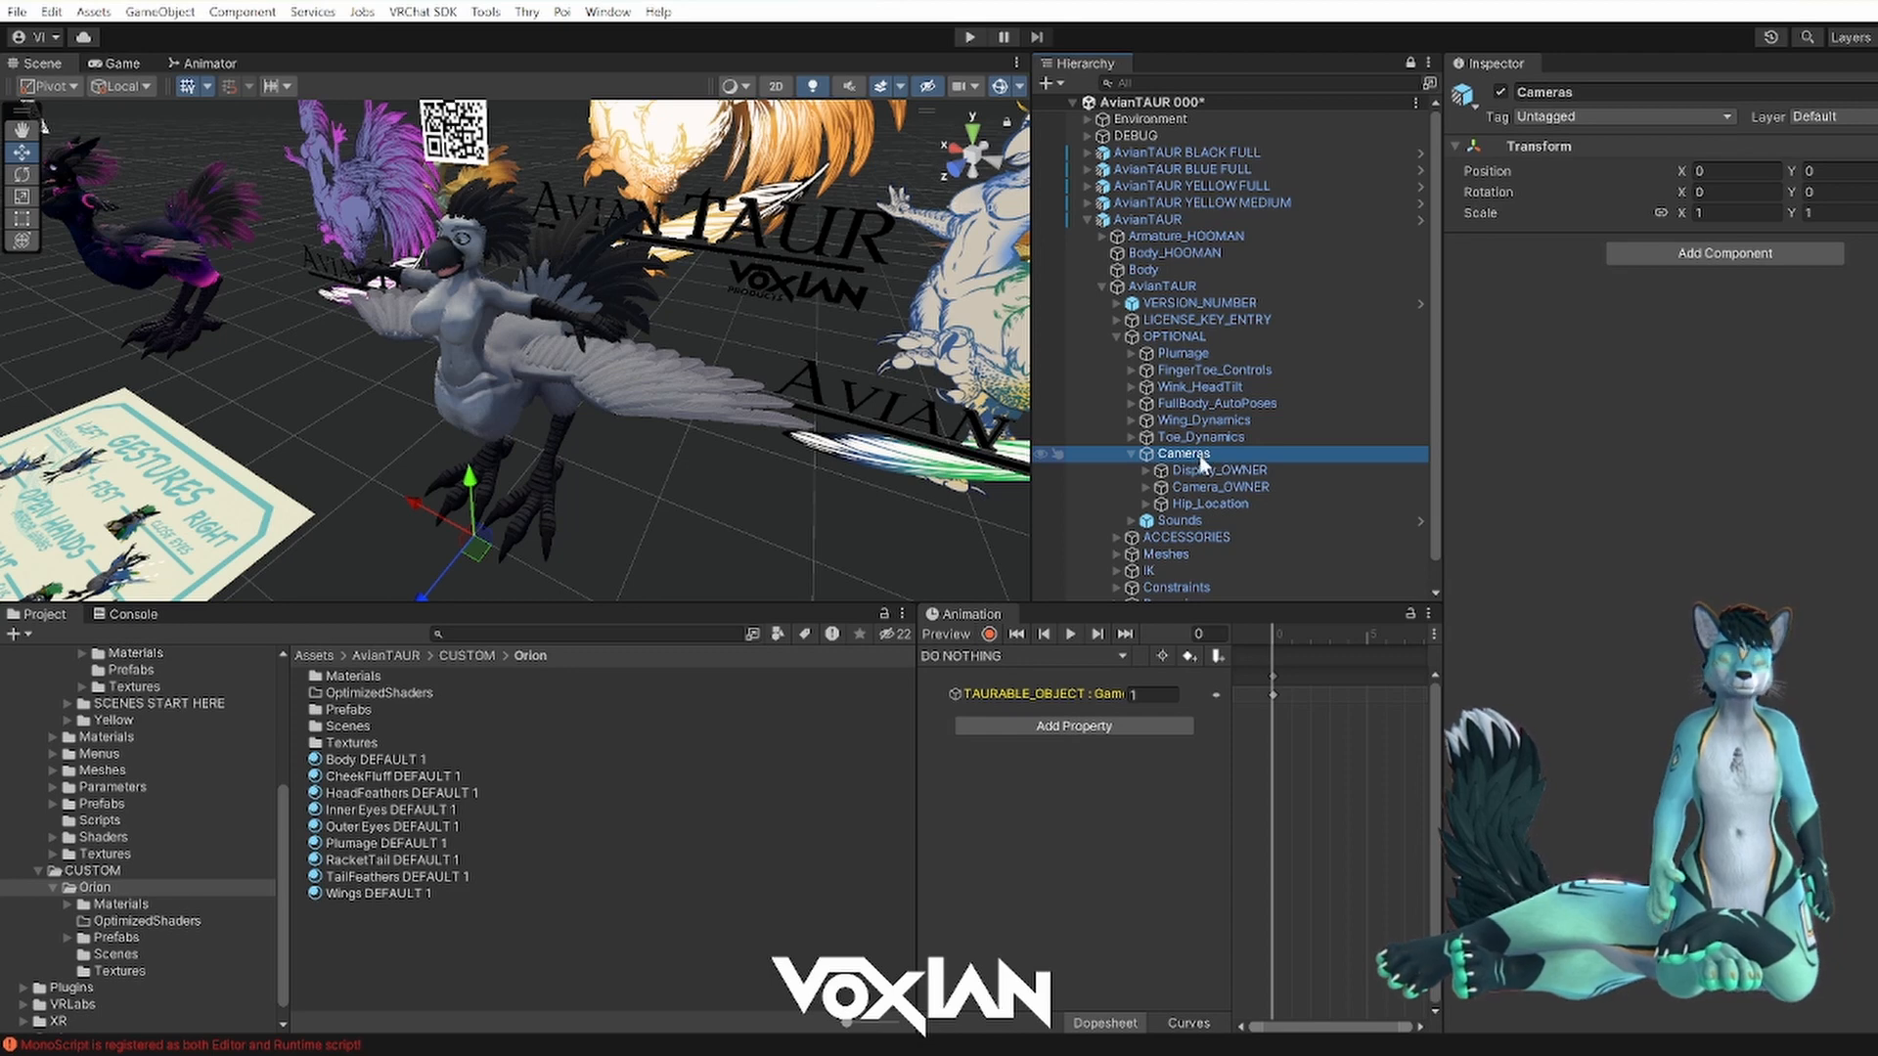
pyautogui.click(1132, 454)
# - Expand Sounds with its Head_CONSTRAINT and Hips_CONSTRAINT, and inspect the WingFlap and Chirp audio sources
pyautogui.click(1175, 471)
pyautogui.press('Right')
pyautogui.click(1165, 492)
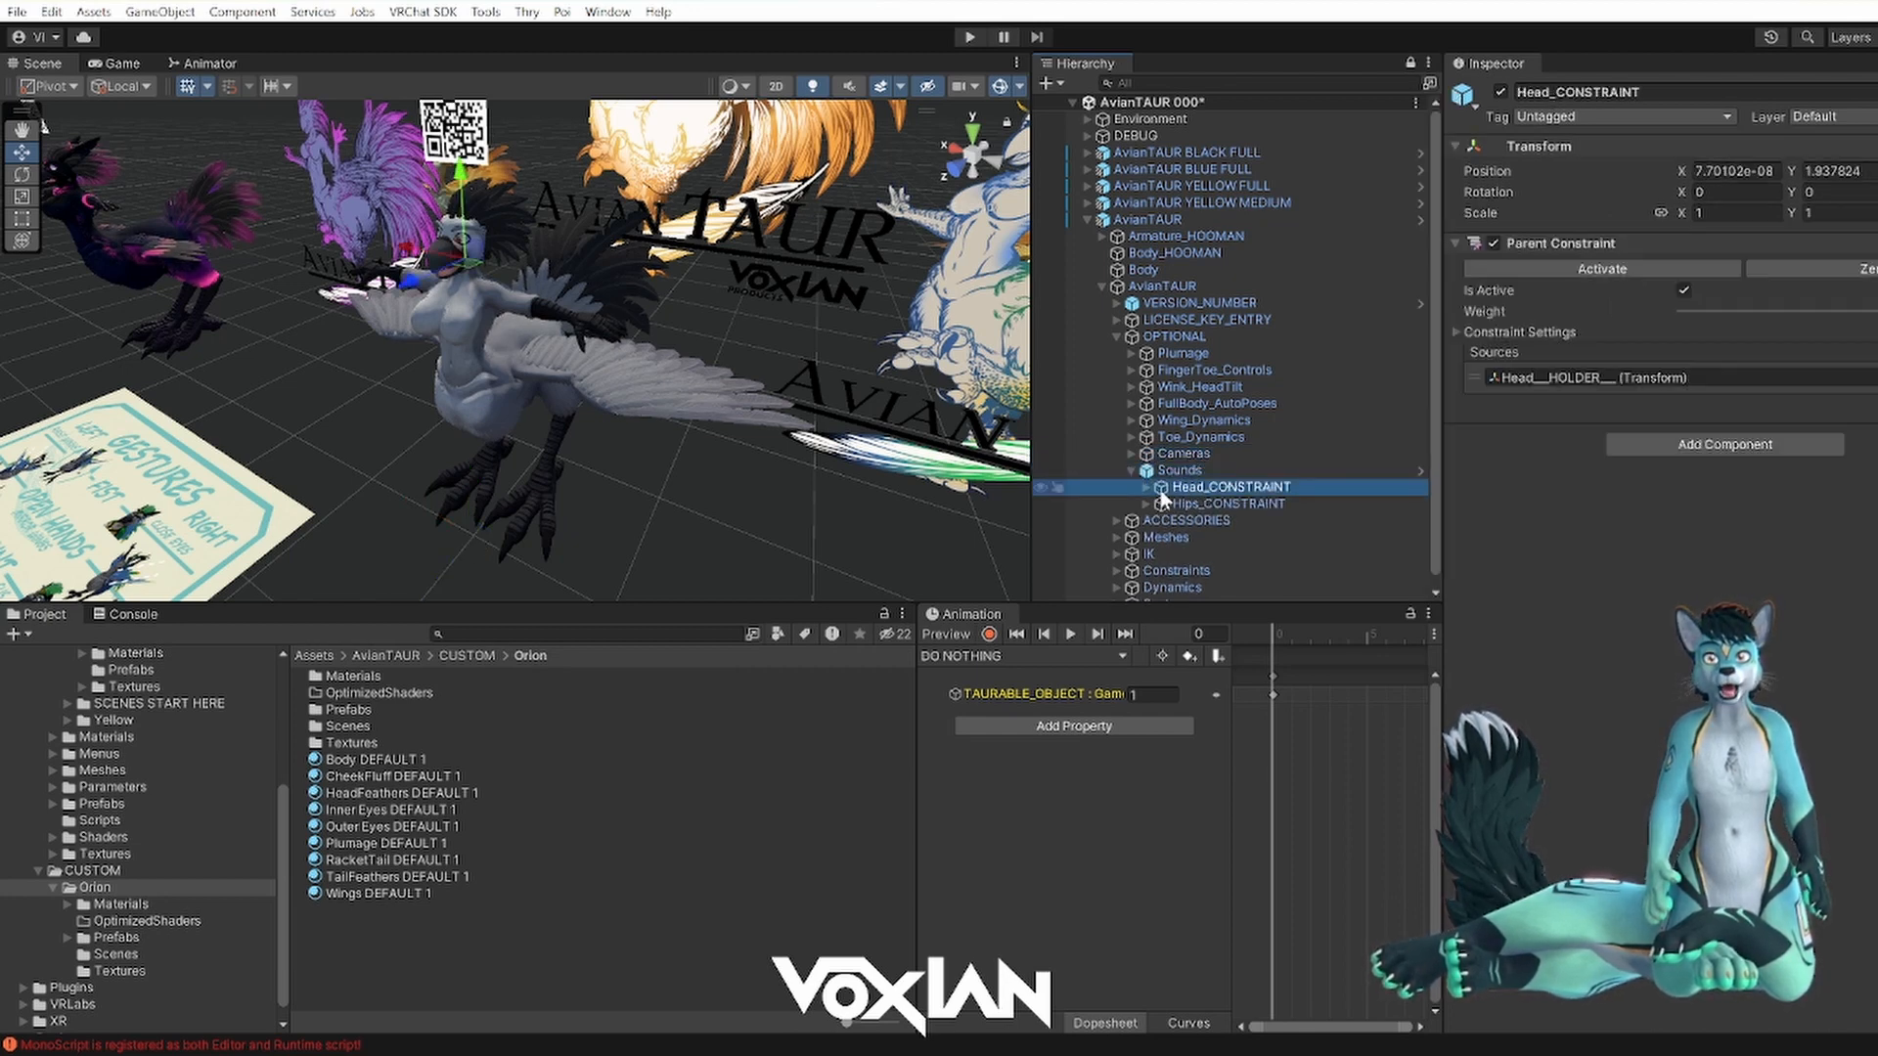
pyautogui.click(1147, 487)
pyautogui.click(1146, 521)
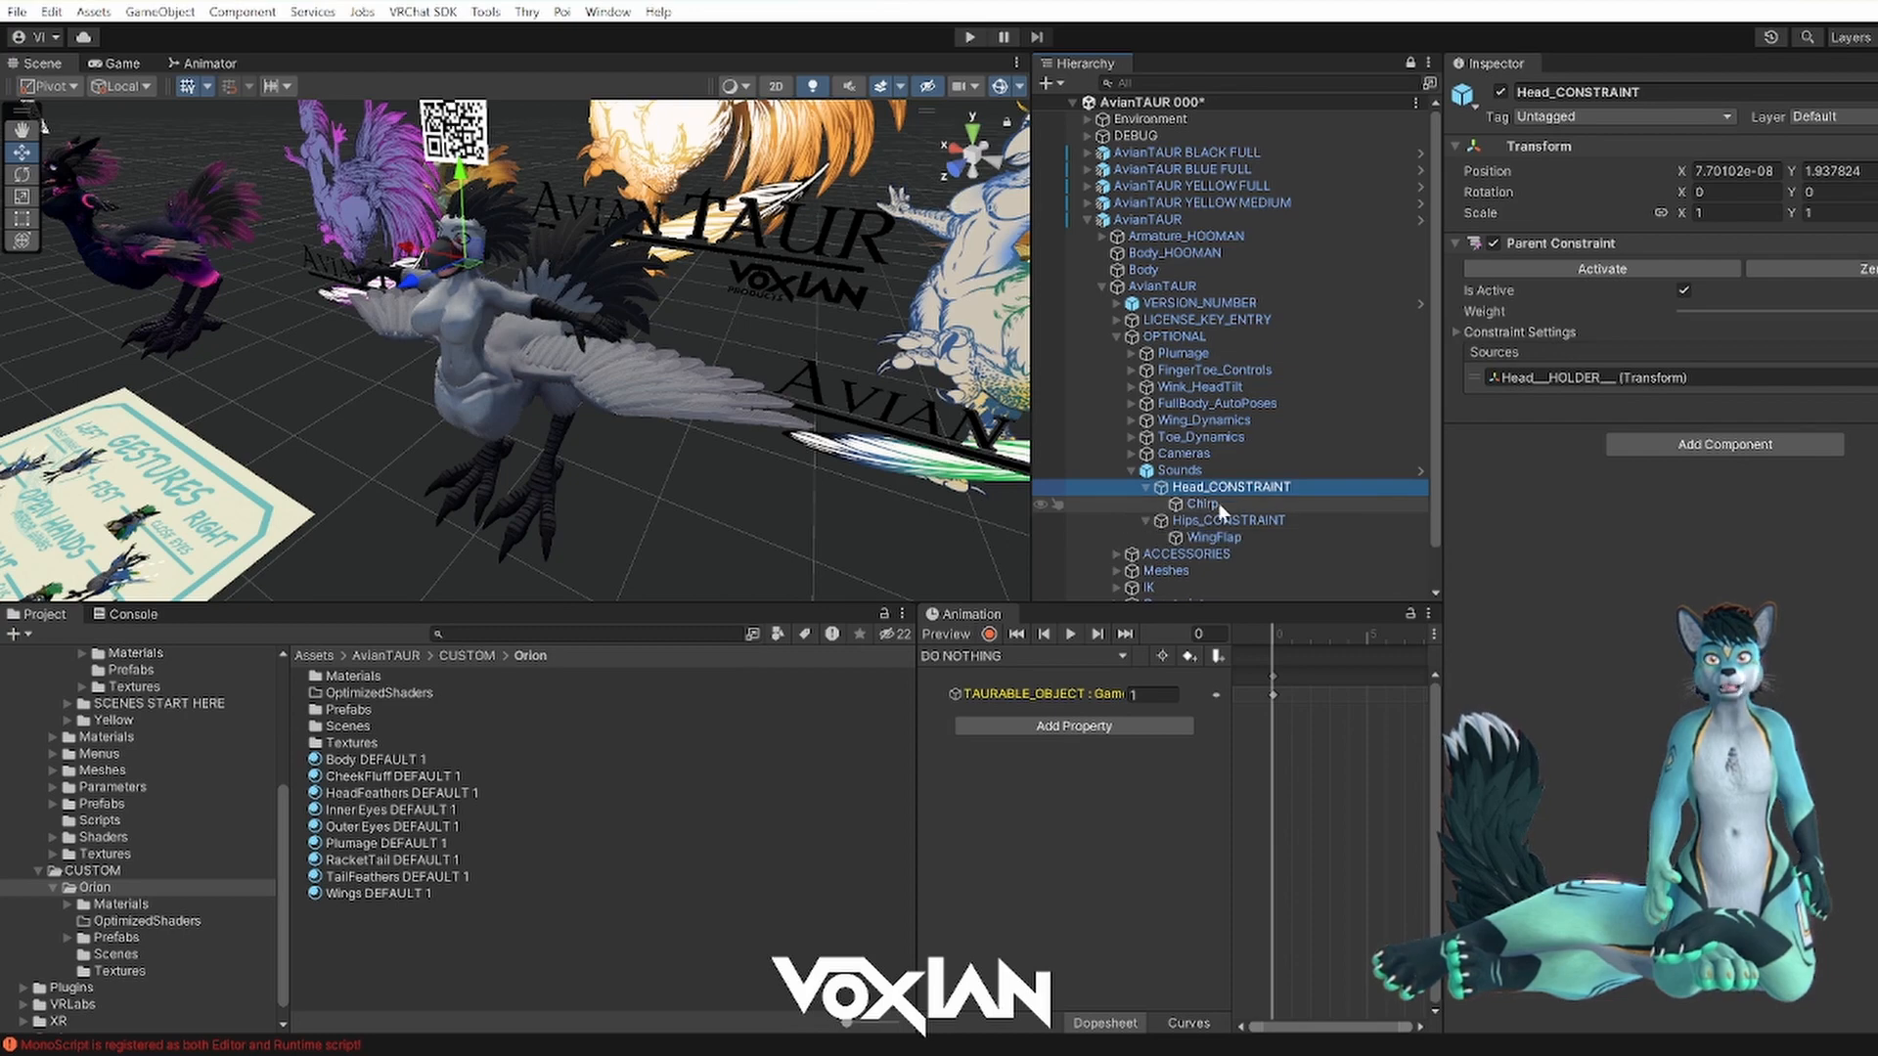
pyautogui.click(1213, 538)
pyautogui.click(1214, 506)
pyautogui.moveTo(695, 407)
pyautogui.mouseDown(button='right')
pyautogui.moveTo(650, 339)
pyautogui.moveTo(686, 356)
pyautogui.moveTo(692, 395)
pyautogui.mouseUp(button='right')
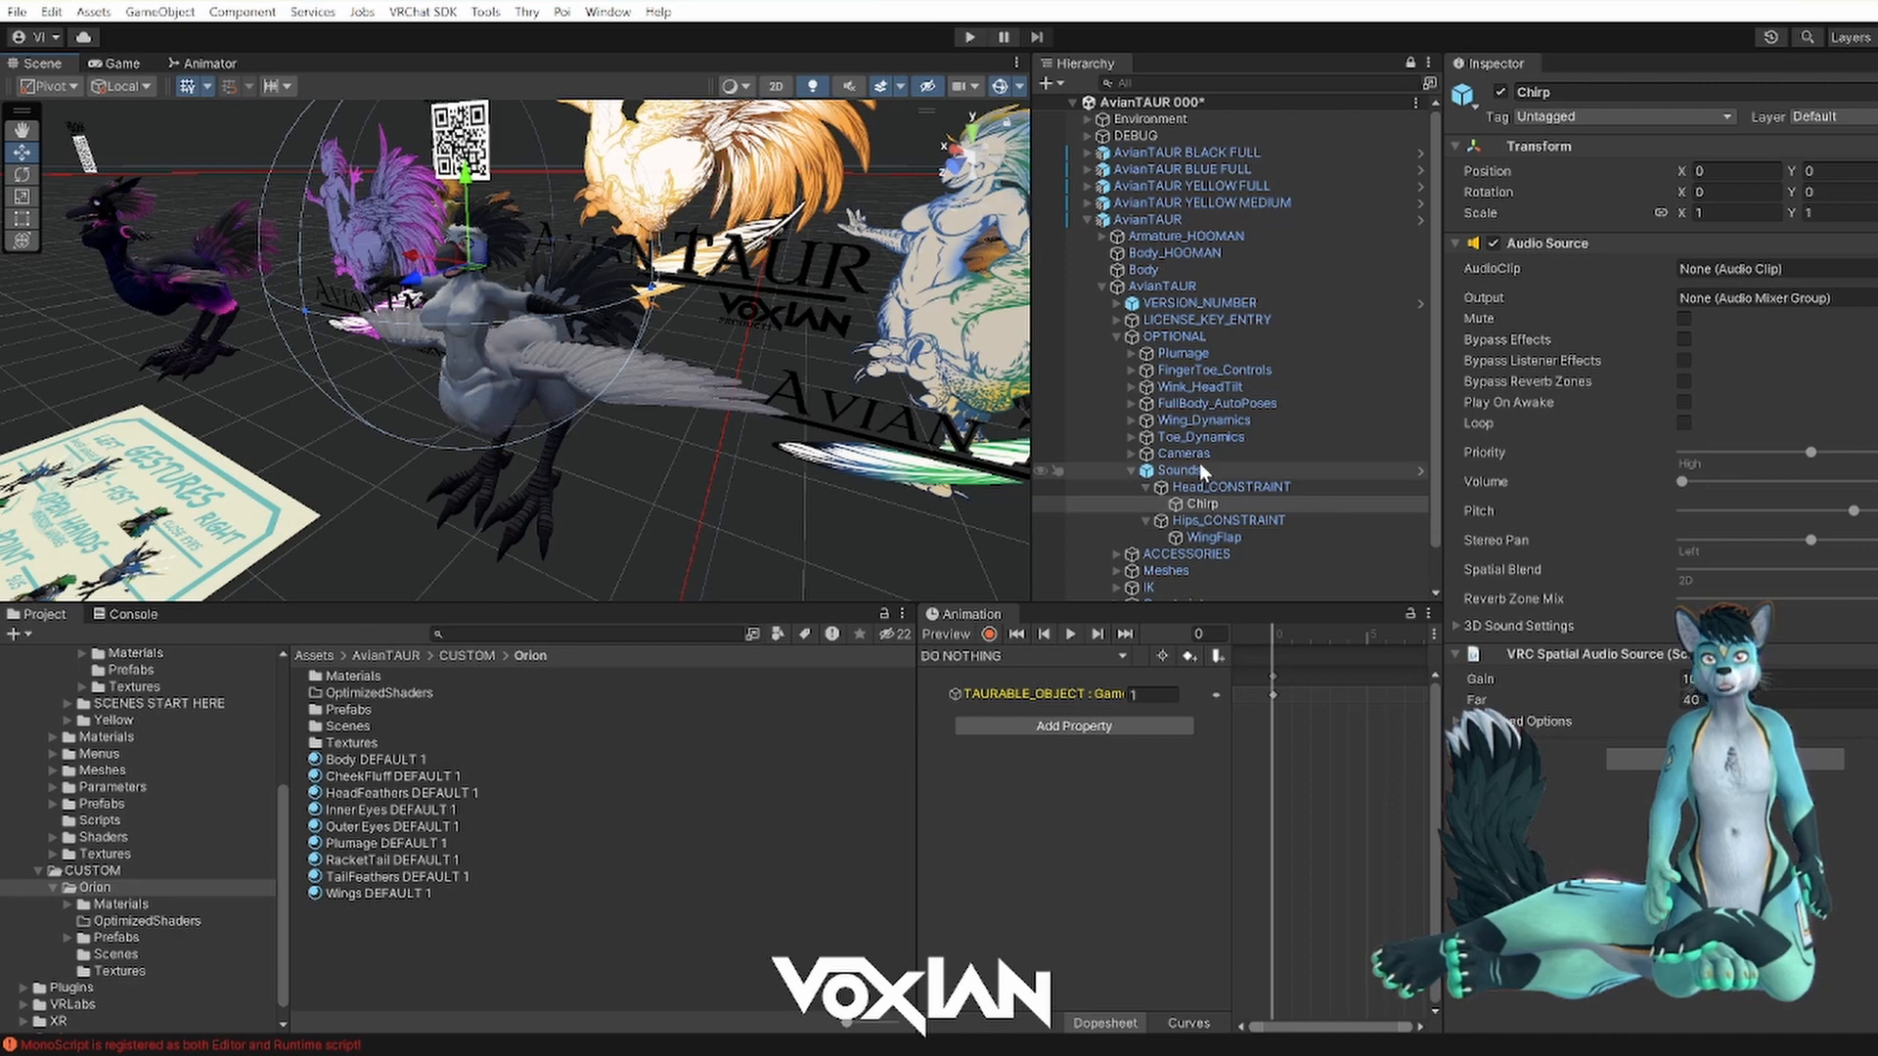
# - Collapse Sounds, OPTIONAL and the whole AvianTAUR avatar hierarchy, and clear the selection
pyautogui.click(1164, 471)
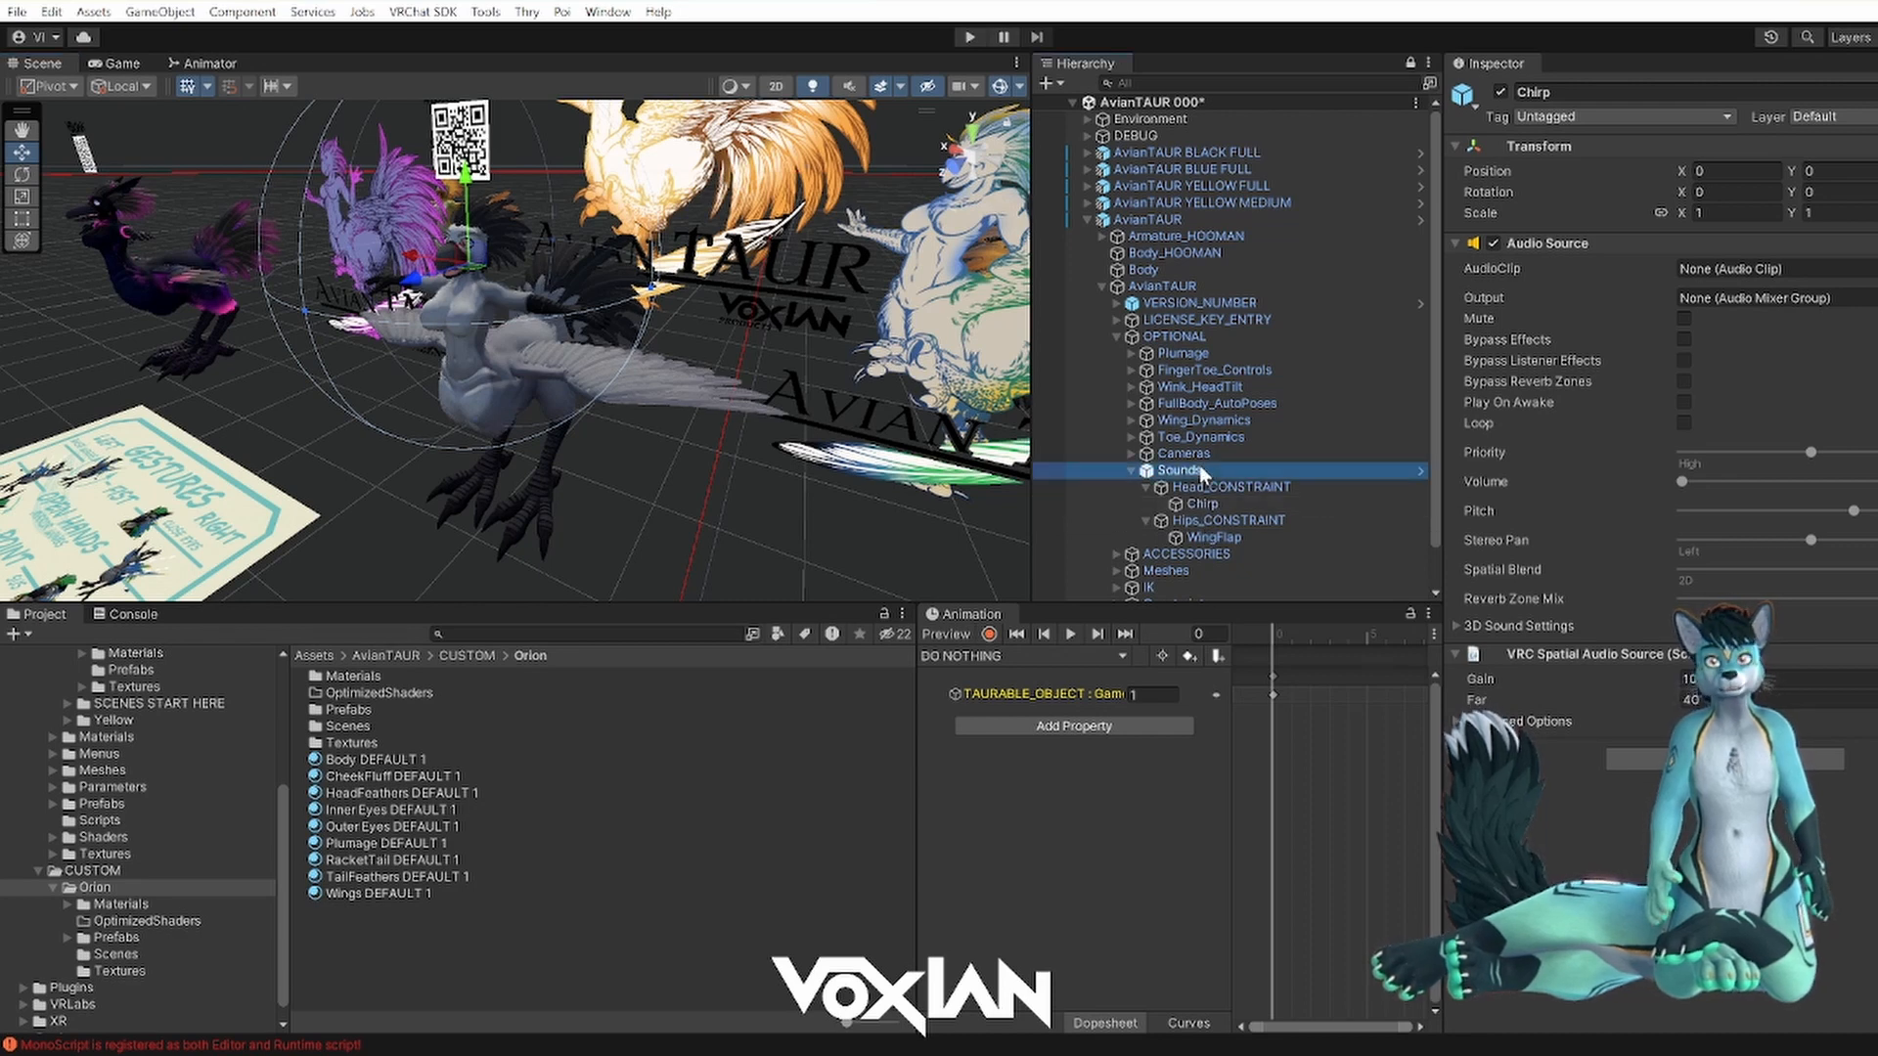
pyautogui.click(1132, 472)
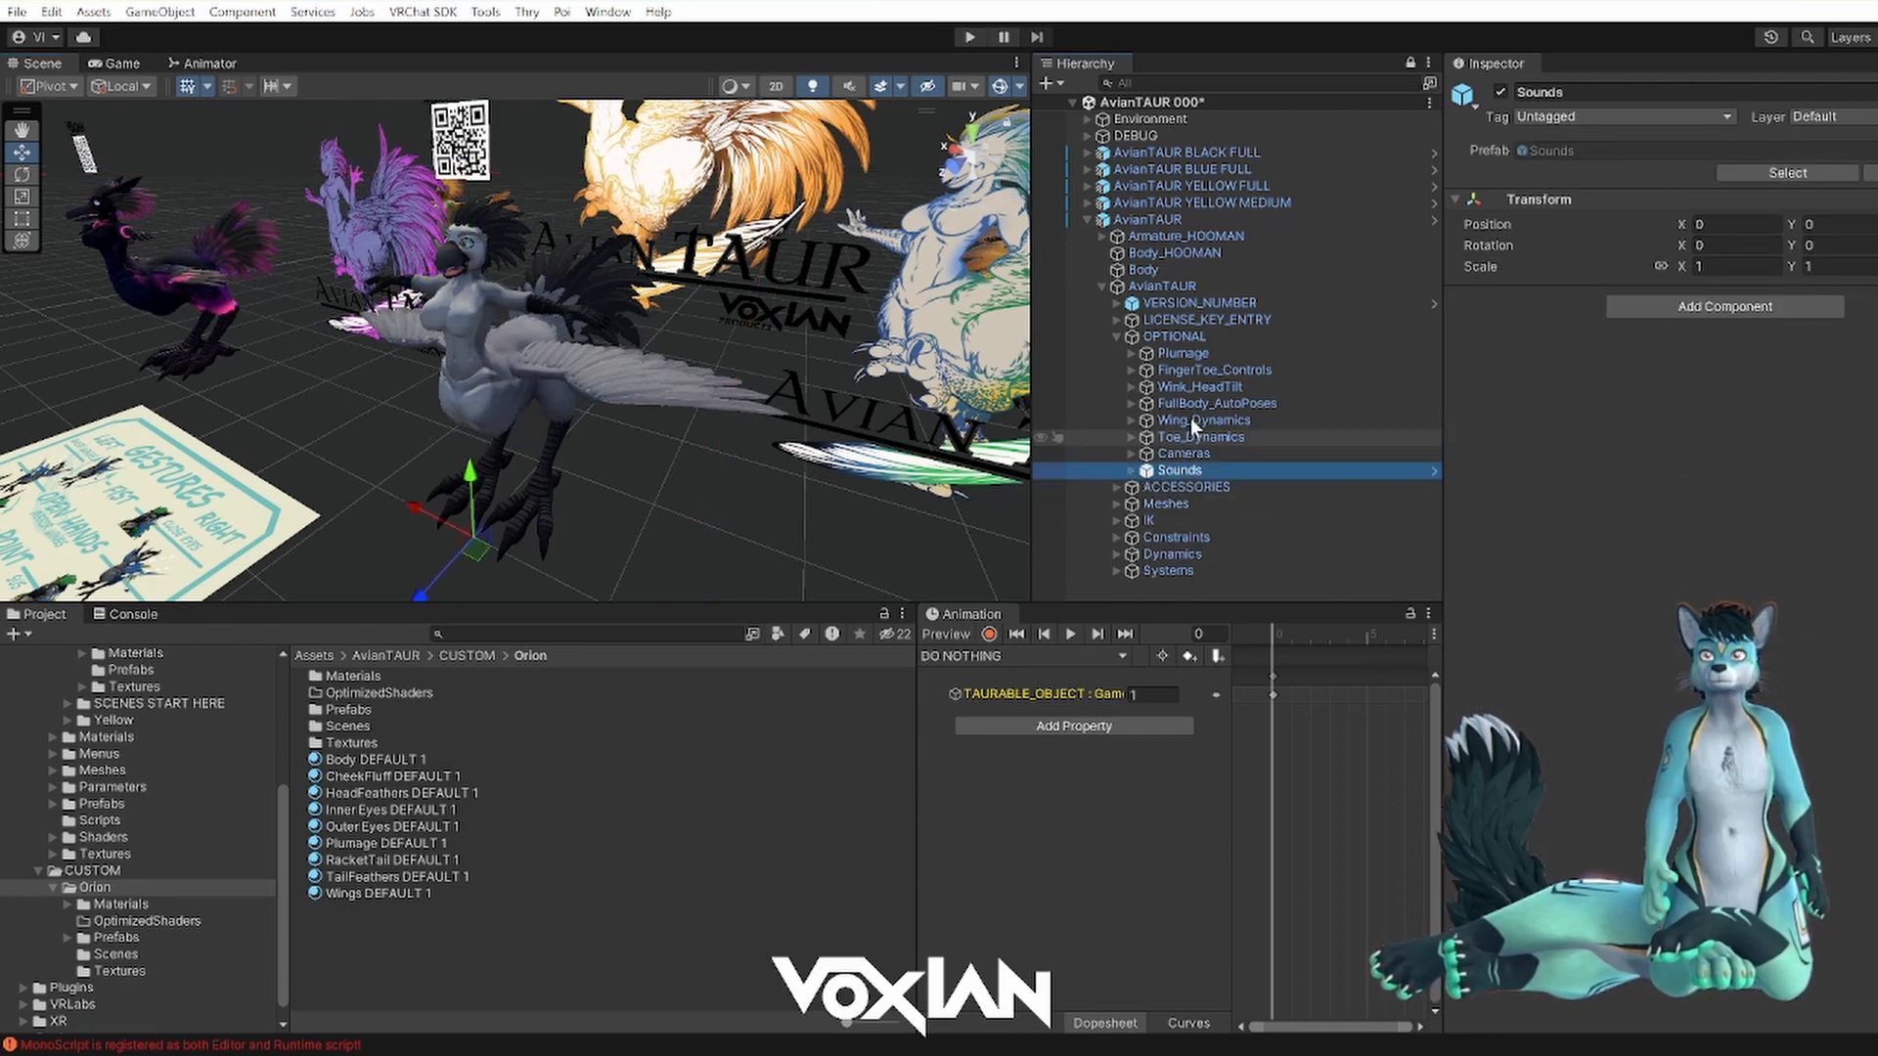
pyautogui.click(1116, 336)
pyautogui.click(1180, 513)
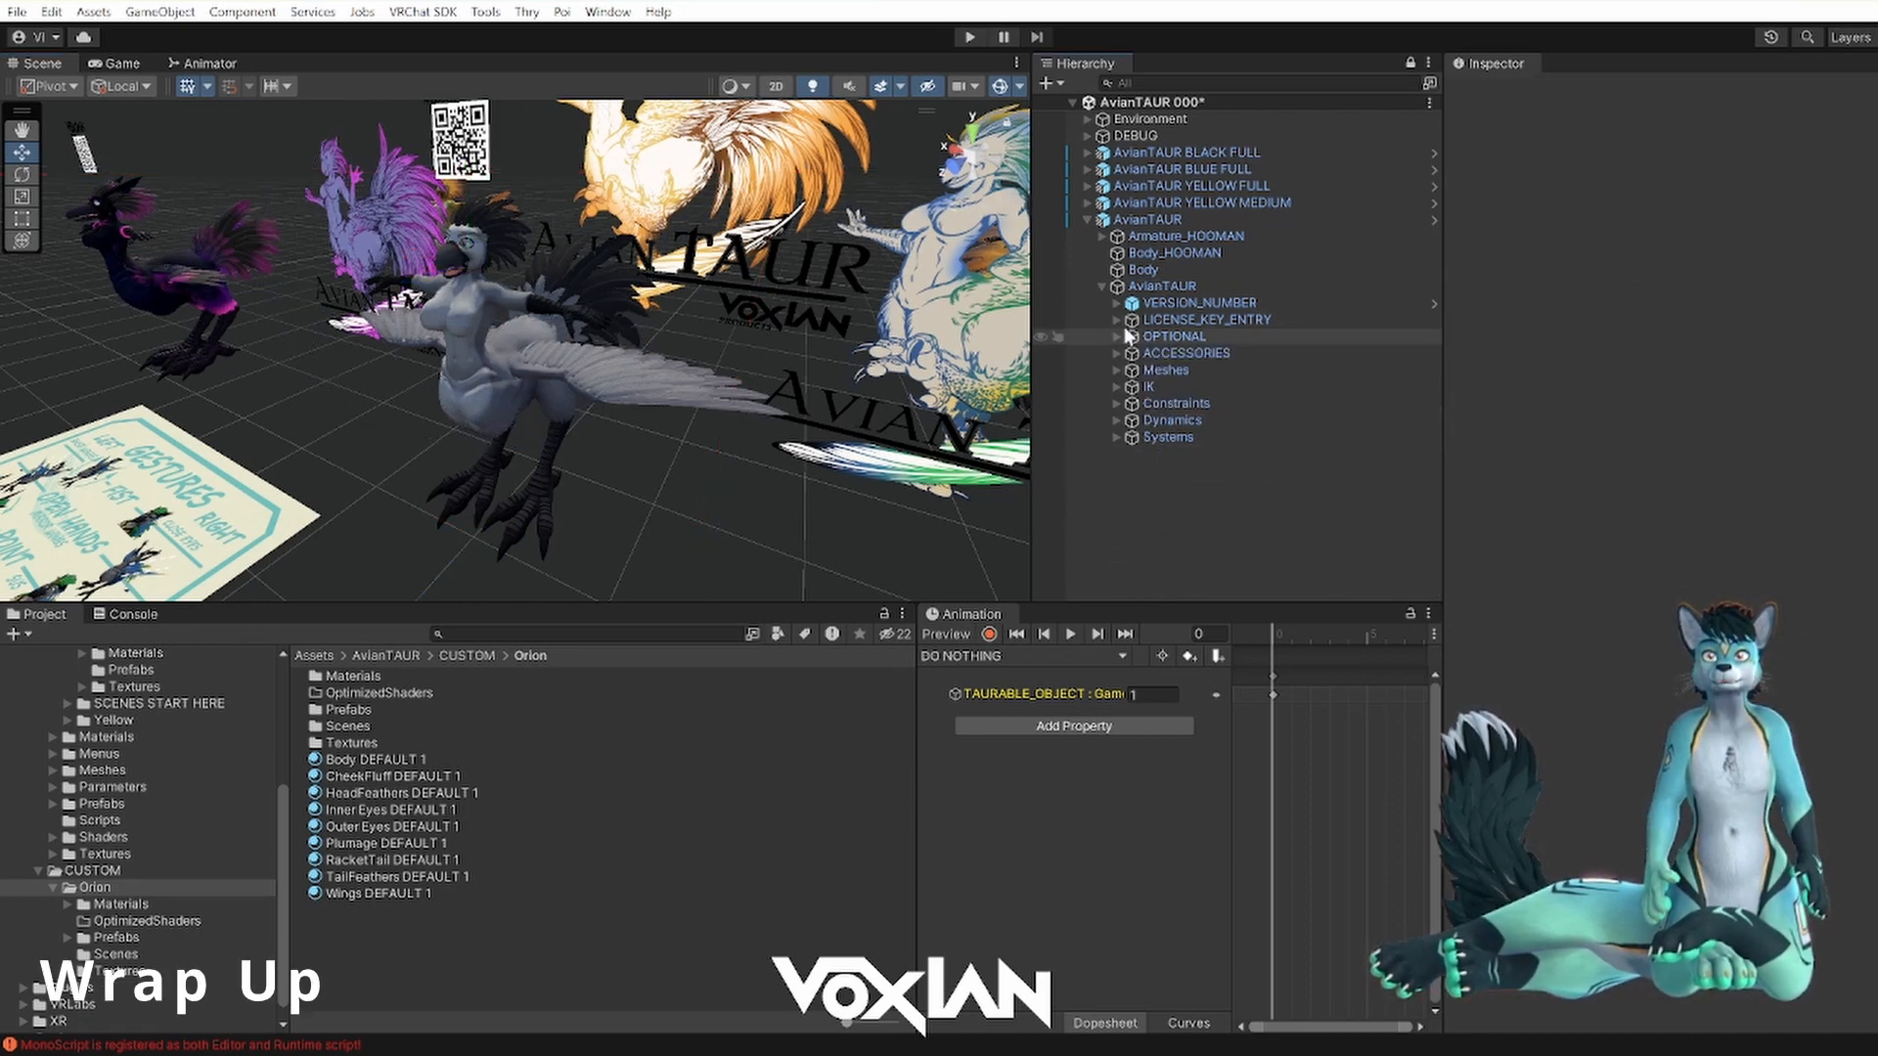
pyautogui.click(1102, 286)
pyautogui.click(1088, 220)
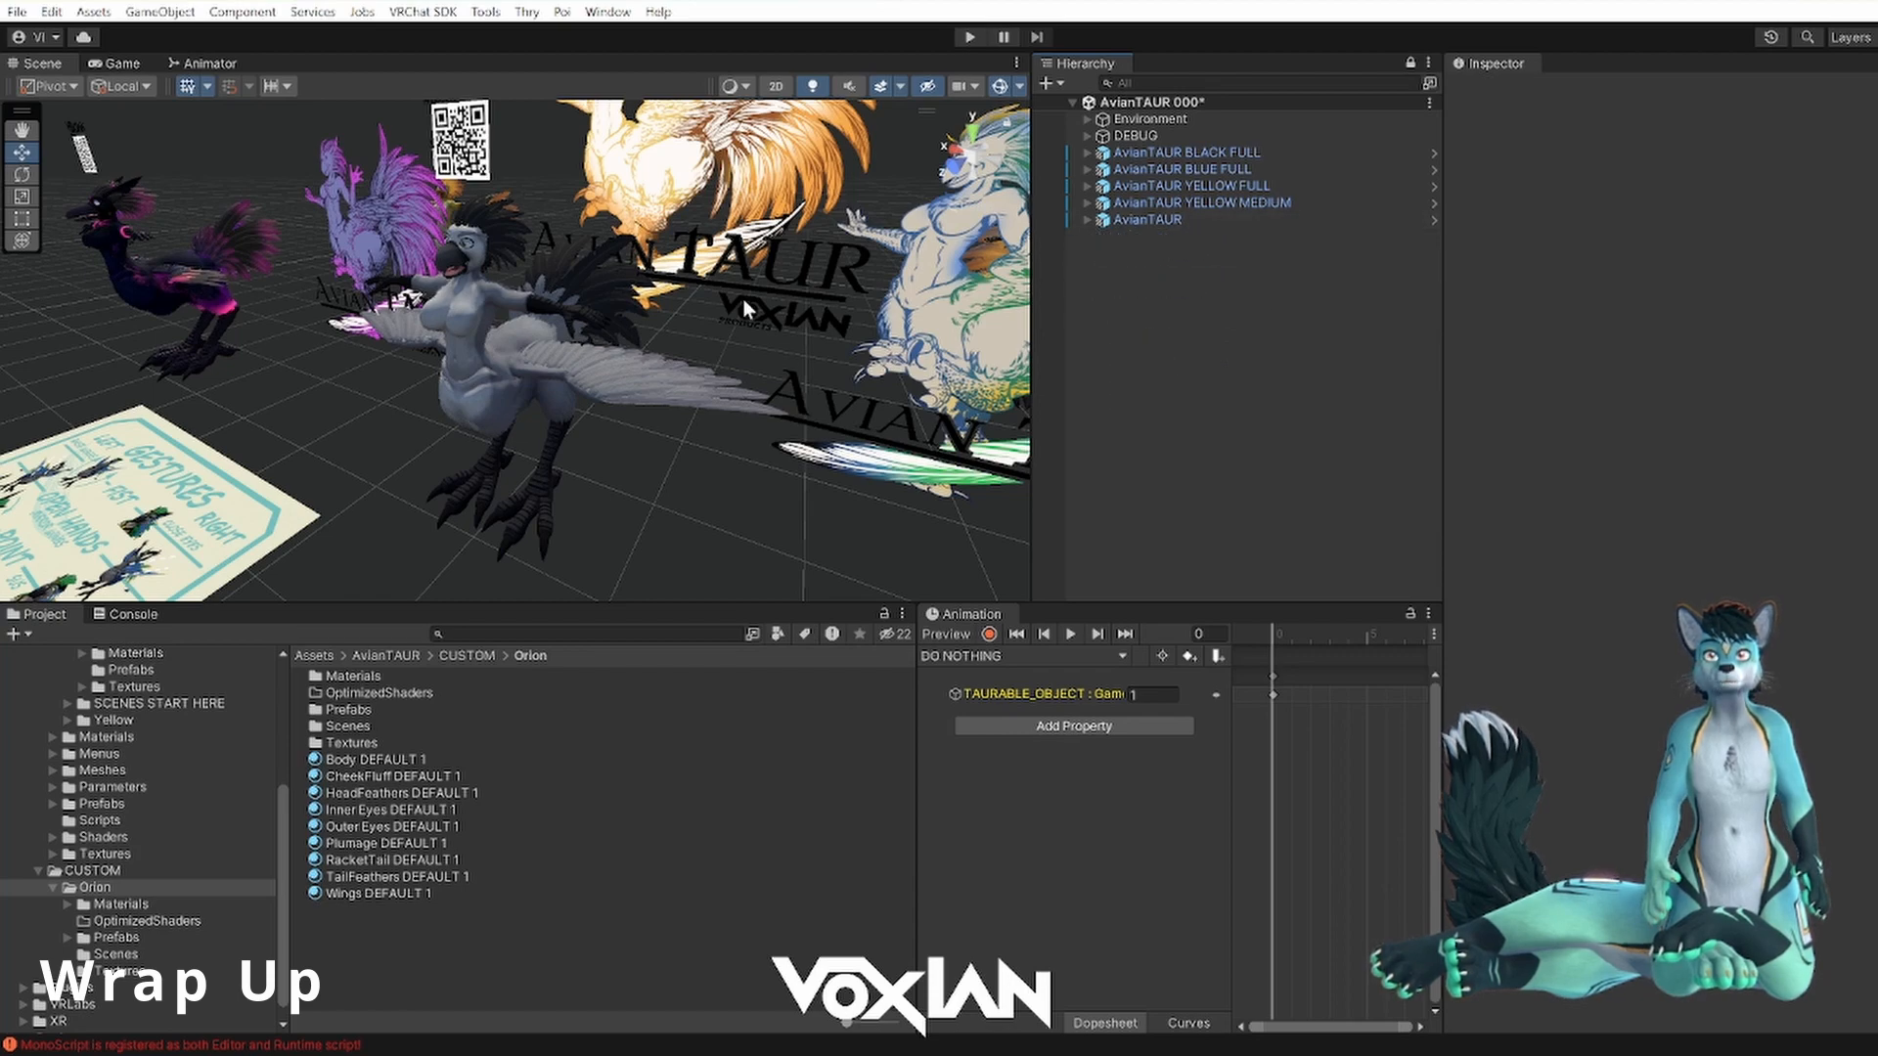
# - Select the AvianTAUR avatar and expand its hierarchy down to the entries inside LICENSE_KEY_ENTRY
pyautogui.click(1171, 221)
pyautogui.keyDown('alt'); pyautogui.moveTo(654, 303); pyautogui.dragTo(690, 279); pyautogui.keyUp('alt')
pyautogui.click(1088, 220)
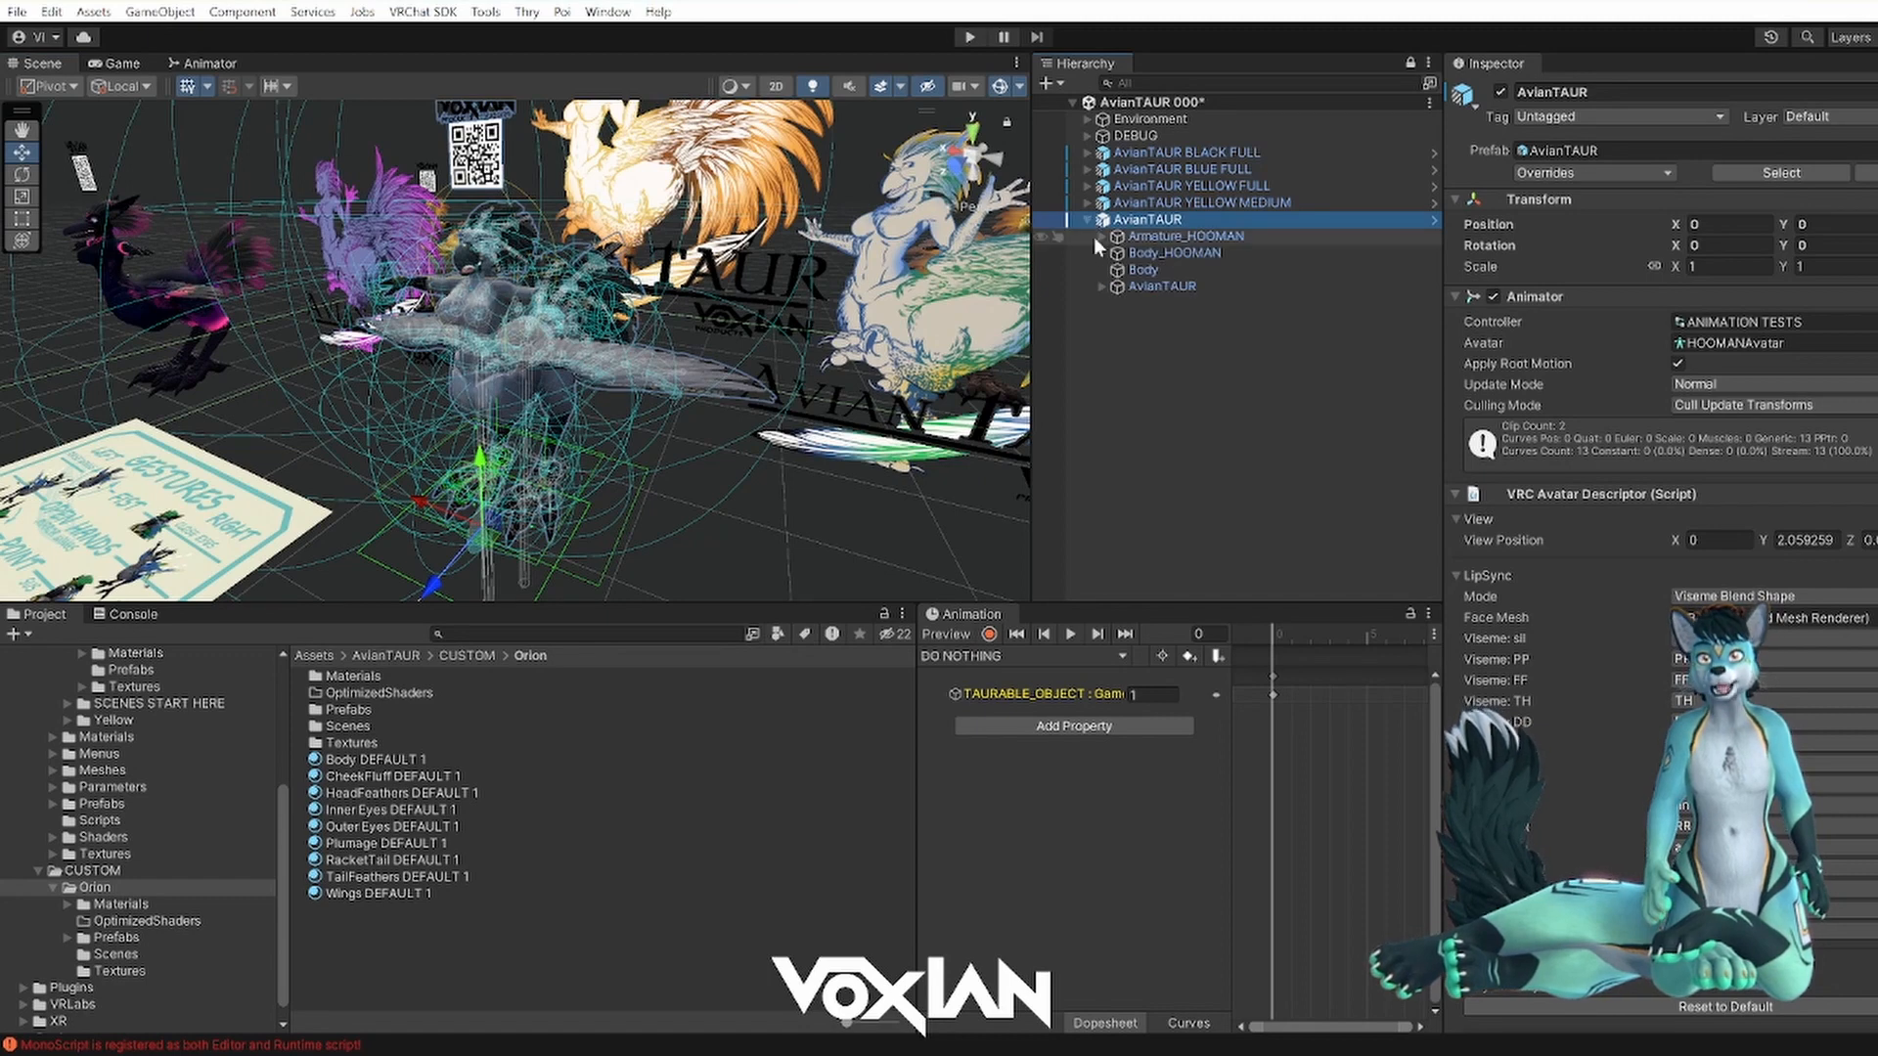
pyautogui.click(1101, 286)
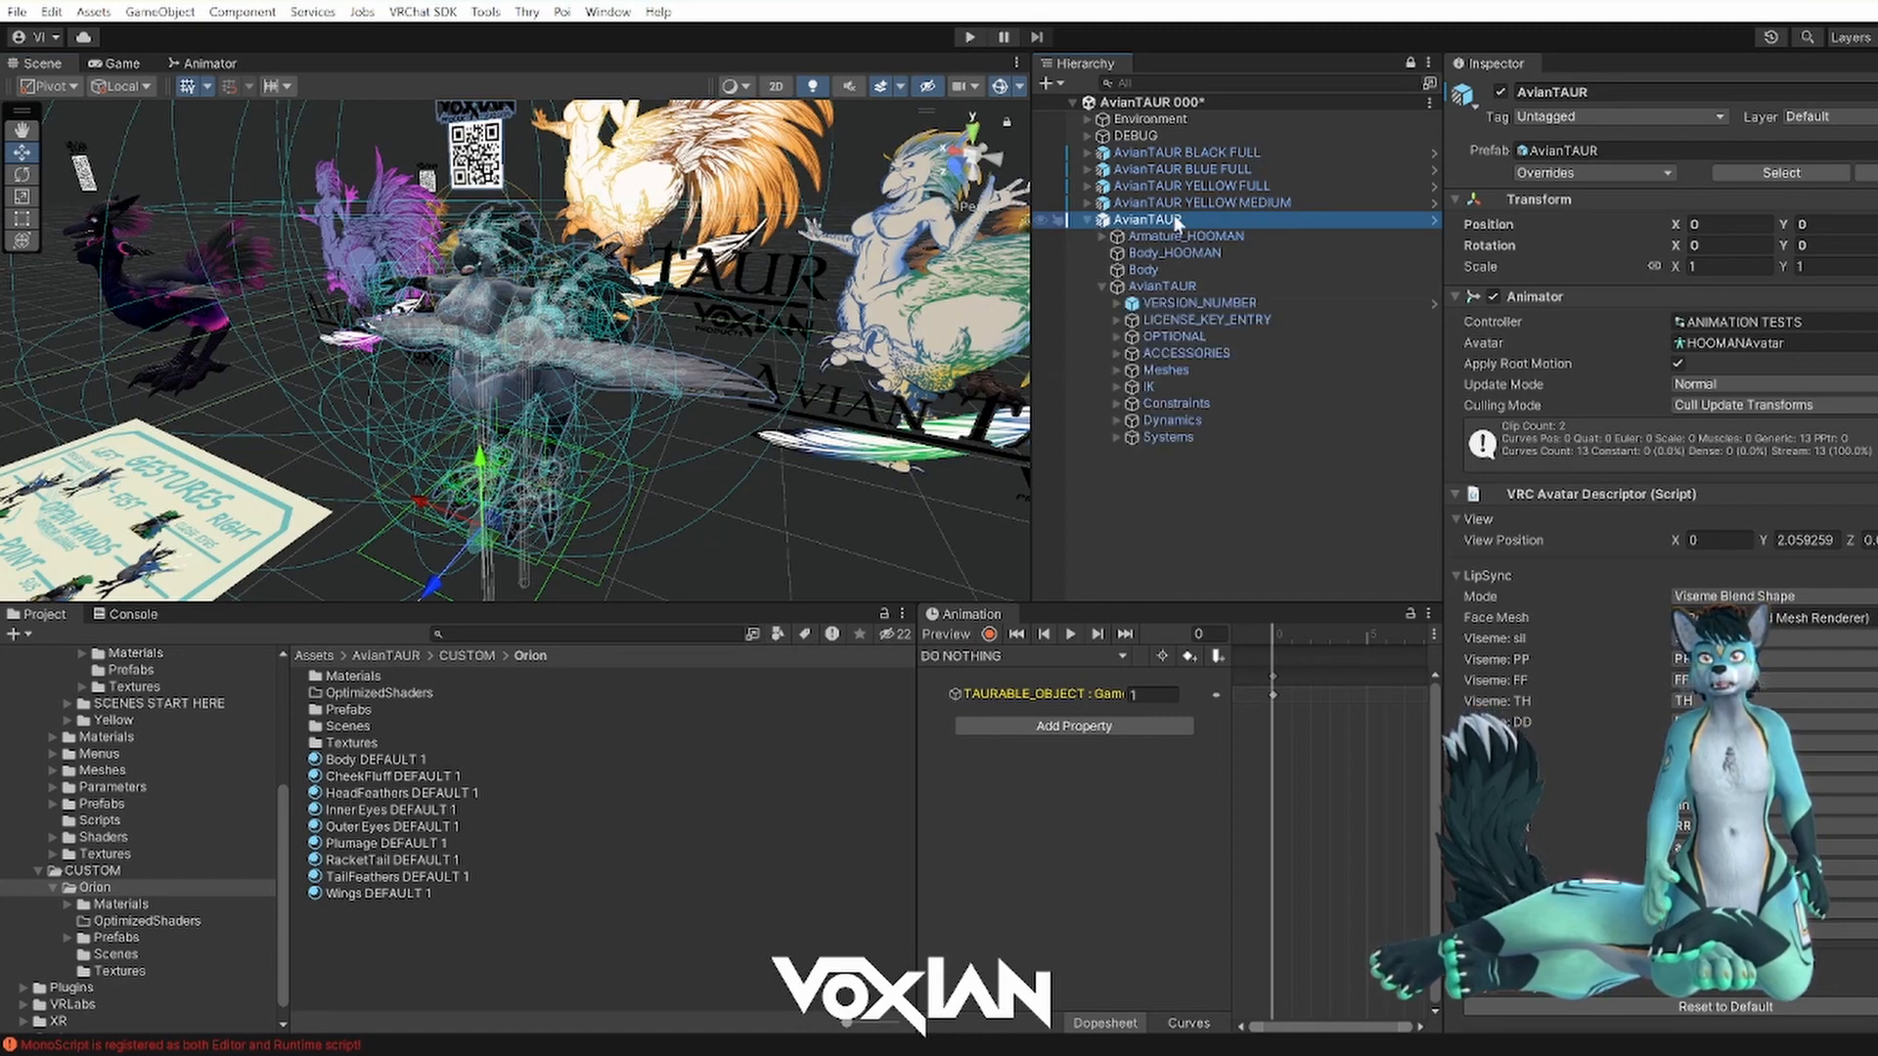
pyautogui.click(1115, 320)
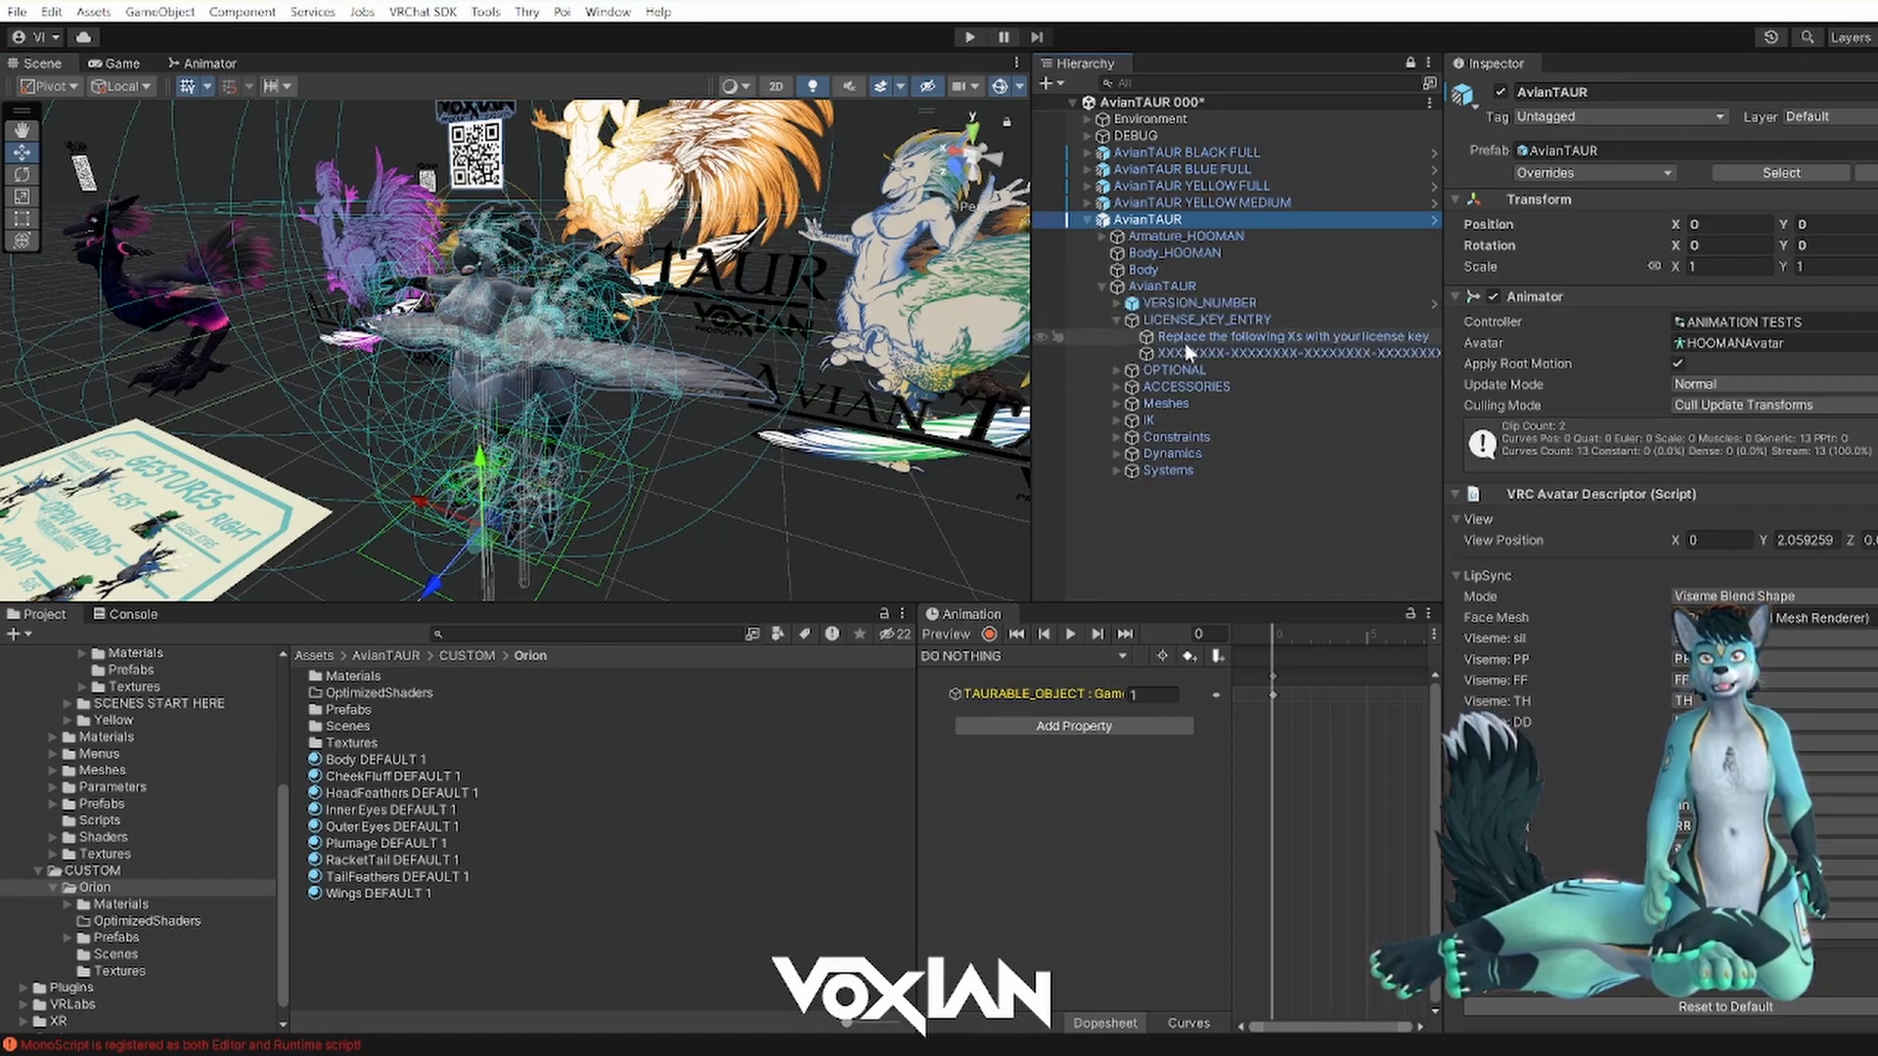
# - Paste the licence key into the custom collision tag of the placeholder object's VRC Contact Sender
pyautogui.click(1184, 350)
pyautogui.click(1814, 463)
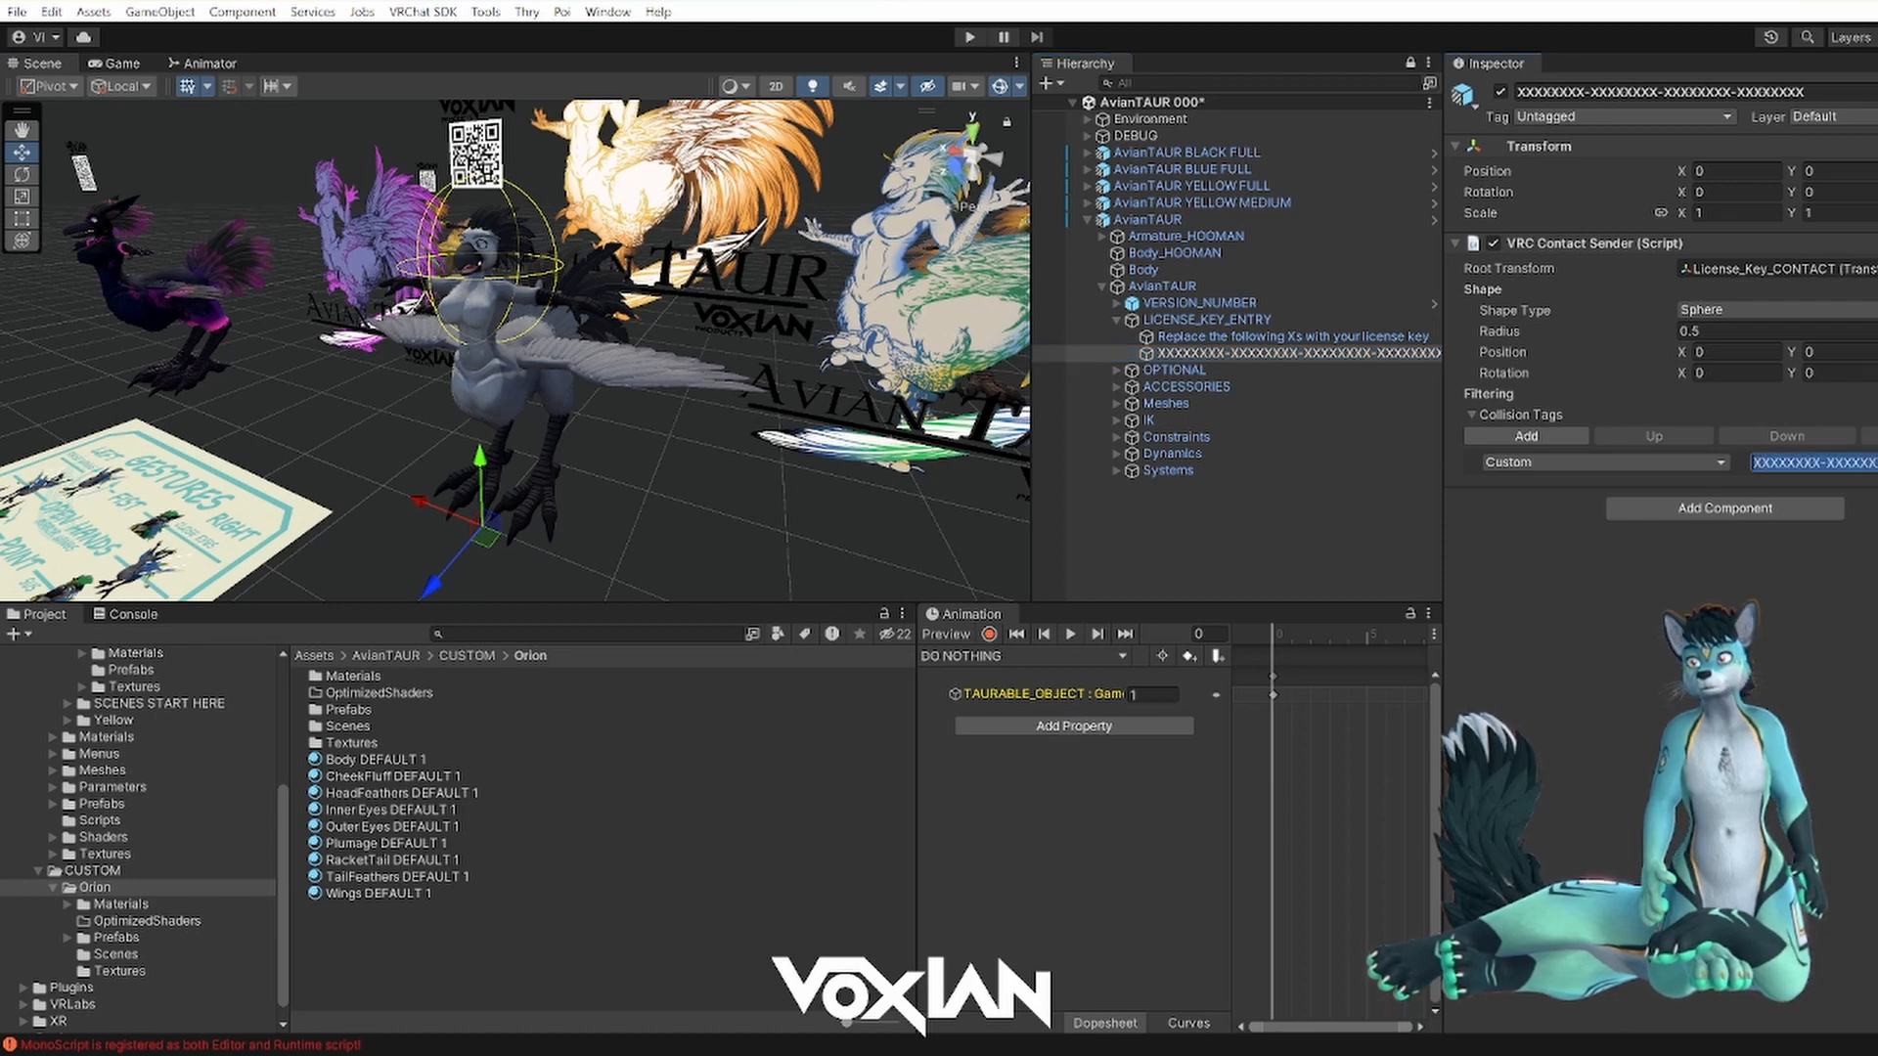
pyautogui.click(1814, 463)
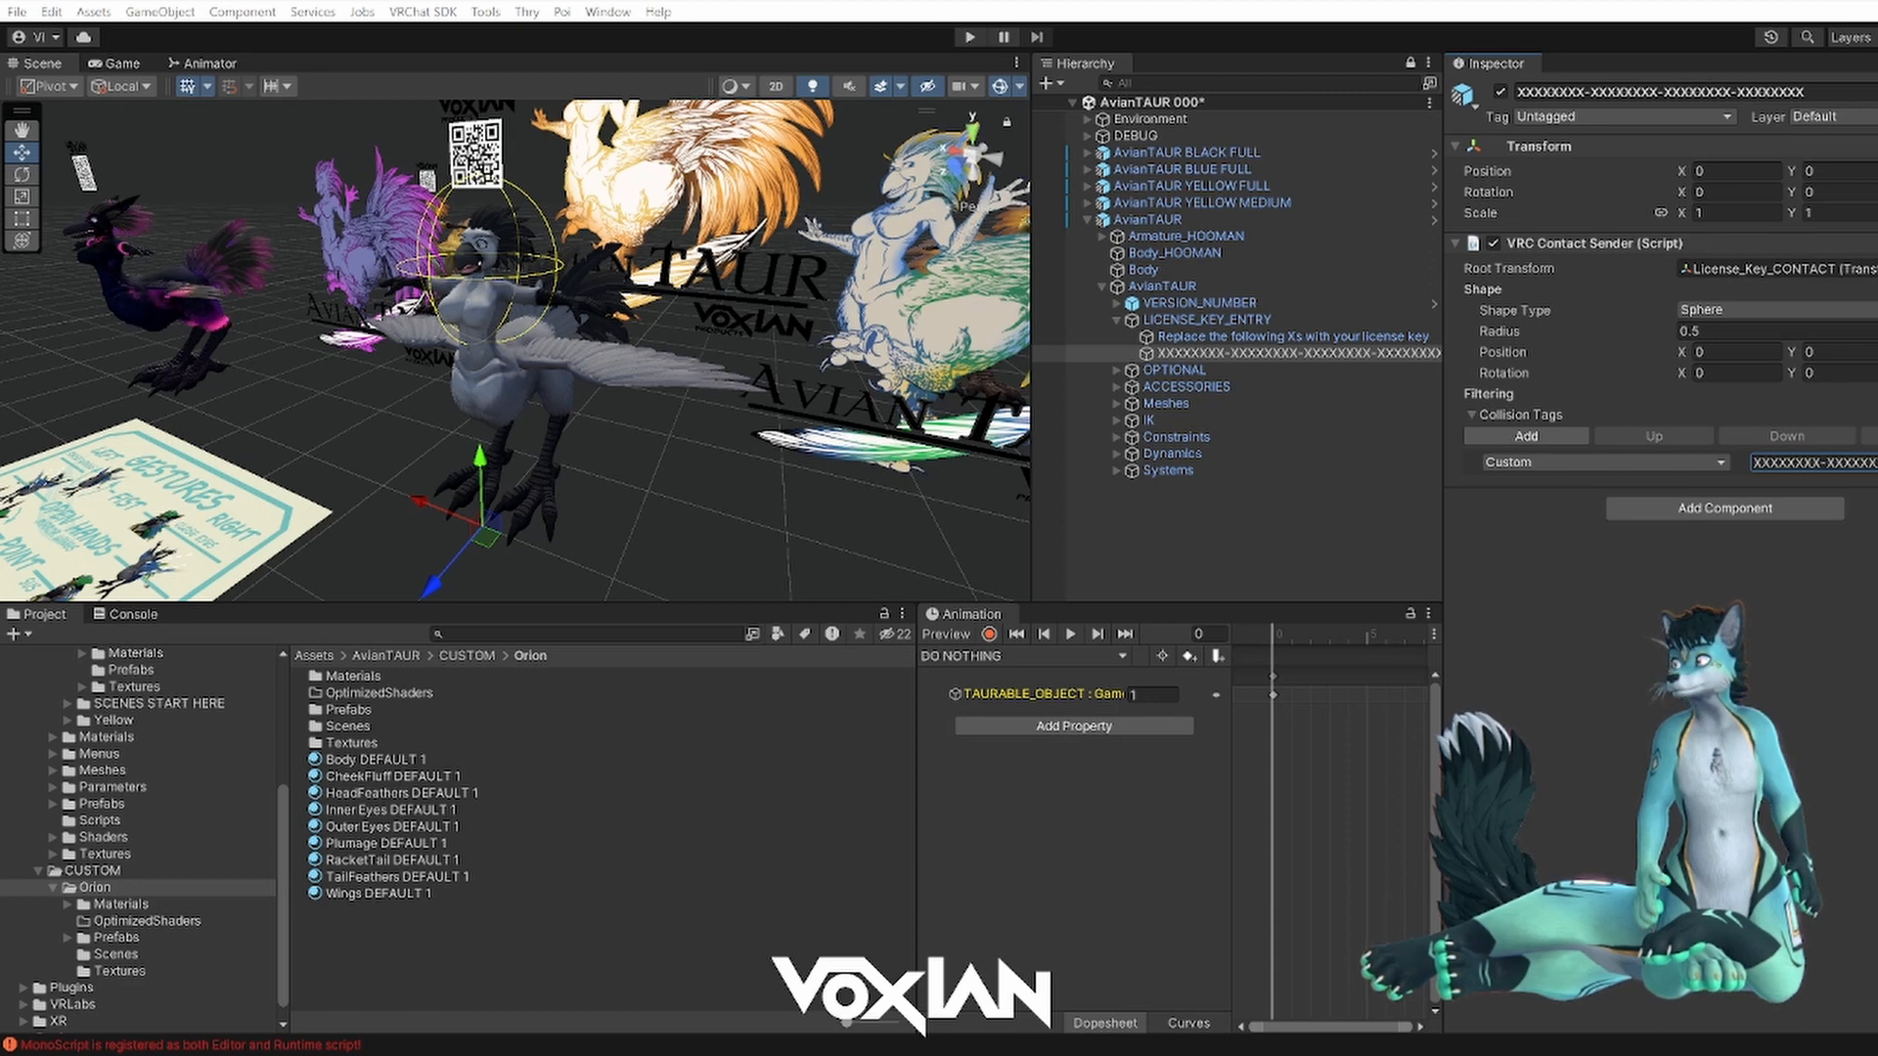
pyautogui.hotkey('ctrl', 'v')
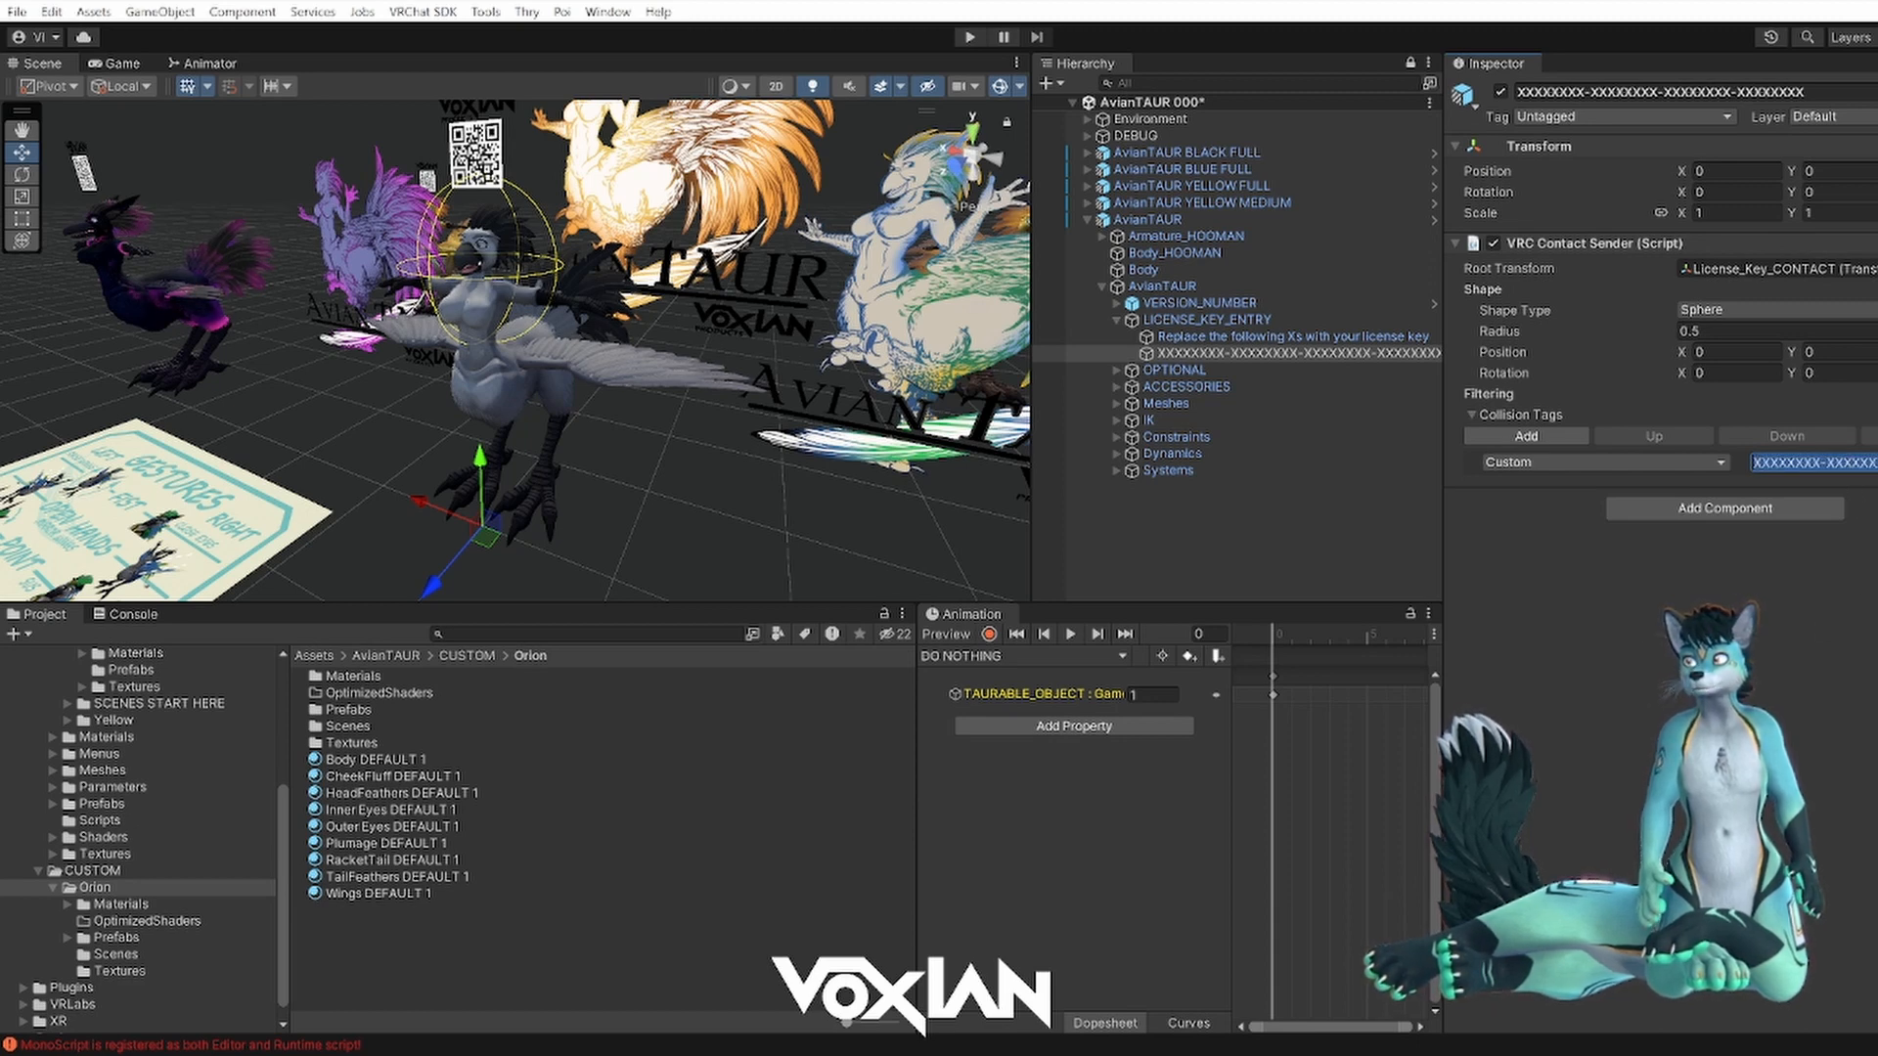
pyautogui.press('Return')
# - Clear the selection and view the avatar among the other AvianTAUR models in the scene
pyautogui.moveTo(589, 332)
pyautogui.keyDown('alt'); pyautogui.mouseDown()
pyautogui.moveTo(574, 327)
pyautogui.moveTo(609, 305)
pyautogui.mouseUp(); pyautogui.keyUp('alt')
pyautogui.click(1191, 550)
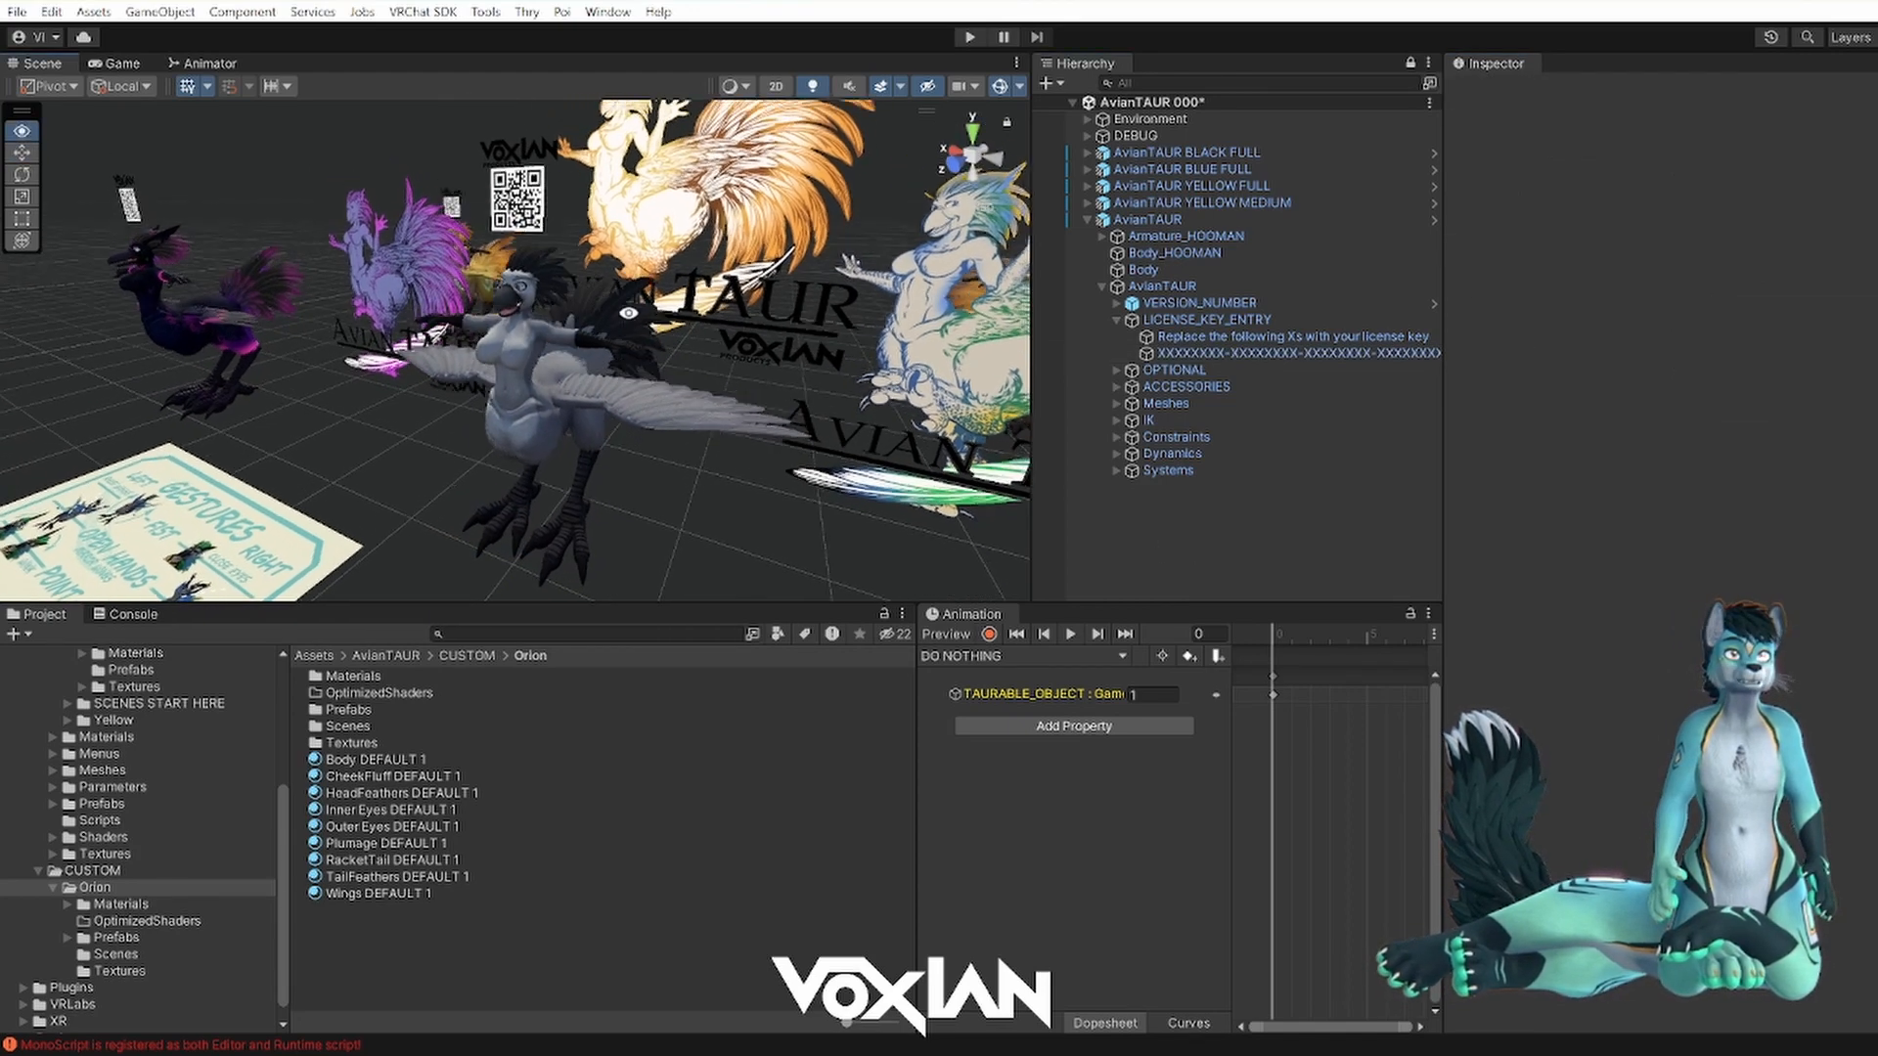
pyautogui.keyDown('alt'); pyautogui.moveTo(608, 306); pyautogui.dragTo(550, 321, button='right'); pyautogui.keyUp('alt')
pyautogui.scroll(1, 609, 356)
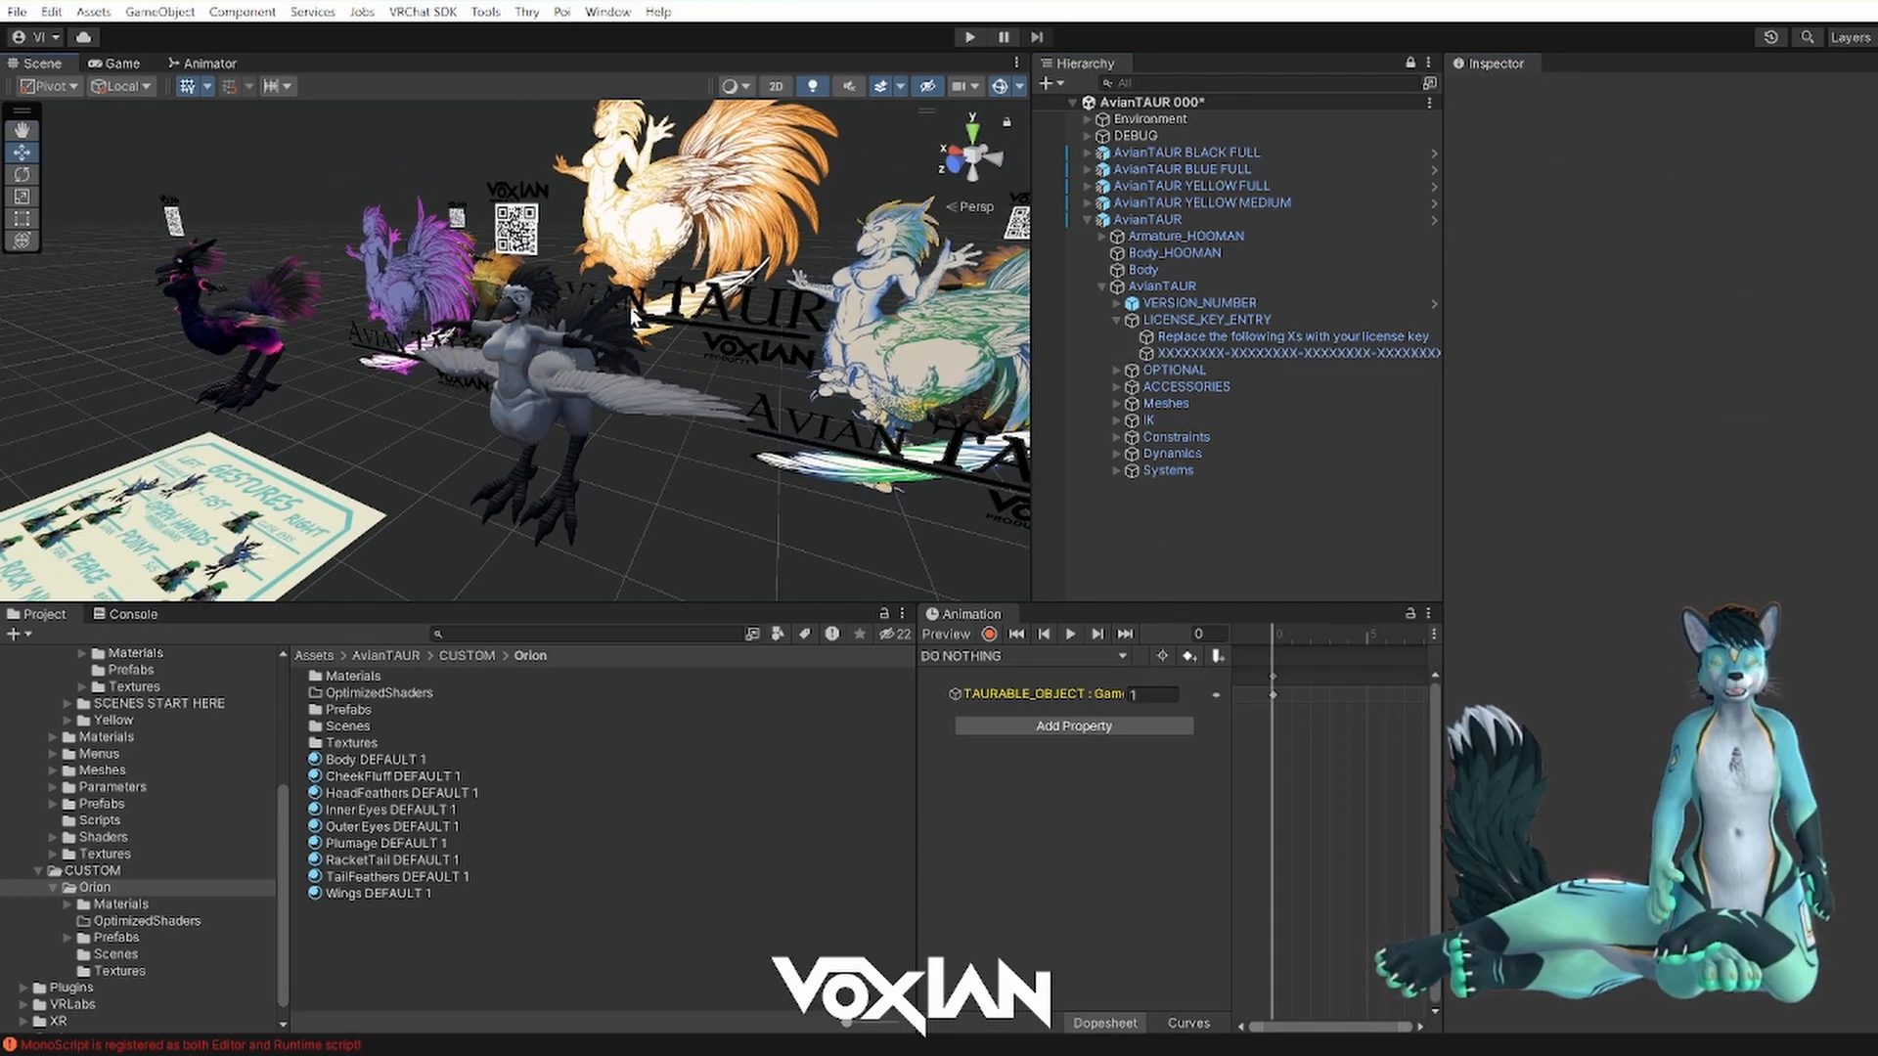